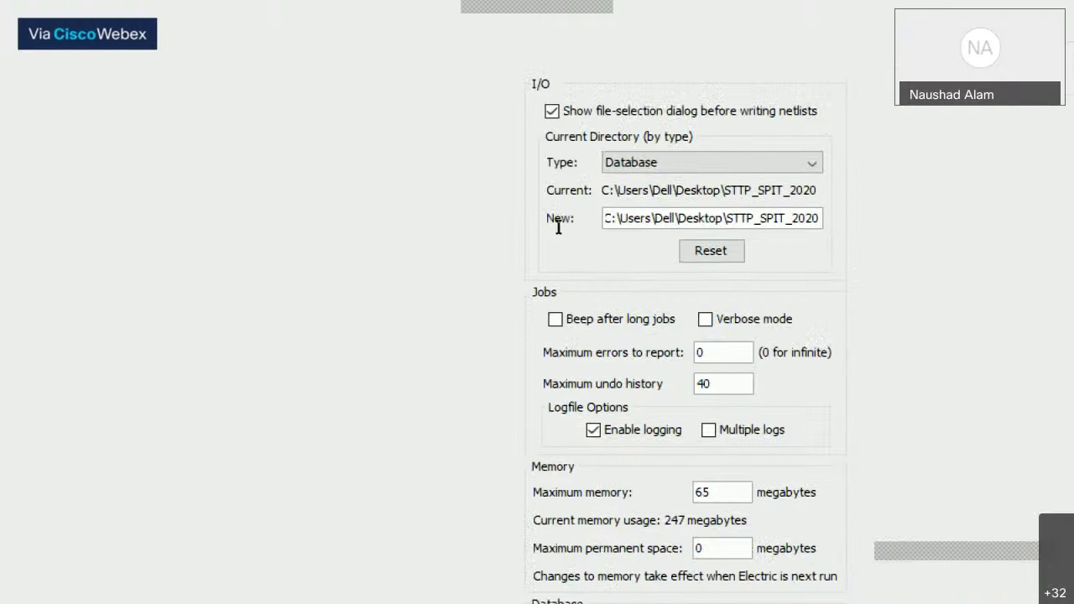
Open the program preferences and show the Spice/CDL settings in the Tools category
{"action": "key", "text": "alt+Tab"}
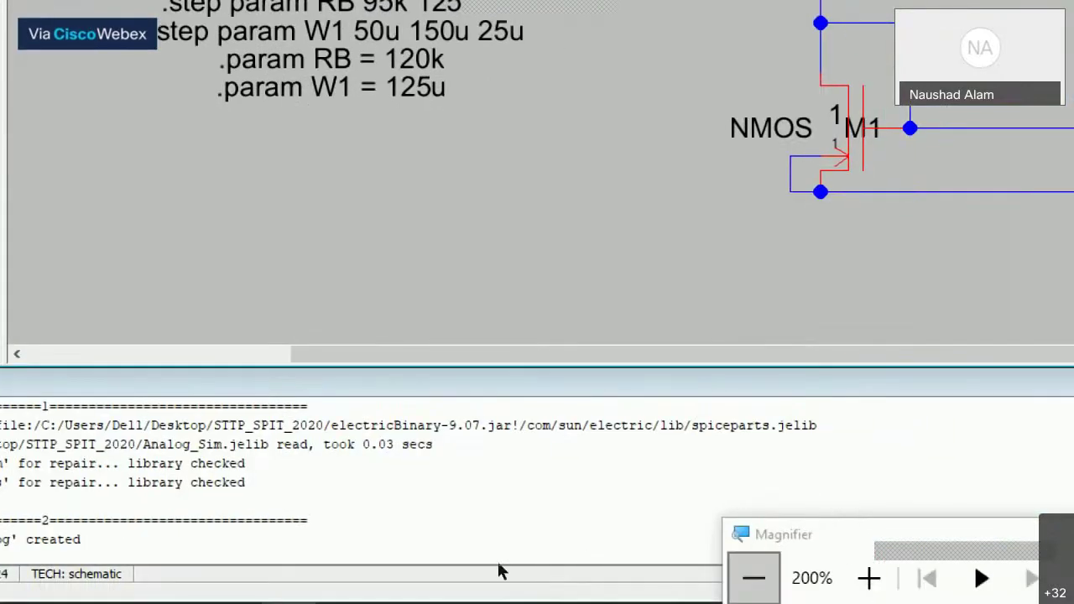
{"action": "key", "text": "super+minus"}
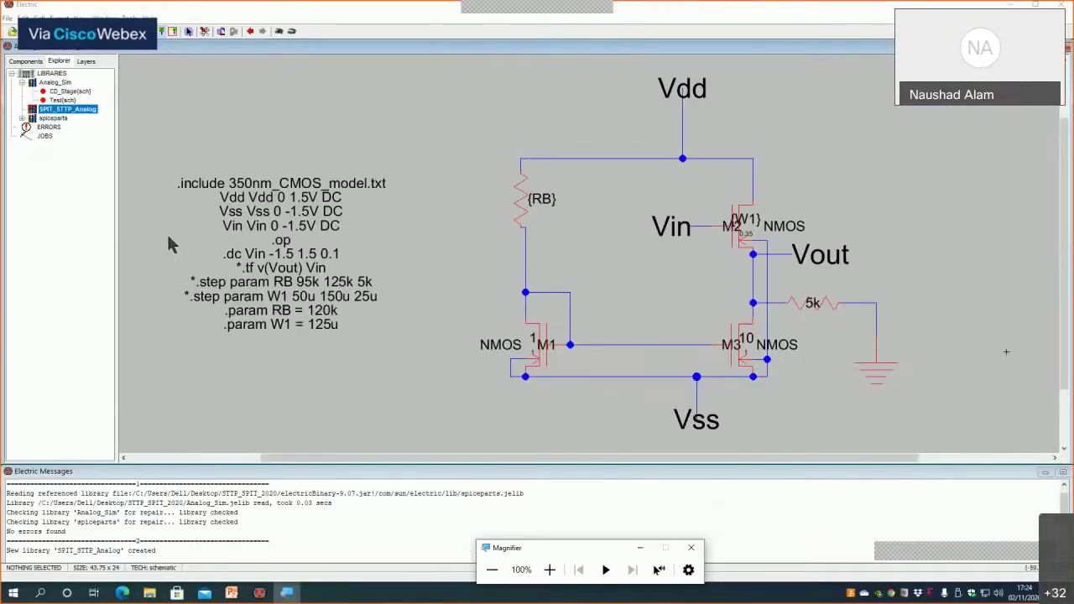
{"action": "left_click", "coordinate": [7, 17]}
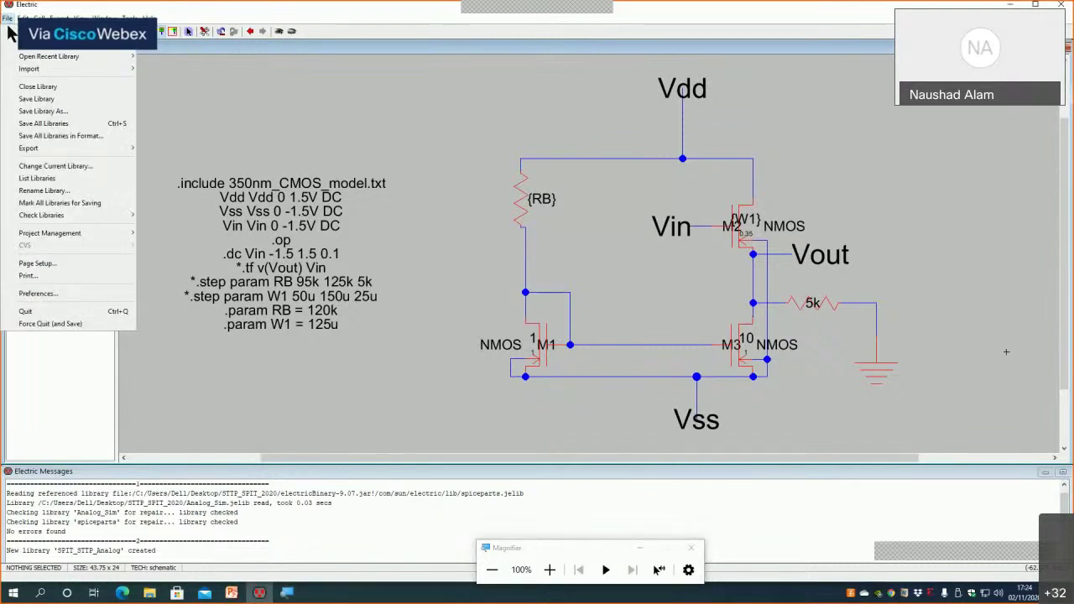
{"action": "left_click", "coordinate": [41, 293]}
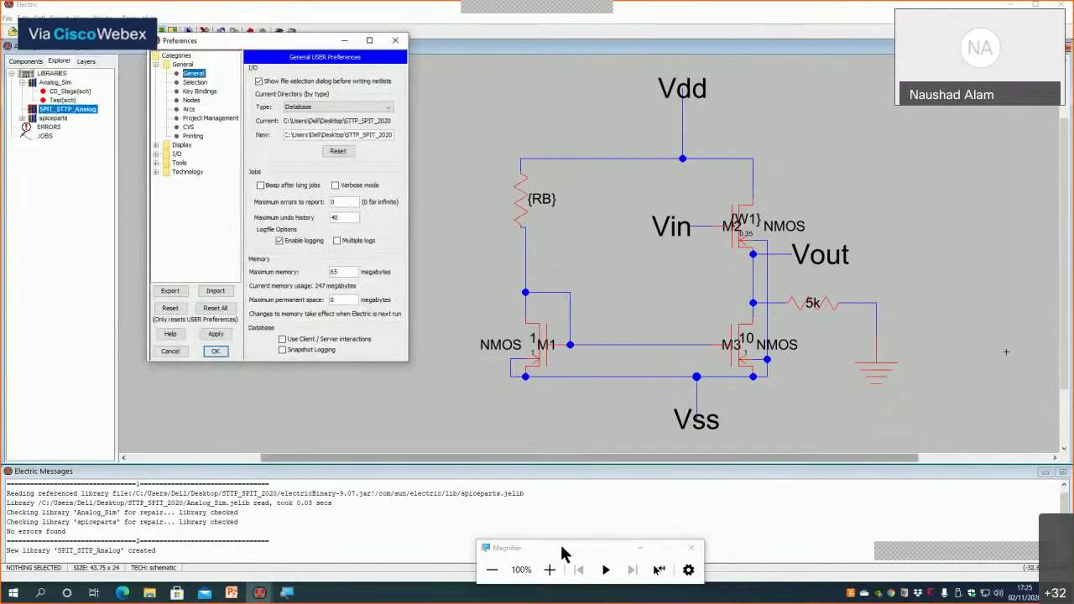
{"action": "left_click", "coordinate": [549, 569]}
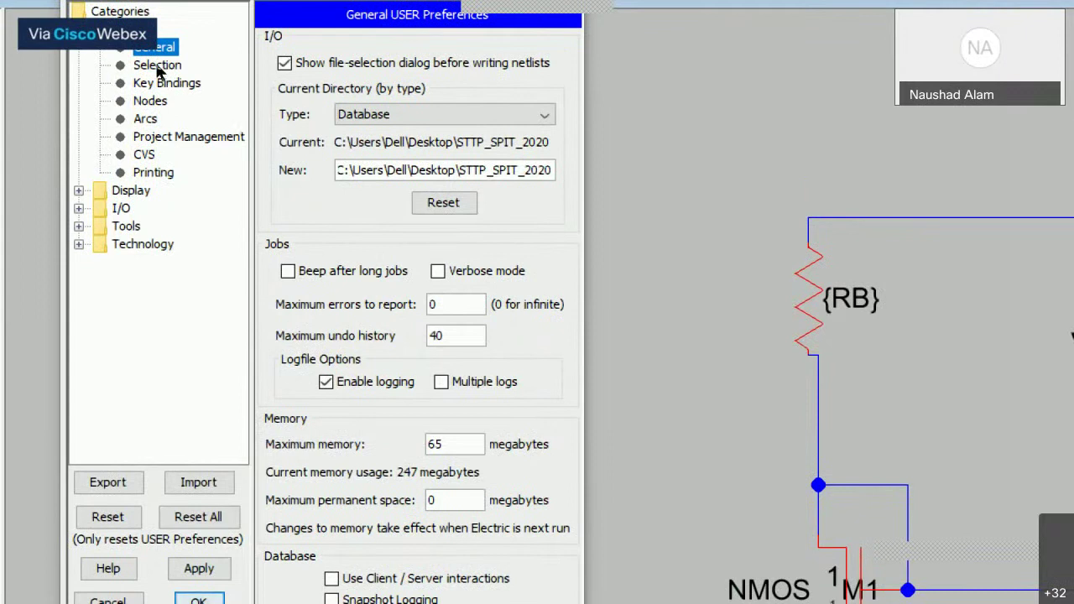
{"action": "key", "text": "Left"}
{"action": "key", "text": "Left"}
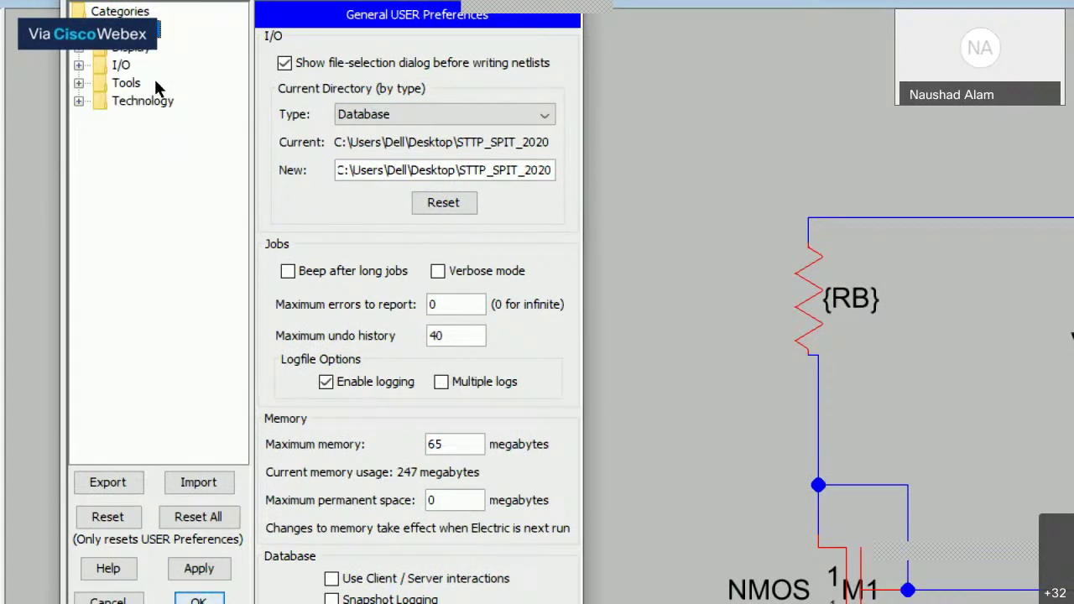
{"action": "double_click", "coordinate": [156, 89]}
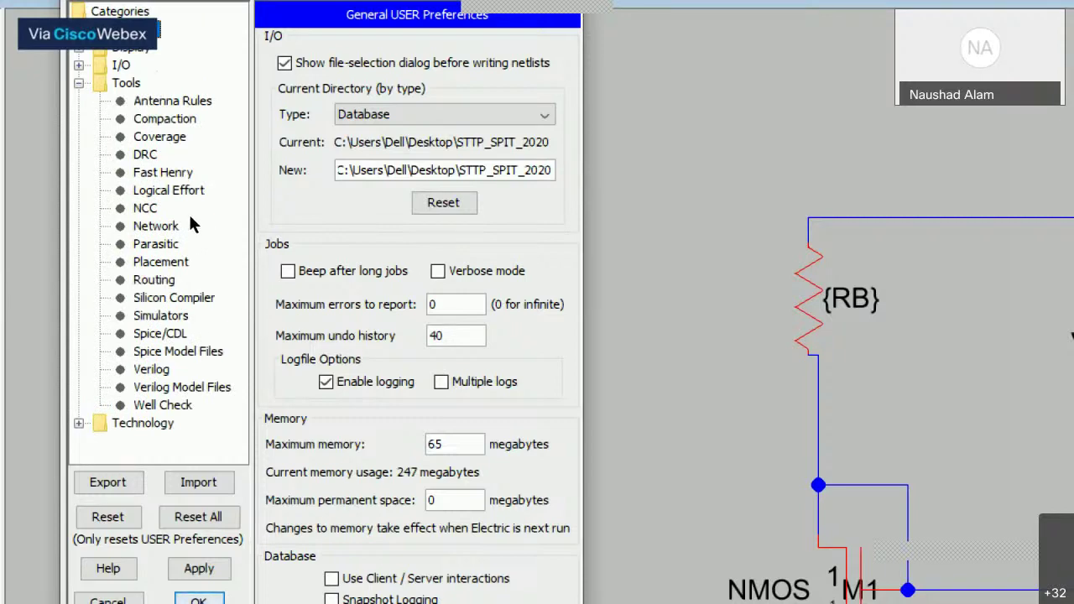
{"action": "left_click", "coordinate": [160, 333]}
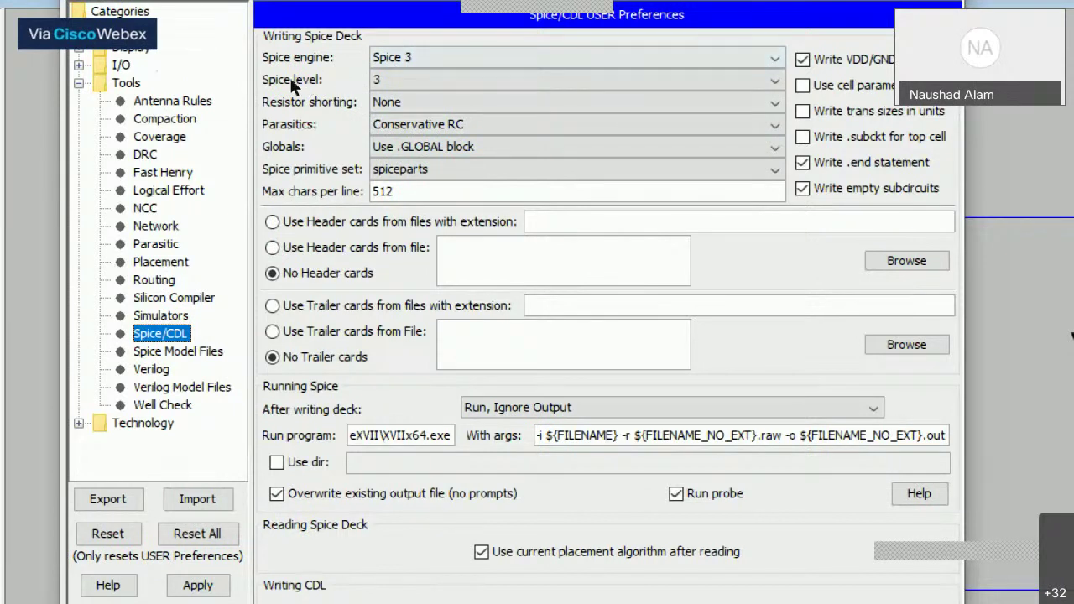
Look through the available Spice engines, from Spice 3 to Xyce, and leave Spice 3 selected
{"action": "key", "text": "alt+Down"}
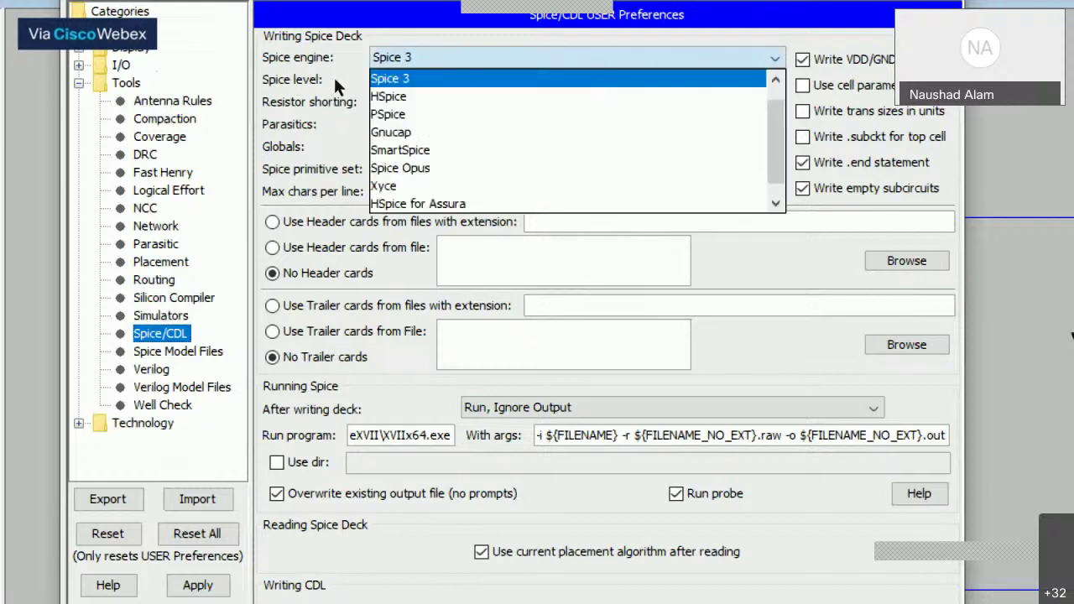
{"action": "key", "text": "Down"}
{"action": "key", "text": "Down"}
{"action": "key", "text": "Down"}
{"action": "key", "text": "Down"}
{"action": "key", "text": "Down"}
{"action": "key", "text": "Down"}
{"action": "key", "text": "Down"}
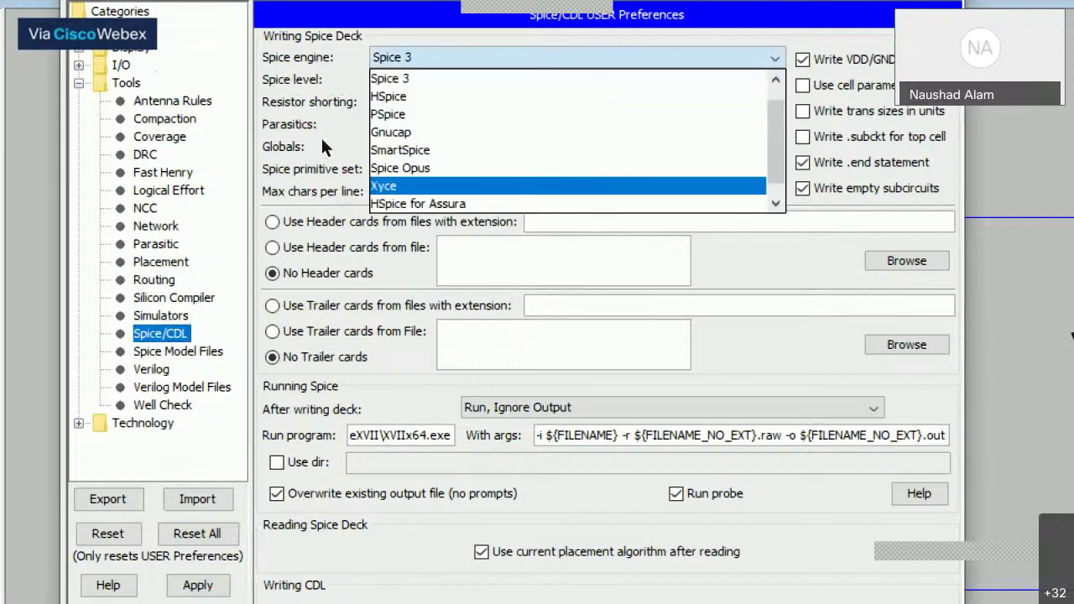
{"action": "key", "text": "Up"}
{"action": "key", "text": "Up"}
{"action": "key", "text": "Up"}
{"action": "key", "text": "Up"}
{"action": "key", "text": "Up"}
{"action": "key", "text": "Up"}
{"action": "key", "text": "Escape"}
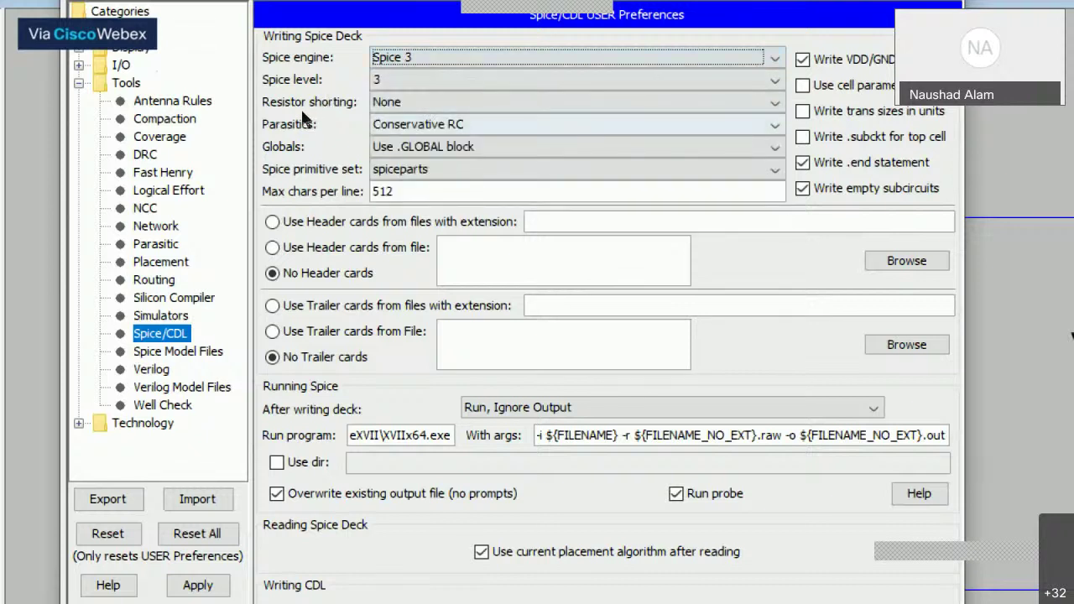
Choose Conservative RC as the parasitics option for writing the Spice deck
{"action": "left_click", "coordinate": [345, 115]}
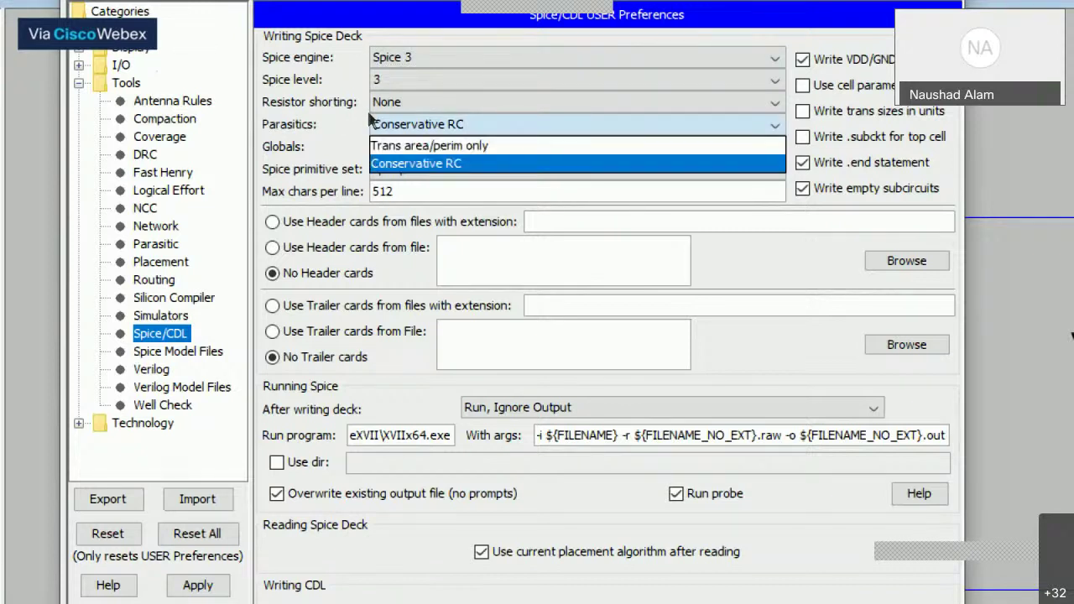
{"action": "key", "text": "Up"}
{"action": "key", "text": "Down"}
{"action": "key", "text": "Return"}
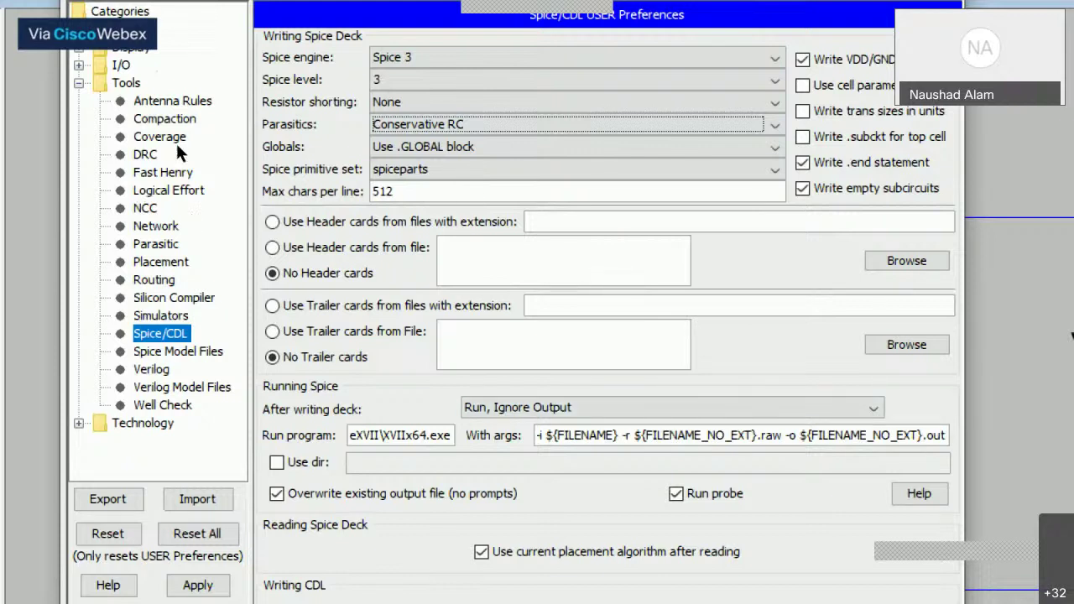
Examine the technology preferences for startup technology, layout technology for schematics and the mocmos rules
{"action": "double_click", "coordinate": [139, 83]}
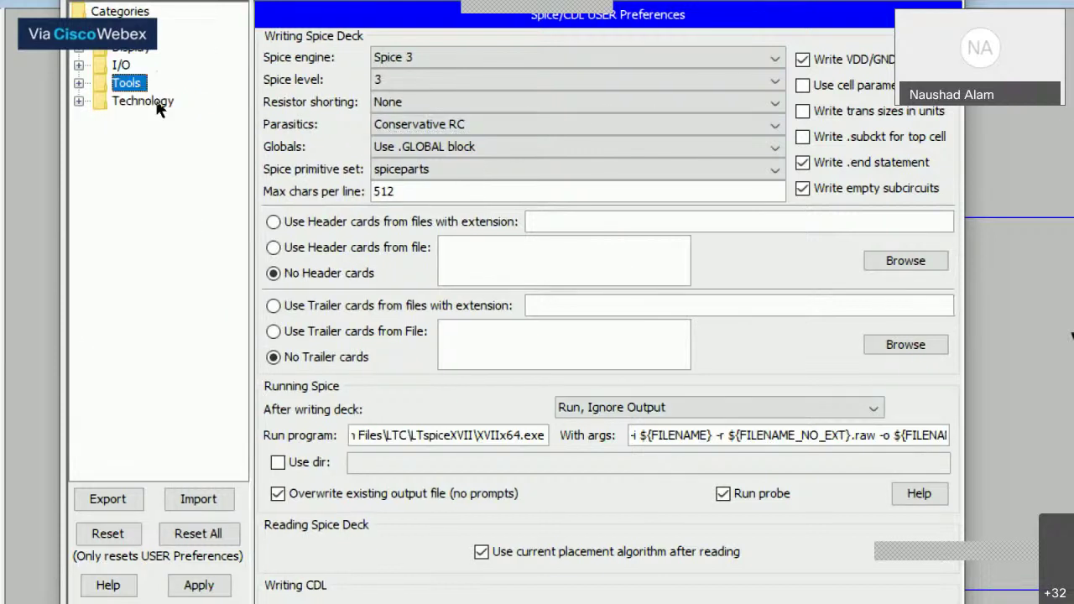
{"action": "double_click", "coordinate": [156, 104]}
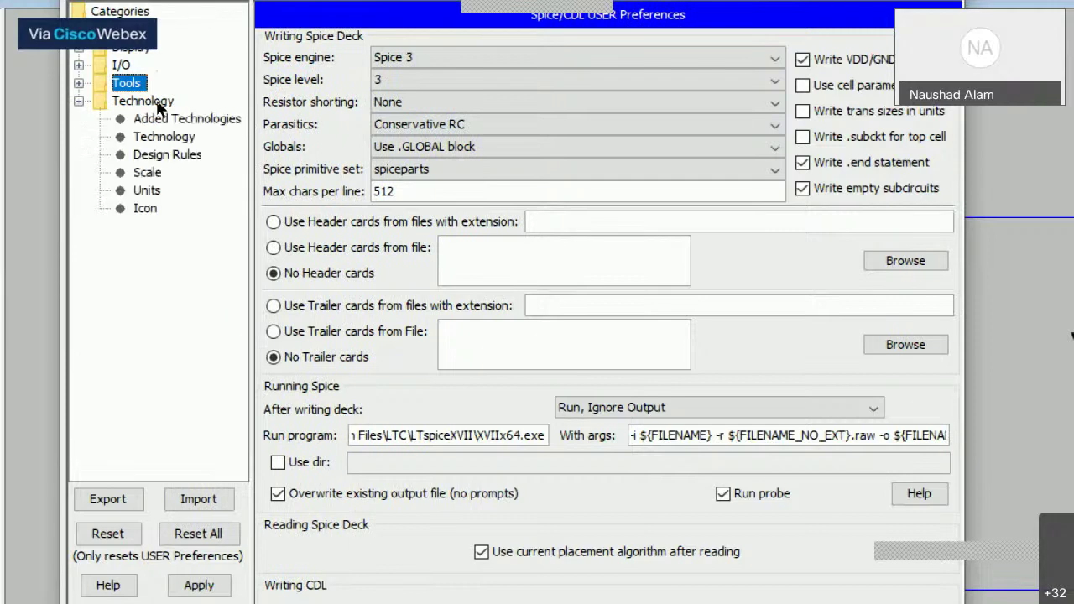
{"action": "left_click", "coordinate": [190, 136]}
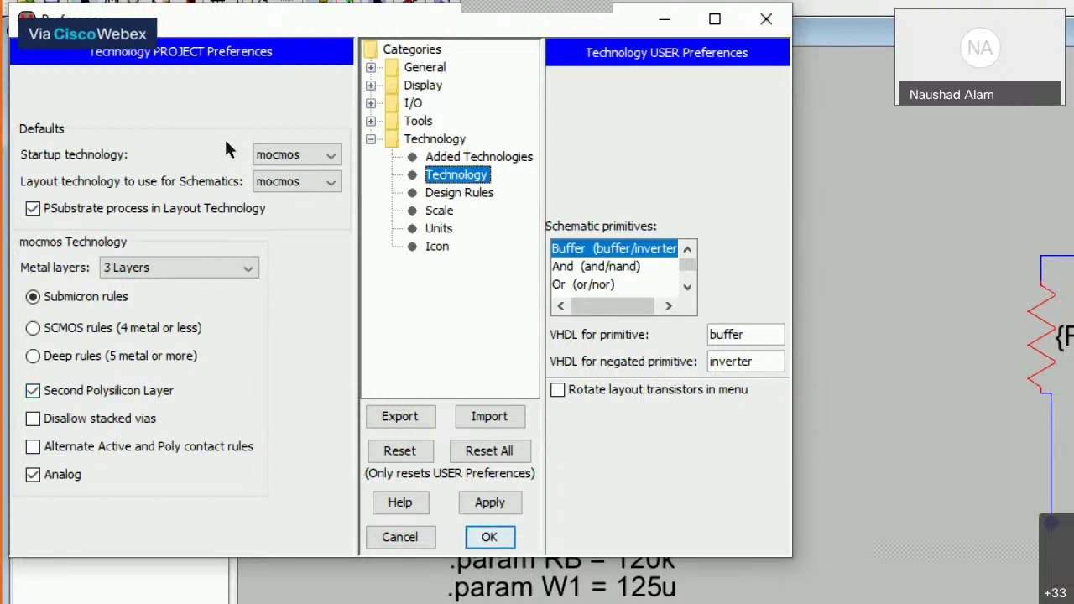
Select the mocmos technology in the Scale preferences, keep its scale value, and accept the preferences
{"action": "key", "text": "Down"}
{"action": "key", "text": "Down"}
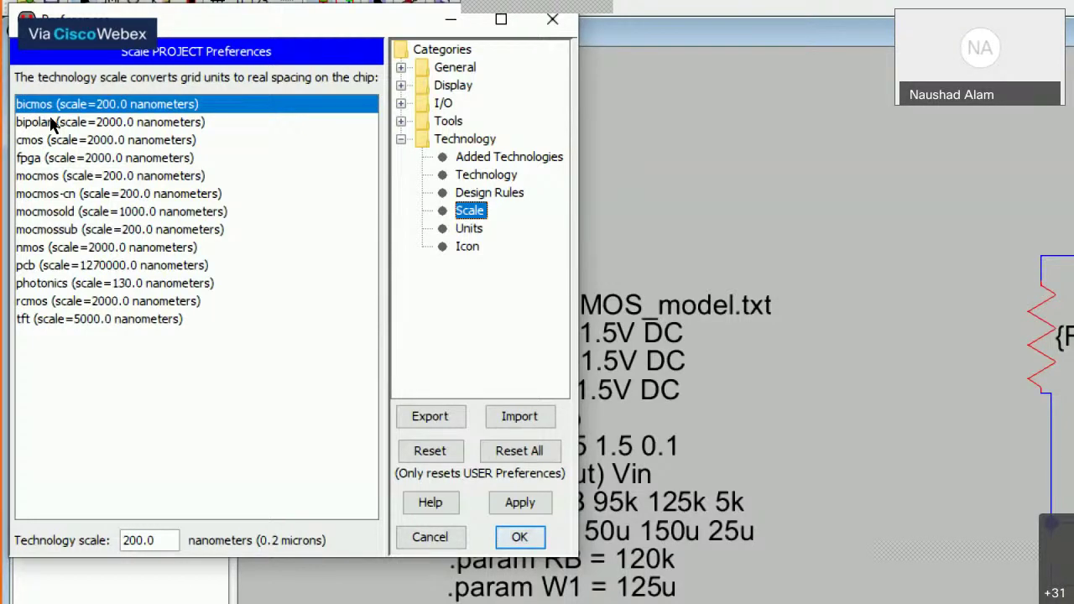
{"action": "key", "text": "m"}
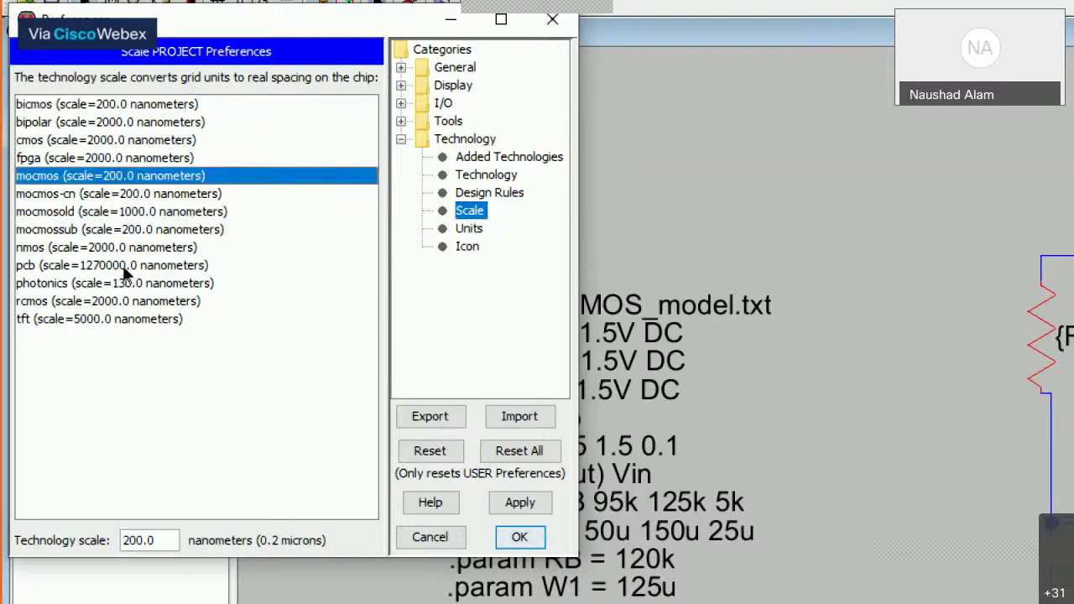
{"action": "key", "text": "Tab"}
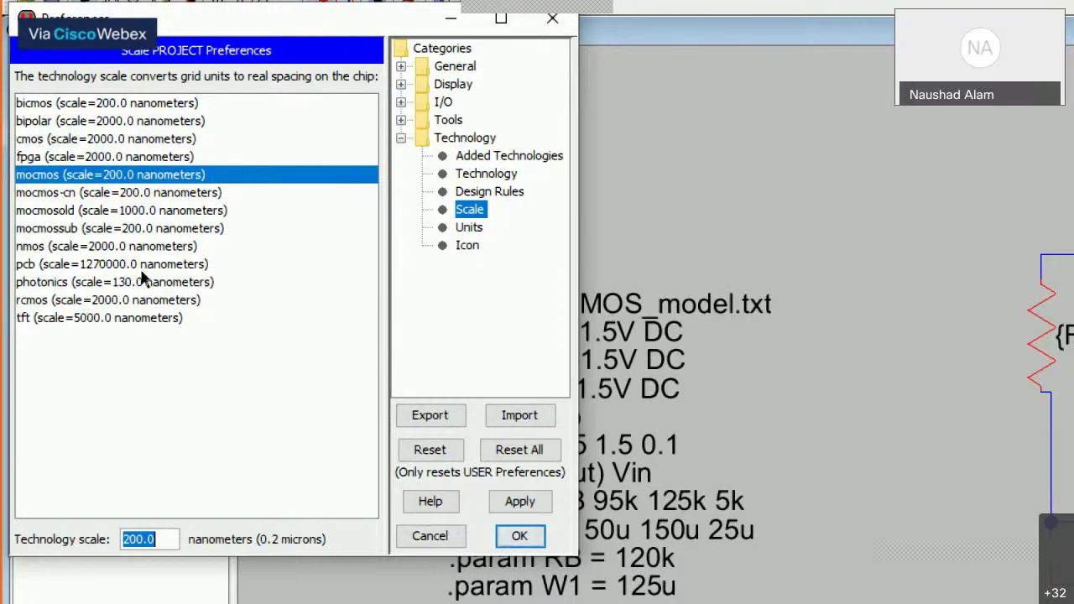
{"action": "key", "text": "Tab"}
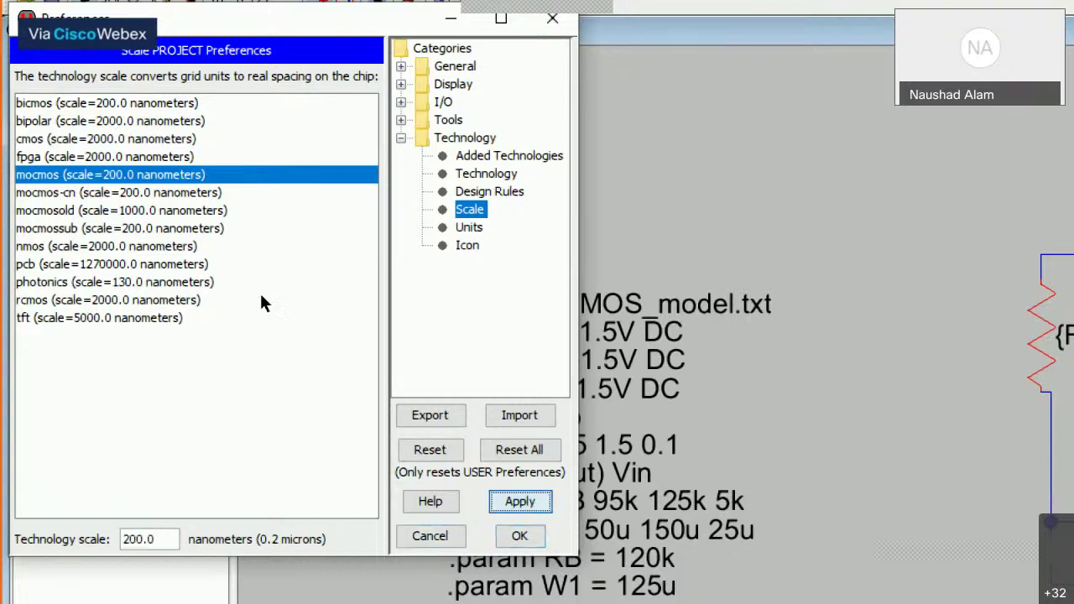
{"action": "key", "text": "Return"}
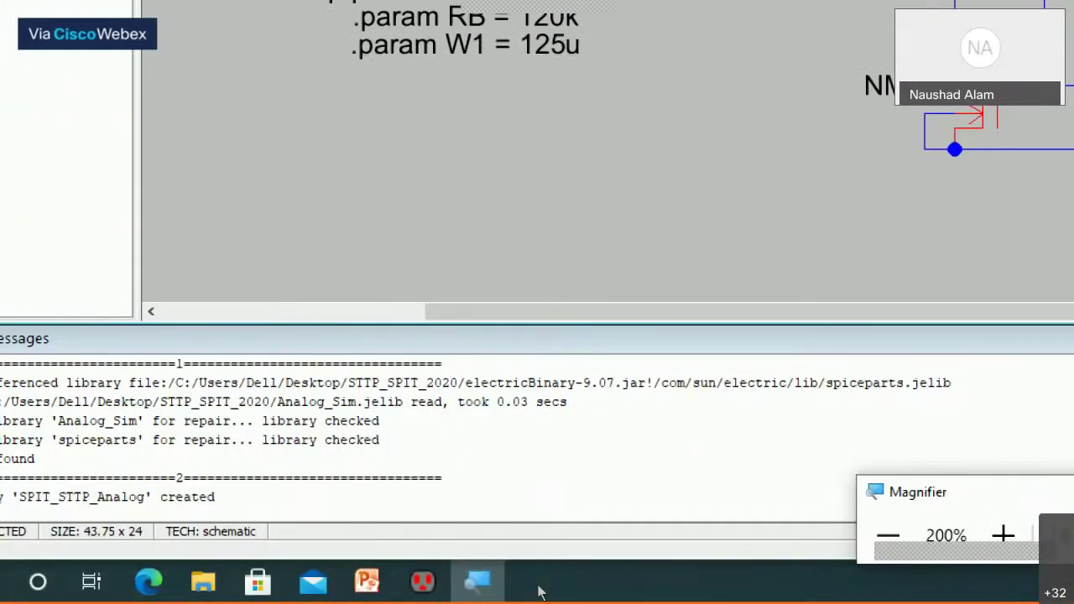
{"action": "key", "text": "super+minus"}
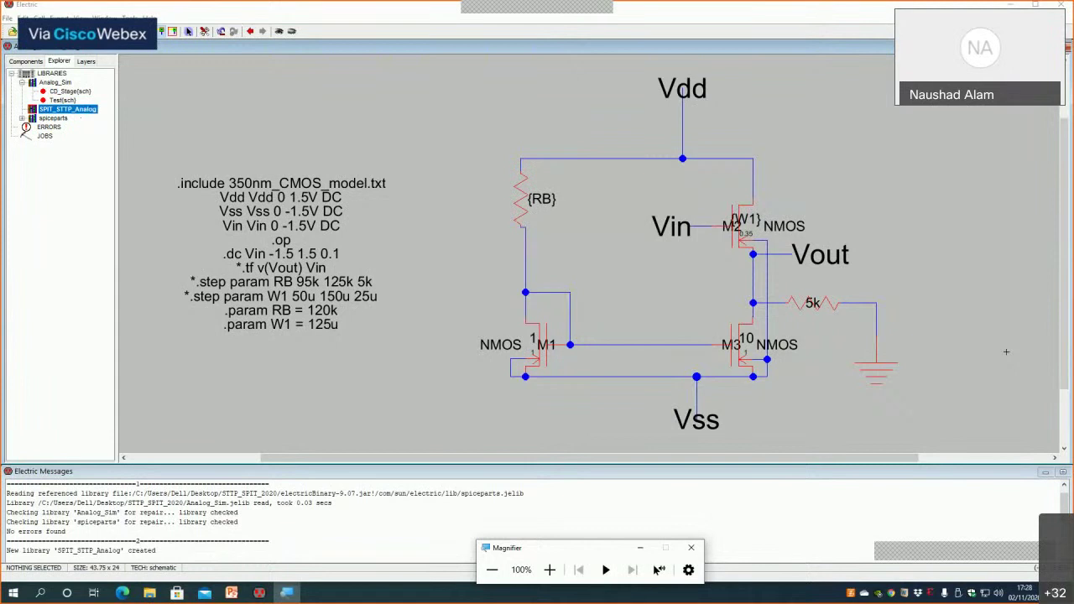
{"action": "left_click", "coordinate": [49, 13]}
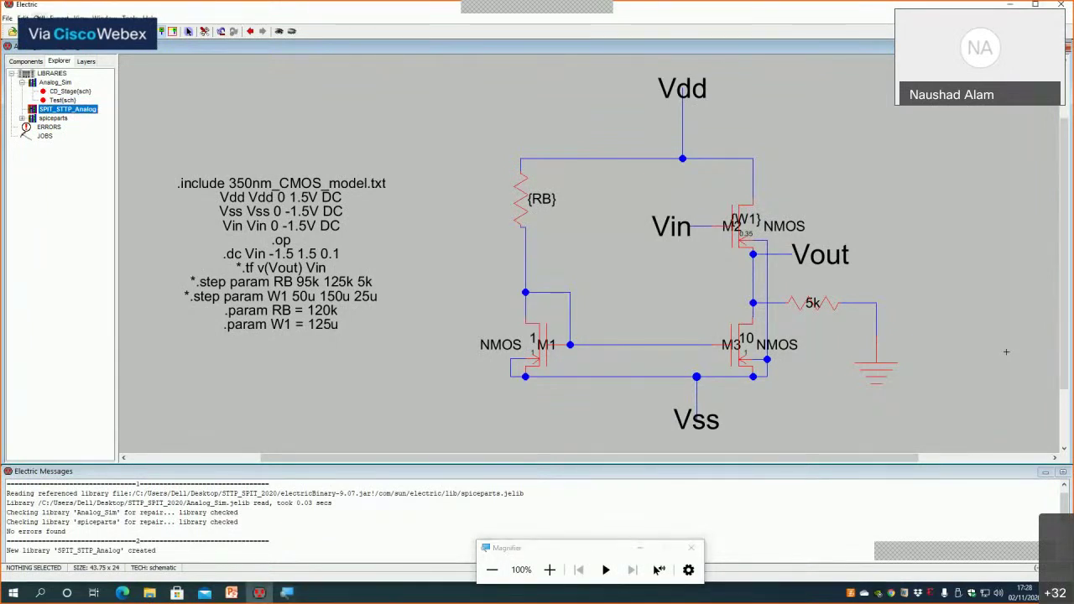
{"action": "left_click", "coordinate": [40, 18]}
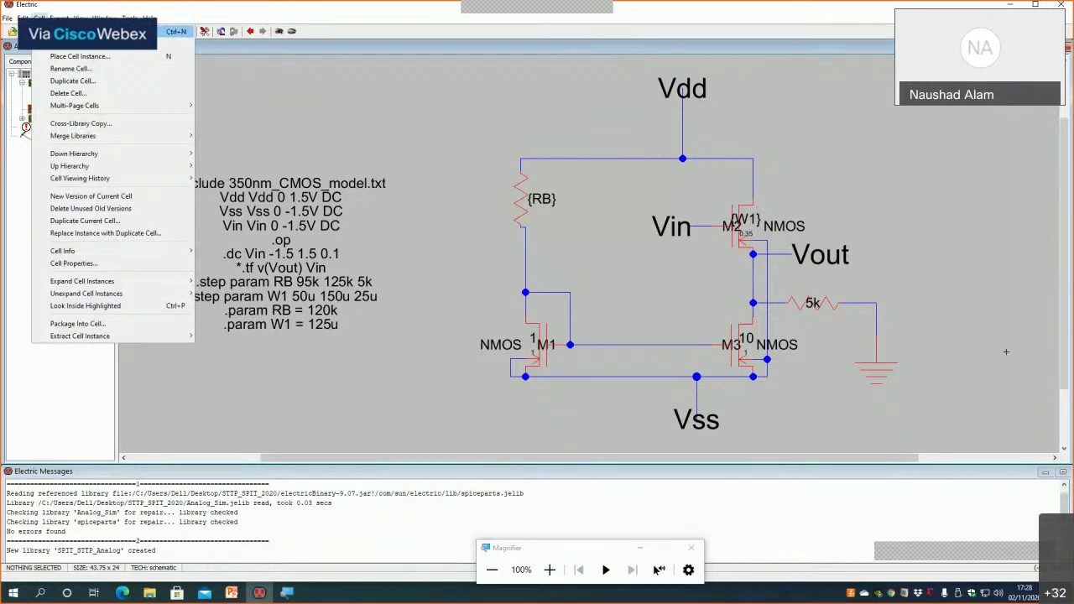
{"action": "left_click", "coordinate": [126, 31]}
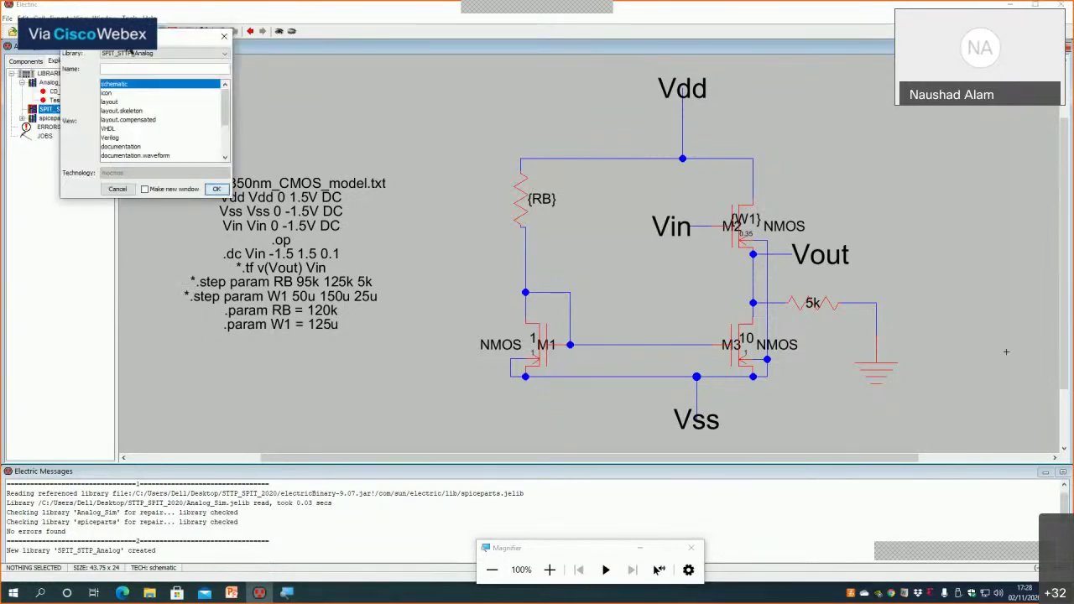
{"action": "left_click", "coordinate": [550, 570]}
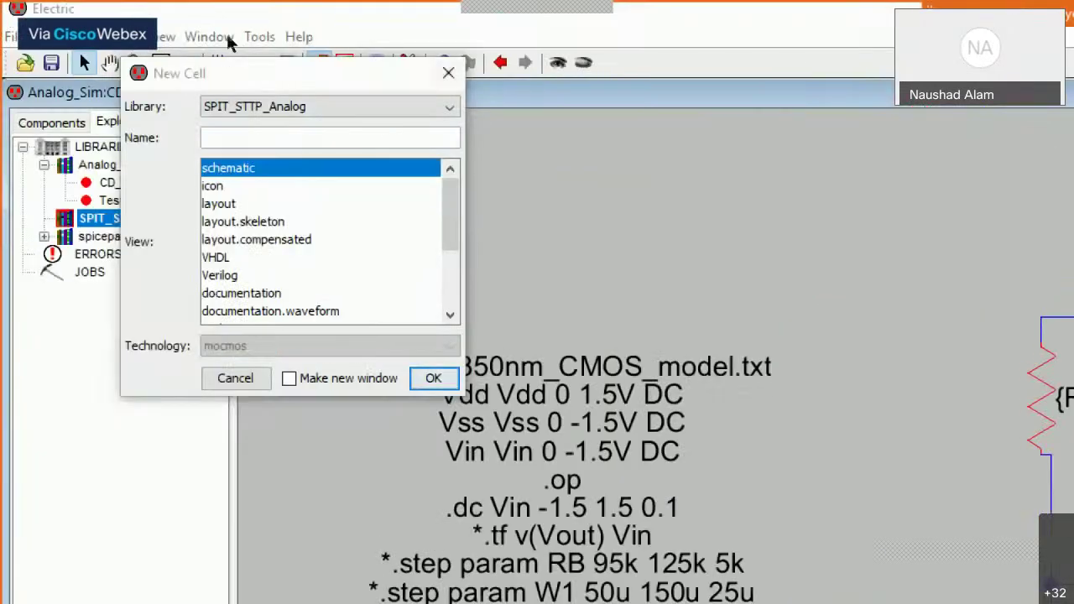
{"action": "key", "text": "Escape"}
Create a new schematic cell named CS_Amp in the SPIT_STTP_Analog library
{"action": "left_click", "coordinate": [80, 37]}
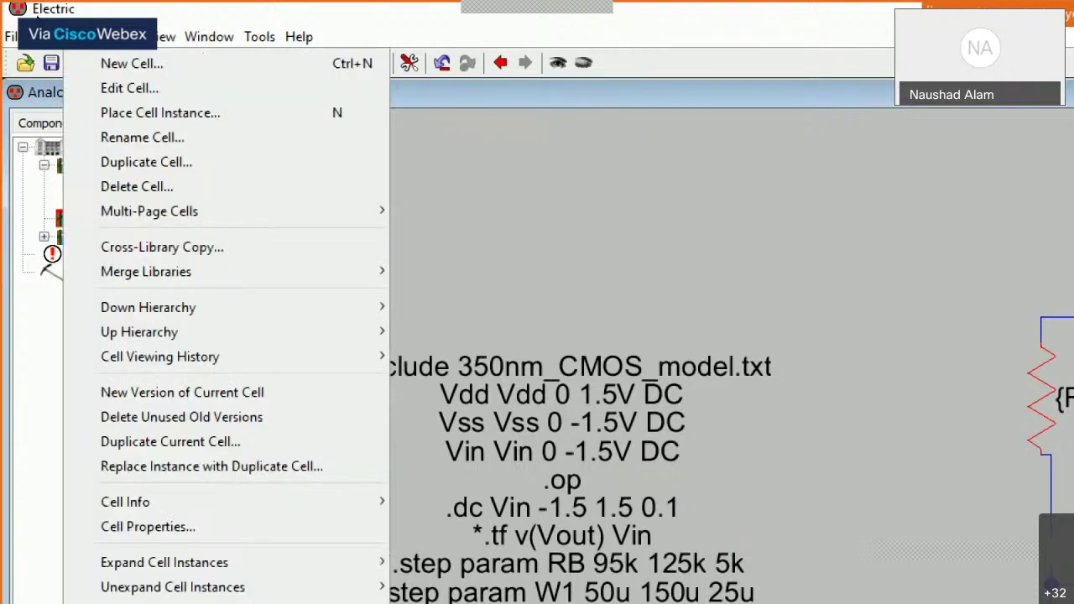
{"action": "left_click", "coordinate": [130, 63]}
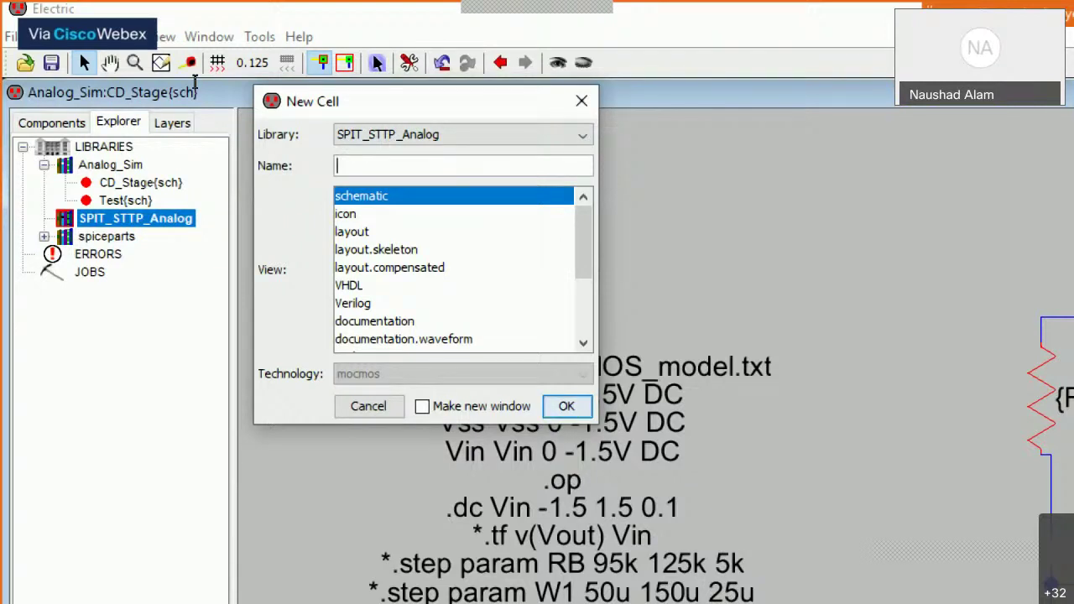
{"action": "type", "text": "CS_Amp"}
{"action": "key", "text": "Down"}
{"action": "key", "text": "Down"}
{"action": "key", "text": "Up"}
{"action": "key", "text": "Up"}
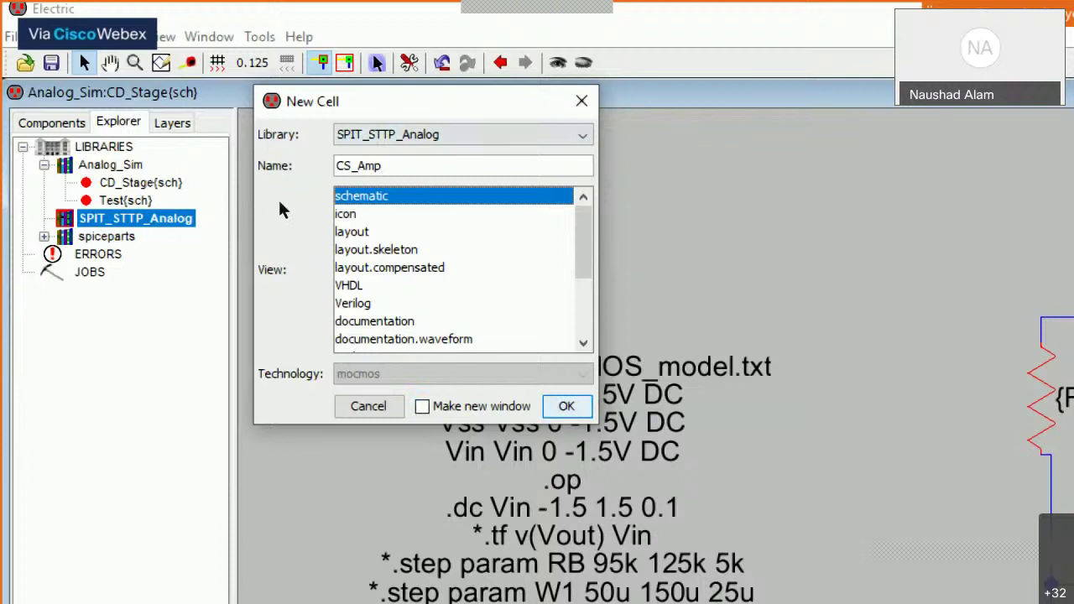
{"action": "key", "text": "Return"}
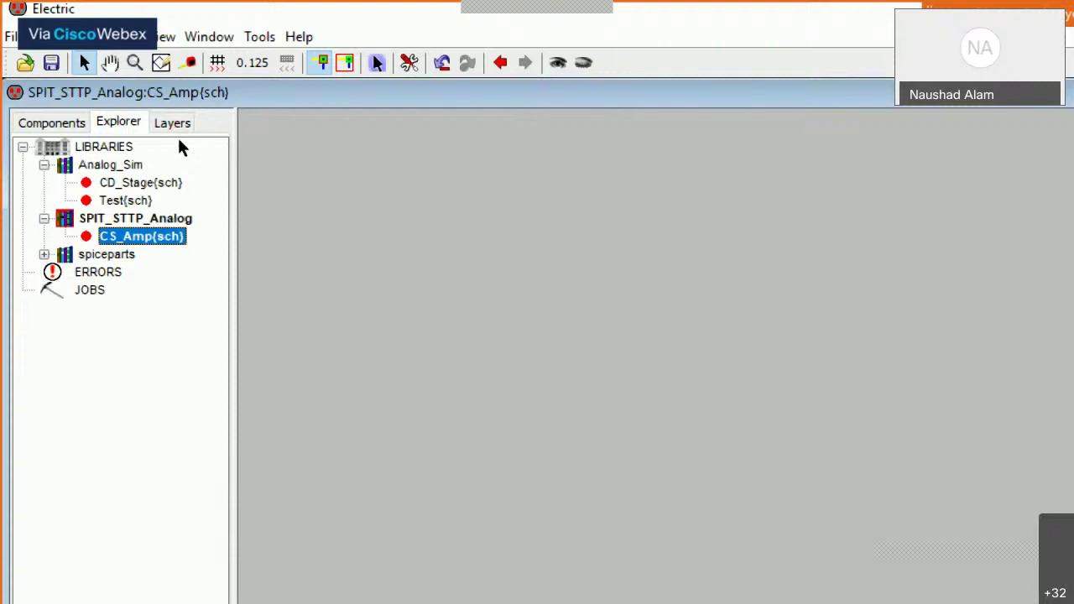
Turn on the grid in the empty CS_Amp schematic window
{"action": "key", "text": "alt+w"}
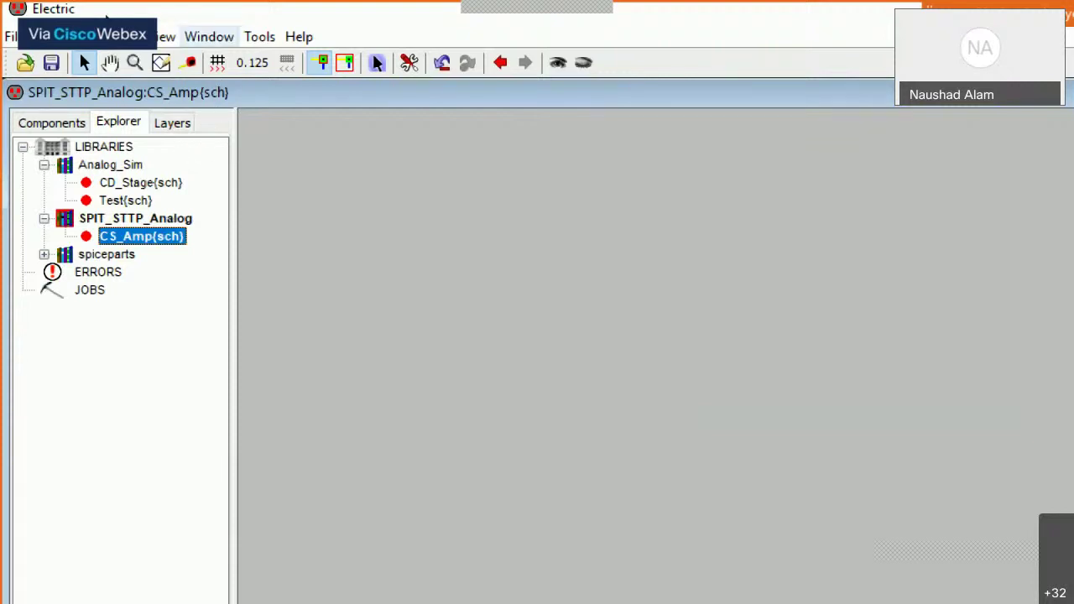
{"action": "key", "text": "Down"}
{"action": "key", "text": "Down"}
{"action": "key", "text": "Down"}
{"action": "key", "text": "Down"}
{"action": "key", "text": "Down"}
{"action": "key", "text": "Down"}
{"action": "key", "text": "Down"}
{"action": "key", "text": "Down"}
{"action": "key", "text": "Down"}
{"action": "key", "text": "Down"}
{"action": "key", "text": "Down"}
{"action": "key", "text": "Down"}
{"action": "key", "text": "Down"}
{"action": "key", "text": "Down"}
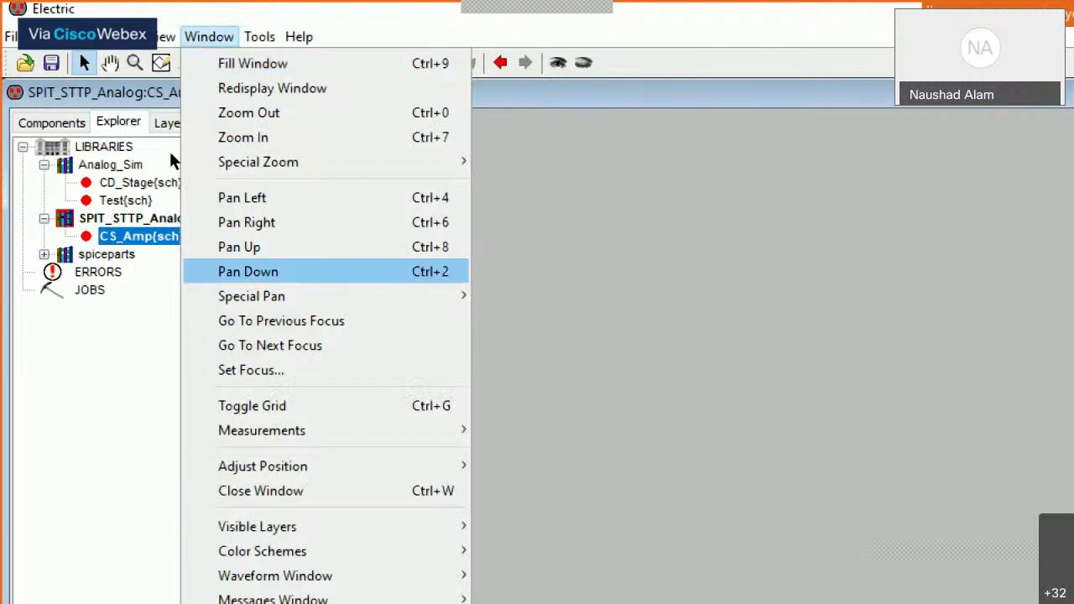
{"action": "key", "text": "Return"}
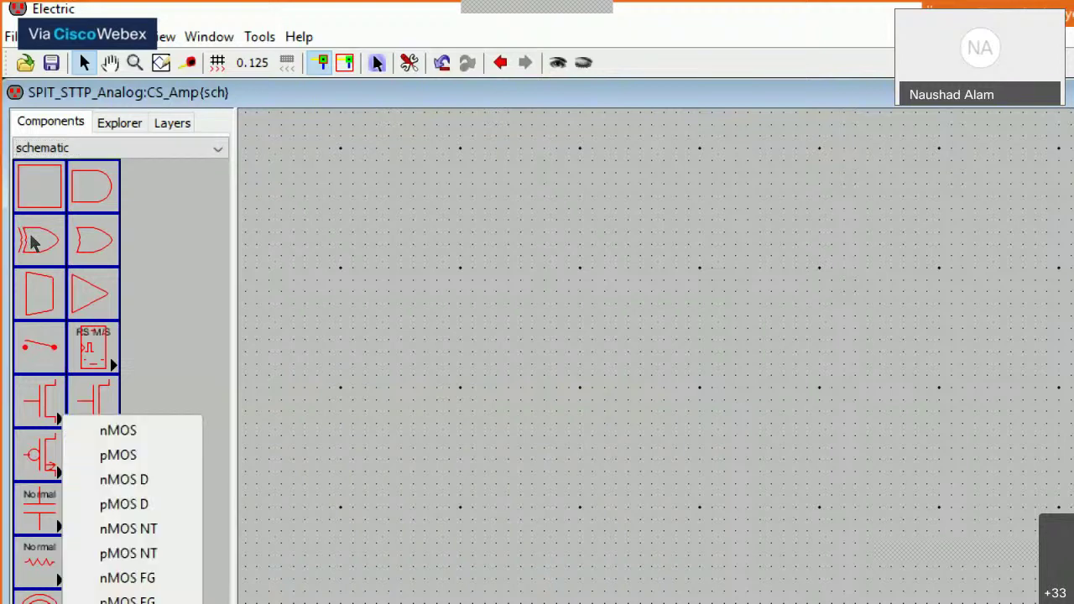
Place a pMOS transistor from the schematic components in the upper area of the CS_Amp drawing
{"action": "left_click", "coordinate": [34, 243]}
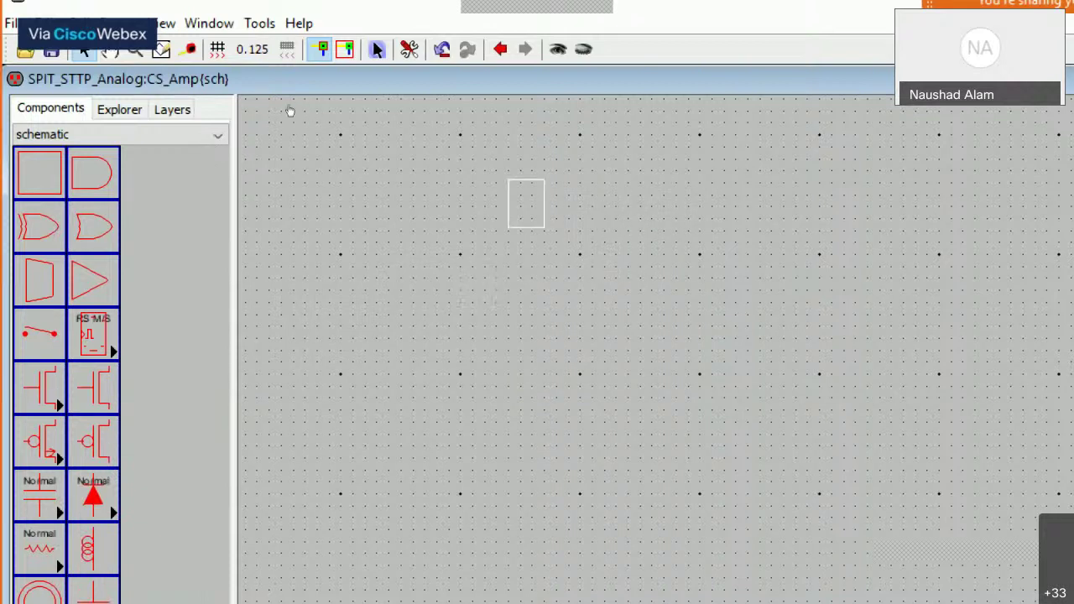
{"action": "left_click", "coordinate": [637, 178]}
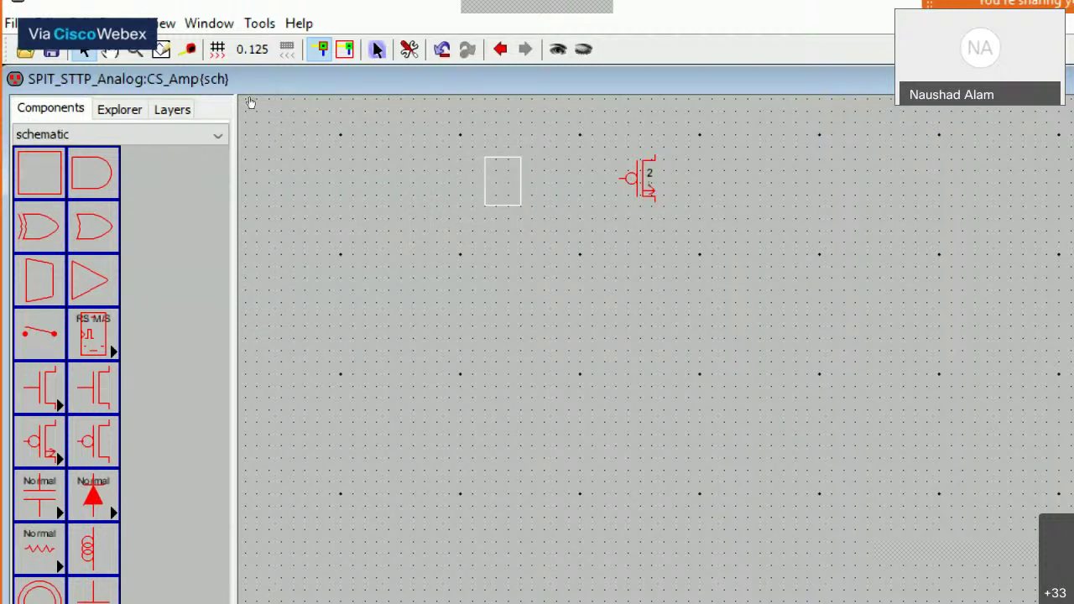
Place a second pMOS transistor left of the first and an nMOS transistor below the right pMOS
{"action": "left_click", "coordinate": [254, 154]}
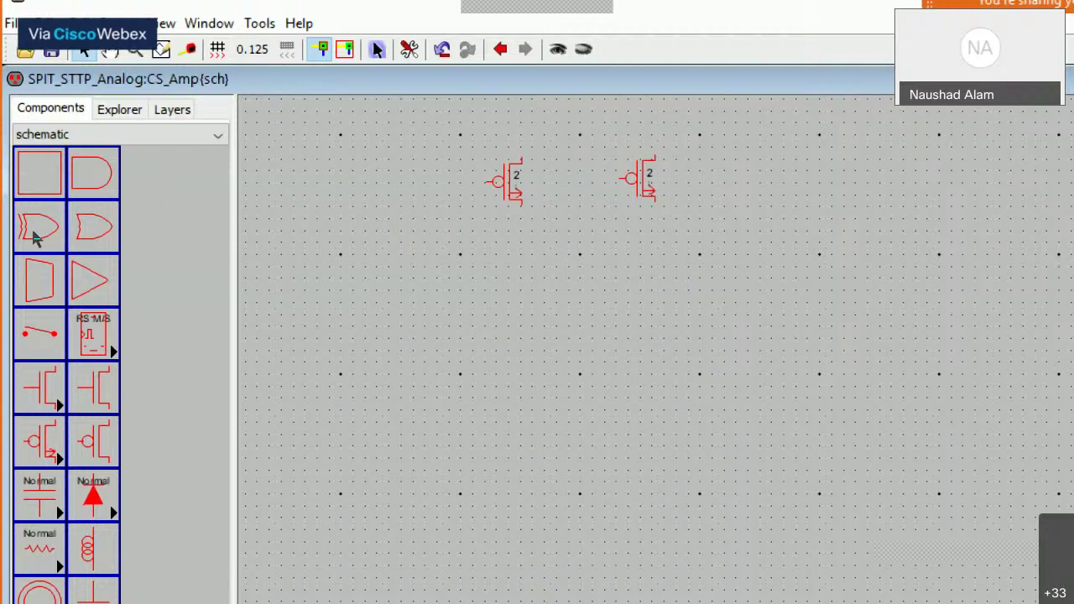
{"action": "left_click", "coordinate": [57, 404]}
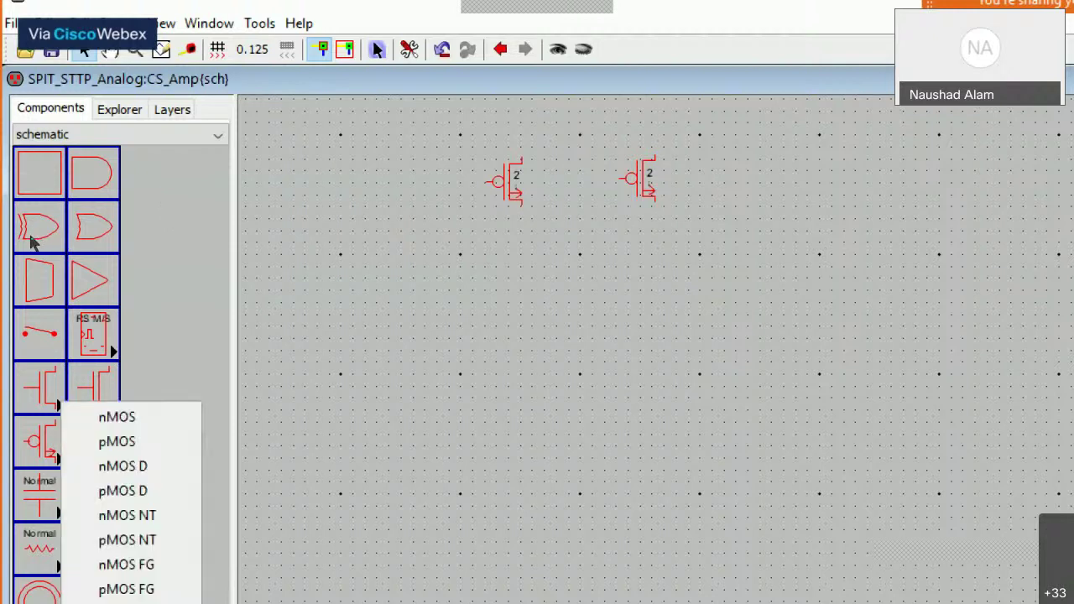
{"action": "key", "text": "Down"}
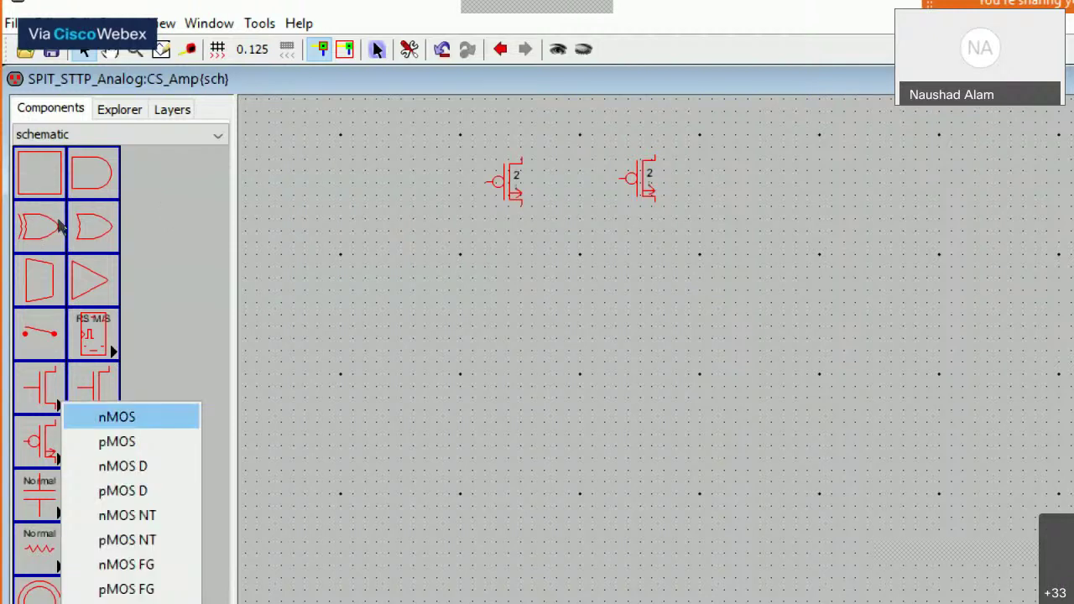
{"action": "key", "text": "Return"}
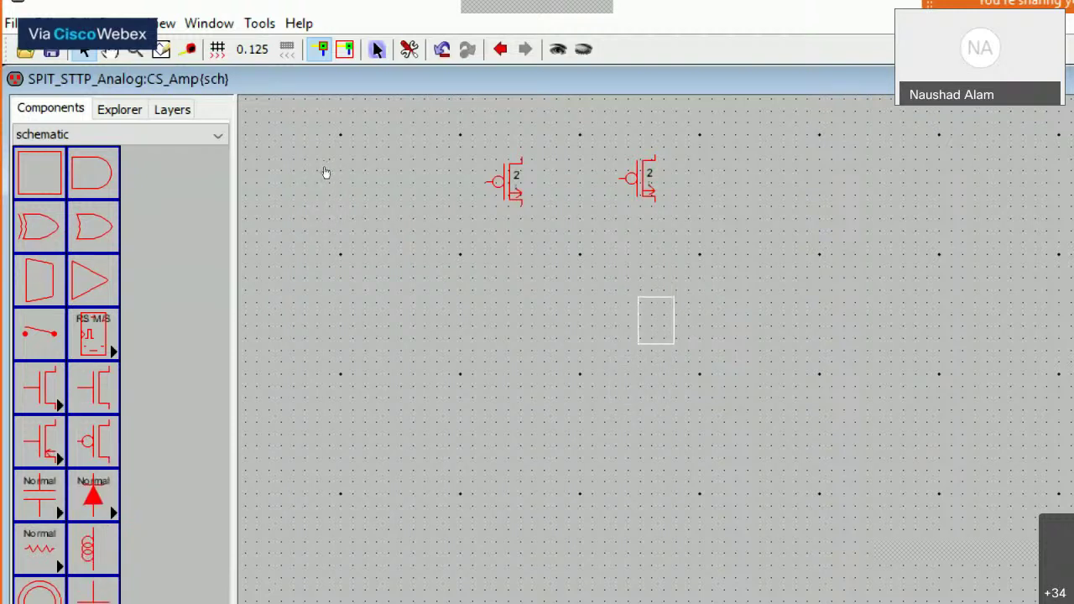
{"action": "left_click", "coordinate": [653, 320]}
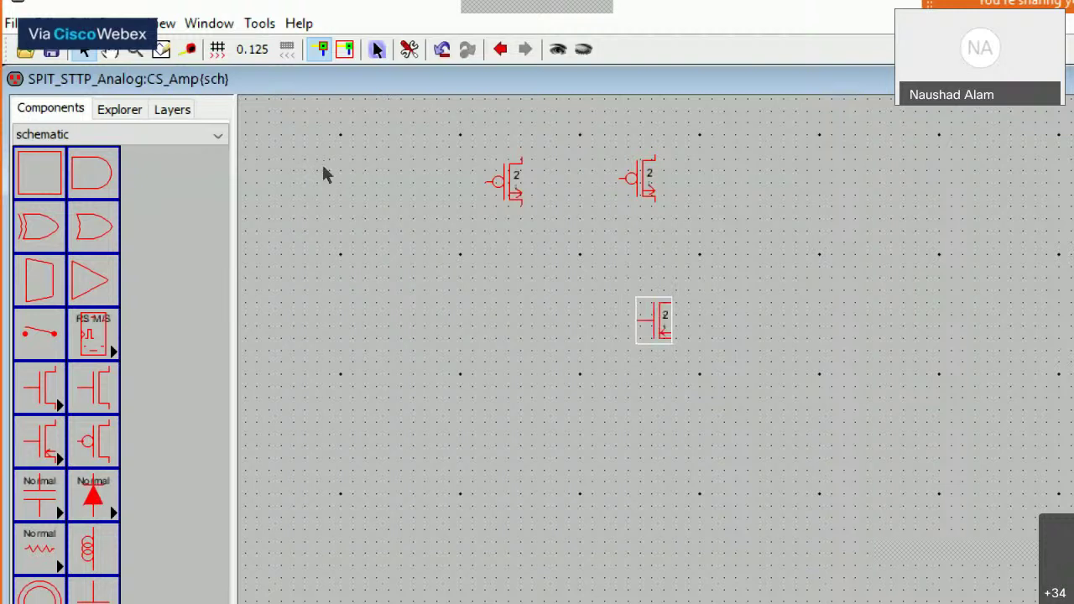
{"action": "left_click", "coordinate": [282, 222]}
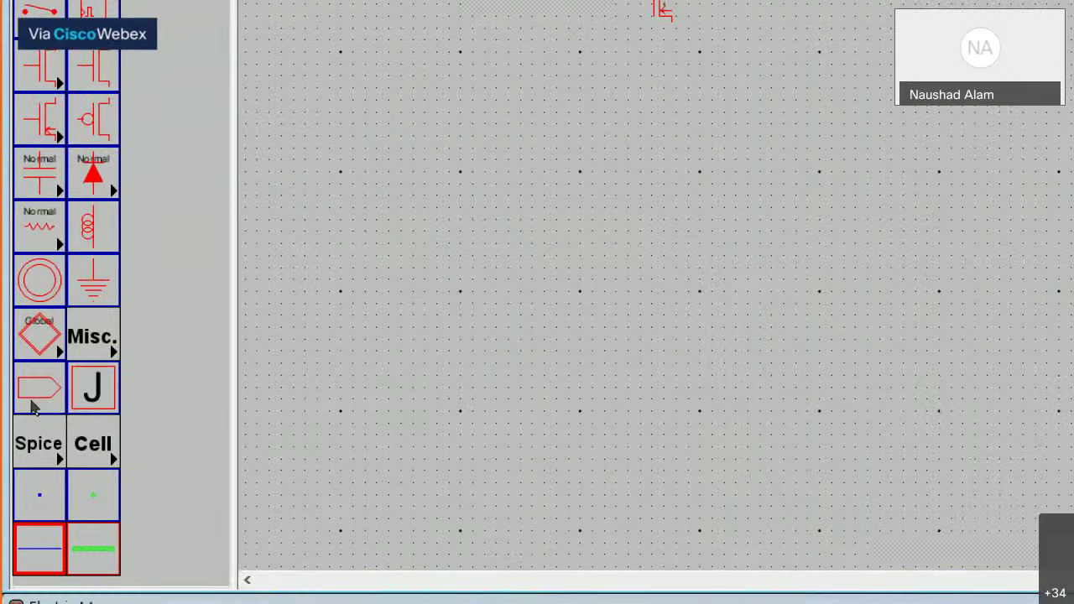
Place a DCCurrent source from the Spice parts below the left pMOS transistor
{"action": "left_click", "coordinate": [39, 443]}
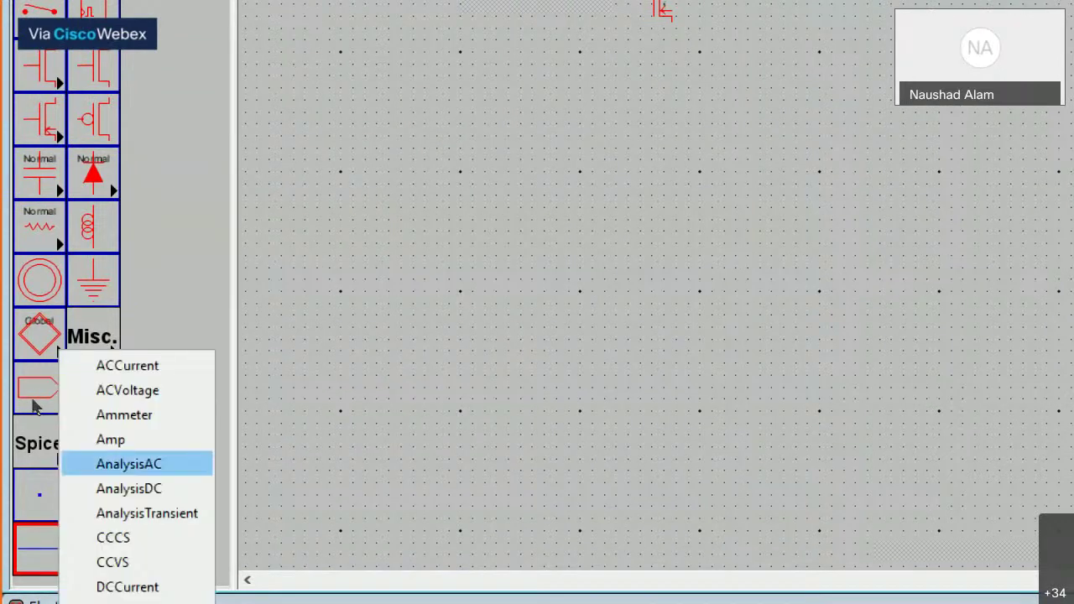
{"action": "key", "text": "Down"}
{"action": "key", "text": "Down"}
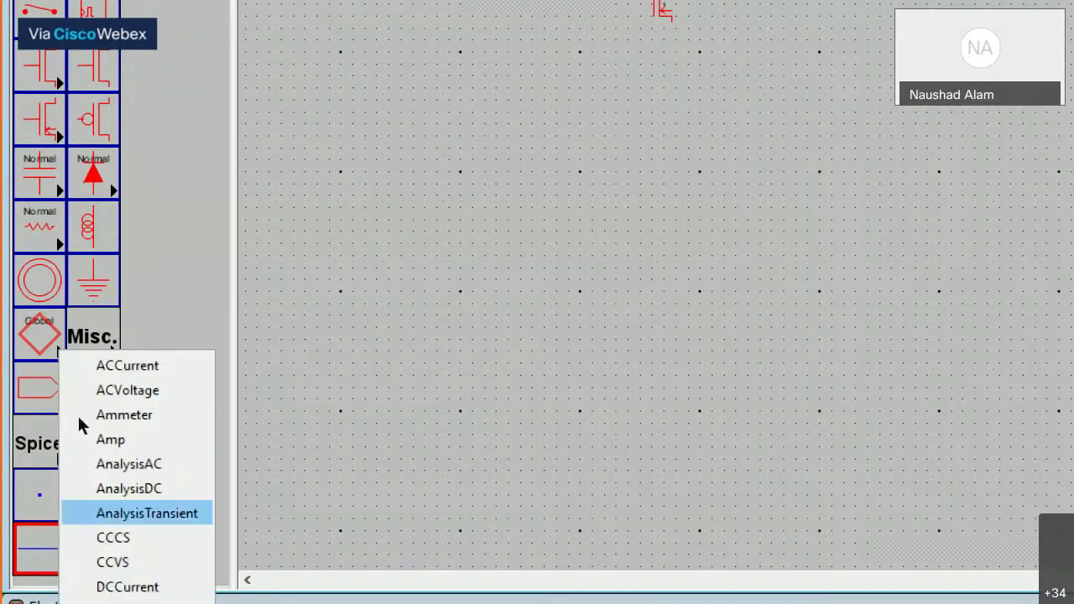
{"action": "key", "text": "Down"}
{"action": "key", "text": "Down"}
{"action": "key", "text": "Down"}
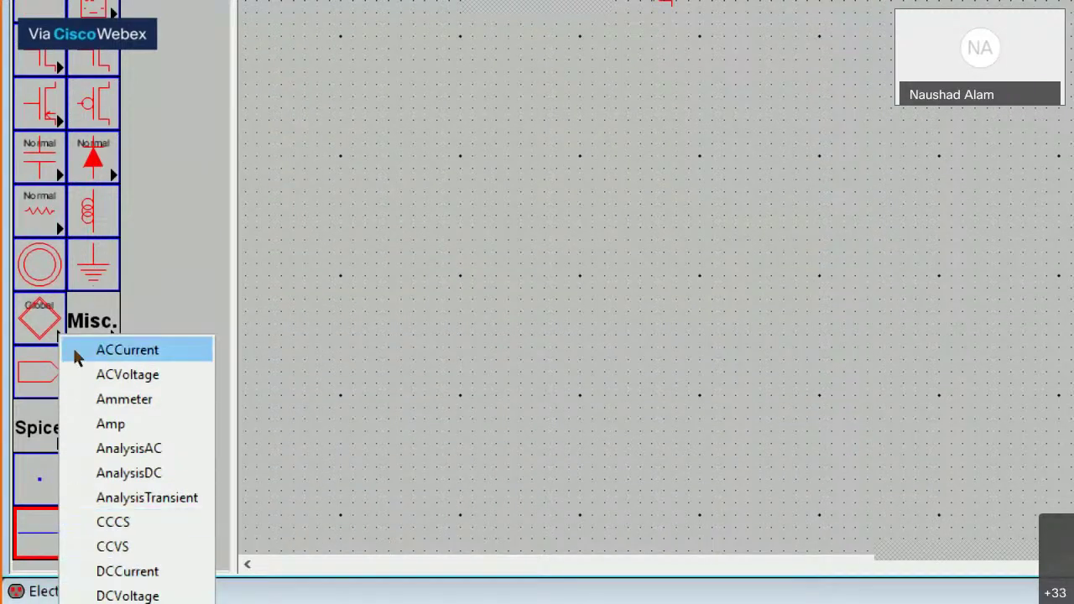
{"action": "key", "text": "Down"}
{"action": "key", "text": "Down"}
{"action": "key", "text": "Down"}
{"action": "key", "text": "Down"}
{"action": "key", "text": "Down"}
{"action": "key", "text": "Down"}
{"action": "key", "text": "Down"}
{"action": "key", "text": "Down"}
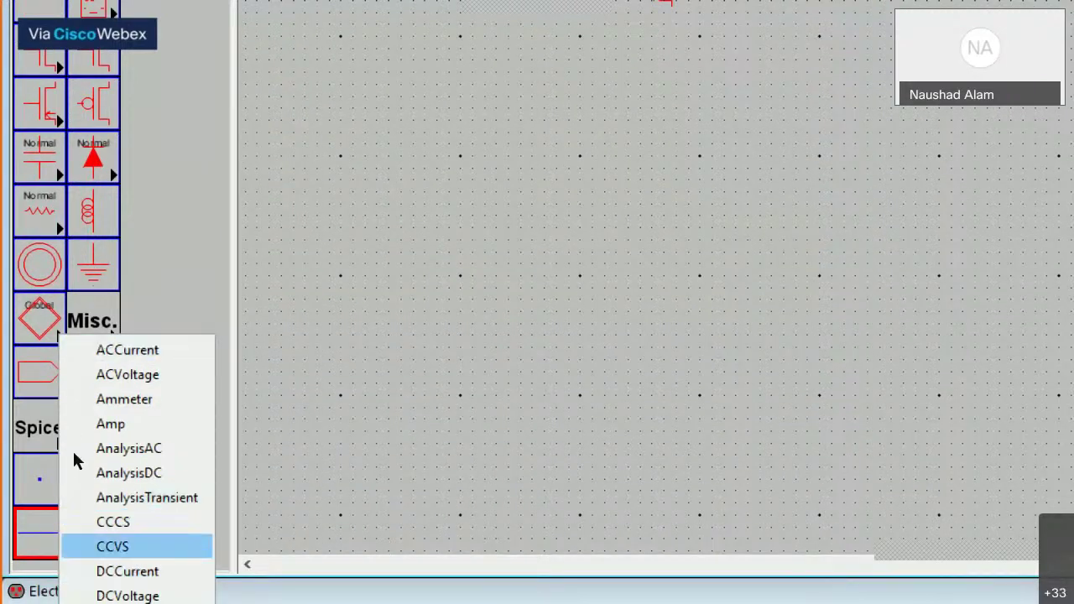
{"action": "key", "text": "Up"}
{"action": "key", "text": "Up"}
{"action": "key", "text": "Down"}
{"action": "key", "text": "Down"}
{"action": "key", "text": "Down"}
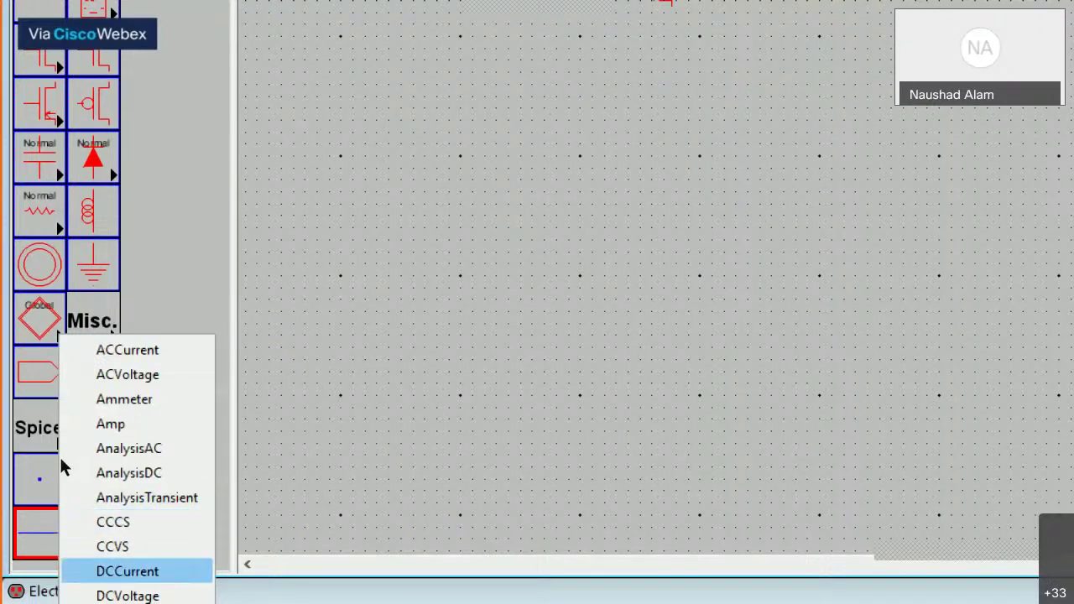
{"action": "key", "text": "Return"}
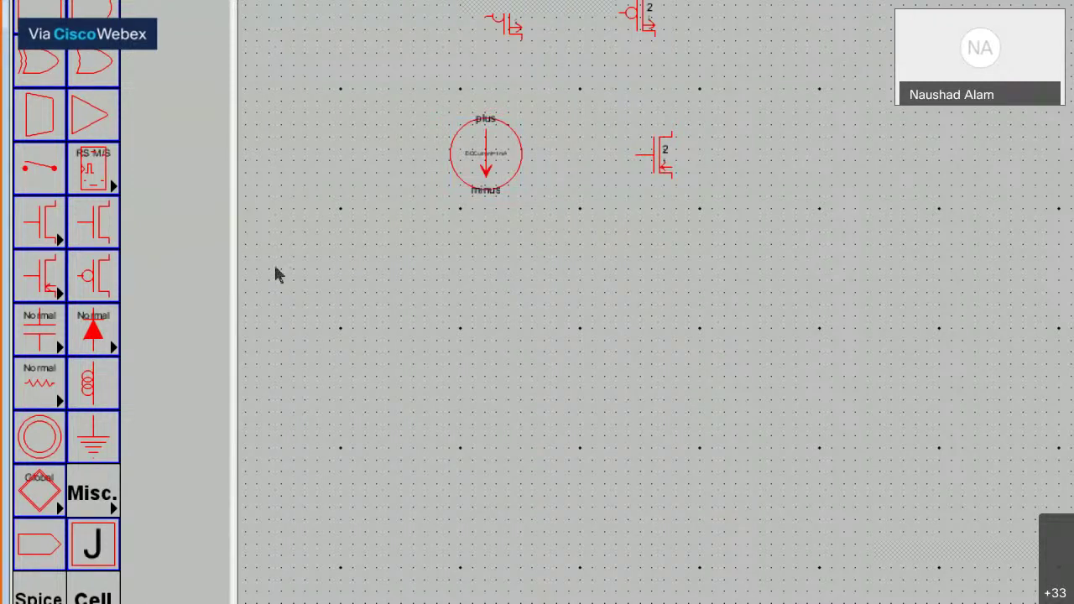
{"action": "scroll", "coordinate": [276, 271], "scroll_direction": "up", "scroll_amount": 4}
{"action": "scroll", "coordinate": [280, 275], "scroll_direction": "down", "scroll_amount": 4}
{"action": "scroll", "coordinate": [279, 275], "scroll_direction": "up", "scroll_amount": 2}
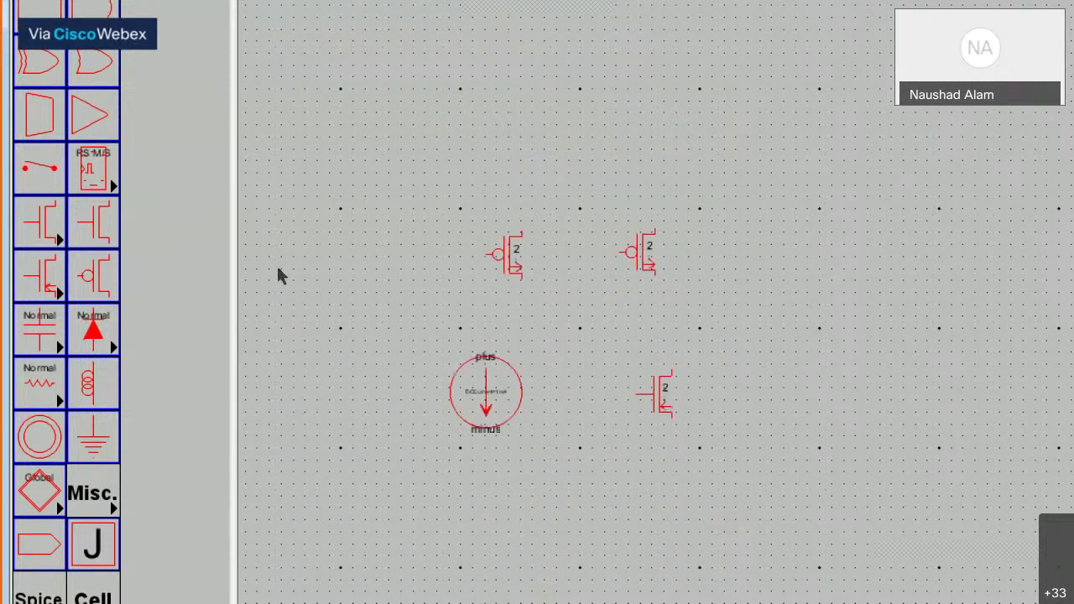
{"action": "scroll", "coordinate": [281, 275], "scroll_direction": "down", "scroll_amount": 2}
{"action": "scroll", "coordinate": [281, 276], "scroll_direction": "up", "scroll_amount": 2}
{"action": "scroll", "coordinate": [281, 276], "scroll_direction": "down", "scroll_amount": 2}
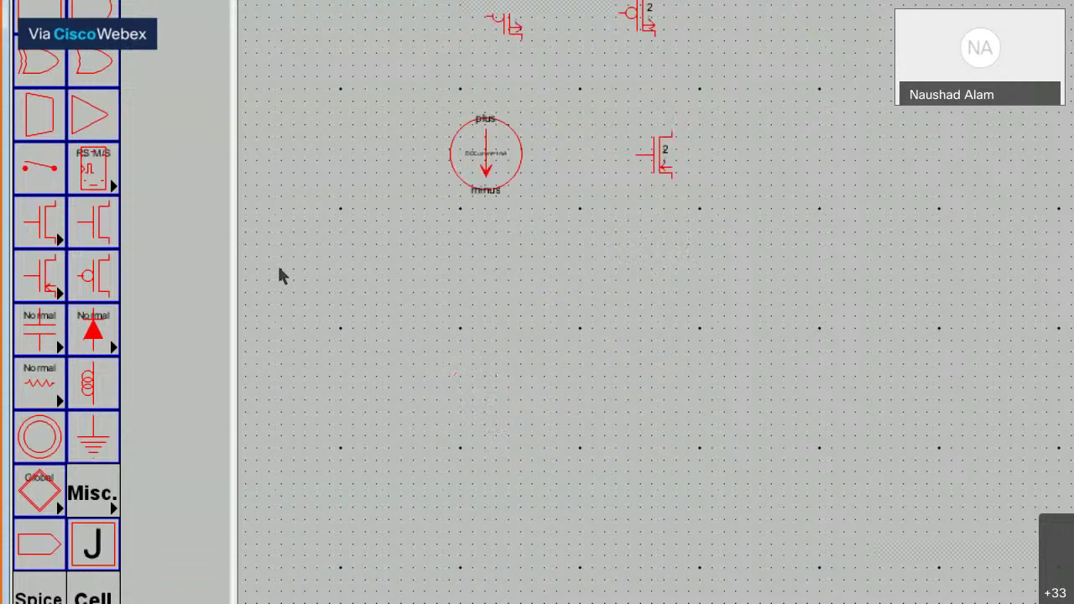
{"action": "scroll", "coordinate": [281, 275], "scroll_direction": "up", "scroll_amount": 2}
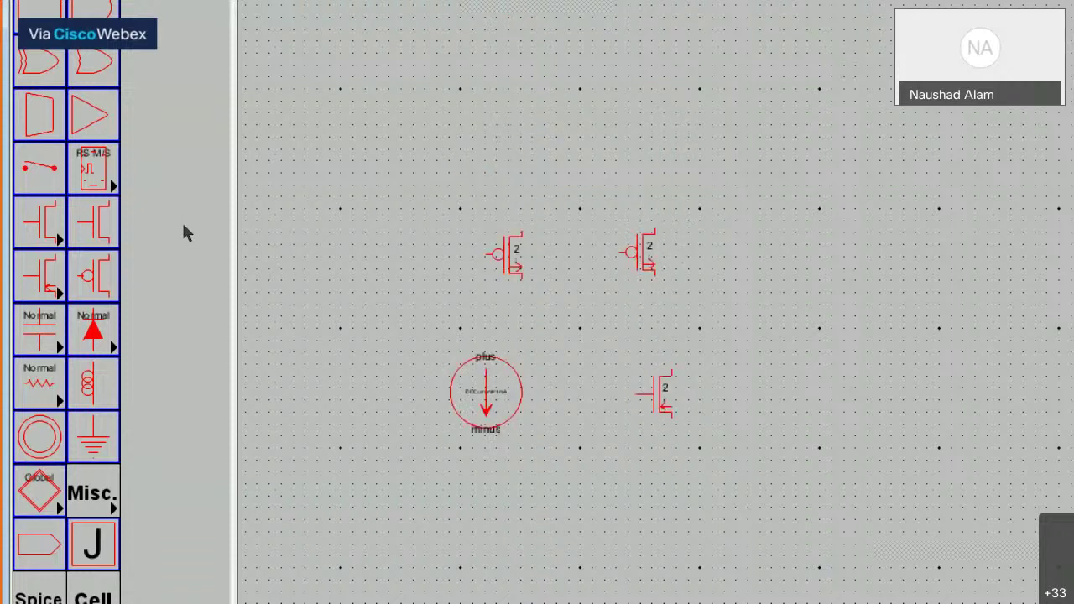
{"action": "scroll", "coordinate": [183, 227], "scroll_direction": "down", "scroll_amount": 4}
{"action": "scroll", "coordinate": [183, 227], "scroll_direction": "up", "scroll_amount": 2}
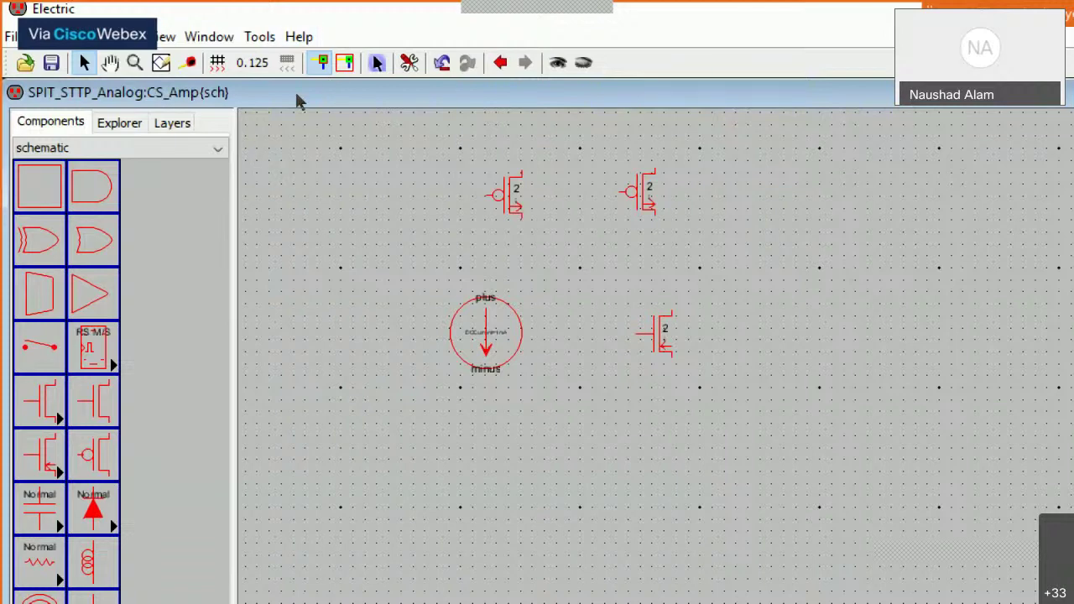
Move both pMOS transistors, the DC current source and the nMOS transistor to the upper-left area of the drawing
{"action": "left_click", "coordinate": [209, 37]}
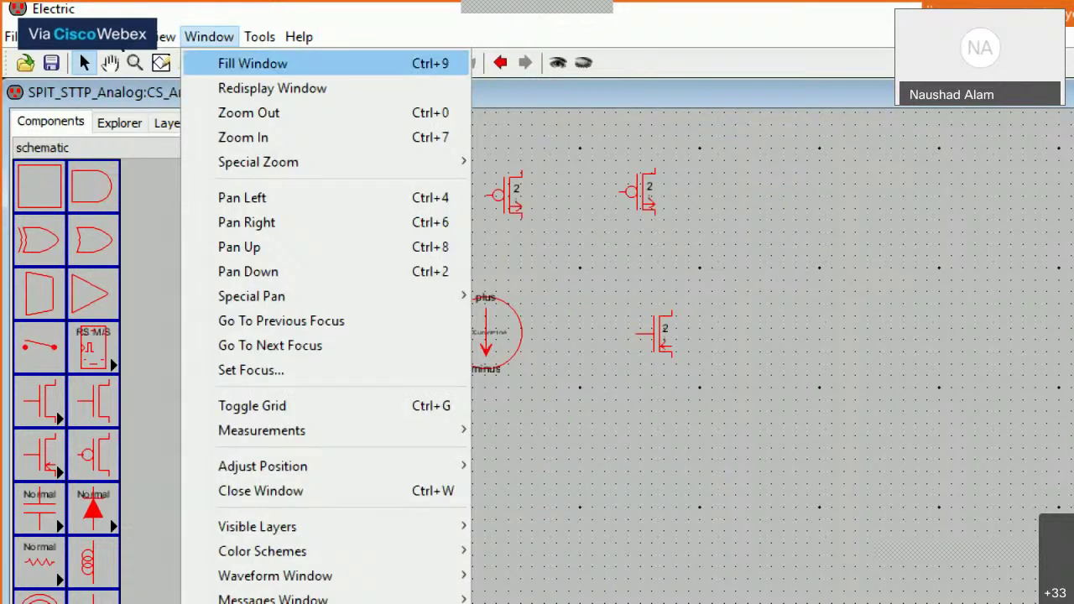
{"action": "left_click", "coordinate": [253, 63]}
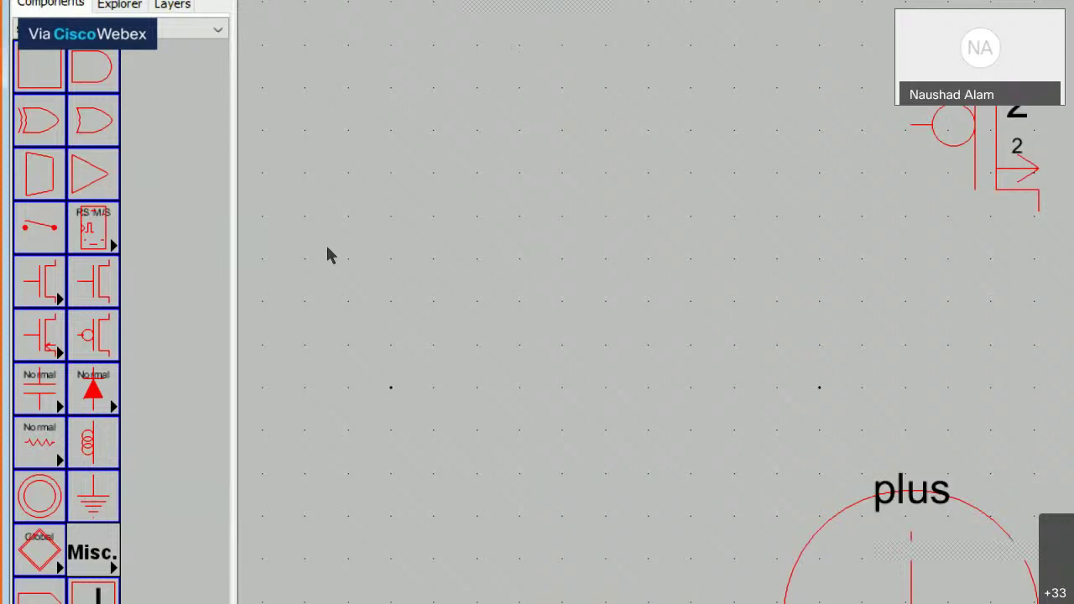
{"action": "scroll", "coordinate": [328, 256], "scroll_direction": "down", "scroll_amount": 1}
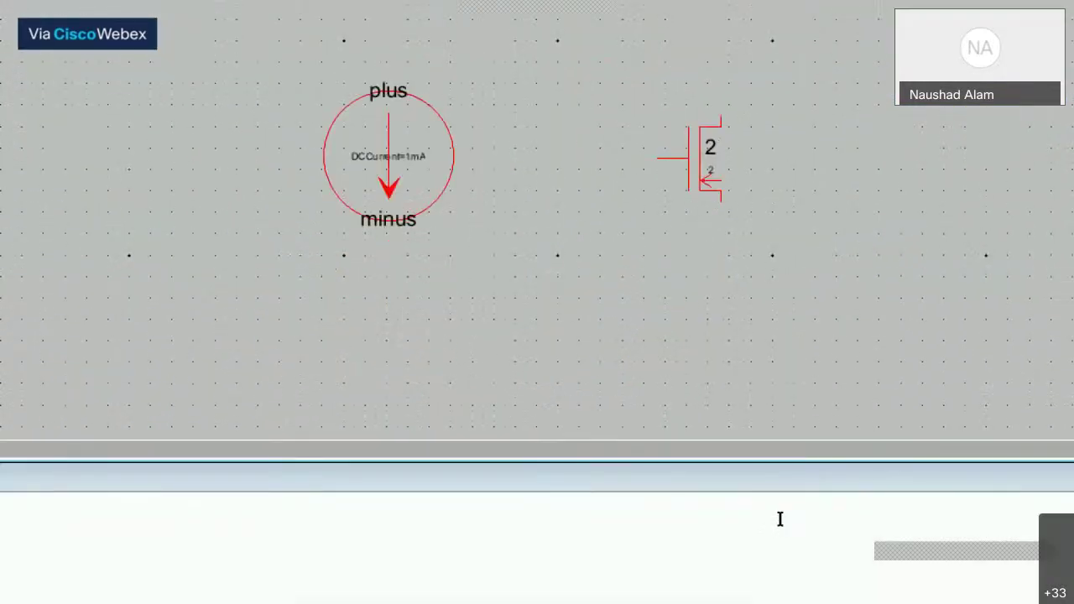
{"action": "key", "text": "super+minus"}
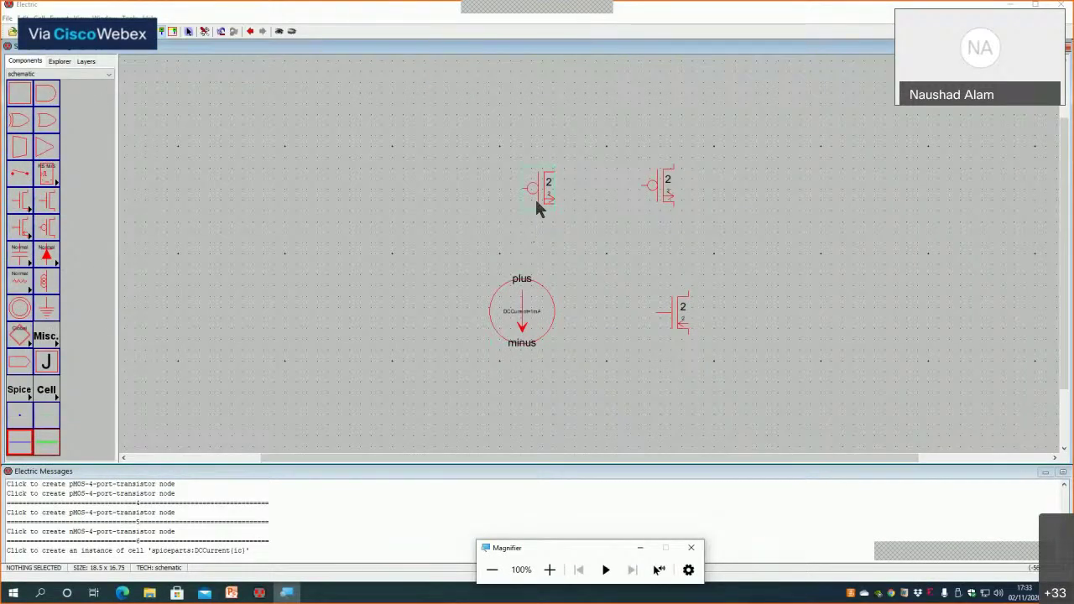
{"action": "left_click_drag", "start_coordinate": [535, 198], "coordinate": [222, 126]}
{"action": "left_click_drag", "start_coordinate": [658, 198], "coordinate": [329, 125]}
{"action": "left_click", "coordinate": [513, 306]}
{"action": "left_click_drag", "start_coordinate": [513, 306], "coordinate": [201, 224]}
{"action": "left_click_drag", "start_coordinate": [683, 319], "coordinate": [331, 217]}
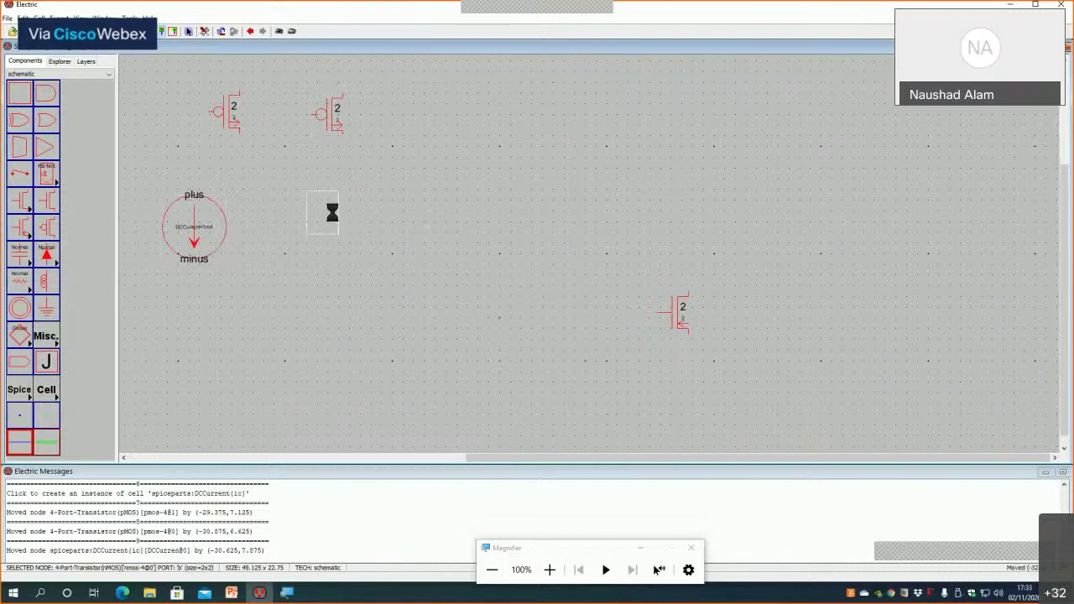
Rotate the left pMOS transistor 90 degrees clockwise so its gate points up
{"action": "left_click", "coordinate": [549, 569]}
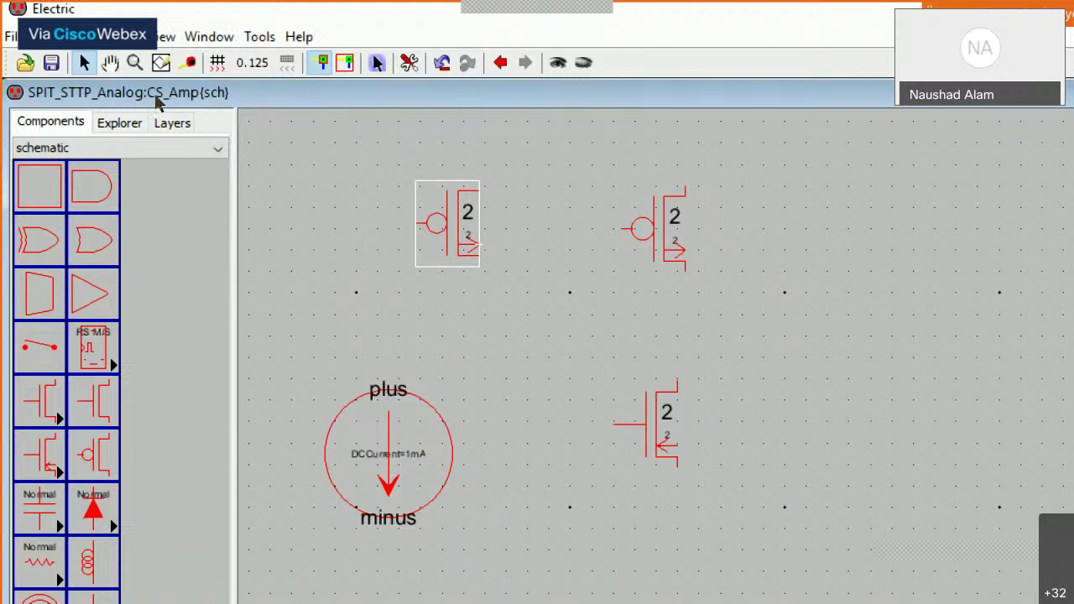
{"action": "left_click", "coordinate": [41, 36]}
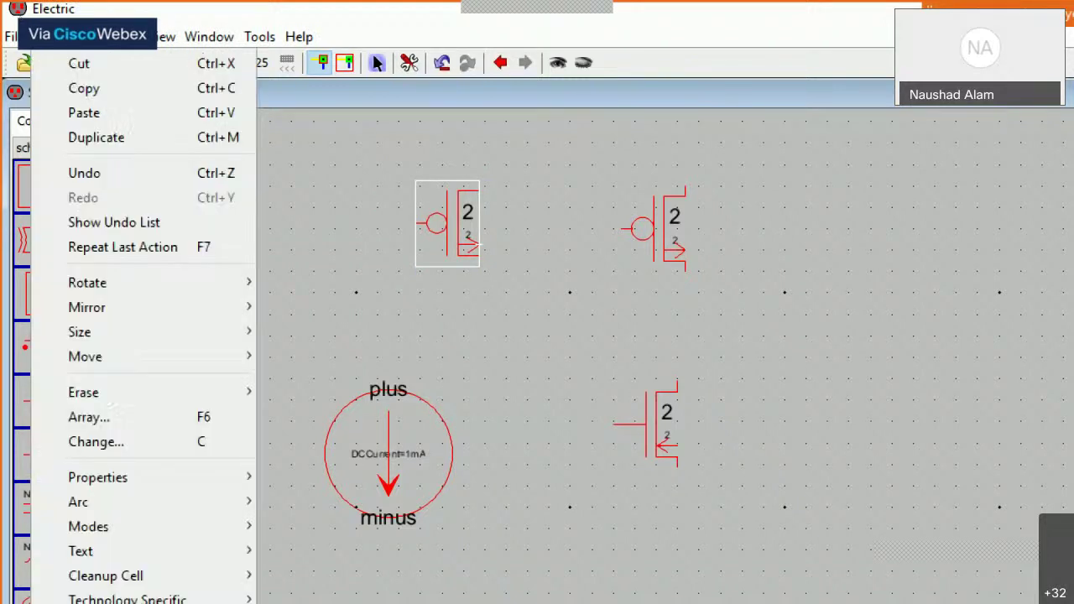
{"action": "key", "text": "Down"}
{"action": "key", "text": "Down"}
{"action": "key", "text": "Down"}
{"action": "key", "text": "Right"}
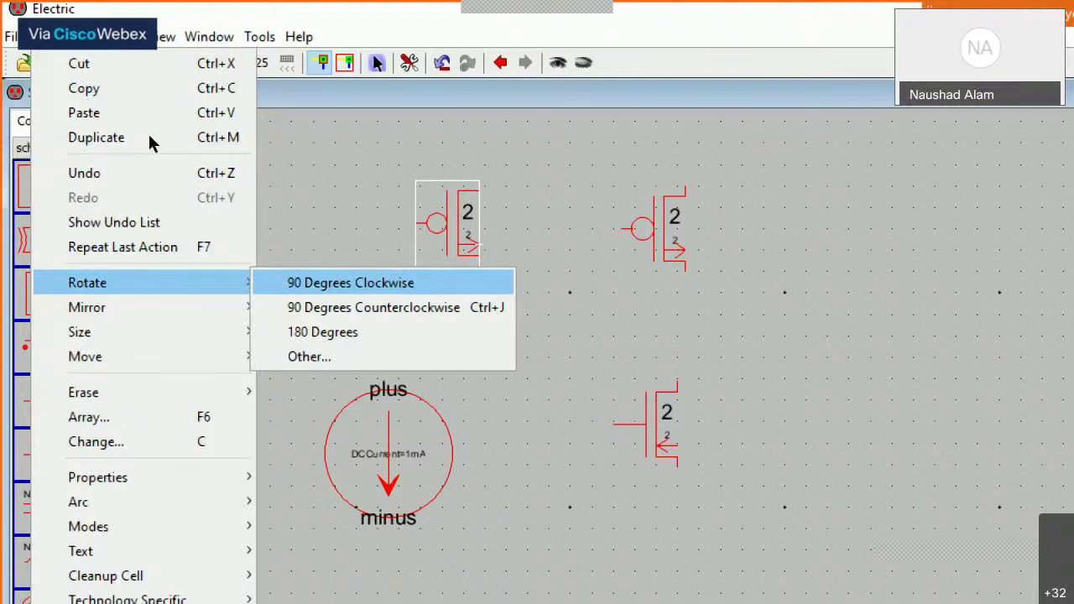
{"action": "key", "text": "Return"}
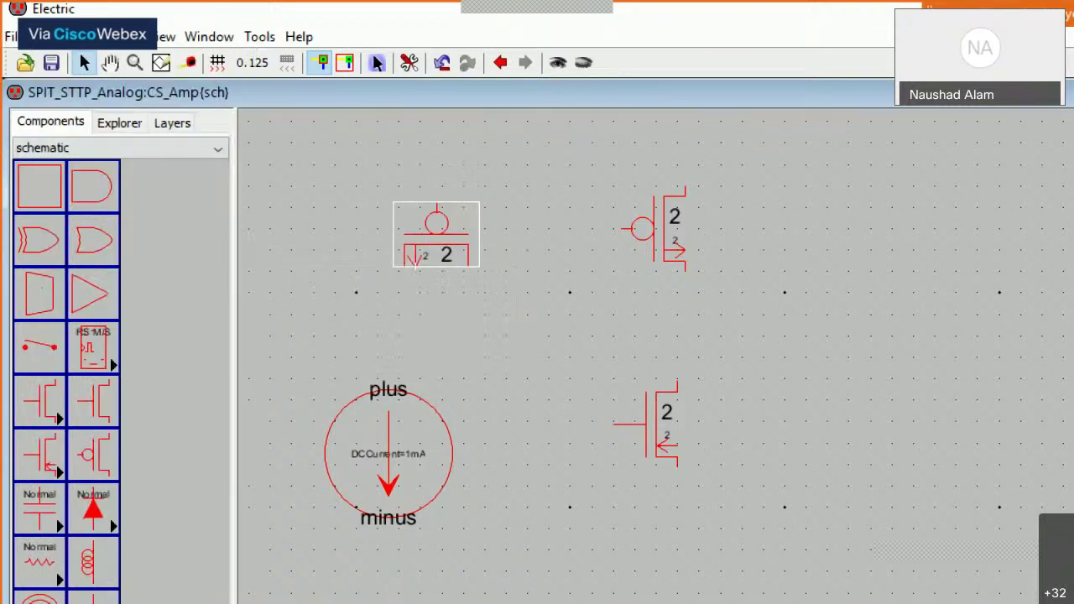
Rotate the left pMOS transistor another 90 degrees clockwise so its gate faces the right pMOS transistor
{"action": "key", "text": "alt+e"}
{"action": "key", "text": "Down"}
{"action": "key", "text": "Down"}
{"action": "key", "text": "Down"}
{"action": "key", "text": "Down"}
{"action": "key", "text": "Down"}
{"action": "key", "text": "Down"}
{"action": "key", "text": "Down"}
{"action": "key", "text": "Down"}
{"action": "key", "text": "Down"}
{"action": "key", "text": "Up"}
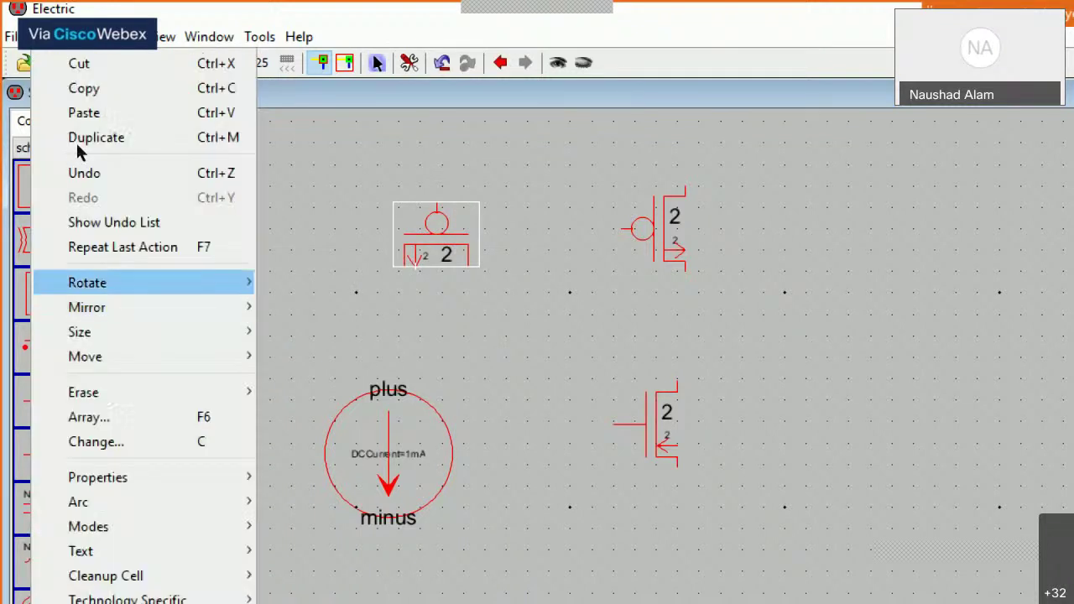
{"action": "key", "text": "Right"}
{"action": "key", "text": "Return"}
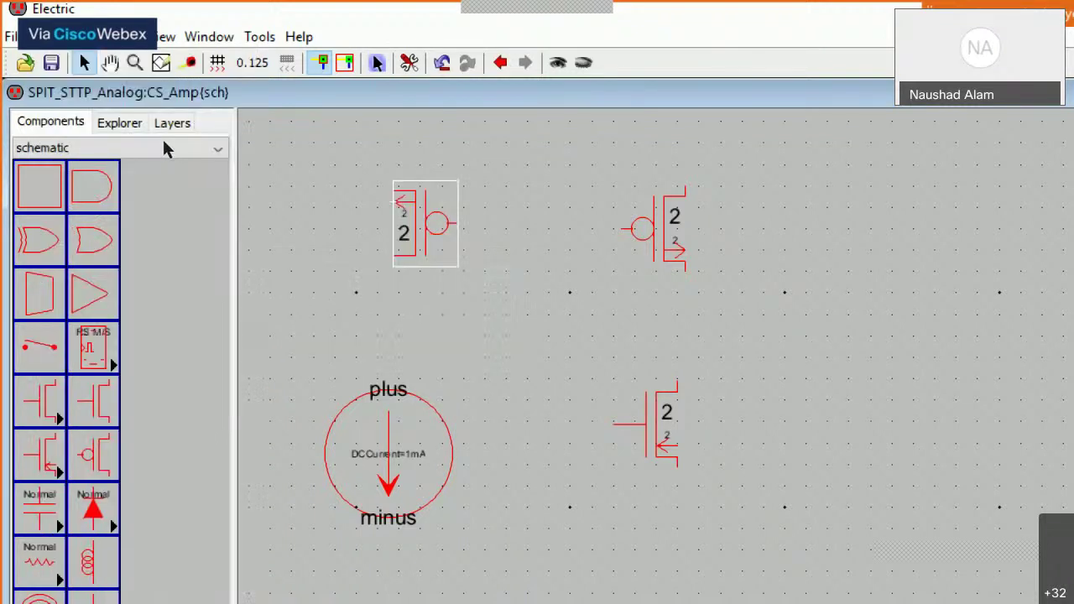
Mirror the right pMOS transistor up-down so its arrow terminal is at the upper end
{"action": "left_click", "coordinate": [268, 149]}
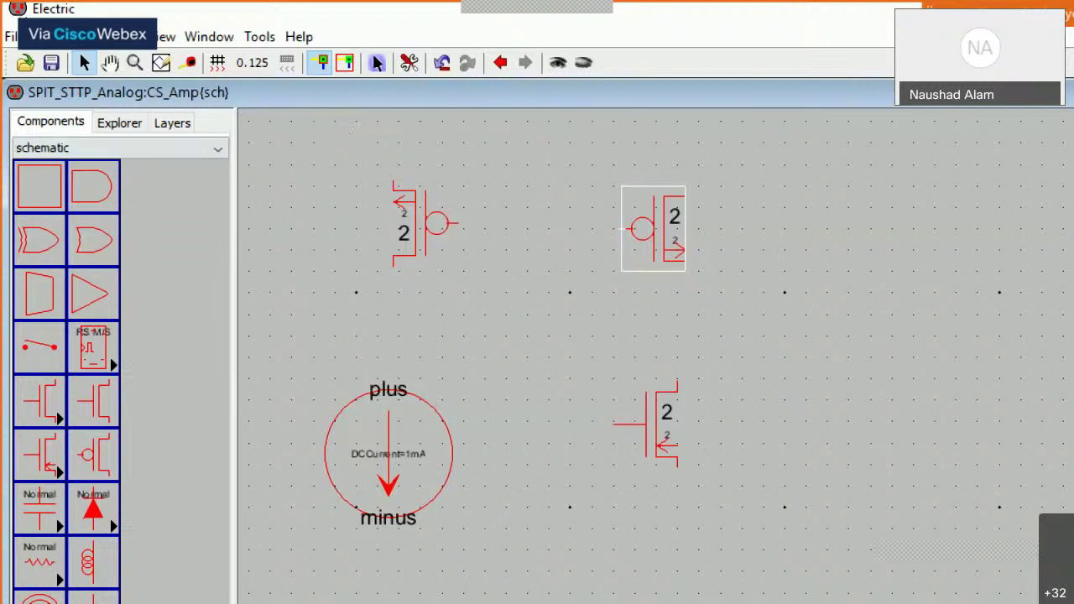
{"action": "left_click", "coordinate": [46, 36]}
{"action": "mouse_move", "coordinate": [52, 283]}
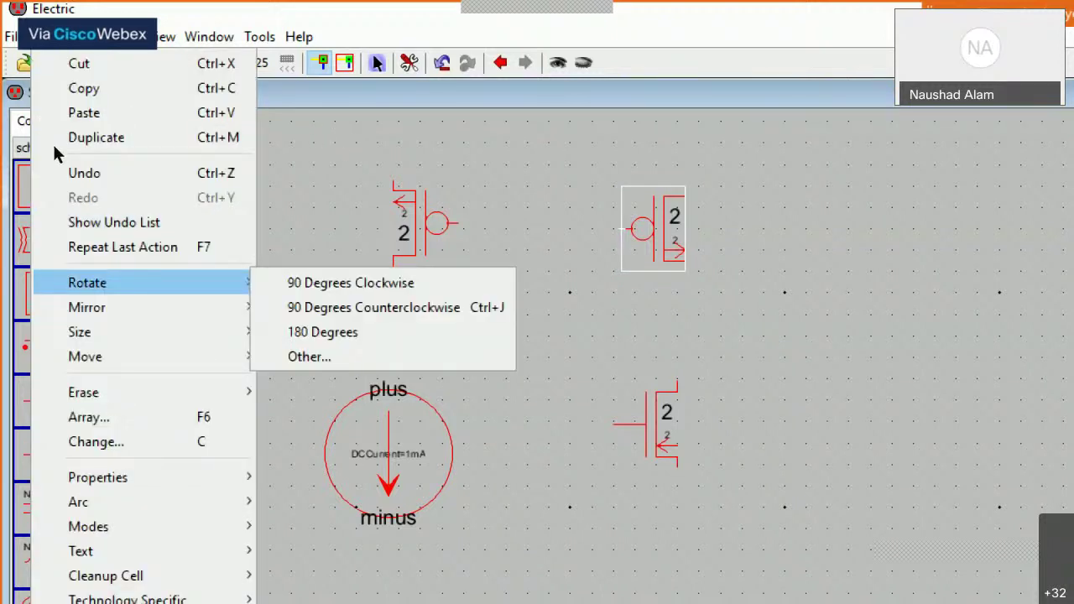
{"action": "key", "text": "Down"}
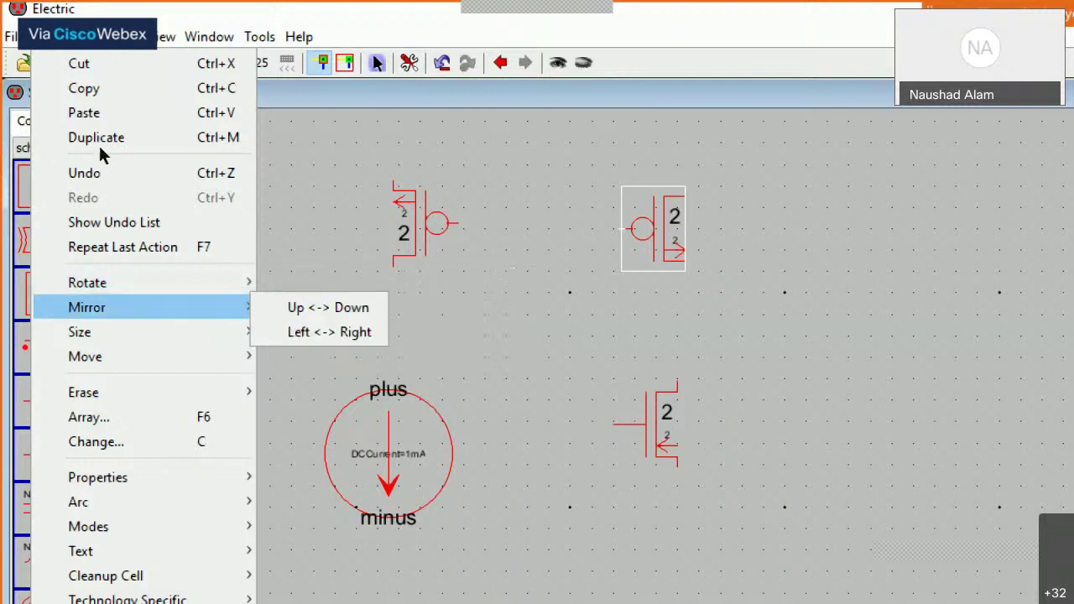
{"action": "key", "text": "Right"}
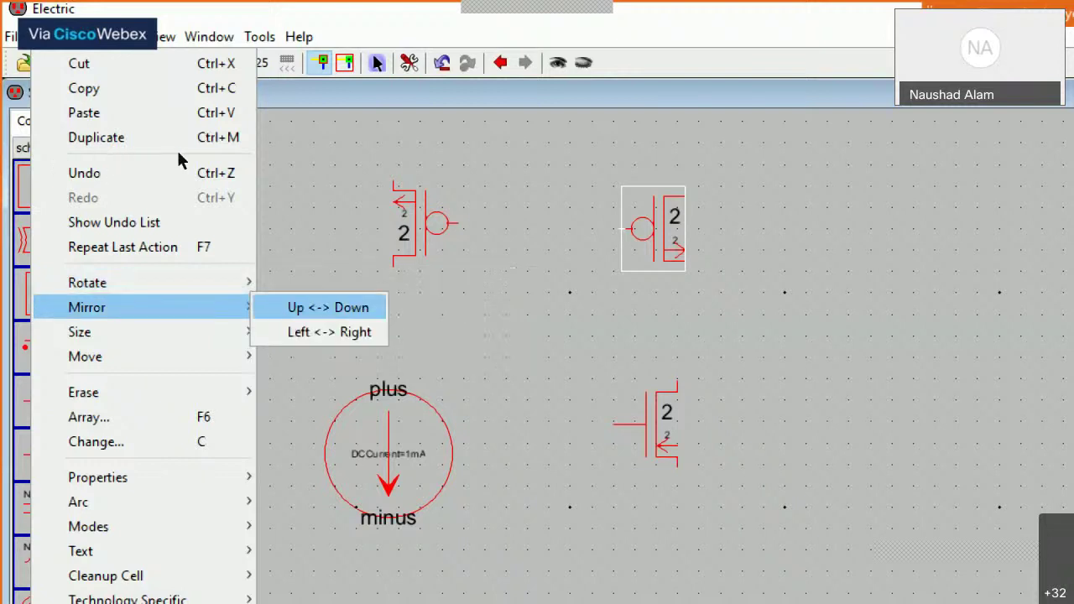
{"action": "key", "text": "Return"}
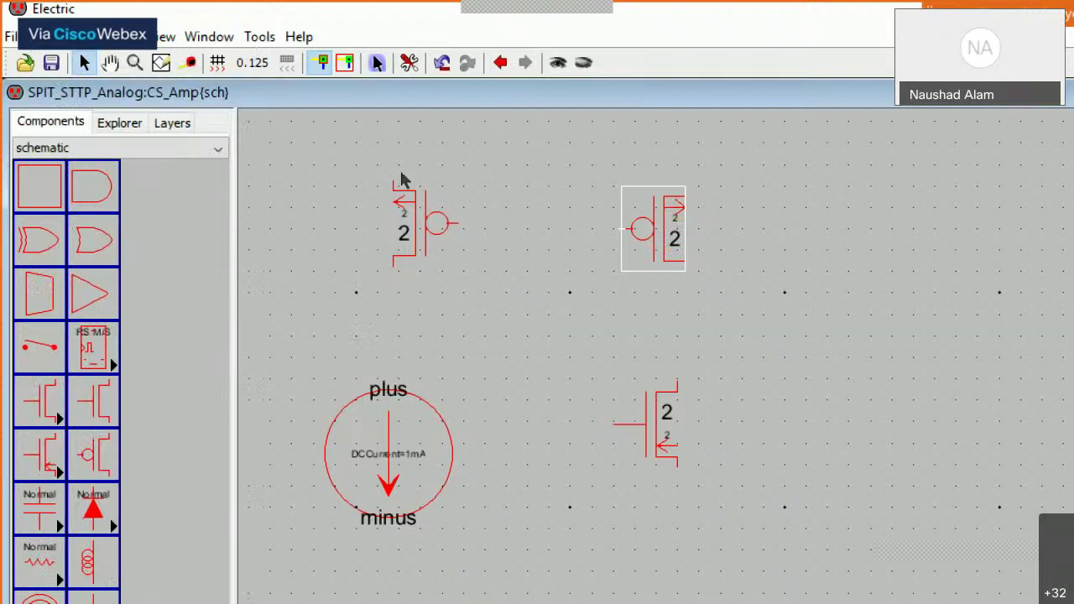
Nudge the left pMOS transistor down one increment to line it up with the right pMOS transistor
{"action": "left_click", "coordinate": [354, 164]}
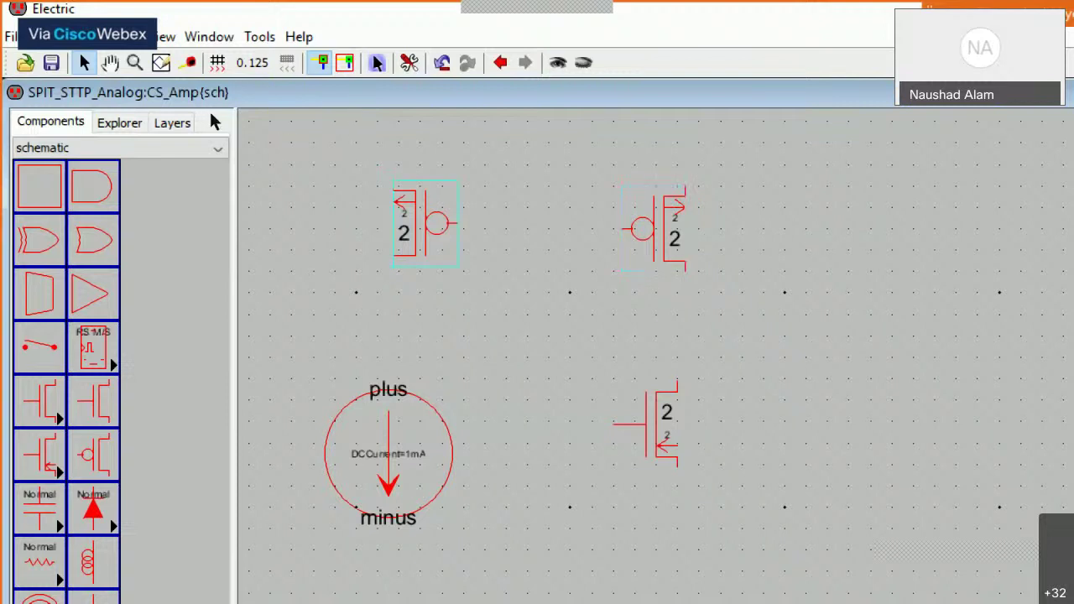
{"action": "key", "text": "Down"}
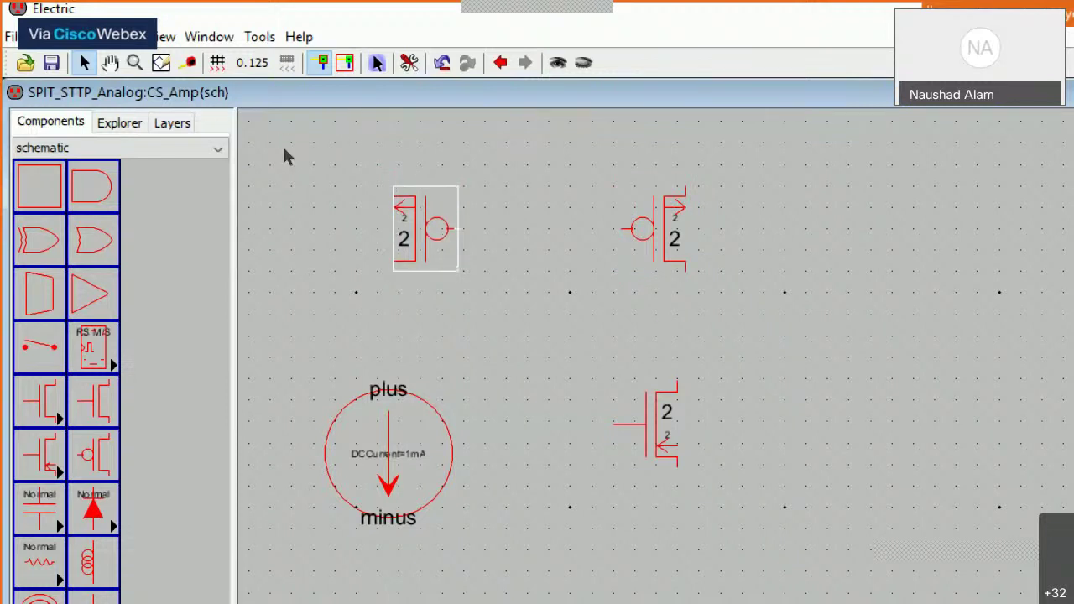
{"action": "left_click", "coordinate": [269, 174]}
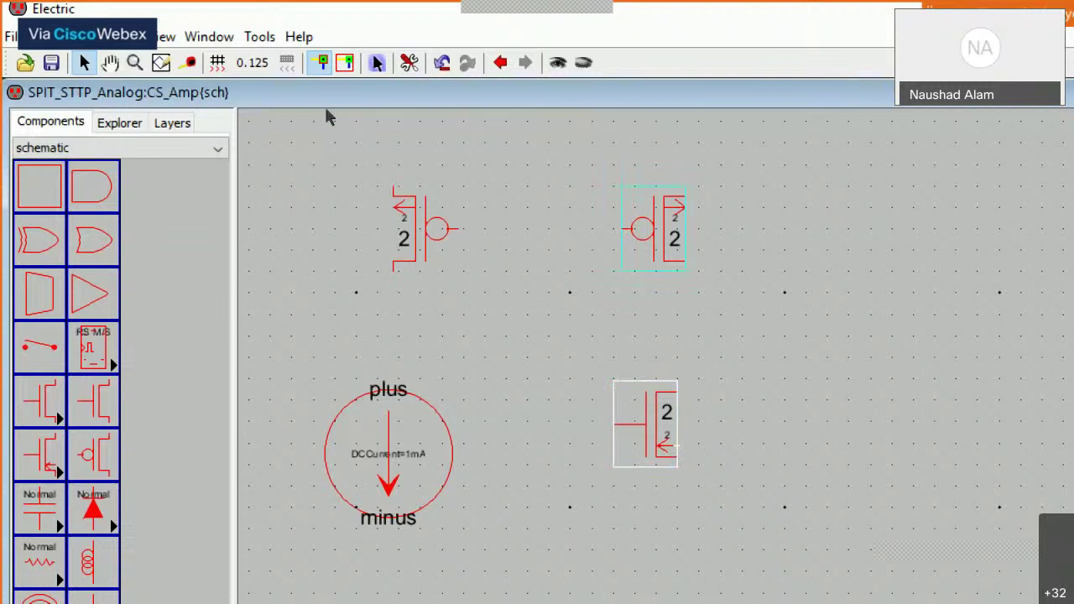
Nudge the right pMOS transistor left to line up above the nMOS transistor, and shift the left pMOS transistor slightly right
{"action": "key", "text": "Left"}
{"action": "key", "text": "Left"}
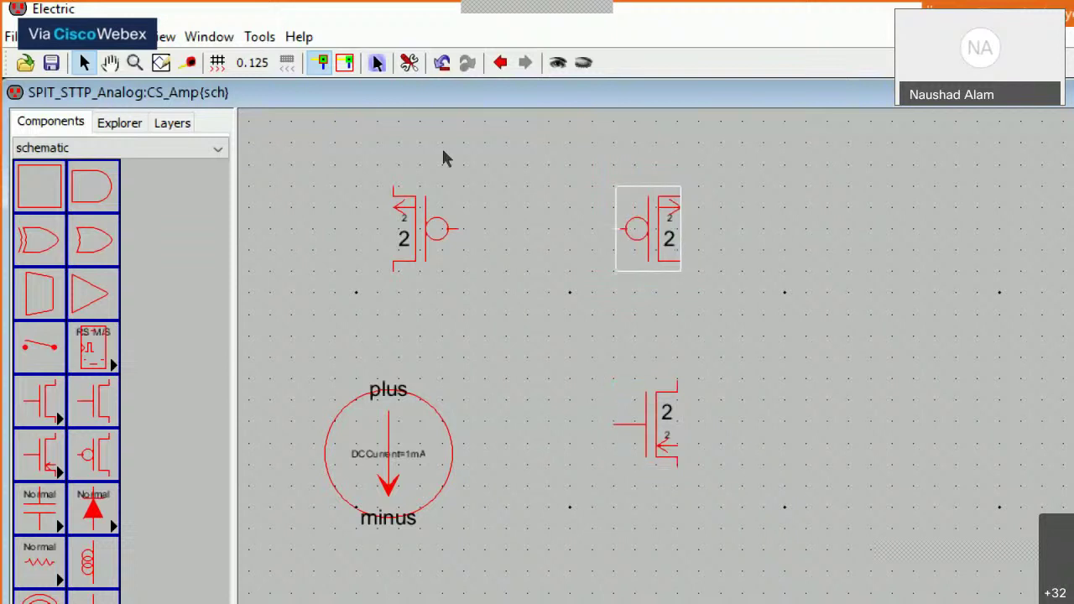
{"action": "left_click", "coordinate": [311, 113]}
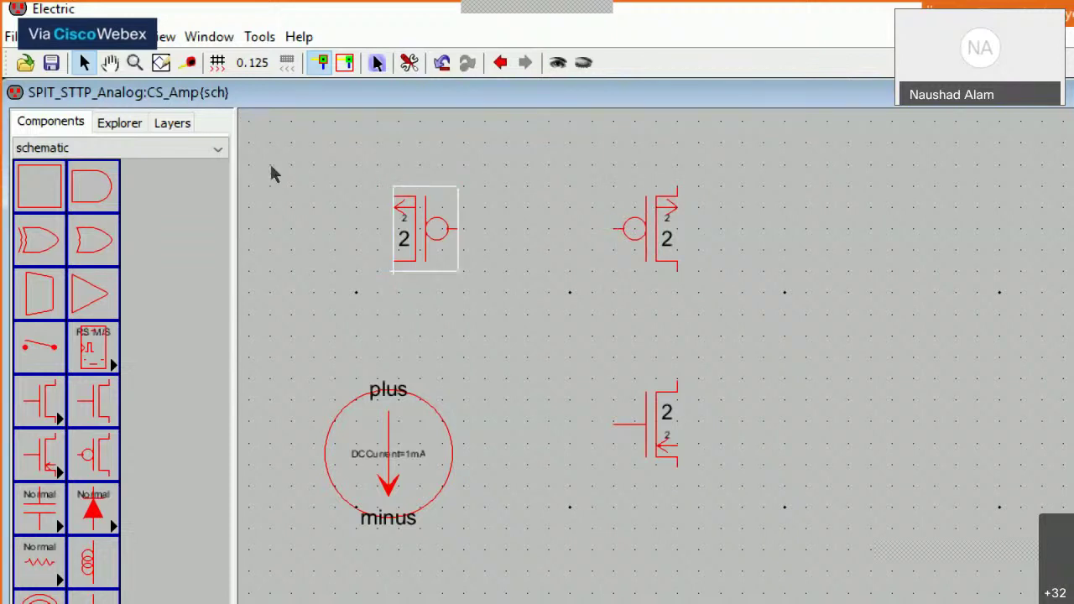
{"action": "key", "text": "Right"}
{"action": "key", "text": "Right"}
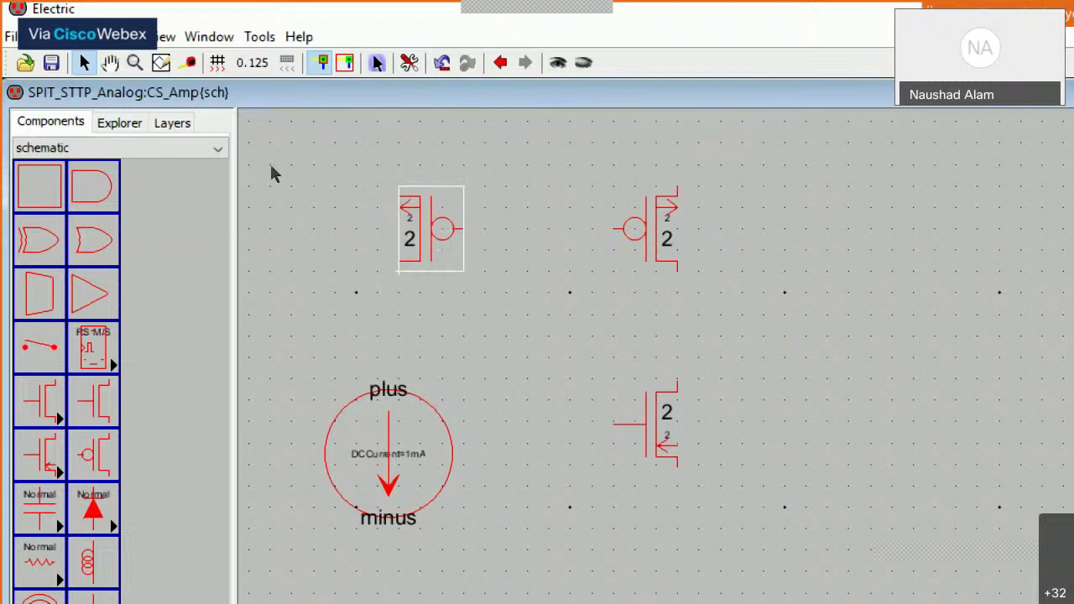
Set the left pMOS transistor's width to 50
{"action": "left_click", "coordinate": [272, 174]}
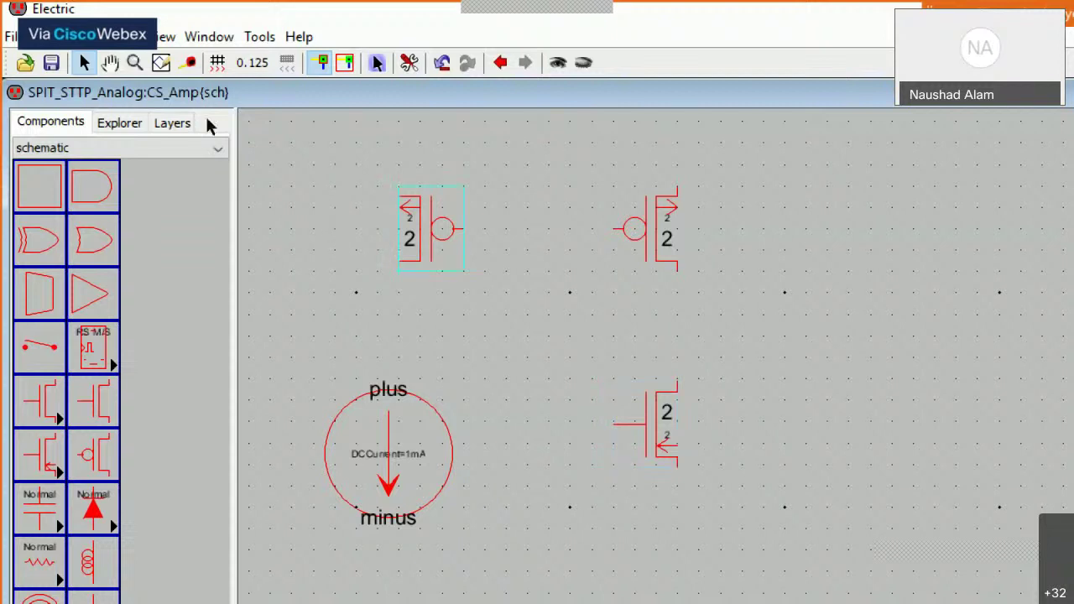
{"action": "key", "text": "ctrl+i"}
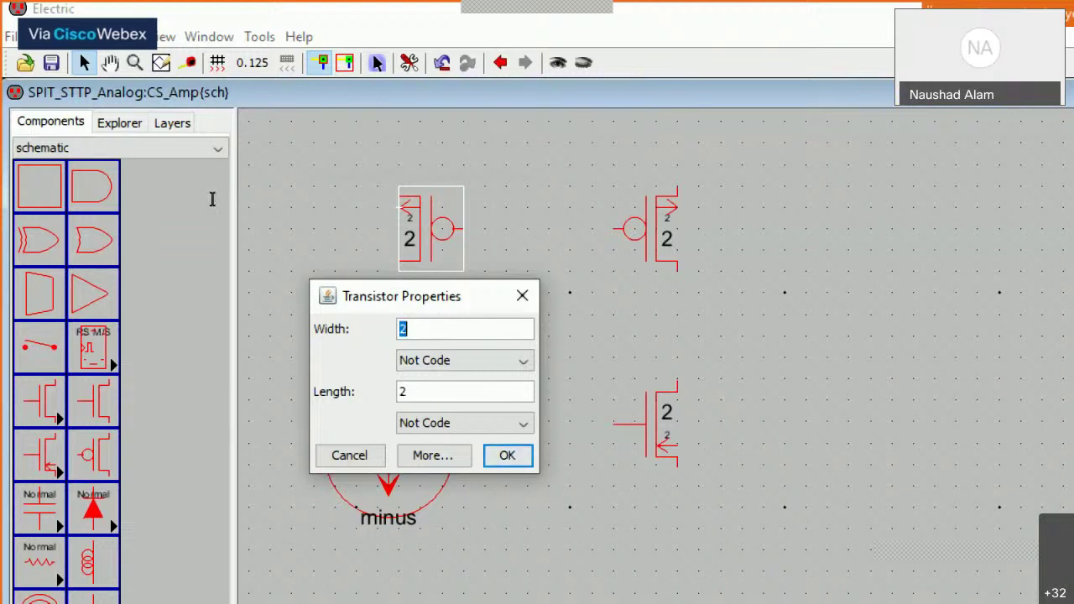
{"action": "key", "text": "Tab"}
{"action": "key", "text": "shift+Tab"}
{"action": "key", "text": "shift+Tab"}
{"action": "type", "text": "50"}
{"action": "key", "text": "Return"}
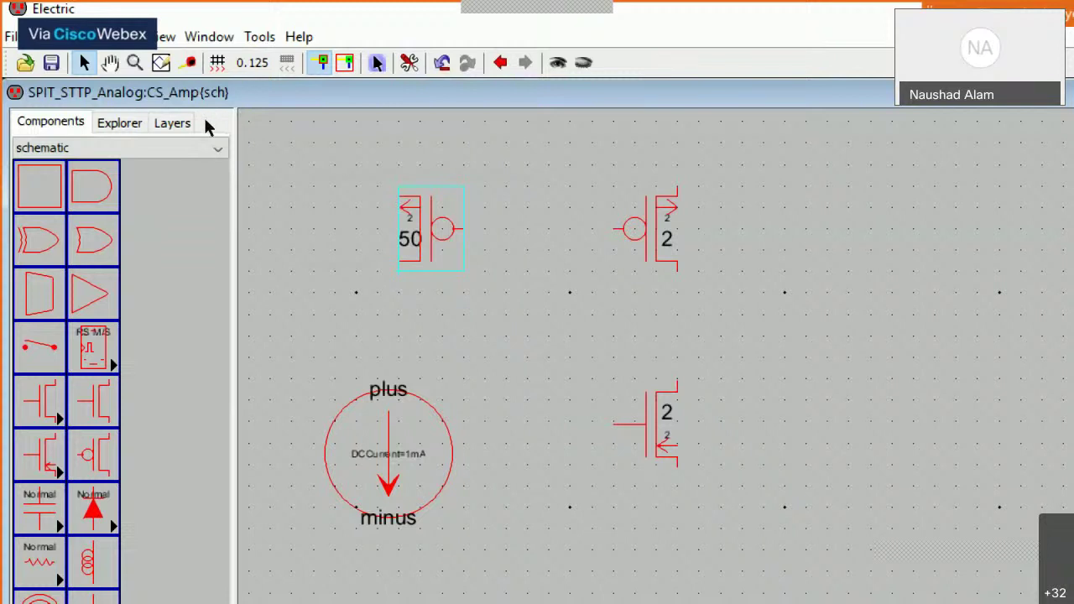
Set the right pMOS transistor's width to 50
{"action": "left_click", "coordinate": [240, 168]}
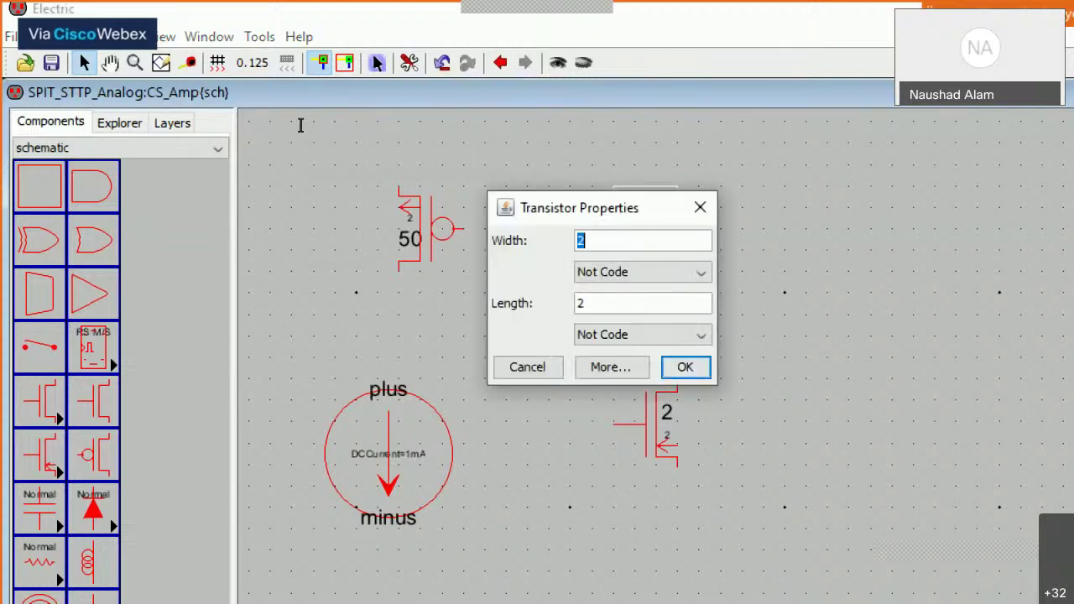
{"action": "type", "text": "50"}
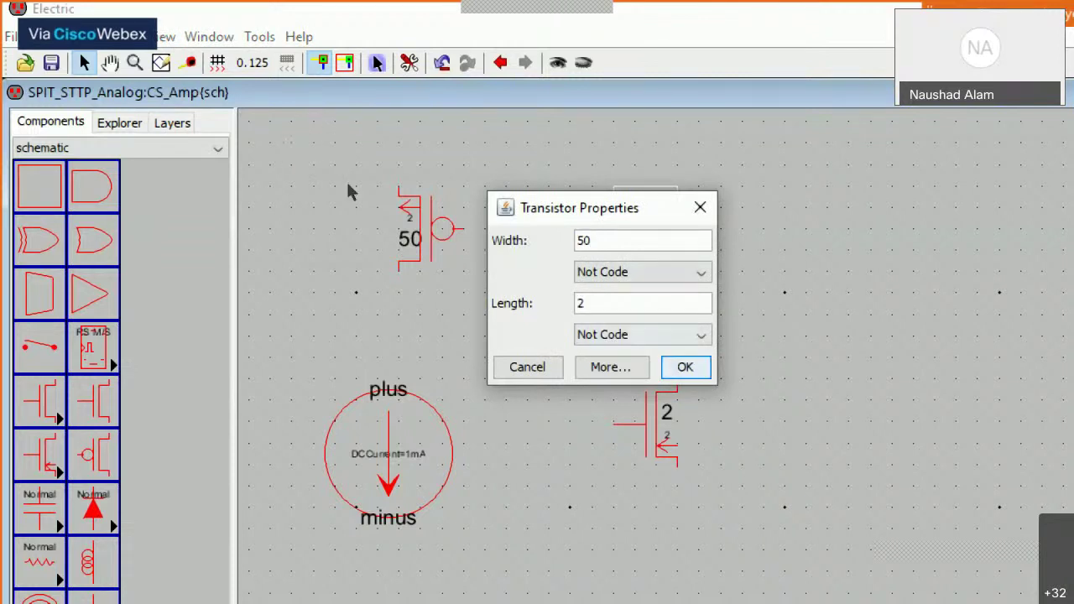
{"action": "key", "text": "Return"}
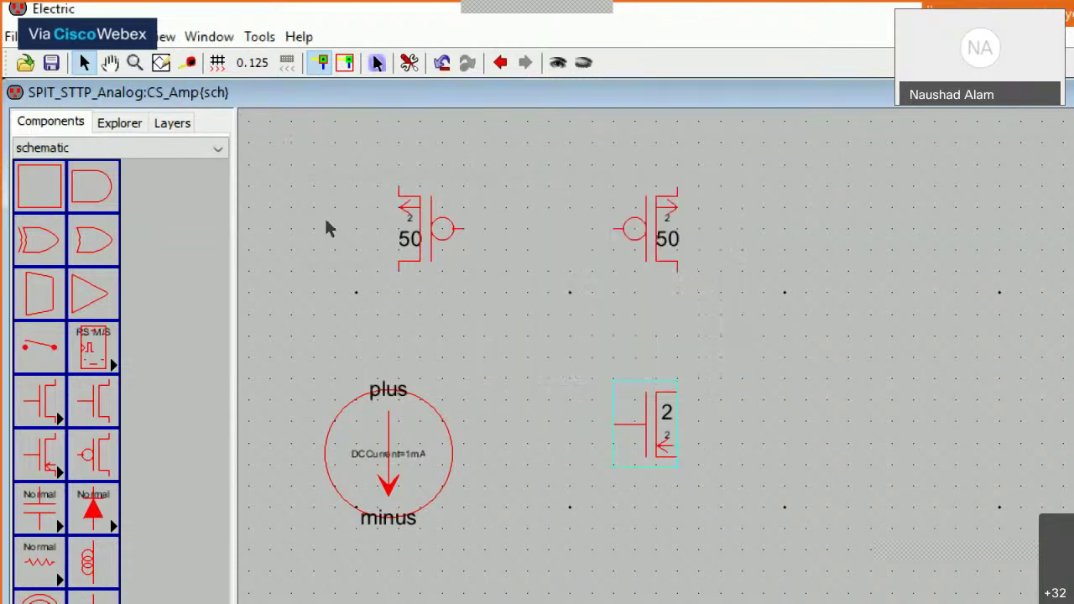
Set the nMOS transistor's width to 50
{"action": "key", "text": "ctrl+i"}
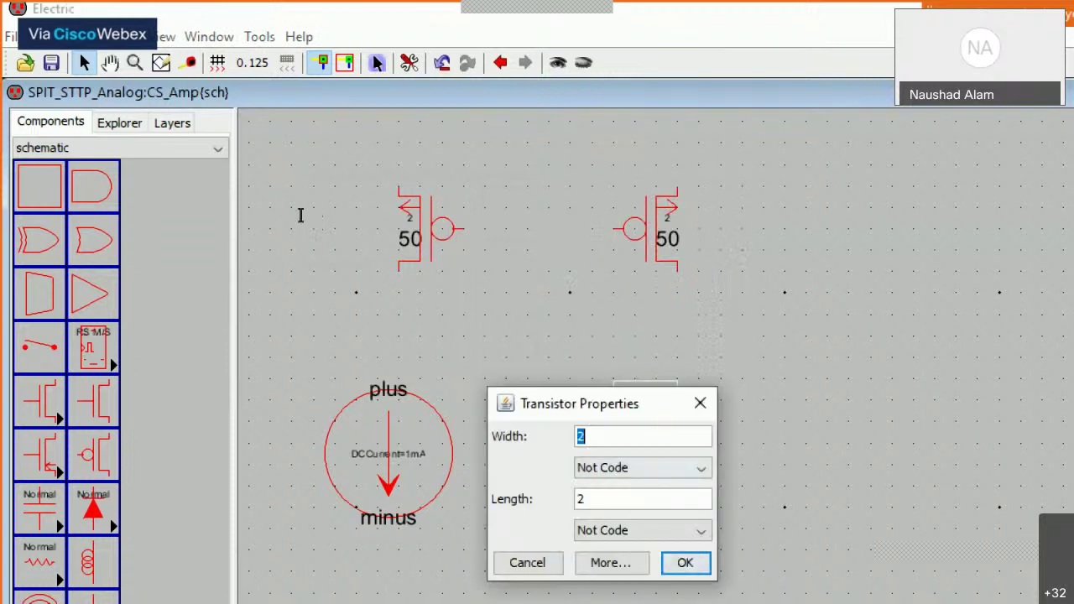
{"action": "type", "text": "50"}
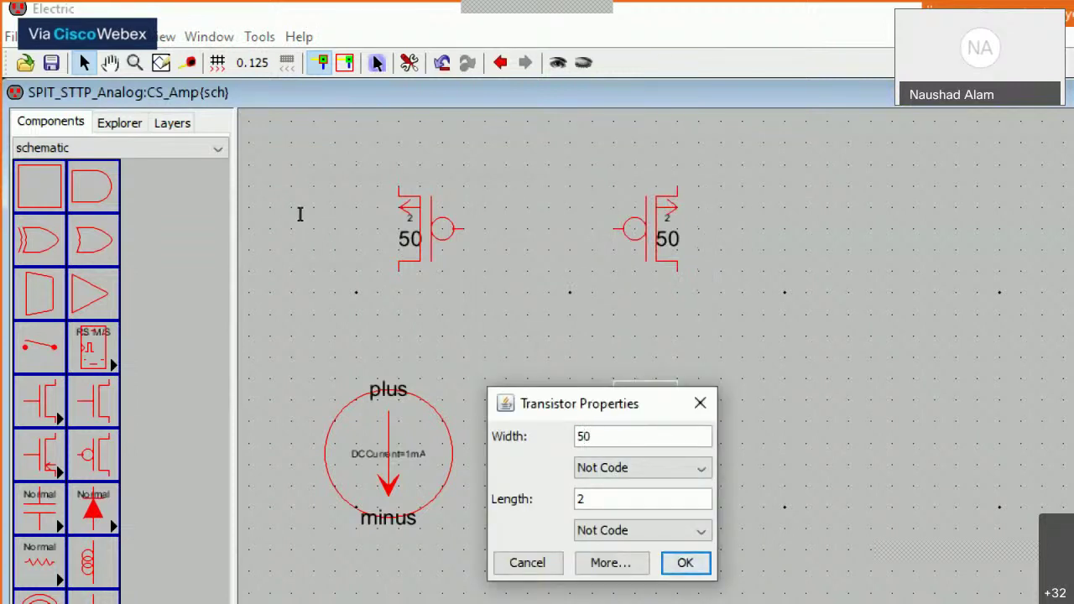
{"action": "key", "text": "Return"}
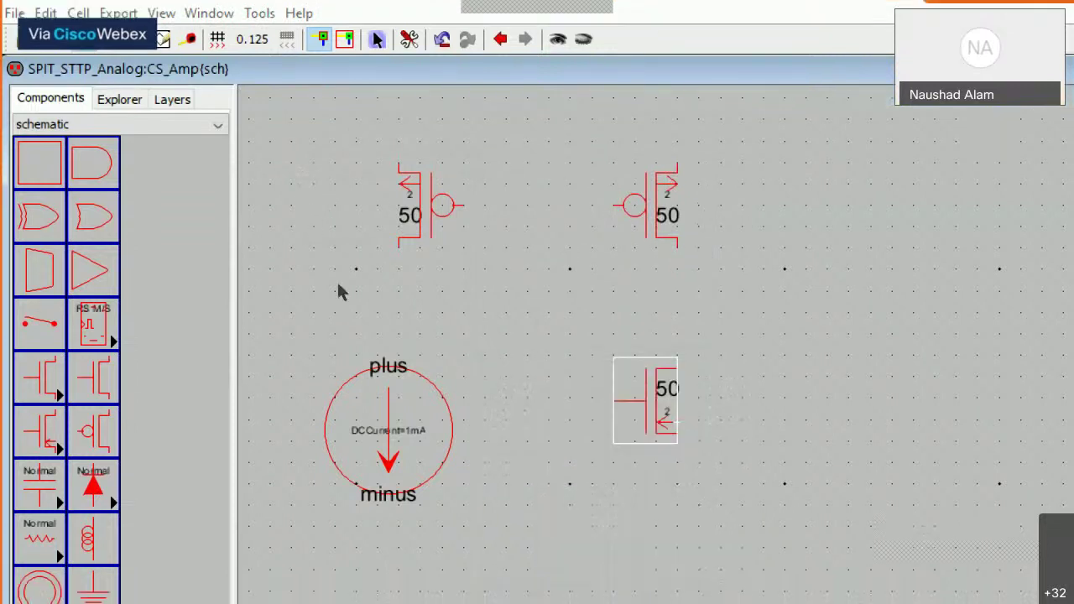
{"action": "left_click", "coordinate": [377, 156]}
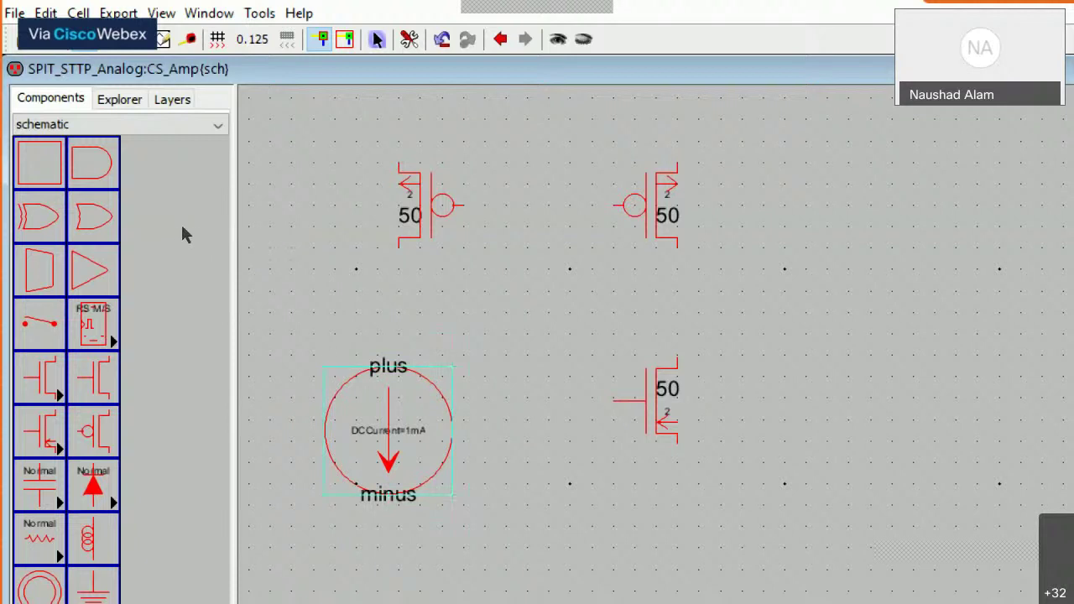
{"action": "key", "text": "ctrl+i"}
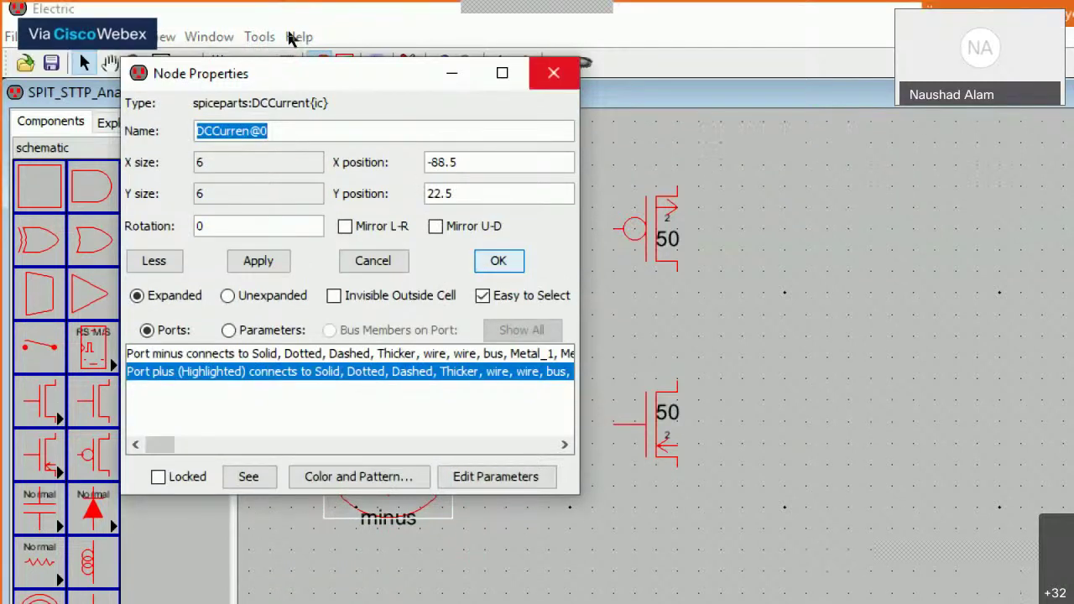
{"action": "key", "text": "Return"}
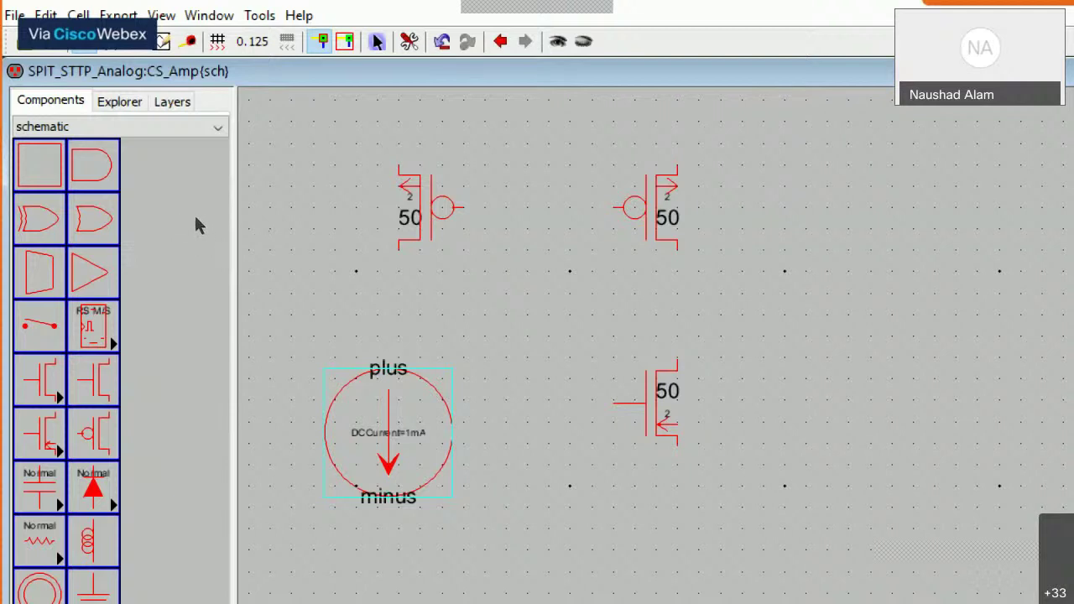
{"action": "left_click", "coordinate": [263, 236]}
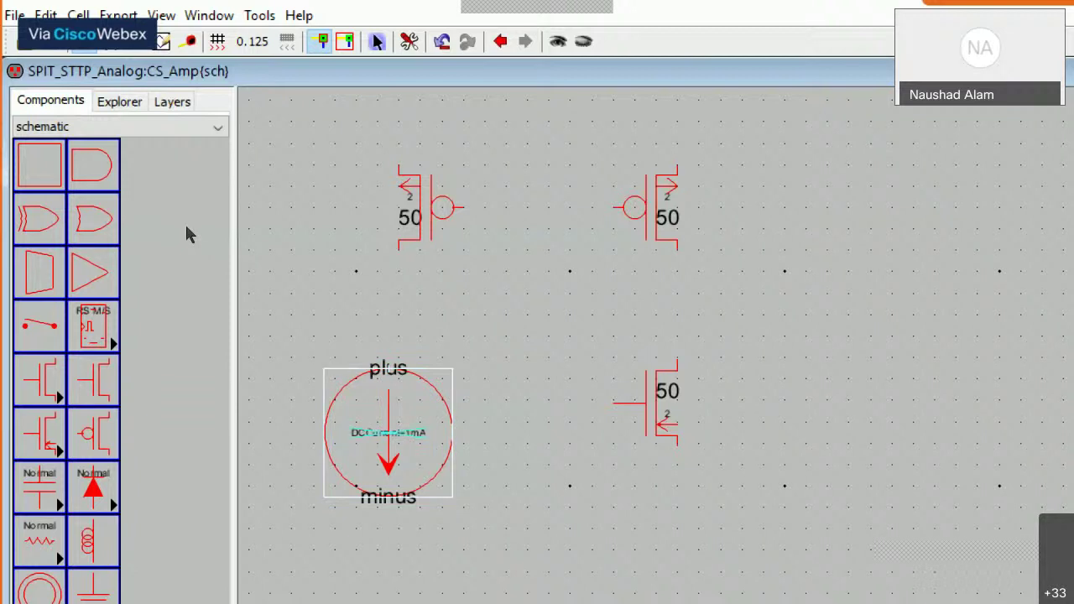
{"action": "key", "text": "ctrl+i"}
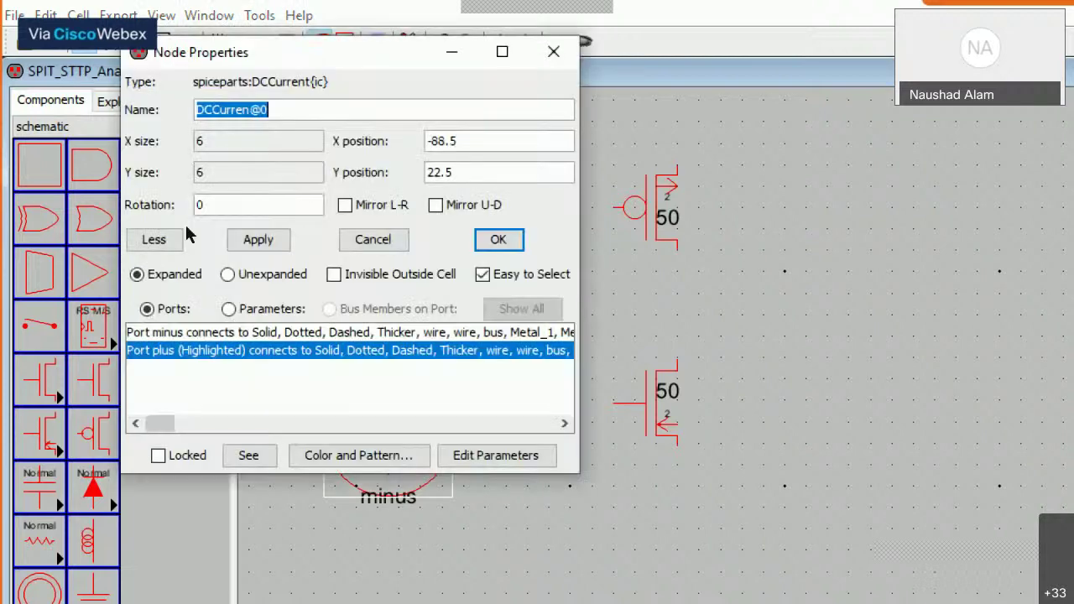
{"action": "key", "text": "Escape"}
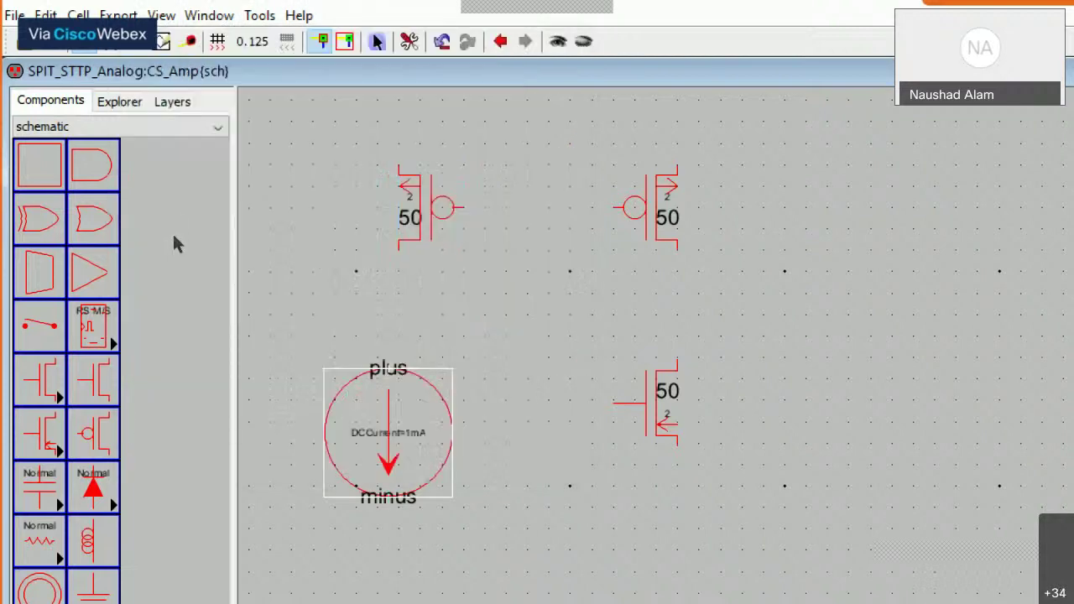
Set the current source's DCCurrent value to 100uA directly on its schematic label
{"action": "key", "text": "F2"}
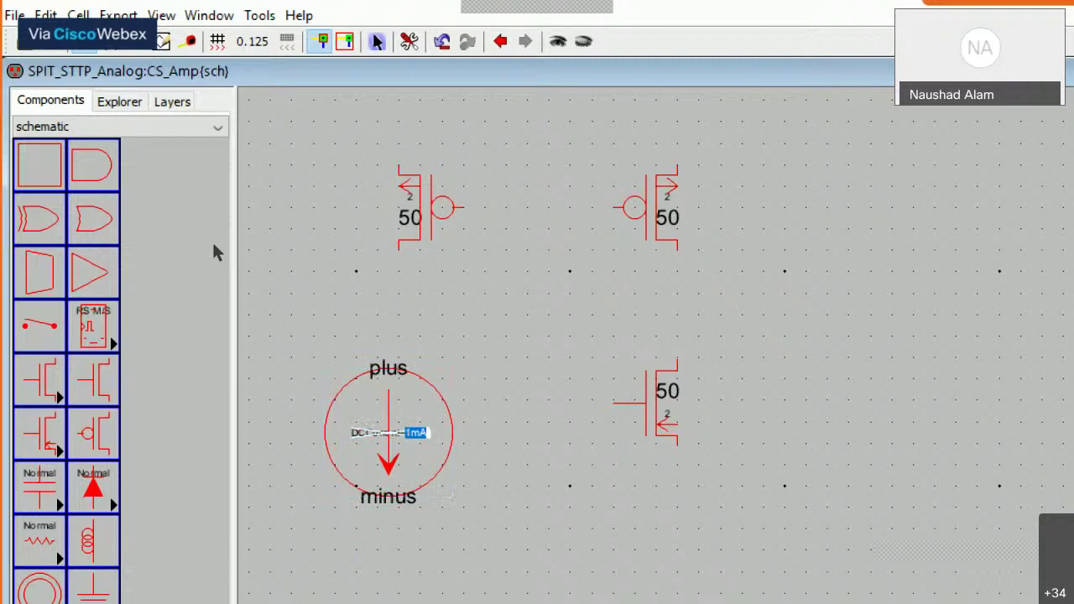
{"action": "type", "text": "100uA"}
{"action": "key", "text": "Return"}
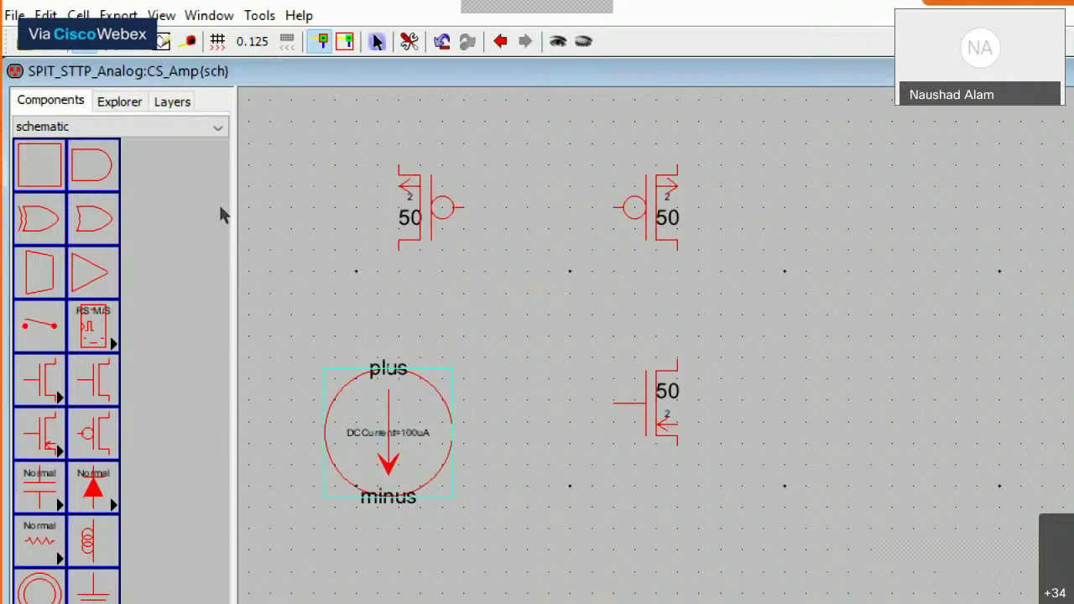
Nudge the DC current source right and up so its plus terminal lines up below the left pMOS transistor
{"action": "key", "text": "Right"}
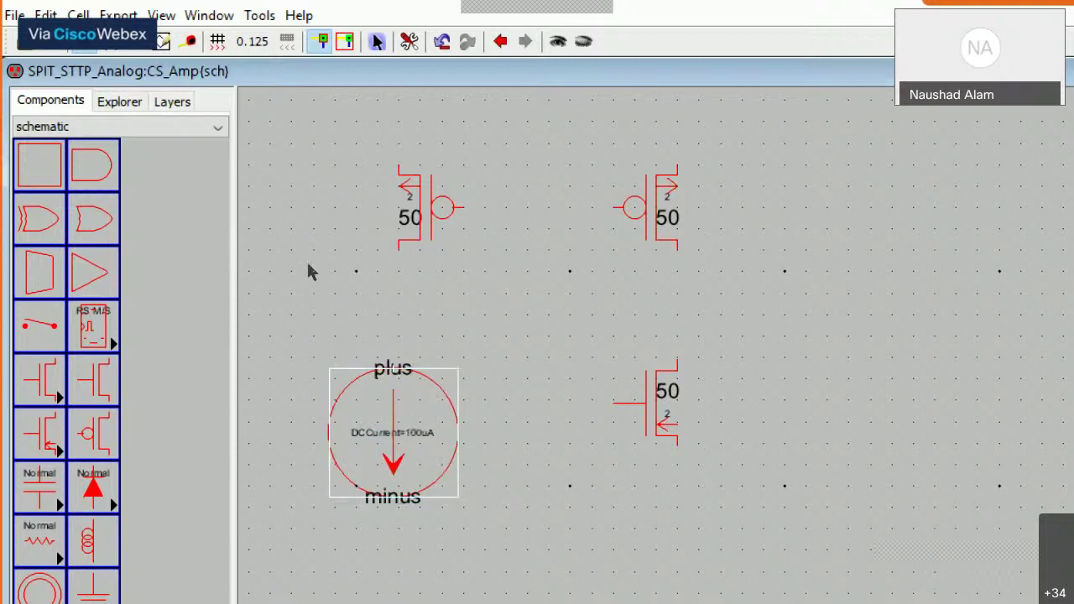
{"action": "key", "text": "Right"}
{"action": "key", "text": "Up"}
{"action": "key", "text": "Up"}
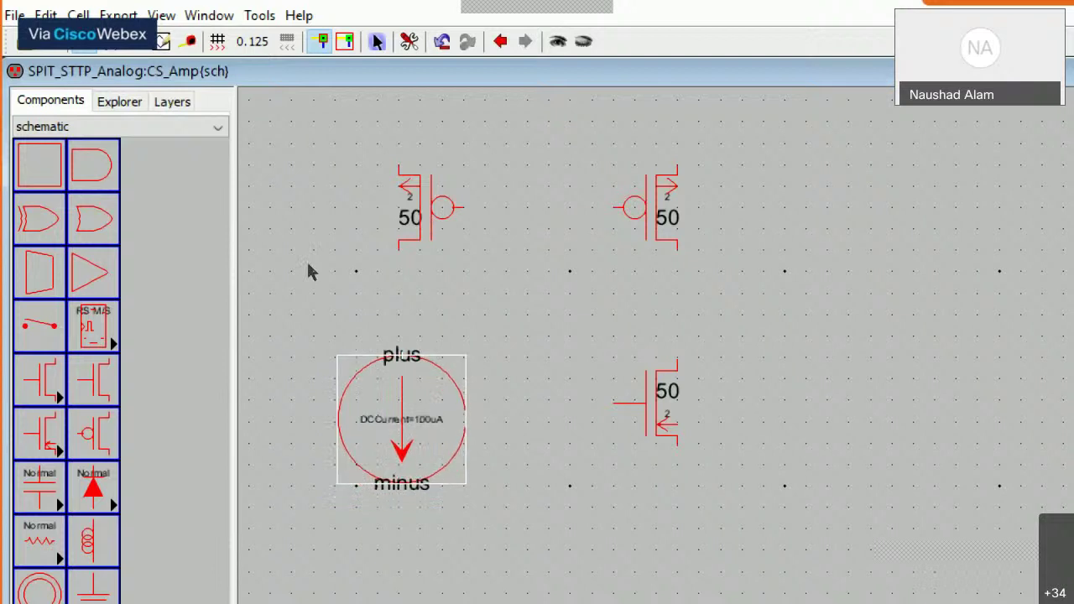
{"action": "key", "text": "Up"}
{"action": "key", "text": "Up"}
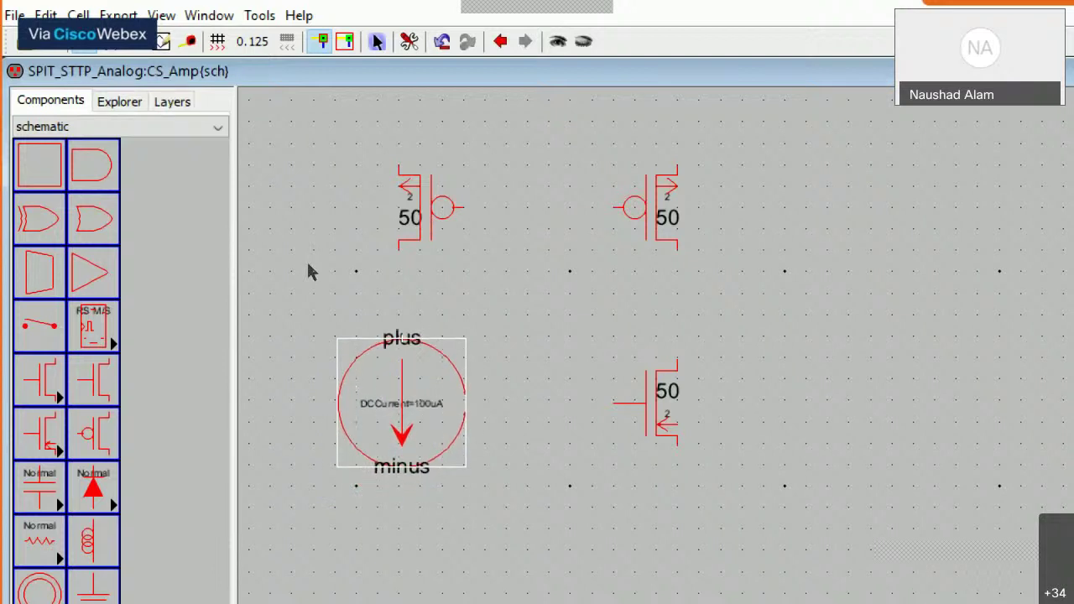
{"action": "key", "text": "Left"}
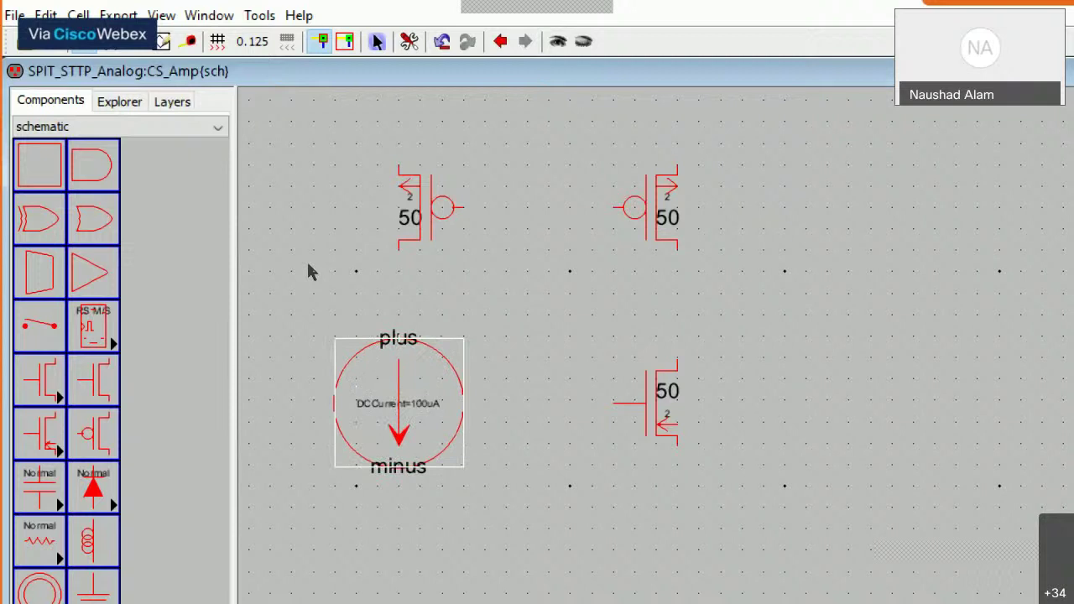
{"action": "left_click", "coordinate": [296, 272]}
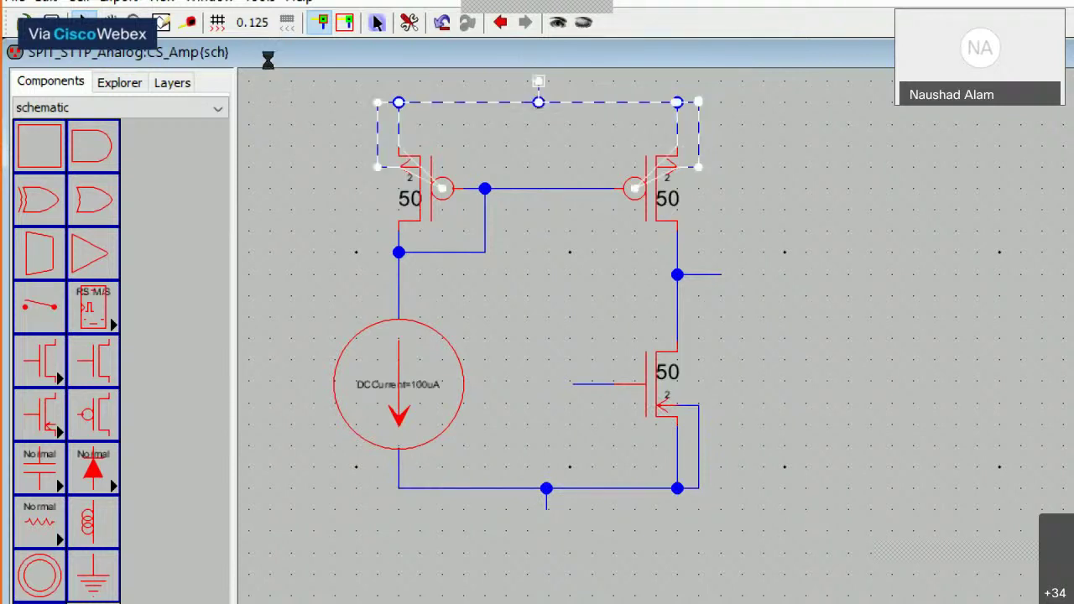
Highlight the upper supply wire's network to examine its connections to both pMOS transistors, and clear the selection
{"action": "left_click", "coordinate": [270, 109]}
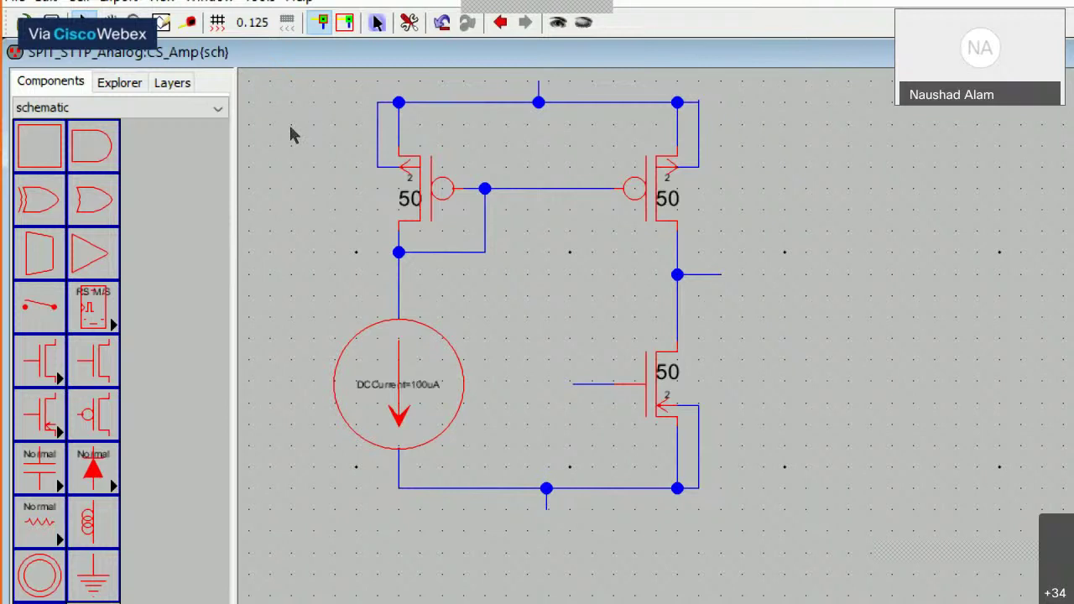
{"action": "left_click", "coordinate": [352, 75]}
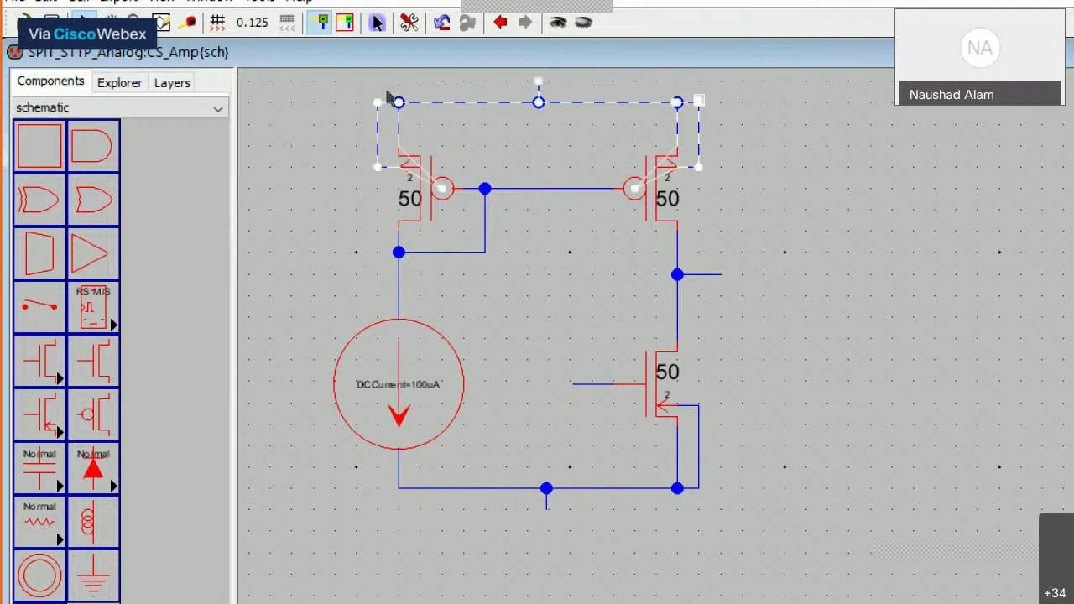
{"action": "left_click", "coordinate": [310, 113]}
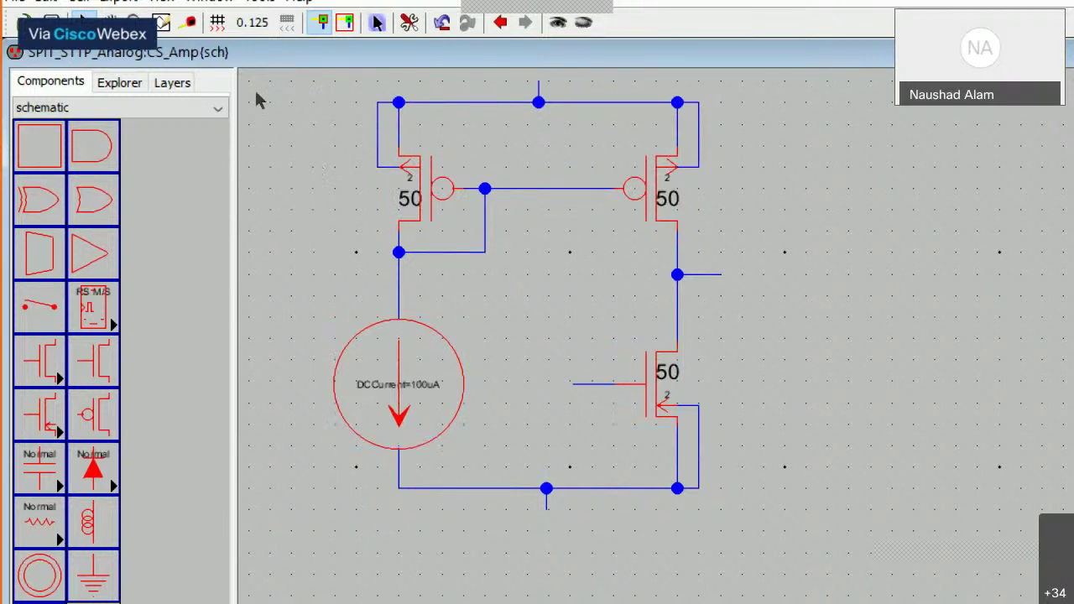
Run the schematic DRC on the CS_Amp cell and step to the first reported error
{"action": "key", "text": "alt+t"}
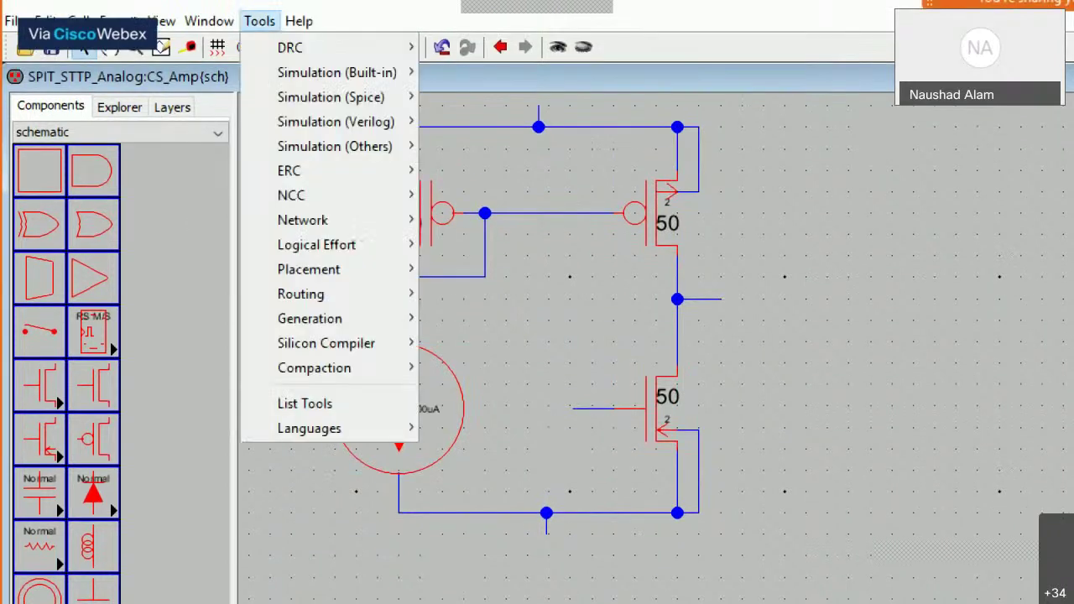
{"action": "key", "text": "Down"}
{"action": "key", "text": "Right"}
{"action": "key", "text": "Return"}
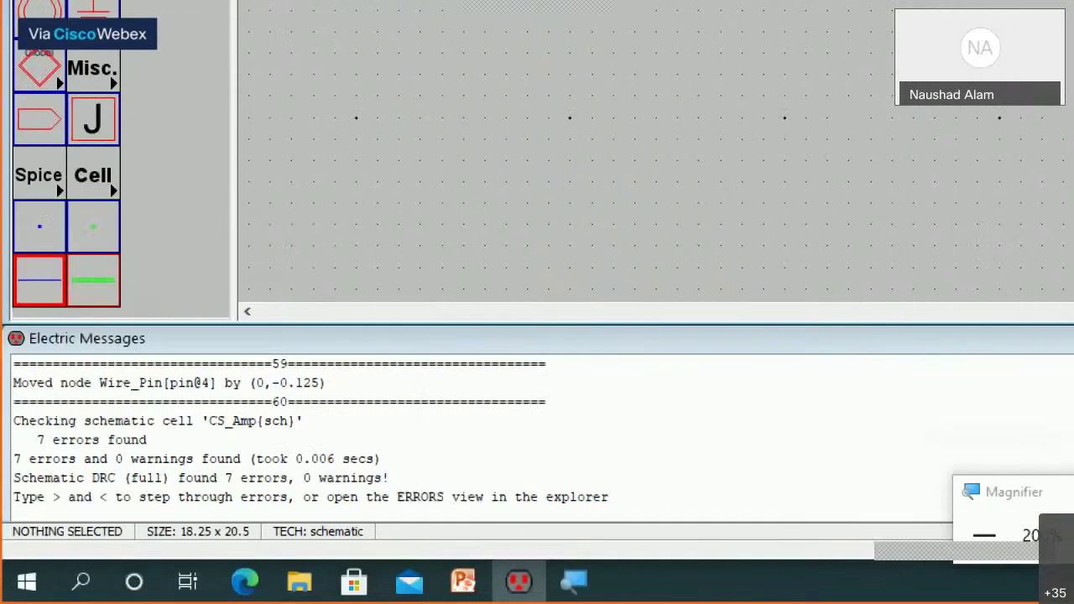
{"action": "key", "text": "shift+period"}
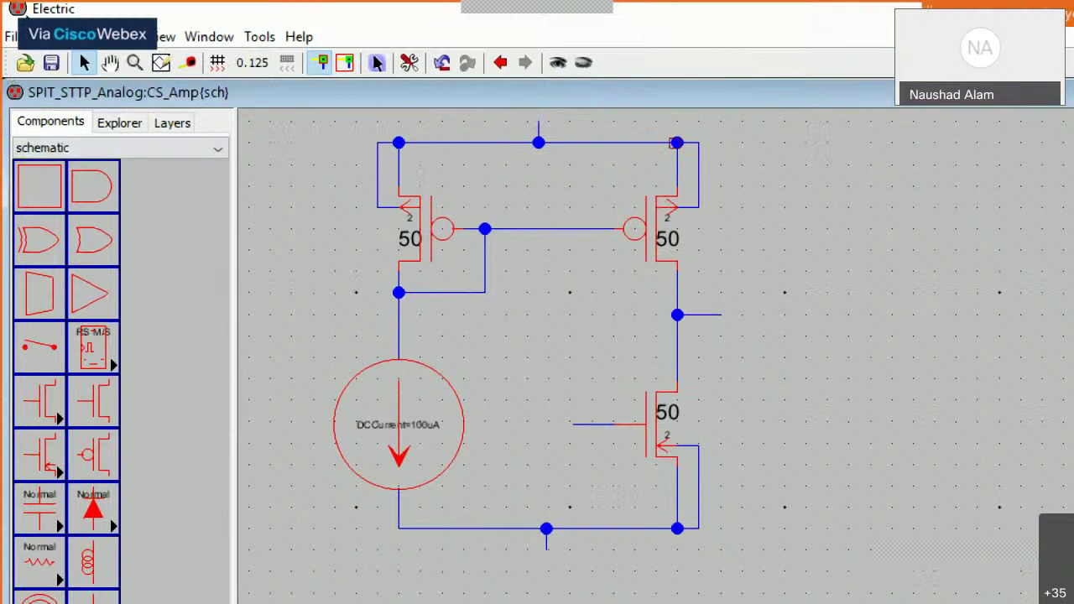
Remove the unneeded pins from the CS_Amp schematic with Cleanup Pins
{"action": "left_click", "coordinate": [42, 36]}
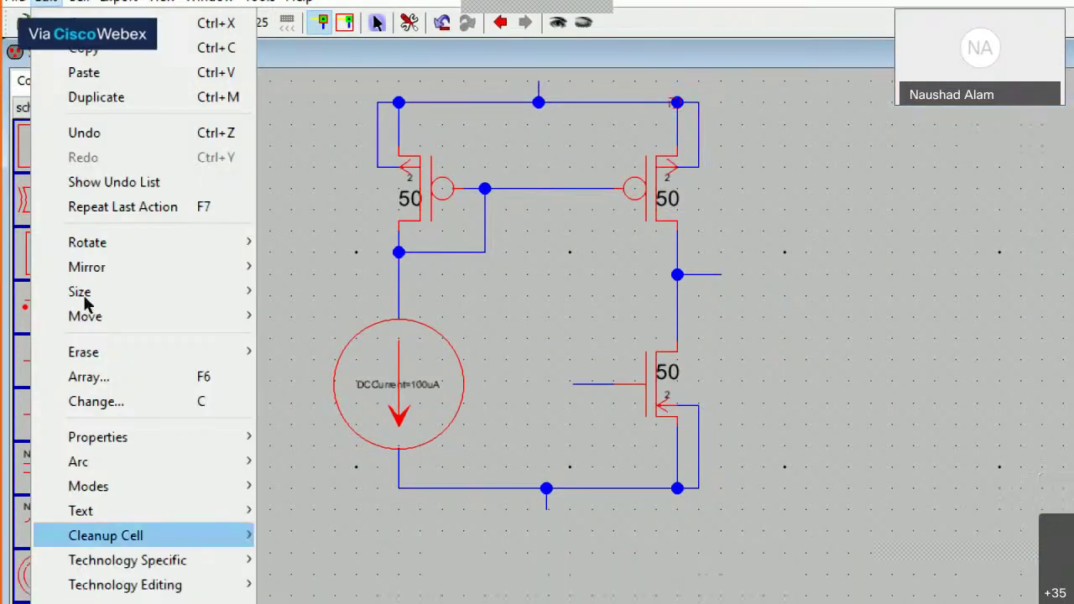
{"action": "mouse_move", "coordinate": [106, 575]}
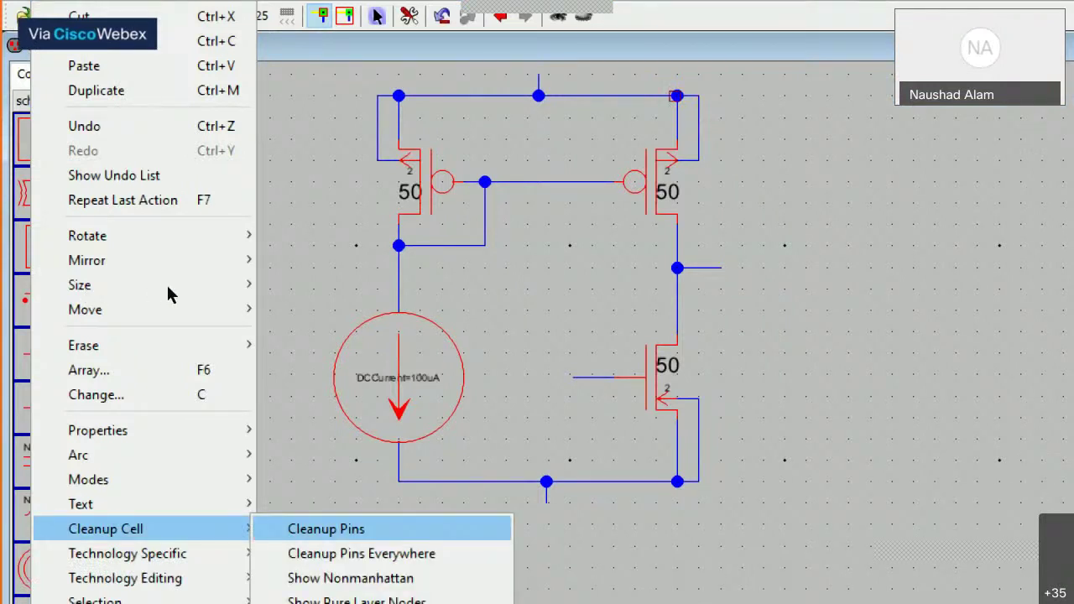
{"action": "key", "text": "Return"}
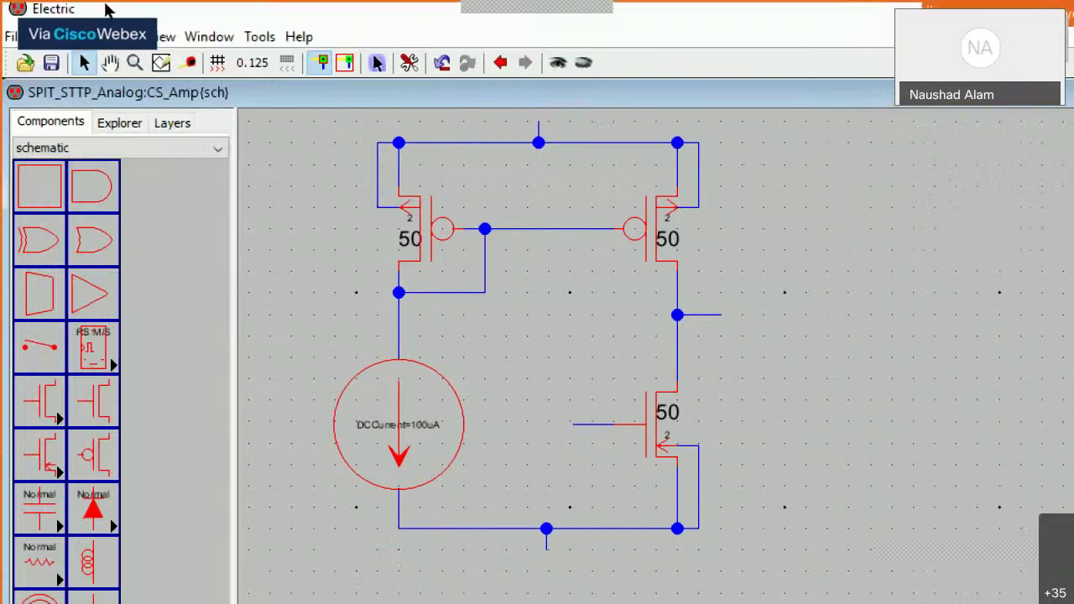
Rerun the schematic DRC on the CS_Amp cell and show the first reported error on the schematic
{"action": "left_click", "coordinate": [259, 36]}
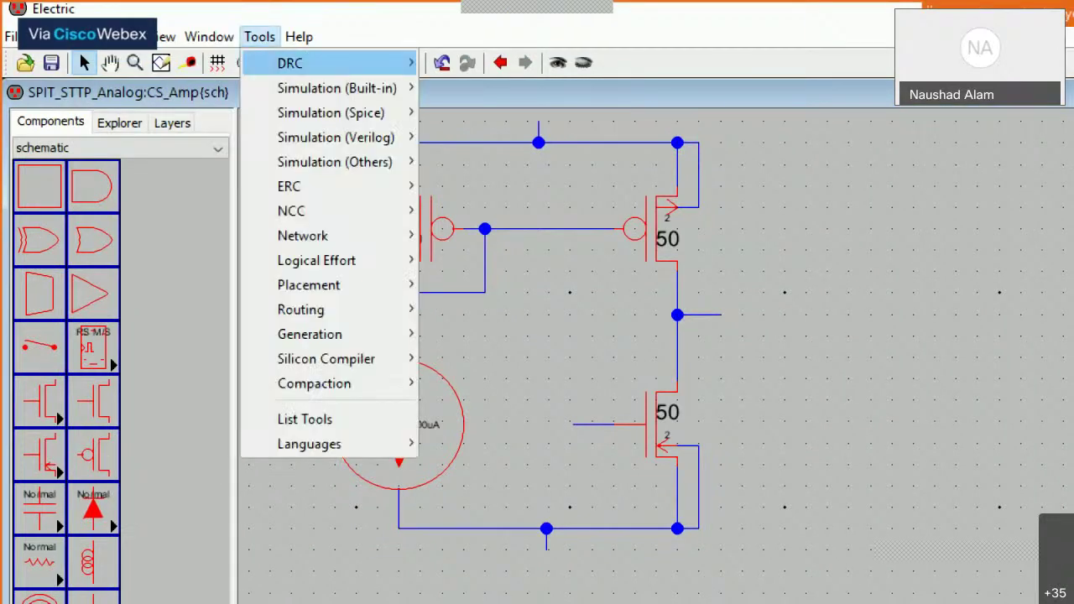
{"action": "key", "text": "Right"}
{"action": "key", "text": "Return"}
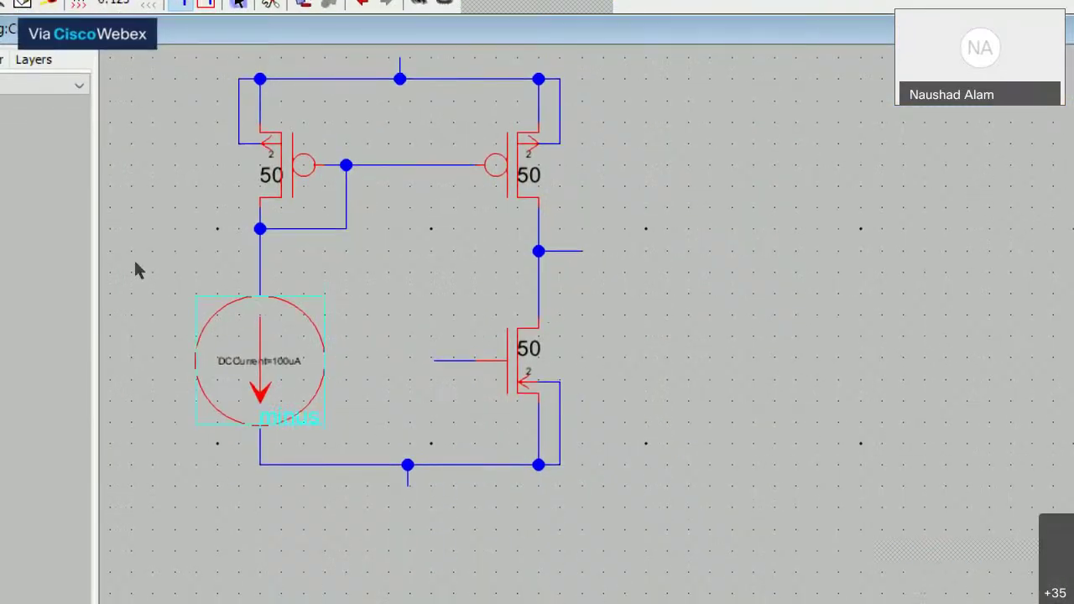
{"action": "key", "text": "super+minus"}
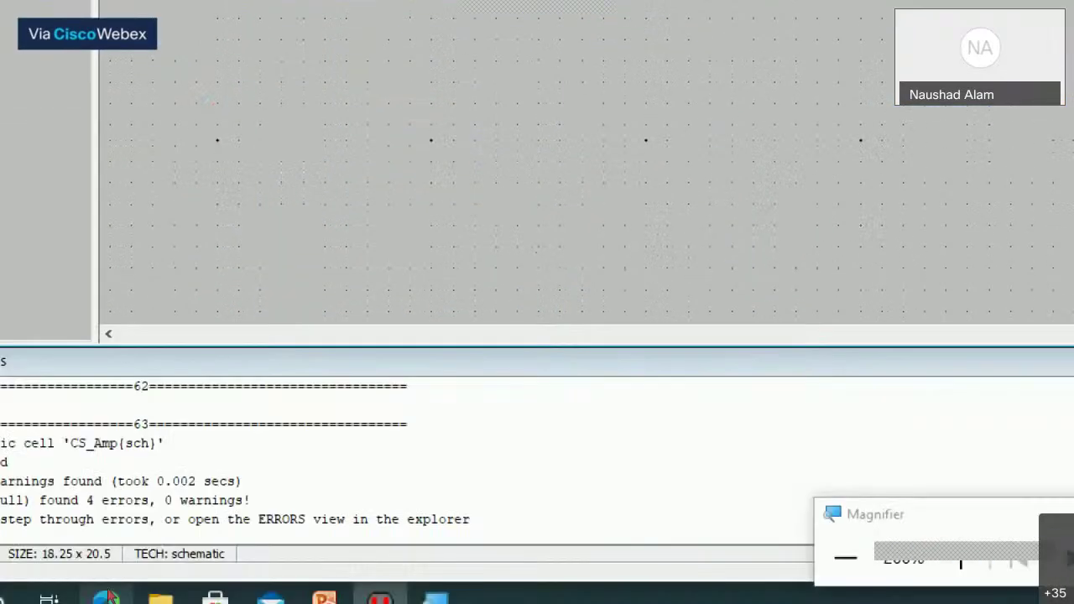
{"action": "key", "text": "shift+period"}
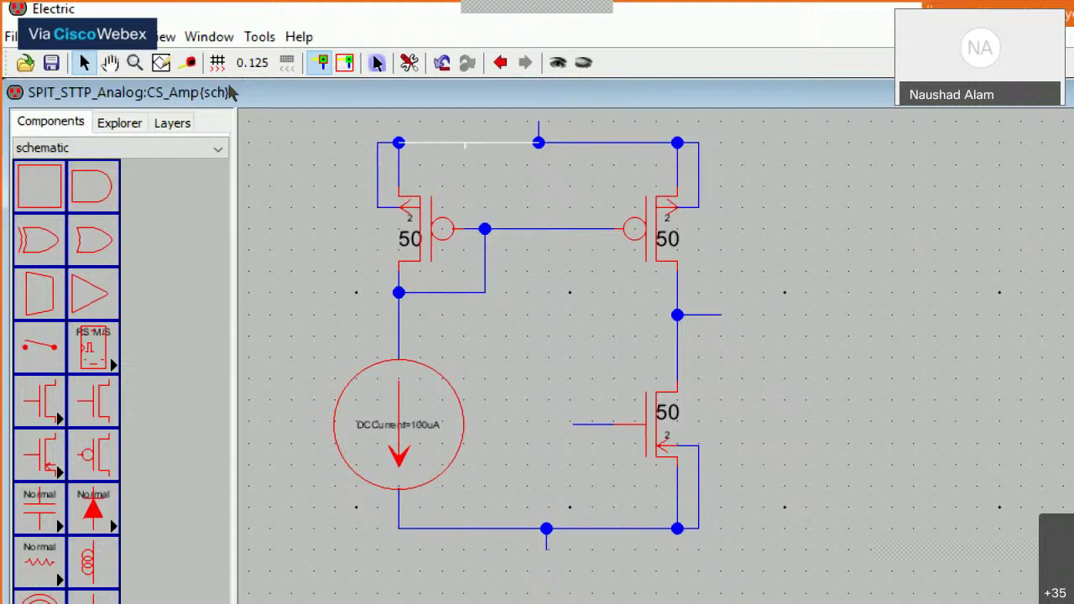
{"action": "key", "text": "alt+x"}
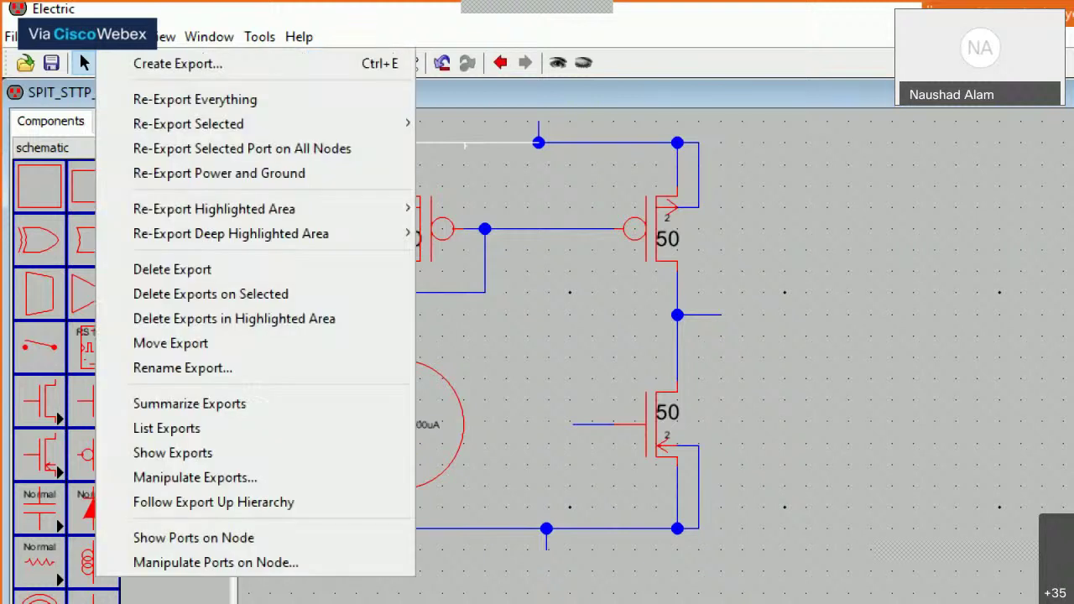
{"action": "key", "text": "Down"}
{"action": "key", "text": "Return"}
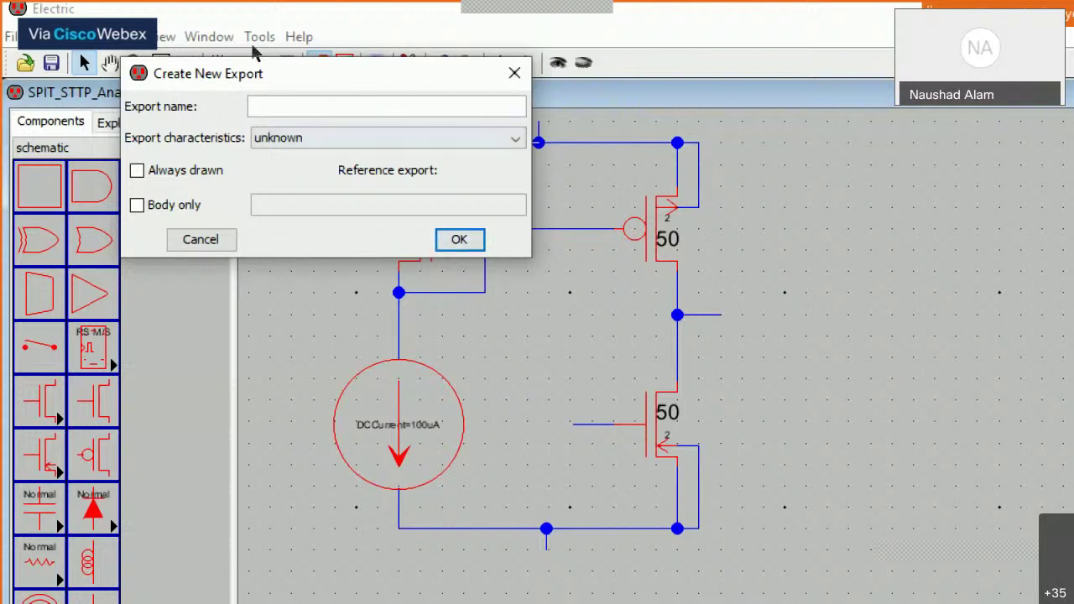
{"action": "key", "text": "Escape"}
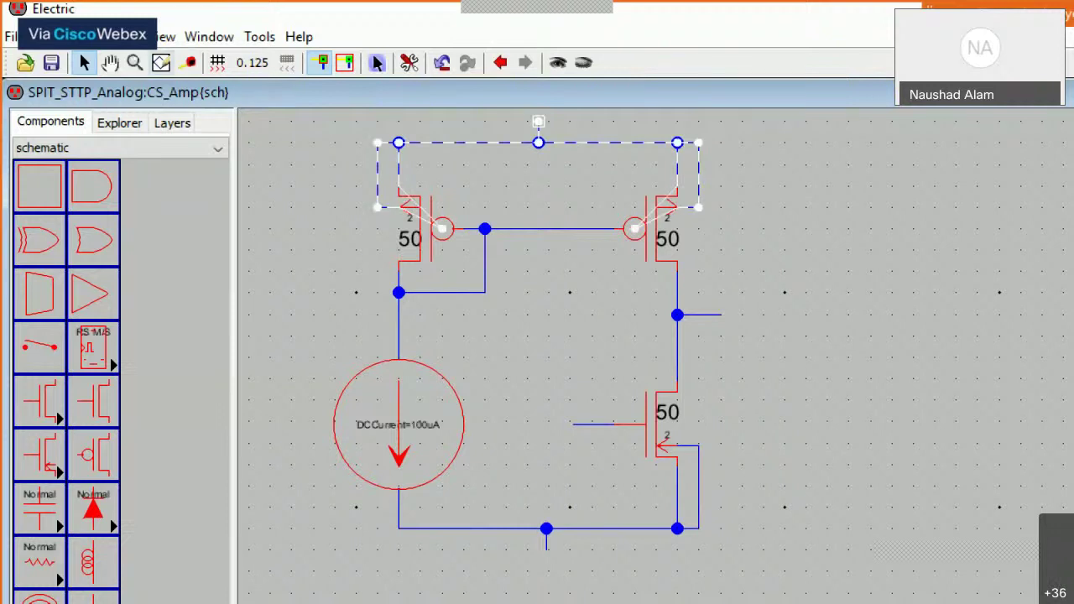
Create an export named Vdd with the power characteristic on the pin above the upper supply wire
{"action": "left_click", "coordinate": [139, 36]}
{"action": "left_click", "coordinate": [104, 64]}
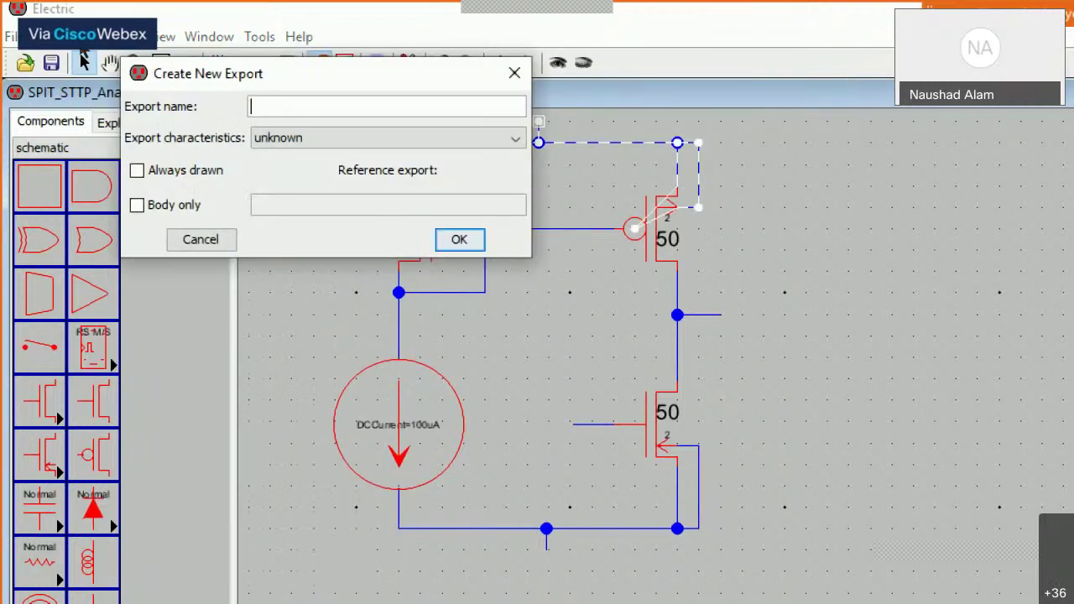
{"action": "type", "text": "Vdd"}
{"action": "key", "text": "Tab"}
{"action": "key", "text": "alt+Down"}
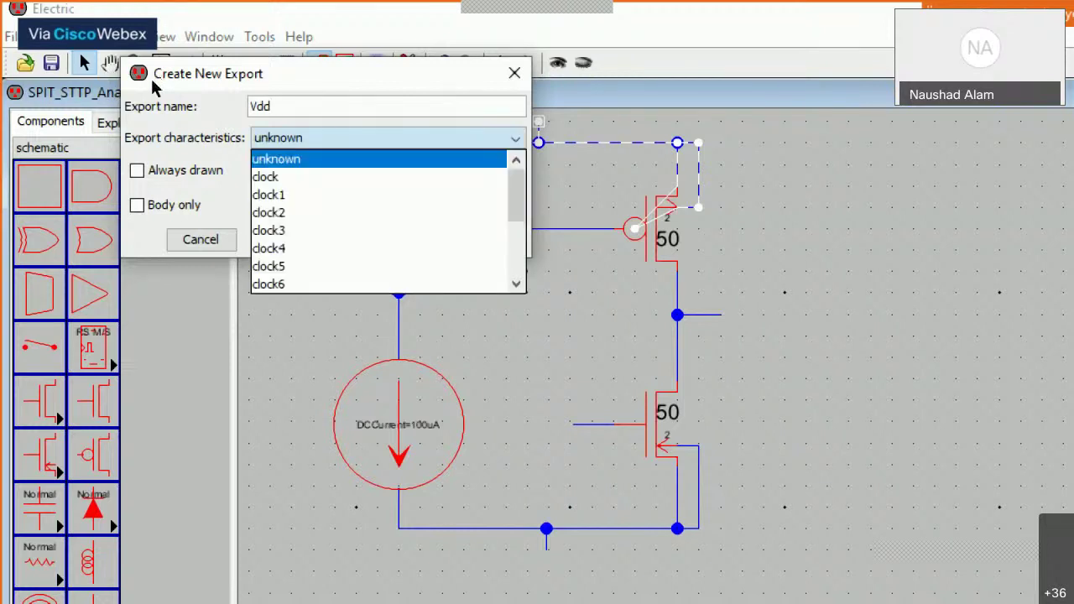
{"action": "scroll", "coordinate": [157, 121], "scroll_direction": "down", "scroll_amount": 3}
{"action": "key", "text": "Down"}
{"action": "key", "text": "Down"}
{"action": "key", "text": "Down"}
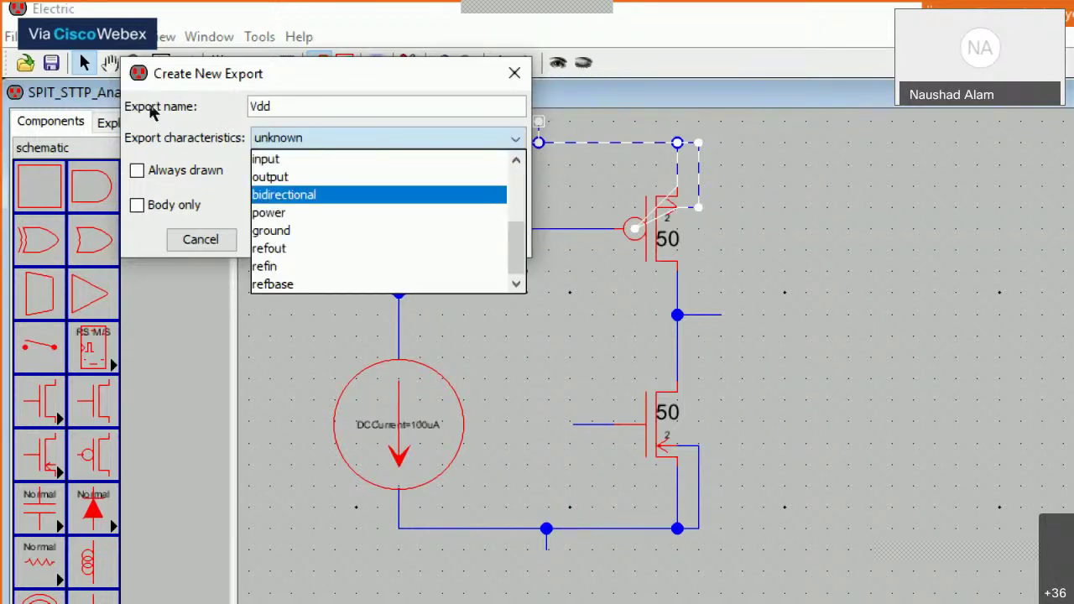
{"action": "key", "text": "Down"}
{"action": "key", "text": "Return"}
{"action": "key", "text": "Return"}
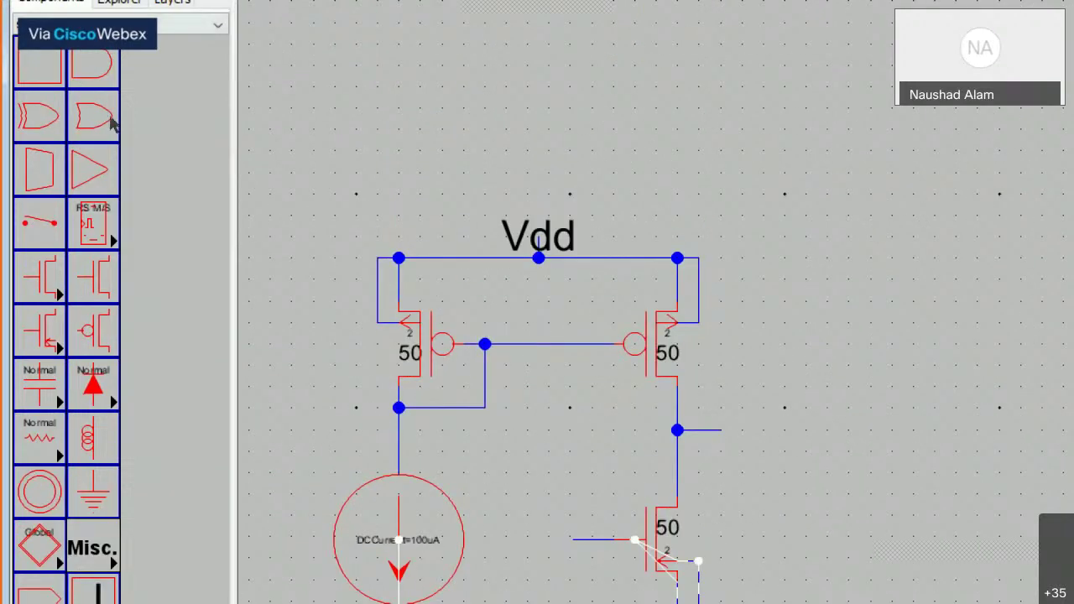
Create an export named gnd with the ground characteristic on the pin below the lower supply wire
{"action": "left_click", "coordinate": [118, 33]}
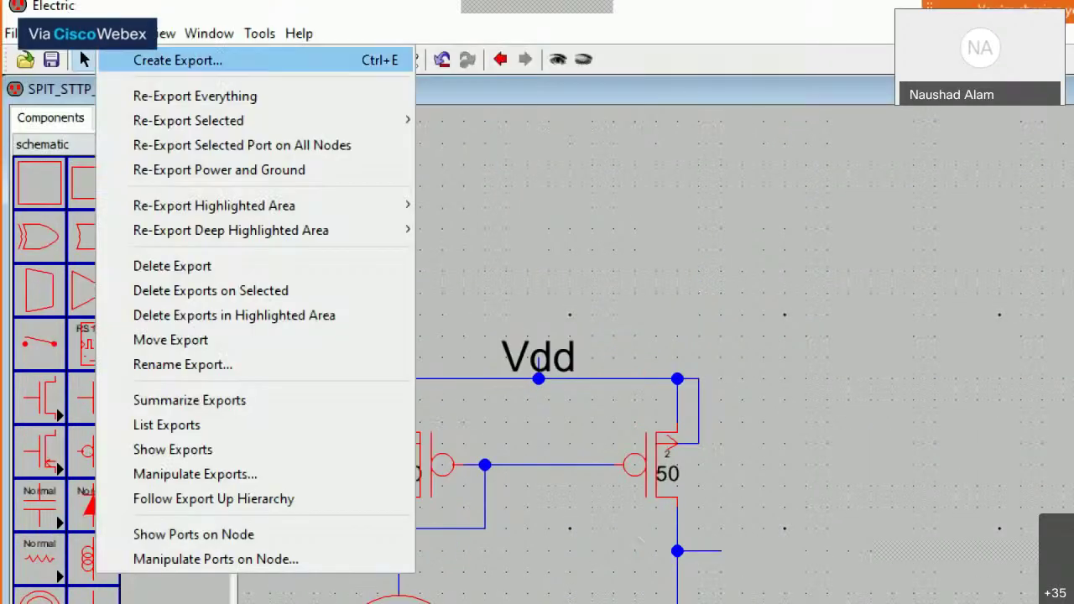
{"action": "left_click", "coordinate": [176, 60]}
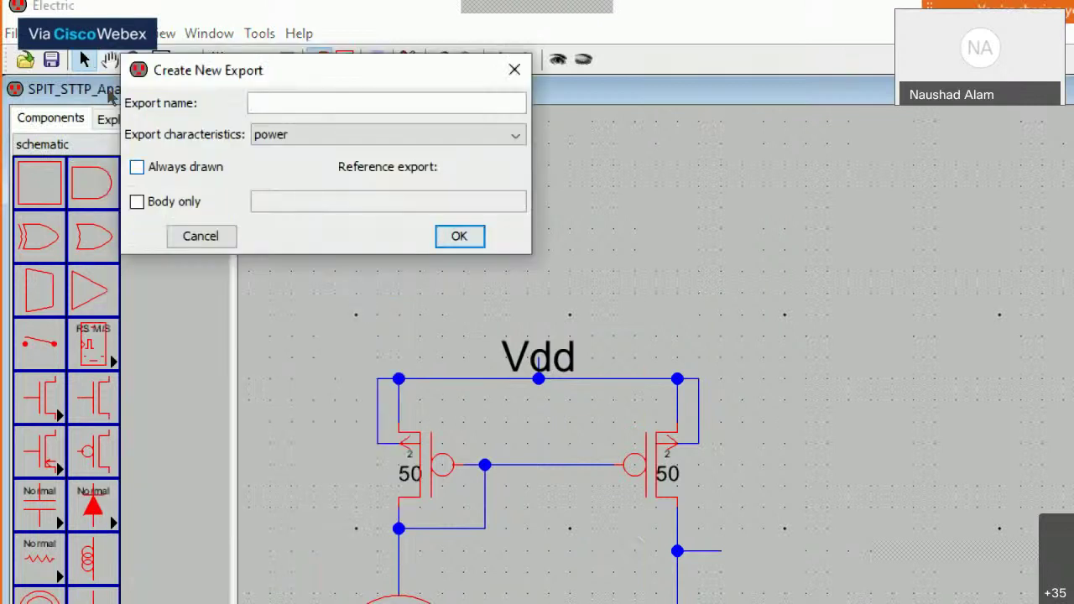
{"action": "type", "text": "gnd"}
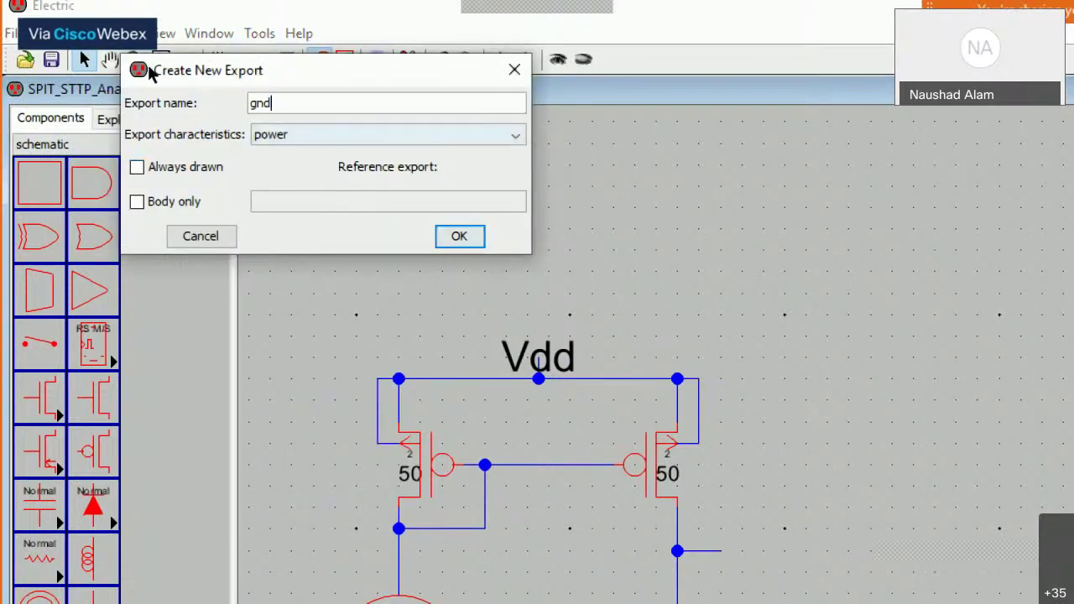
{"action": "key", "text": "Tab"}
{"action": "key", "text": "alt+Down"}
{"action": "key", "text": "Down"}
{"action": "key", "text": "Return"}
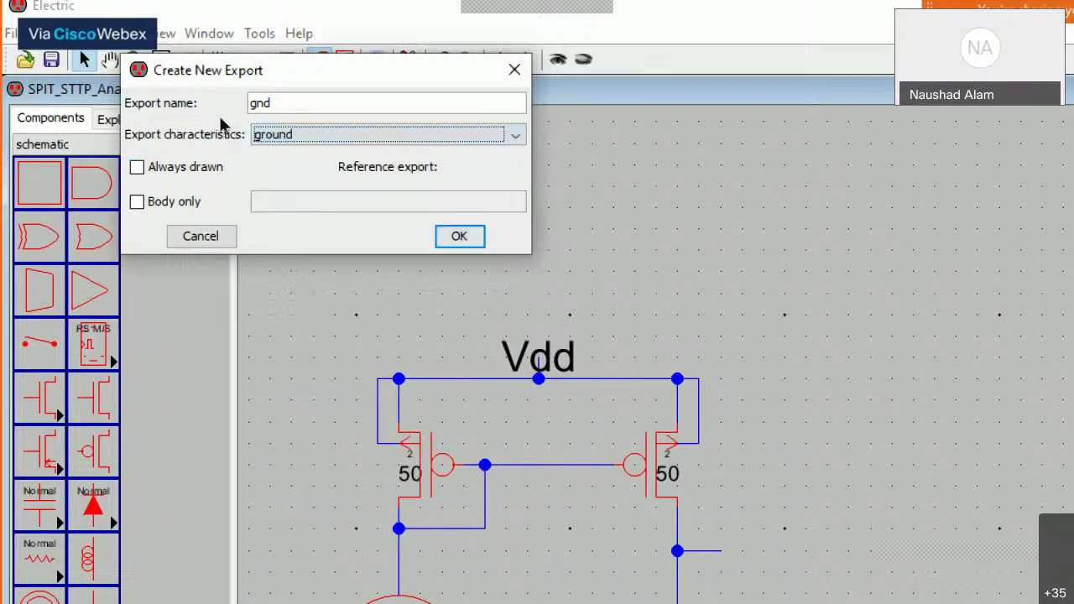
{"action": "key", "text": "Return"}
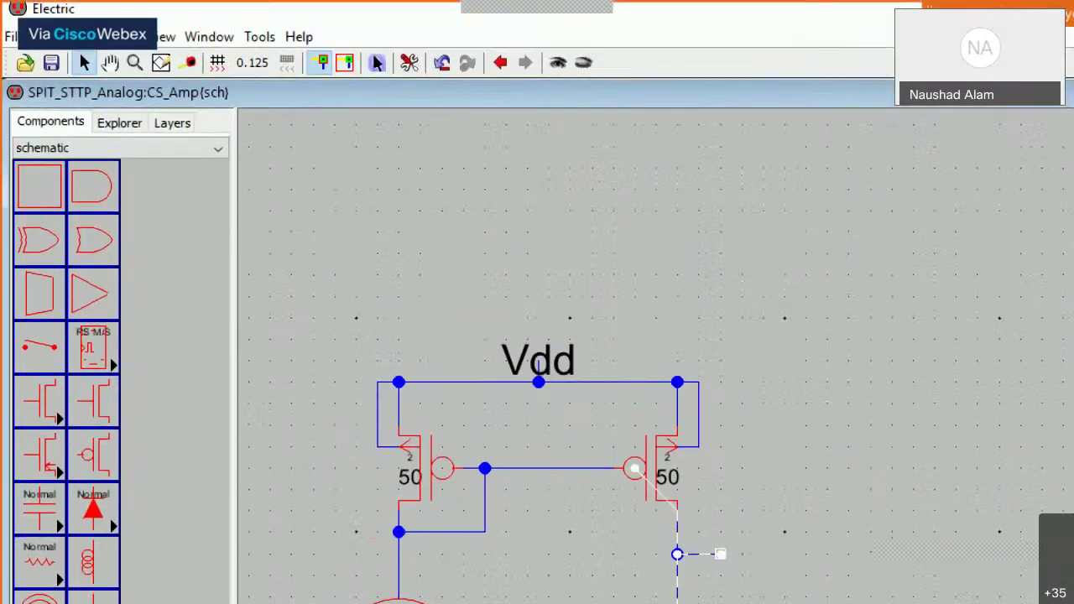
Create an export named Vout with the output characteristic on the pin between the right pMOS and the nMOS
{"action": "left_click", "coordinate": [113, 36]}
{"action": "left_click", "coordinate": [151, 65]}
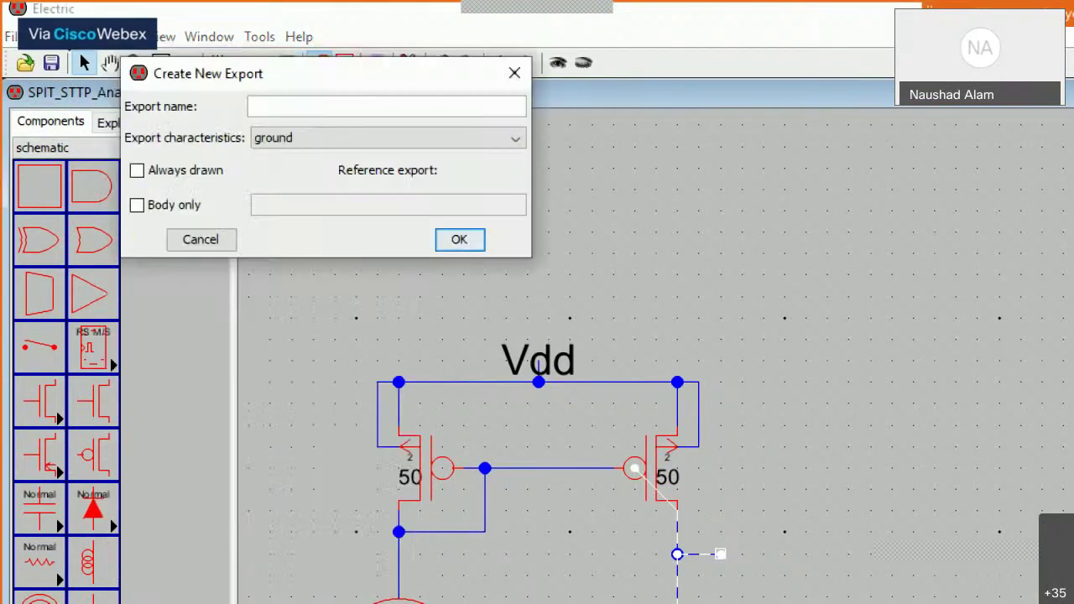
{"action": "type", "text": "Vout"}
{"action": "key", "text": "Tab"}
{"action": "key", "text": "Down"}
{"action": "key", "text": "Down"}
{"action": "key", "text": "Return"}
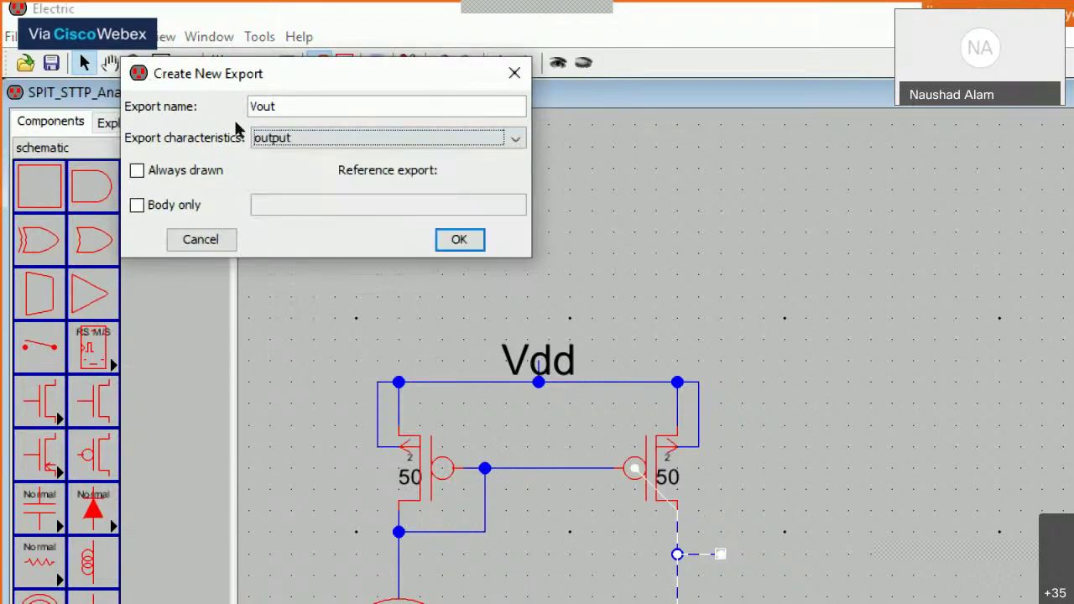
{"action": "key", "text": "Return"}
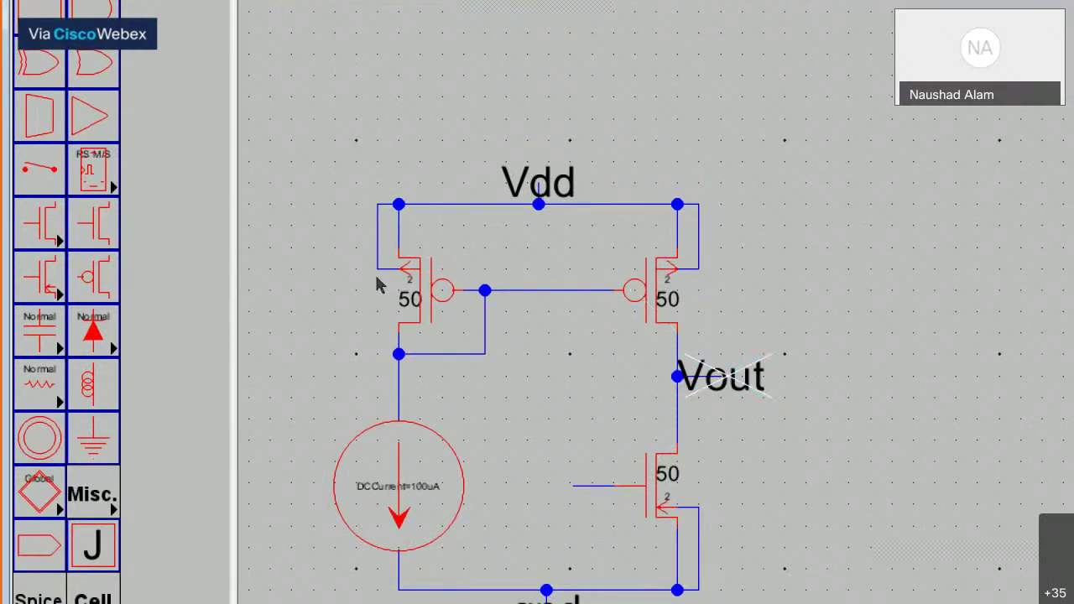
Create an export named Vin with the input characteristic on the pin of the nMOS gate wire
{"action": "left_click", "coordinate": [365, 312]}
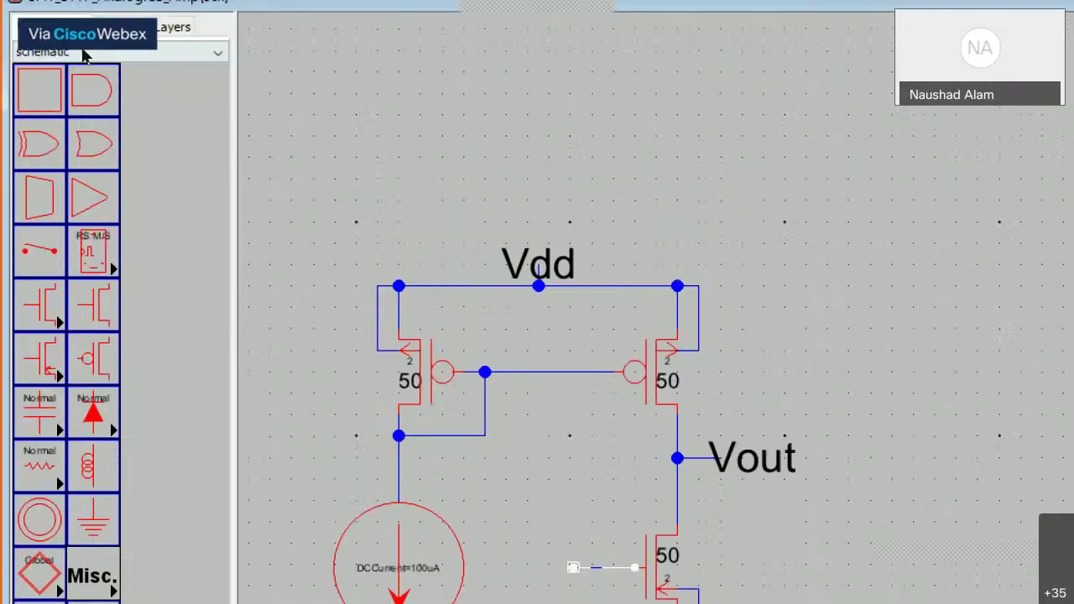
{"action": "left_click", "coordinate": [138, 25]}
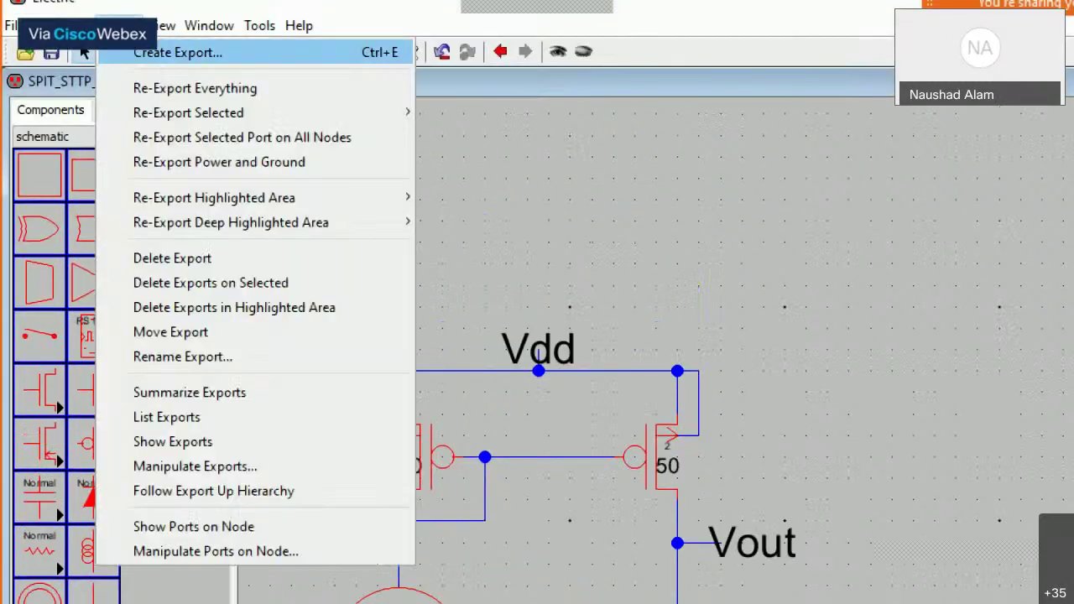
{"action": "left_click", "coordinate": [193, 51]}
{"action": "type", "text": "Vin"}
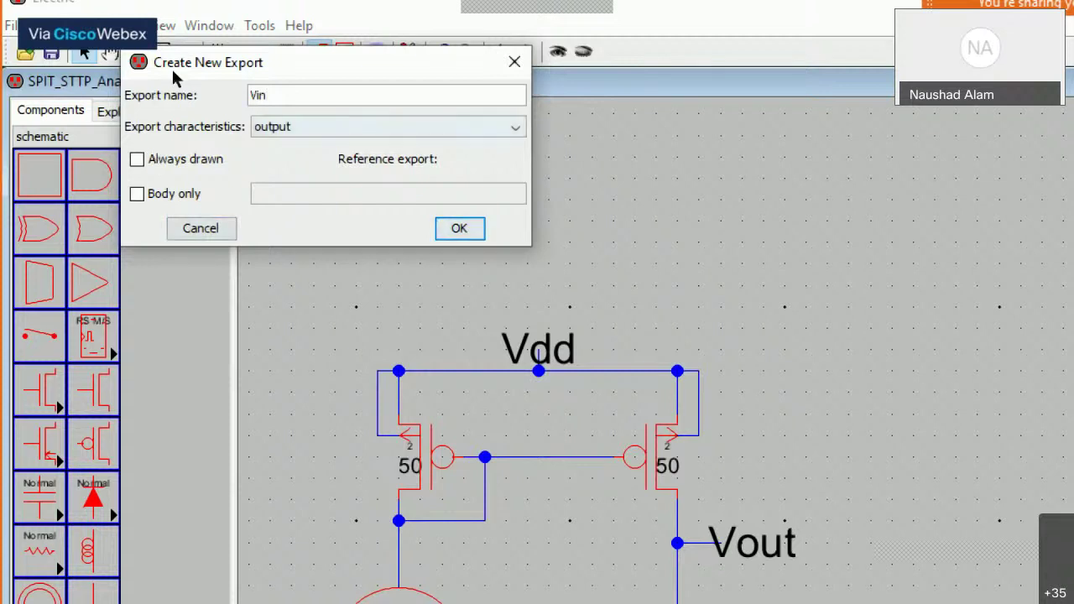
{"action": "key", "text": "Tab"}
{"action": "key", "text": "alt+Down"}
{"action": "key", "text": "Up"}
{"action": "key", "text": "Return"}
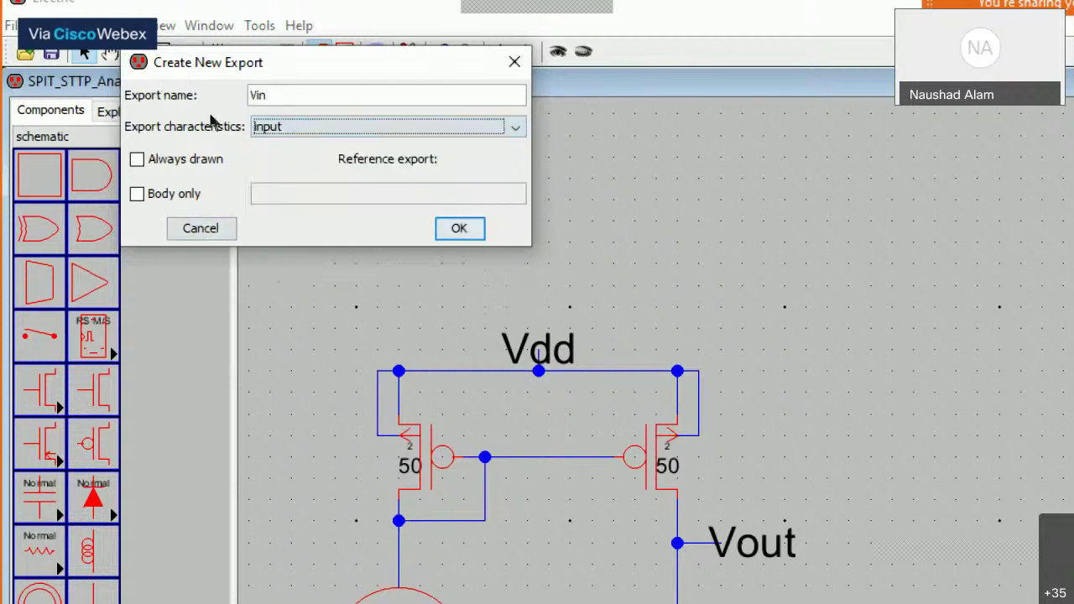
{"action": "key", "text": "Return"}
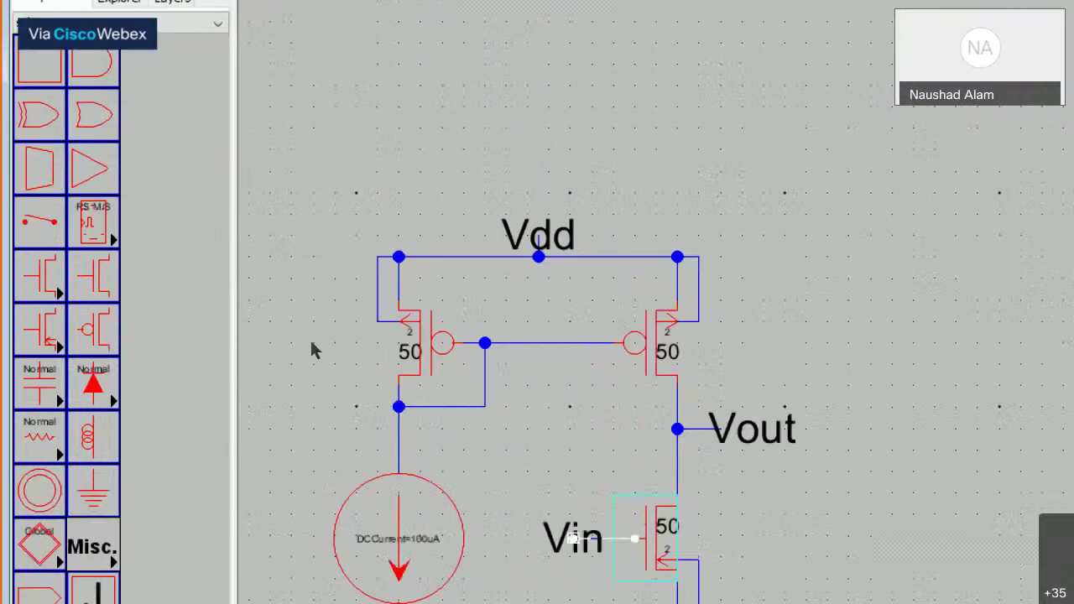
Set the SPICE model of the left pMOS transistor to PMOS
{"action": "left_click", "coordinate": [385, 353]}
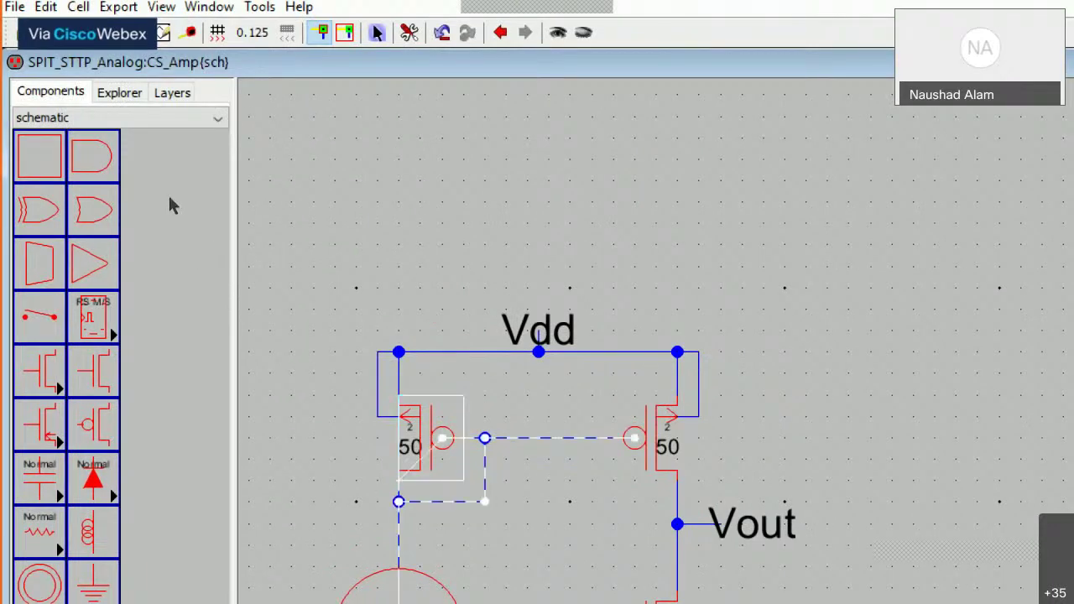
{"action": "left_click", "coordinate": [259, 6]}
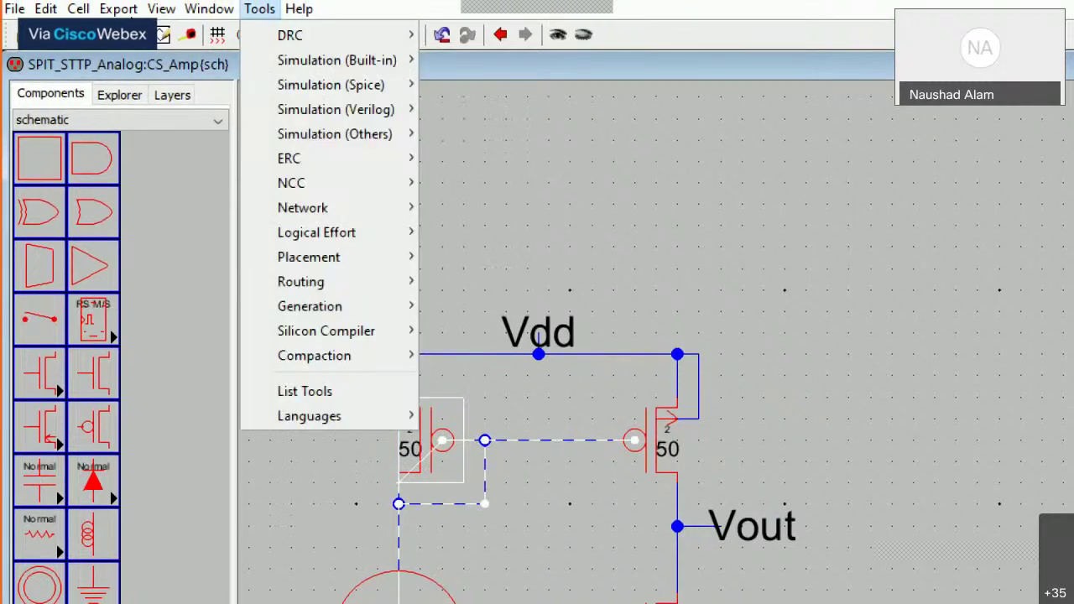
{"action": "key", "text": "Down"}
{"action": "key", "text": "Up"}
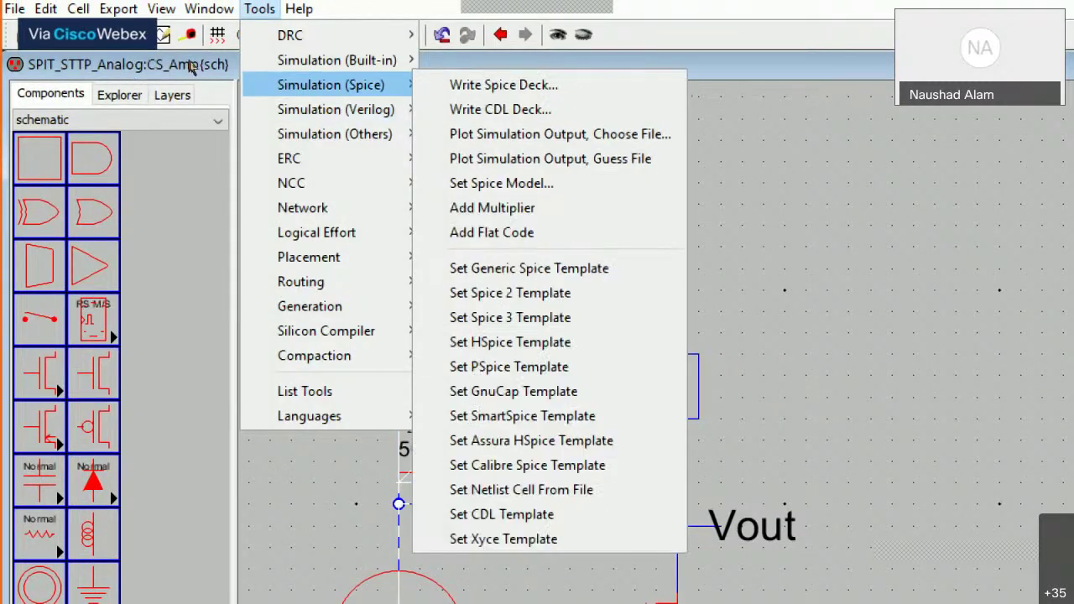
{"action": "key", "text": "Right"}
{"action": "key", "text": "Down"}
{"action": "key", "text": "Down"}
{"action": "key", "text": "Down"}
{"action": "key", "text": "Down"}
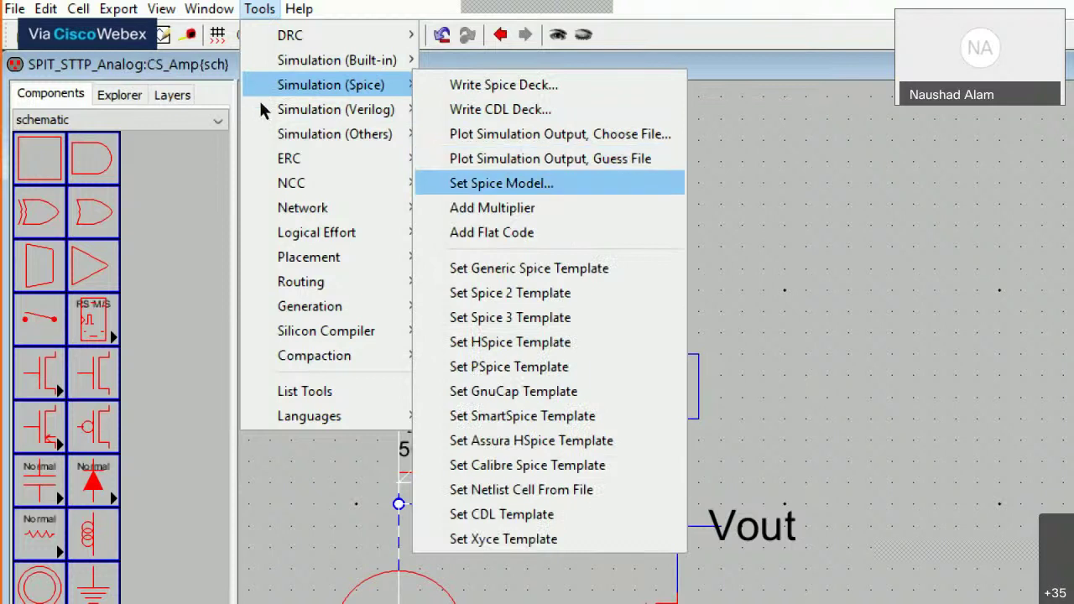
{"action": "key", "text": "Return"}
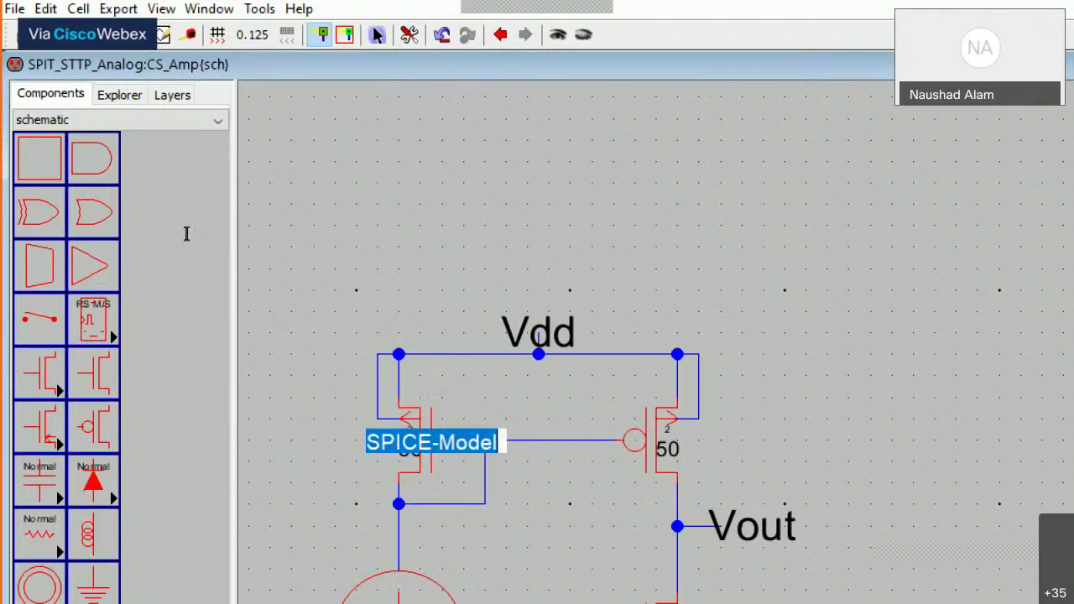
{"action": "type", "text": "PMOS"}
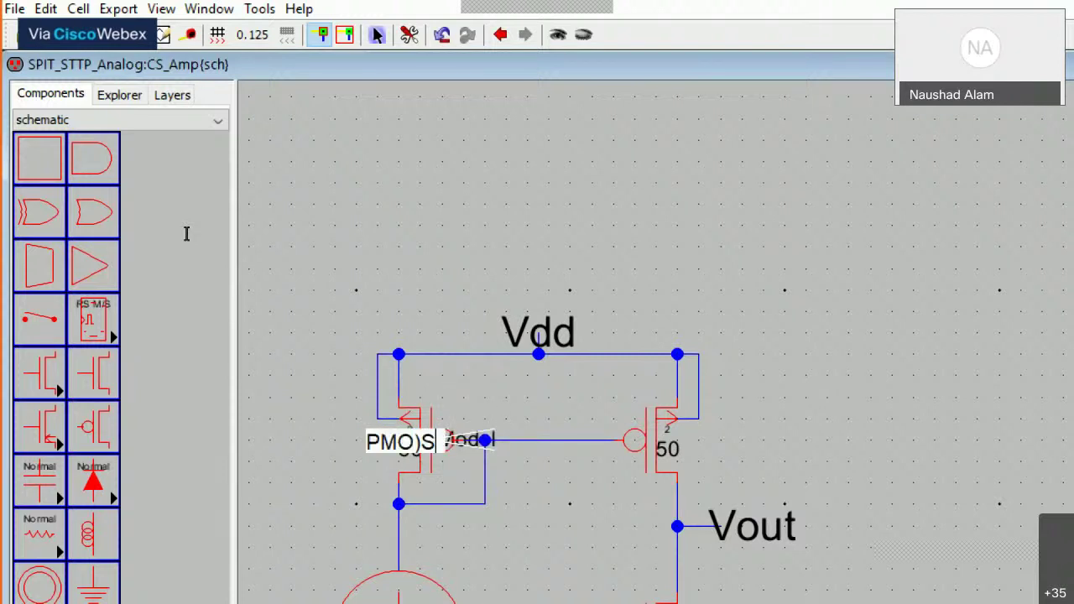
{"action": "key", "text": "BackSpace"}
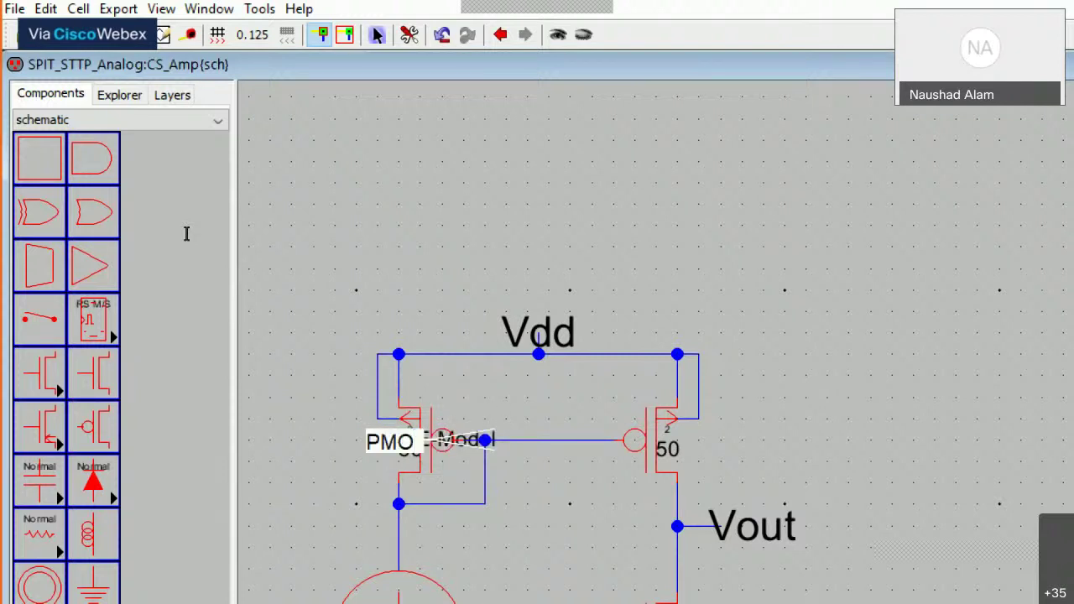
{"action": "type", "text": "S"}
{"action": "key", "text": "Return"}
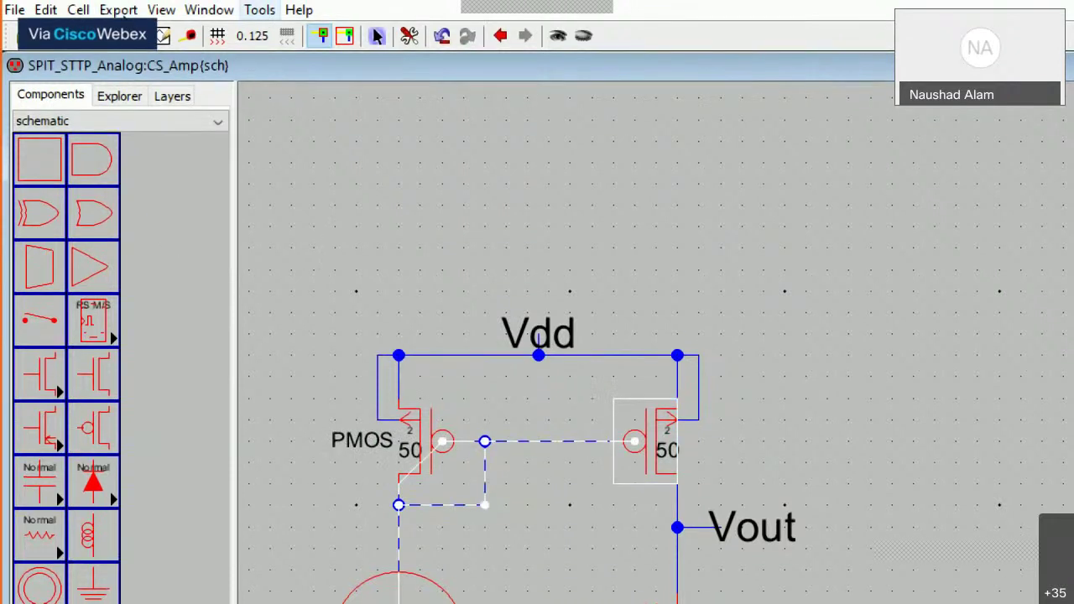
Set the SPICE model of the right pMOS transistor to PMOS
{"action": "key", "text": "alt+t"}
{"action": "key", "text": "Down"}
{"action": "key", "text": "Down"}
{"action": "key", "text": "Right"}
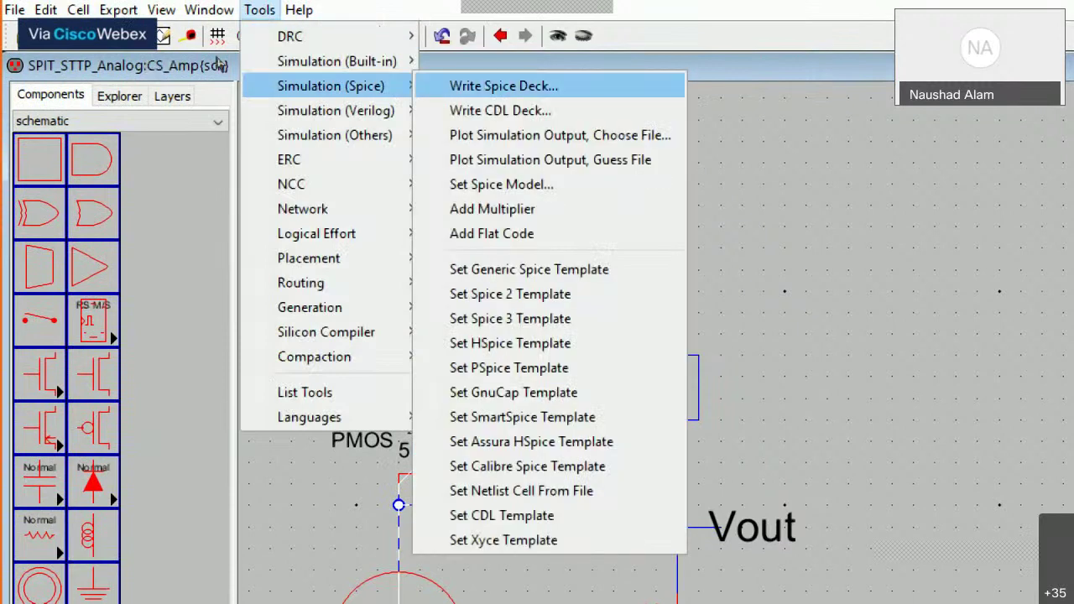
{"action": "key", "text": "Down"}
{"action": "key", "text": "Down"}
{"action": "key", "text": "Down"}
{"action": "key", "text": "Down"}
{"action": "key", "text": "Return"}
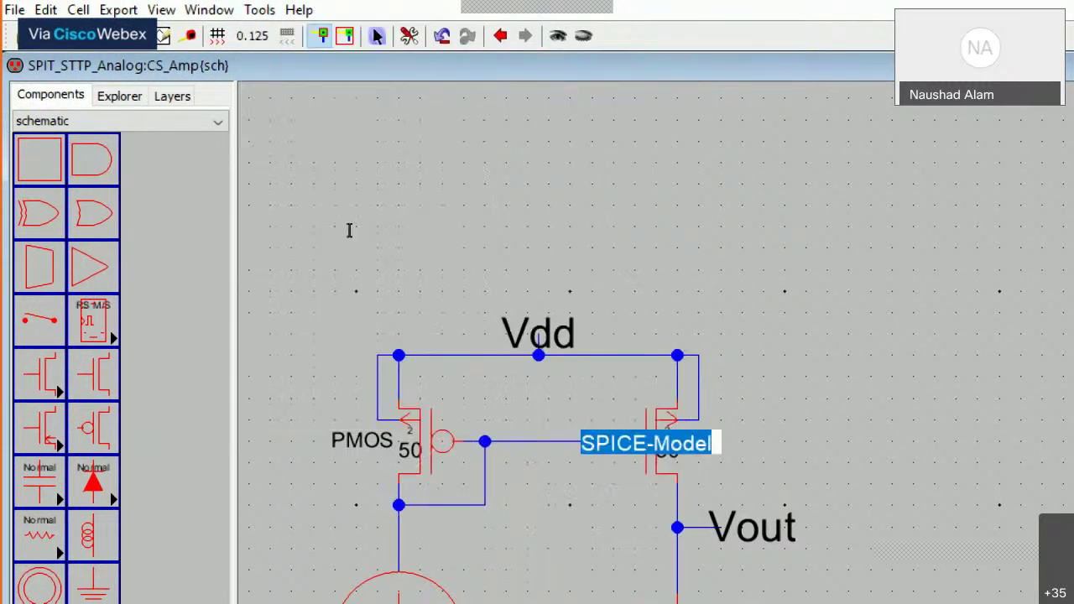
{"action": "type", "text": "PMOS"}
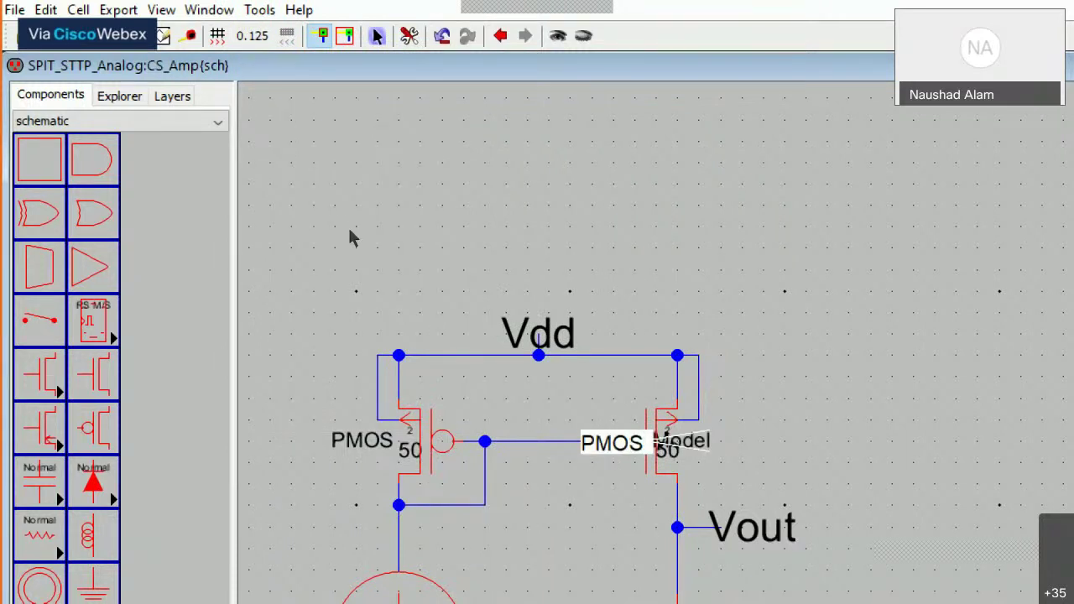
{"action": "key", "text": "Return"}
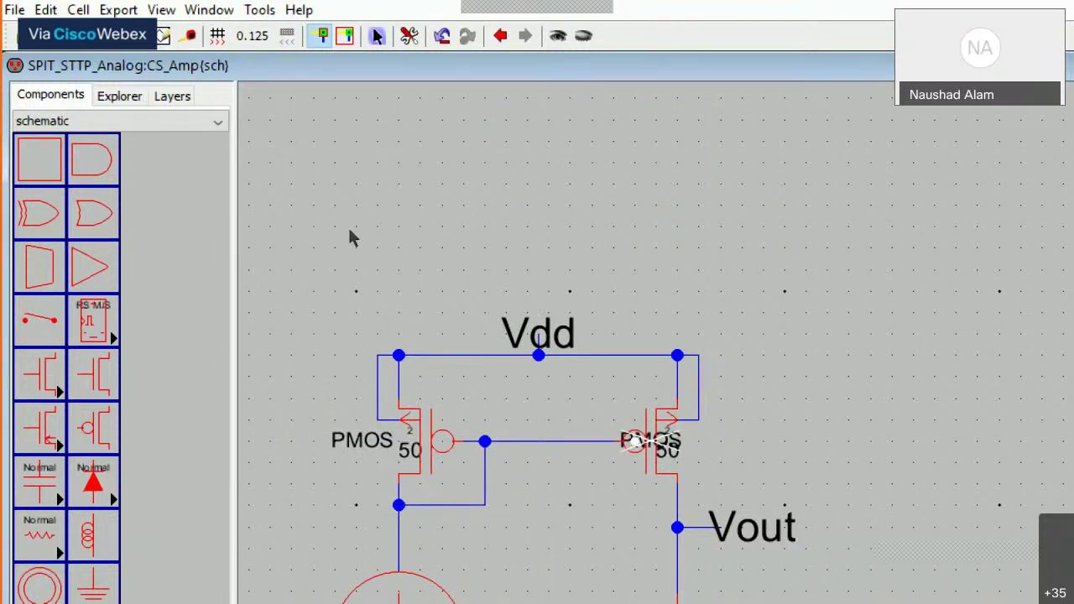
Move the PMOS model label of the right pMOS transistor clear of the symbol, to its right side
{"action": "key", "text": "Right"}
{"action": "key", "text": "Right"}
{"action": "key", "text": "Right"}
{"action": "key", "text": "Right"}
{"action": "key", "text": "Left"}
{"action": "key", "text": "Left"}
{"action": "key", "text": "Left"}
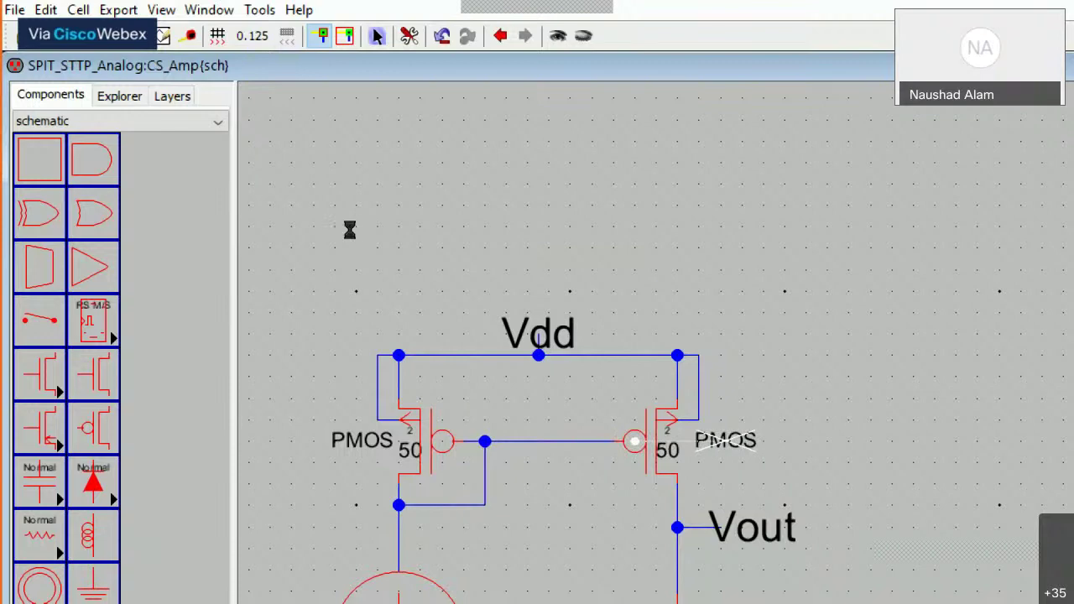
{"action": "left_click", "coordinate": [369, 231]}
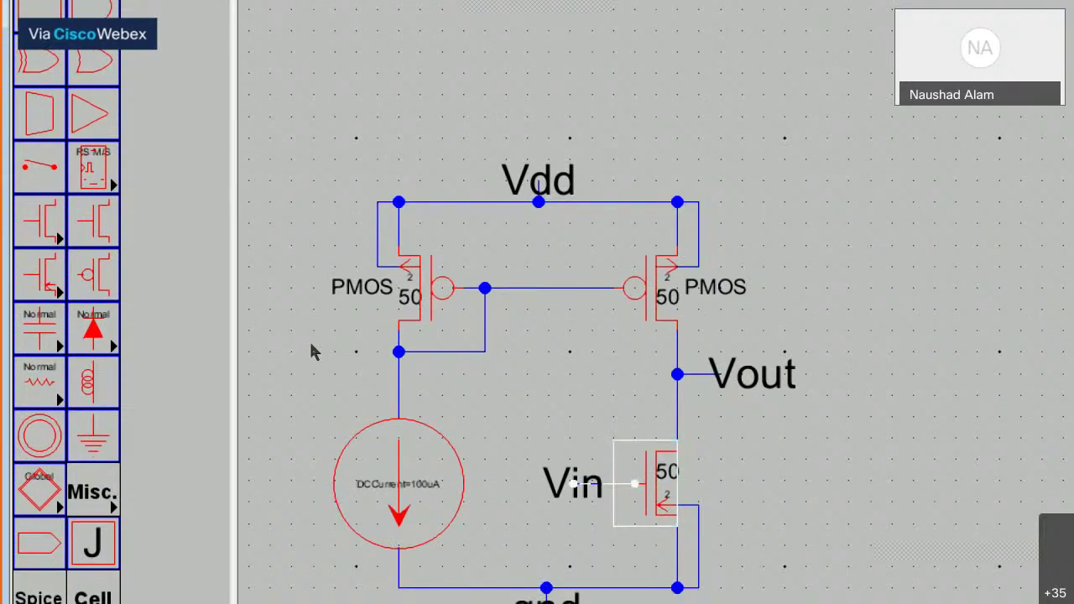
Set the SPICE model of the nMOS transistor to NMOS and place the label to the right of its symbol
{"action": "left_click", "coordinate": [259, 36]}
{"action": "key", "text": "Down"}
{"action": "key", "text": "Down"}
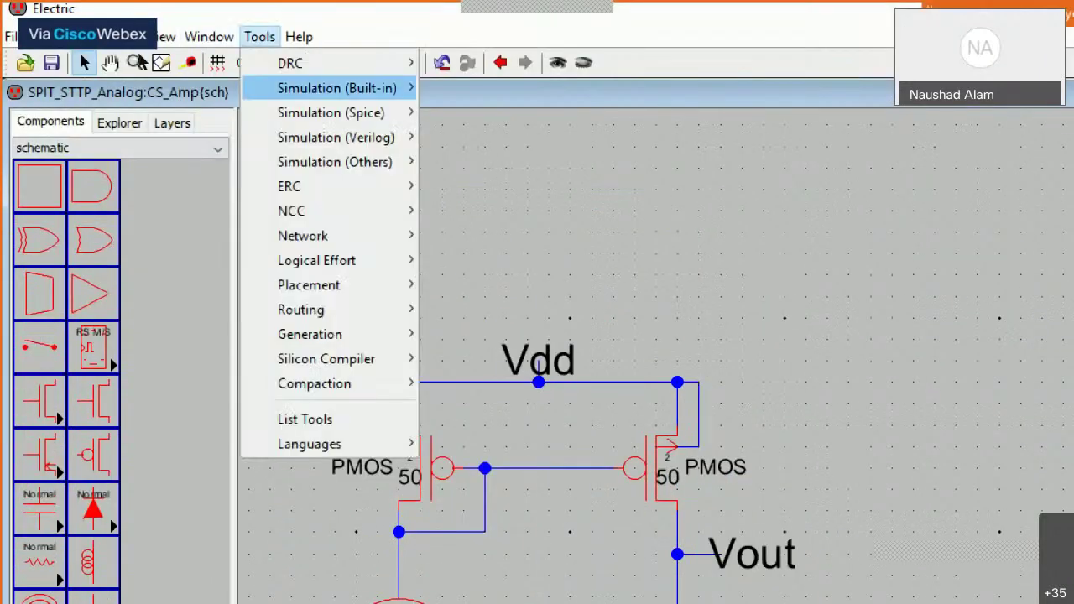
{"action": "key", "text": "Right"}
{"action": "key", "text": "Down"}
{"action": "key", "text": "Down"}
{"action": "key", "text": "Escape"}
{"action": "key", "text": "Escape"}
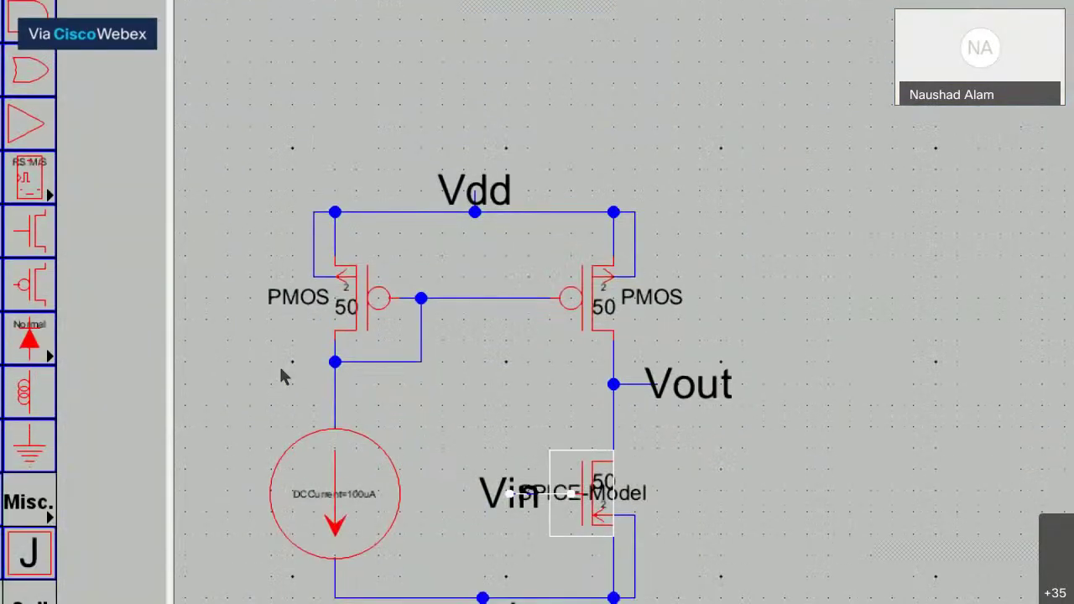
{"action": "key", "text": "Return"}
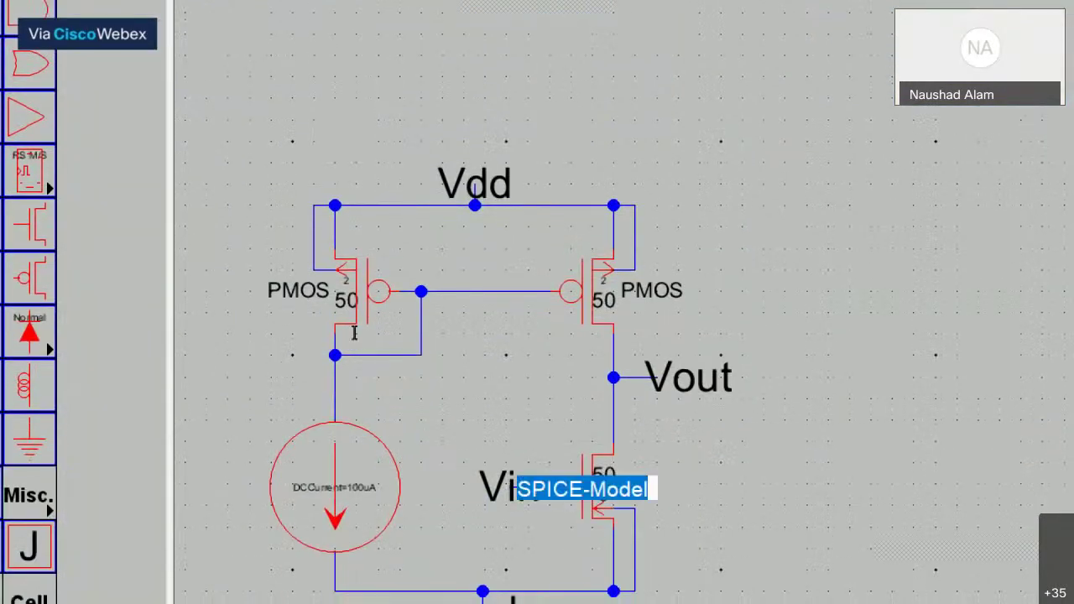
{"action": "type", "text": "NM"}
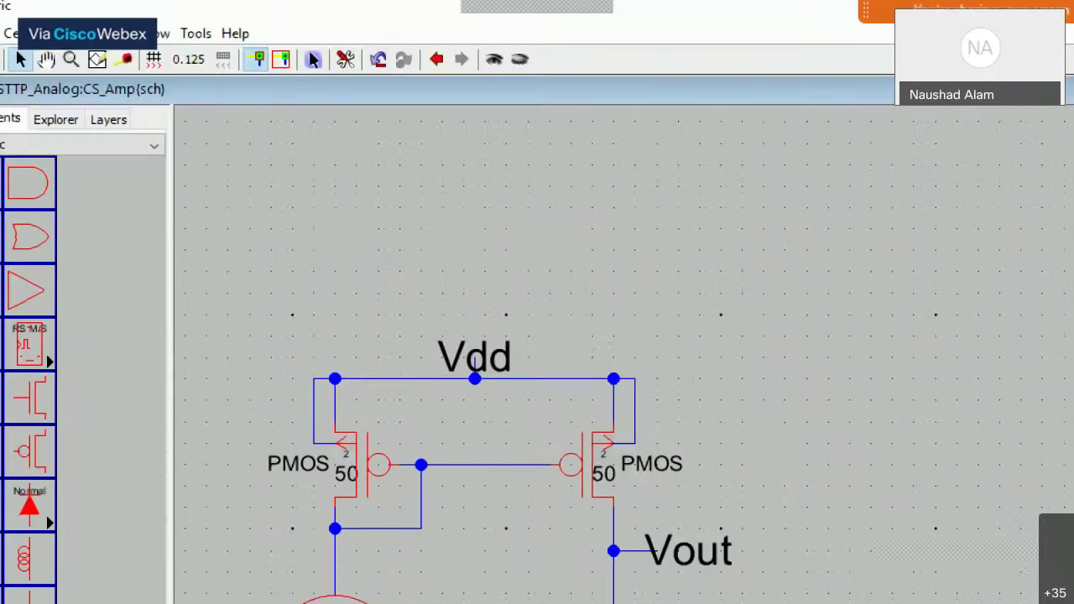
Run the hierarchical DRC check on the CS_Amp schematic and examine the reported errors and warnings
{"action": "key", "text": "alt+t"}
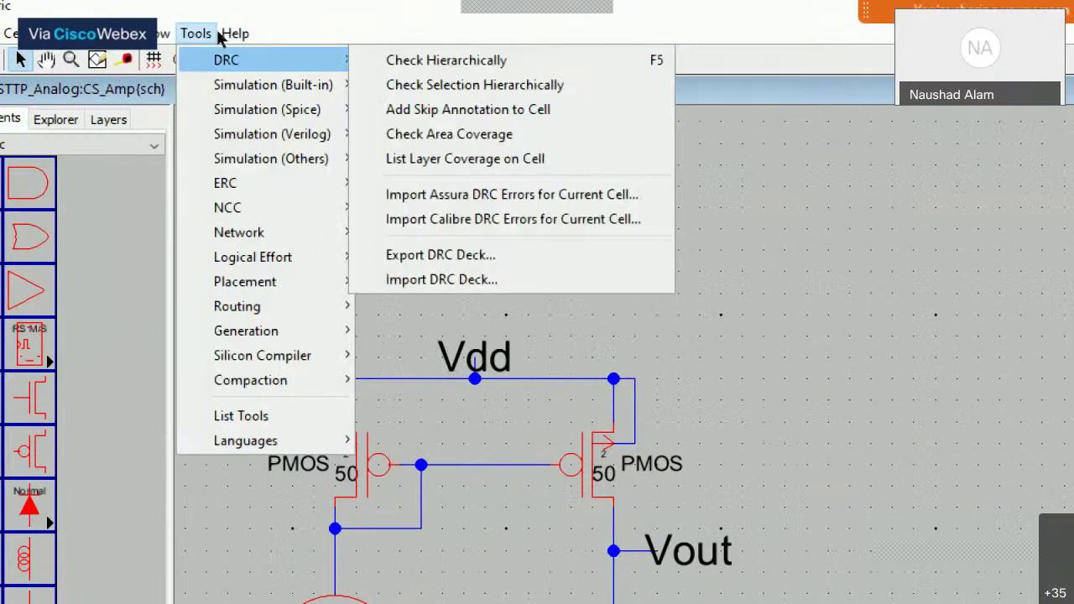
{"action": "key", "text": "Escape"}
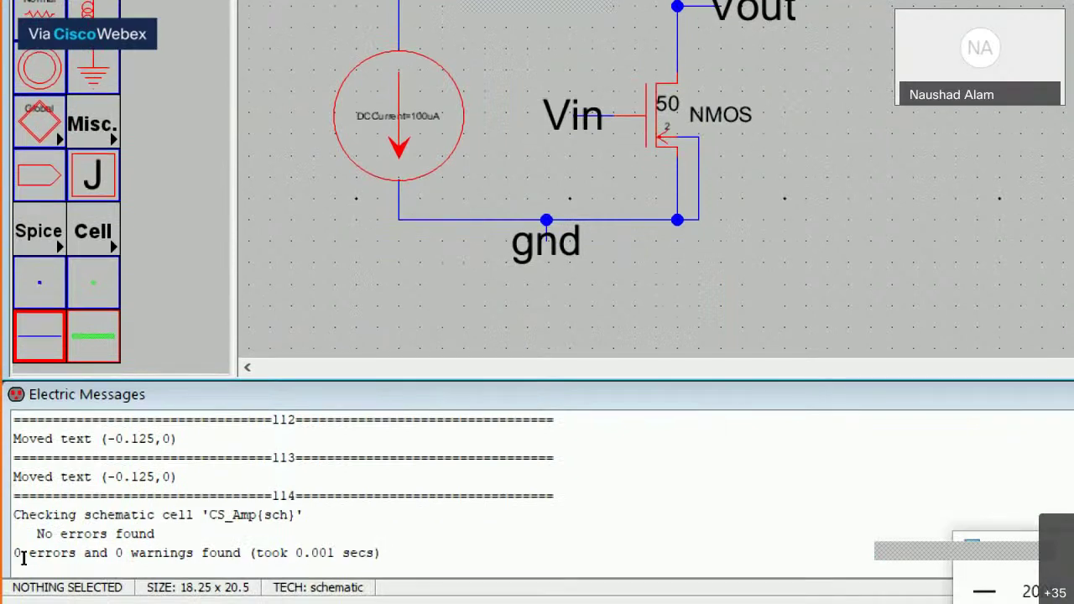
{"action": "left_click_drag", "start_coordinate": [11, 553], "coordinate": [246, 553]}
{"action": "left_click_drag", "start_coordinate": [137, 553], "coordinate": [381, 552]}
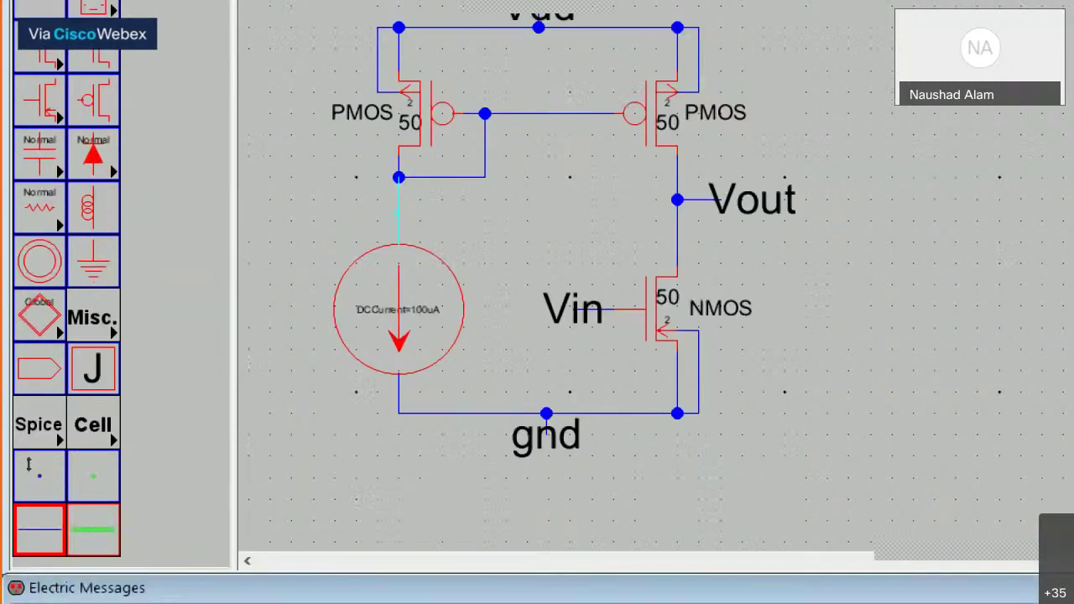
Place a Spice Code text in the empty area beside the schematic and enable multi-line text in its properties
{"action": "left_click", "coordinate": [58, 351]}
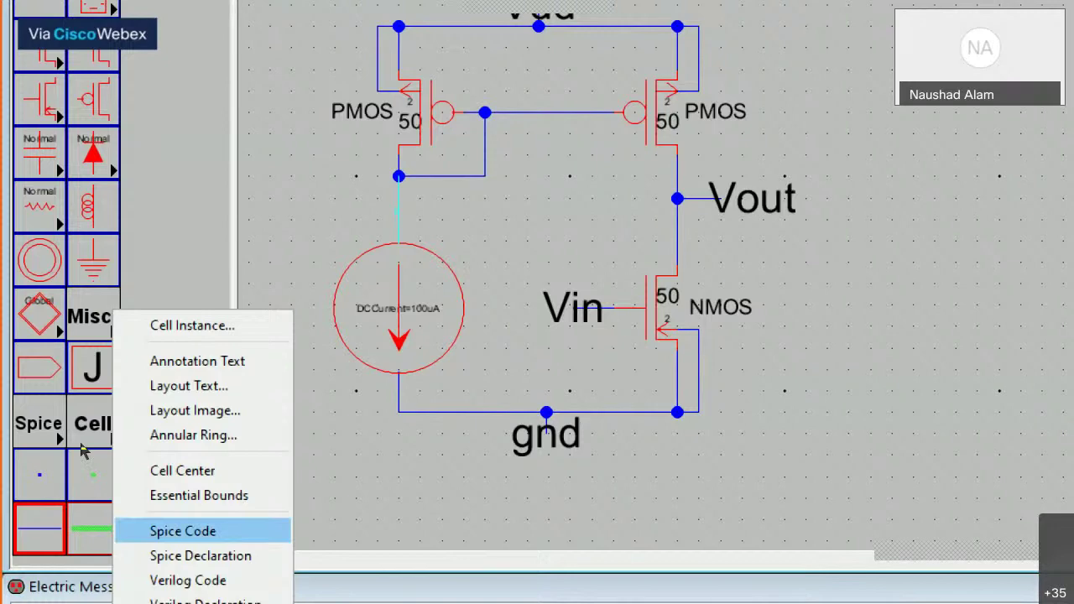
{"action": "key", "text": "Escape"}
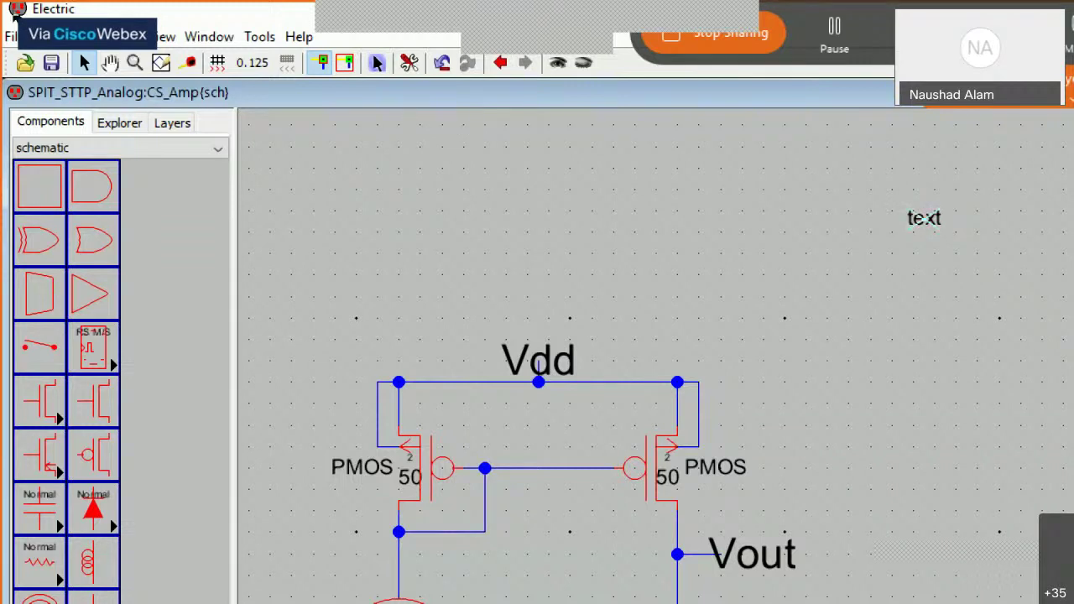
{"action": "key", "text": "alt+e"}
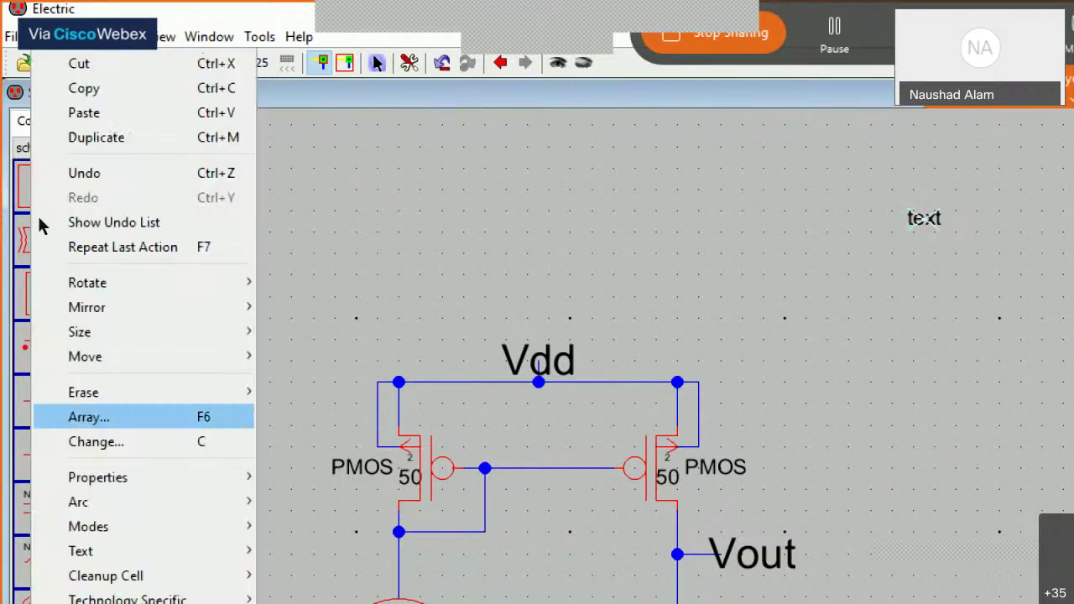
{"action": "mouse_move", "coordinate": [98, 477]}
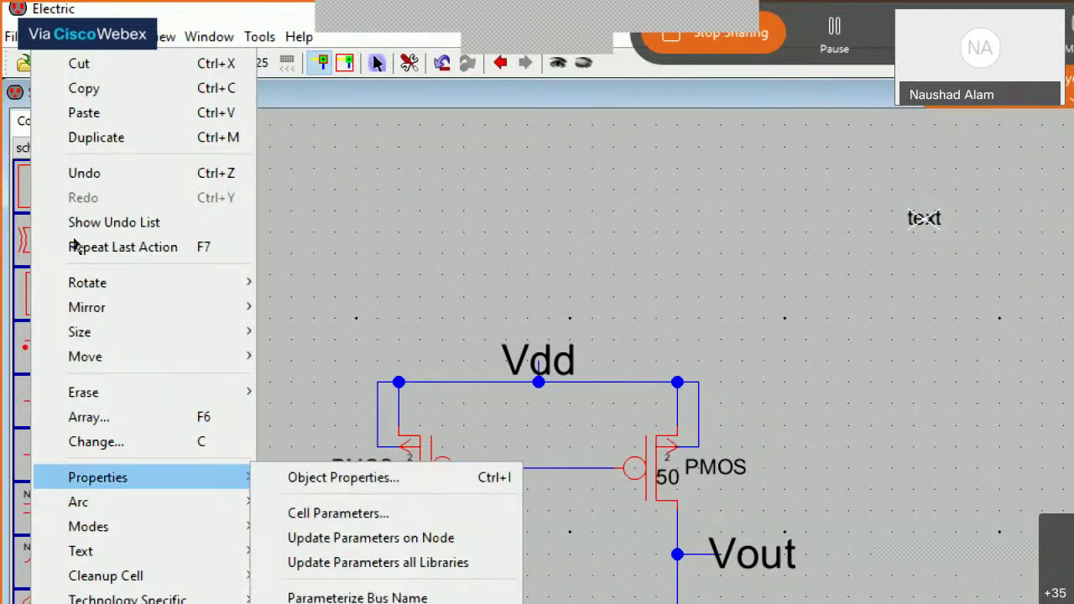
{"action": "left_click", "coordinate": [149, 243]}
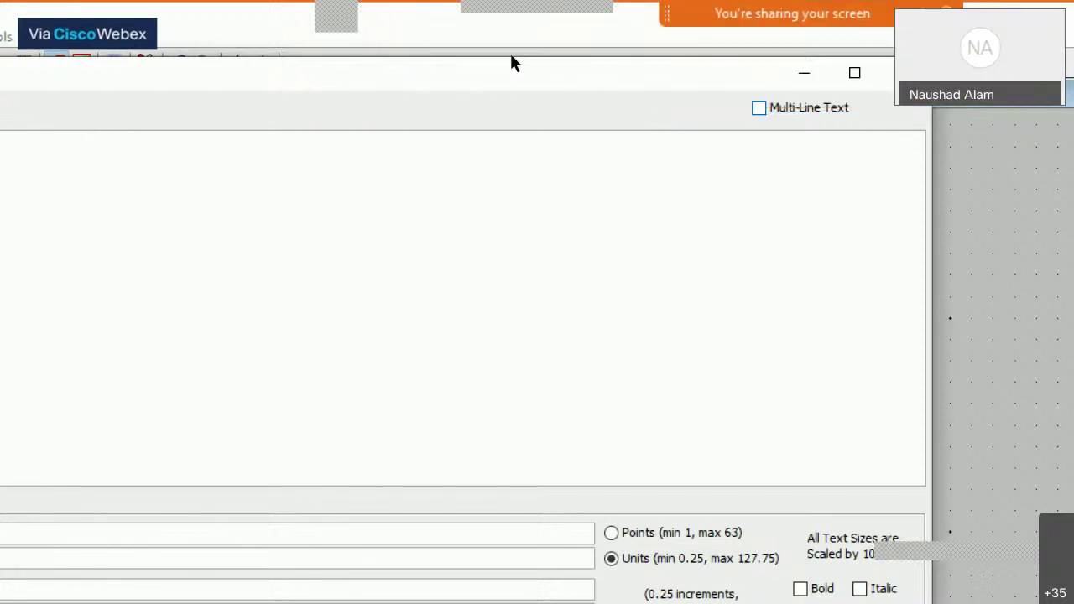
{"action": "key", "text": "alt+m"}
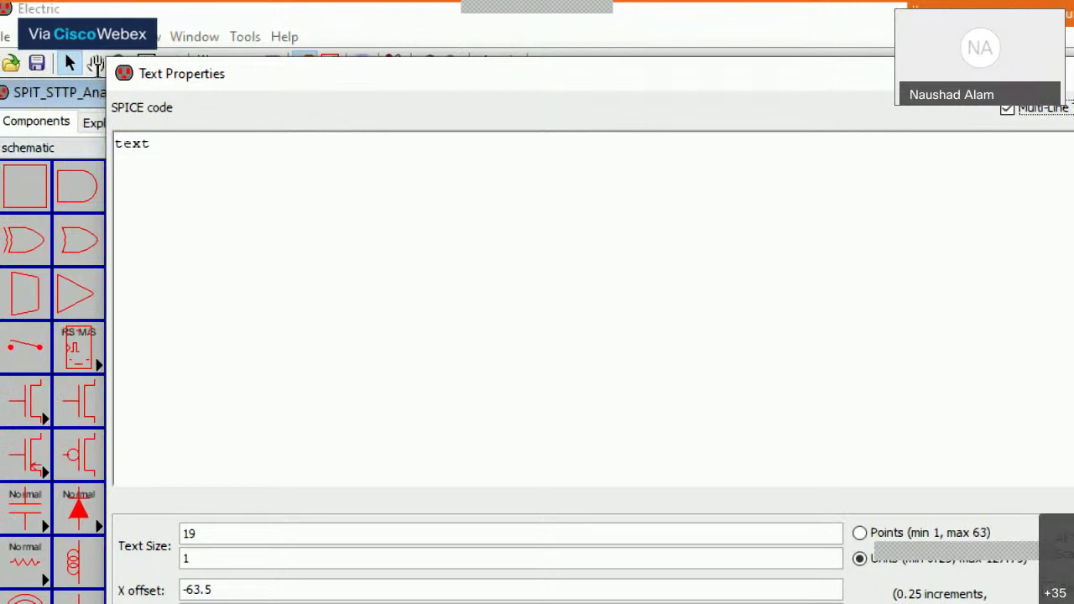
Replace the placeholder SPICE code with the line ".include p35_cmos_models_tt.inc"
{"action": "key", "text": "Tab"}
{"action": "key", "text": "BackSpace"}
{"action": "key", "text": "BackSpace"}
{"action": "key", "text": "BackSpace"}
{"action": "key", "text": "BackSpace"}
{"action": "type", "text": ".include"}
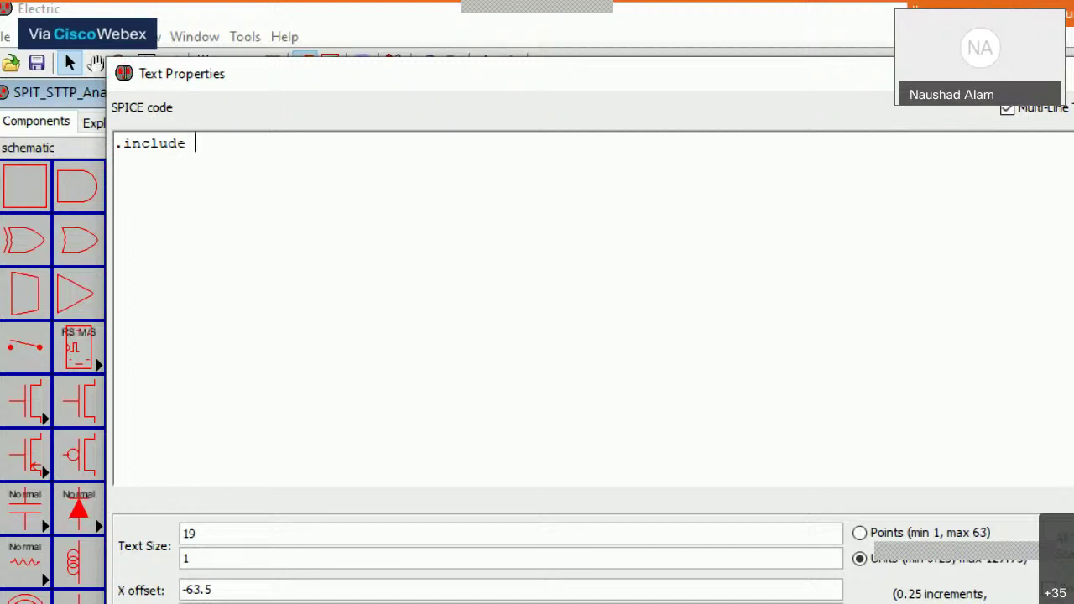
{"action": "type", "text": "p35_cmos_models"}
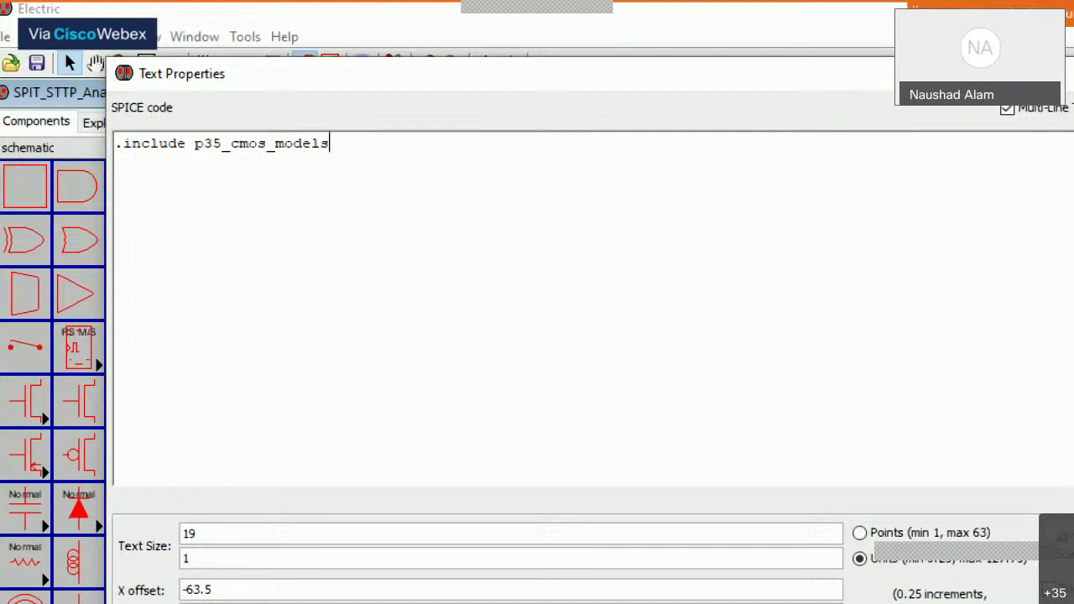
{"action": "type", "text": "_tt"}
{"action": "type", "text": ".inc"}
Add the source lines "Vdd Vdd gnd 3V" and "Vin Vin gnd 0.6V" to the SPICE code
{"action": "type", "text": "Vdd "}
{"action": "type", "text": "Vdd"}
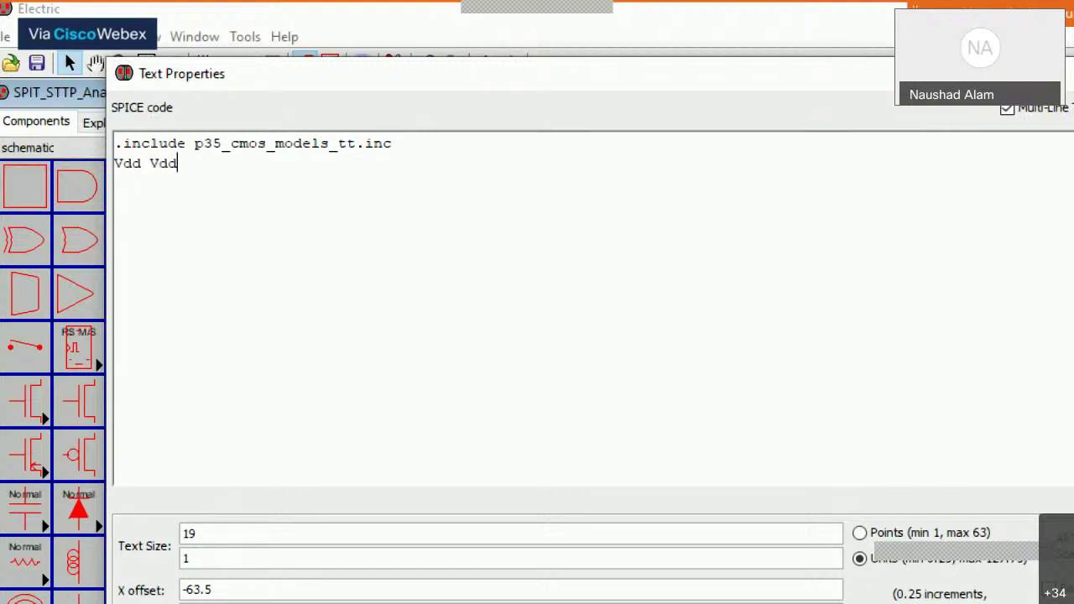
{"action": "type", "text": " gnd 3V"}
{"action": "key", "text": "Return"}
{"action": "type", "text": "Vin Vin "}
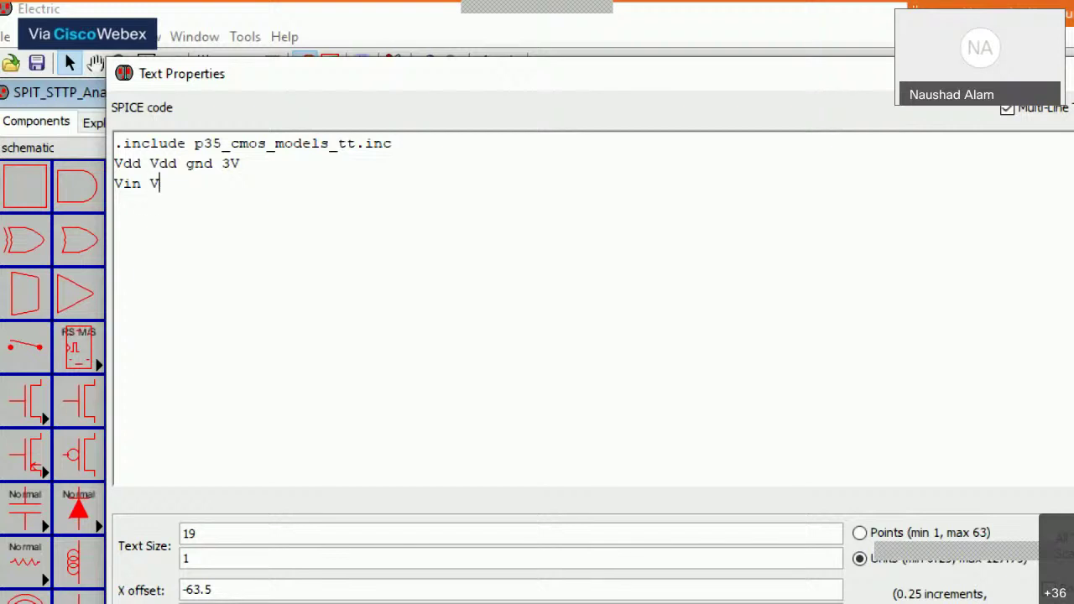
{"action": "type", "text": "gnd"}
{"action": "type", "text": "0"}
{"action": "type", "text": ".6"}
{"action": "type", "text": "V"}
Add the DC sweep line ".DC Vin 0.6V 1.5 0.001" to the SPICE code
{"action": "type", "text": "."}
{"action": "type", "text": "DC "}
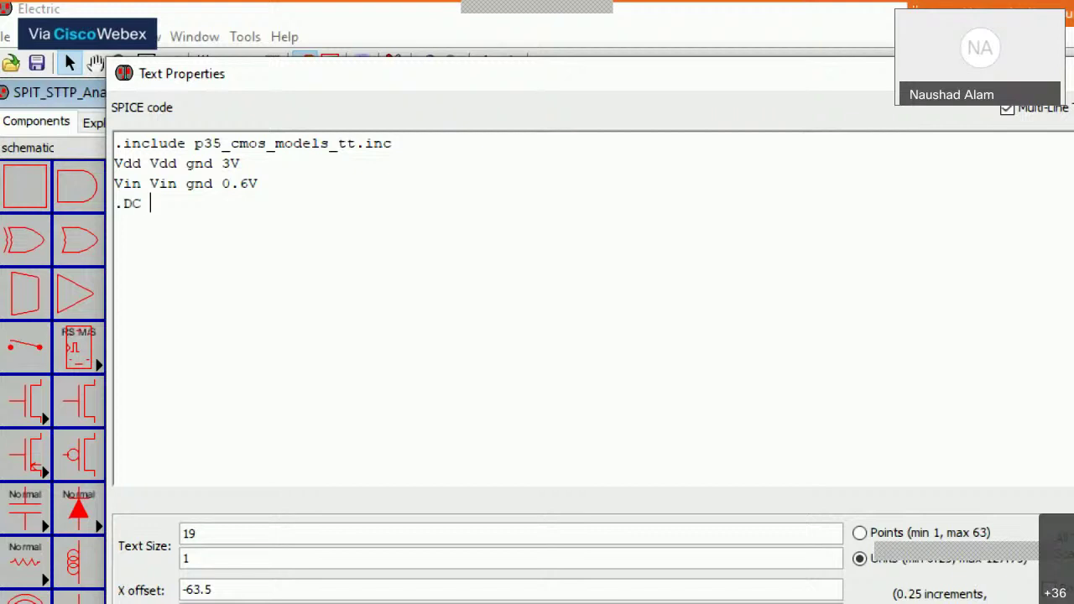
{"action": "type", "text": "VIN"}
{"action": "key", "text": "BackSpace"}
{"action": "key", "text": "BackSpace"}
{"action": "key", "text": "BackSpace"}
{"action": "type", "text": "in"}
{"action": "type", "text": "0.6V 1.5 0."}
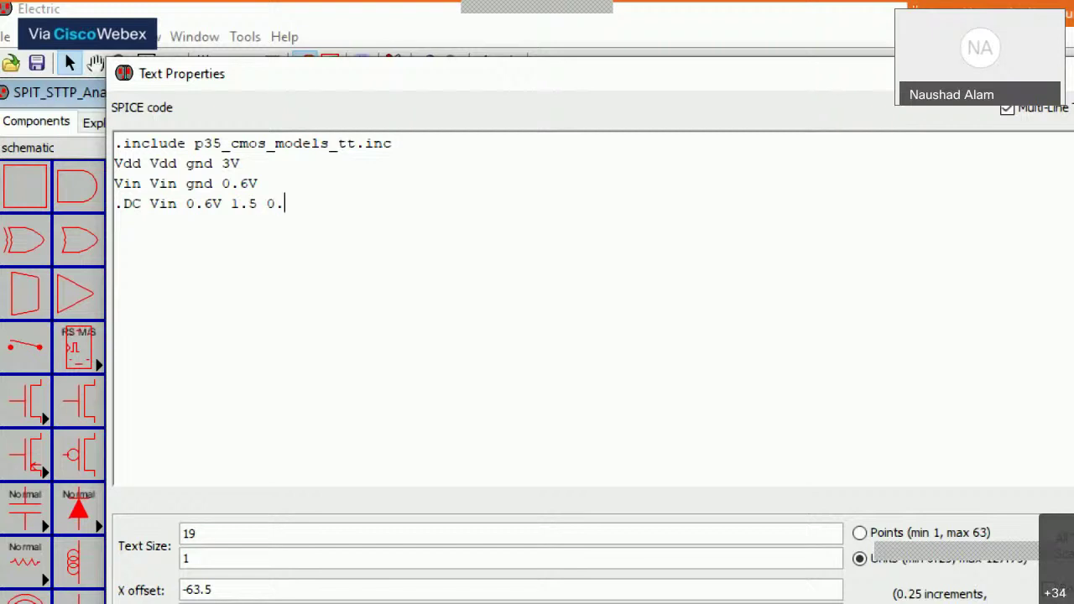
{"action": "type", "text": "001"}
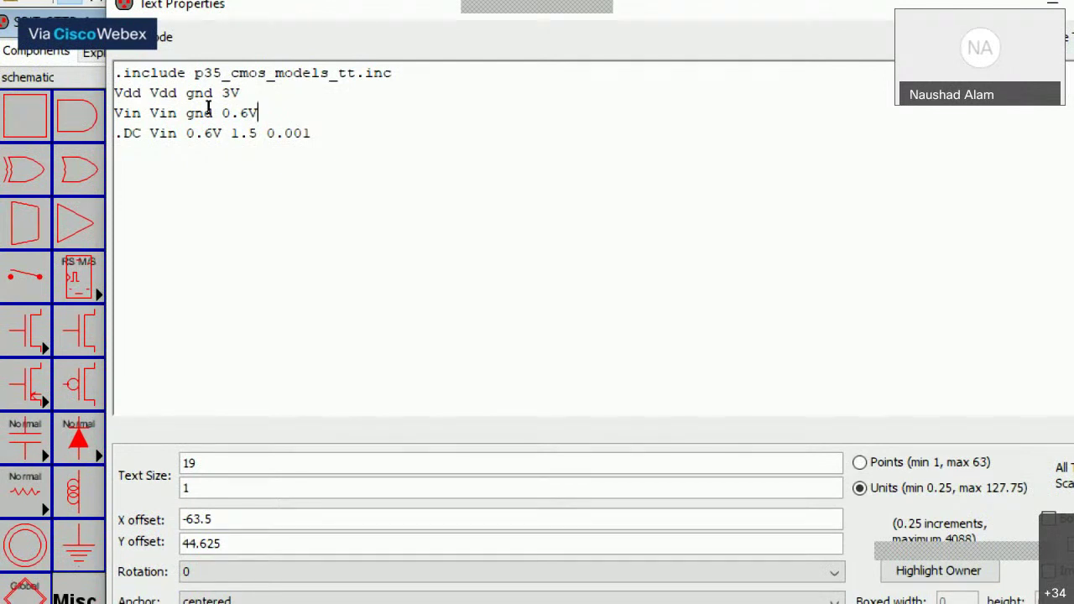
Insert an ".OP" line above the .DC line, accept the SPICE code, and move its text beside the right pMOS transistor
{"action": "key", "text": "Return"}
{"action": "type", "text": ".op"}
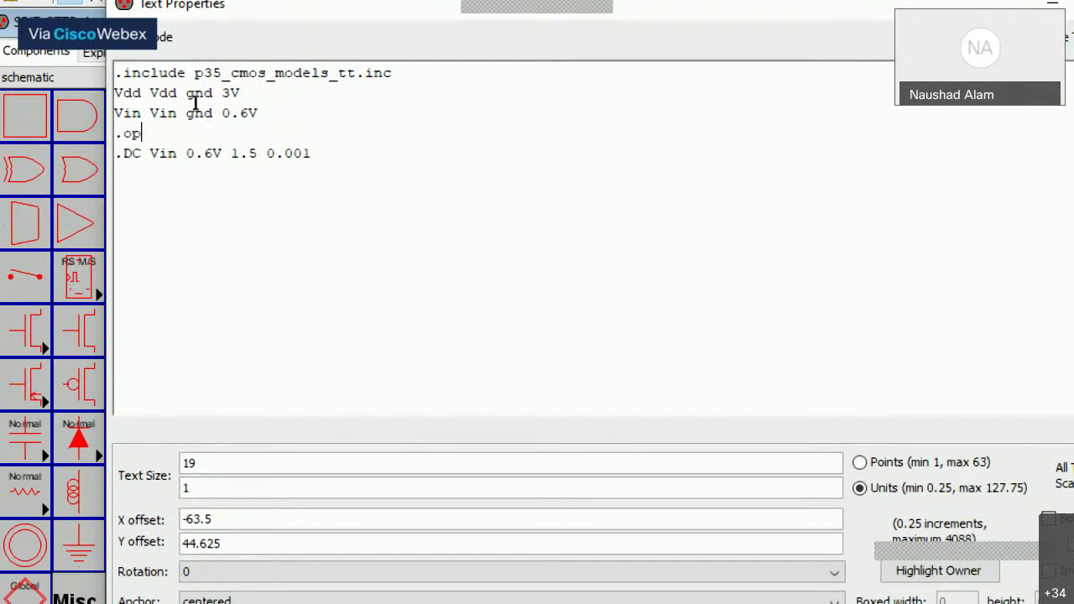
{"action": "key", "text": "BackSpace"}
{"action": "key", "text": "BackSpace"}
{"action": "type", "text": "OP"}
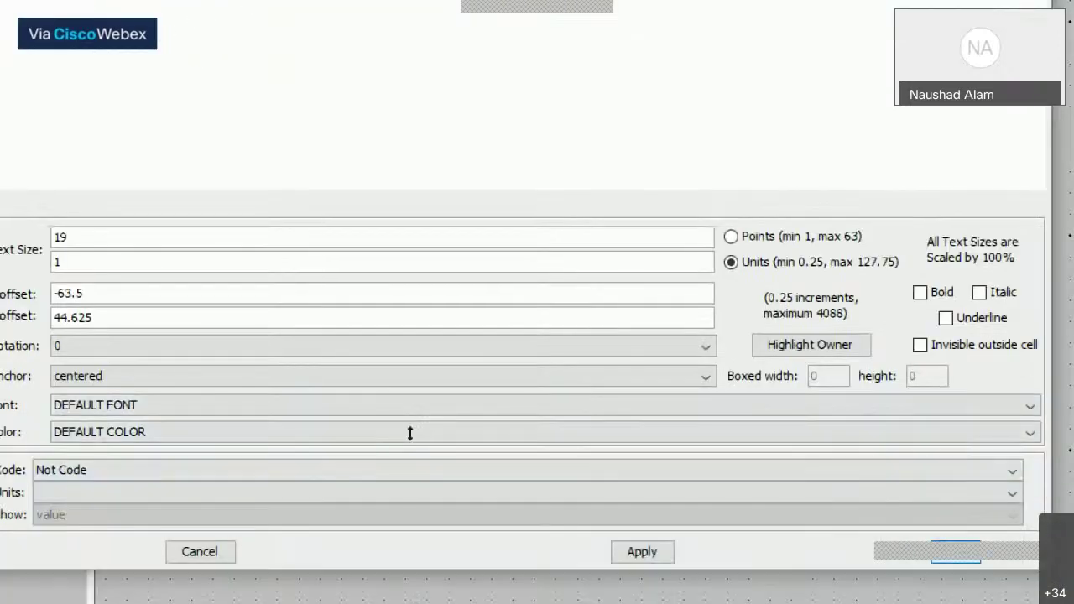
{"action": "key", "text": "Return"}
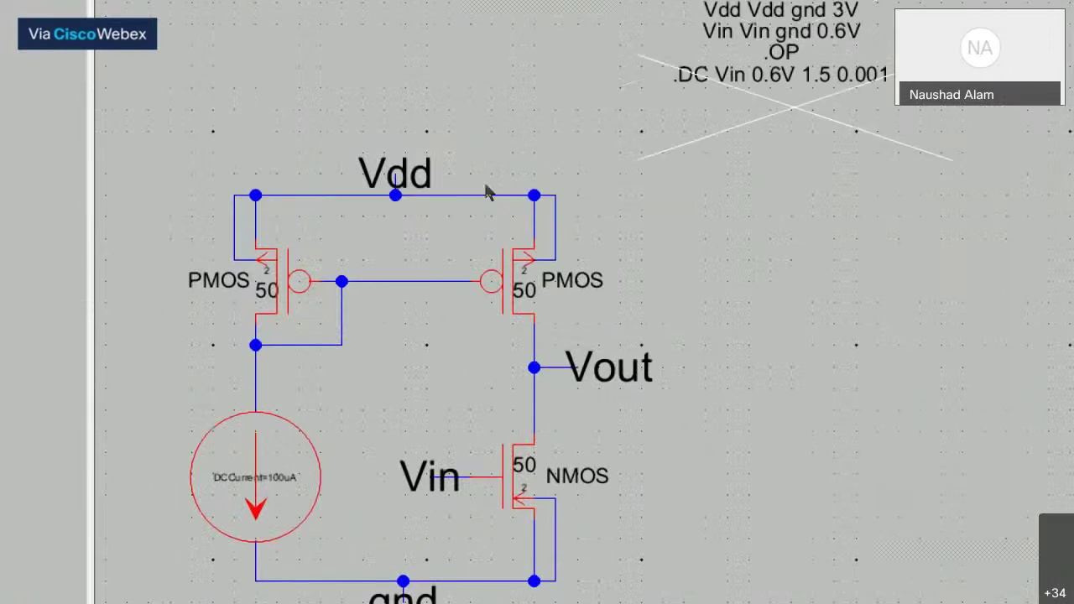
{"action": "left_click", "coordinate": [461, 308]}
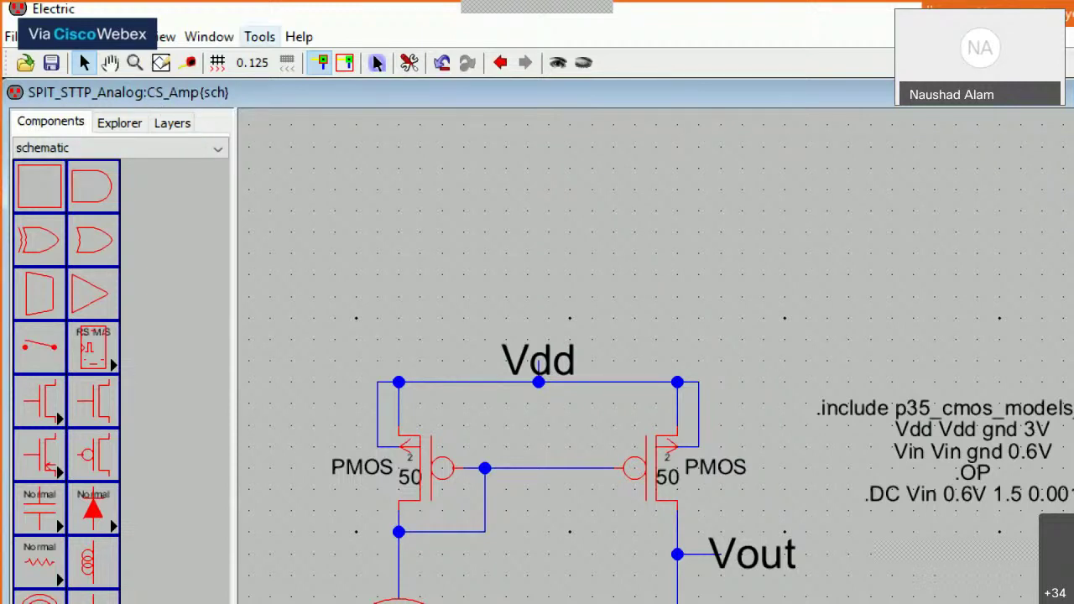
Write the SPICE deck for the CS_Amp schematic and run it in LTspice, showing the whole simulation window
{"action": "left_click", "coordinate": [259, 36]}
{"action": "key", "text": "Down"}
{"action": "key", "text": "Down"}
{"action": "key", "text": "Down"}
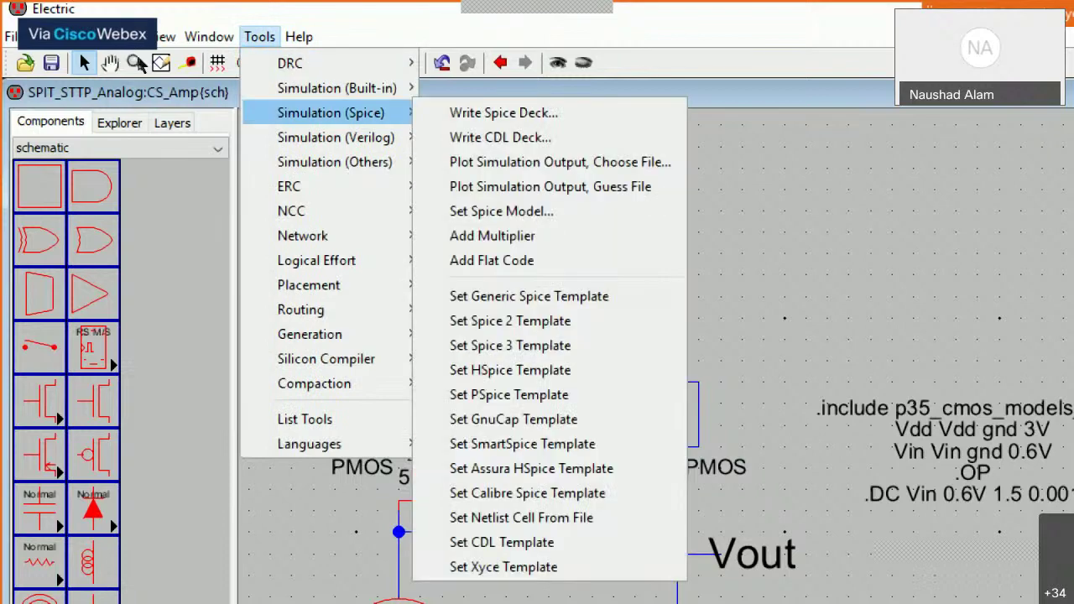
{"action": "key", "text": "Right"}
{"action": "key", "text": "Return"}
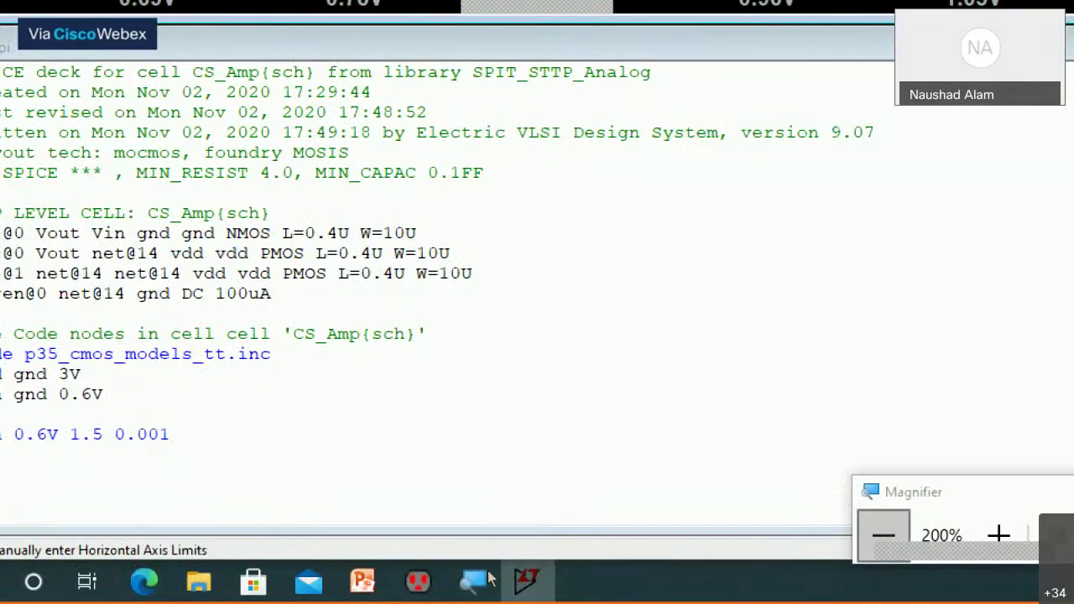
{"action": "left_click", "coordinate": [882, 535]}
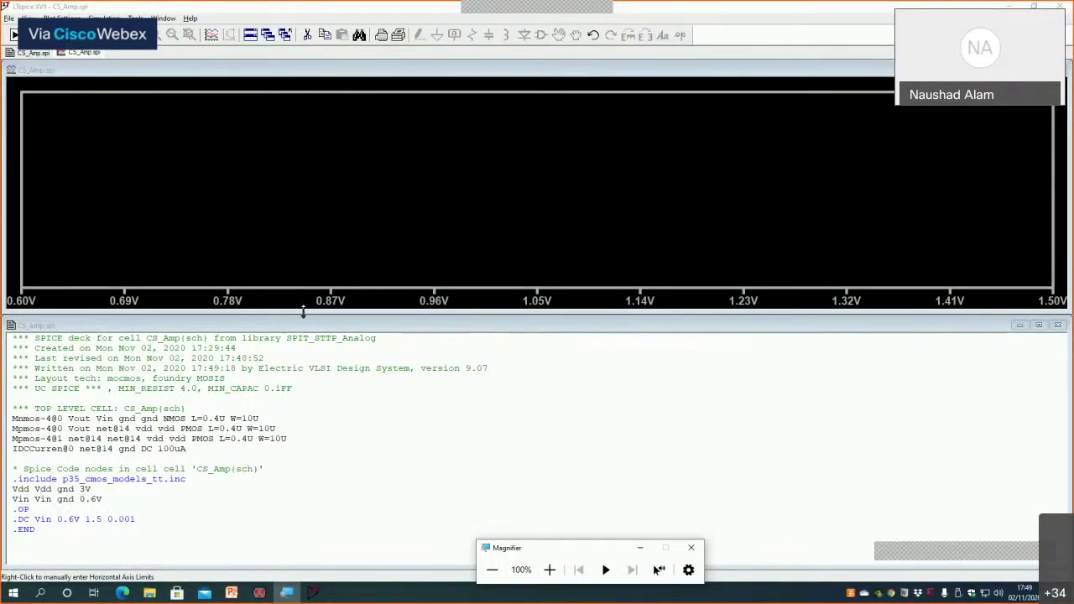
Exit LTspice, return to Electric, and write the SPICE deck of the CS_Amp schematic again to rerun the simulation
{"action": "left_click", "coordinate": [8, 17]}
{"action": "left_click", "coordinate": [47, 476]}
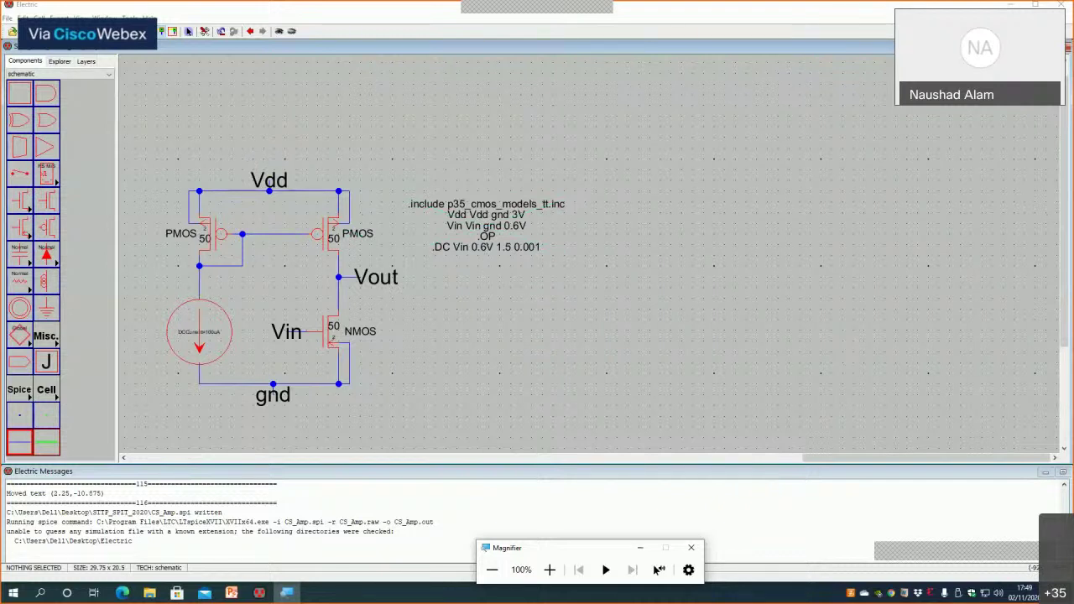
{"action": "left_click", "coordinate": [130, 17]}
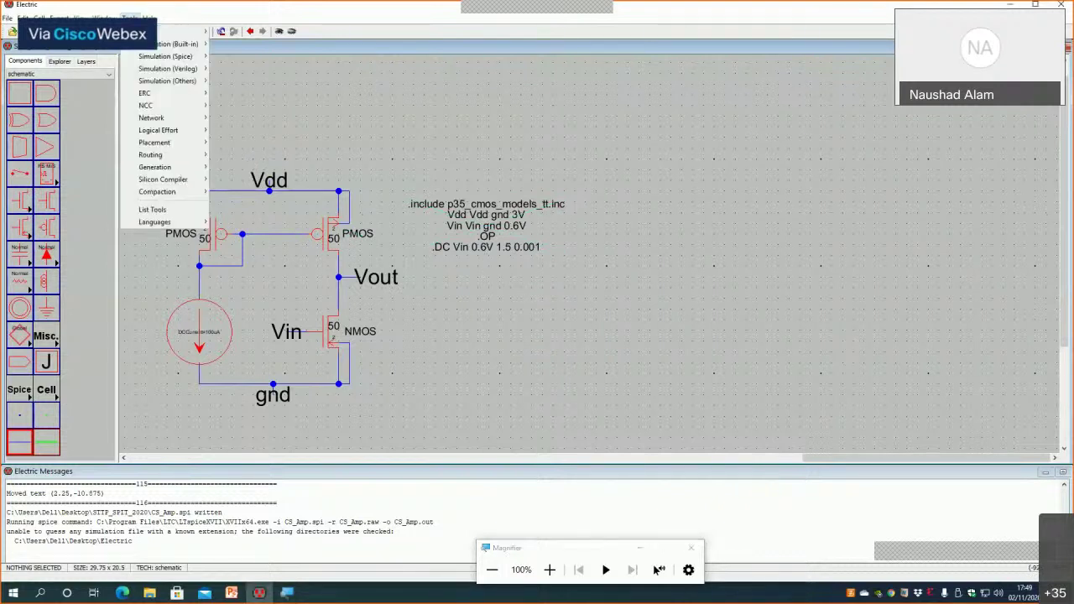
{"action": "mouse_move", "coordinate": [166, 60]}
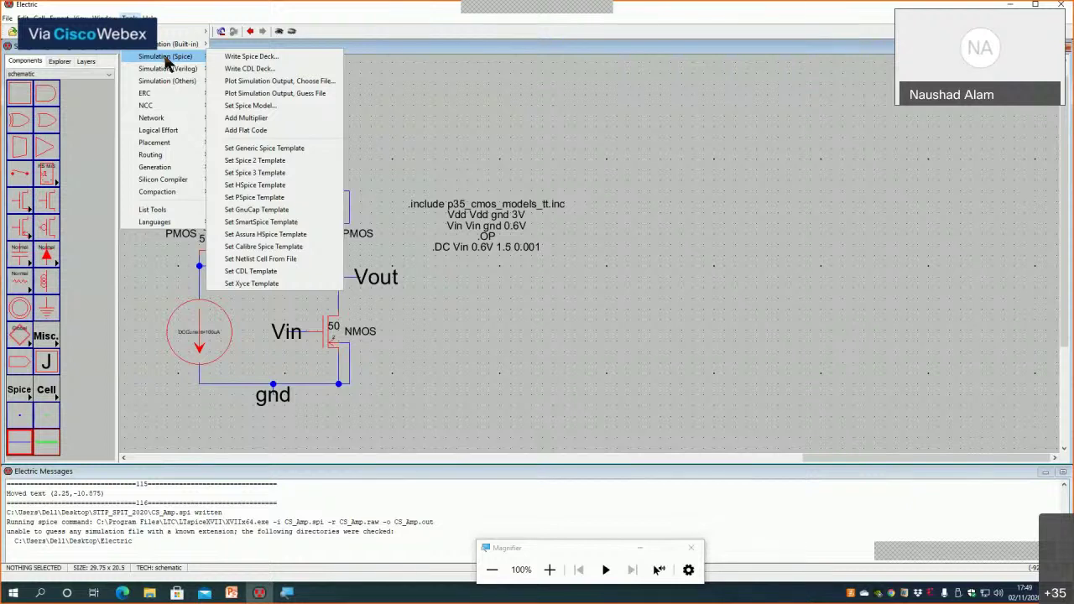
{"action": "left_click", "coordinate": [234, 58]}
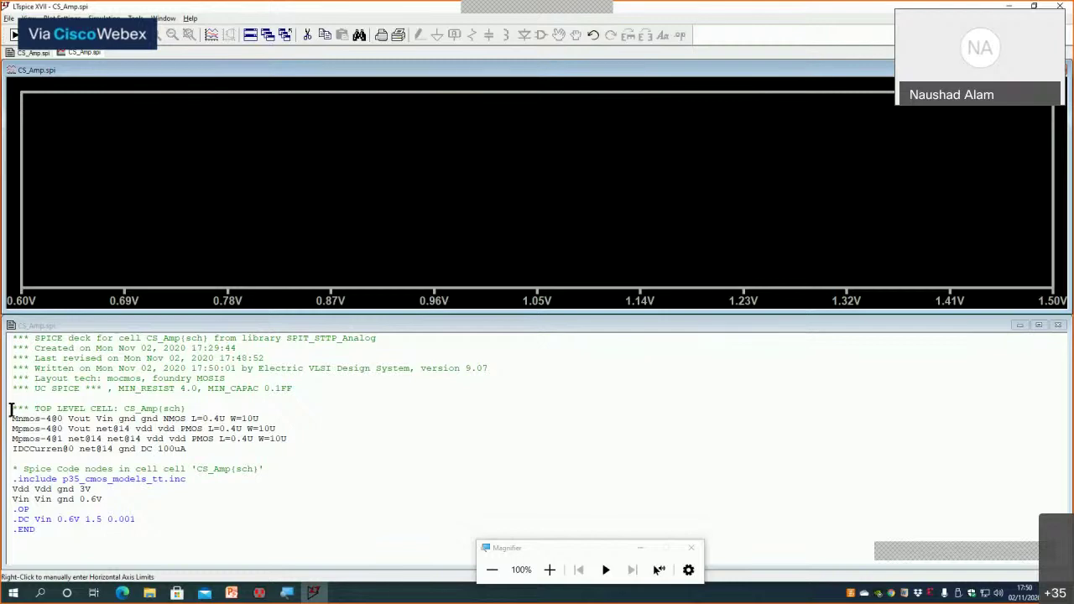
Examine the netlist's transistor and current-source lines and the SPICE code lines in a magnified view
{"action": "left_click", "coordinate": [549, 569]}
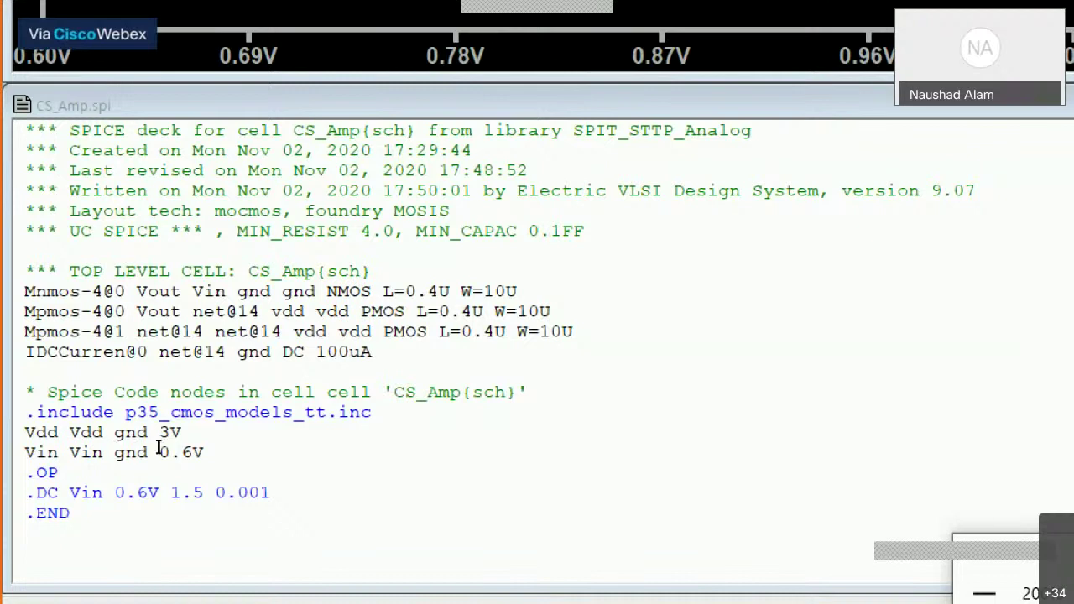
{"action": "left_click", "coordinate": [192, 447]}
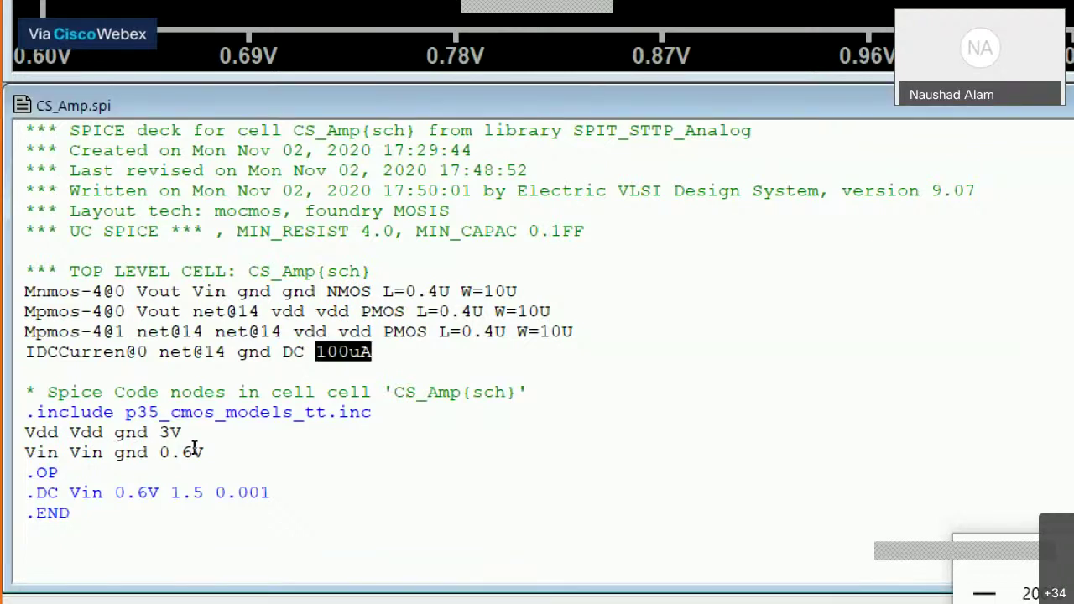
{"action": "key", "text": "Right"}
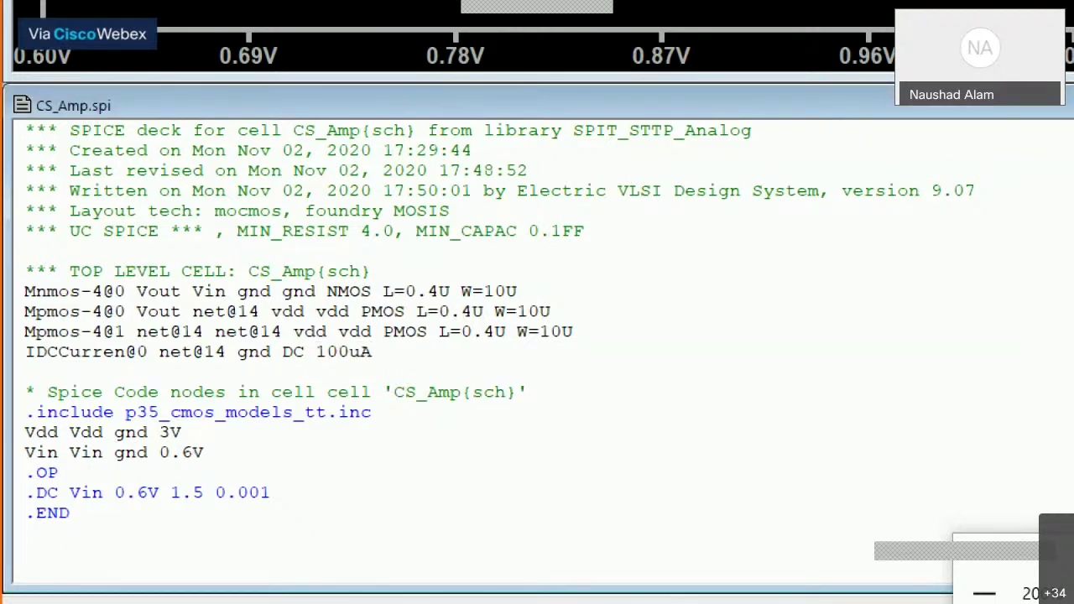
{"action": "left_click_drag", "start_coordinate": [25, 291], "coordinate": [69, 311]}
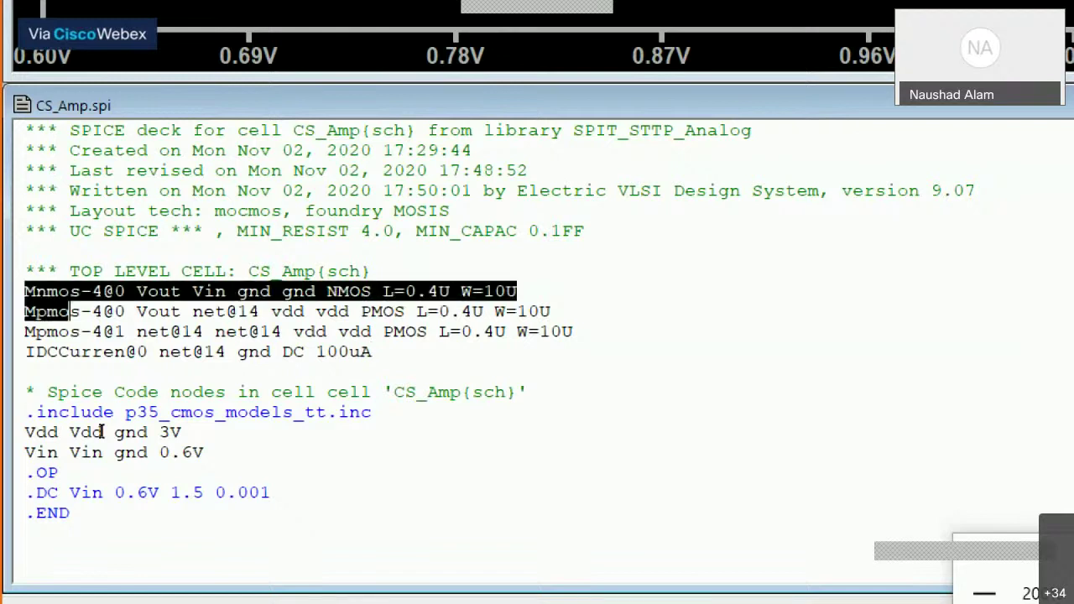
{"action": "key", "text": "shift+Down"}
{"action": "key", "text": "shift+Down"}
{"action": "key", "text": "shift+End"}
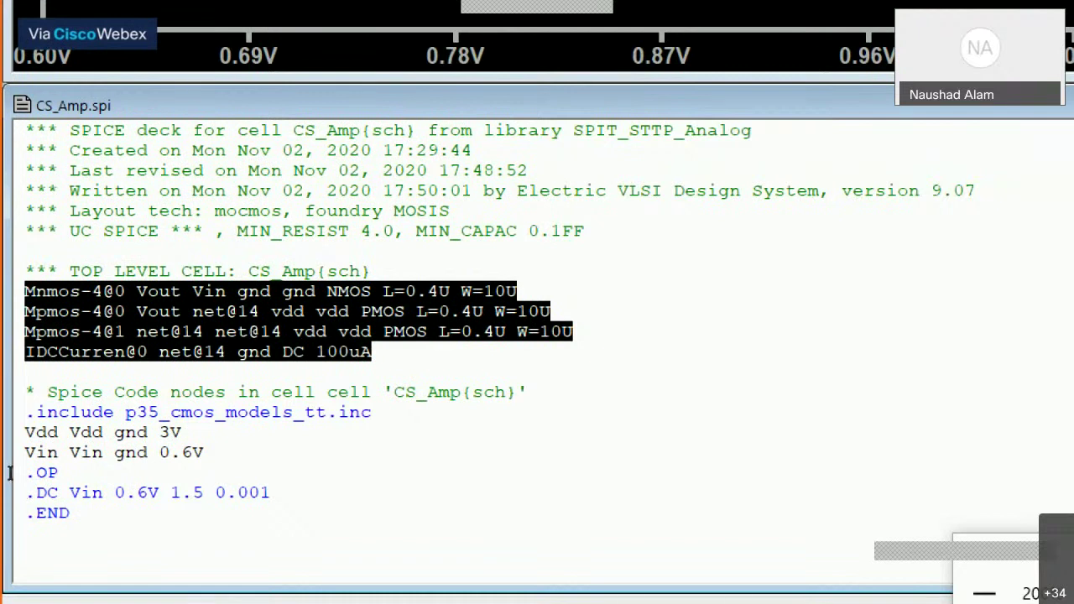
{"action": "left_click_drag", "start_coordinate": [26, 392], "coordinate": [68, 537]}
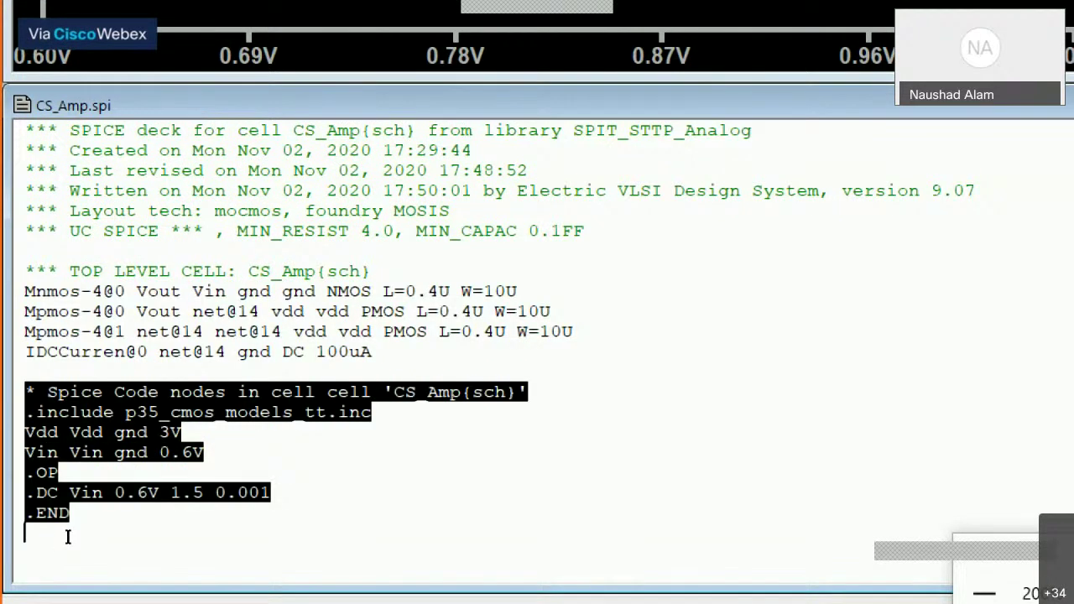
{"action": "left_click", "coordinate": [68, 537]}
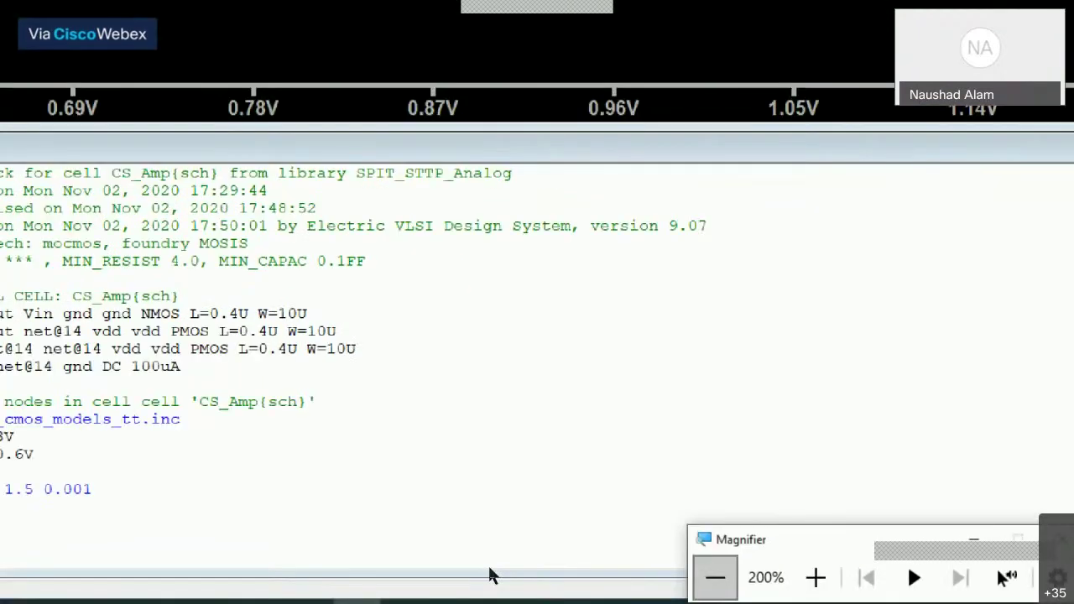
{"action": "key", "text": "super+minus"}
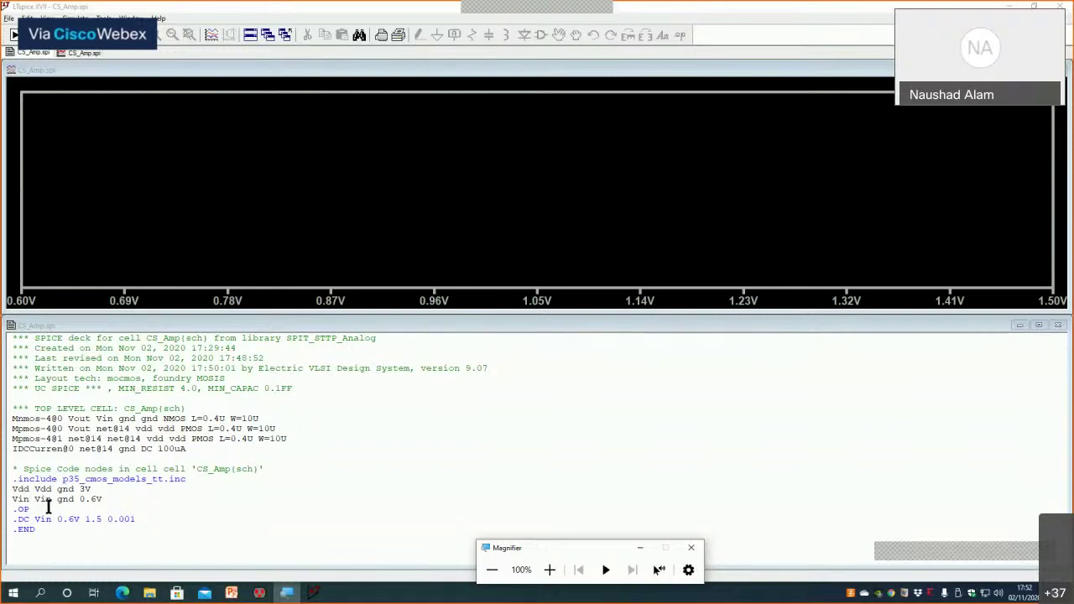
Check the schematic in Electric, and plot the nMOS drain current Id(Mnmos-4@0) in LTspice
{"action": "left_click", "coordinate": [258, 593]}
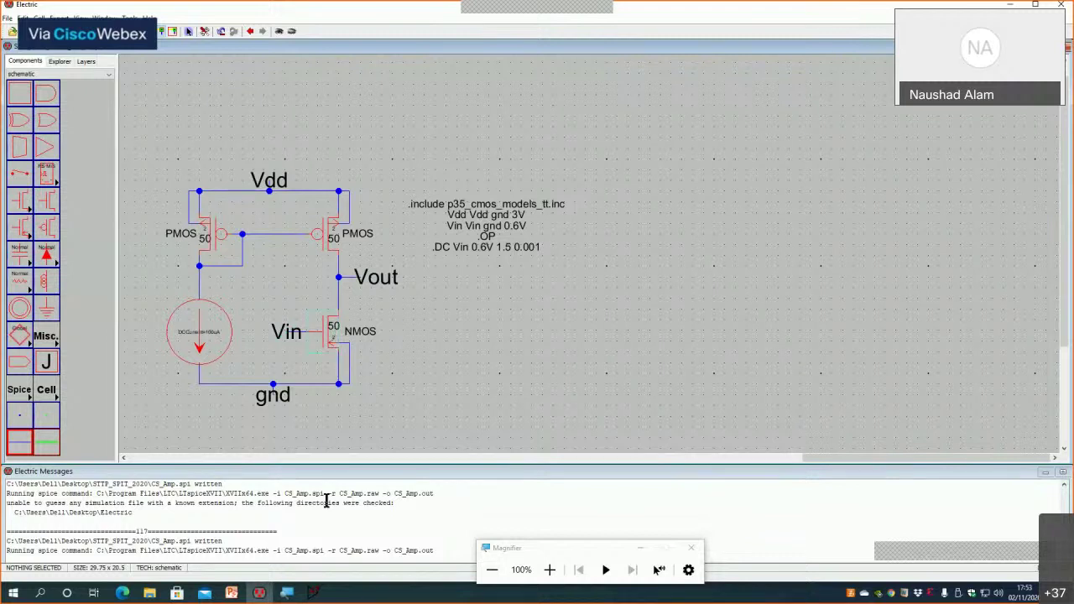
{"action": "left_click", "coordinate": [312, 593]}
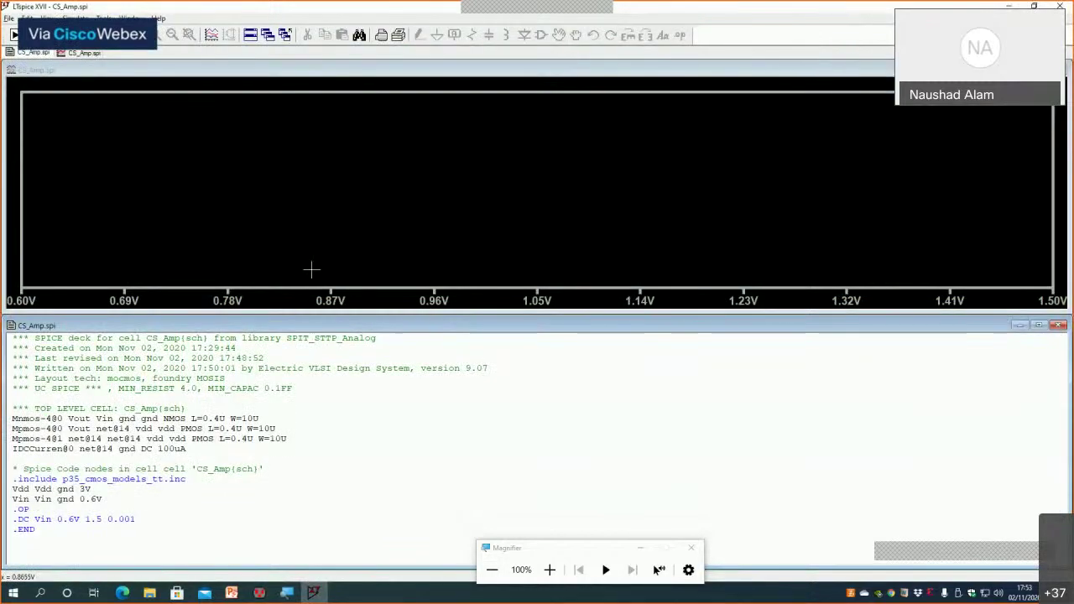
{"action": "left_click", "coordinate": [211, 34]}
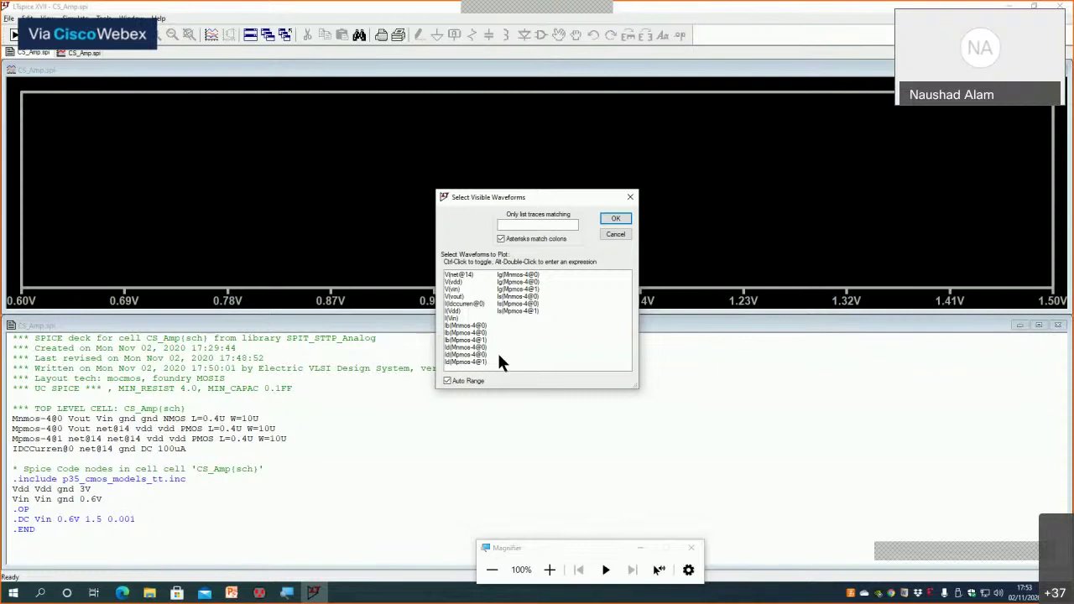
{"action": "double_click", "coordinate": [475, 347]}
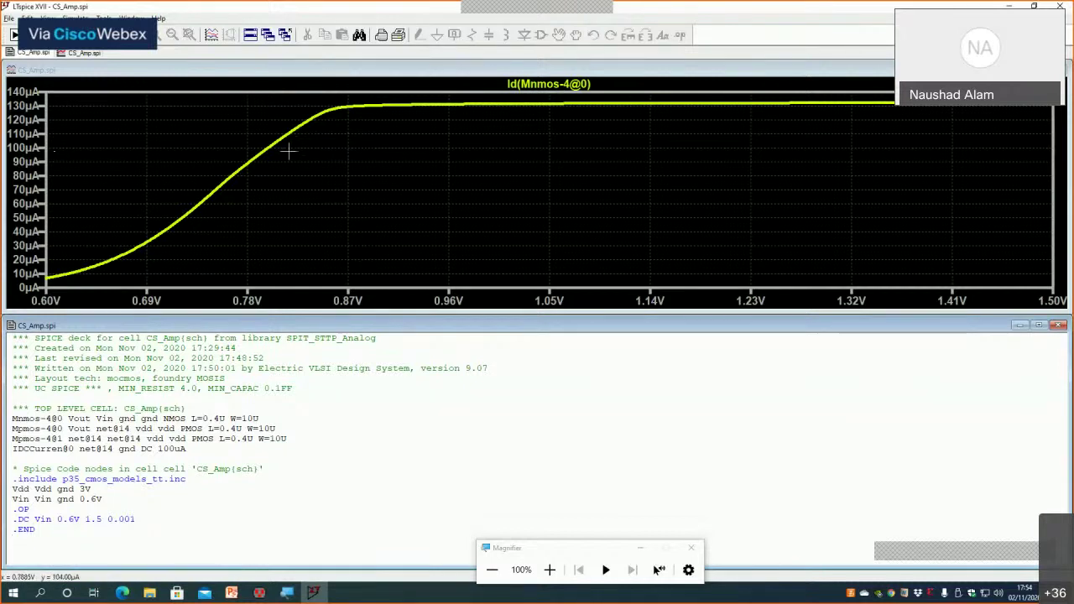
Attach a cursor to the Id(Mnmos-4@0) trace at about 840 mV and bring its readout window over the plot
{"action": "left_click", "coordinate": [544, 86]}
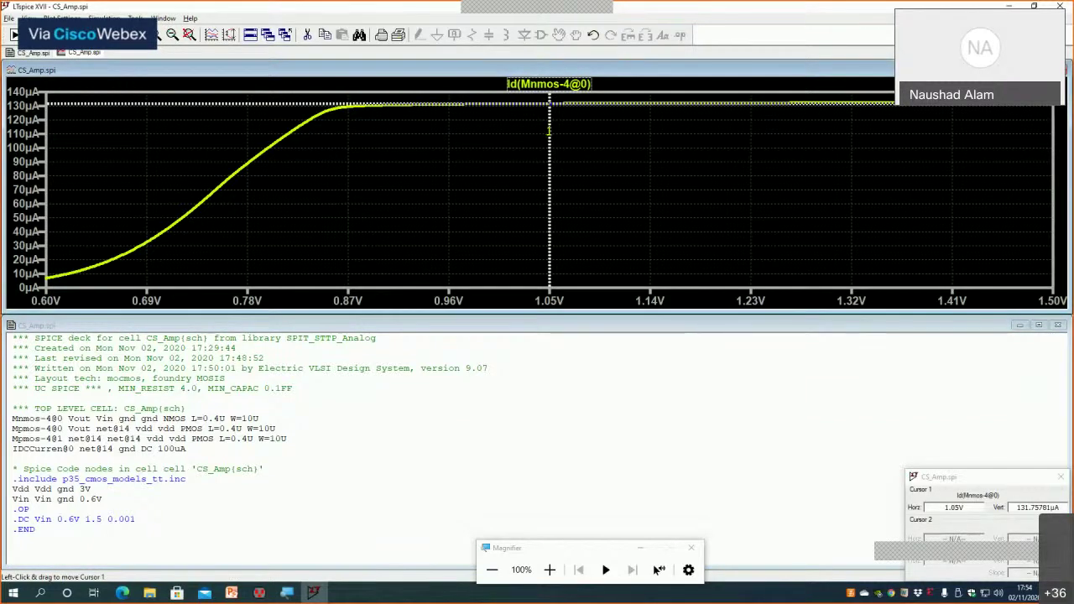
{"action": "left_click_drag", "start_coordinate": [548, 130], "coordinate": [316, 136]}
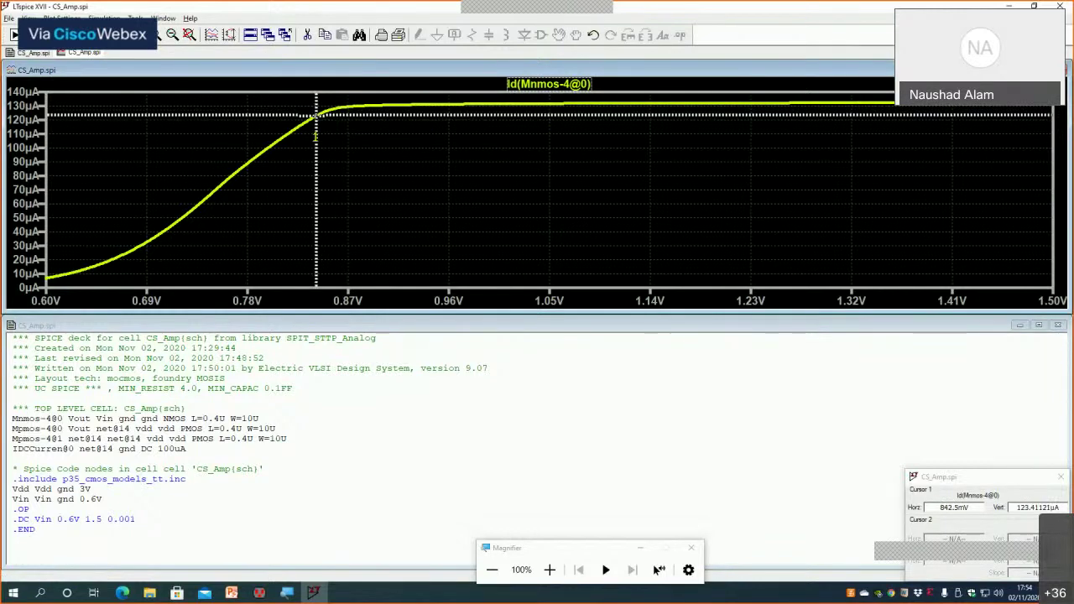
{"action": "left_click", "coordinate": [993, 494]}
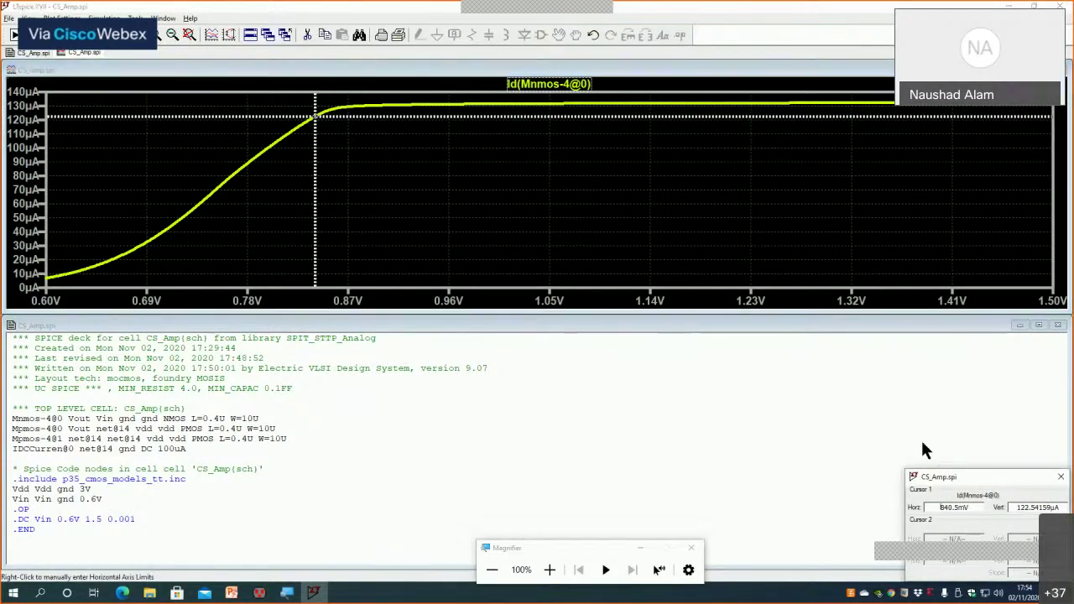
{"action": "right_click", "coordinate": [460, 172]}
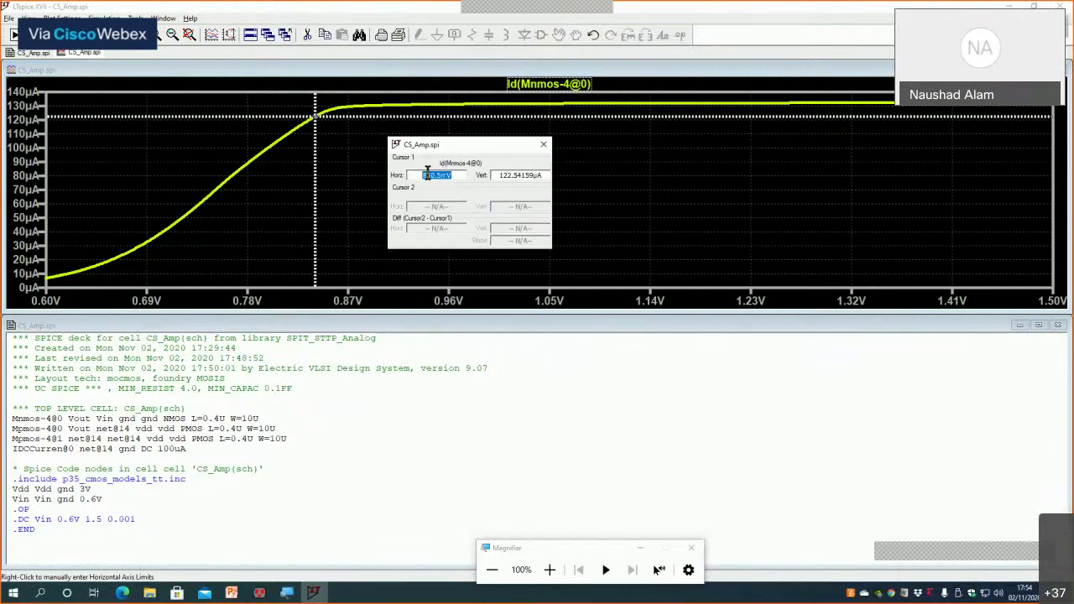
{"action": "left_click", "coordinate": [549, 569]}
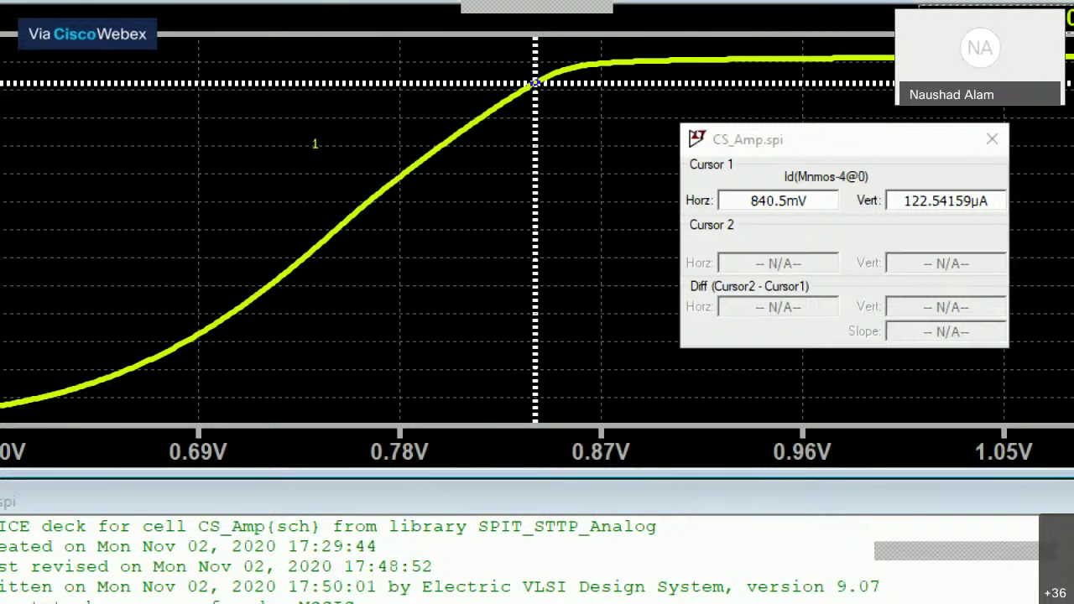
Move the cursor down the trace to the input voltage where the drain current is about 100 µA
{"action": "key", "text": "Left"}
{"action": "key", "text": "Left"}
{"action": "key", "text": "Left"}
{"action": "key", "text": "Left"}
{"action": "key", "text": "Left"}
{"action": "key", "text": "Left"}
{"action": "key", "text": "Left"}
{"action": "key", "text": "Left"}
{"action": "key", "text": "Left"}
{"action": "key", "text": "Left"}
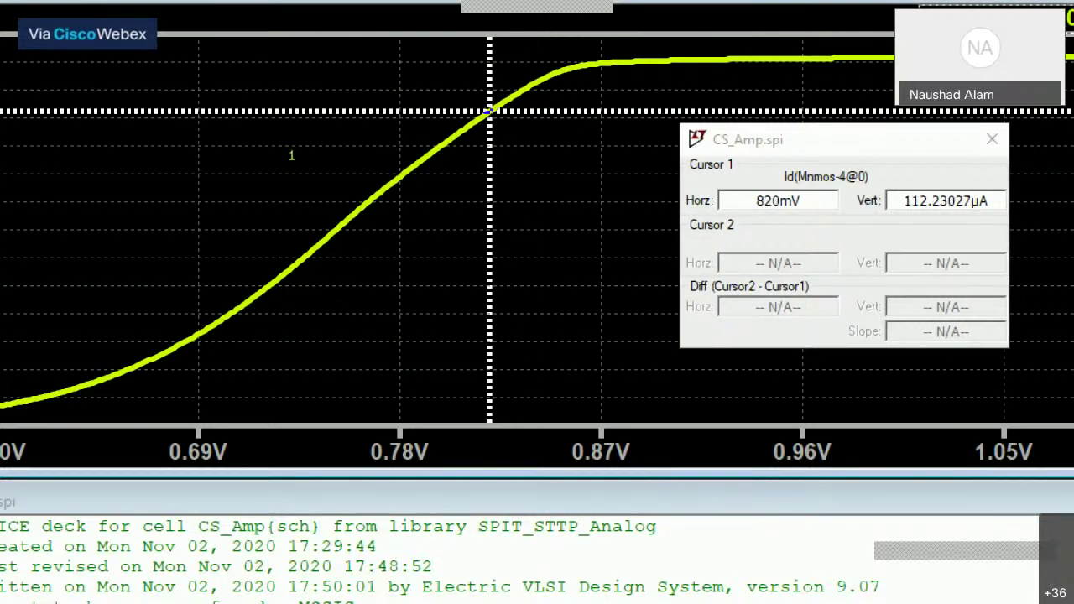
{"action": "key", "text": "Left"}
{"action": "key", "text": "Left"}
{"action": "key", "text": "Left"}
{"action": "key", "text": "Left"}
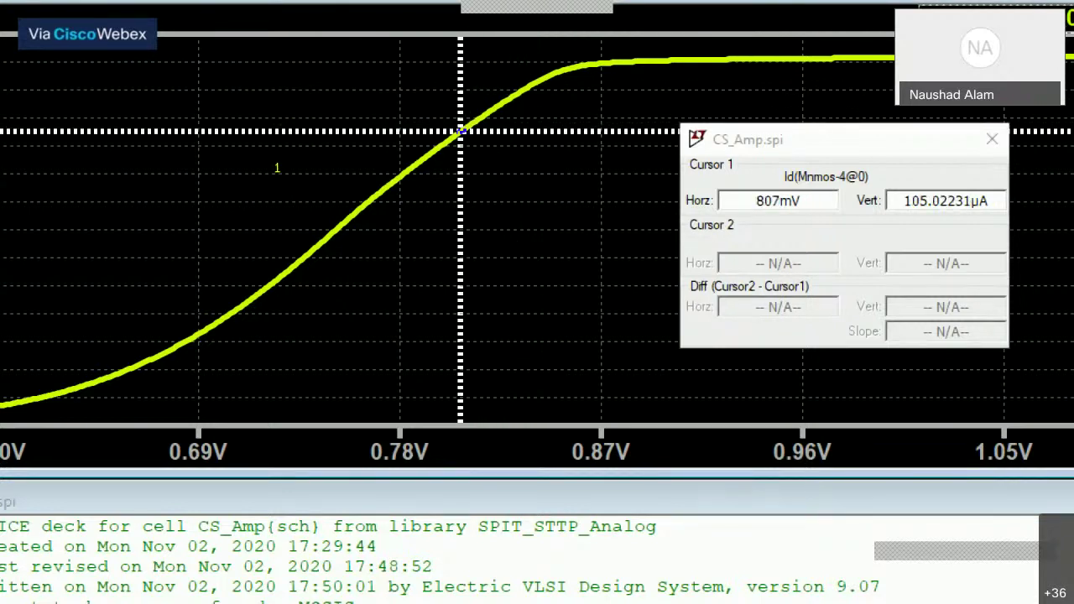
{"action": "key", "text": "Left"}
{"action": "key", "text": "Left"}
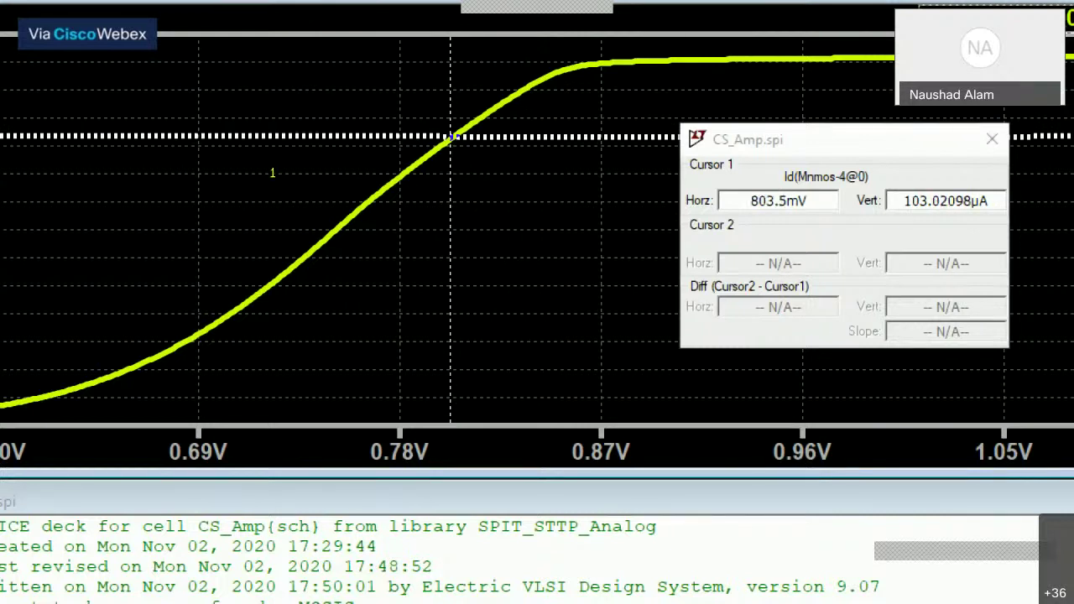
{"action": "key", "text": "Left"}
{"action": "key", "text": "Left"}
{"action": "key", "text": "Left"}
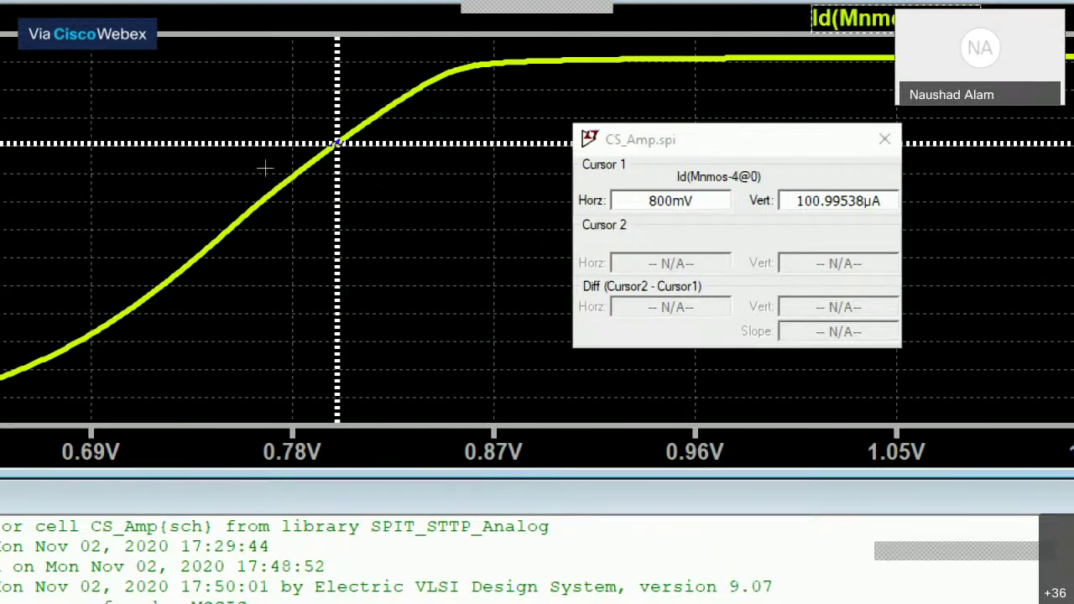
{"action": "left_click_drag", "start_coordinate": [336, 142], "coordinate": [333, 146]}
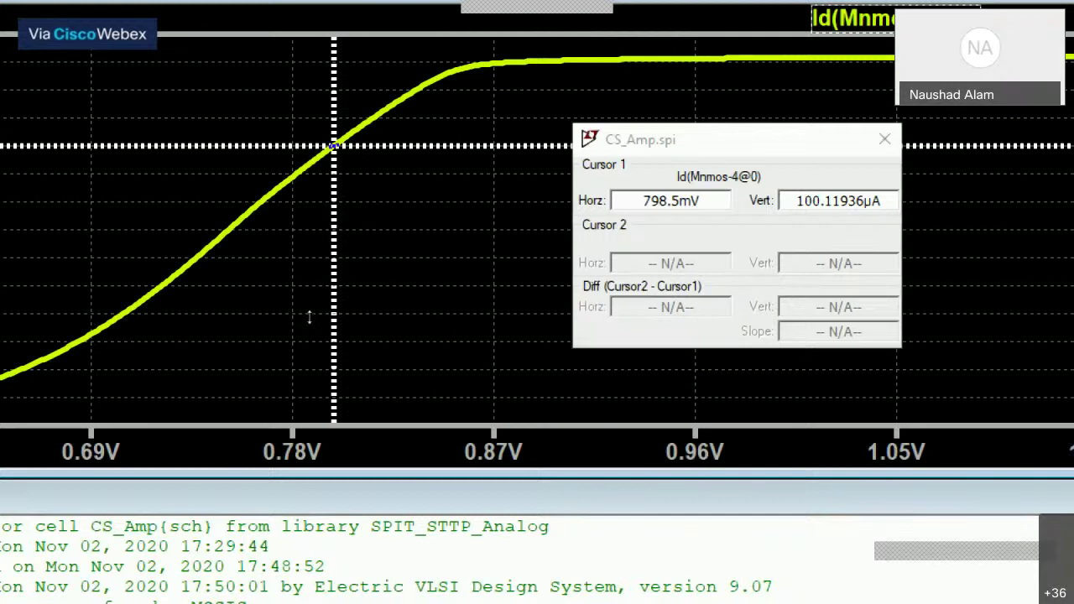
{"action": "scroll", "coordinate": [309, 317], "scroll_direction": "down", "scroll_amount": 5}
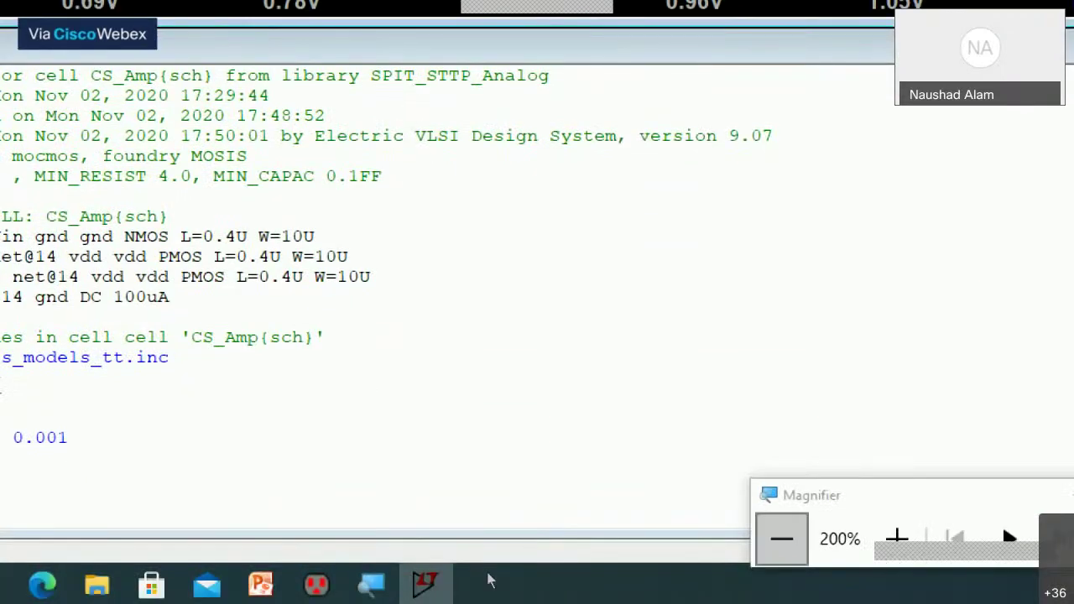
{"action": "key", "text": "super+minus"}
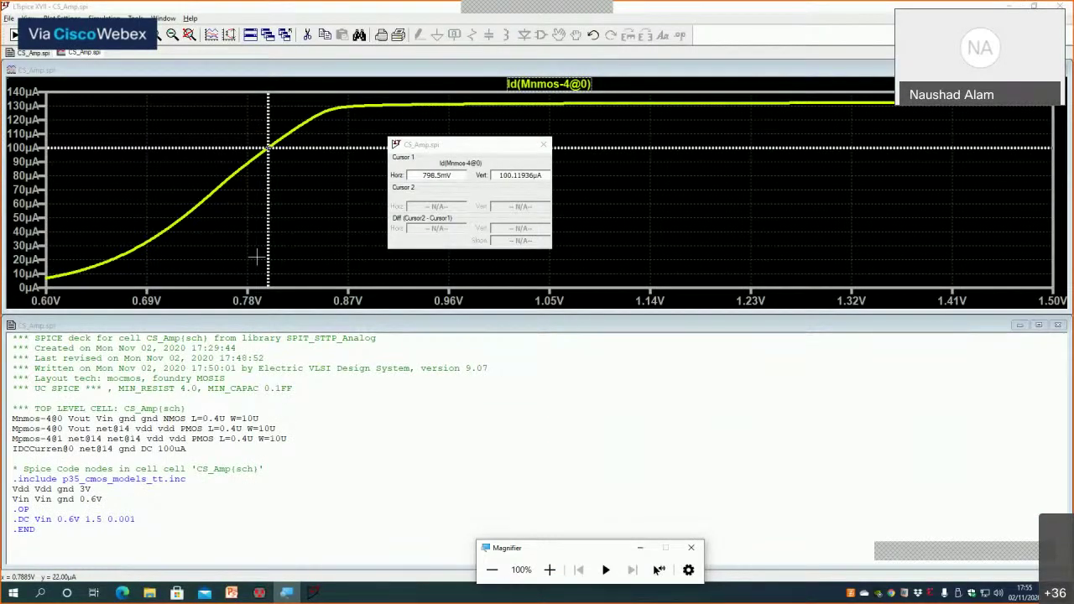
Review the schematic in Electric, return to LTspice and close the cursor readout
{"action": "left_click", "coordinate": [260, 594]}
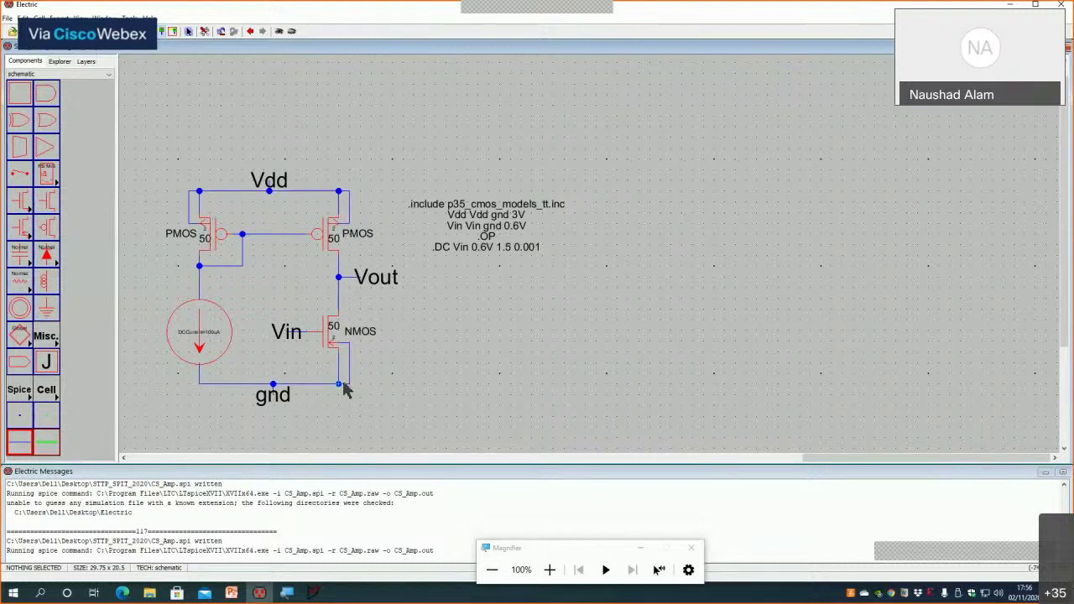
{"action": "left_click", "coordinate": [315, 592]}
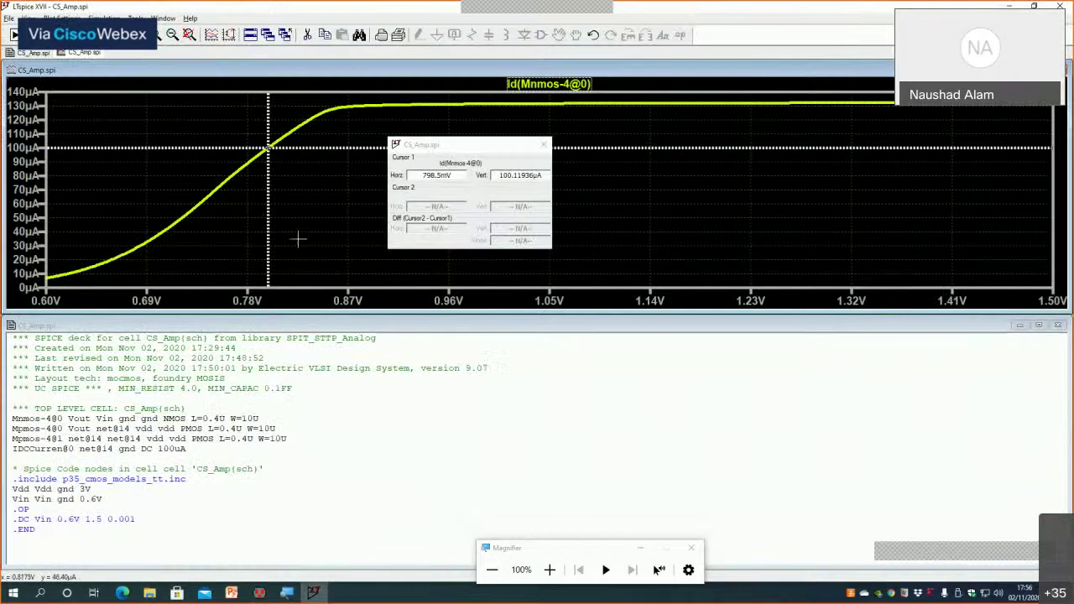
{"action": "left_click", "coordinate": [543, 149]}
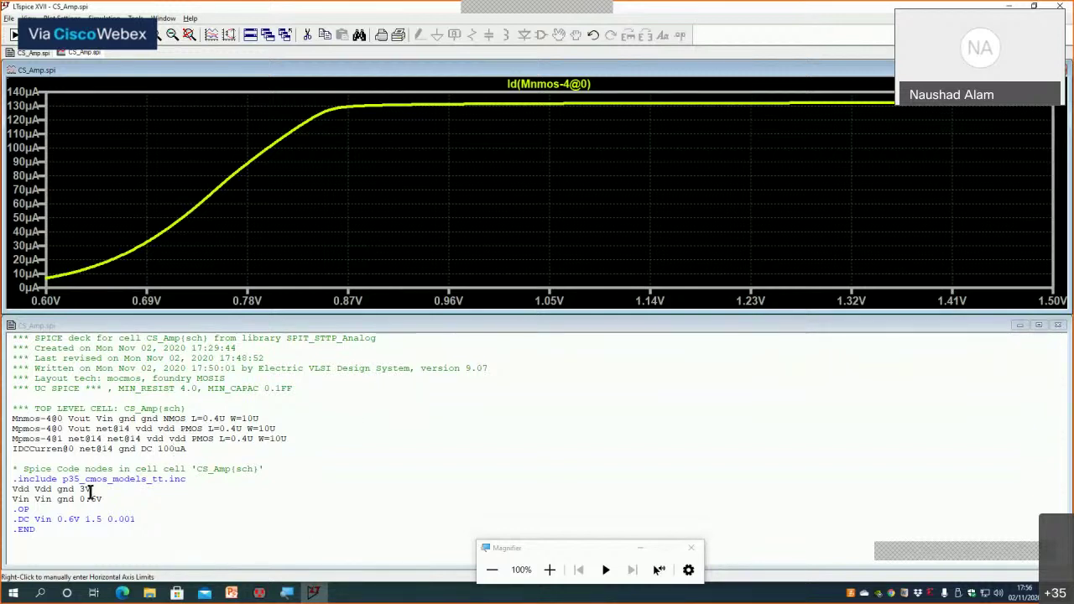
Rerun the simulation with the .DC sweep's end value set to 0.96 in the netlist, and return to the schematic in Electric
{"action": "left_click", "coordinate": [259, 593]}
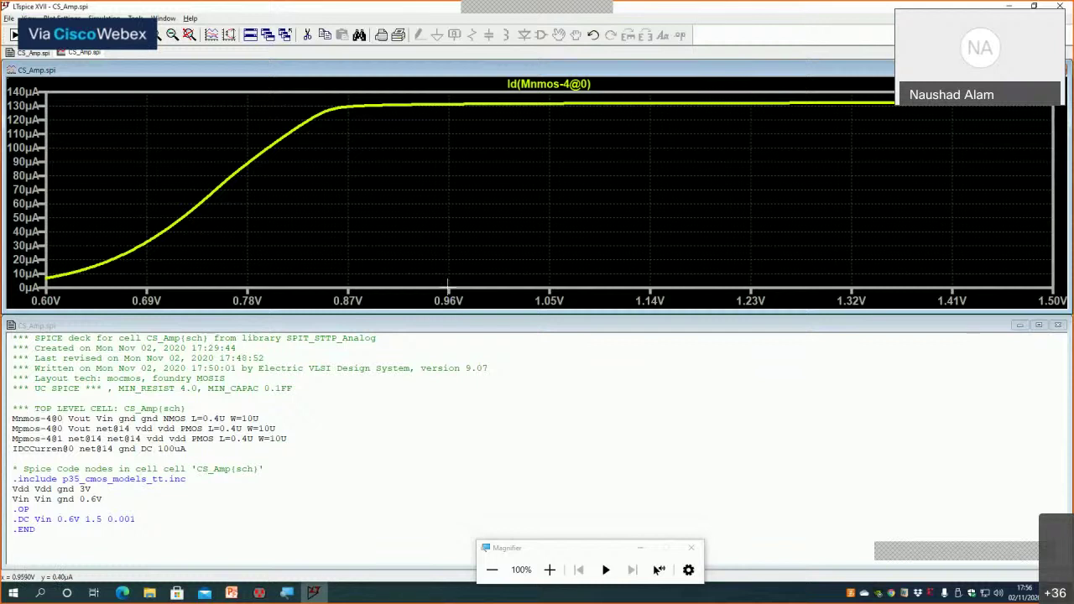
{"action": "left_click", "coordinate": [87, 519]}
{"action": "key", "text": "BackSpace"}
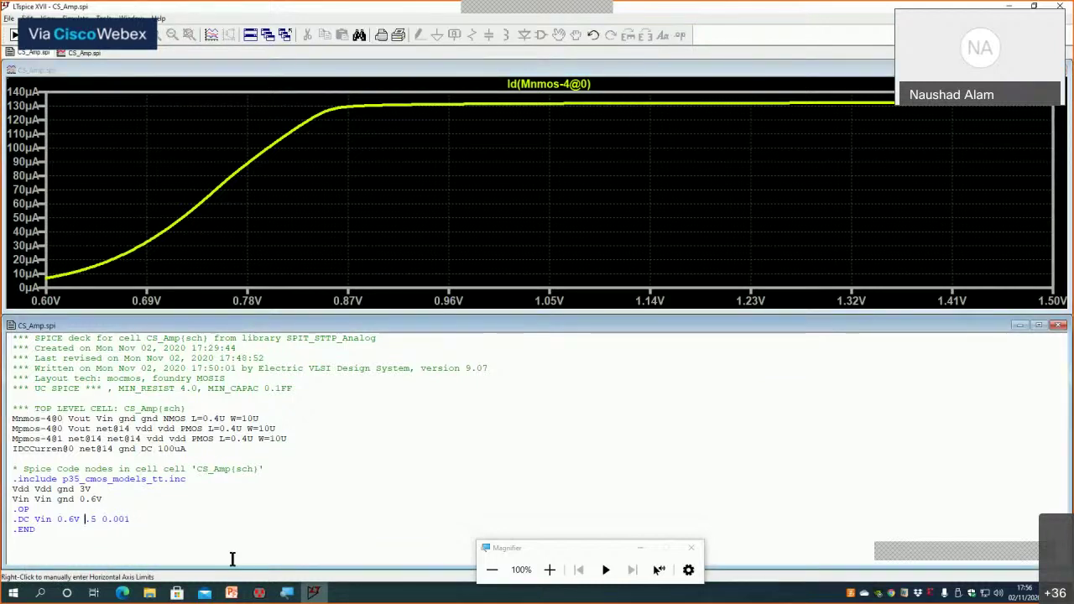
{"action": "type", "text": "0"}
{"action": "key", "text": "Right"}
{"action": "key", "text": "Delete"}
{"action": "type", "text": "96"}
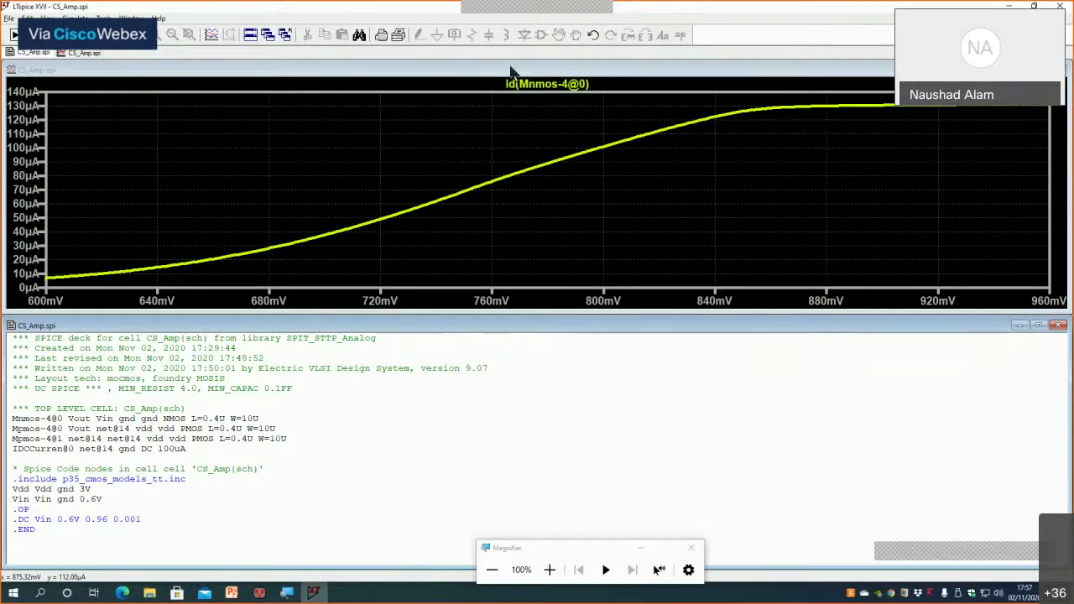
{"action": "left_click", "coordinate": [259, 593]}
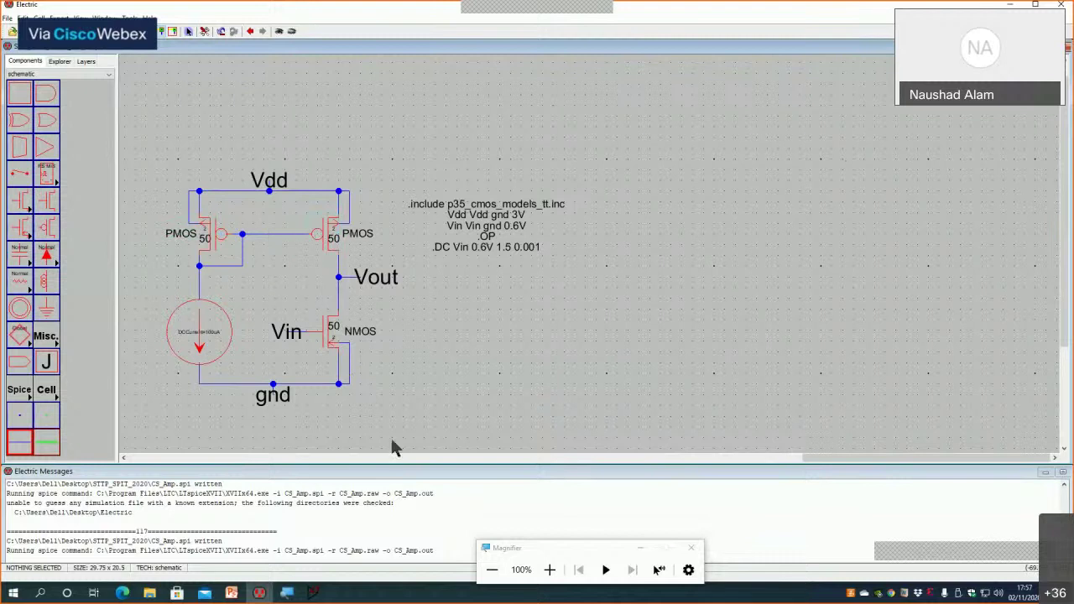
Return to LTspice, remove the Id(Mnmos-4@0) trace from the plot and plot V(vout) instead
{"action": "left_click", "coordinate": [313, 593]}
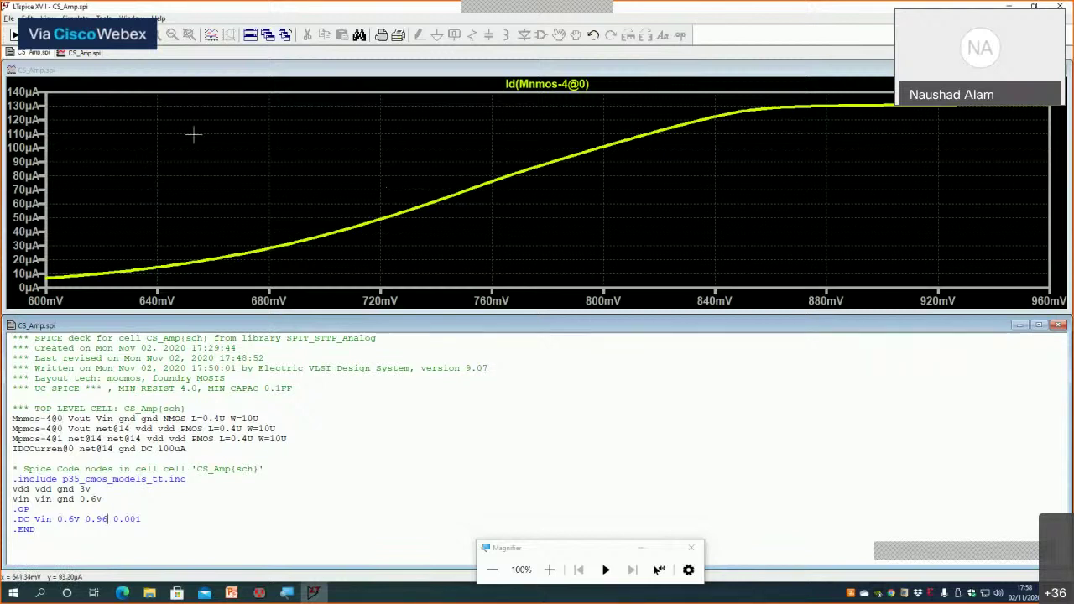
{"action": "left_click", "coordinate": [328, 76]}
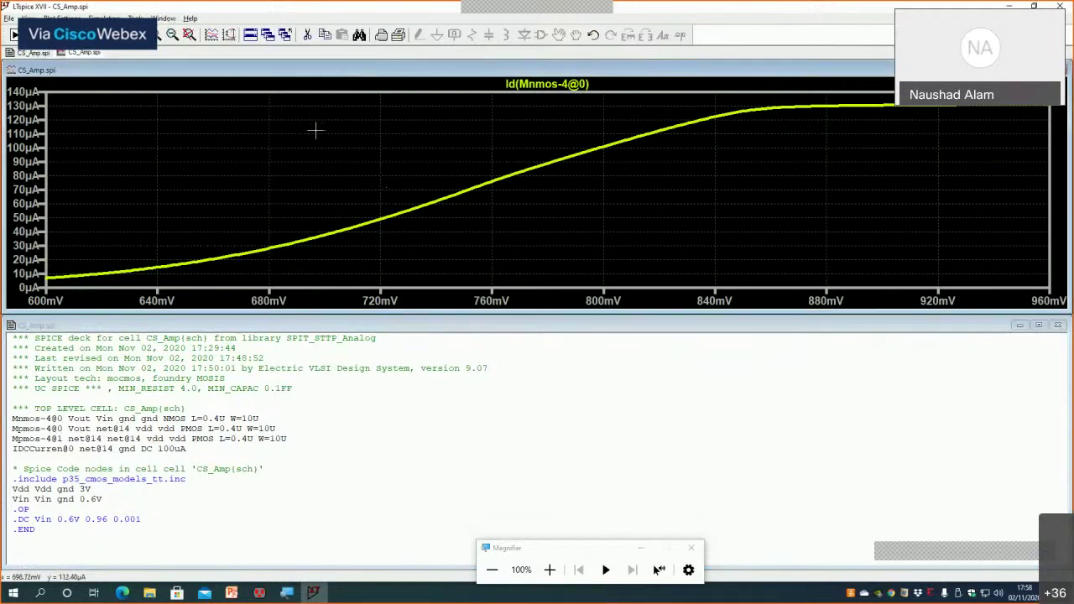
{"action": "left_click", "coordinate": [309, 38]}
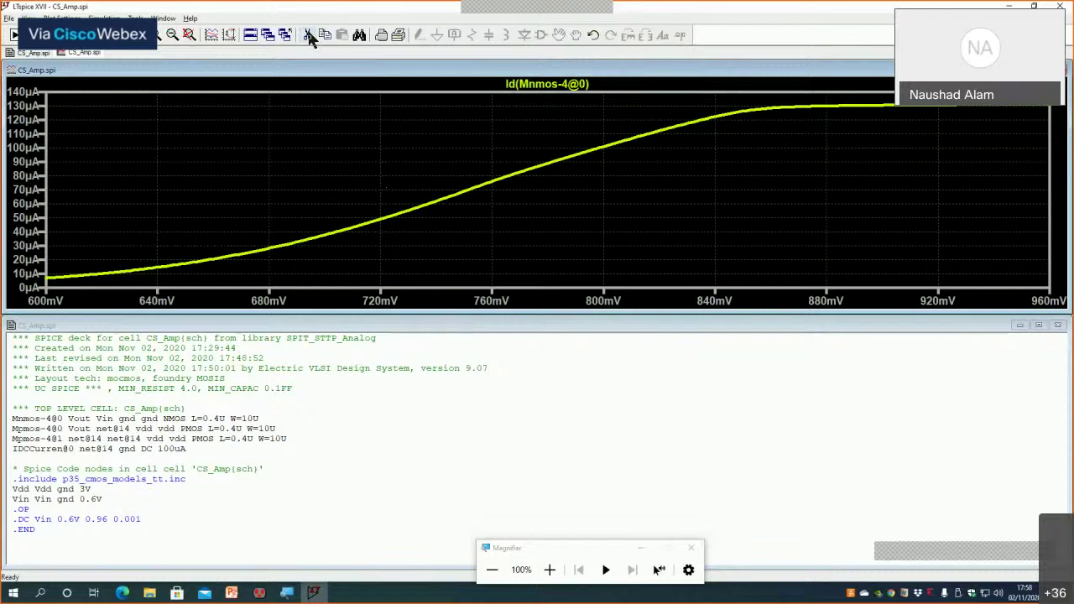
{"action": "left_click", "coordinate": [537, 88]}
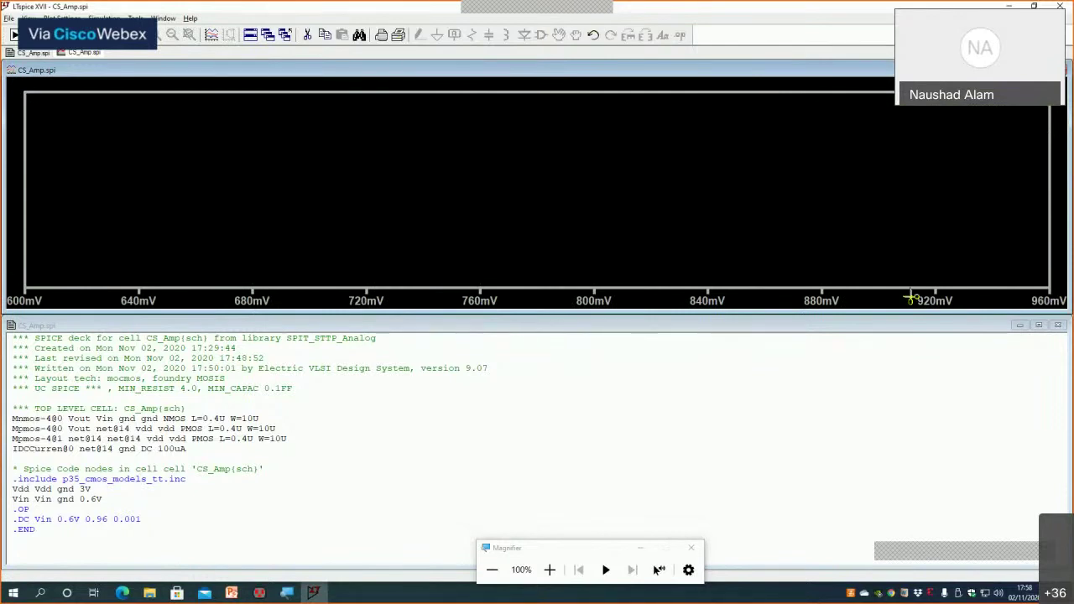
{"action": "left_click", "coordinate": [211, 37]}
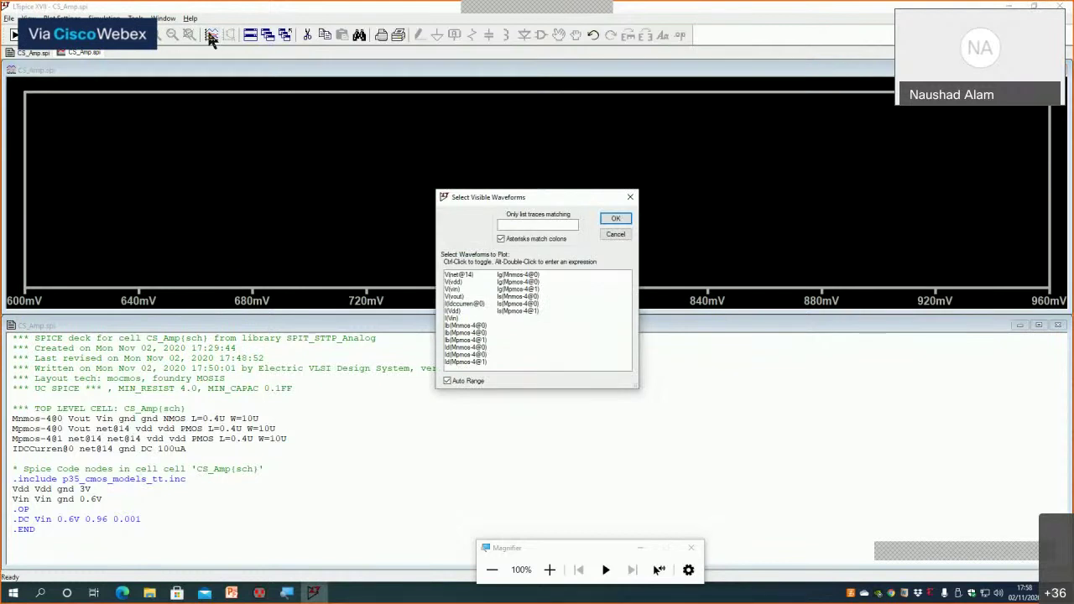
{"action": "double_click", "coordinate": [454, 296]}
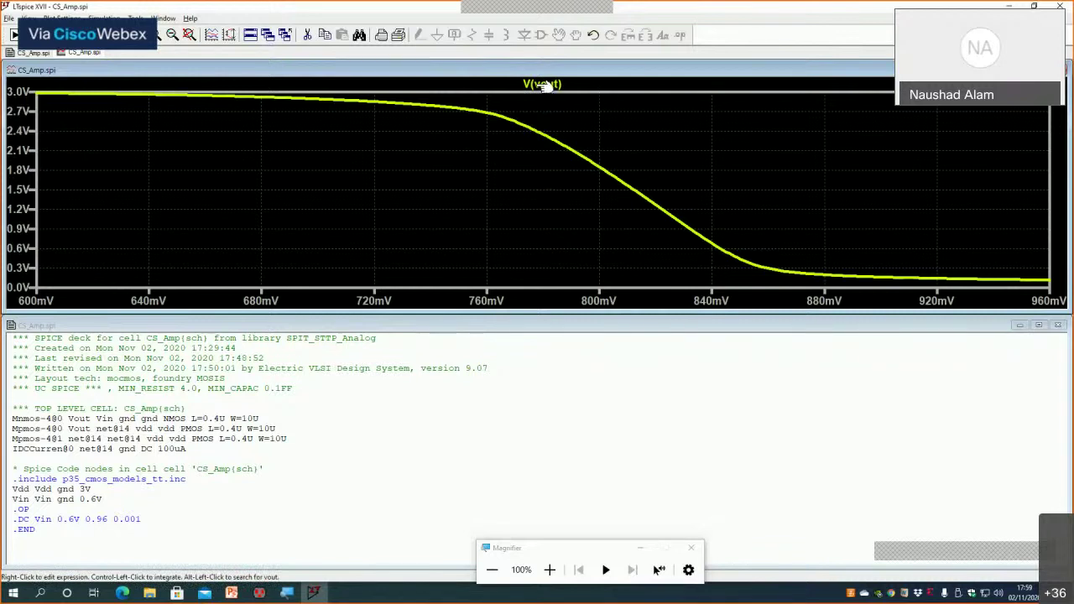
{"action": "right_click", "coordinate": [543, 86]}
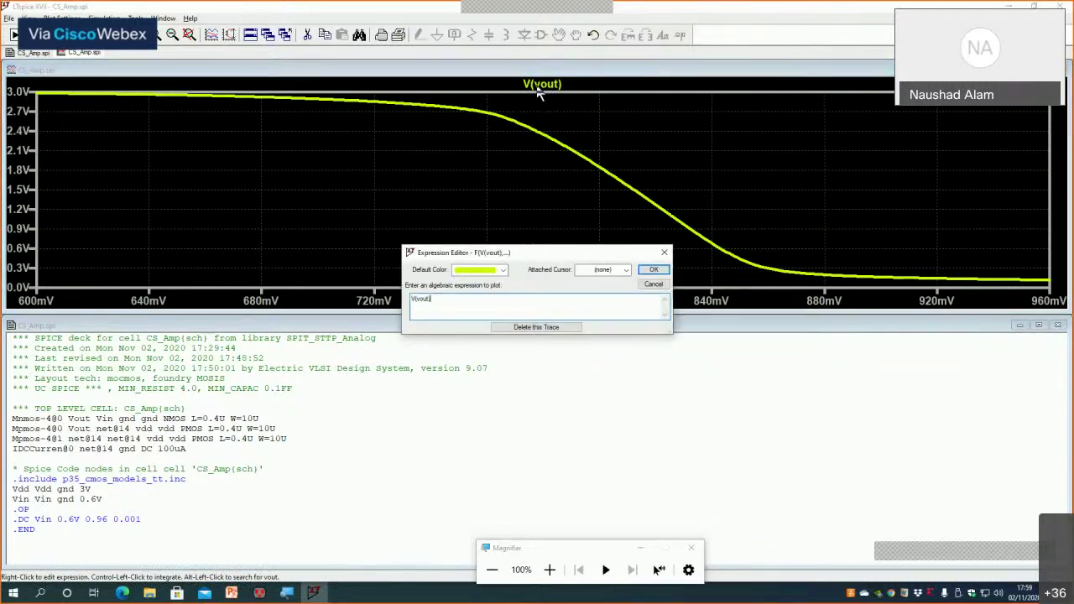
{"action": "left_click", "coordinate": [552, 574]}
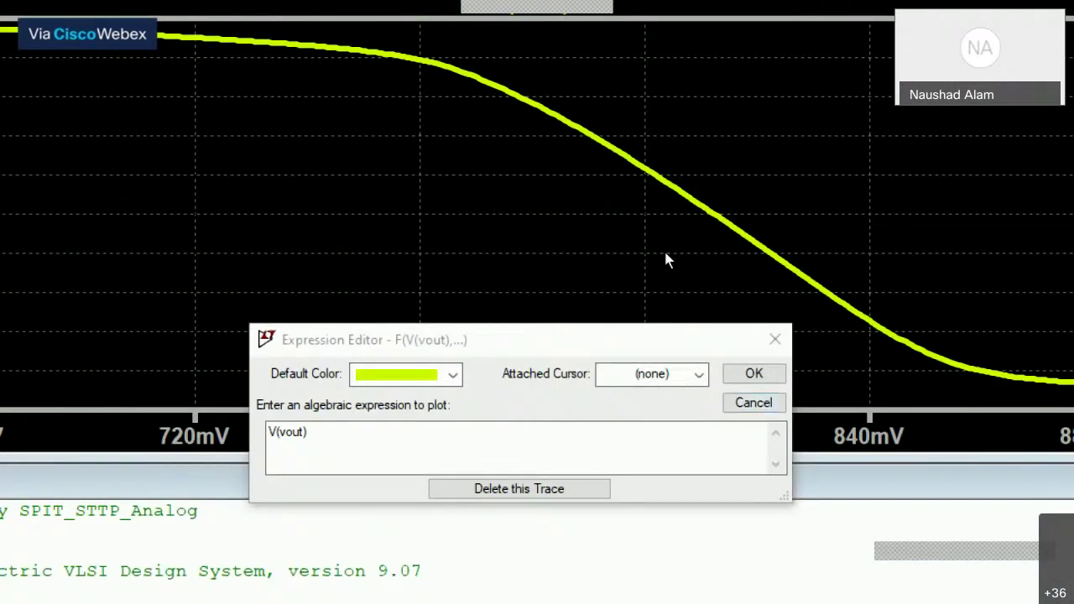
{"action": "key", "text": "Escape"}
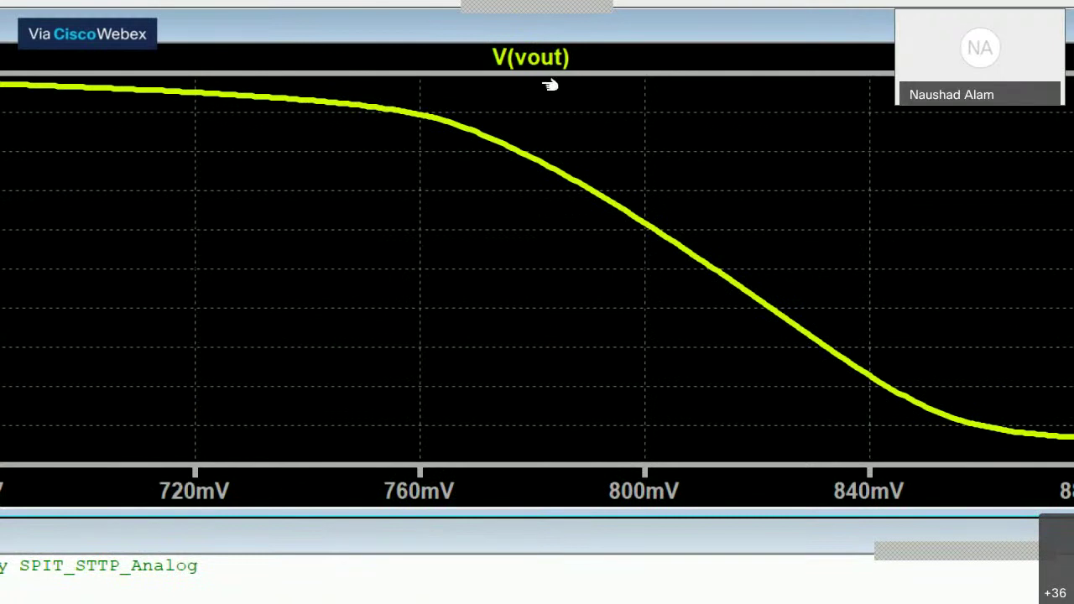
Change the V(vout) trace's expression to -d(V(vout)) to plot the amplifier's gain
{"action": "right_click", "coordinate": [545, 85]}
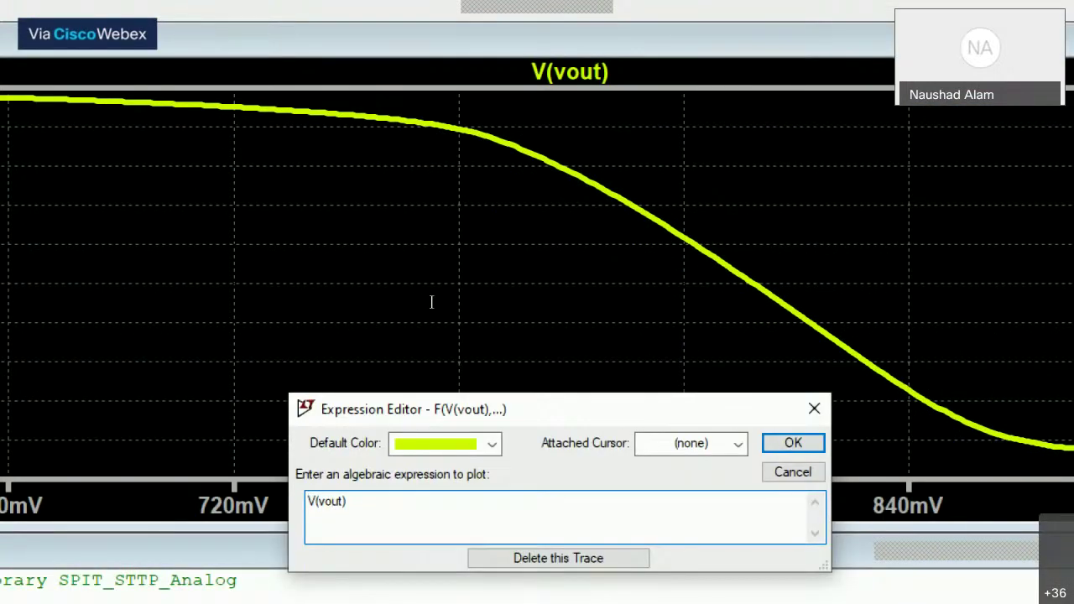
{"action": "type", "text": "-"}
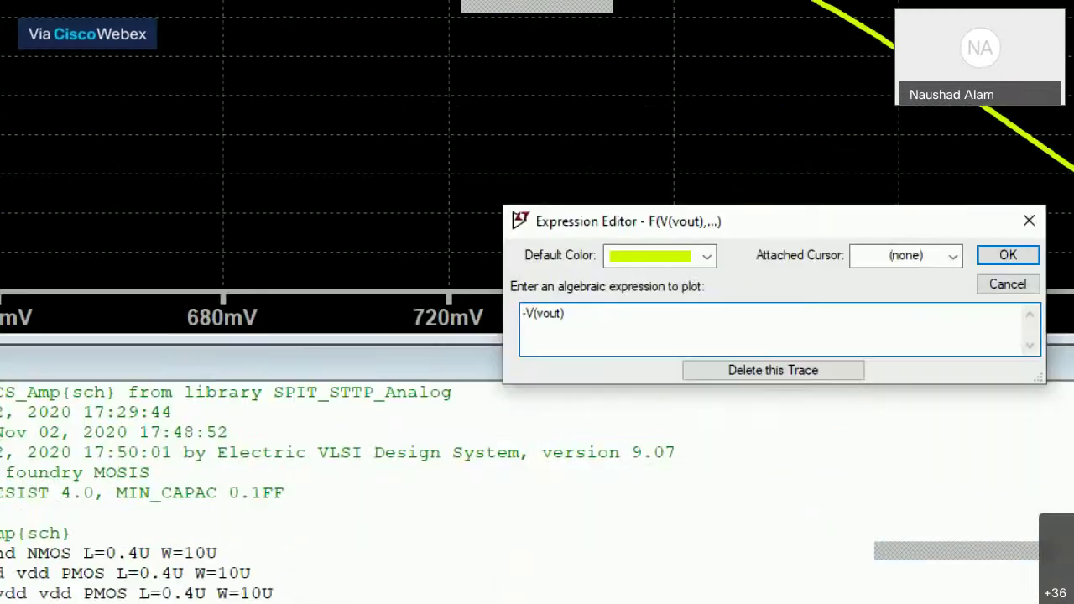
{"action": "type", "text": "d"}
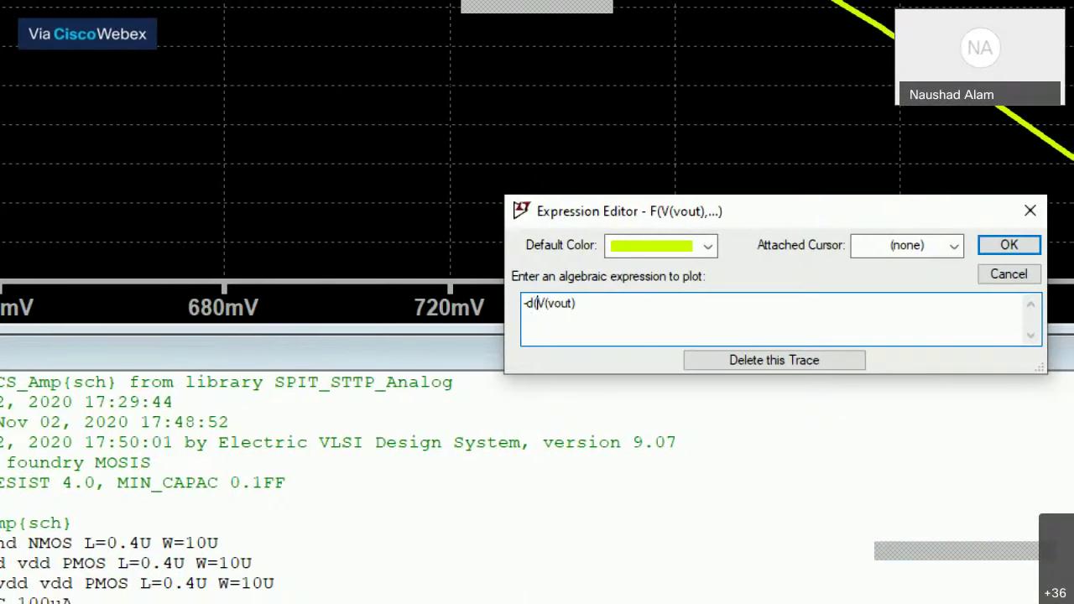
{"action": "type", "text": "("}
{"action": "key", "text": "End"}
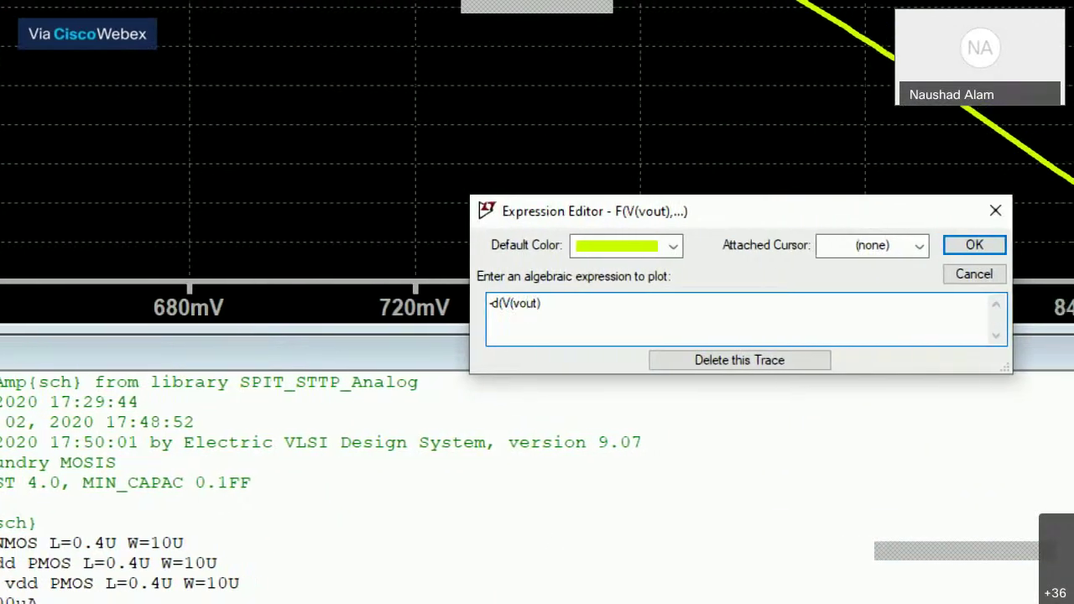
{"action": "type", "text": ")"}
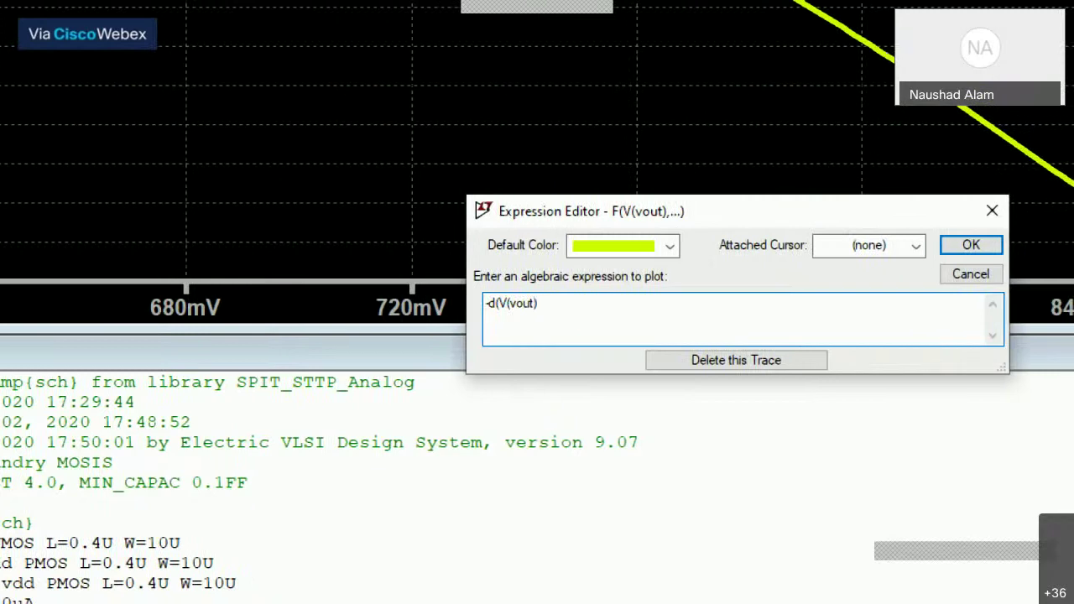
{"action": "type", "text": ")"}
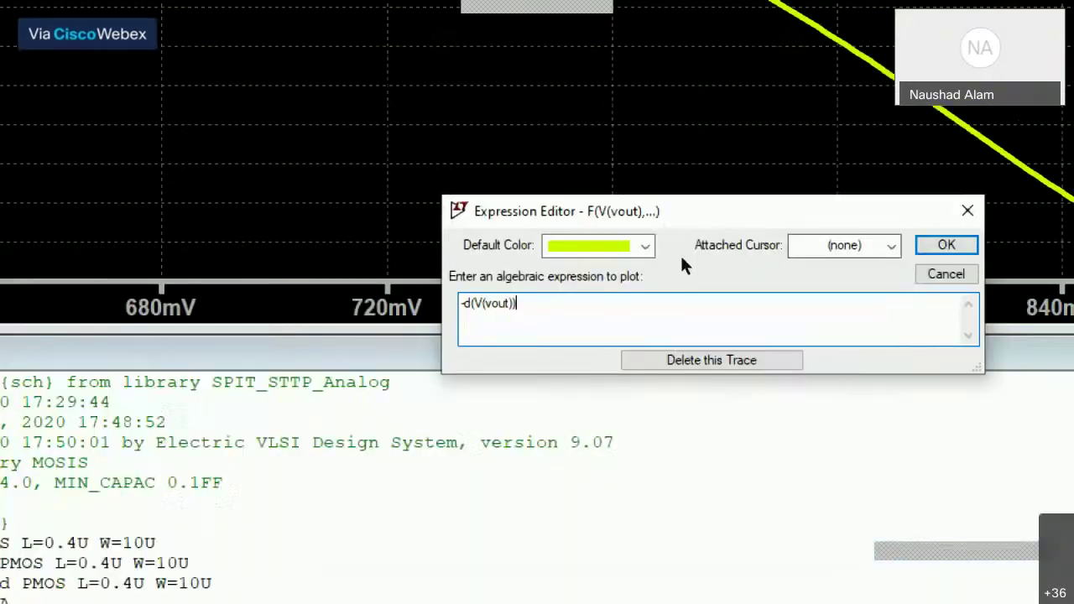
{"action": "key", "text": "Return"}
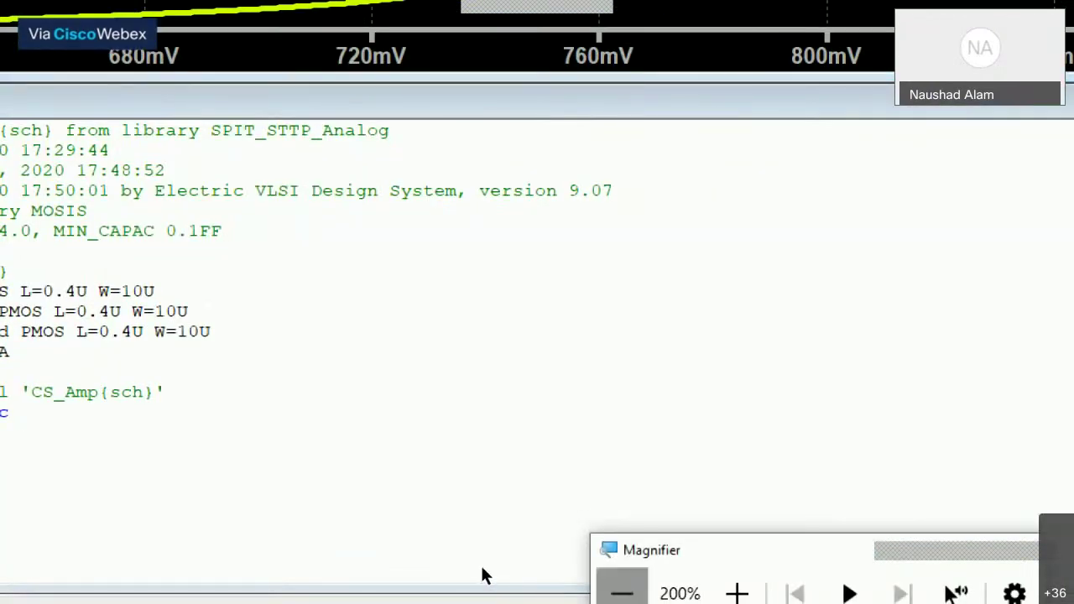
{"action": "key", "text": "super+minus"}
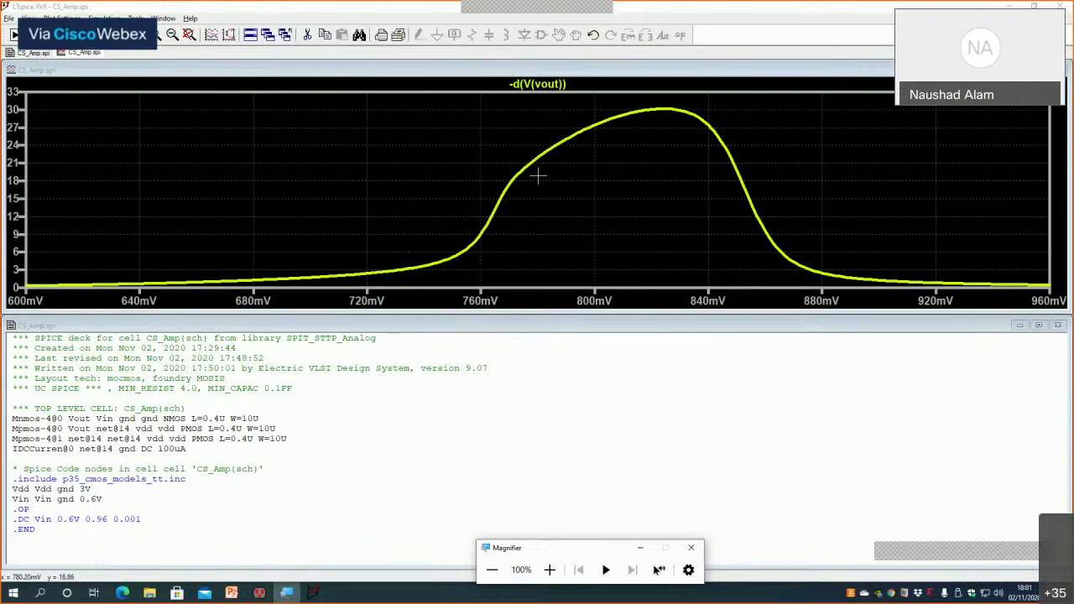
Attach a cursor to the -d(V(vout)) trace and move its readout window clear of the curve
{"action": "left_click", "coordinate": [547, 85]}
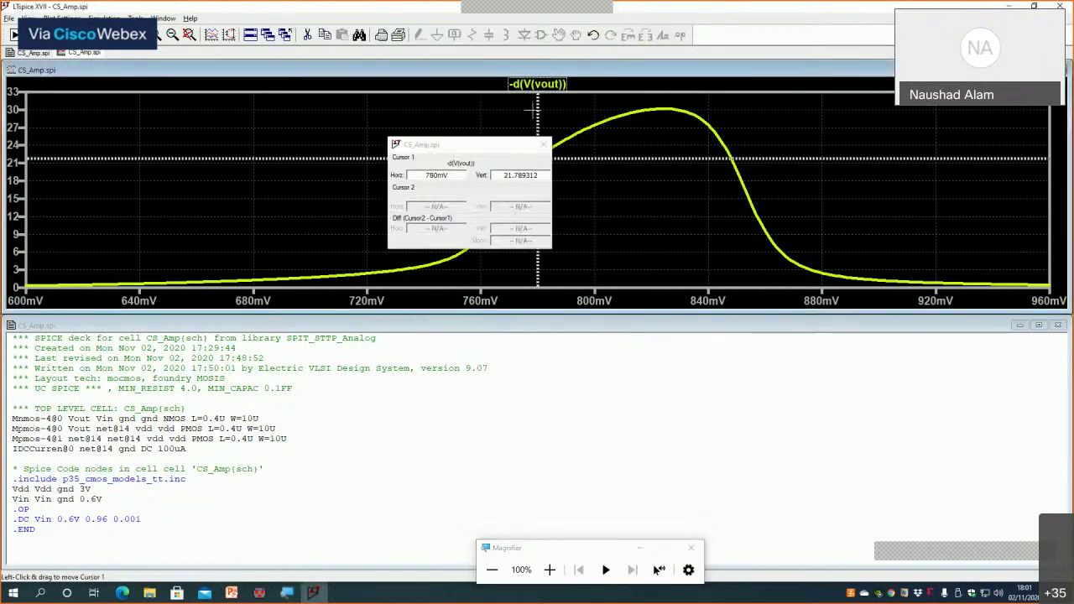
{"action": "left_click", "coordinate": [507, 141]}
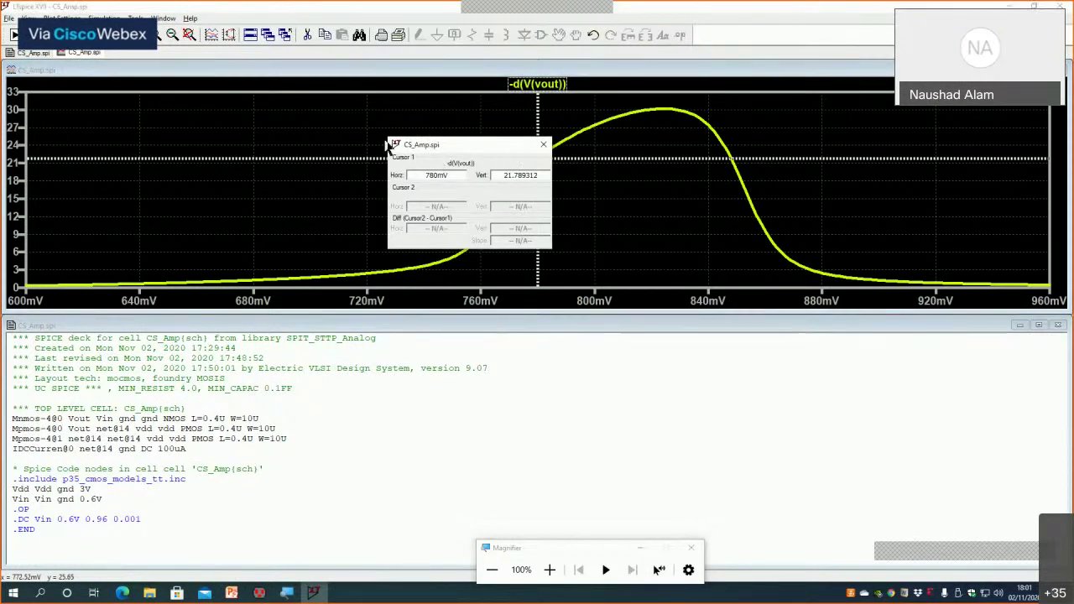
{"action": "left_click_drag", "start_coordinate": [506, 142], "coordinate": [382, 135]}
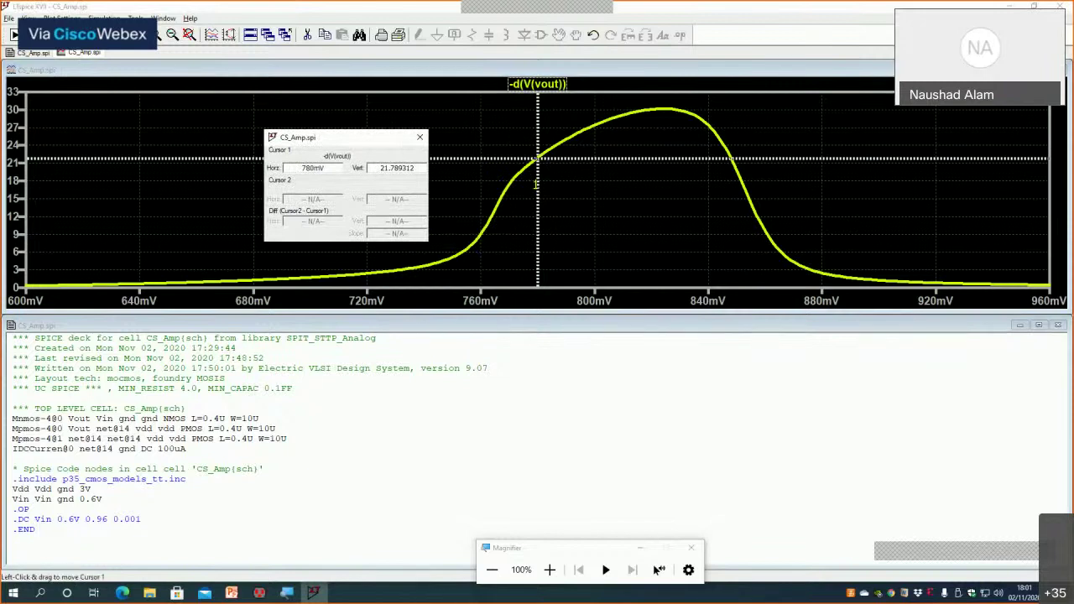
Move the cursor along the gain curve to about 798 mV, read the gain there and close the readout
{"action": "left_click", "coordinate": [537, 183]}
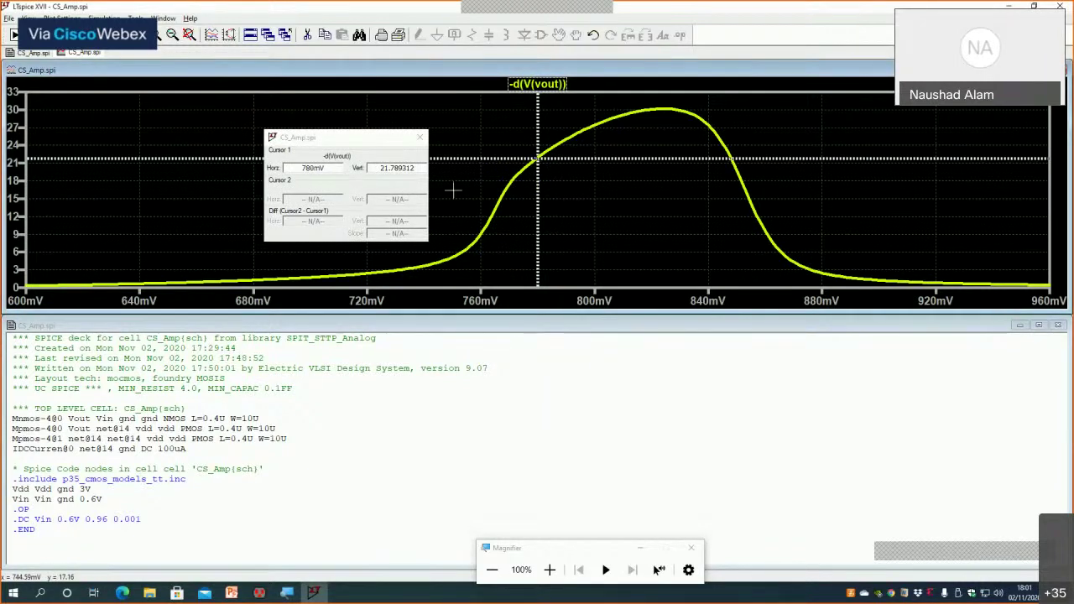
{"action": "left_click_drag", "start_coordinate": [538, 196], "coordinate": [569, 191]}
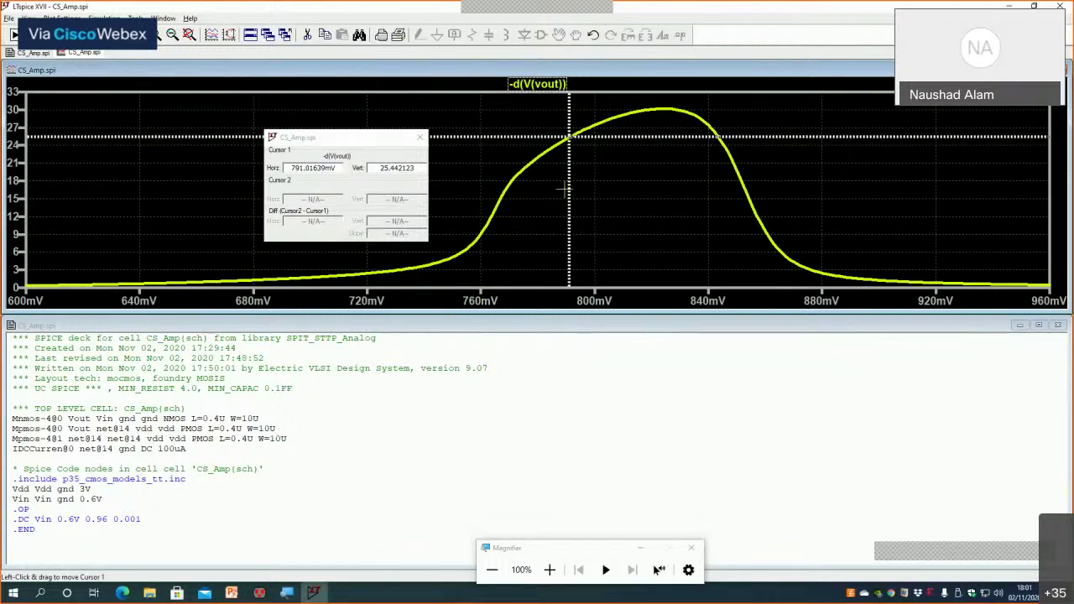
{"action": "left_click_drag", "start_coordinate": [569, 188], "coordinate": [589, 174]}
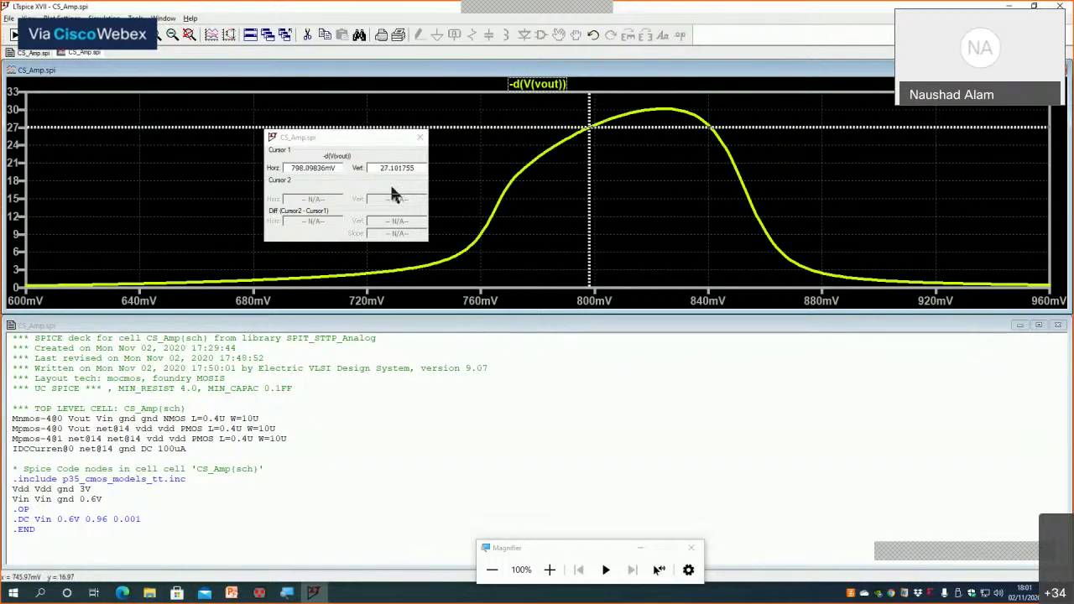
{"action": "left_click_drag", "start_coordinate": [291, 169], "coordinate": [334, 168]}
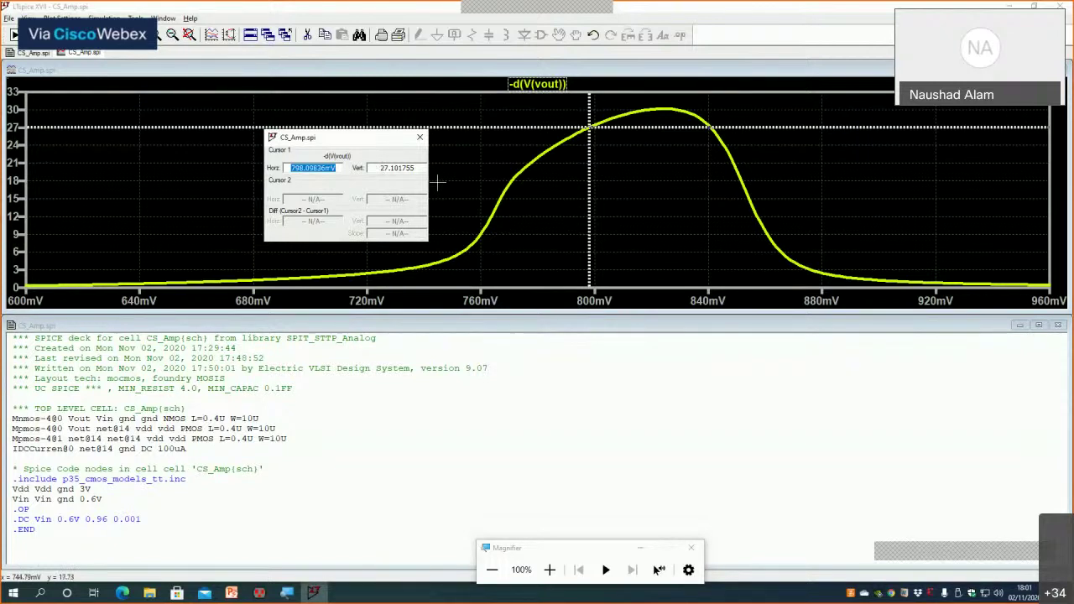
{"action": "left_click", "coordinate": [420, 137]}
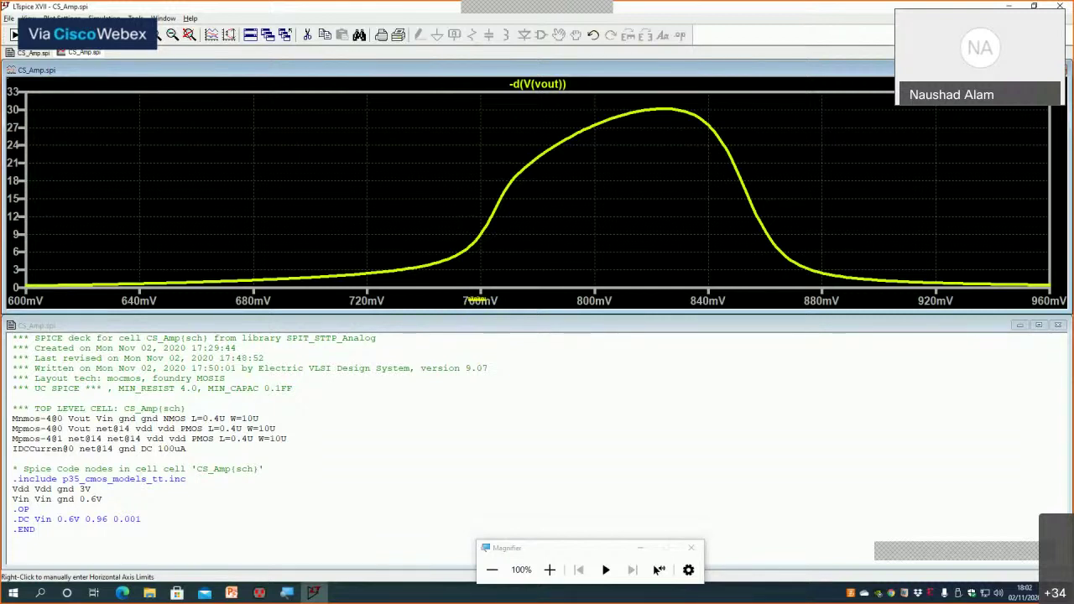
Set the quantity plotted on the horizontal axis to V(Vout)
{"action": "right_click", "coordinate": [475, 298]}
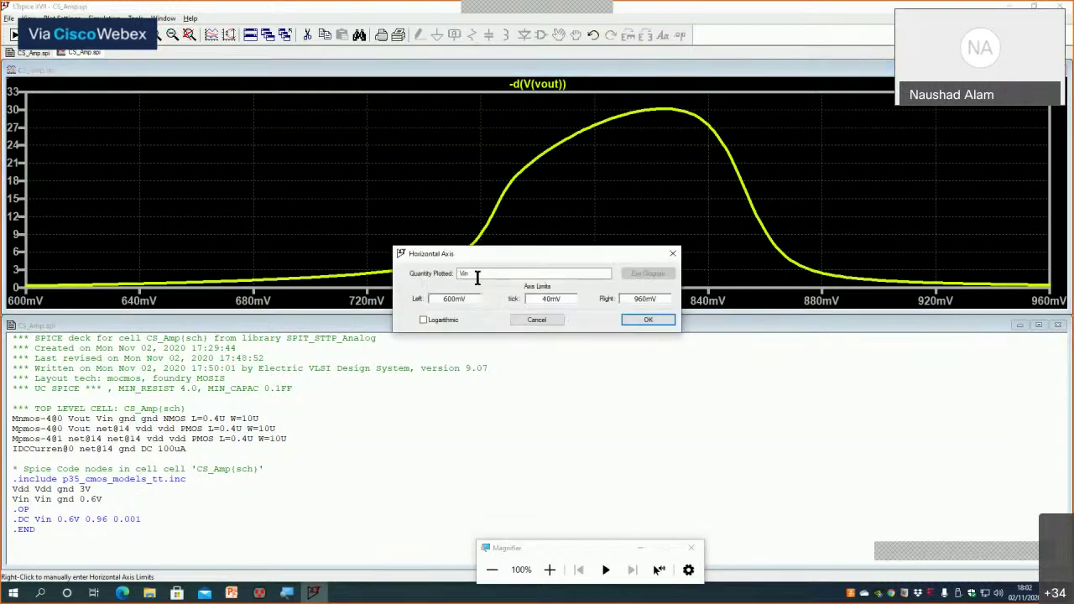
{"action": "left_click", "coordinate": [477, 274]}
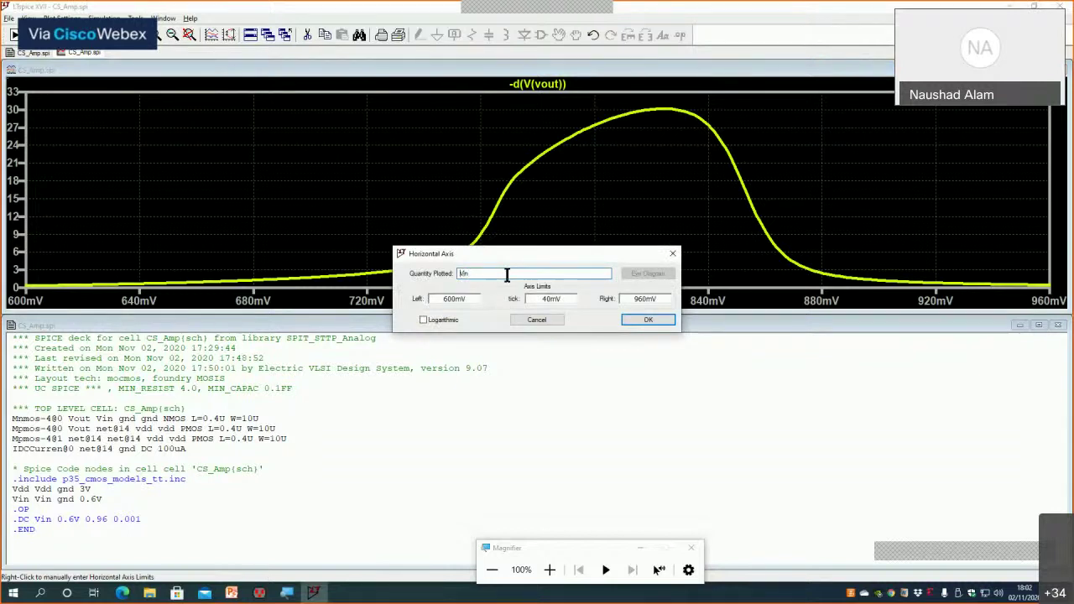
{"action": "type", "text": "V(Vo"}
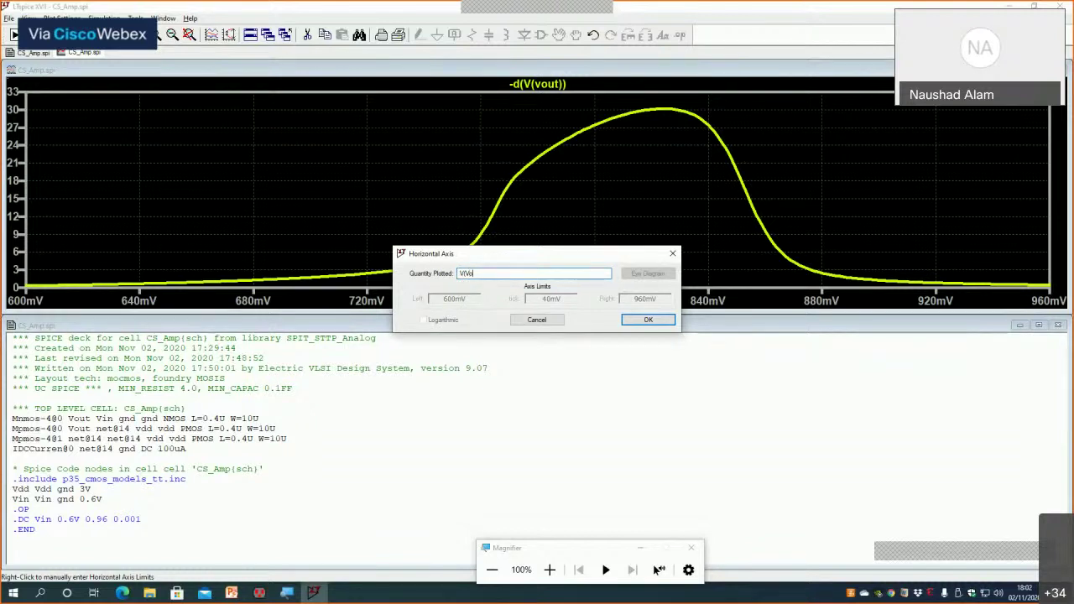
{"action": "type", "text": "ut)"}
{"action": "left_click", "coordinate": [641, 320]}
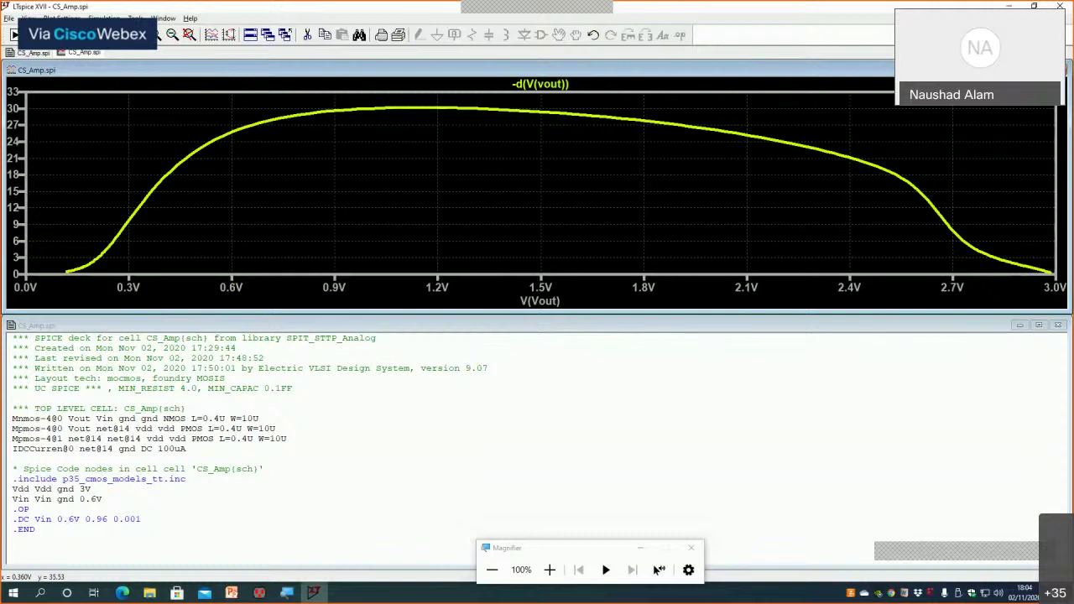
Open the SPICE error log of the CS_Amp simulation, read through it and close it
{"action": "left_click", "coordinate": [31, 18]}
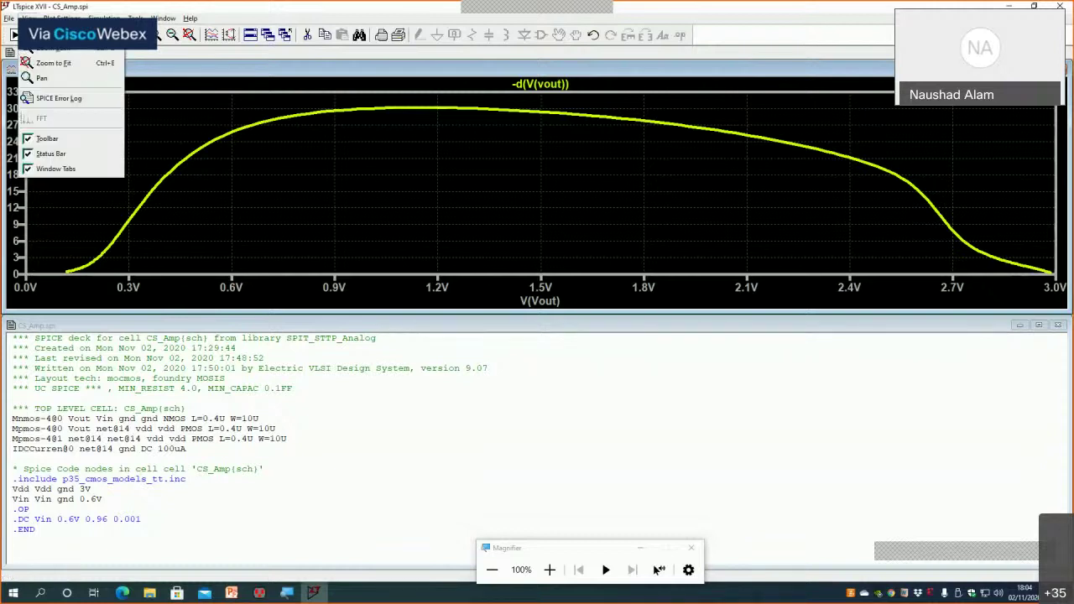
{"action": "mouse_move", "coordinate": [61, 17]}
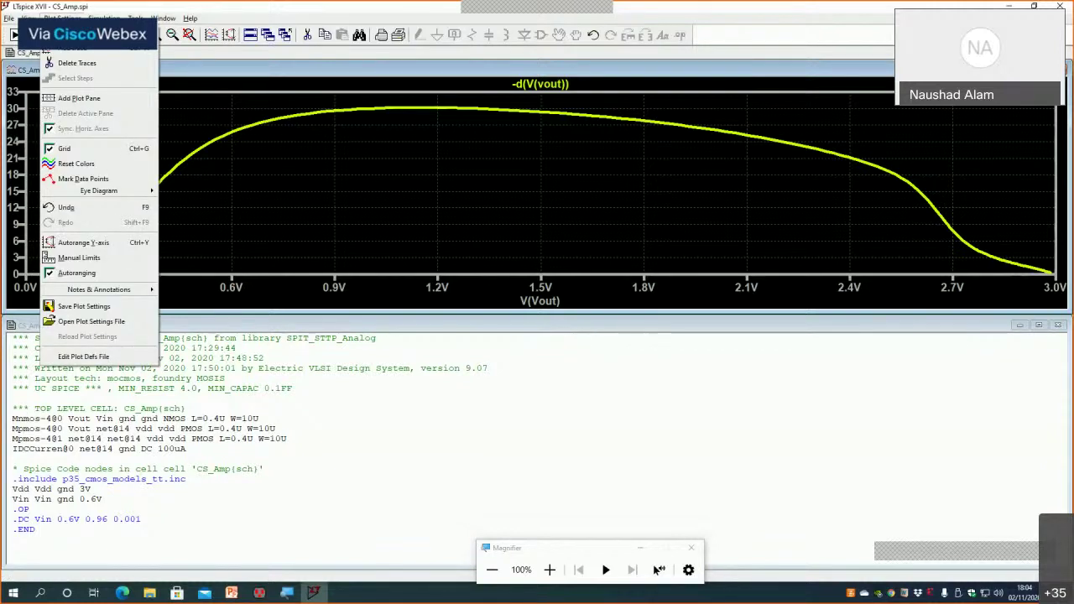
{"action": "mouse_move", "coordinate": [104, 17]}
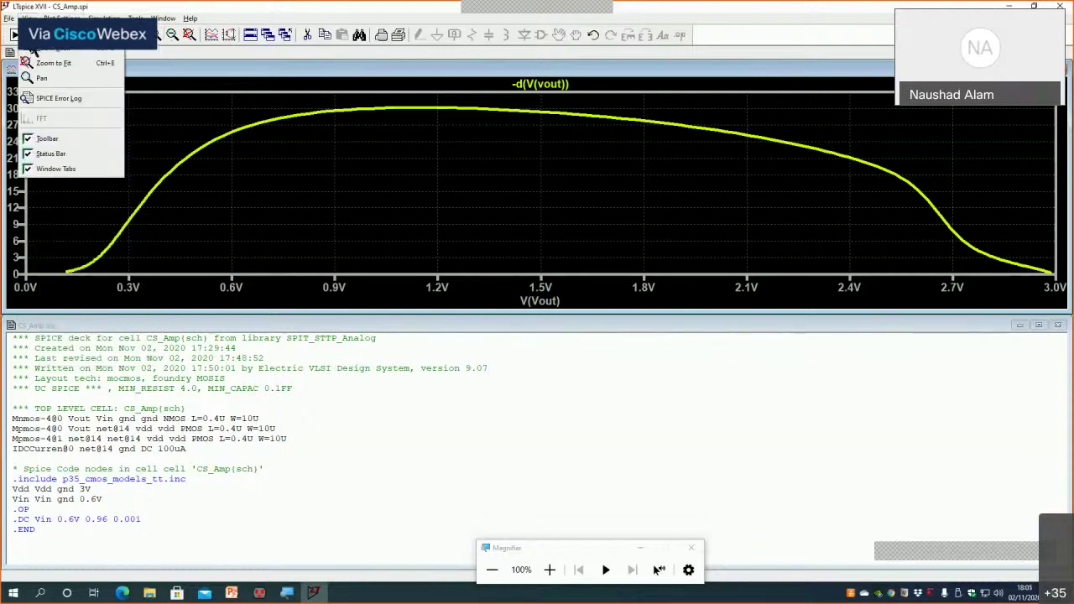
{"action": "left_click", "coordinate": [50, 98]}
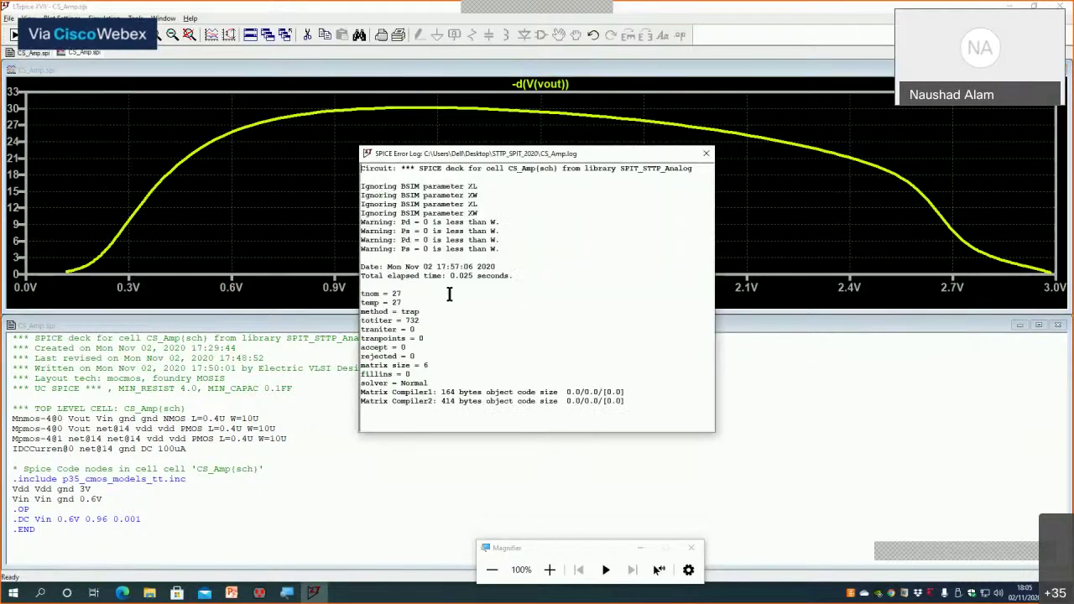
{"action": "left_click", "coordinate": [707, 156]}
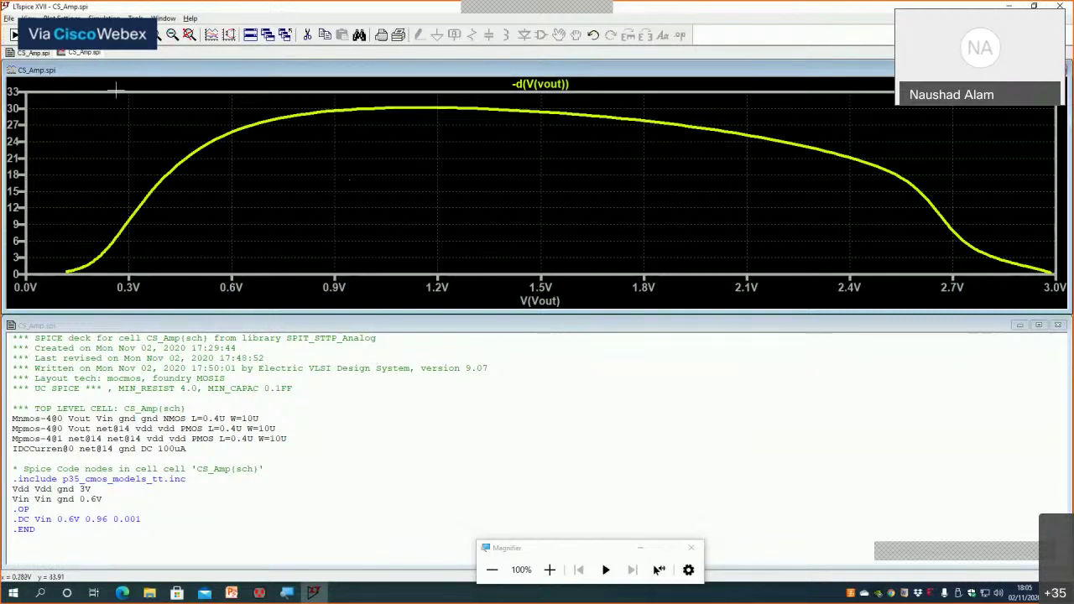
Exit LTspice and, in Electric's SPICE code for CS_Amp, set the Vin source to 0.798V and comment out that line with an asterisk
{"action": "left_click", "coordinate": [9, 18]}
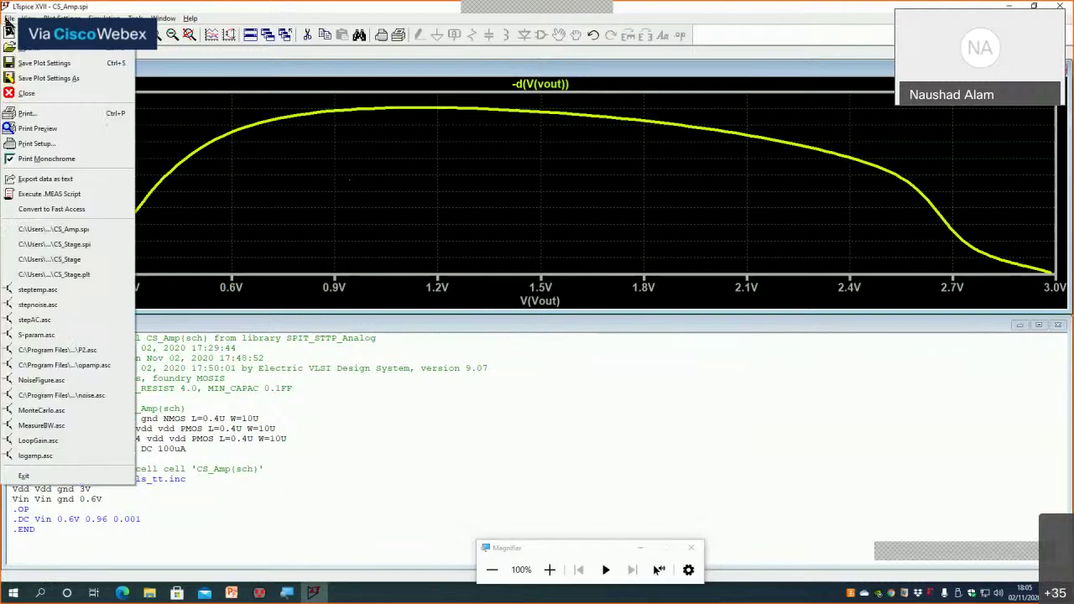
{"action": "left_click", "coordinate": [28, 477]}
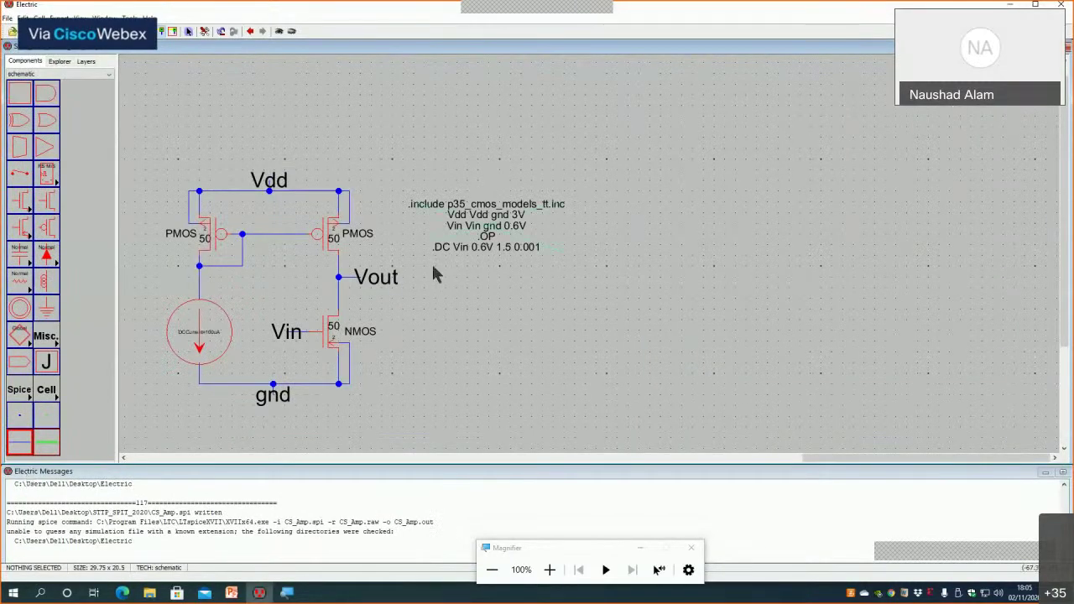
{"action": "double_click", "coordinate": [487, 233]}
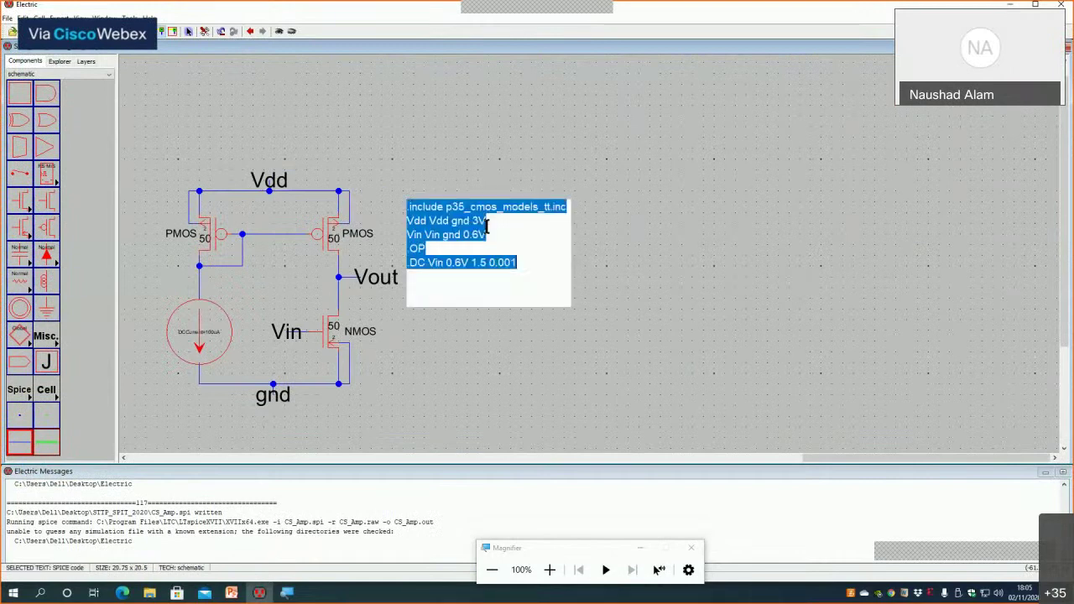
{"action": "left_click", "coordinate": [492, 234]}
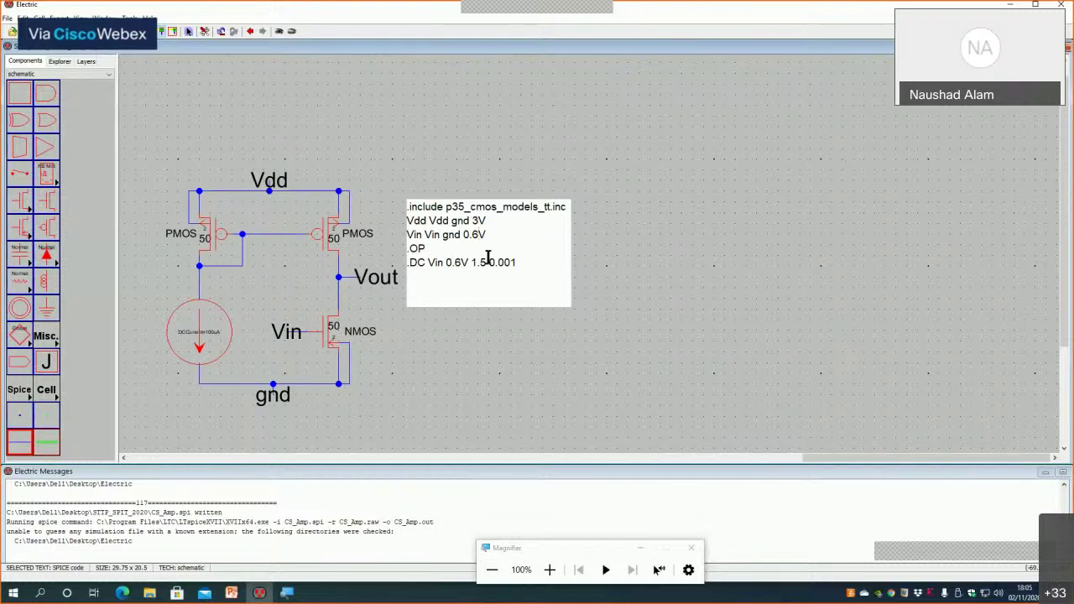
{"action": "key", "text": "BackSpace"}
{"action": "type", "text": "798"}
{"action": "key", "text": "Left"}
{"action": "type", "text": "*"}
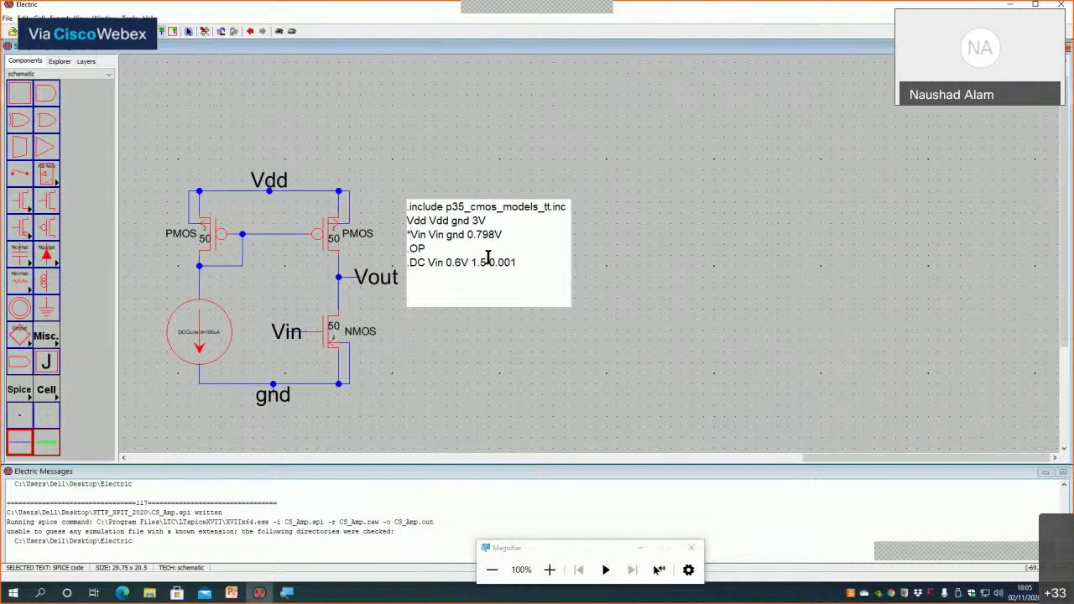
Add the line "Vin Vin gnd sine (0.798 10m 1k 0 0 0 2)" below the commented-out Vin source
{"action": "key", "text": "End"}
{"action": "key", "text": "Left"}
{"action": "key", "text": "Return"}
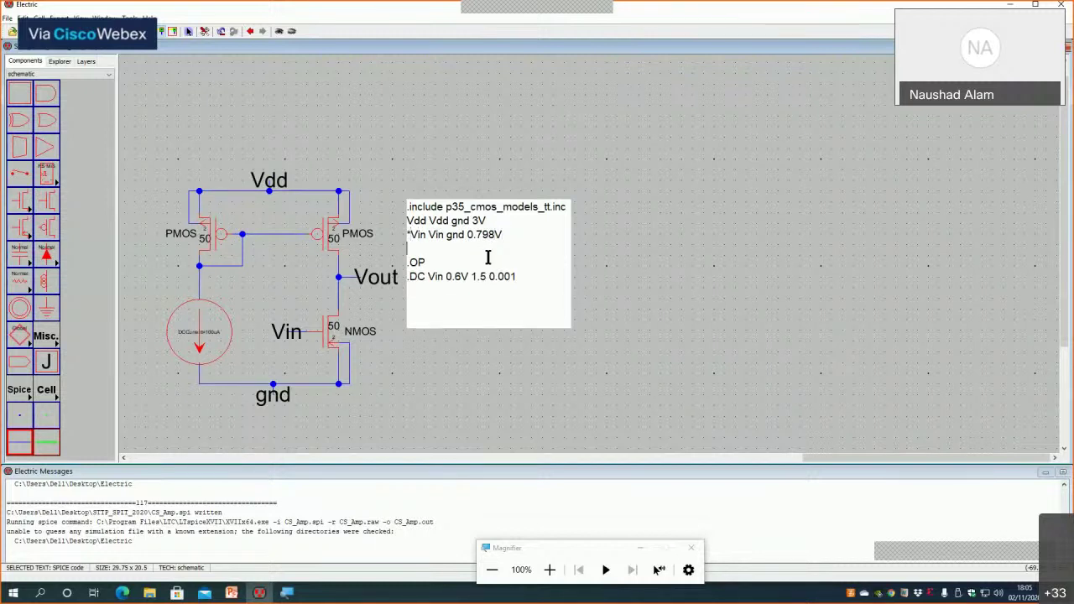
{"action": "type", "text": "Vin Vin gnd"}
{"action": "left_click", "coordinate": [549, 569]}
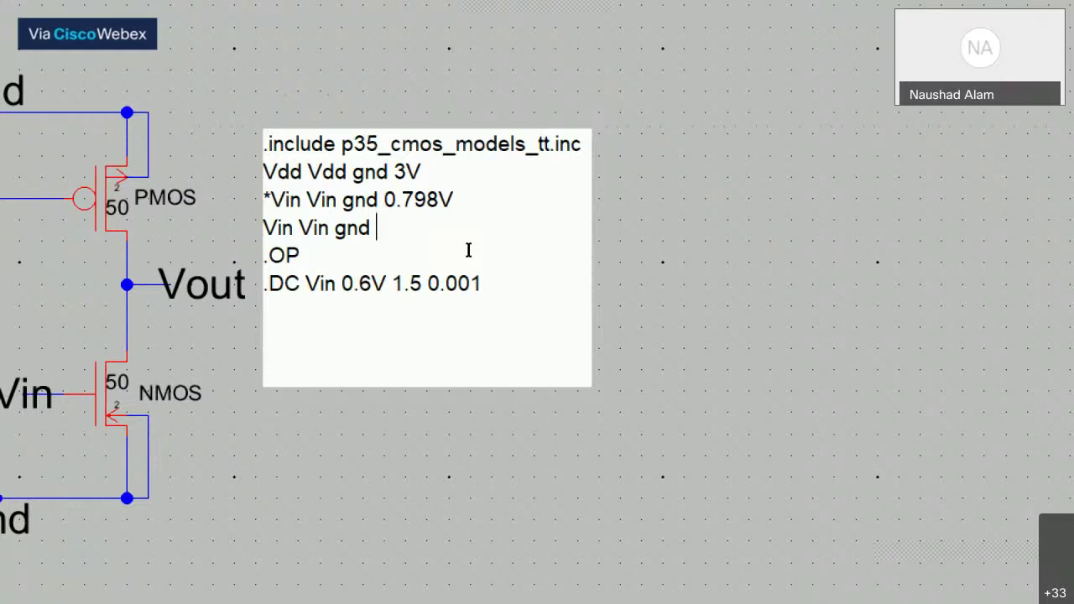
{"action": "type", "text": "sine ()"}
{"action": "key", "text": "Left"}
{"action": "type", "text": "0."}
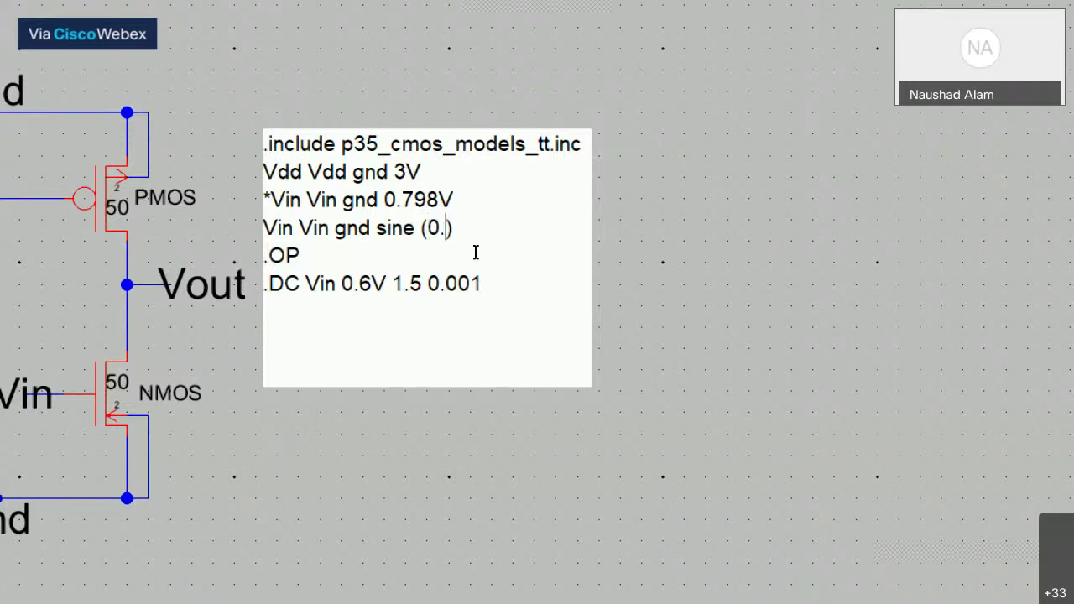
{"action": "type", "text": "798 10m "}
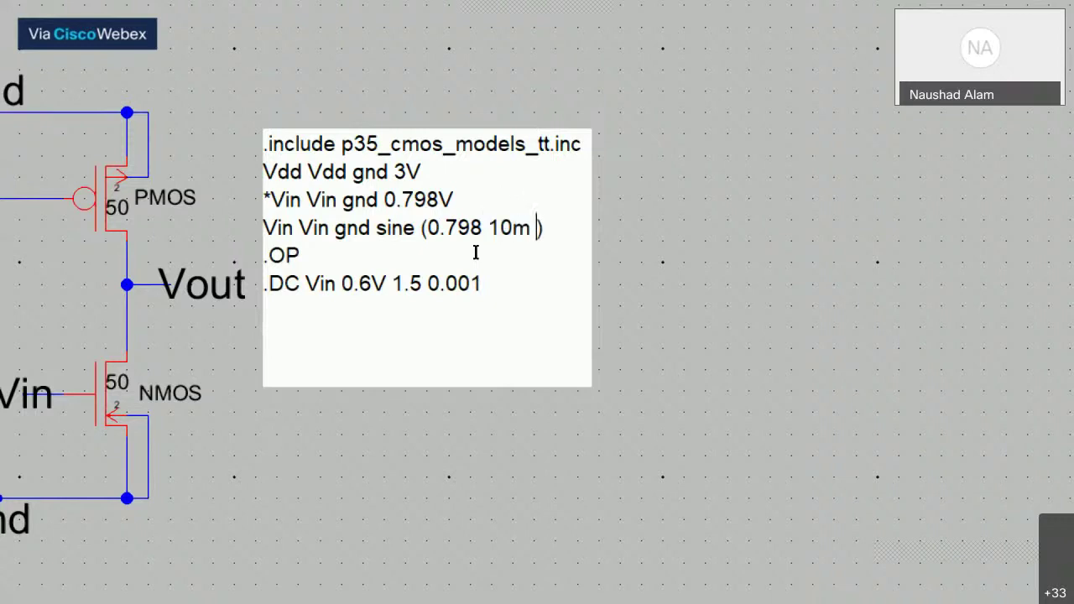
{"action": "type", "text": "1k 00"}
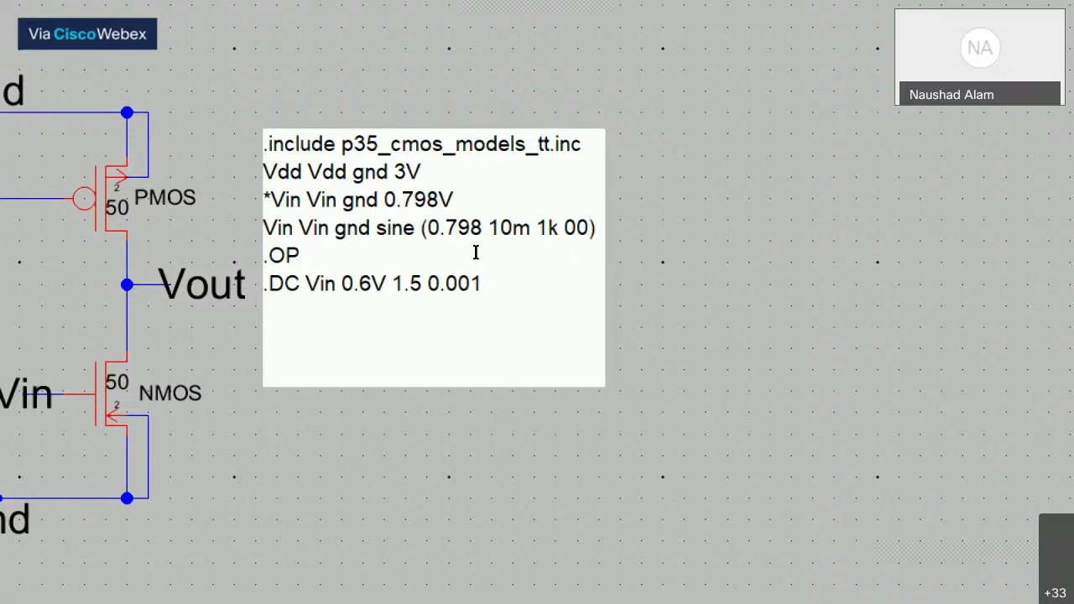
{"action": "key", "text": "BackSpace"}
{"action": "type", "text": "0 0"}
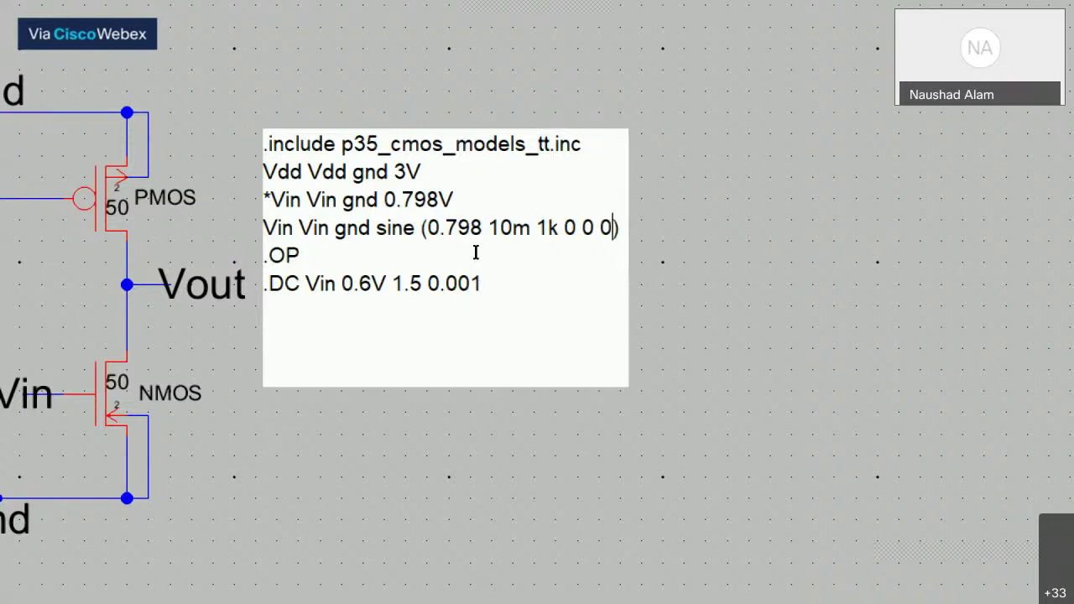
{"action": "type", "text": " 2"}
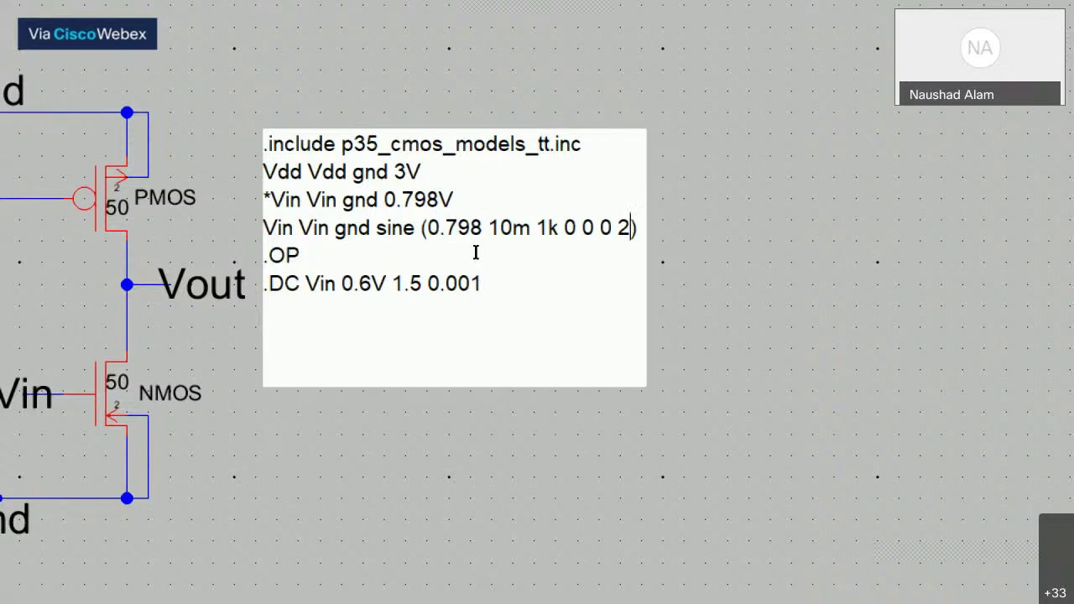
Comment out the .DC sweep line of the SPICE code with an asterisk
{"action": "key", "text": "End"}
{"action": "key", "text": "Down"}
{"action": "key", "text": "Down"}
{"action": "key", "text": "Left"}
{"action": "key", "text": "Left"}
{"action": "key", "text": "Left"}
{"action": "key", "text": "Left"}
{"action": "key", "text": "Left"}
{"action": "key", "text": "Left"}
{"action": "key", "text": "Left"}
{"action": "key", "text": "Left"}
{"action": "key", "text": "Left"}
{"action": "key", "text": "Left"}
{"action": "key", "text": "Left"}
{"action": "key", "text": "Left"}
{"action": "key", "text": "Left"}
{"action": "key", "text": "Left"}
{"action": "key", "text": "Left"}
{"action": "key", "text": "Left"}
{"action": "key", "text": "Left"}
{"action": "key", "text": "Left"}
{"action": "key", "text": "Left"}
{"action": "key", "text": "Left"}
{"action": "key", "text": "Left"}
{"action": "key", "text": "Left"}
{"action": "key", "text": "Left"}
{"action": "type", "text": "*"}
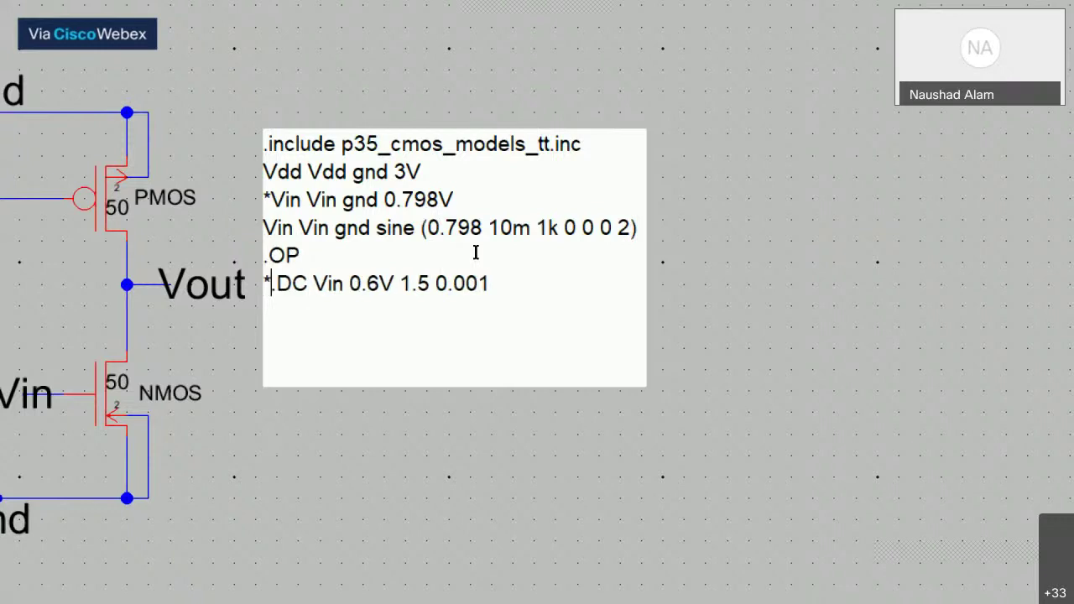
Add the transient analysis line ".tran 2m" below the .DC line and finish editing the SPICE code
{"action": "key", "text": "Right"}
{"action": "key", "text": "Right"}
{"action": "key", "text": "Right"}
{"action": "key", "text": "Right"}
{"action": "key", "text": "Right"}
{"action": "key", "text": "Right"}
{"action": "key", "text": "Right"}
{"action": "key", "text": "Right"}
{"action": "key", "text": "Right"}
{"action": "key", "text": "Right"}
{"action": "key", "text": "Right"}
{"action": "key", "text": "Right"}
{"action": "key", "text": "Right"}
{"action": "key", "text": "Right"}
{"action": "key", "text": "Right"}
{"action": "key", "text": "Right"}
{"action": "key", "text": "Right"}
{"action": "key", "text": "Right"}
{"action": "key", "text": "Right"}
{"action": "key", "text": "Right"}
{"action": "key", "text": "Right"}
{"action": "key", "text": "Right"}
{"action": "key", "text": "Return"}
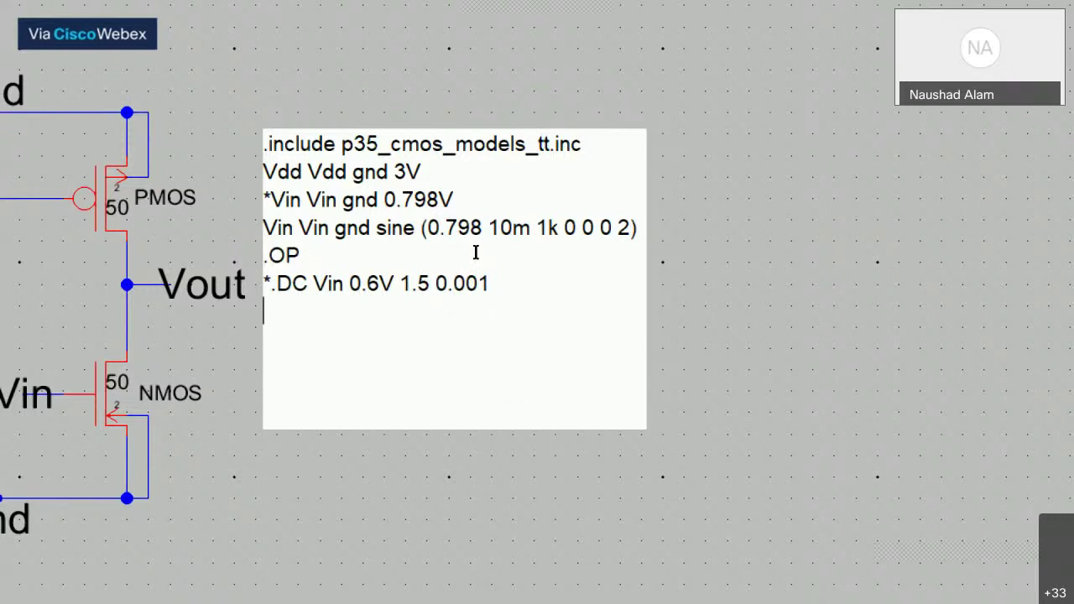
{"action": "type", "text": ".tran"}
{"action": "type", "text": "2m"}
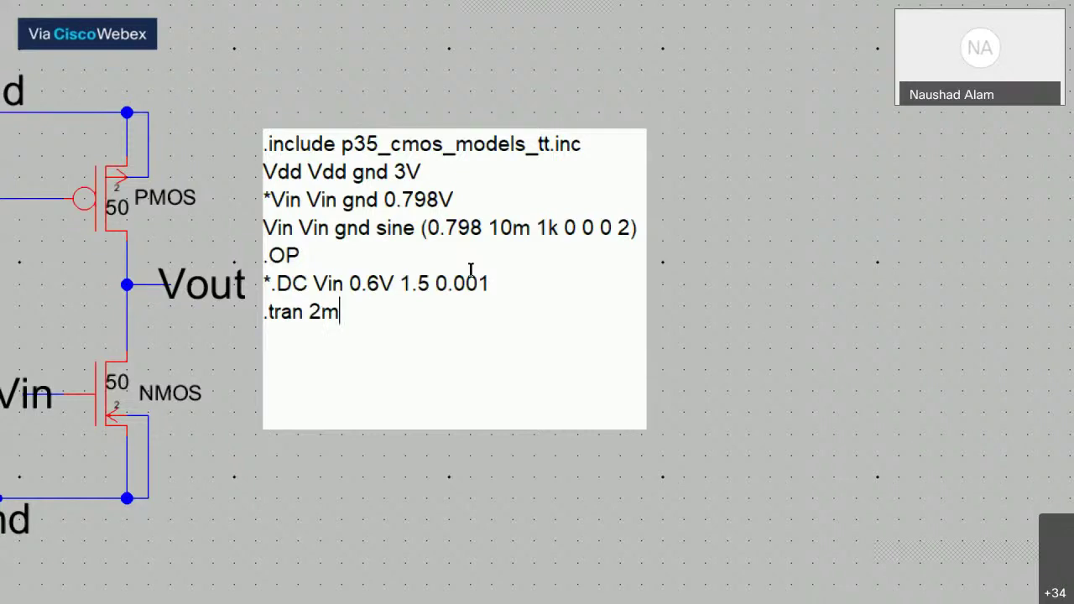
{"action": "key", "text": "Return"}
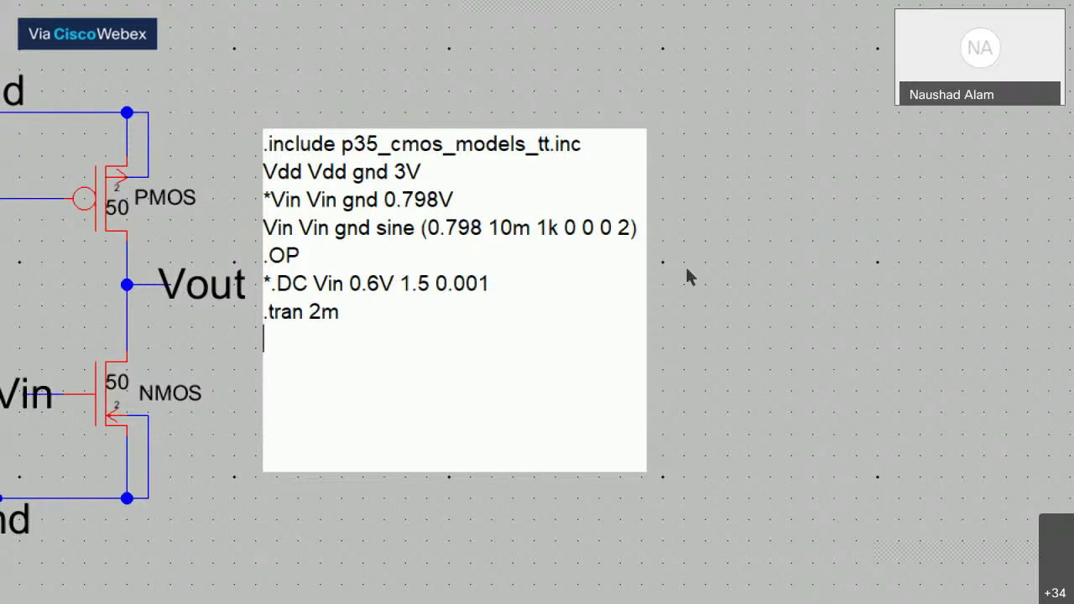
{"action": "key", "text": "ctrl+Return"}
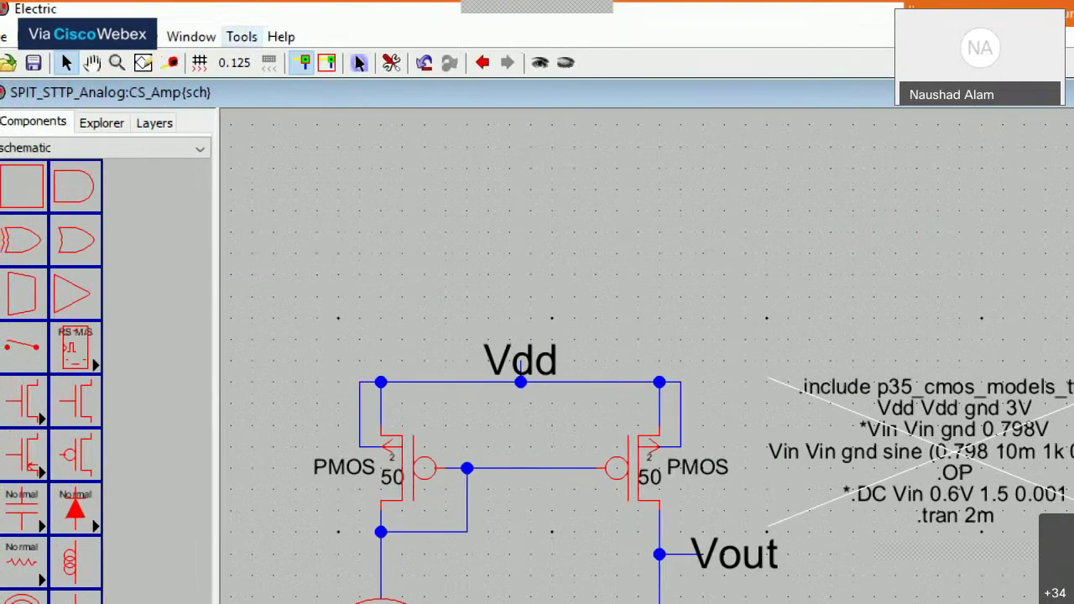
Write the SPICE deck for CS_Amp and run the transient simulation in LTspice
{"action": "left_click", "coordinate": [242, 36]}
{"action": "mouse_move", "coordinate": [312, 112]}
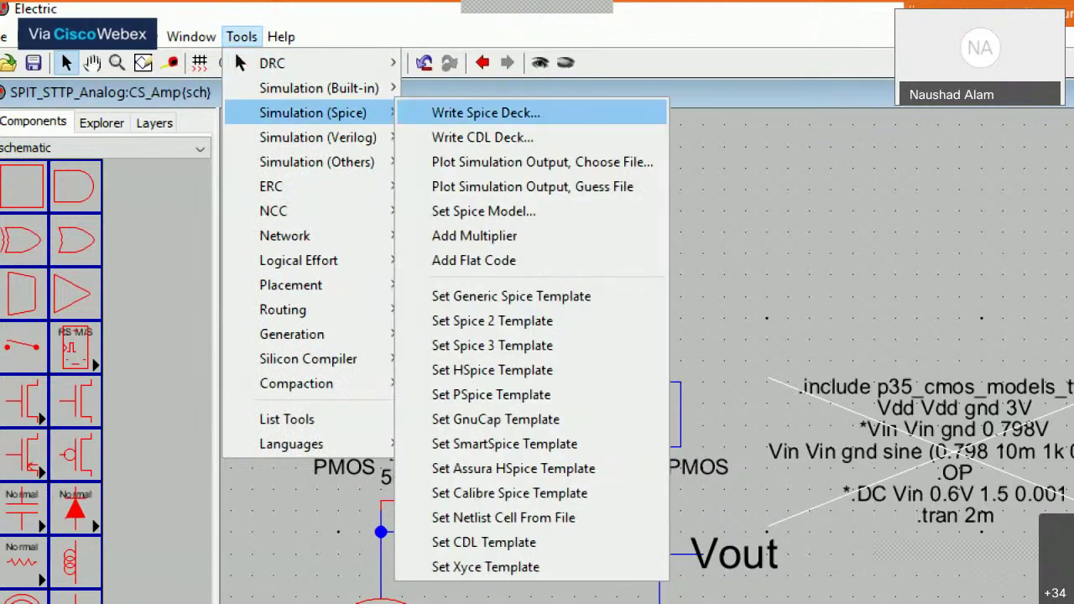
{"action": "key", "text": "Return"}
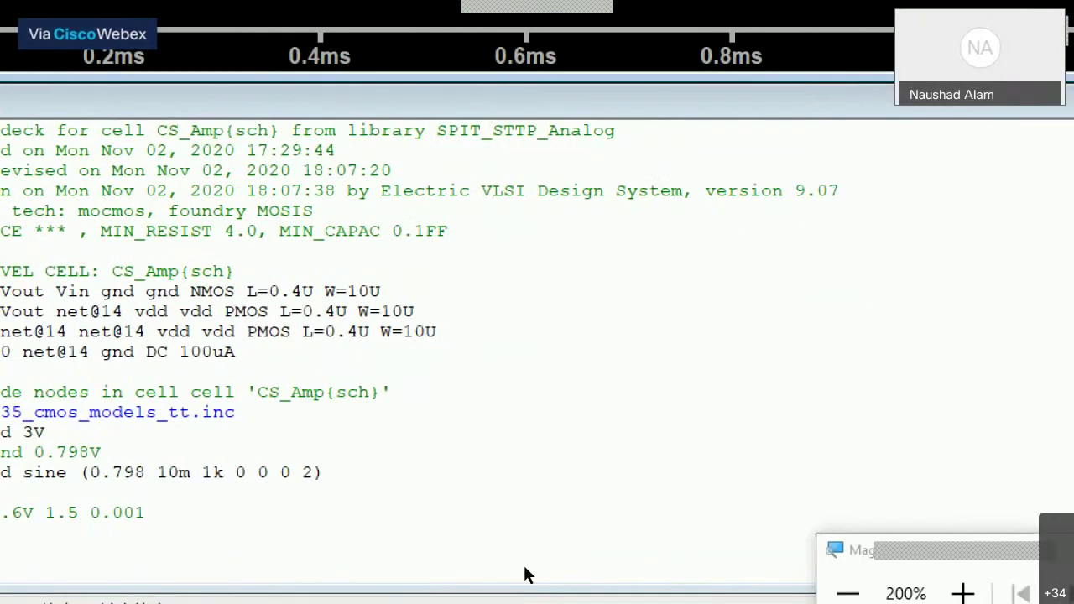
Plot the V(vin) waveform over time in the empty plot pane
{"action": "key", "text": "super+minus"}
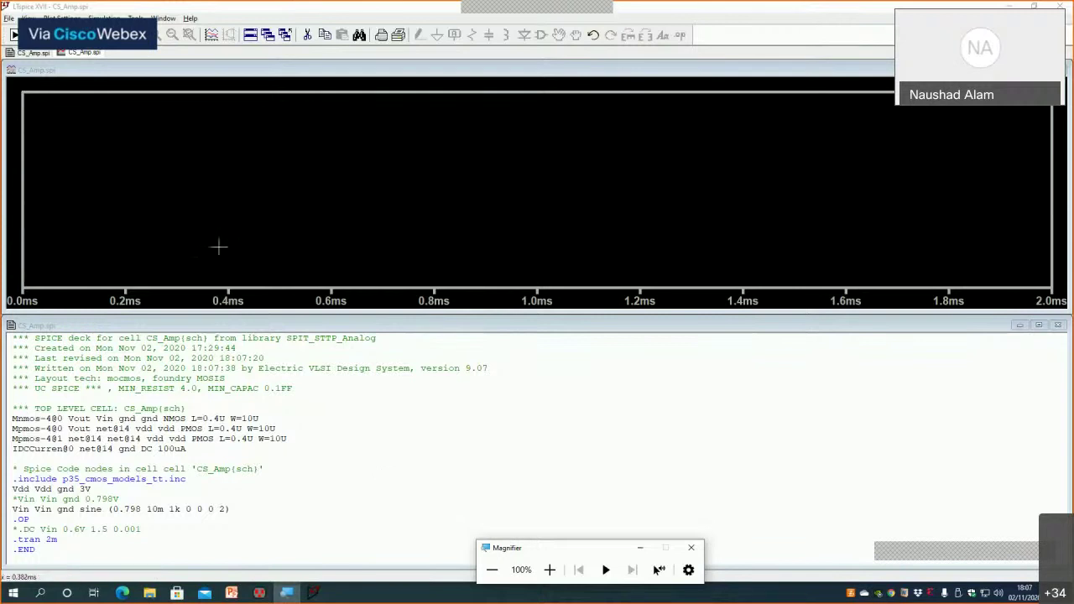
{"action": "left_click", "coordinate": [211, 36]}
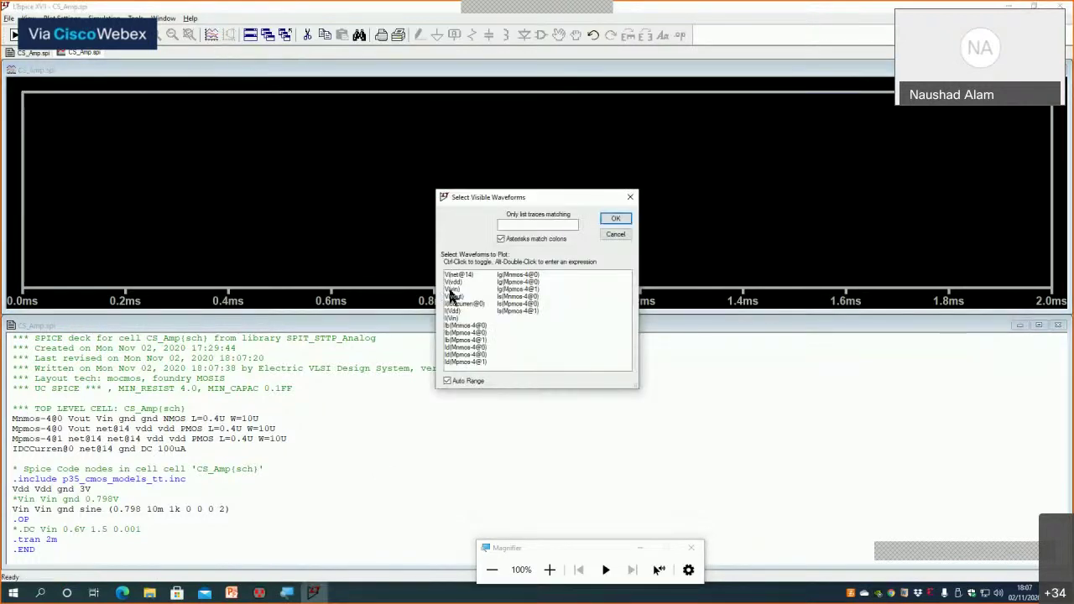
{"action": "double_click", "coordinate": [450, 289]}
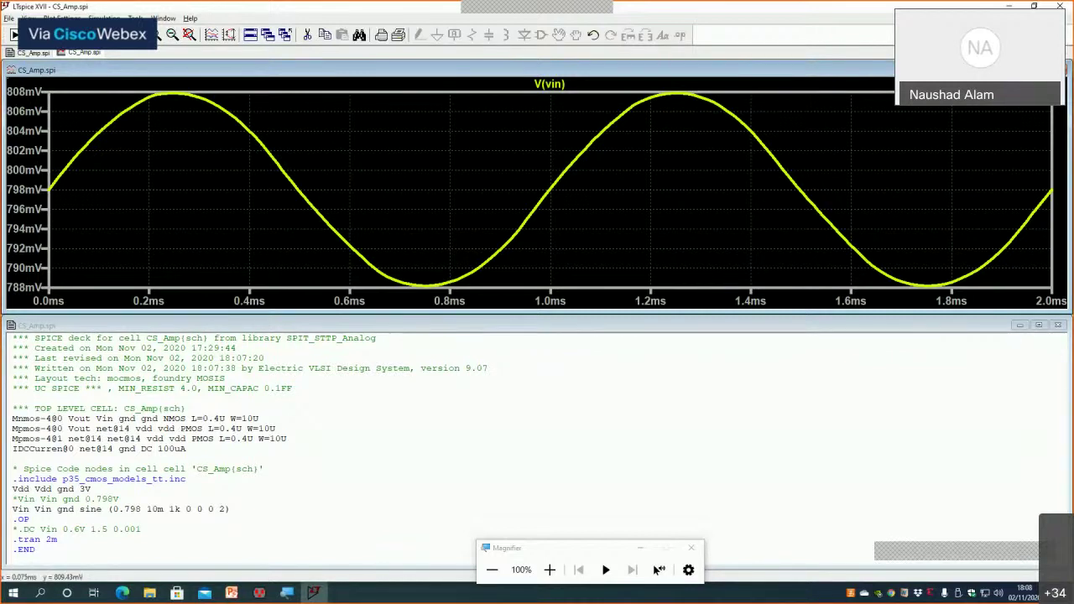
Add a second plot pane and plot the V(vout) waveform in it
{"action": "left_click", "coordinate": [63, 18]}
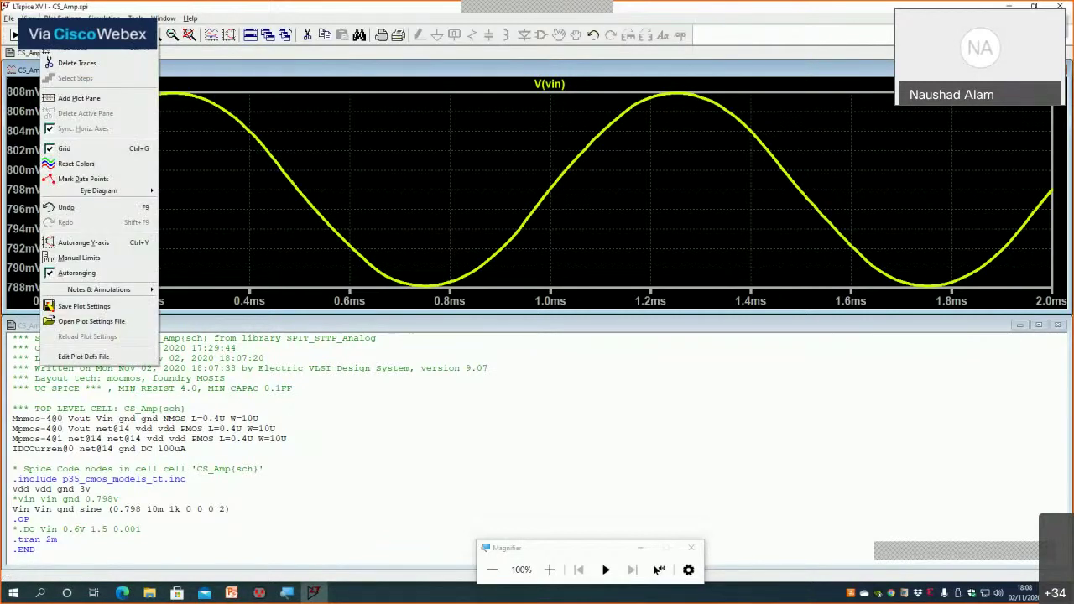
{"action": "left_click", "coordinate": [71, 100]}
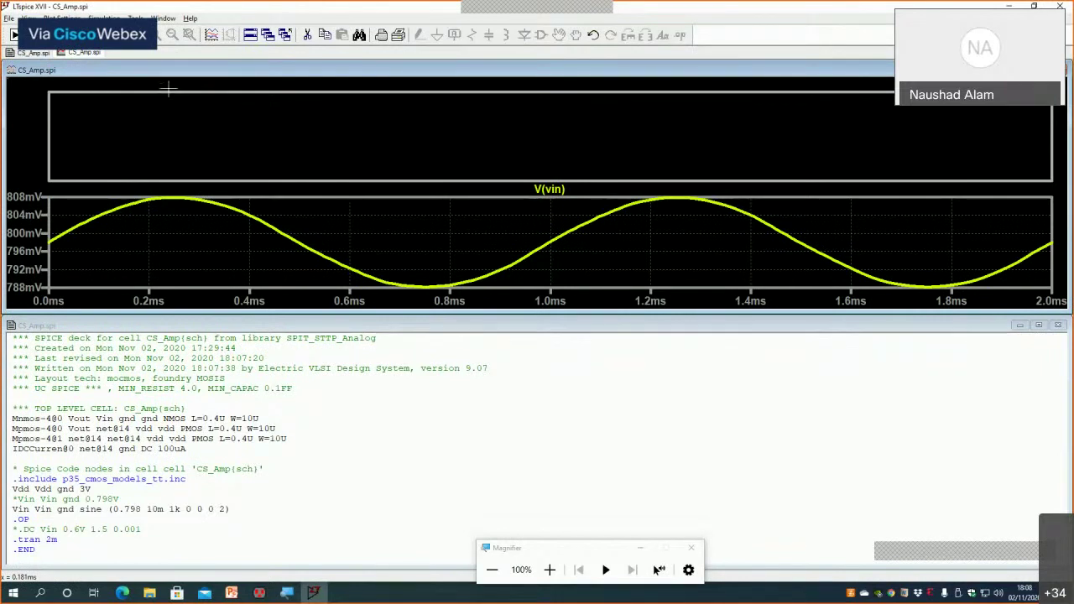
{"action": "left_click", "coordinate": [214, 39]}
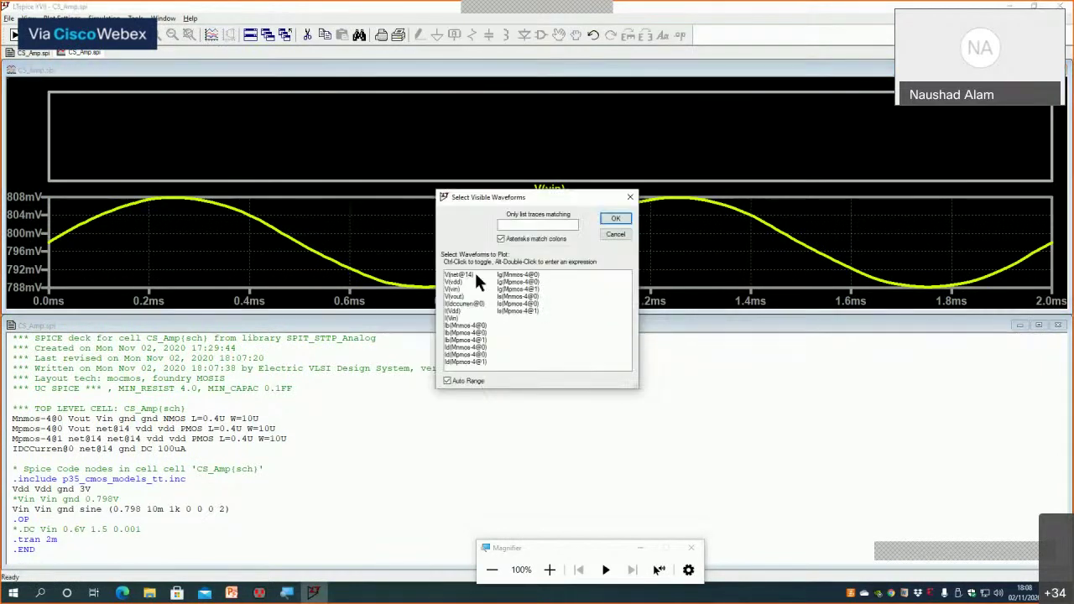
{"action": "left_click", "coordinate": [459, 304]}
{"action": "key", "text": "Return"}
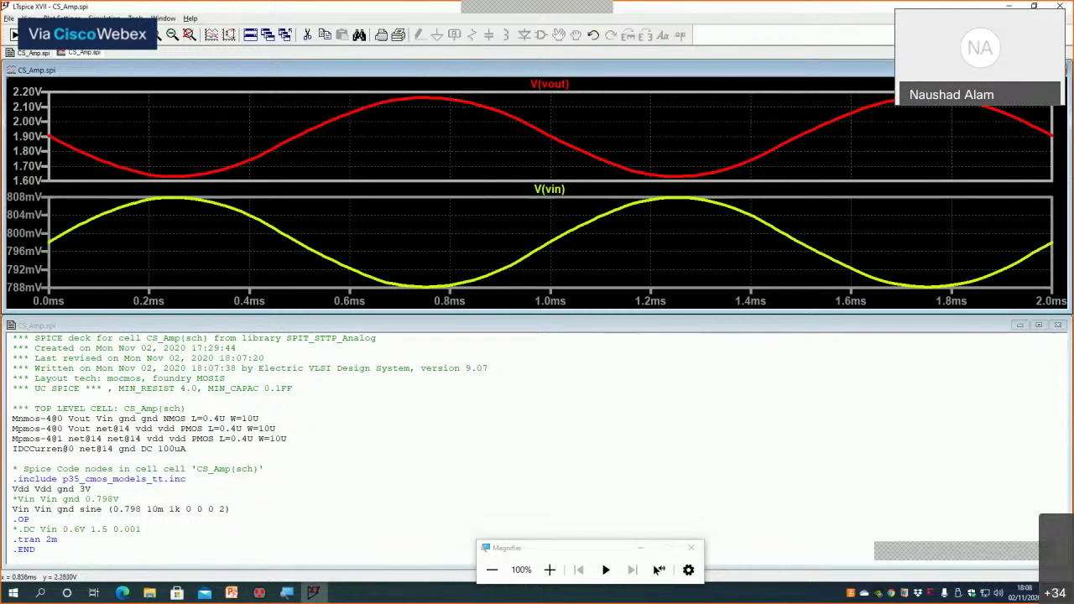
Maximize the waveform window, attach a cursor to the V(vout) trace and move it to the peak at about 747 µs
{"action": "double_click", "coordinate": [423, 70]}
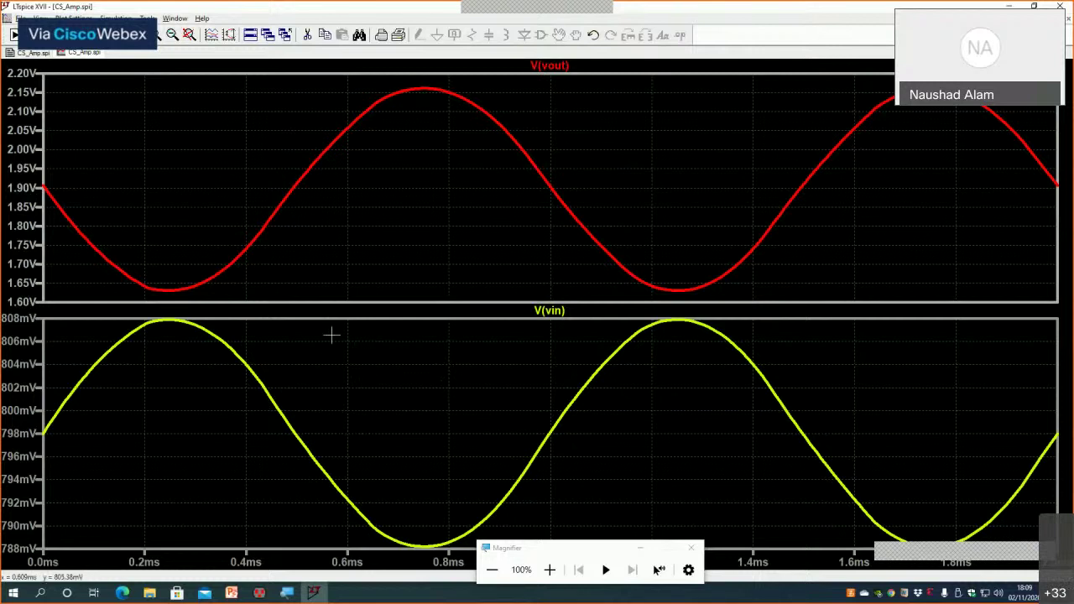
{"action": "left_click", "coordinate": [551, 66]}
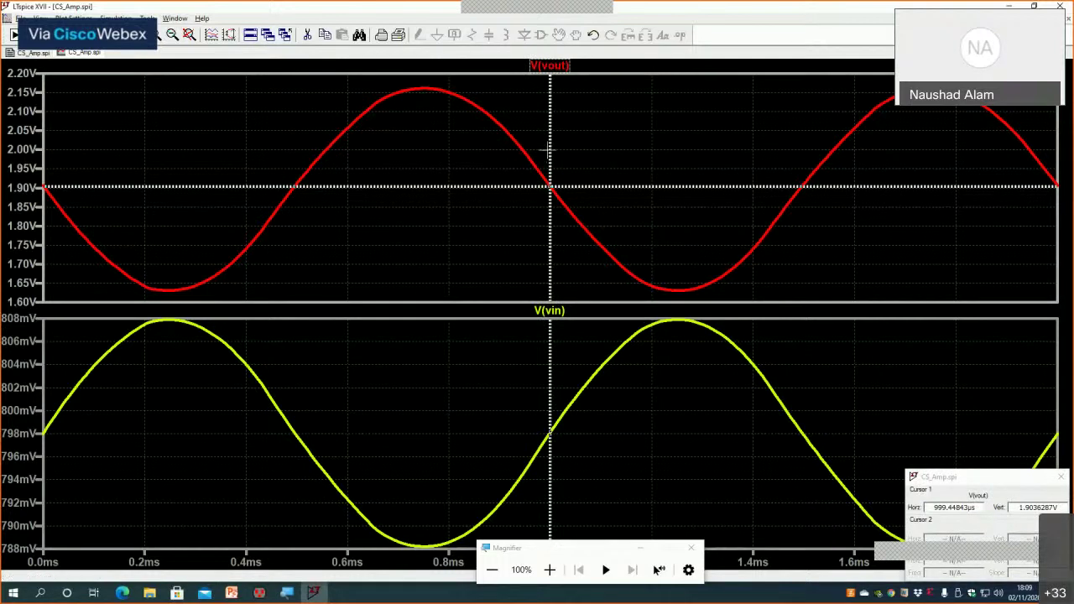
{"action": "left_click_drag", "start_coordinate": [551, 143], "coordinate": [422, 125]}
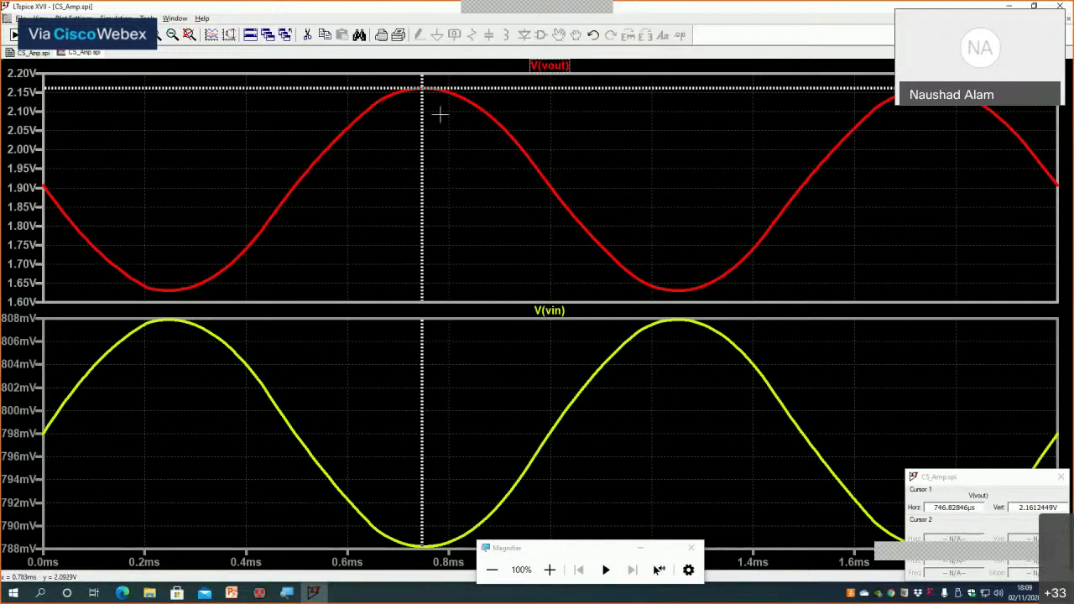
Attach a second cursor to the V(vout) trace and move it to the trough at about 1.25 ms to compare peak and trough
{"action": "left_click", "coordinate": [553, 66]}
{"action": "left_click", "coordinate": [554, 67]}
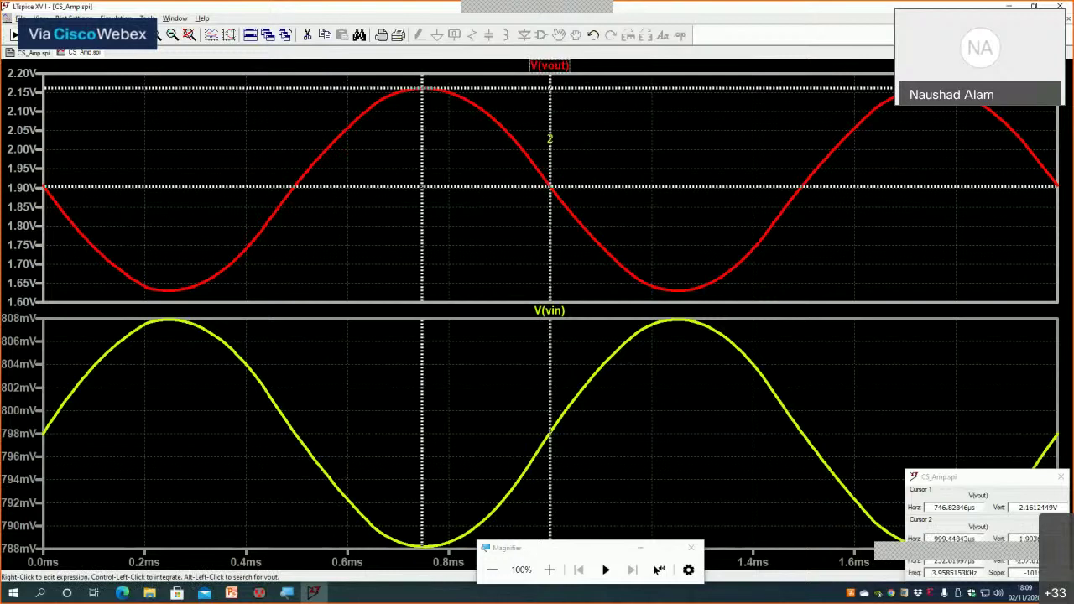
{"action": "left_click_drag", "start_coordinate": [550, 139], "coordinate": [678, 147]}
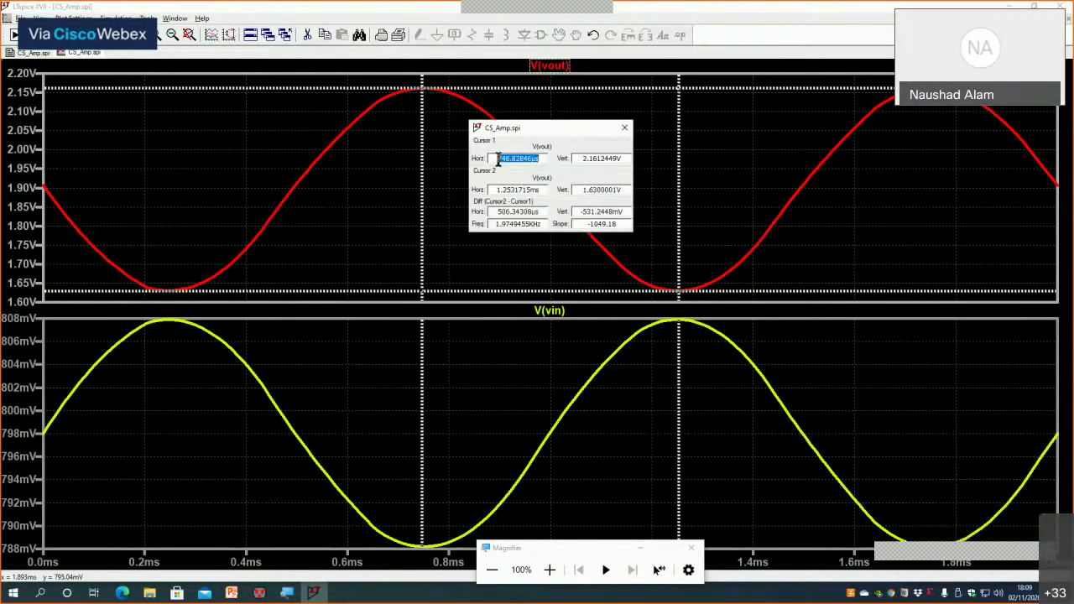
{"action": "left_click", "coordinate": [499, 159]}
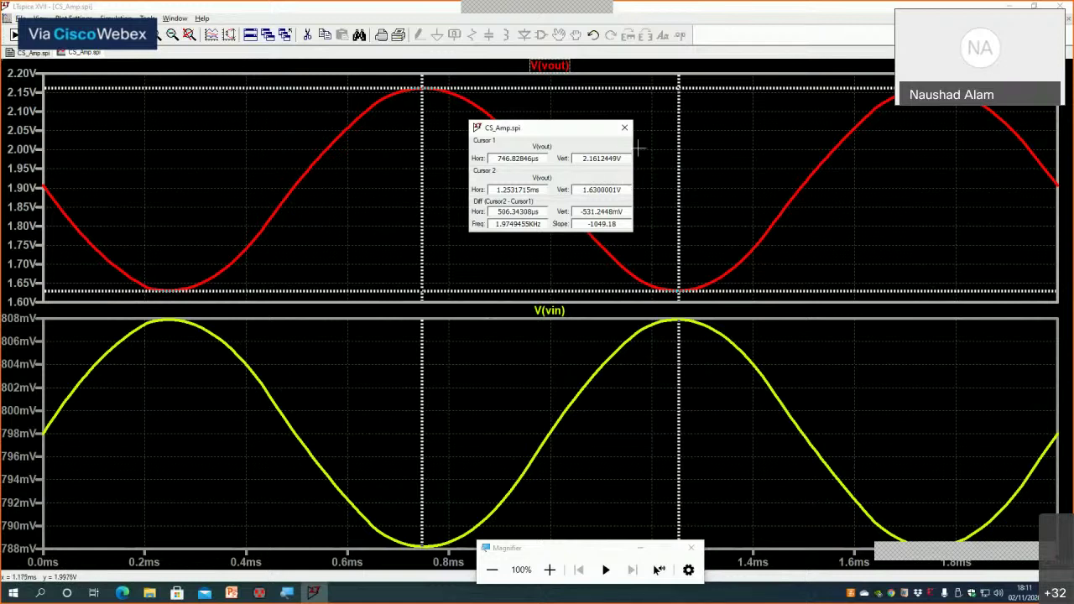
Restore the tiled view of waveform and netlist, and close the cursor readout window
{"action": "left_click", "coordinate": [493, 575]}
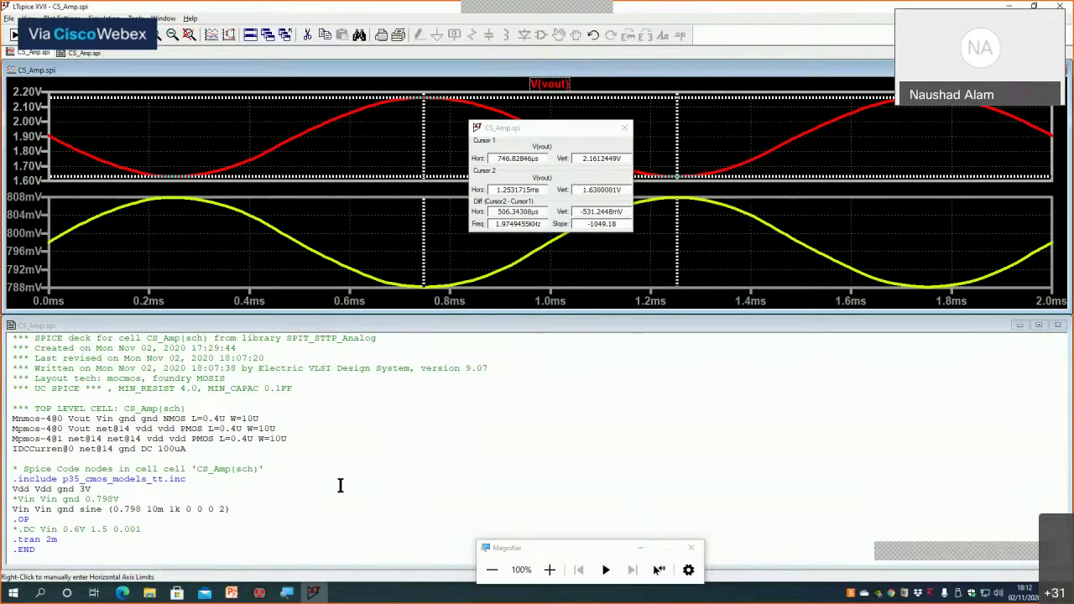
{"action": "left_click", "coordinate": [229, 509]}
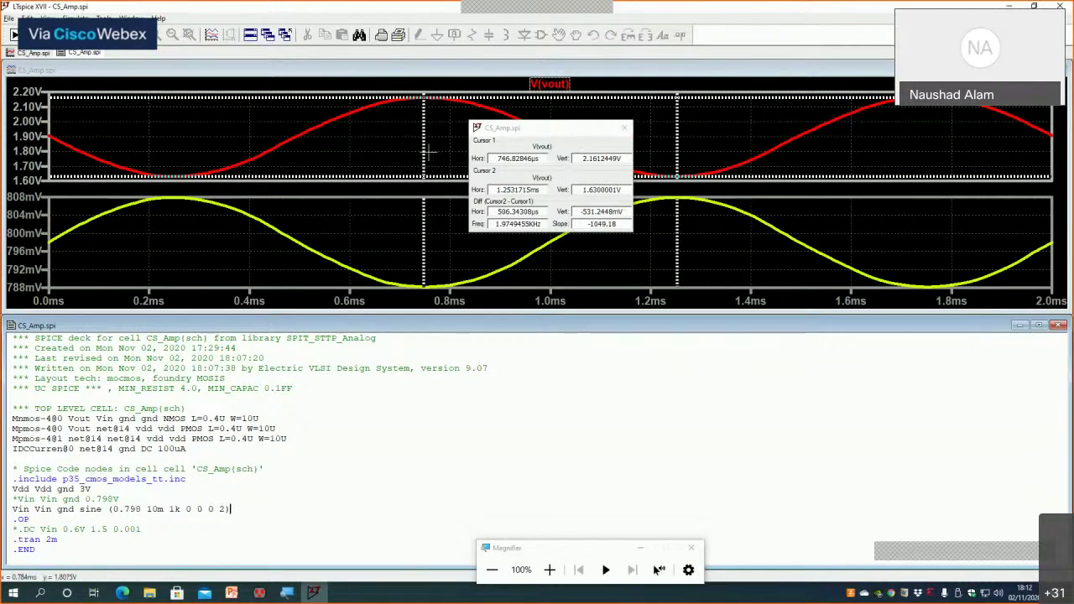
{"action": "left_click", "coordinate": [625, 129]}
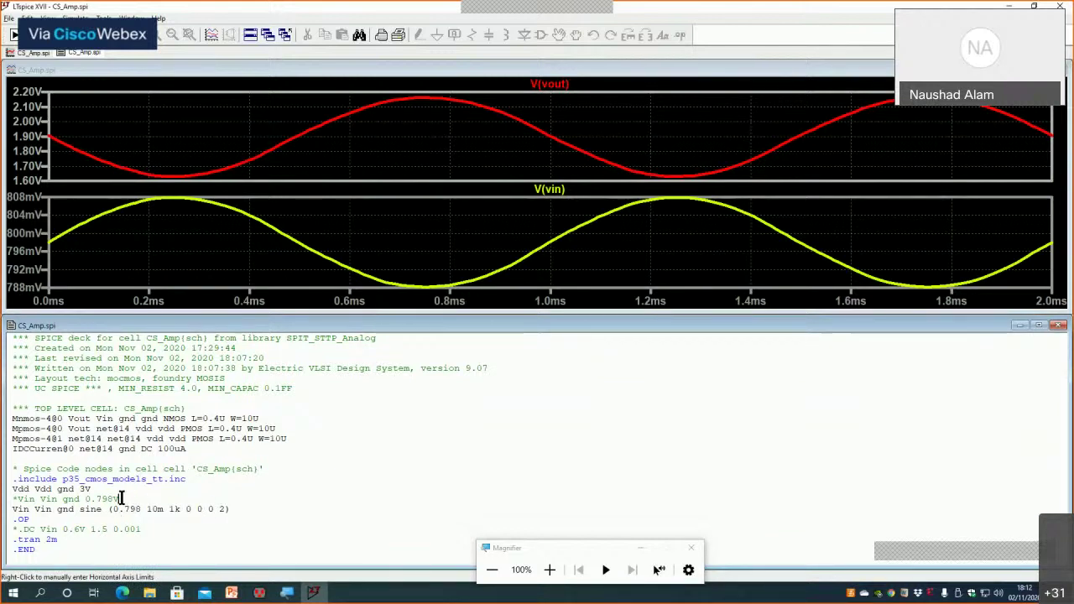
Insert the line ".param Vbias = 0.798" above the Vin sine source line in the CS_Amp.spi netlist
{"action": "key", "text": "Up"}
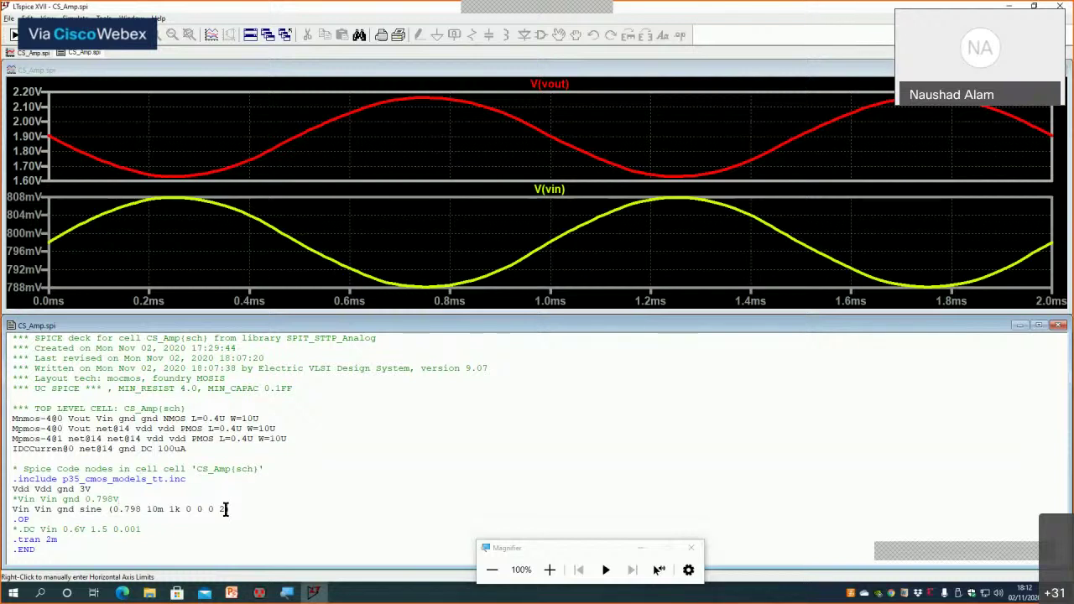
{"action": "key", "text": "Return"}
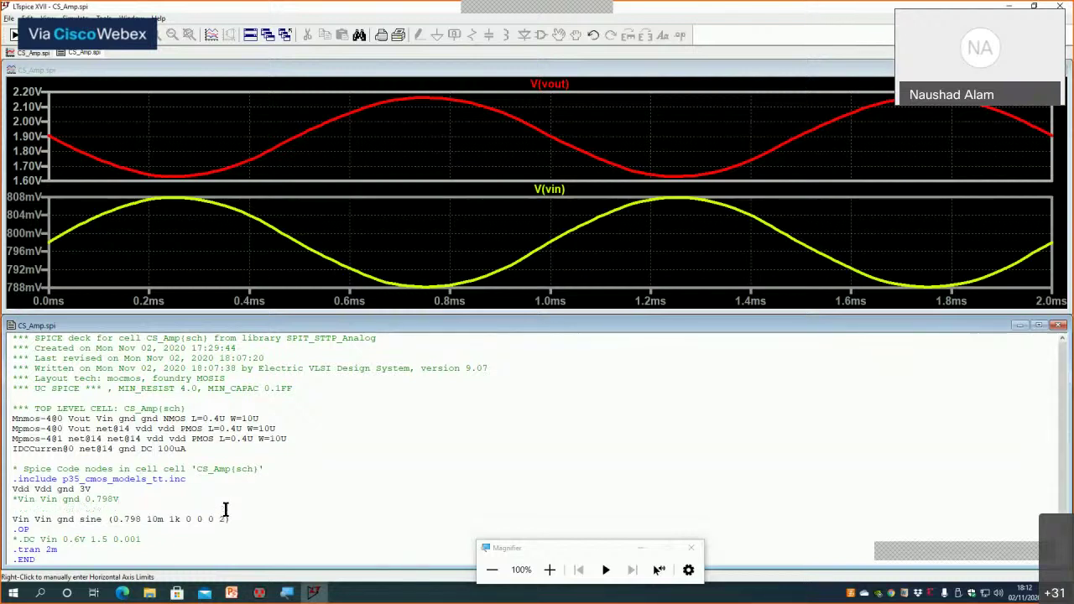
{"action": "type", "text": ".para"}
{"action": "type", "text": "m"}
{"action": "type", "text": " Vbias"}
{"action": "type", "text": " ="}
{"action": "type", "text": " 0."}
{"action": "type", "text": "798"}
Replace the 0.798 offset in the Vin sine source with the parameter {Vbias}
{"action": "type", "text": "{"}
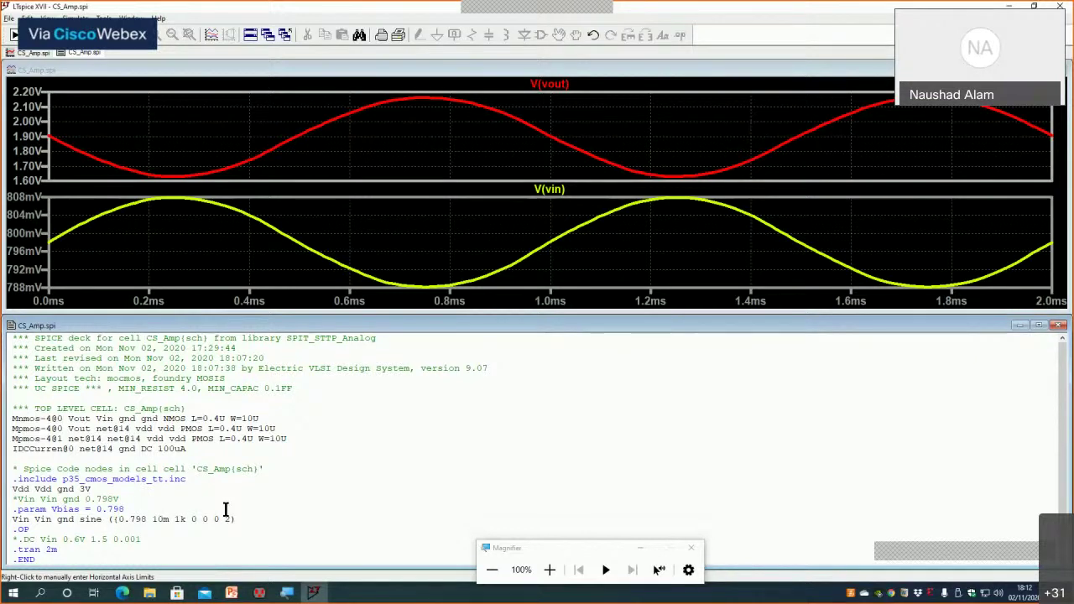
{"action": "left_click", "coordinate": [549, 570]}
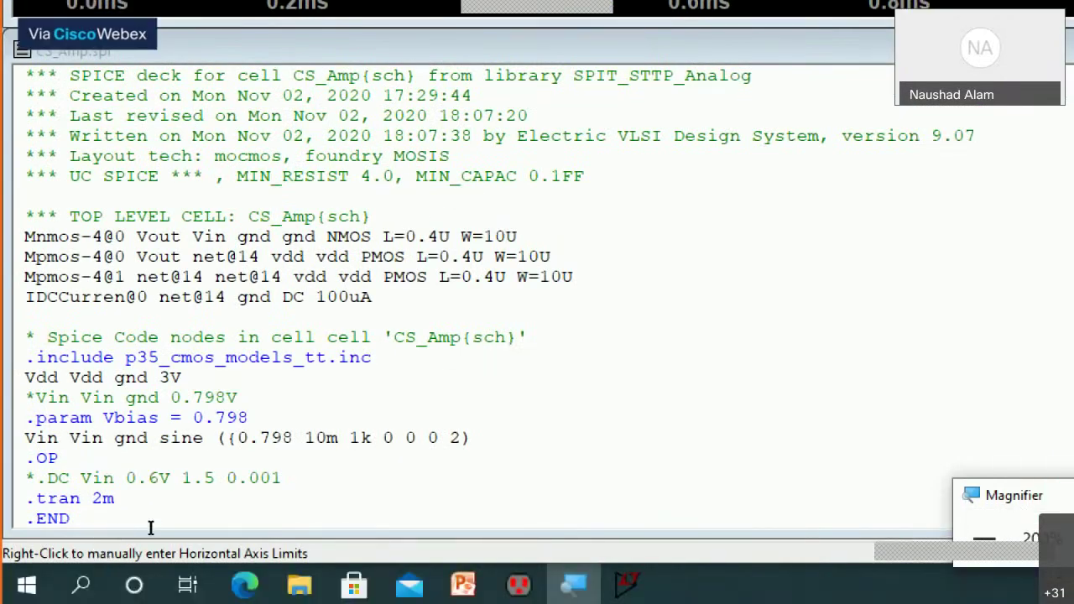
{"action": "left_click", "coordinate": [147, 560]}
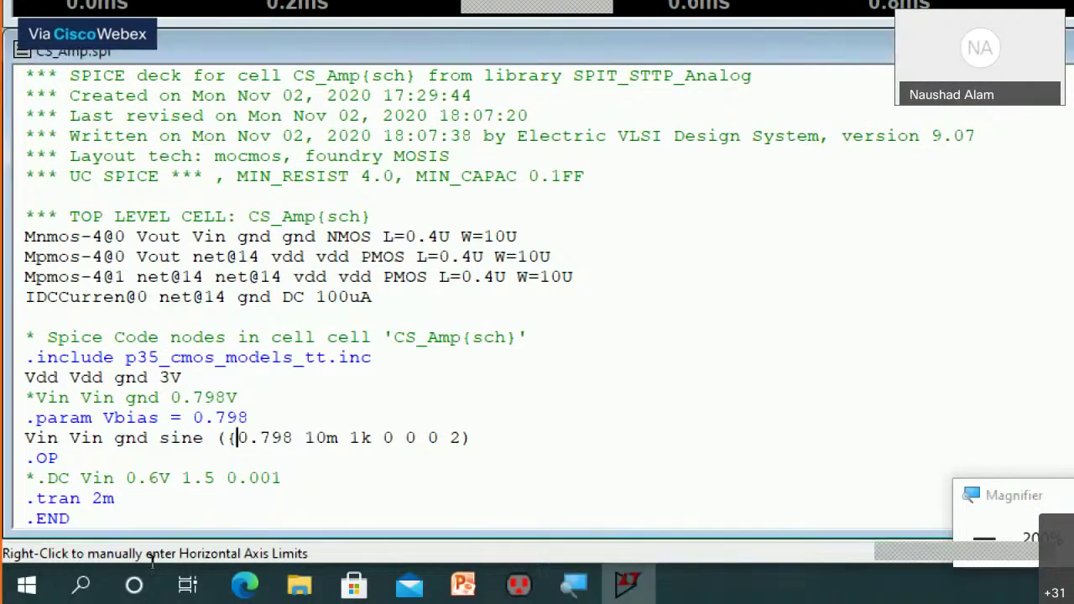
{"action": "key", "text": "Delete"}
{"action": "key", "text": "Delete"}
{"action": "key", "text": "Delete"}
{"action": "key", "text": "Delete"}
{"action": "key", "text": "Delete"}
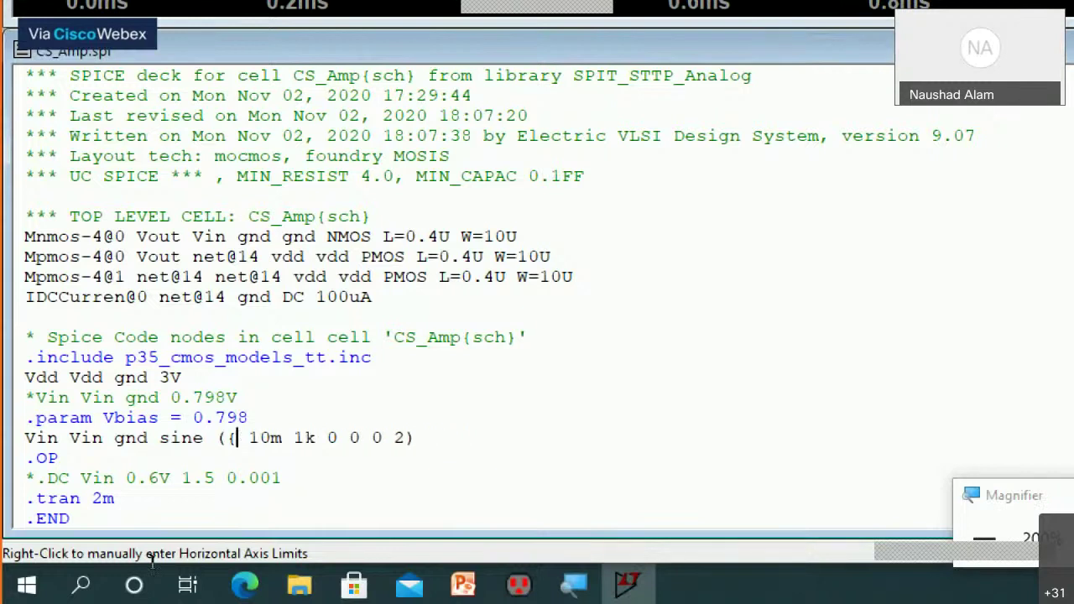
{"action": "type", "text": "Vbias"}
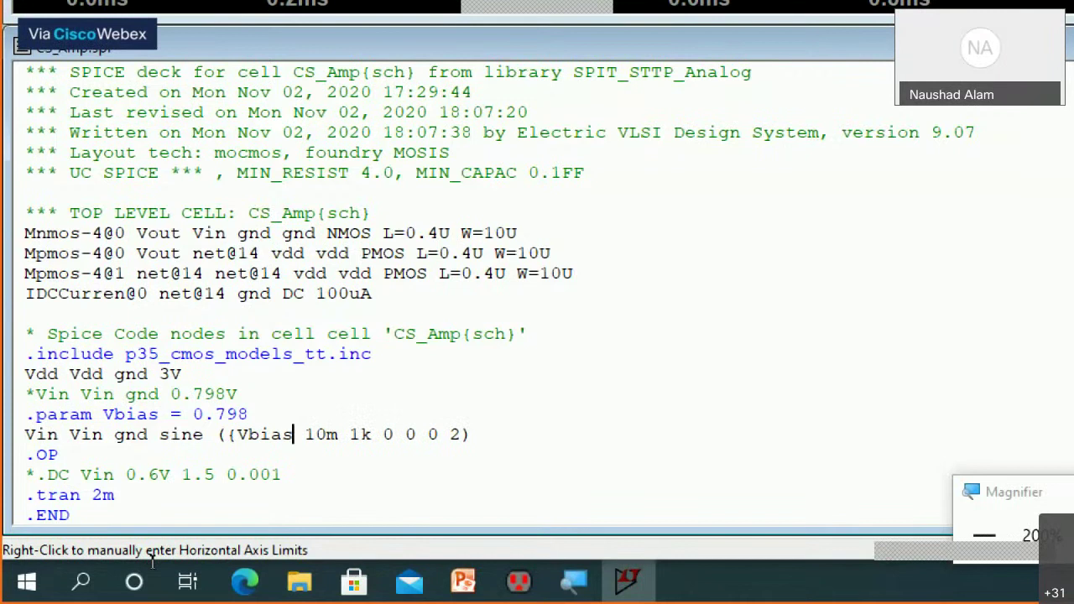
{"action": "type", "text": "}"}
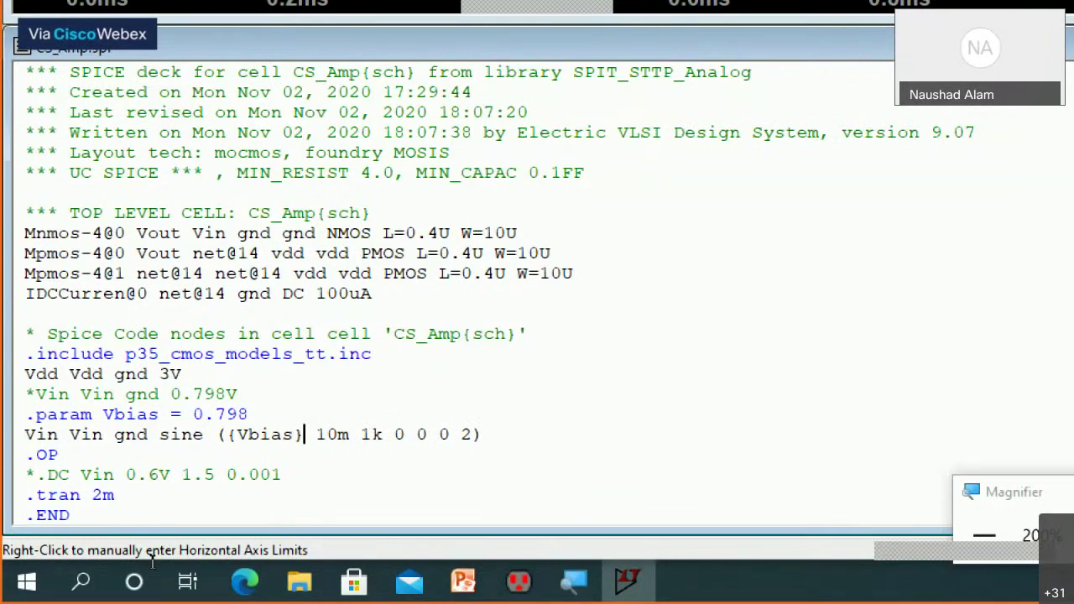
Add the line ".step param Vbias 0.7 0.85 0.05" between the .tran 2m and .END lines
{"action": "left_click", "coordinate": [111, 501]}
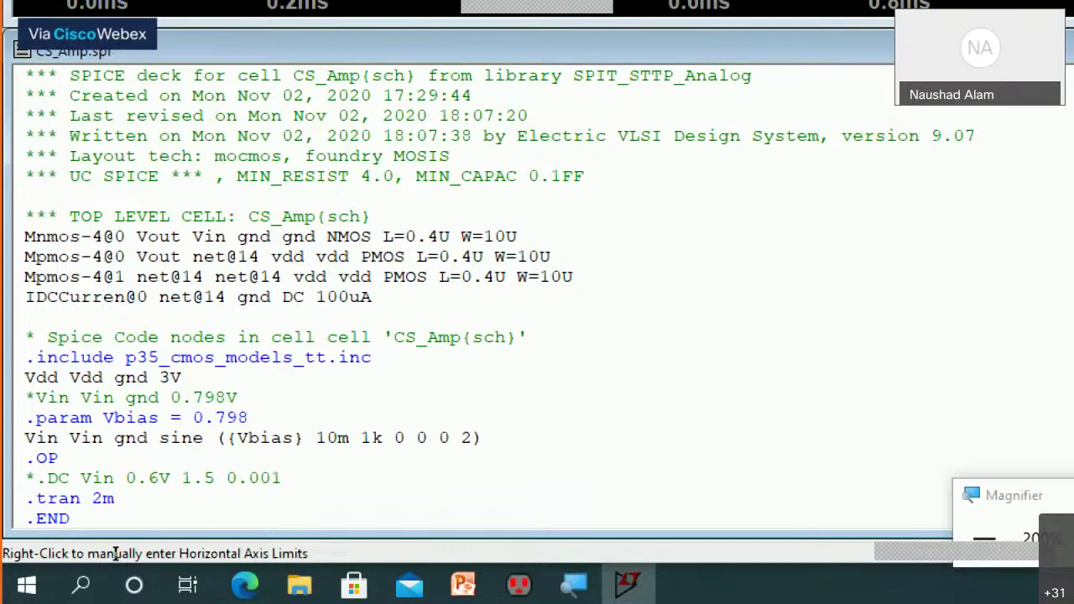
{"action": "key", "text": "BackSpace"}
{"action": "key", "text": "BackSpace"}
{"action": "key", "text": "BackSpace"}
{"action": "key", "text": "BackSpace"}
{"action": "key", "text": "ctrl+z"}
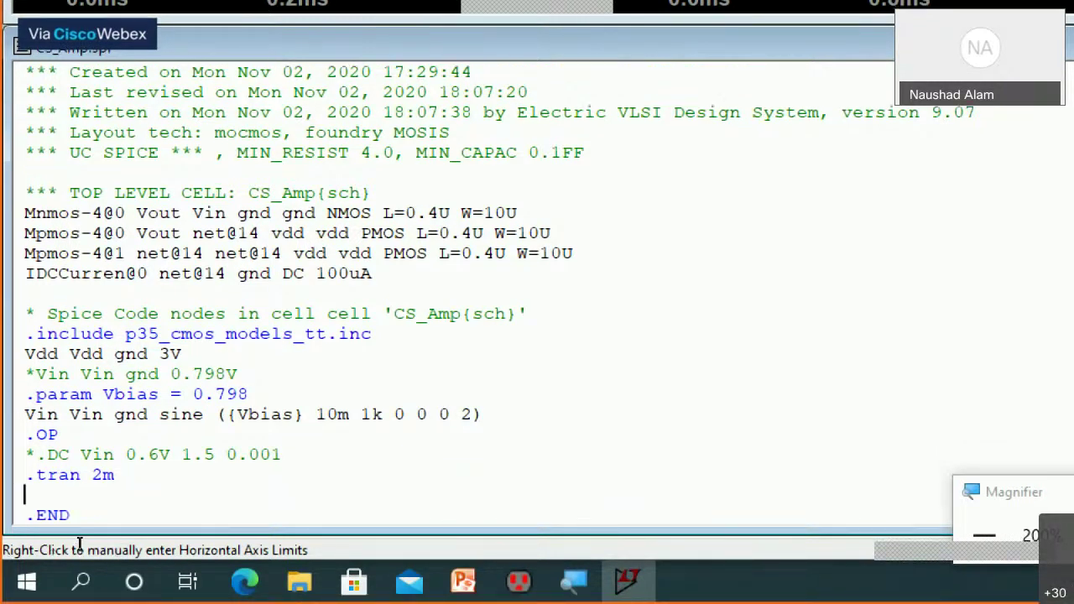
{"action": "type", "text": ".step param"}
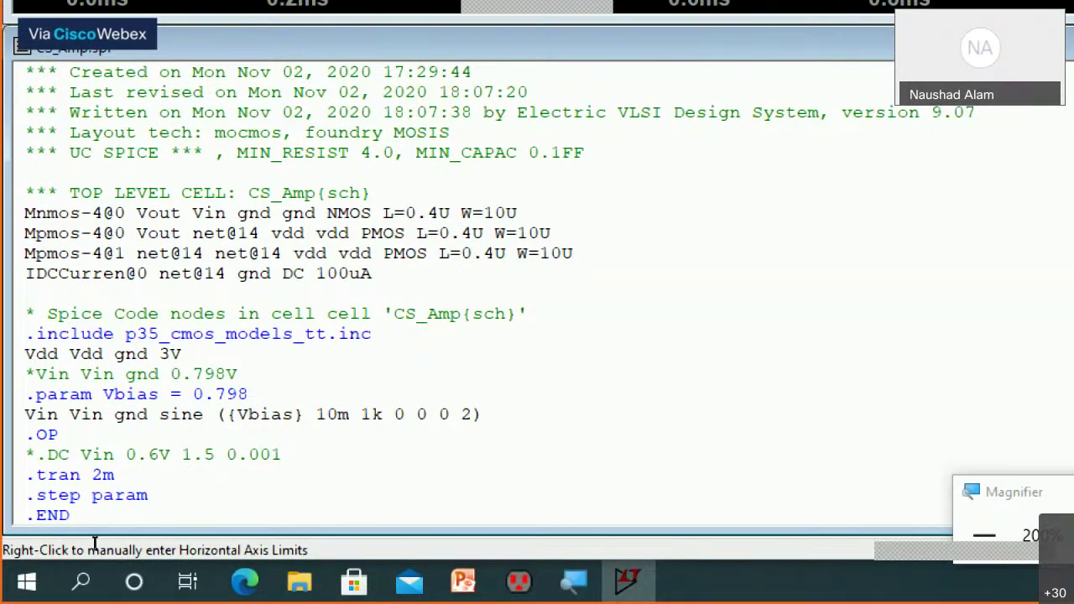
{"action": "type", "text": " Vbias 0.75"}
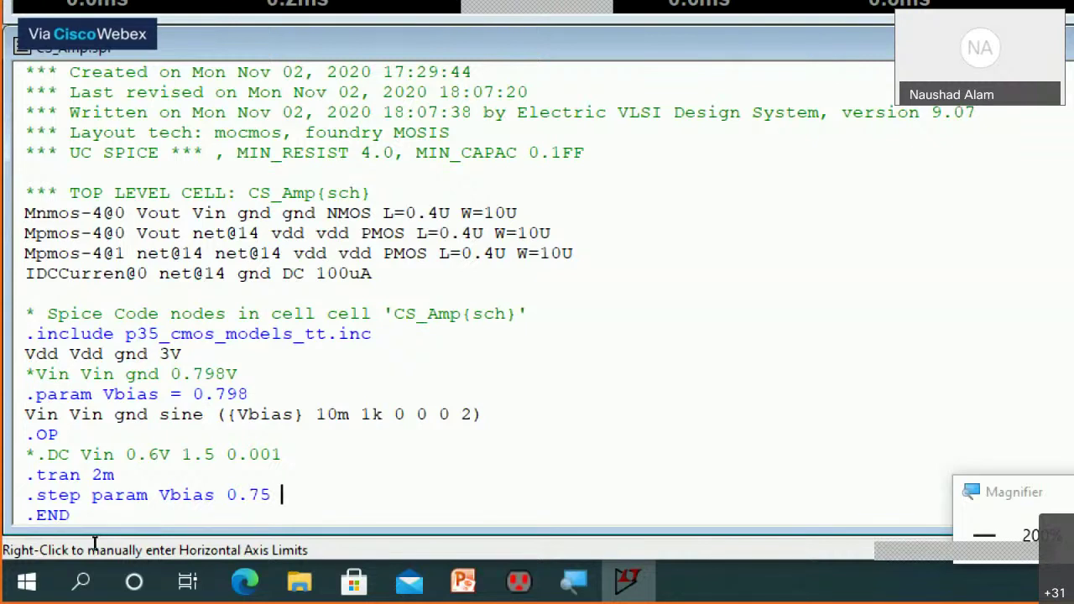
{"action": "type", "text": " 0."}
{"action": "key", "text": "Left"}
{"action": "key", "text": "Left"}
{"action": "key", "text": "Left"}
{"action": "key", "text": "Left"}
{"action": "key", "text": "Delete"}
{"action": "key", "text": "Right"}
{"action": "key", "text": "Right"}
{"action": "key", "text": "Right"}
{"action": "type", "text": "85 0.05"}
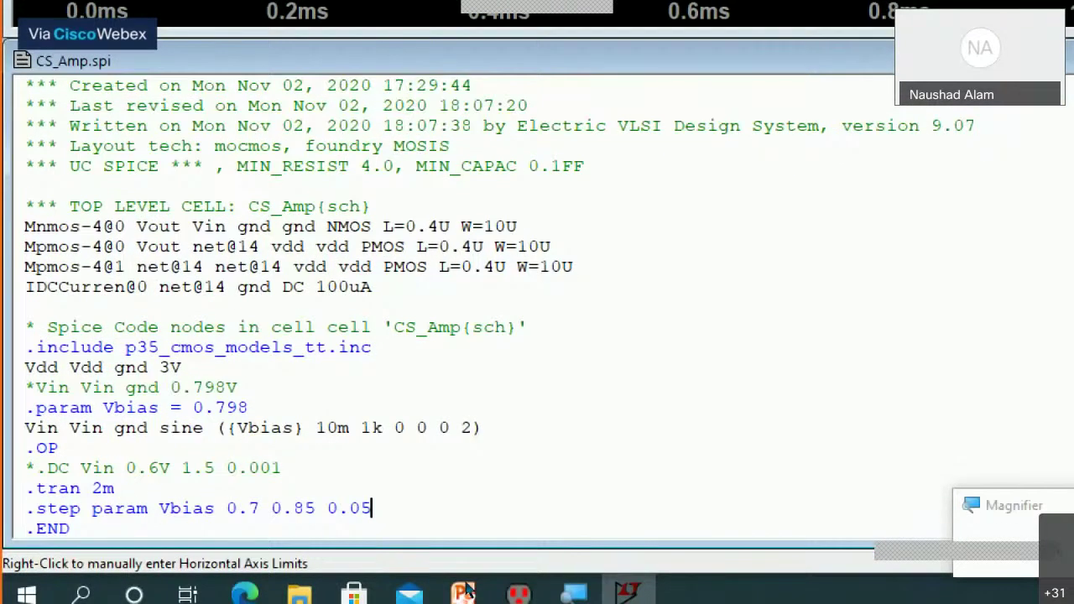
Run the stepped transient simulation and maximize the waveform window
{"action": "key", "text": "super+minus"}
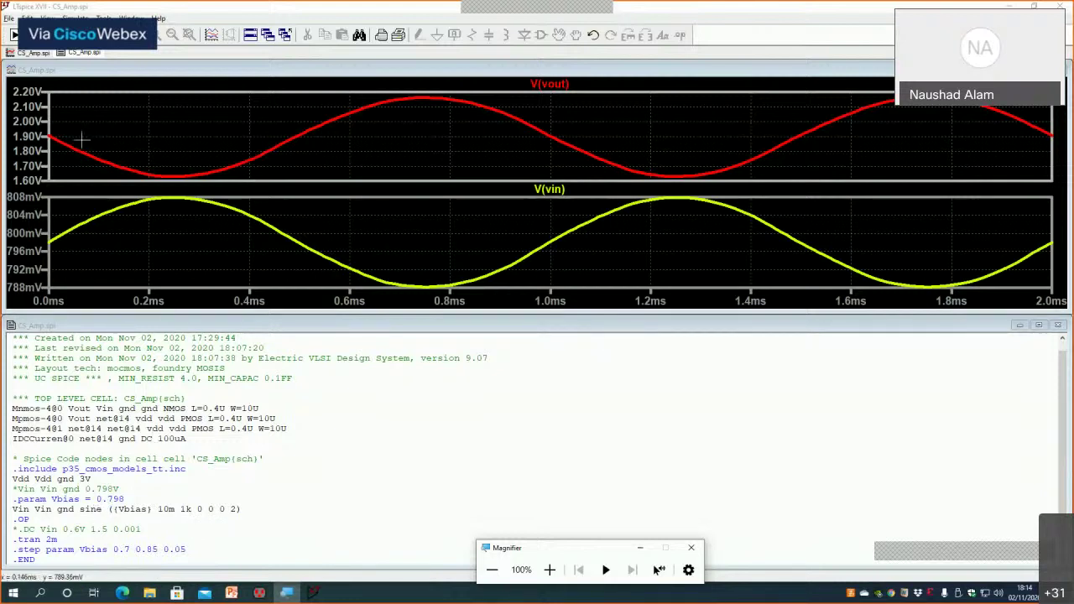
{"action": "left_click", "coordinate": [59, 52]}
{"action": "left_click", "coordinate": [14, 34]}
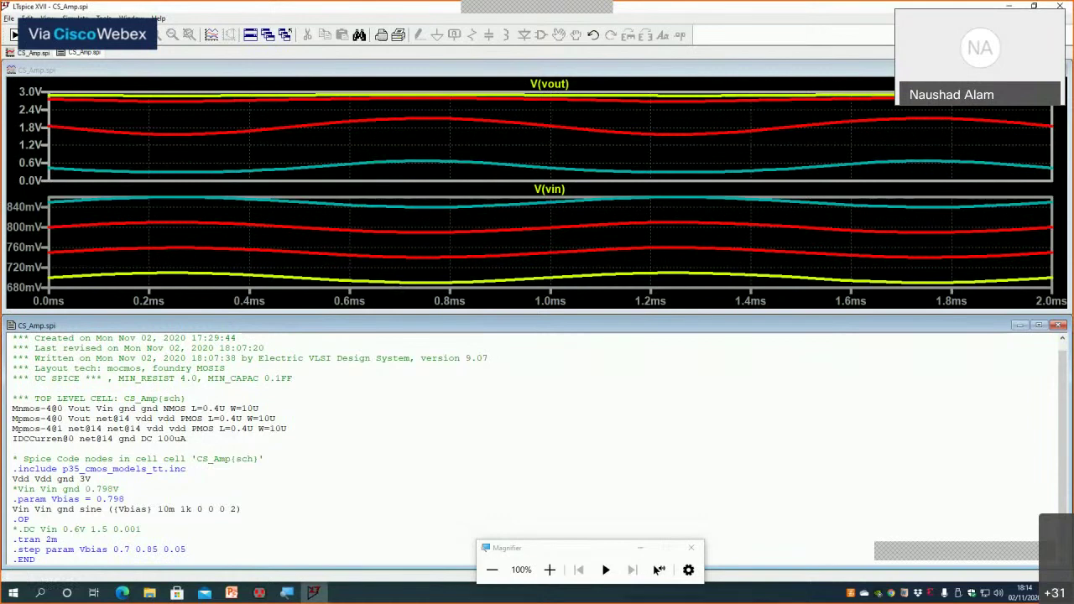
{"action": "key", "text": "ctrl+Tab"}
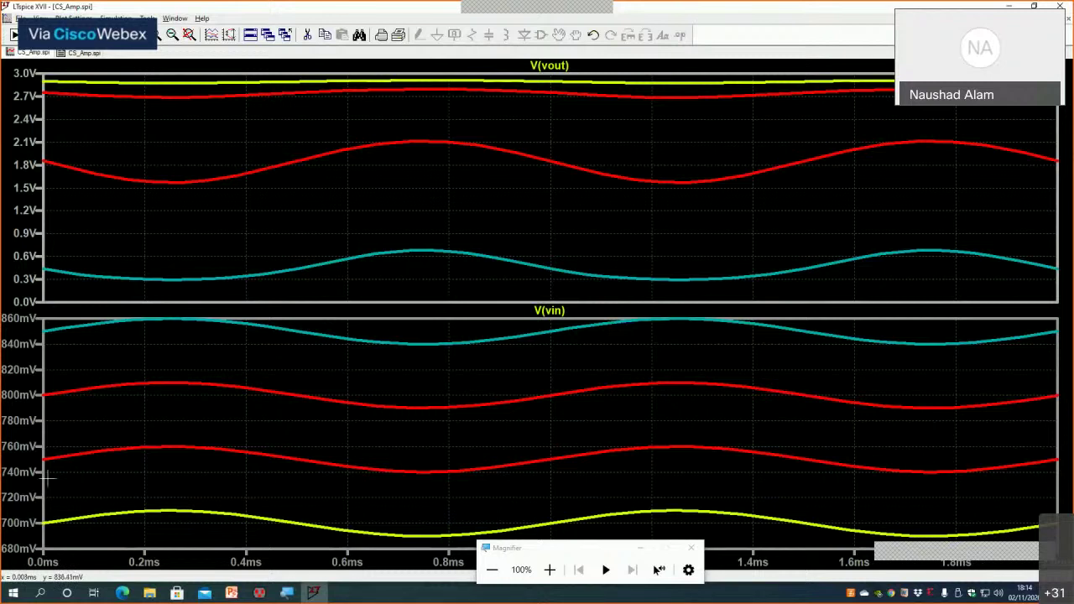
Delete the V(vin) traces and their empty plot pane, keeping only the V(vout) plot
{"action": "left_click", "coordinate": [548, 310]}
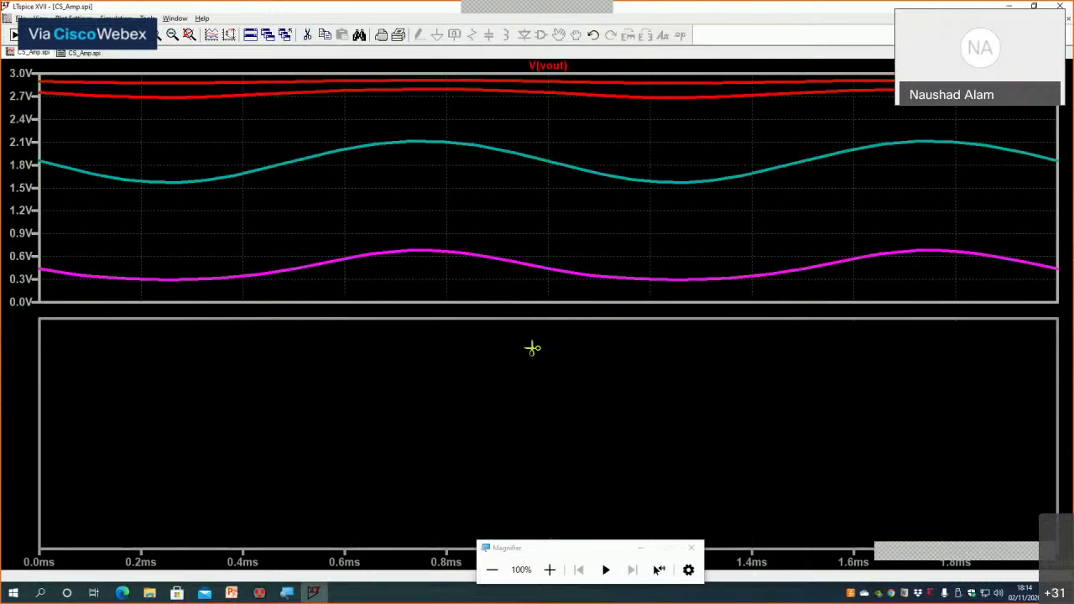
{"action": "left_click", "coordinate": [533, 348]}
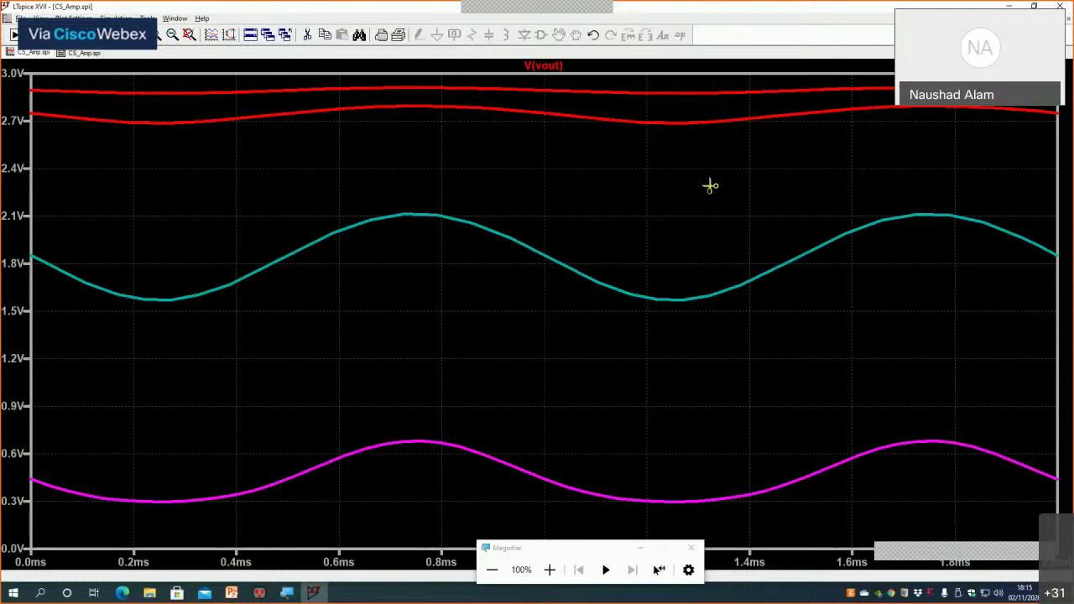
{"action": "left_click", "coordinate": [495, 573]}
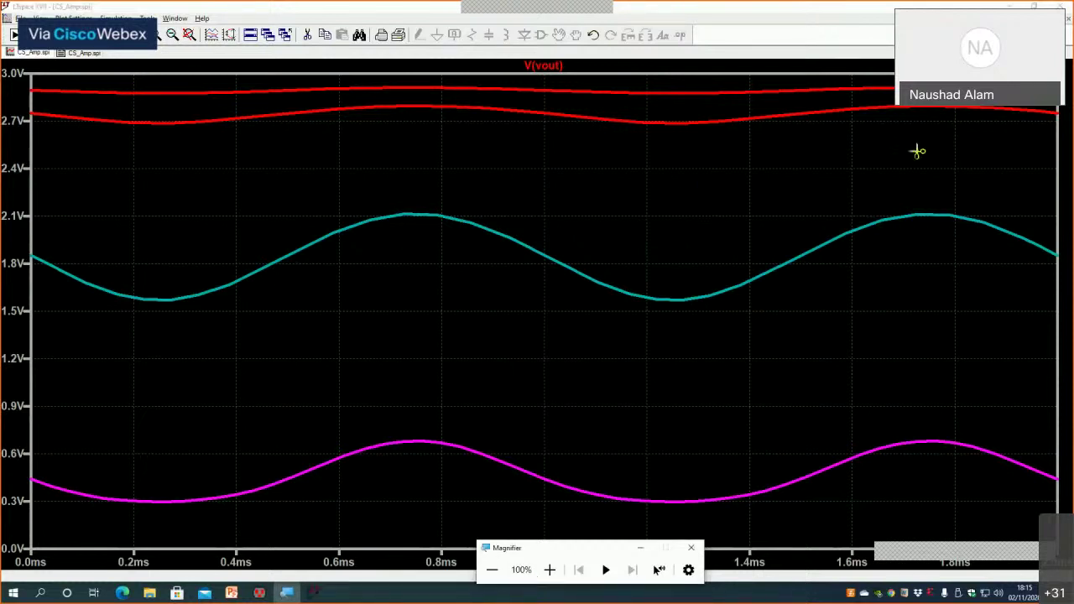
Restore the tiled view of waveform and netlist, and insert a blank line below the .param Vbias line
{"action": "left_click", "coordinate": [1066, 29]}
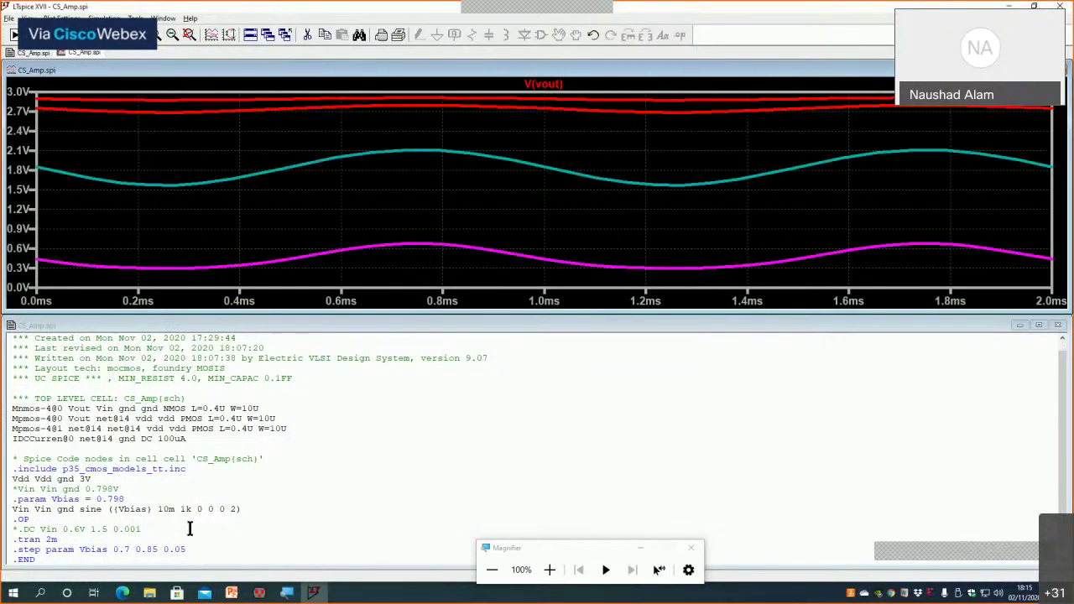
{"action": "left_click", "coordinate": [127, 500]}
{"action": "key", "text": "Return"}
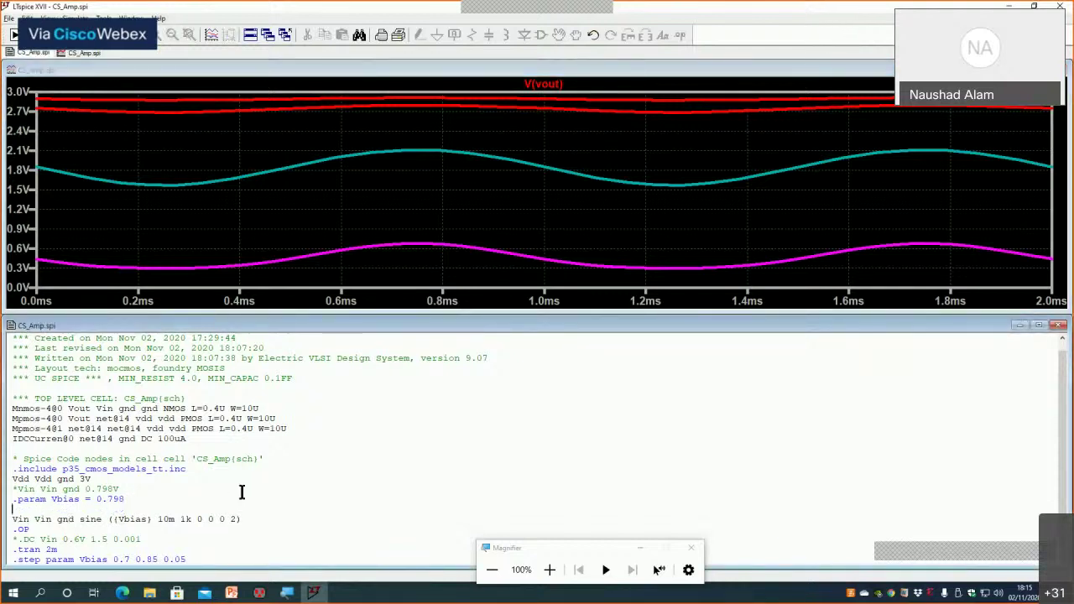
Add the parameter definition ".param Vpeak = 10m" below the Vbias parameter in the CS_Amp.spi netlist
{"action": "type", "text": ".param Vpe"}
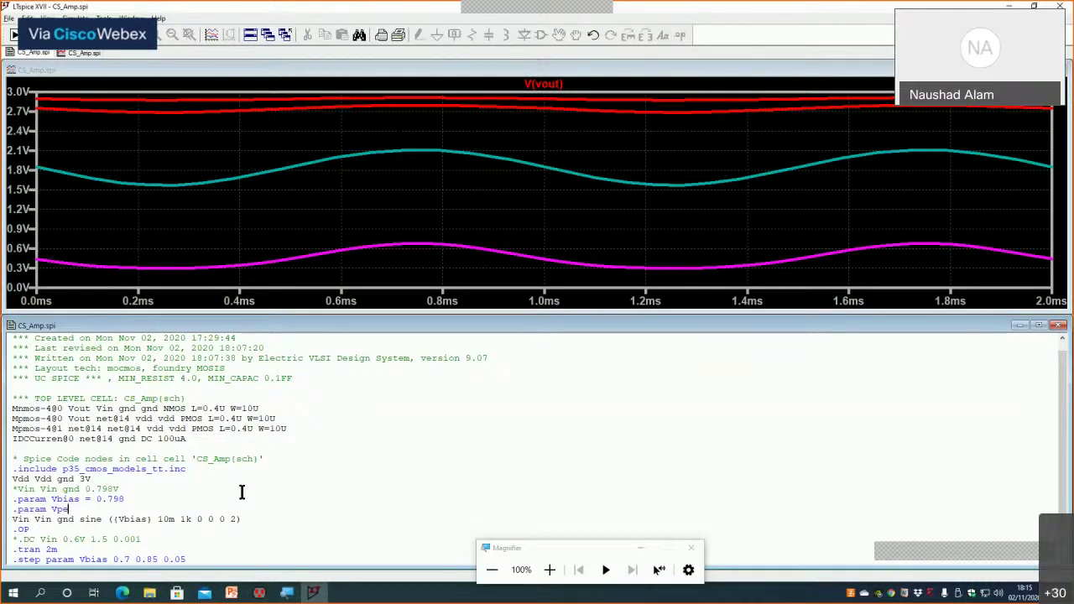
{"action": "type", "text": "ak"}
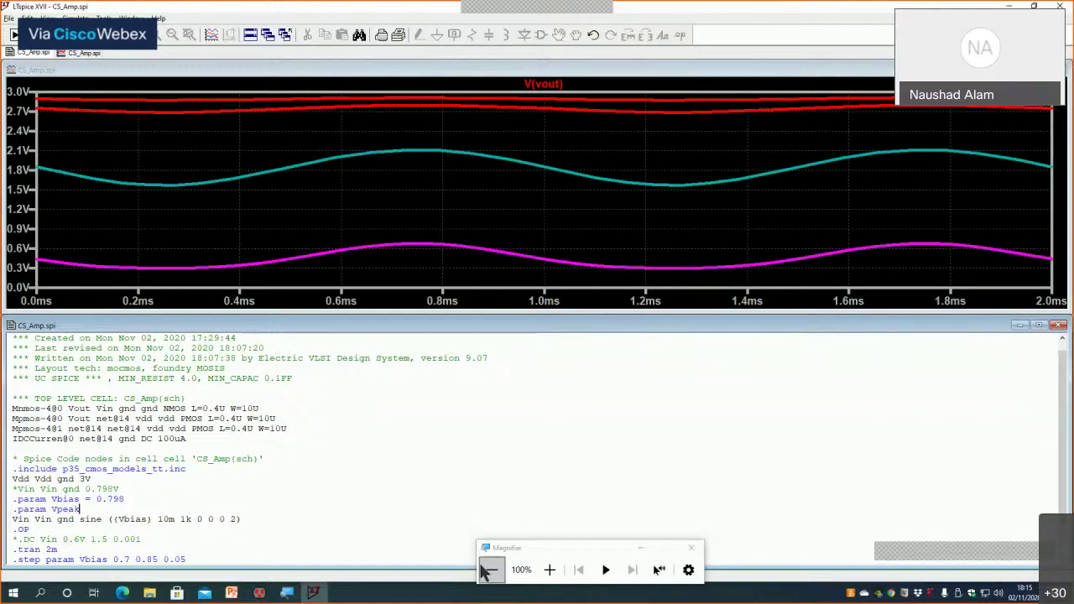
{"action": "left_click", "coordinate": [548, 569]}
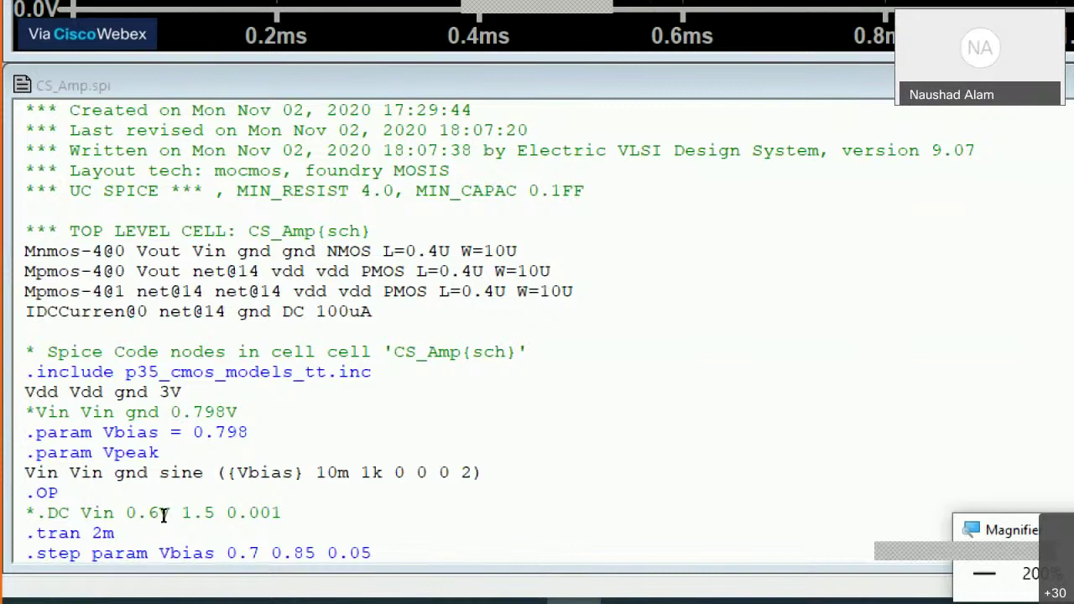
{"action": "left_click", "coordinate": [95, 515]}
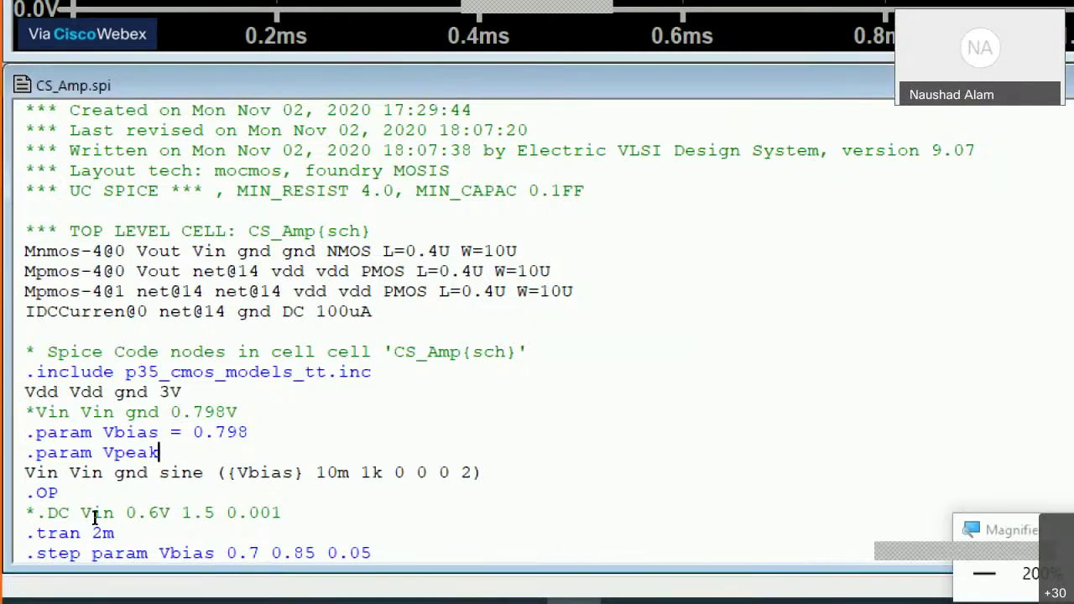
{"action": "type", "text": "="}
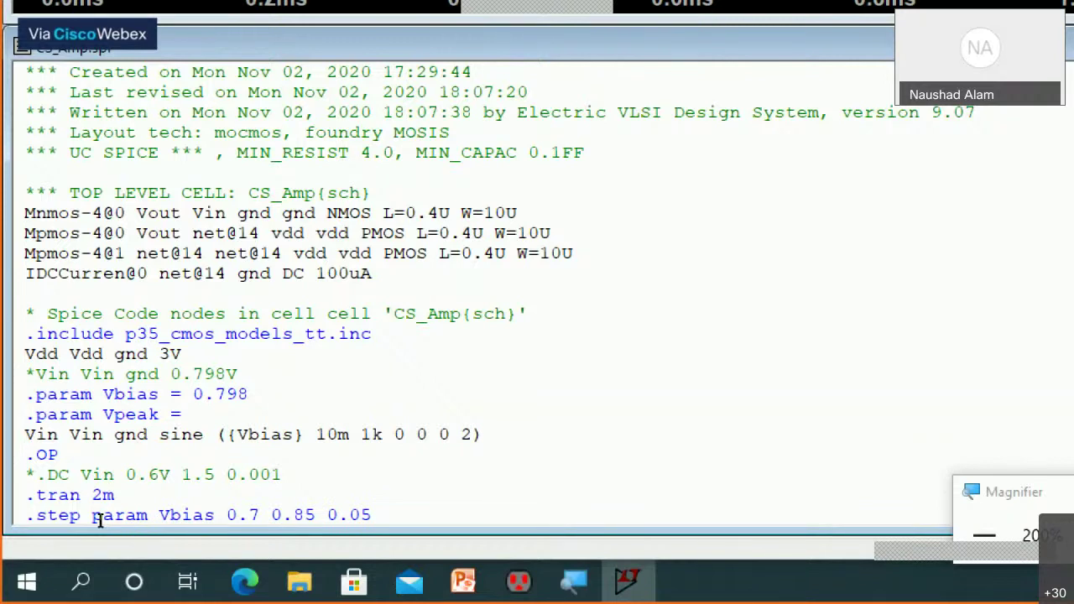
{"action": "type", "text": " 10m"}
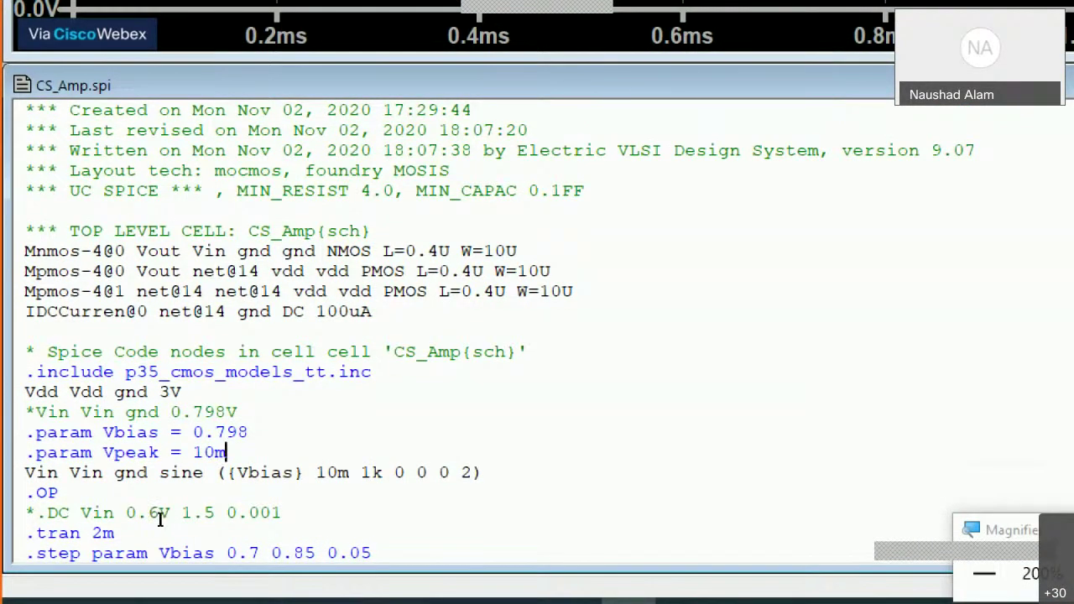
Replace the amplitude of the Vin sine source with the parameter reference {Vpeak}
{"action": "key", "text": "Down"}
{"action": "key", "text": "Delete"}
{"action": "key", "text": "Delete"}
{"action": "key", "text": "Delete"}
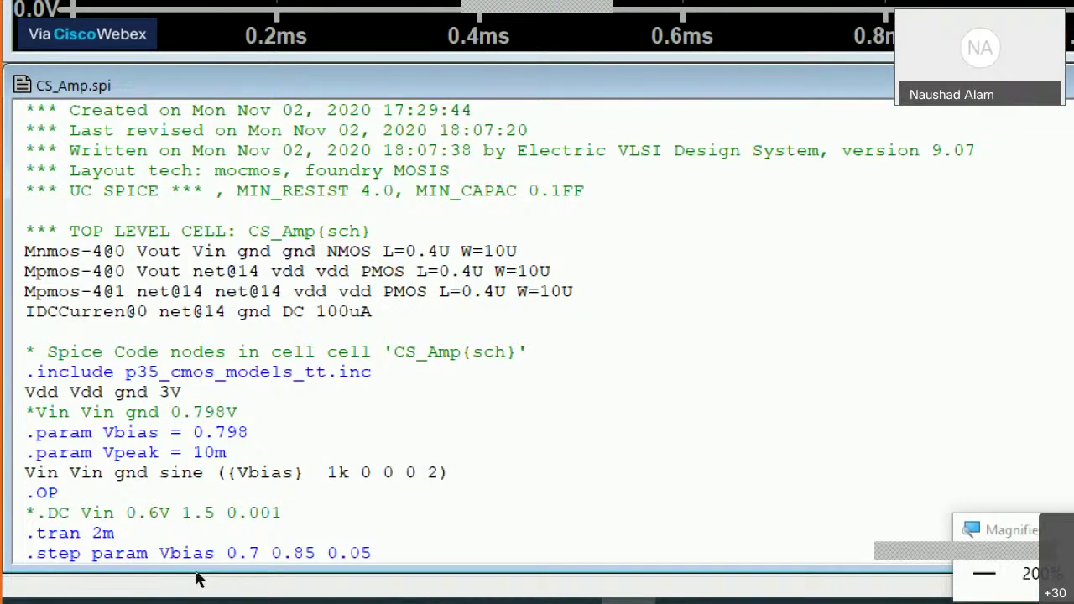
{"action": "type", "text": "{Vpeak"}
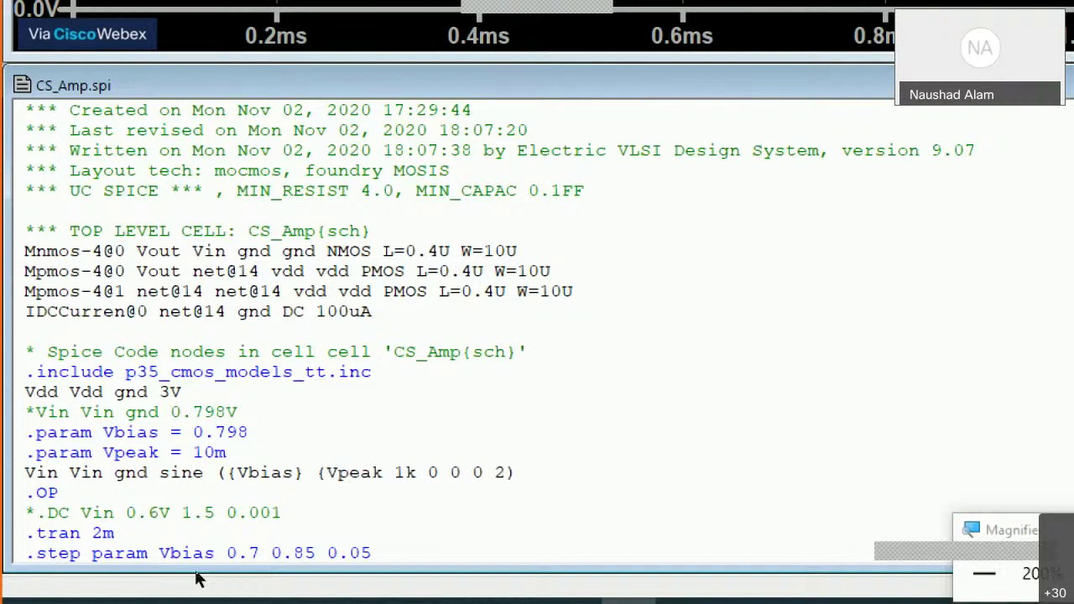
{"action": "type", "text": "}"}
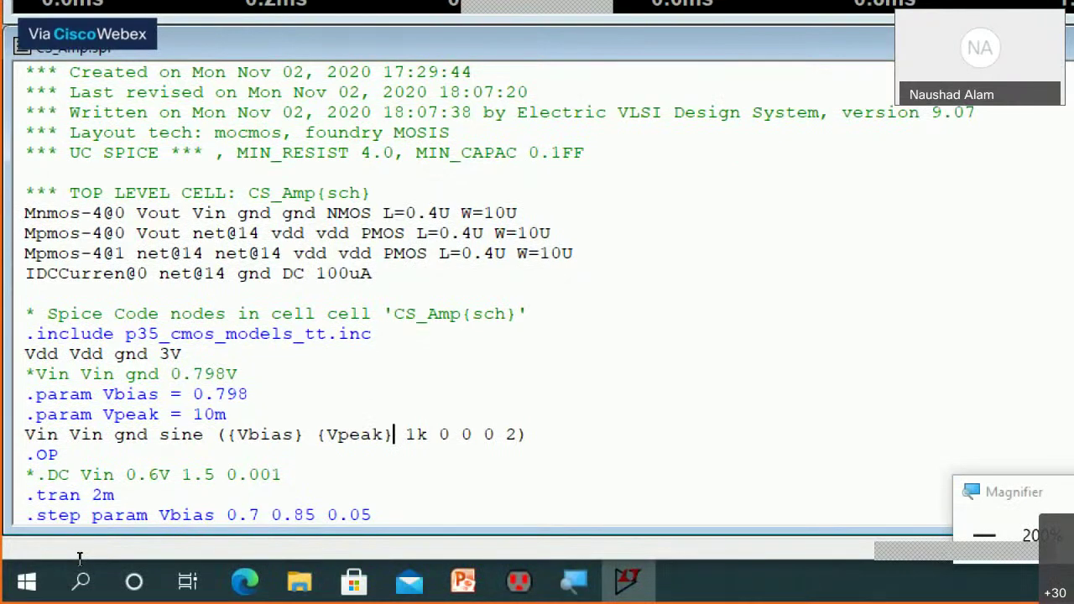
Change the swept parameter in the .step param line to Vpeak
{"action": "key", "text": "Down"}
{"action": "key", "text": "Down"}
{"action": "key", "text": "Down"}
{"action": "key", "text": "Down"}
{"action": "key", "text": "Home"}
{"action": "key", "text": "ctrl+Right"}
{"action": "key", "text": "ctrl+Right"}
{"action": "key", "text": "Delete"}
{"action": "key", "text": "Delete"}
{"action": "key", "text": "Delete"}
{"action": "key", "text": "Delete"}
{"action": "key", "text": "Delete"}
{"action": "type", "text": "Vpe"}
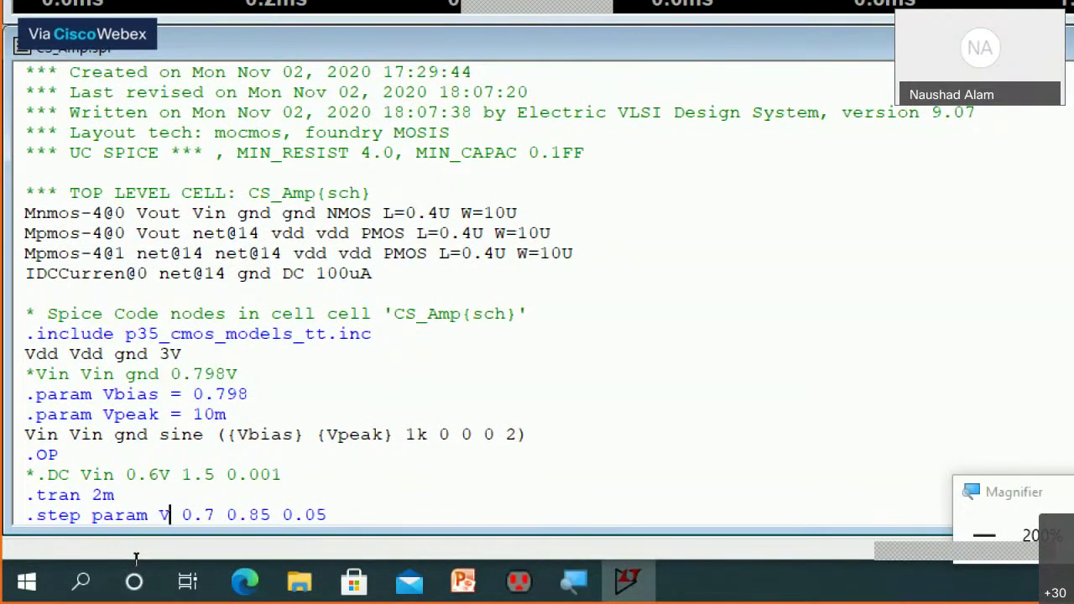
{"action": "type", "text": "ak"}
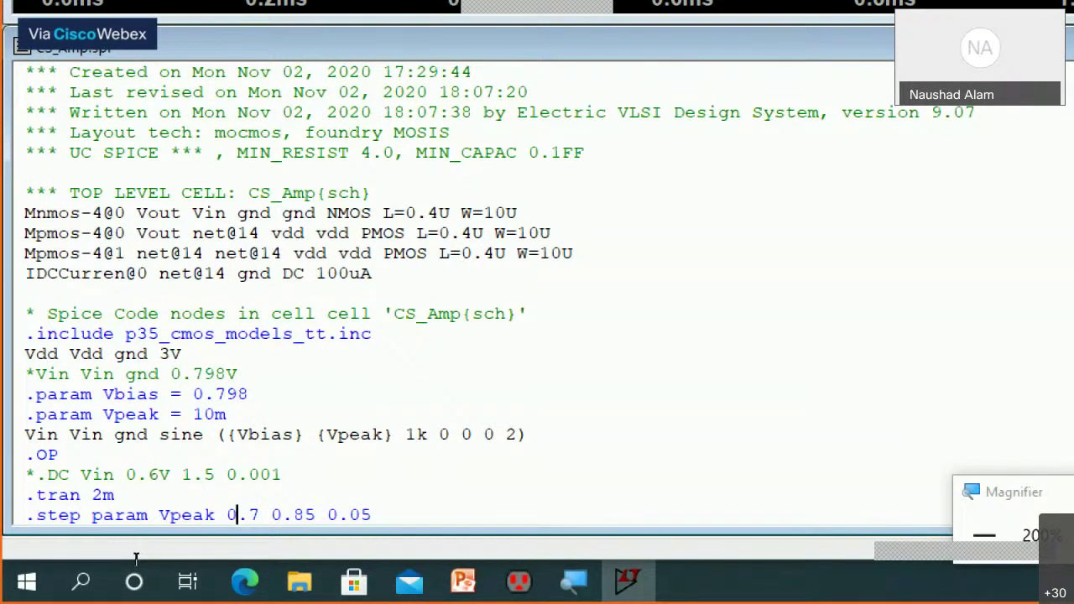
Set the start value of the Vpeak sweep to 5m
{"action": "key", "text": "Right"}
{"action": "key", "text": "Right"}
{"action": "key", "text": "Right"}
{"action": "key", "text": "Right"}
{"action": "key", "text": "BackSpace"}
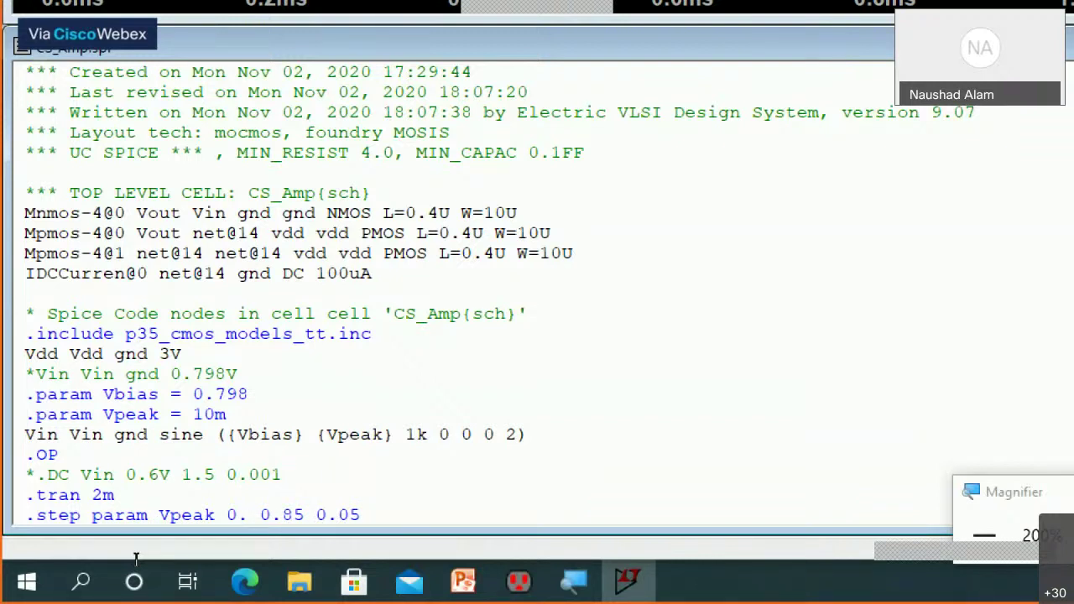
{"action": "key", "text": "BackSpace"}
{"action": "key", "text": "BackSpace"}
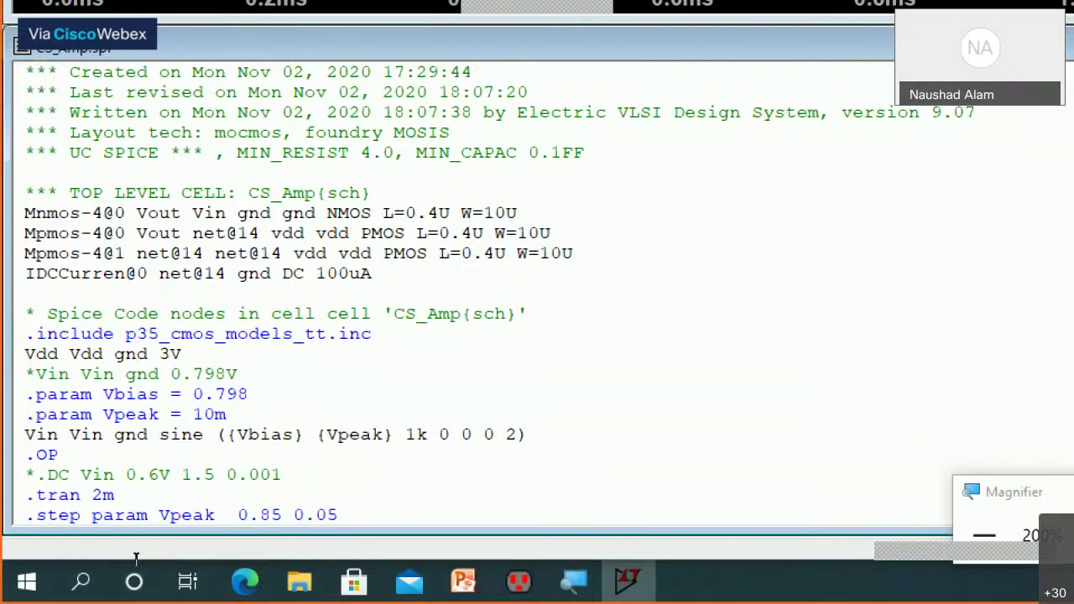
{"action": "type", "text": "5m"}
{"action": "key", "text": "Right"}
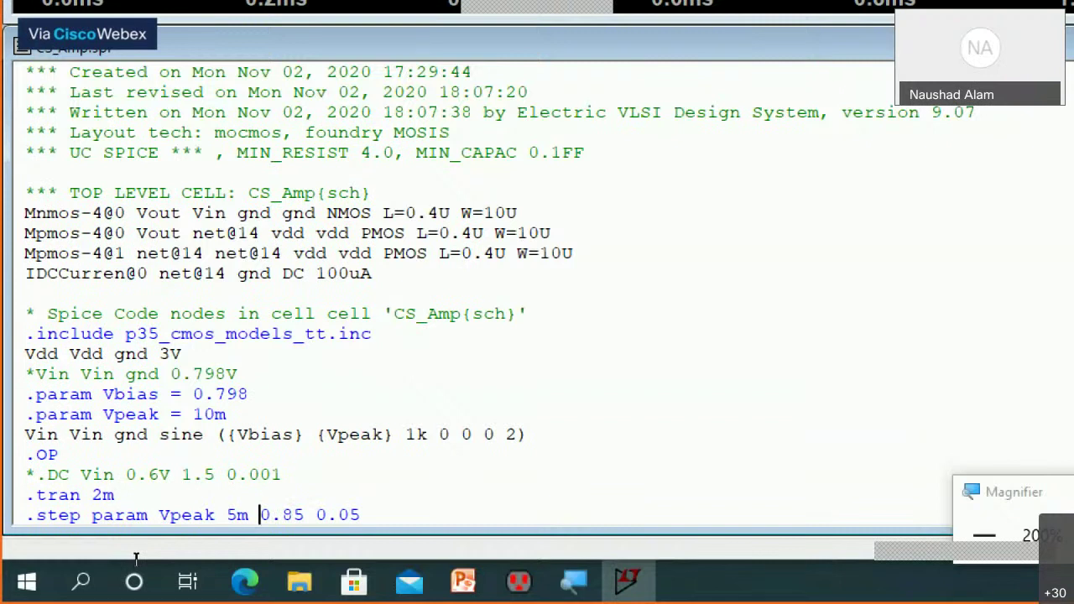
Set the stop value of the Vpeak sweep to 20m and its increment to 5m
{"action": "key", "text": "Delete"}
{"action": "key", "text": "Delete"}
{"action": "key", "text": "Delete"}
{"action": "key", "text": "Delete"}
{"action": "type", "text": "20"}
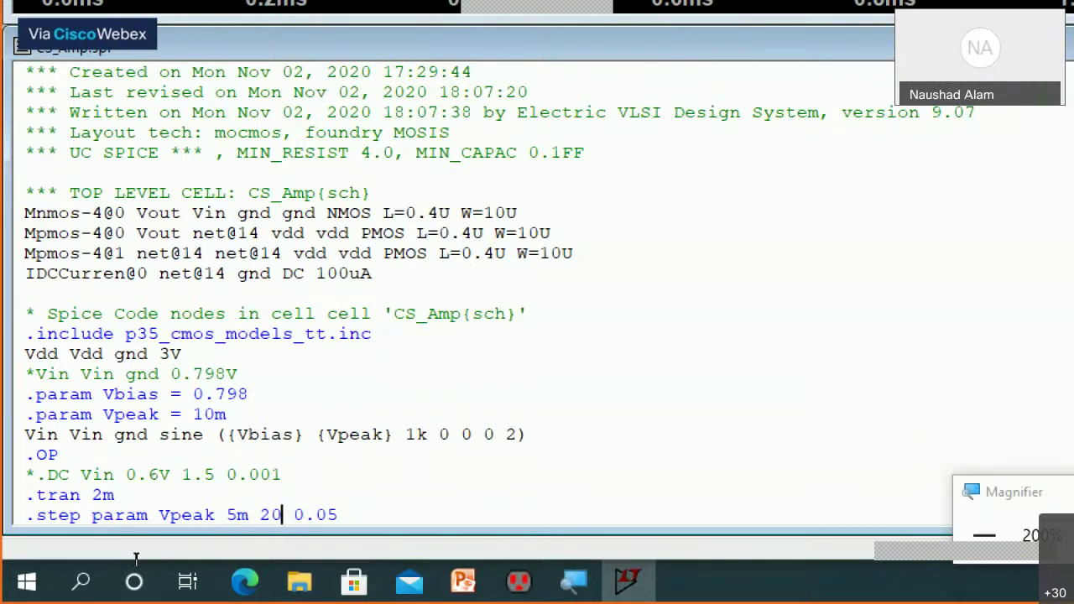
{"action": "type", "text": "m"}
{"action": "key", "text": "Right"}
{"action": "key", "text": "Right"}
{"action": "key", "text": "Left"}
{"action": "key", "text": "Delete"}
{"action": "key", "text": "Delete"}
{"action": "key", "text": "Delete"}
{"action": "key", "text": "Delete"}
{"action": "type", "text": "5m"}
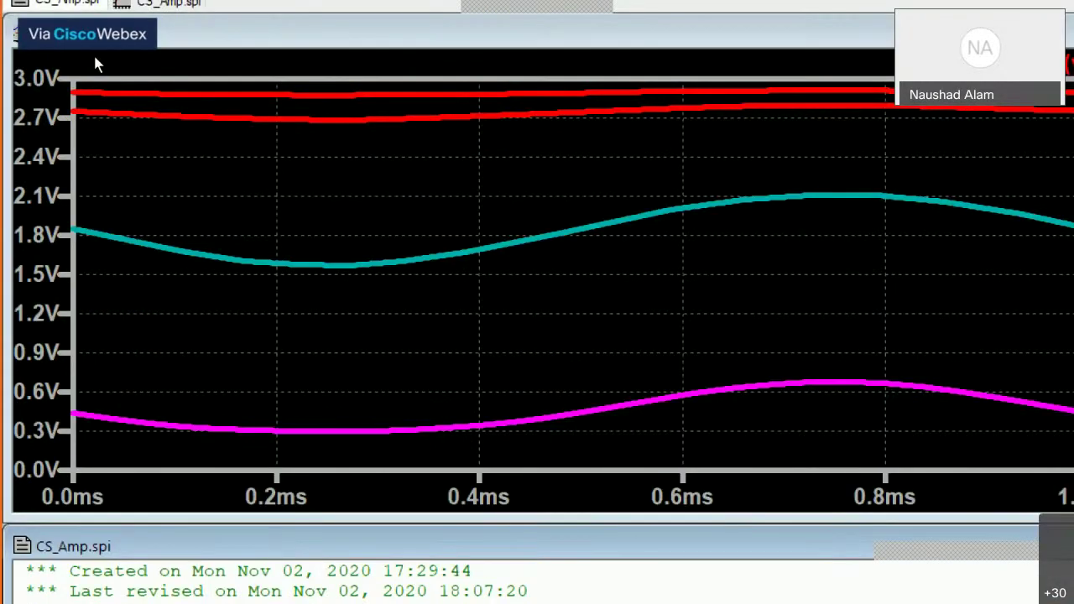
Run the CS_Amp.spi transient simulation with the stepped Vpeak amplitude
{"action": "key", "text": "super+minus"}
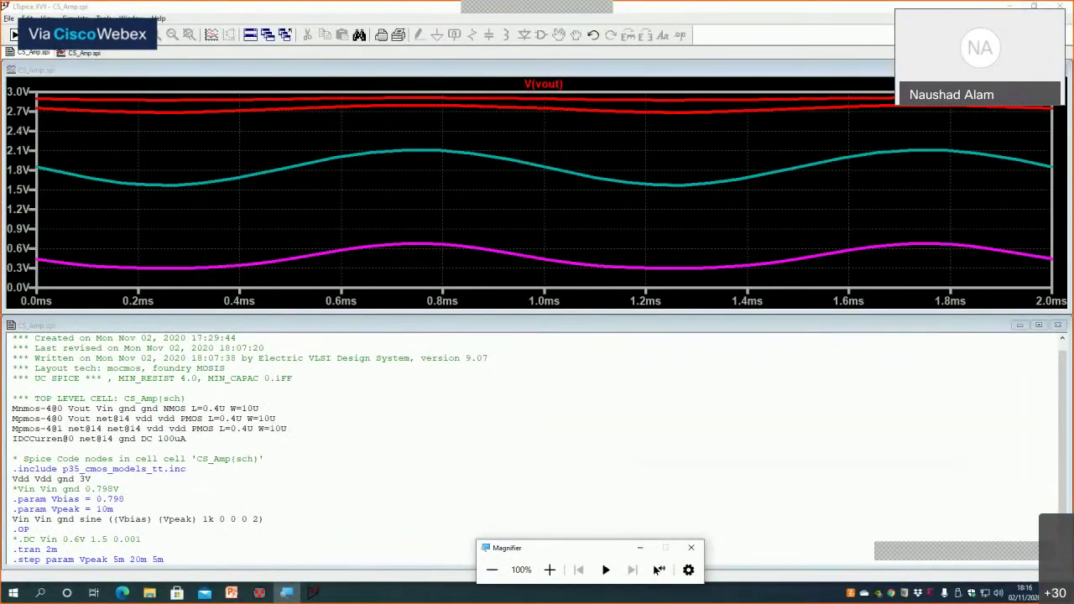
{"action": "key", "text": "alt+Tab"}
{"action": "left_click", "coordinate": [14, 35]}
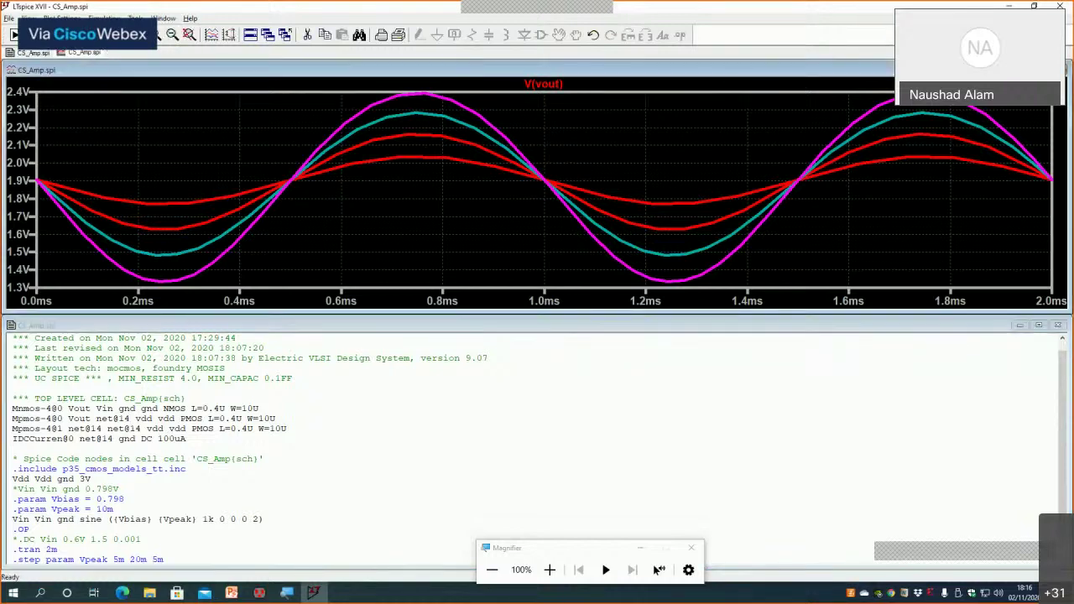
Add a second plot pane above the V(vout) traces and plot V(vin) in it
{"action": "left_click", "coordinate": [63, 18]}
{"action": "left_click", "coordinate": [79, 98]}
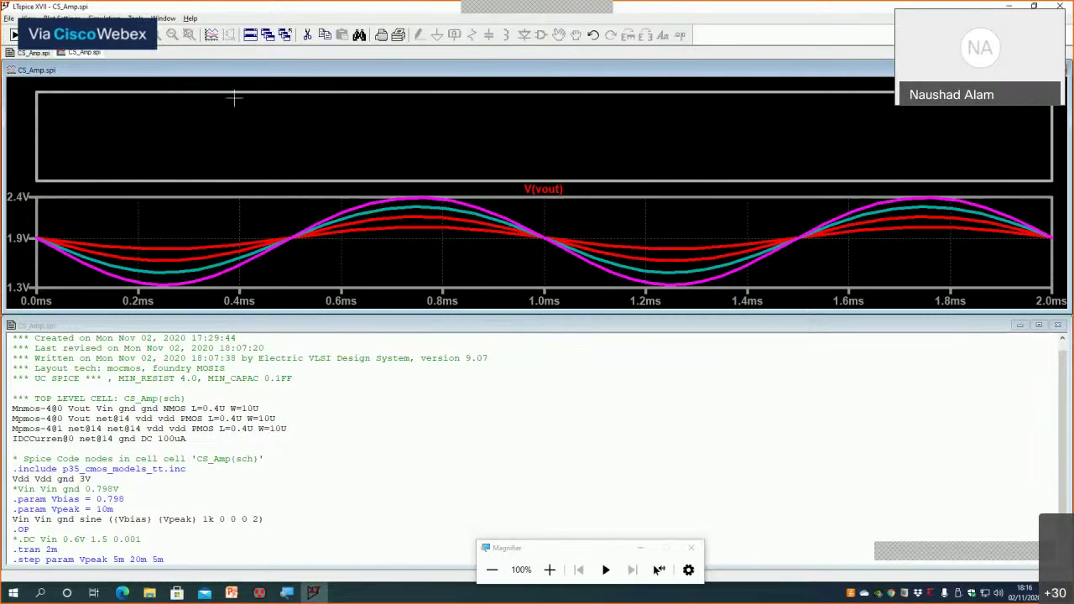
{"action": "left_click", "coordinate": [211, 34]}
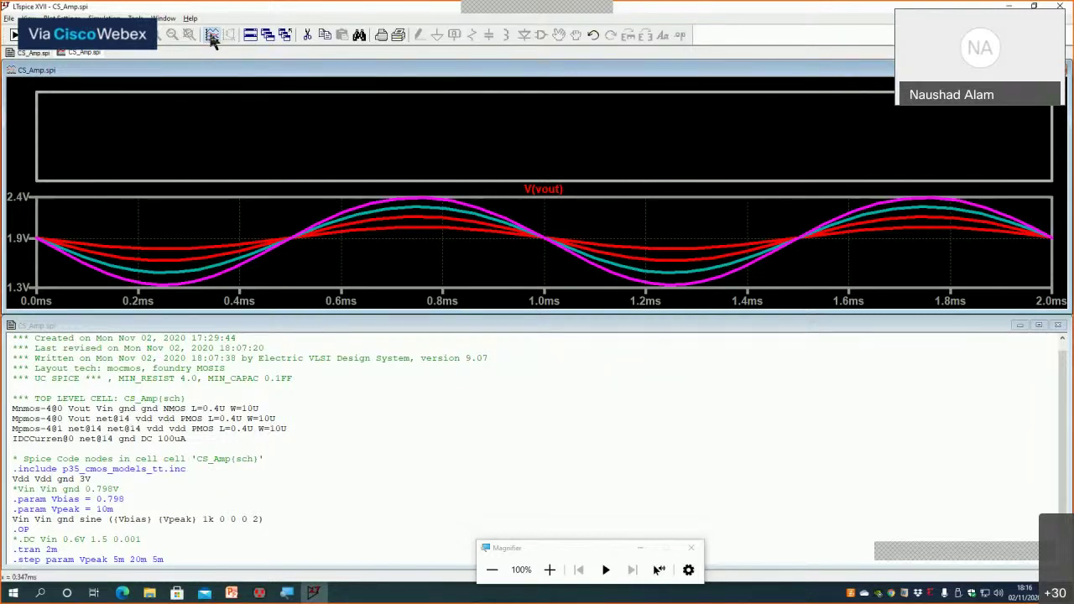
{"action": "left_click", "coordinate": [453, 288]}
{"action": "left_click", "coordinate": [453, 296], "text": "ctrl"}
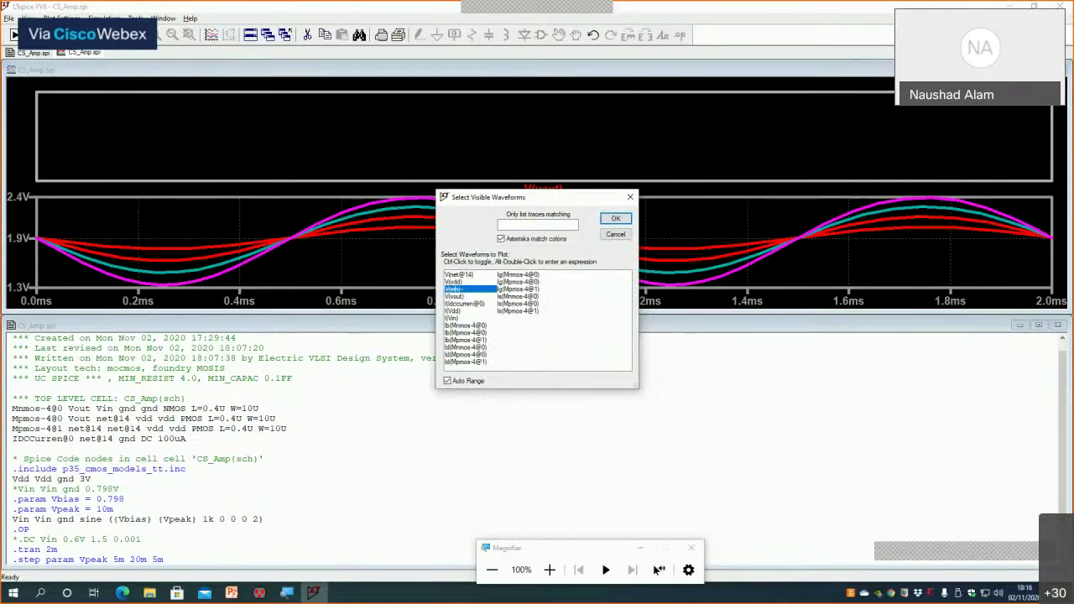
{"action": "left_click", "coordinate": [615, 218]}
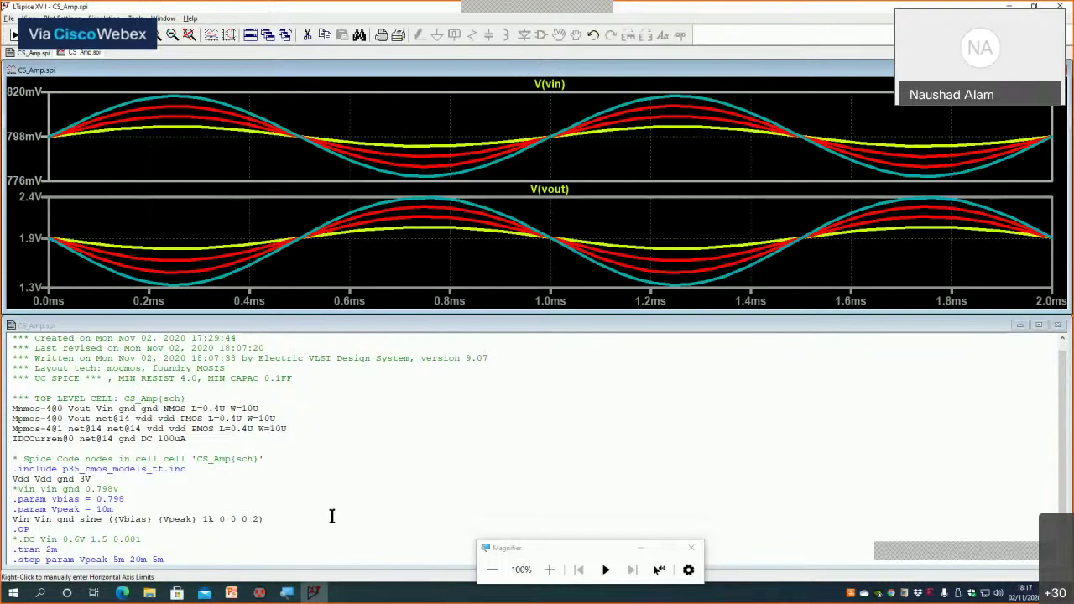
Switch to Electric and comment out the ".tran 2m" line in the schematic's SPICE code with an asterisk
{"action": "left_click", "coordinate": [259, 593]}
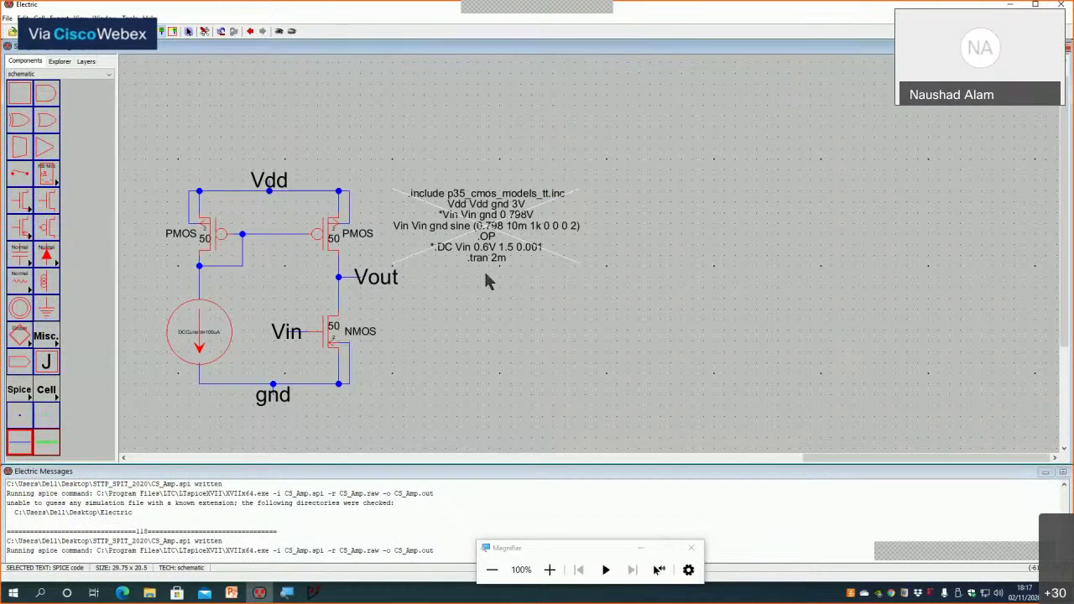
{"action": "left_click", "coordinate": [511, 277]}
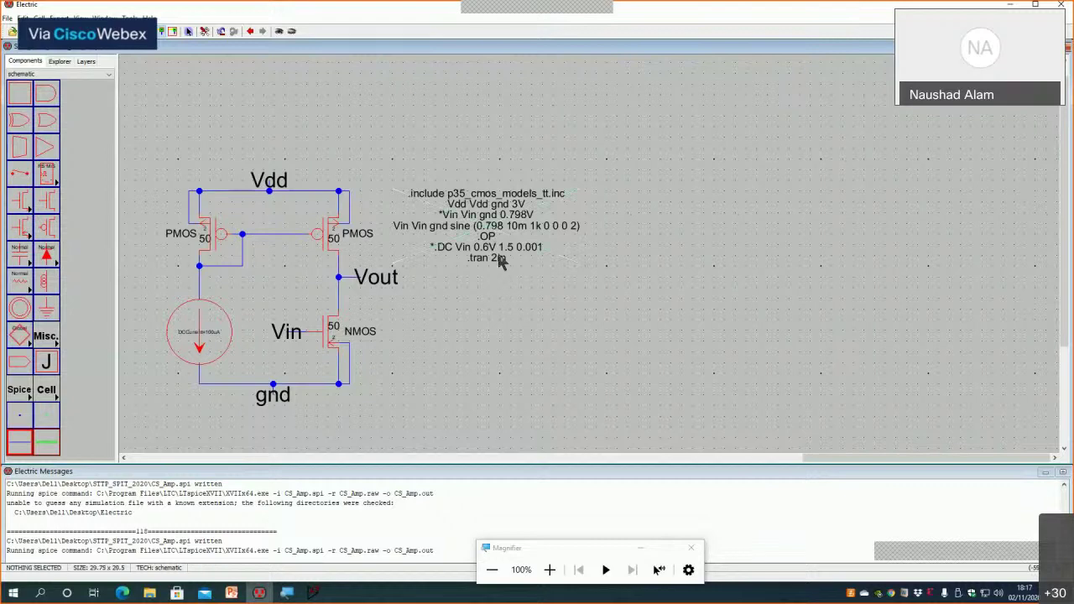
{"action": "left_click", "coordinate": [550, 569]}
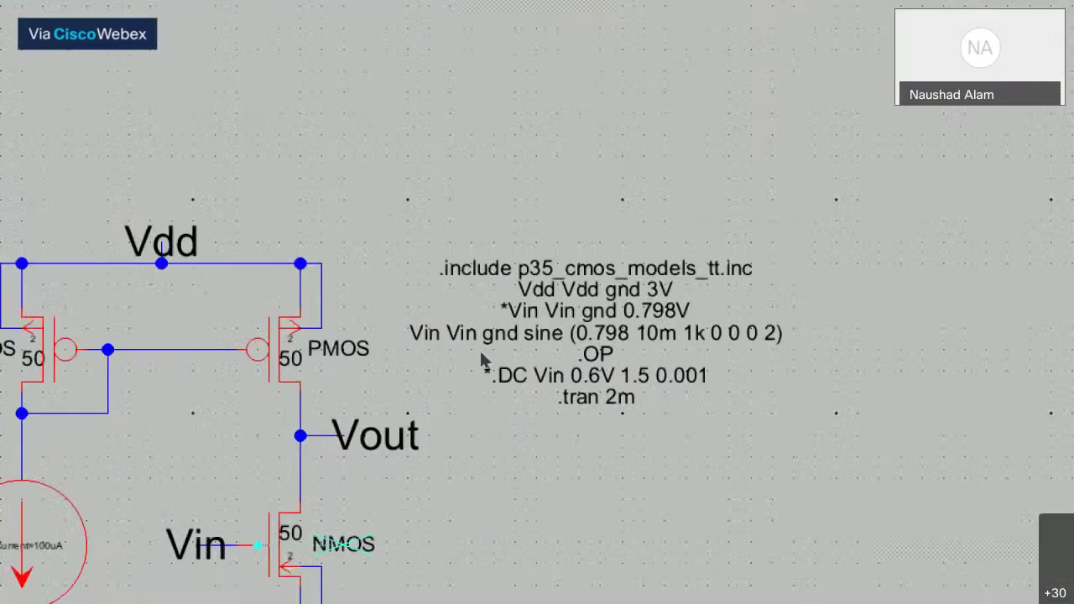
{"action": "right_click", "coordinate": [492, 232]}
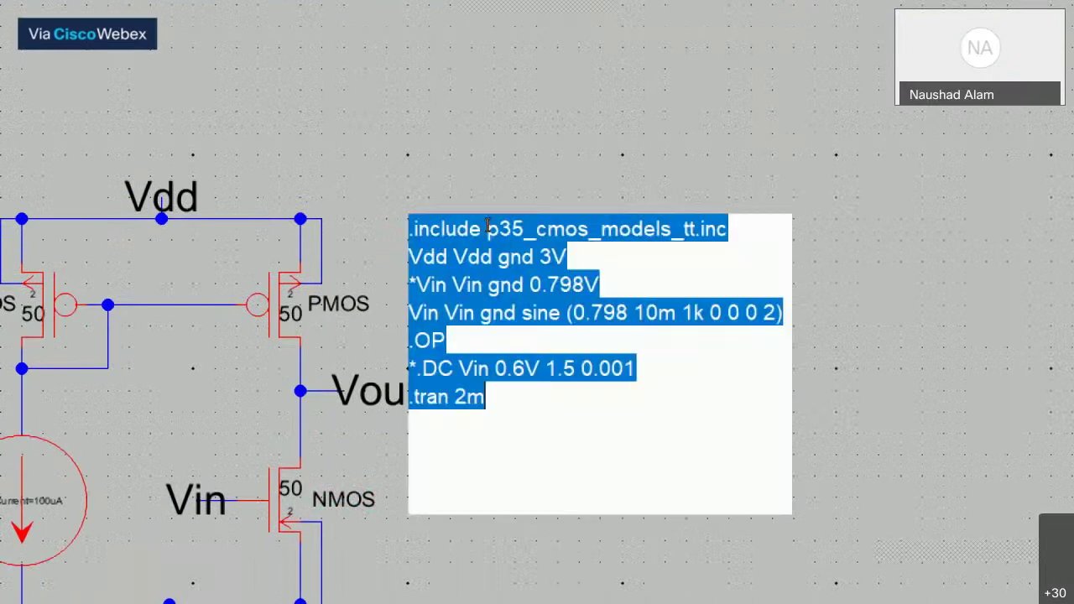
{"action": "left_click", "coordinate": [524, 273]}
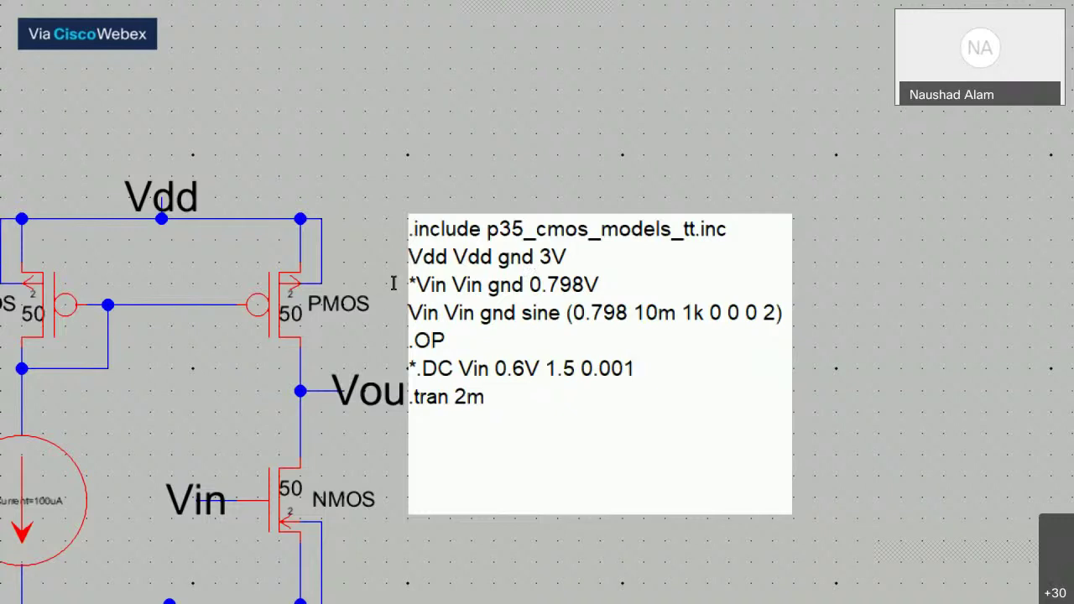
{"action": "key", "text": "Down"}
{"action": "key", "text": "Home"}
{"action": "type", "text": "*"}
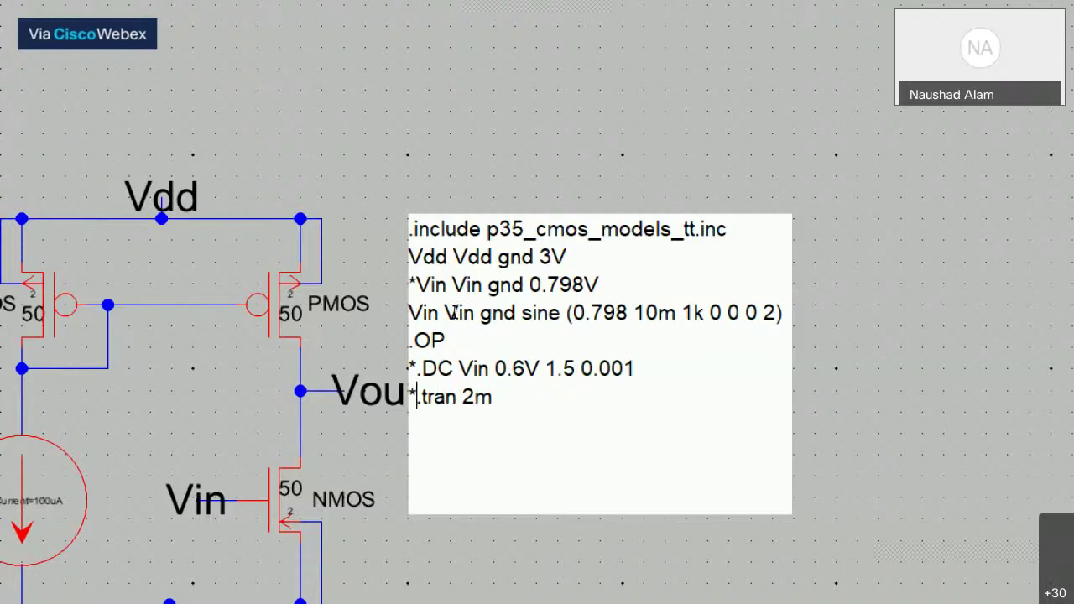
Add the transfer function directive ".tf V(Vout) Vin" as a new last line of the SPICE code
{"action": "key", "text": "Right"}
{"action": "key", "text": "Right"}
{"action": "key", "text": "Right"}
{"action": "key", "text": "Right"}
{"action": "key", "text": "Right"}
{"action": "key", "text": "Right"}
{"action": "key", "text": "Right"}
{"action": "key", "text": "Right"}
{"action": "key", "text": "Return"}
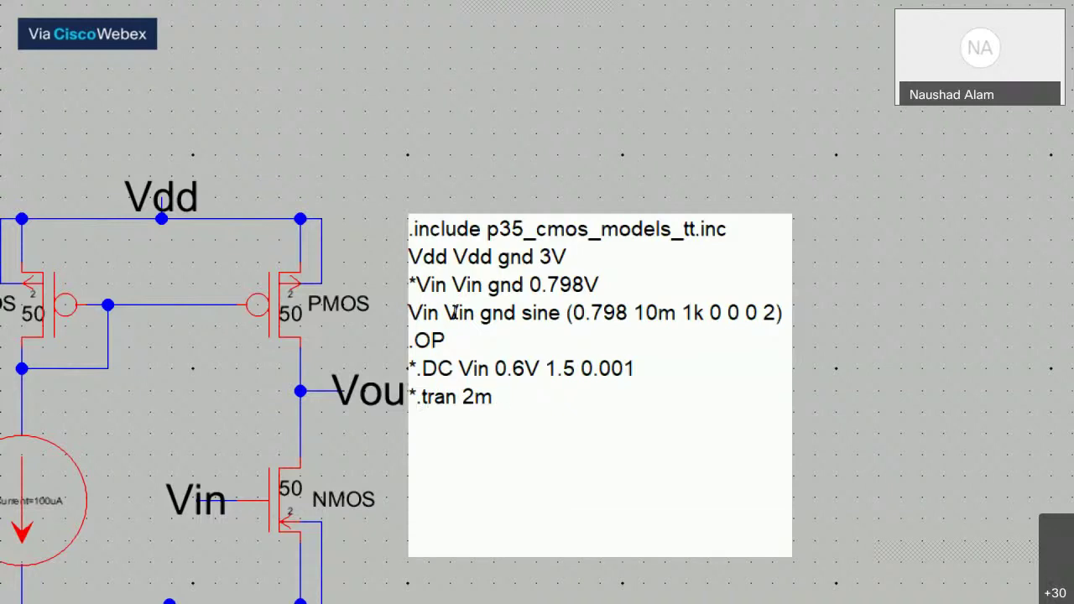
{"action": "type", "text": ".tf V(Vo"}
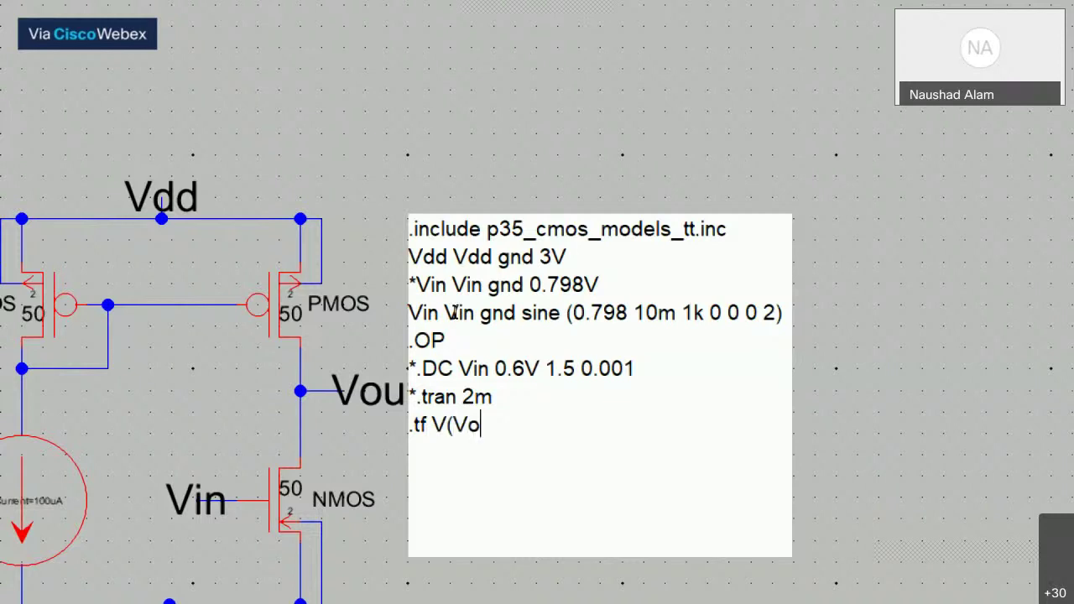
{"action": "type", "text": "ut) Vin"}
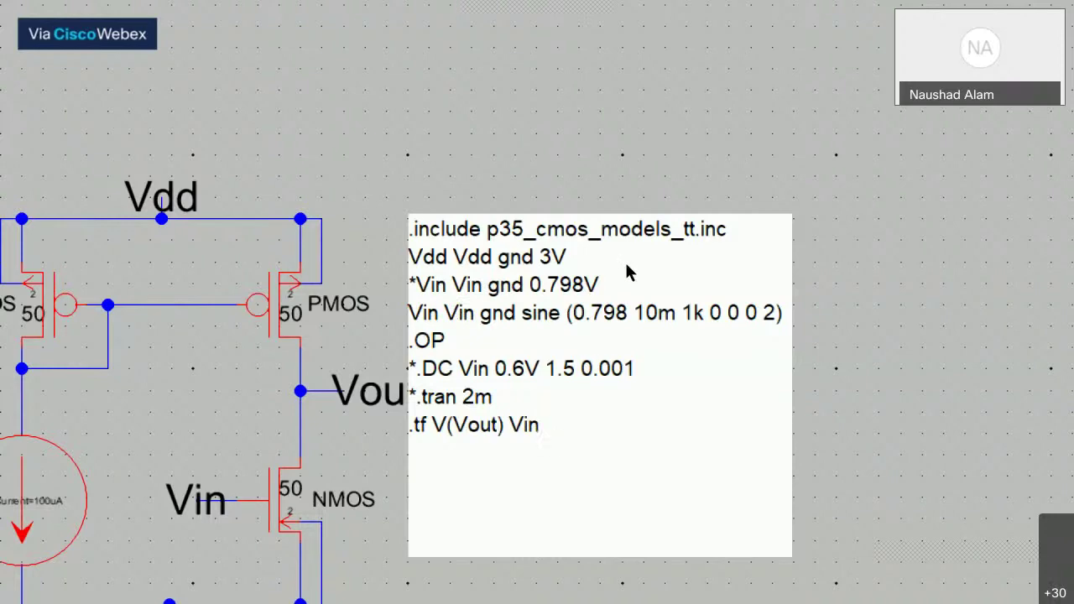
{"action": "key", "text": "Return"}
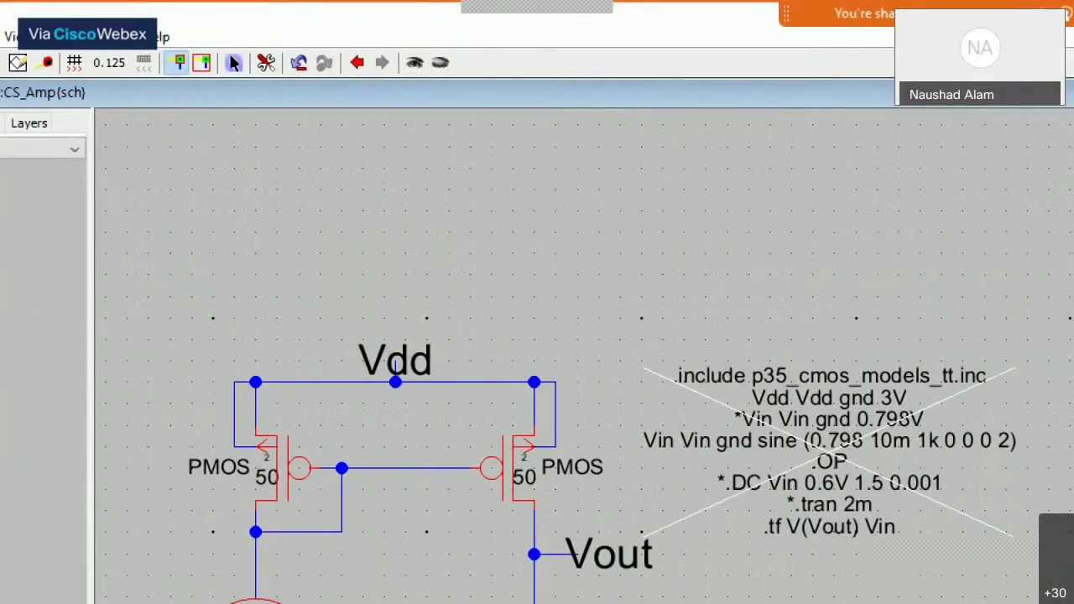
Write the SPICE deck of CS_Amp to simulate it in LTspice, and move the Transfer Function results window over the netlist
{"action": "left_click", "coordinate": [126, 37]}
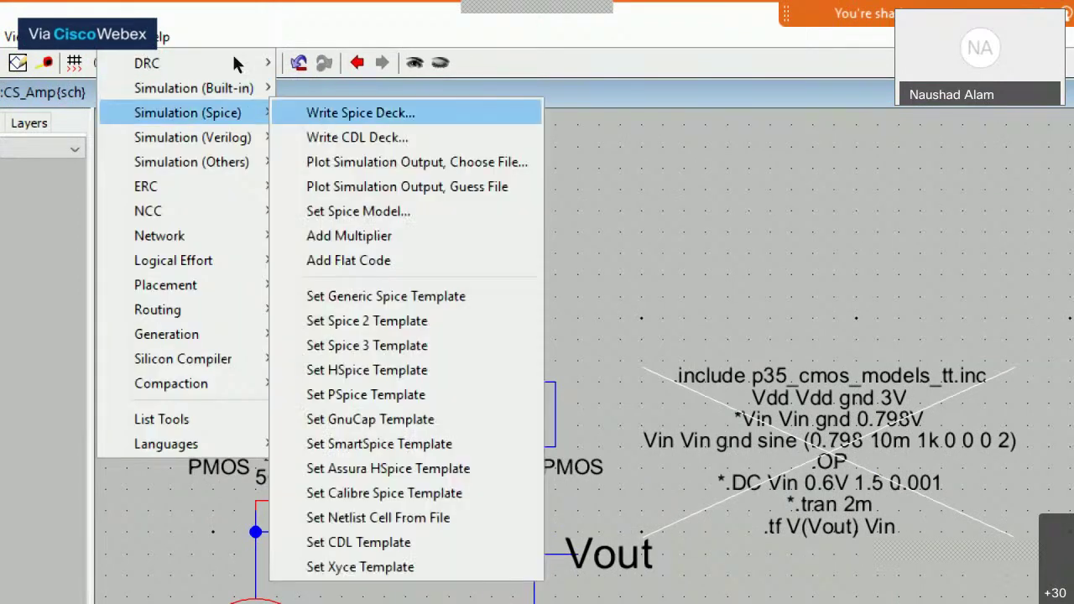
{"action": "left_click", "coordinate": [234, 60]}
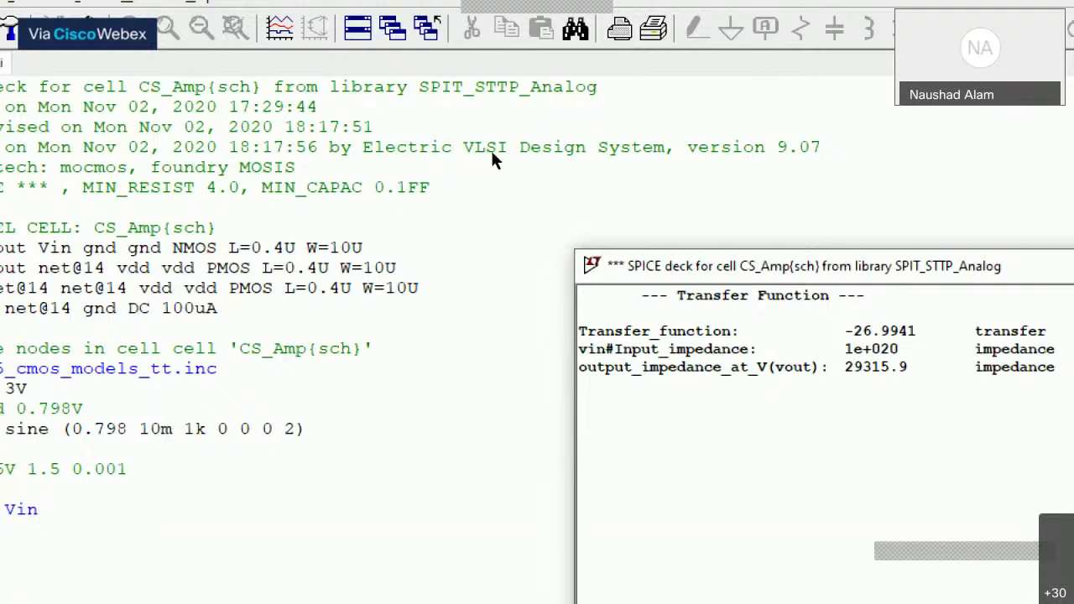
{"action": "left_click_drag", "start_coordinate": [636, 258], "coordinate": [360, 110]}
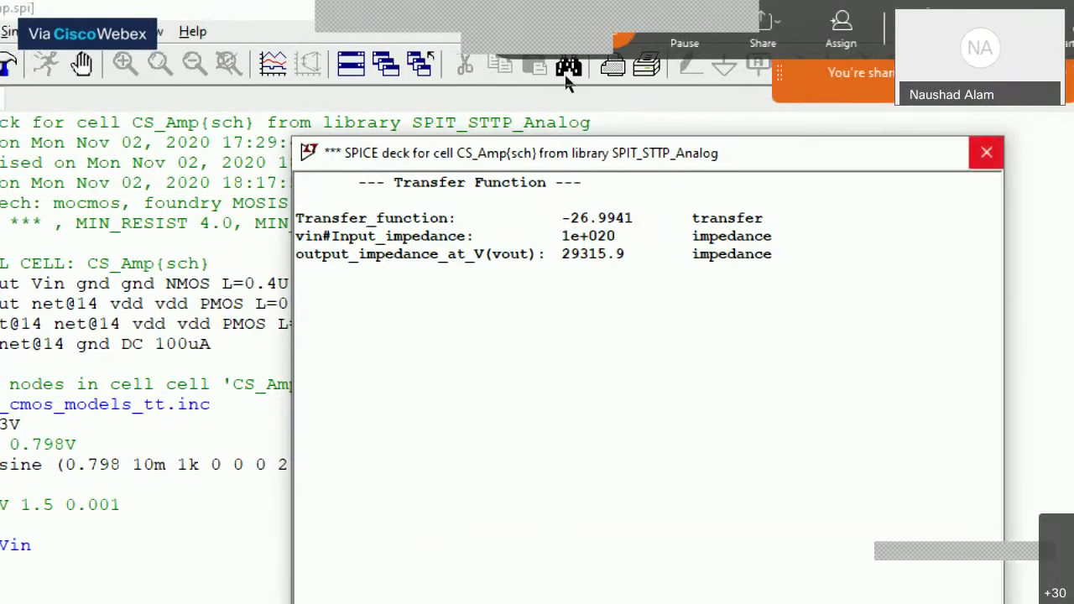
Close the Transfer Function results window and restore the CS_Amp.spi netlist to a full-width window in the lower half of the workspace
{"action": "left_click", "coordinate": [986, 151]}
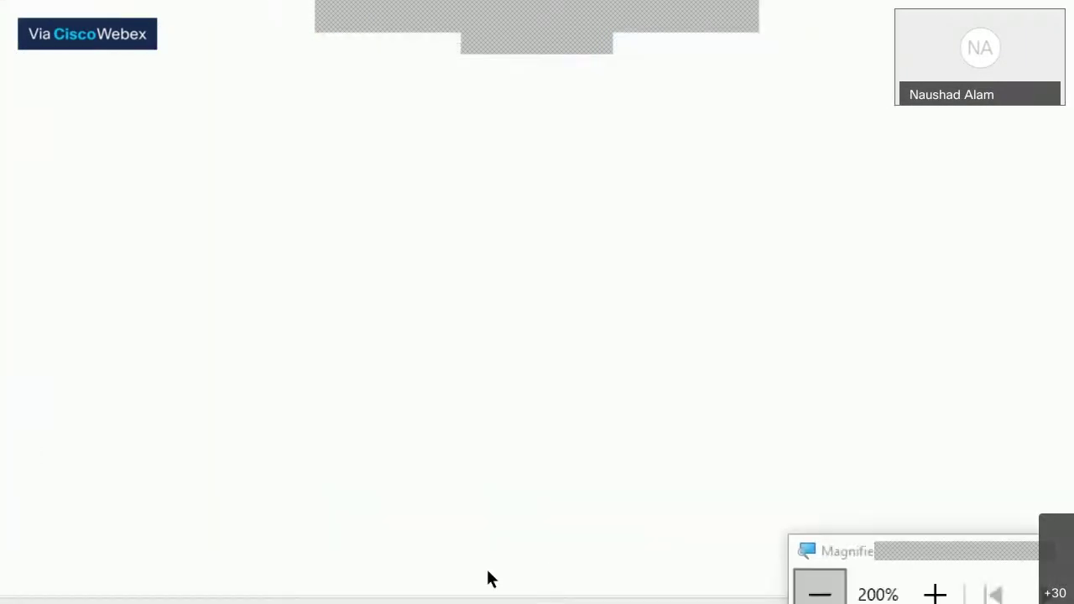
{"action": "key", "text": "super+minus"}
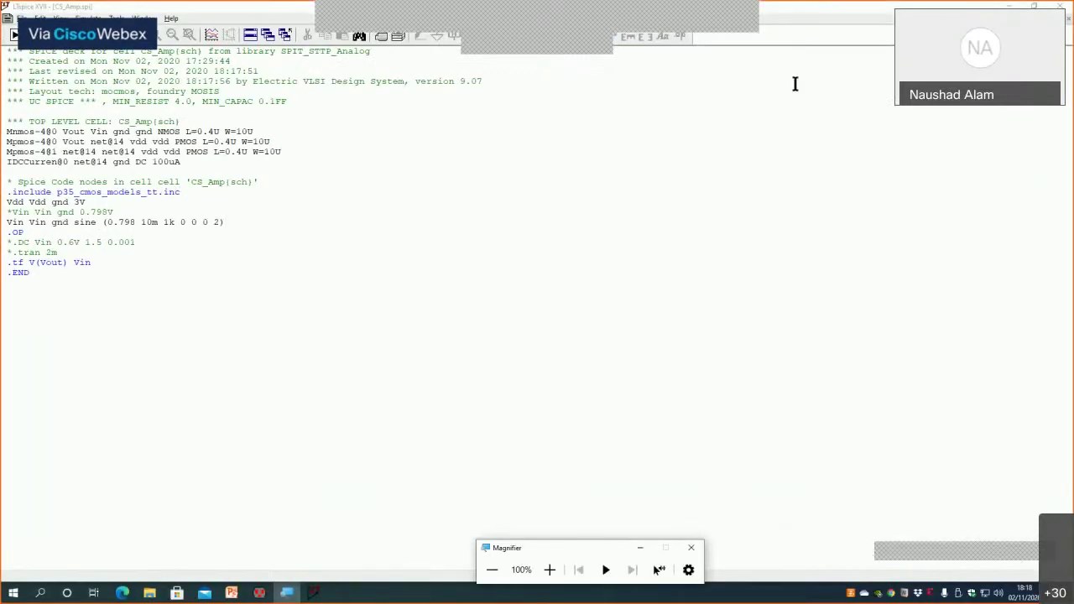
{"action": "left_click", "coordinate": [1062, 19]}
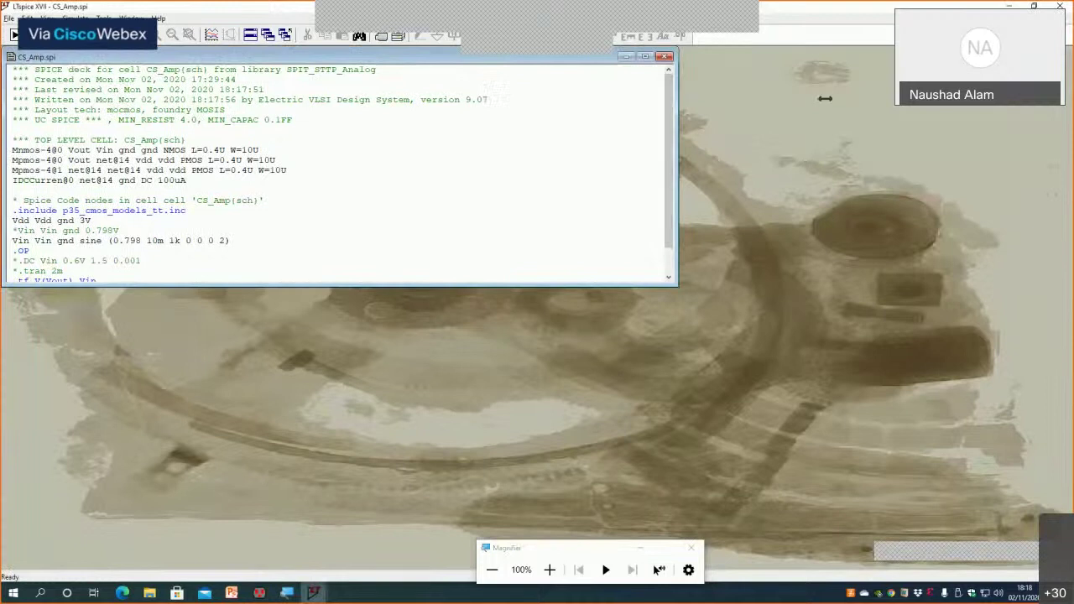
{"action": "left_click_drag", "start_coordinate": [1067, 98], "coordinate": [1071, 98]}
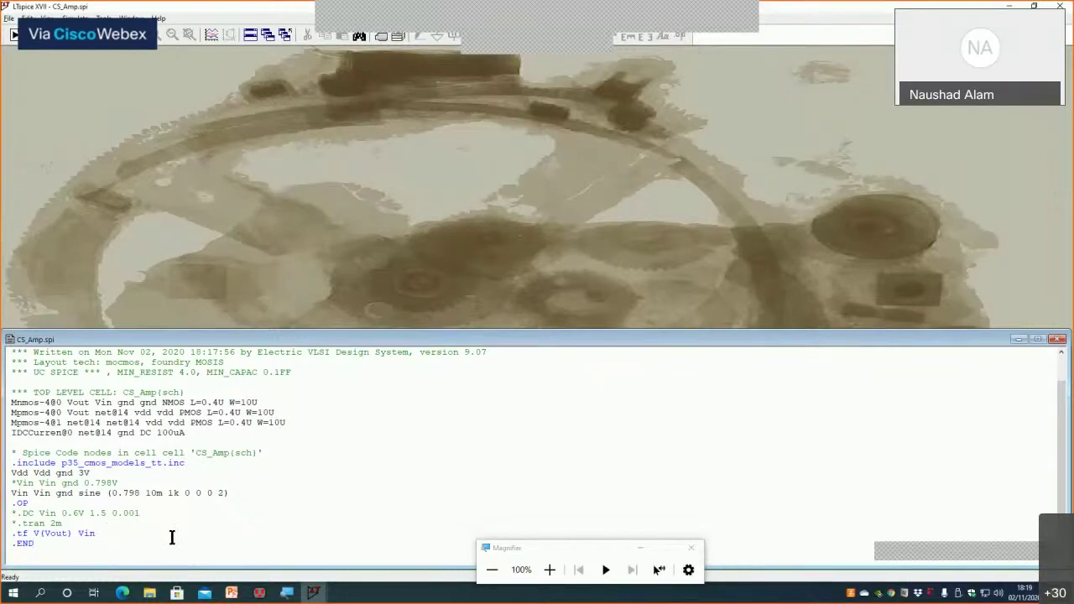
Add the temperature sweep directive ".step temp -55 125 10" below the .tf line in the netlist and run the simulation
{"action": "key", "text": "Return"}
{"action": "left_click", "coordinate": [549, 569]}
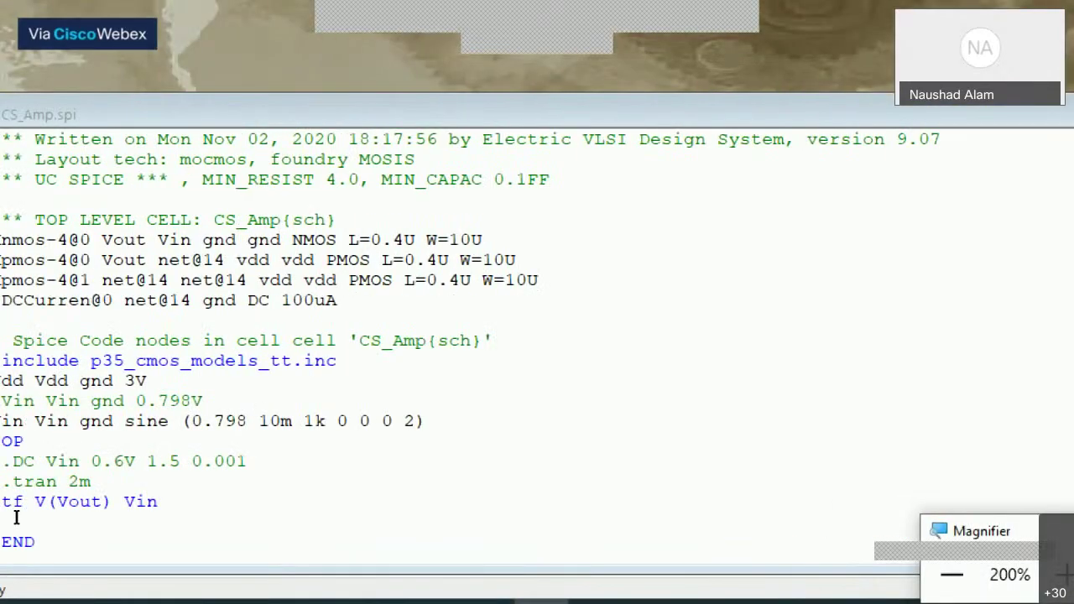
{"action": "left_click", "coordinate": [16, 518]}
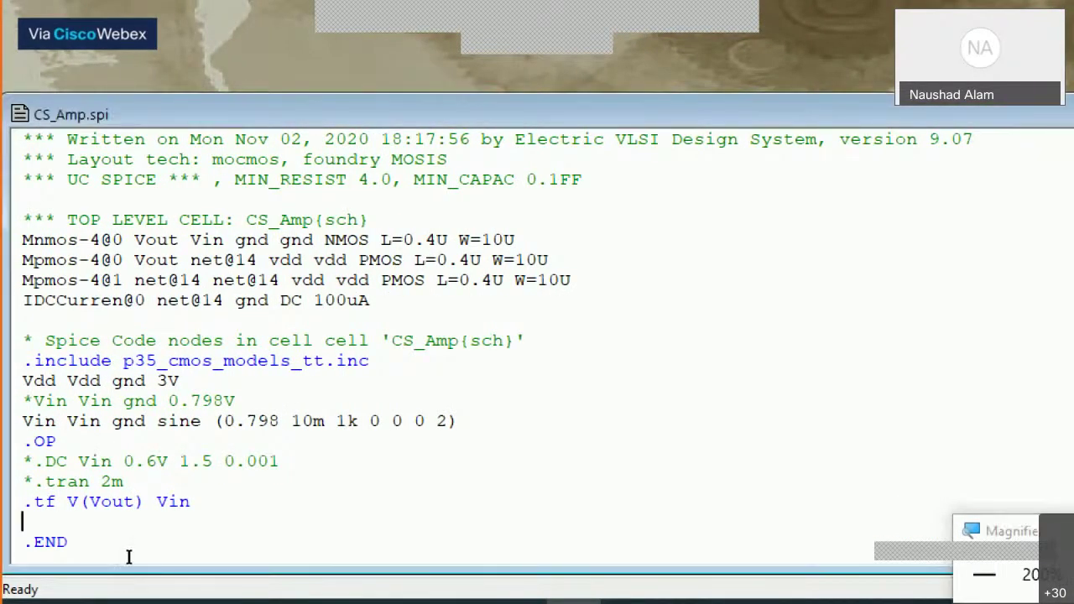
{"action": "type", "text": ".s"}
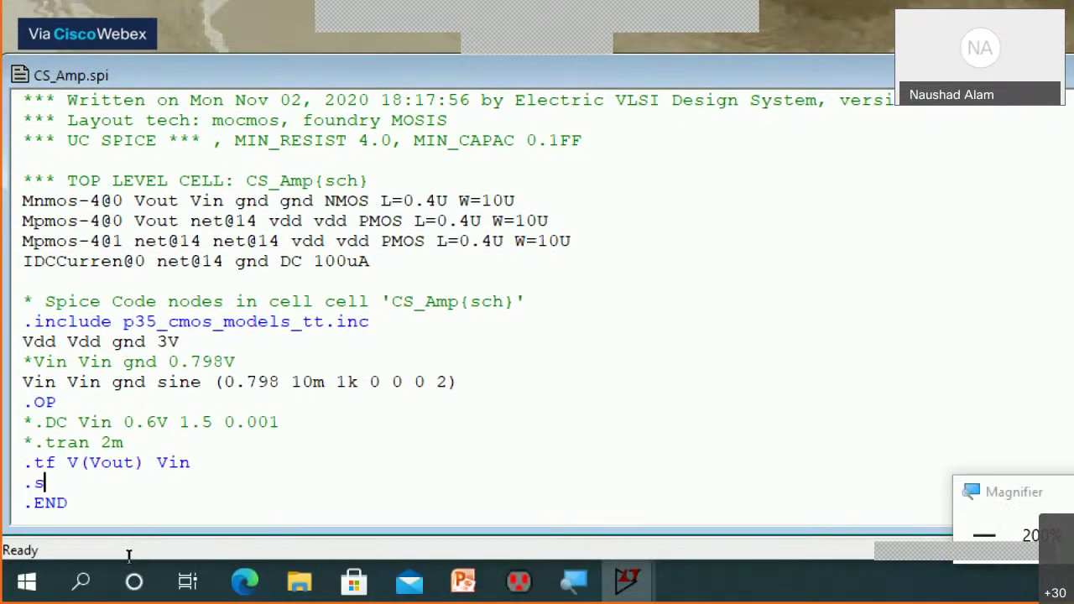
{"action": "type", "text": "tep temp -55"}
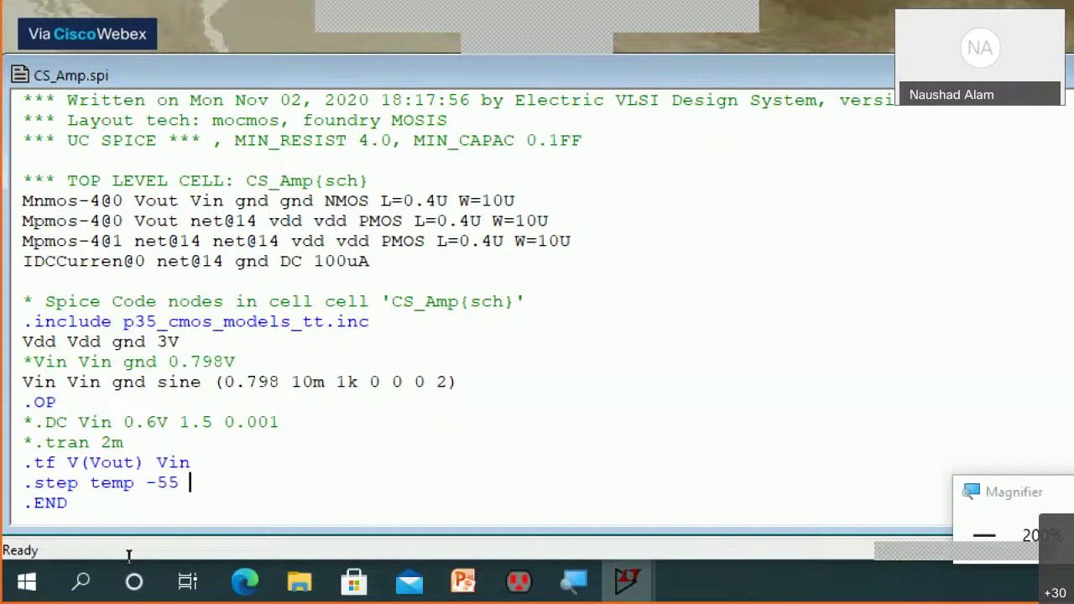
{"action": "type", "text": " 125"}
{"action": "type", "text": "10"}
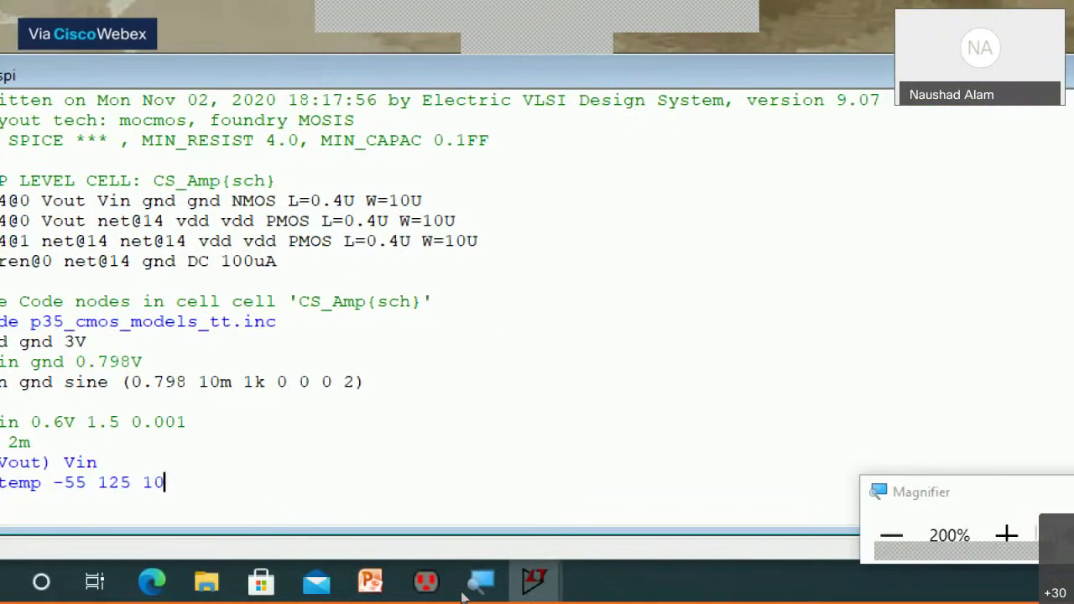
{"action": "left_click", "coordinate": [891, 534]}
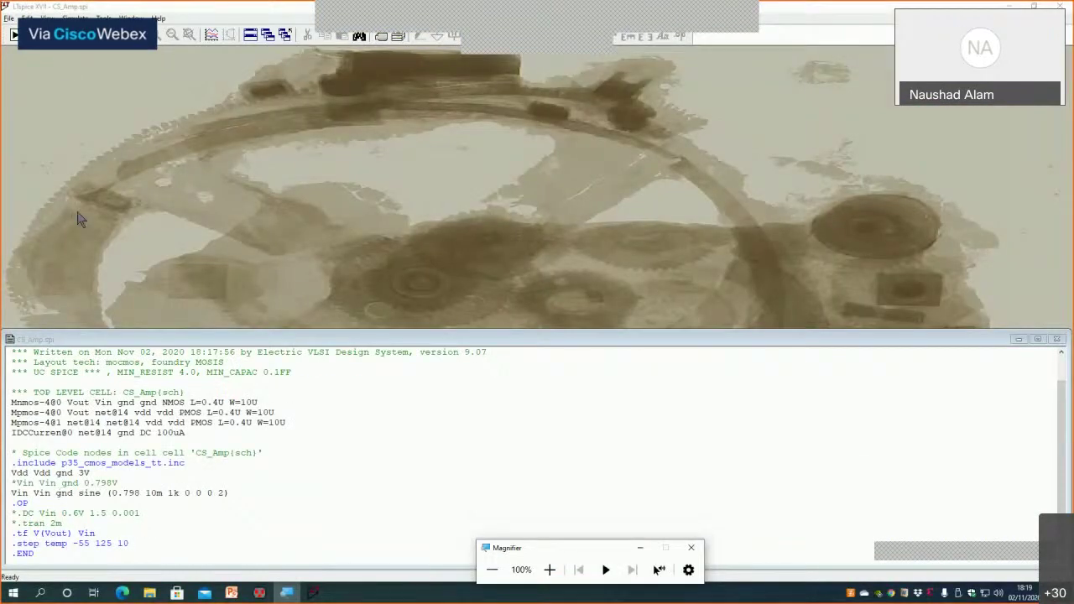
{"action": "left_click", "coordinate": [66, 63]}
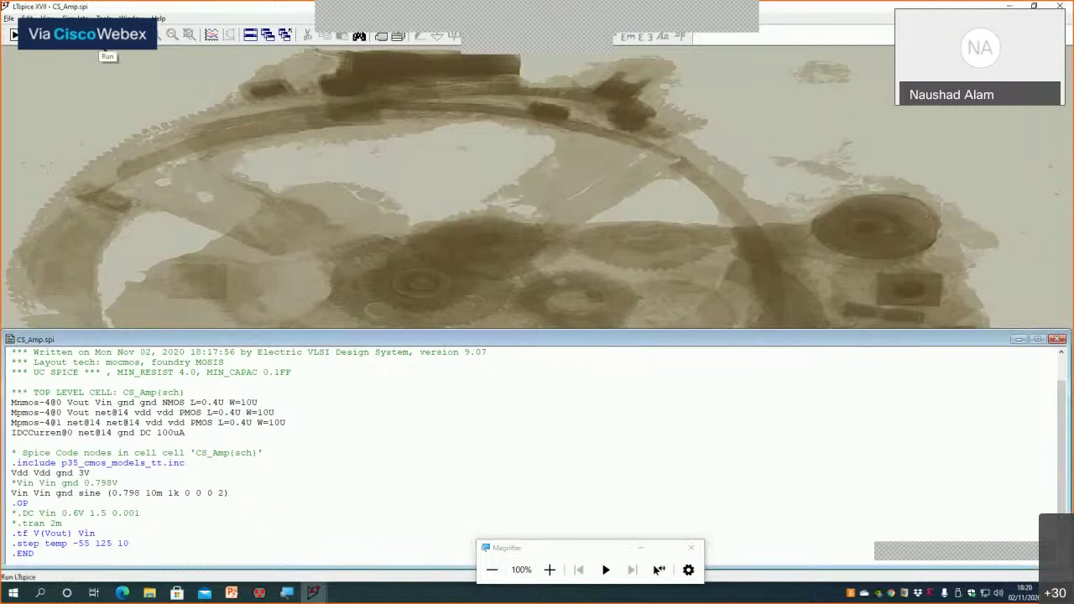
{"action": "left_click", "coordinate": [99, 36]}
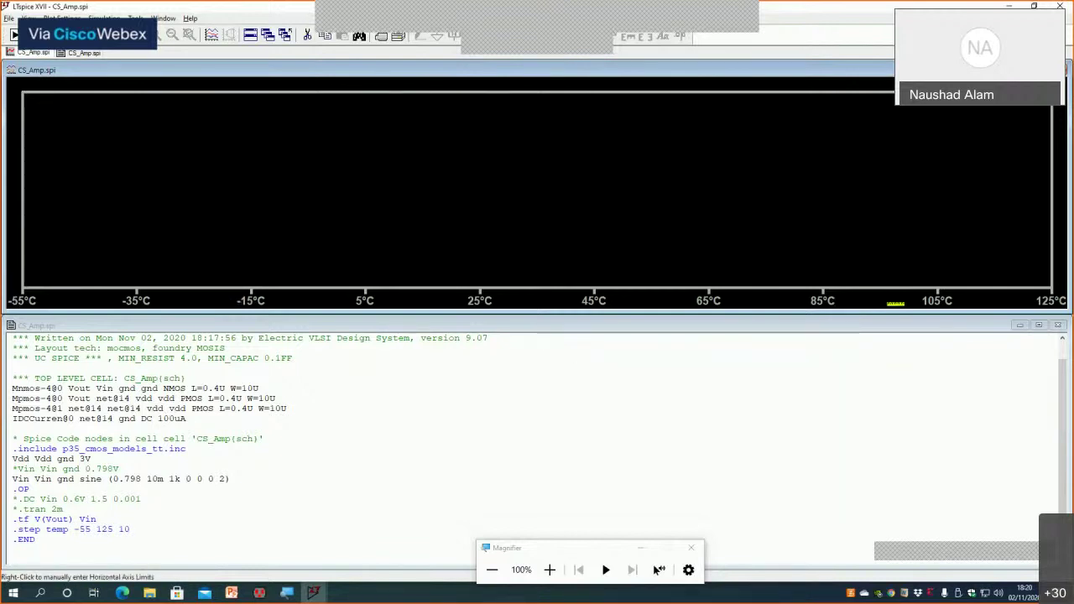
Examine the SPICE error log of the temperature sweep run and close it
{"action": "left_click", "coordinate": [62, 18]}
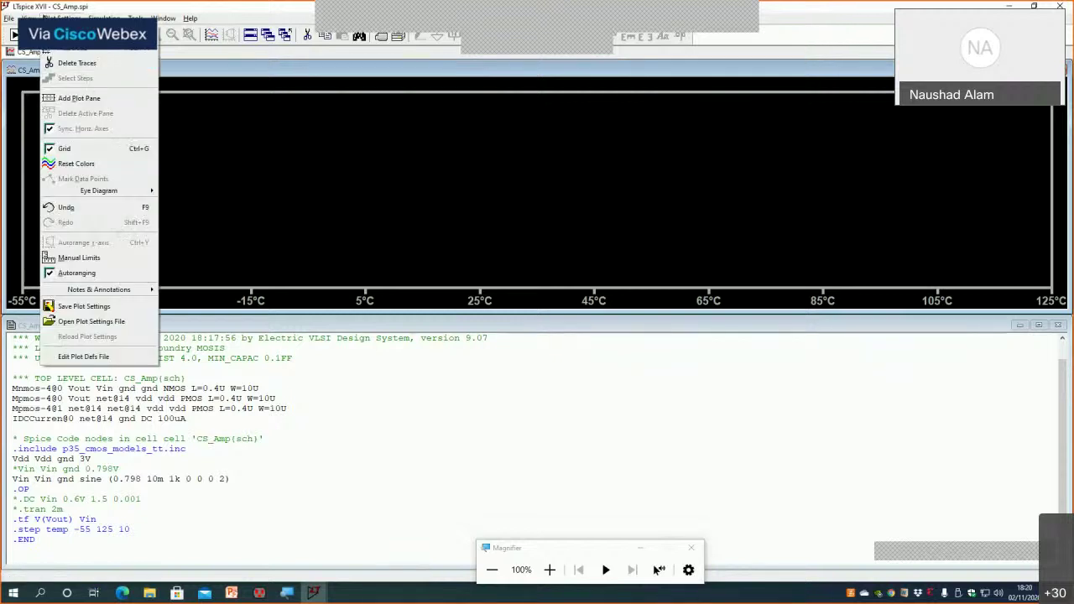
{"action": "mouse_move", "coordinate": [27, 17]}
{"action": "left_click", "coordinate": [46, 97]}
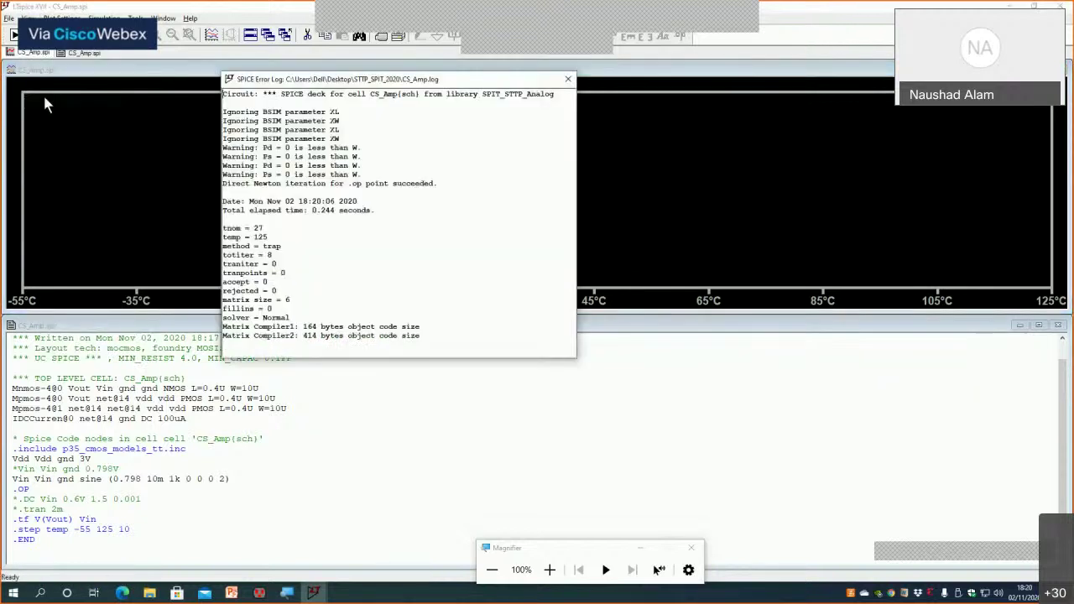
{"action": "right_click", "coordinate": [375, 243]}
{"action": "left_click", "coordinate": [567, 79]}
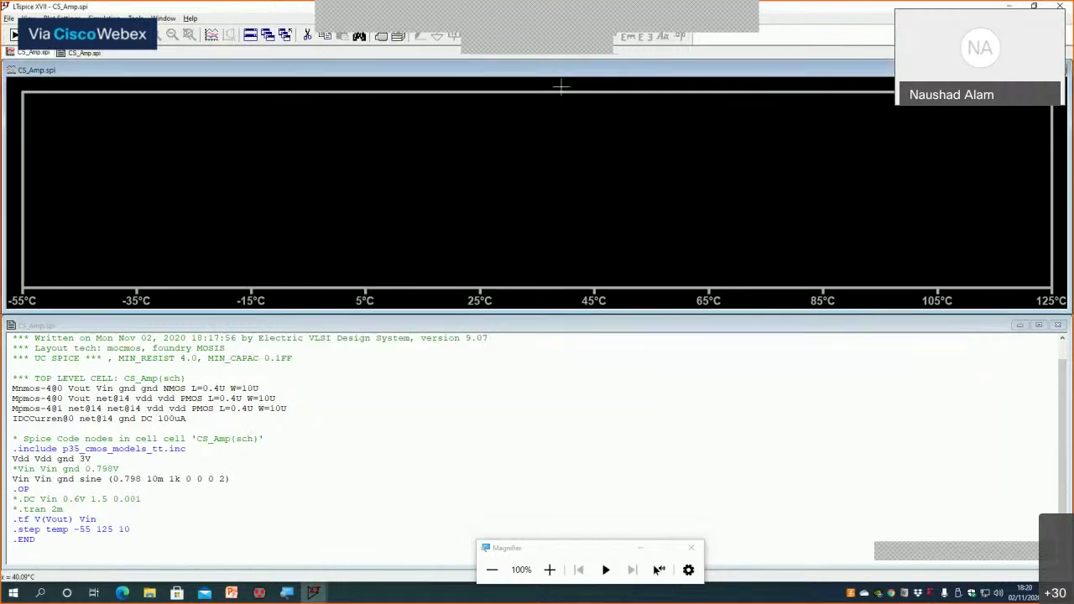
Plot the Transfer_function trace against temperature in the empty waveform window
{"action": "left_click", "coordinate": [212, 35]}
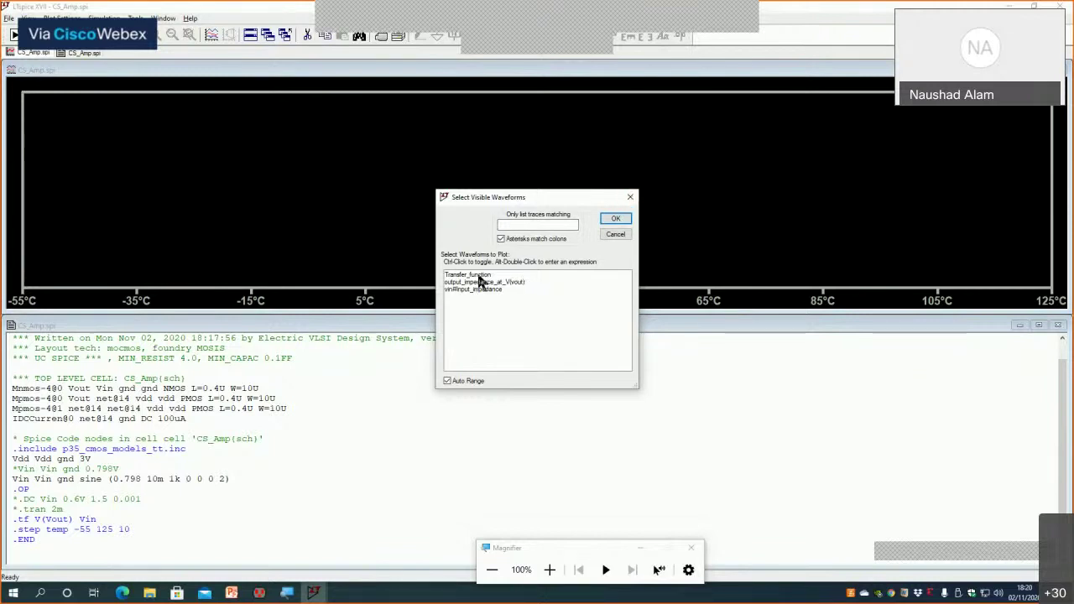
{"action": "left_click", "coordinate": [629, 198]}
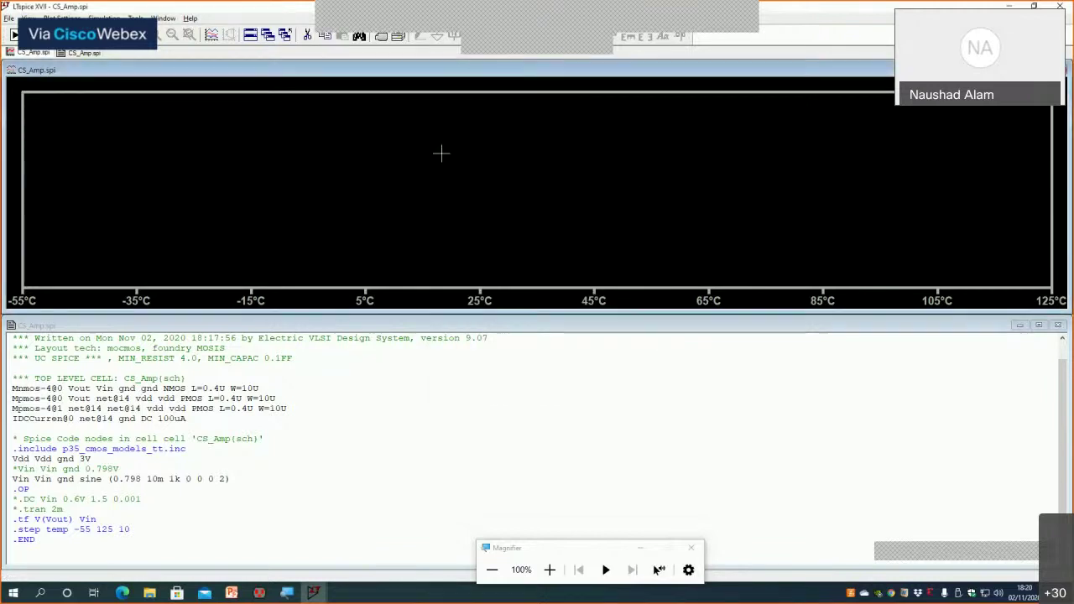
{"action": "left_click", "coordinate": [548, 570]}
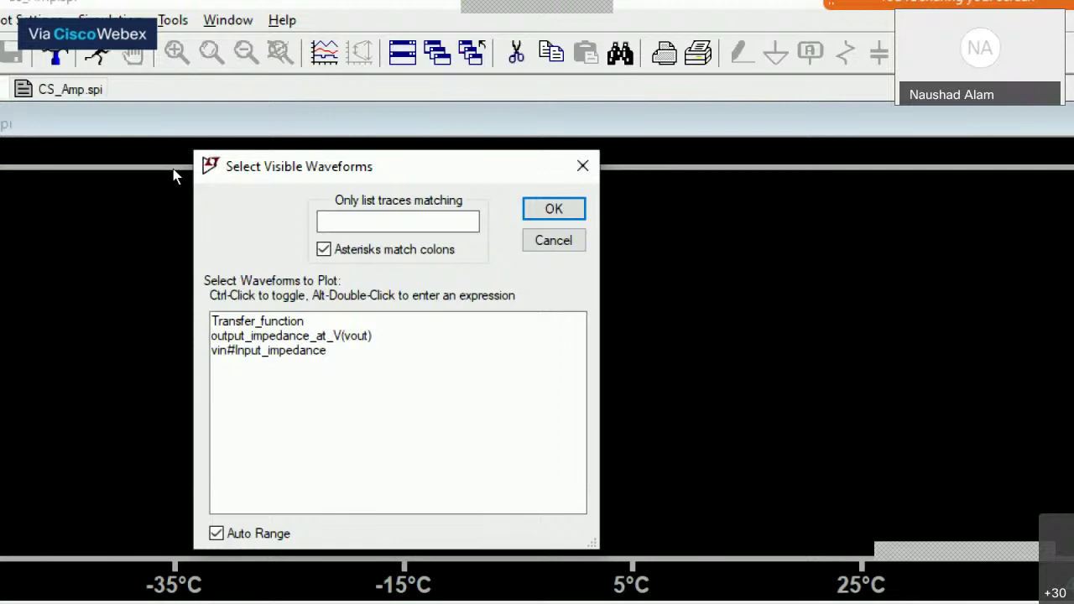
{"action": "key", "text": "Return"}
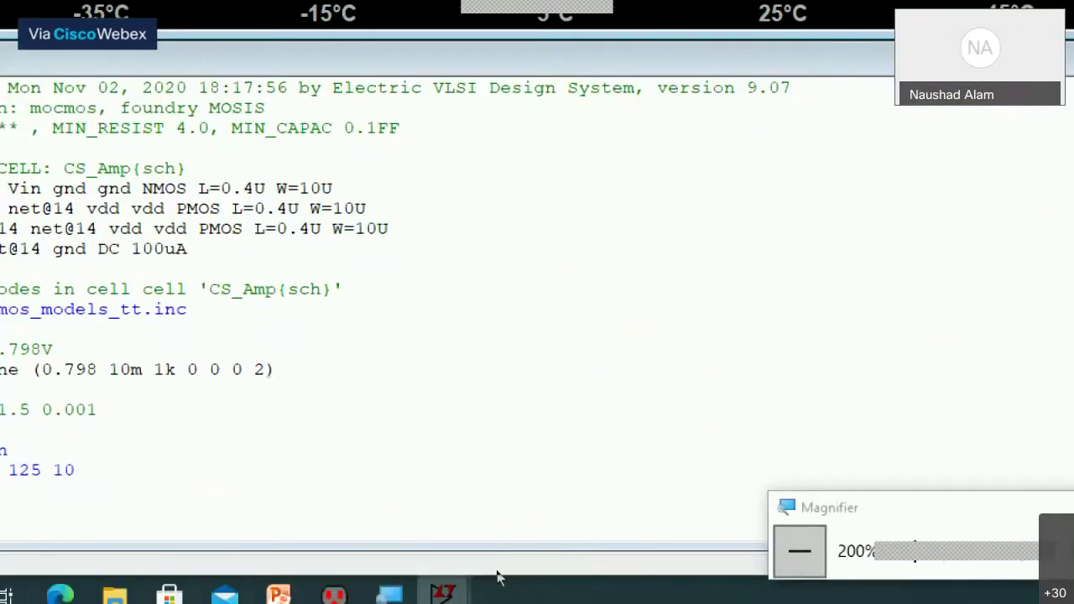
{"action": "key", "text": "super+minus"}
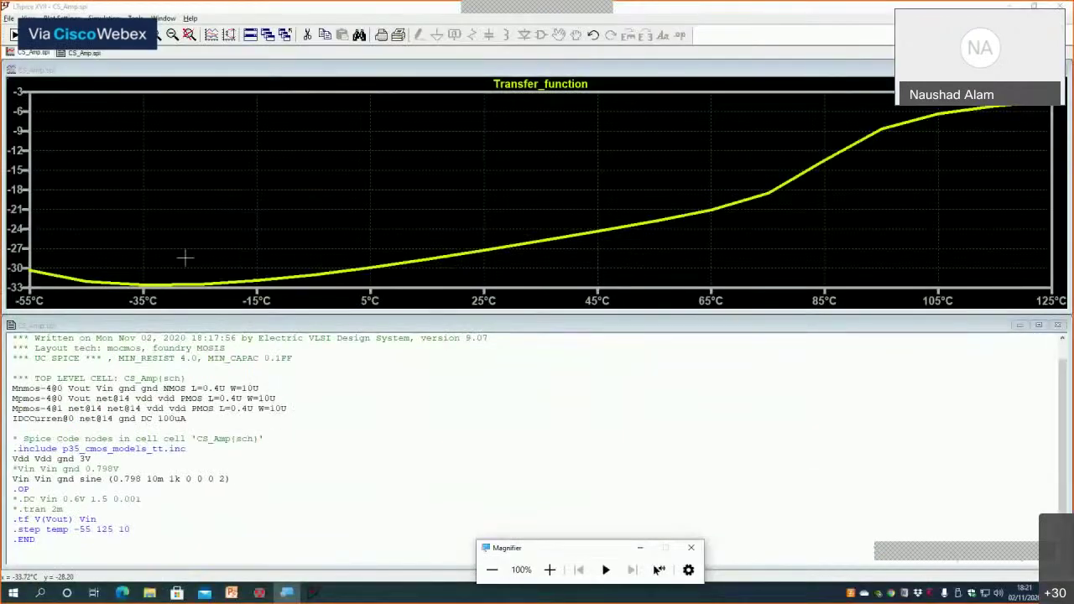
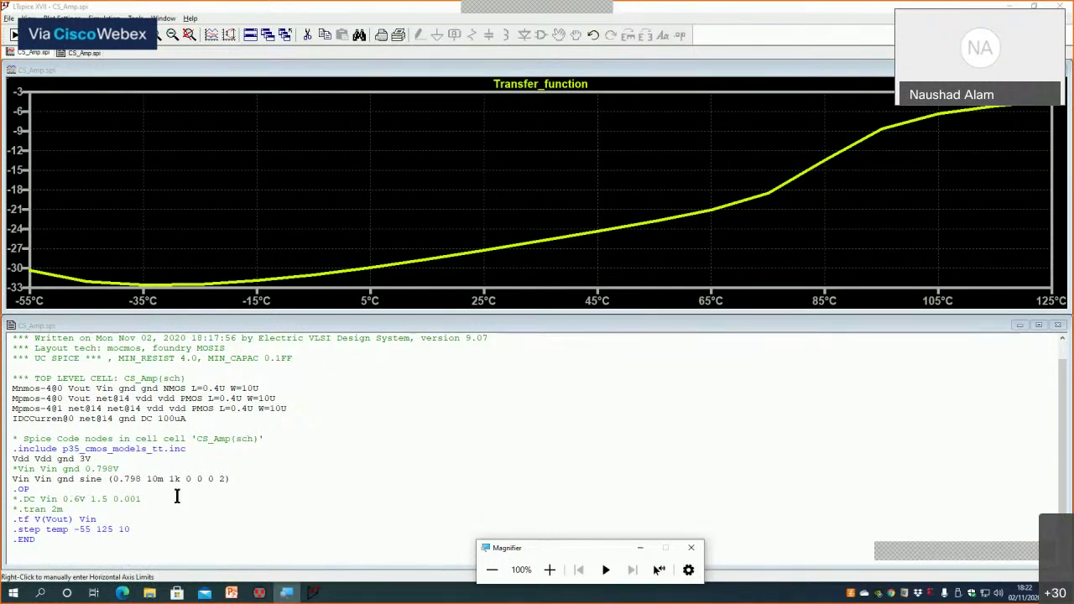
Switch to Electric and comment out the "Vin Vin gnd sine (0.798 10m 1k 0 0 0 2)" line in the schematic's SPICE code
{"action": "left_click", "coordinate": [259, 593]}
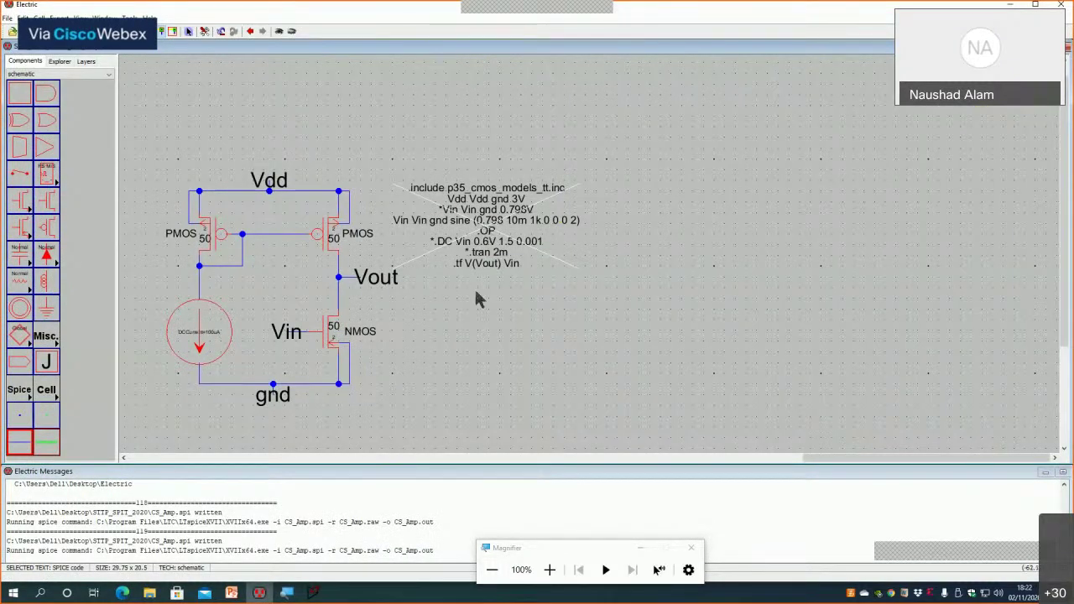
{"action": "left_click", "coordinate": [483, 336]}
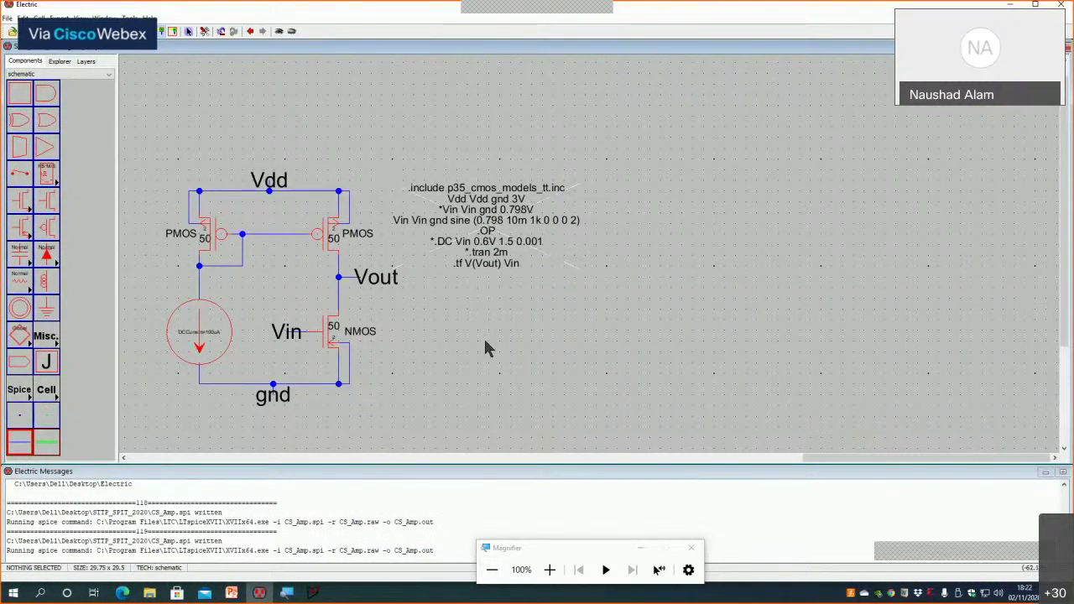
{"action": "left_click", "coordinate": [549, 570]}
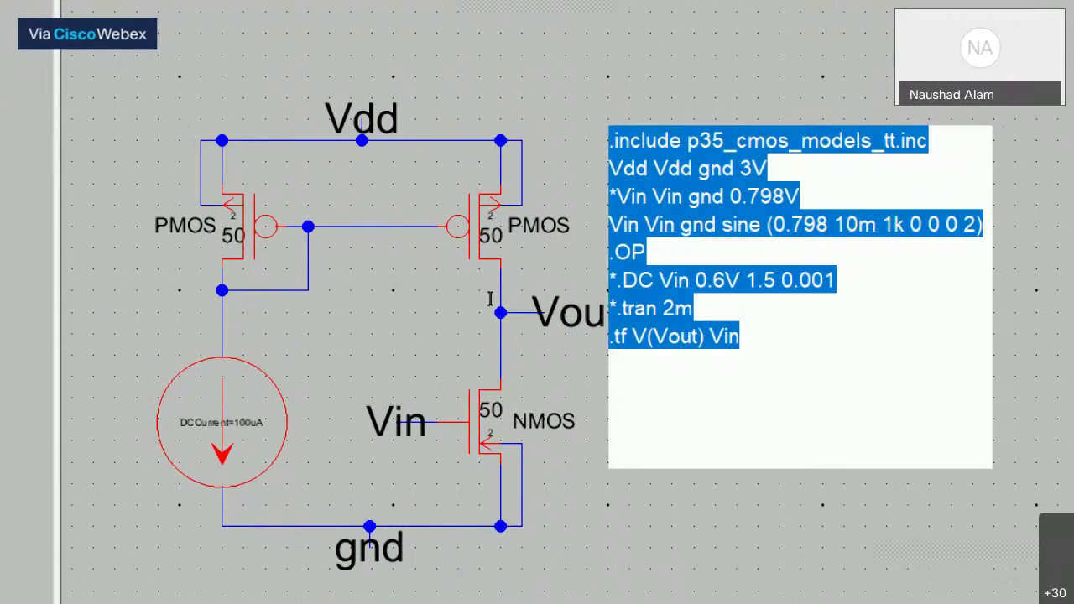
{"action": "key", "text": "End"}
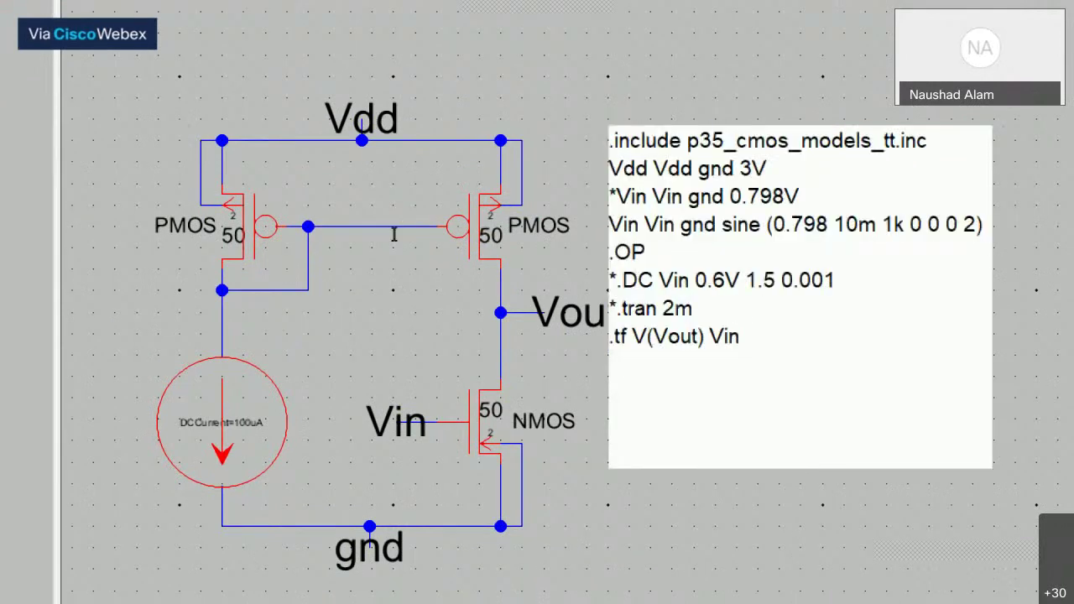
{"action": "key", "text": "Up"}
{"action": "key", "text": "Up"}
{"action": "key", "text": "Up"}
{"action": "key", "text": "Up"}
{"action": "key", "text": "Home"}
{"action": "type", "text": "*"}
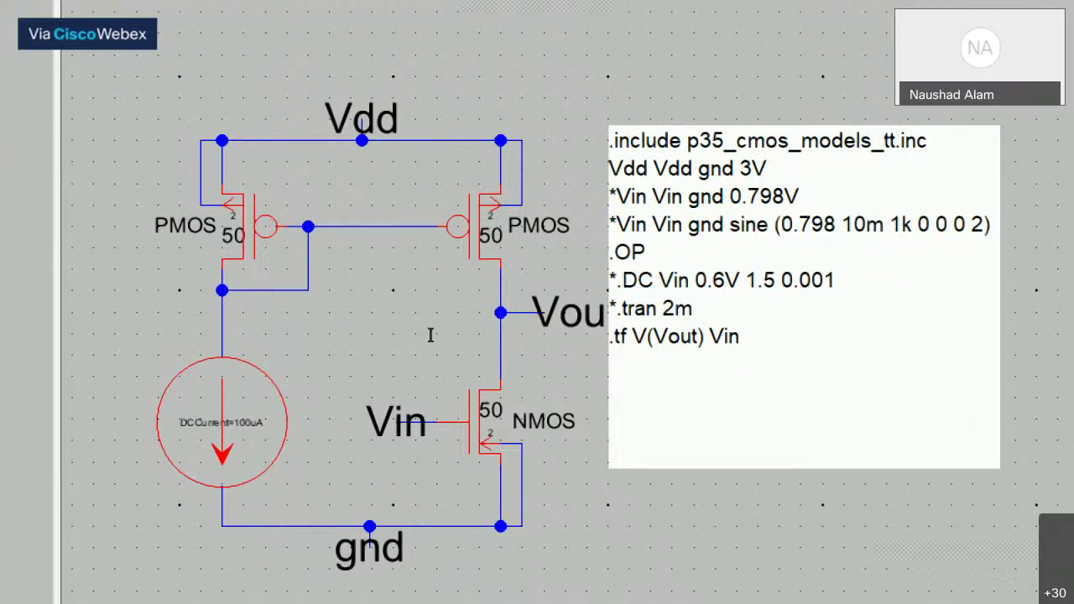
Uncomment the 0.798V Vin source line and change it to "Vin Vin gnd DC 0.798V AC 1"
{"action": "key", "text": "Up"}
{"action": "key", "text": "BackSpace"}
{"action": "key", "text": "Right"}
{"action": "key", "text": "Right"}
{"action": "key", "text": "Right"}
{"action": "key", "text": "Right"}
{"action": "key", "text": "Right"}
{"action": "key", "text": "Right"}
{"action": "key", "text": "Right"}
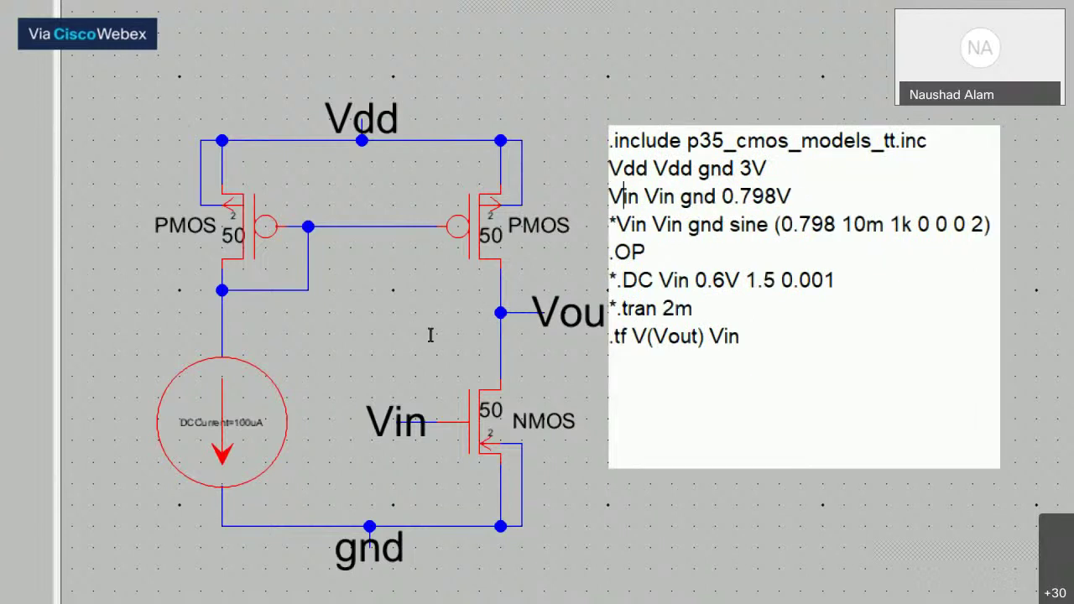
{"action": "key", "text": "Right"}
{"action": "key", "text": "Right"}
{"action": "key", "text": "Right"}
{"action": "key", "text": "Right"}
{"action": "key", "text": "Right"}
{"action": "type", "text": "DC"}
{"action": "key", "text": "Right"}
{"action": "key", "text": "Right"}
{"action": "key", "text": "Right"}
{"action": "key", "text": "Right"}
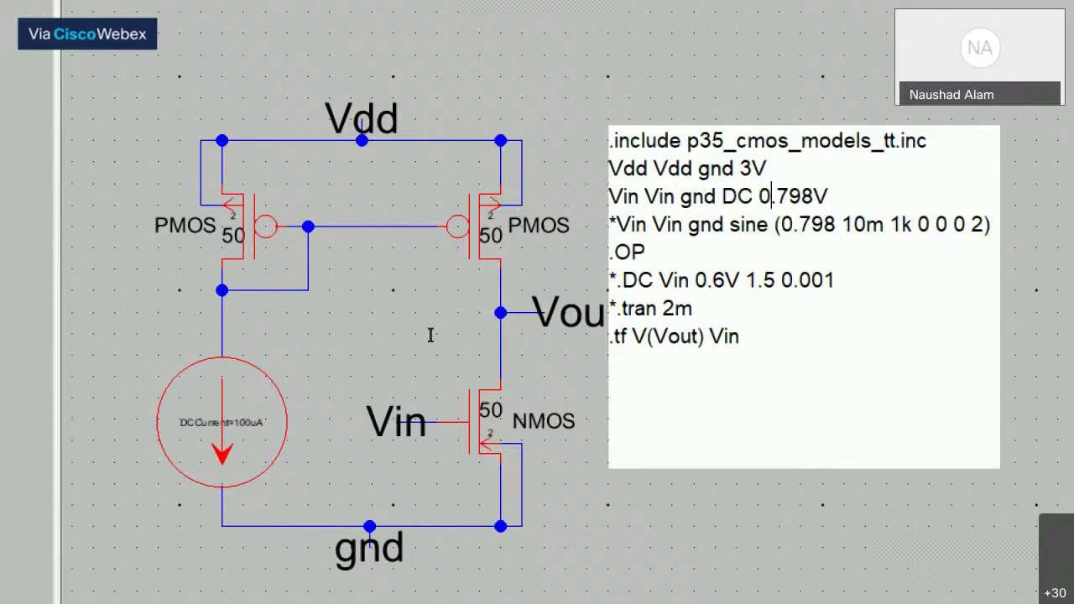
{"action": "key", "text": "Right"}
{"action": "key", "text": "Right"}
{"action": "key", "text": "Right"}
{"action": "key", "text": "Left"}
{"action": "type", "text": "AC 1"}
Comment out the ".tf V(Vout) Vin" line with an asterisk
{"action": "key", "text": "ctrl+End"}
{"action": "key", "text": "Home"}
{"action": "type", "text": "*"}
Add the AC analysis directive ".AC dec 20 1k 100G" as a new last line and finish editing the SPICE code
{"action": "key", "text": "Right"}
{"action": "key", "text": "Right"}
{"action": "key", "text": "Right"}
{"action": "key", "text": "Right"}
{"action": "key", "text": "Right"}
{"action": "key", "text": "Right"}
{"action": "key", "text": "Right"}
{"action": "key", "text": "Right"}
{"action": "key", "text": "Right"}
{"action": "key", "text": "Right"}
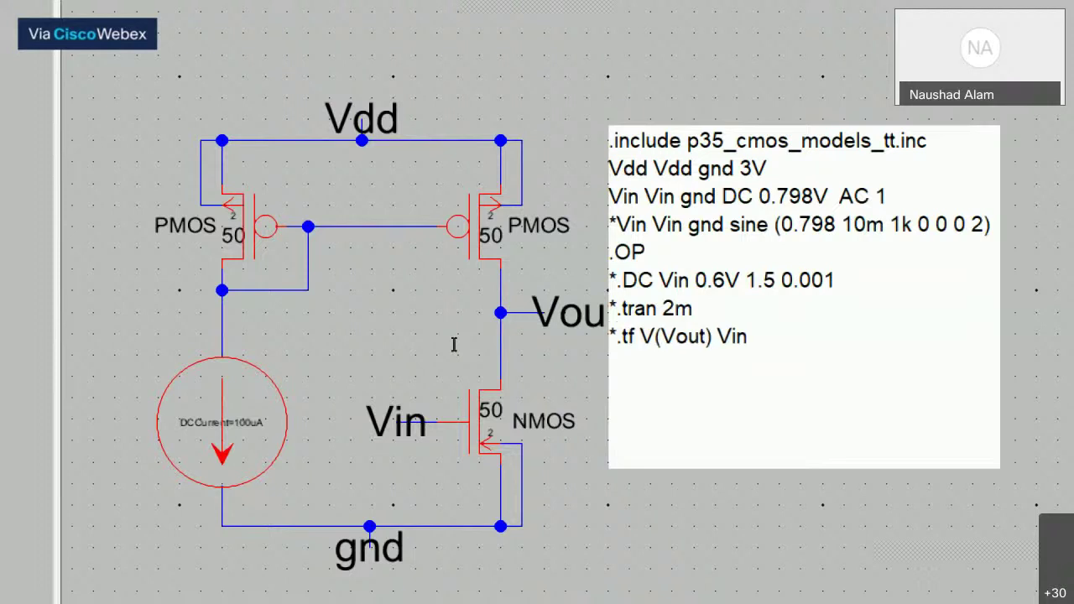
{"action": "key", "text": "Right"}
{"action": "key", "text": "Right"}
{"action": "key", "text": "Right"}
{"action": "key", "text": "Right"}
{"action": "key", "text": "Right"}
{"action": "key", "text": "Return"}
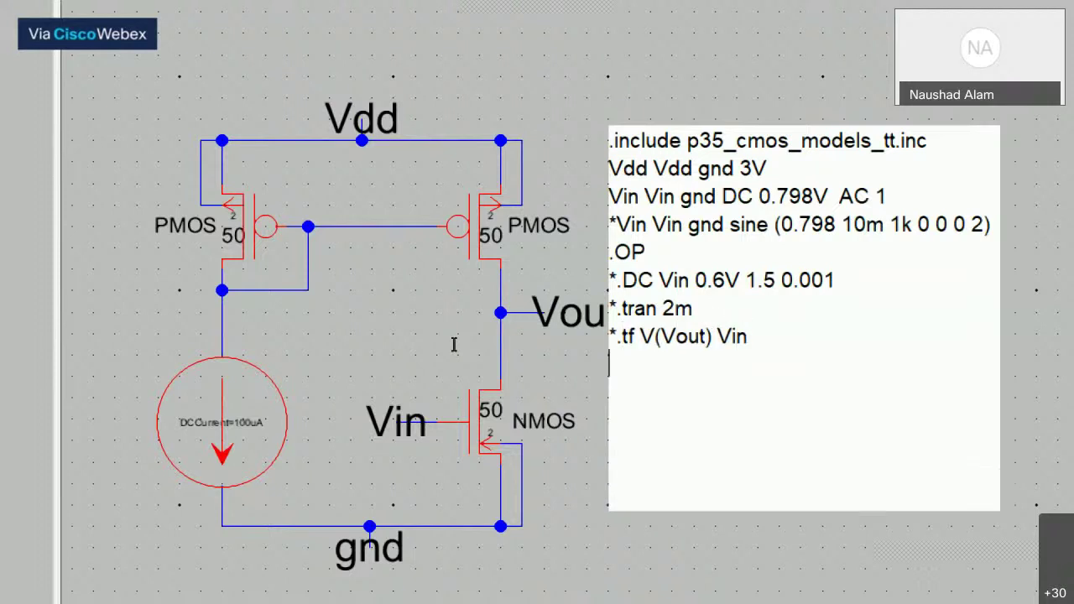
{"action": "type", "text": ".AC dec "}
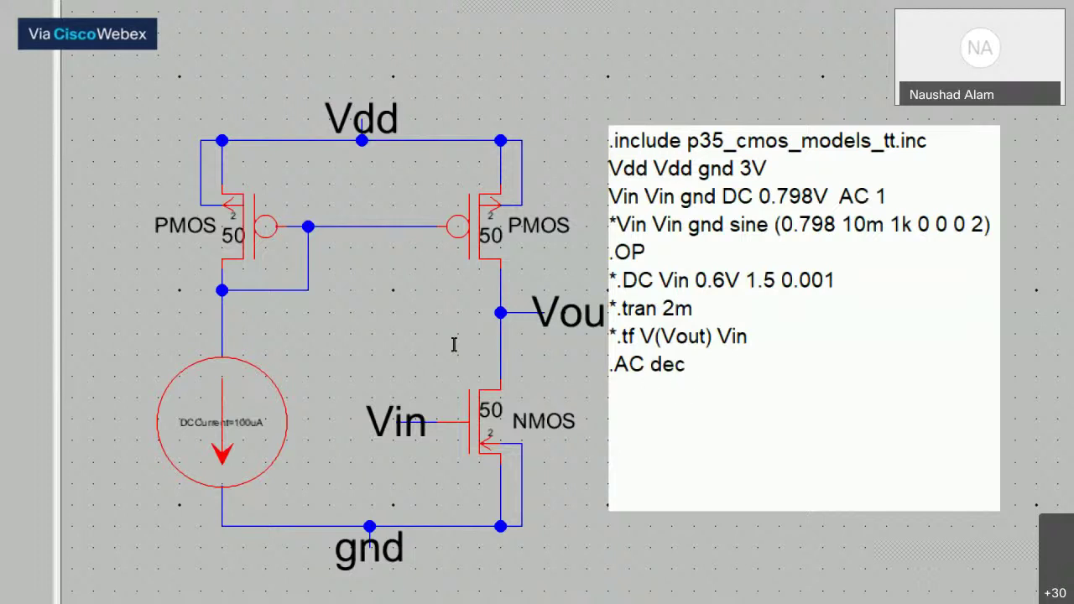
{"action": "type", "text": "20 1k 100G"}
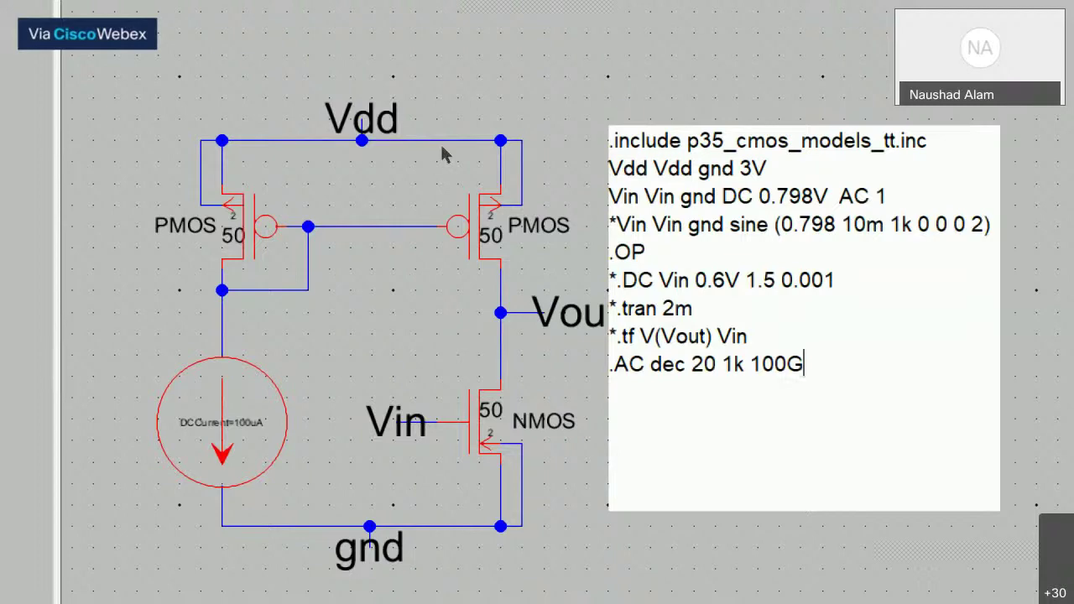
{"action": "key", "text": "Escape"}
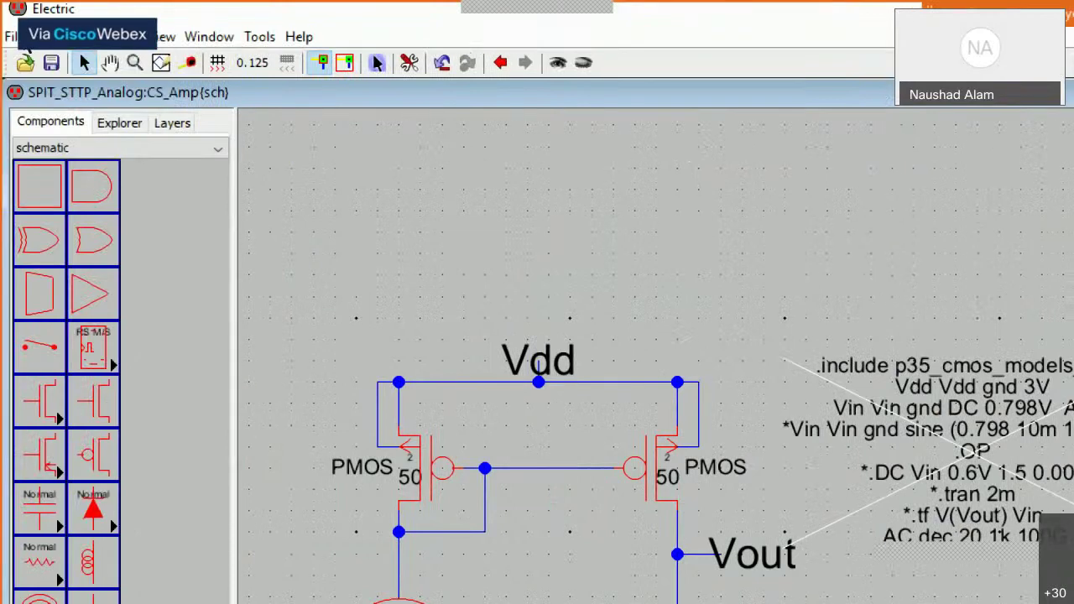
Save the library as SPIT_STTP_Analog.jelib in the STTP_SPIT_2020 folder
{"action": "left_click", "coordinate": [38, 62]}
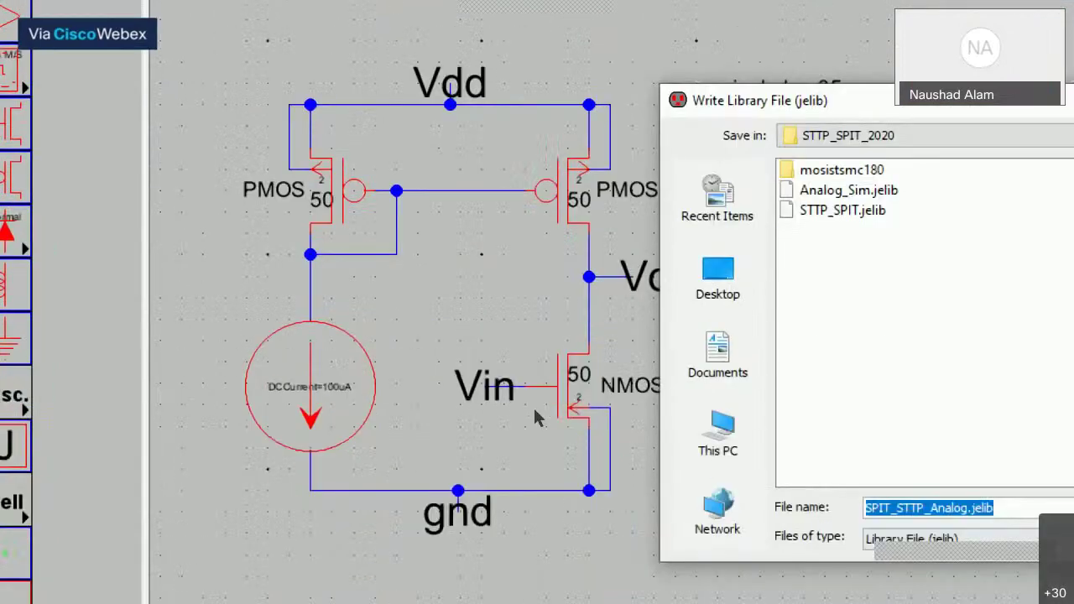
{"action": "key", "text": "Return"}
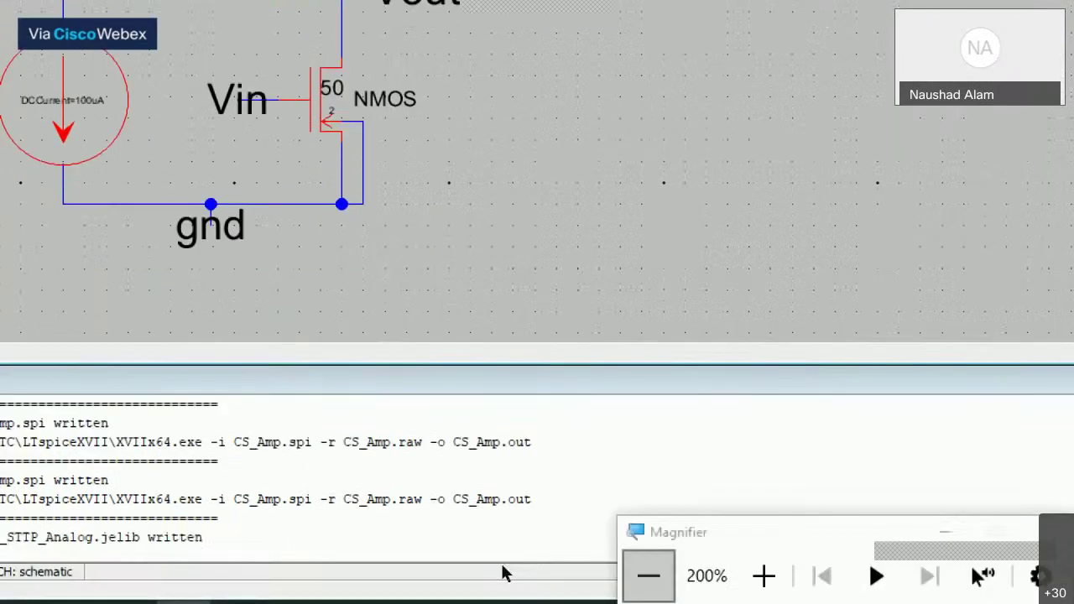
Close all open LTspice windows left from the previous simulation run
{"action": "key", "text": "super+minus"}
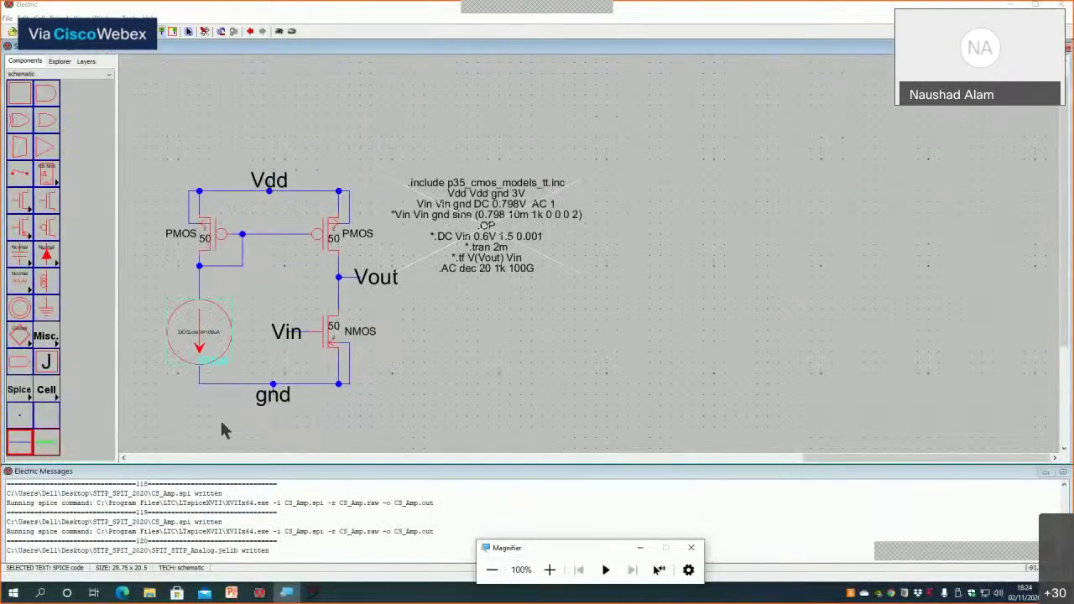
{"action": "left_click", "coordinate": [314, 593]}
{"action": "right_click", "coordinate": [314, 593]}
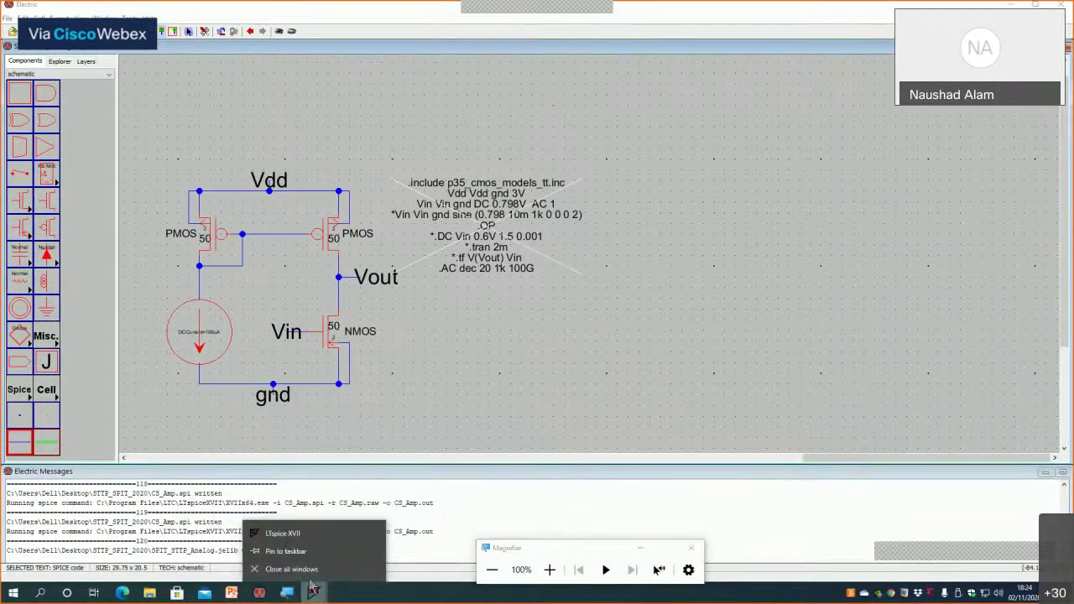
{"action": "left_click", "coordinate": [348, 570]}
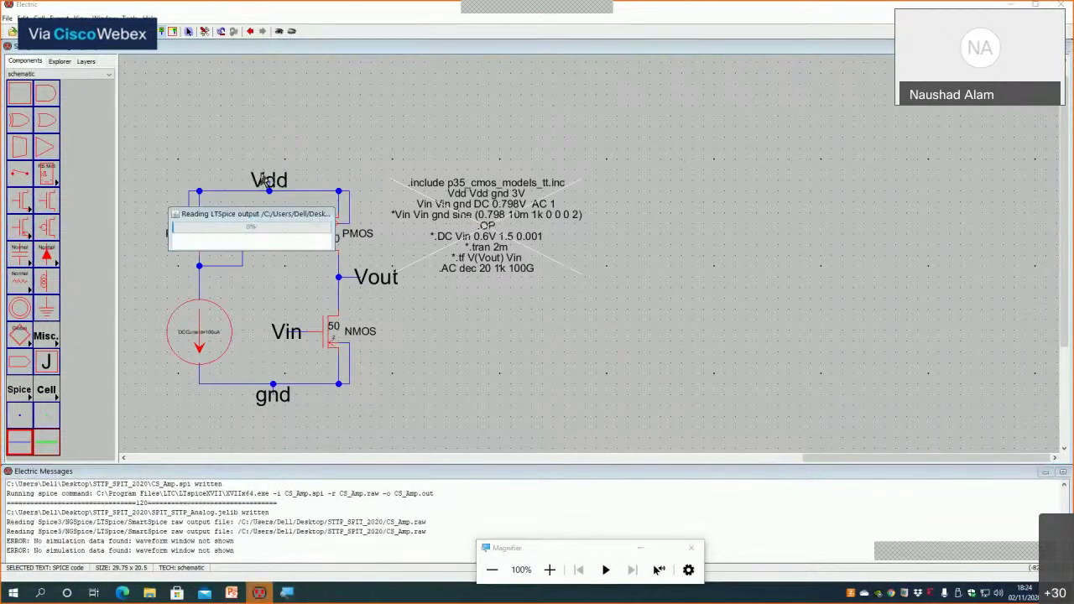
Write the CS_Amp SPICE deck from the schematic and run its AC analysis in LTspice
{"action": "left_click", "coordinate": [255, 110]}
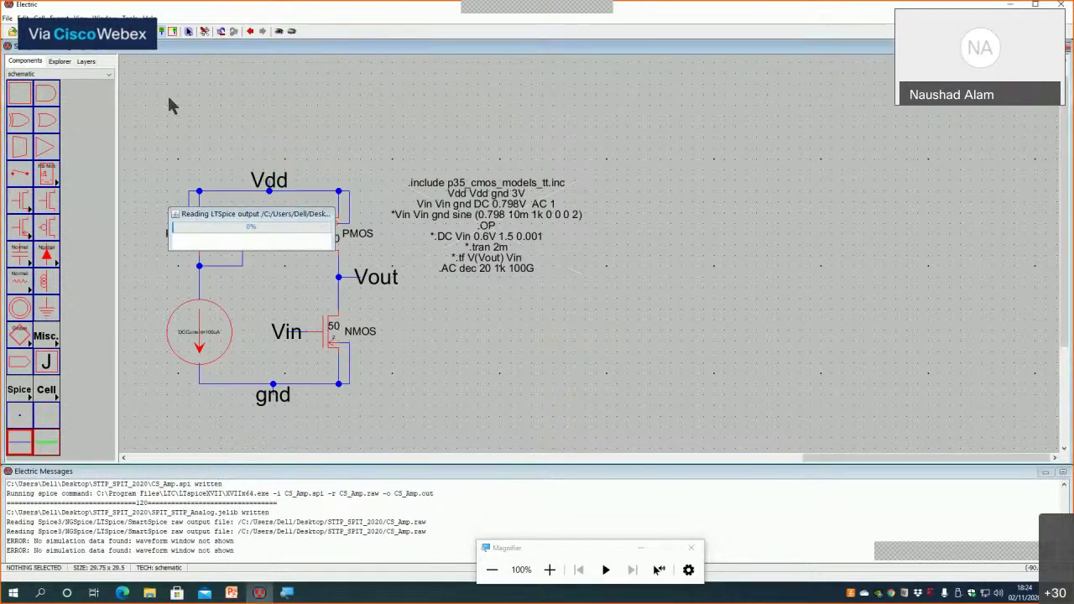
{"action": "left_click", "coordinate": [130, 17]}
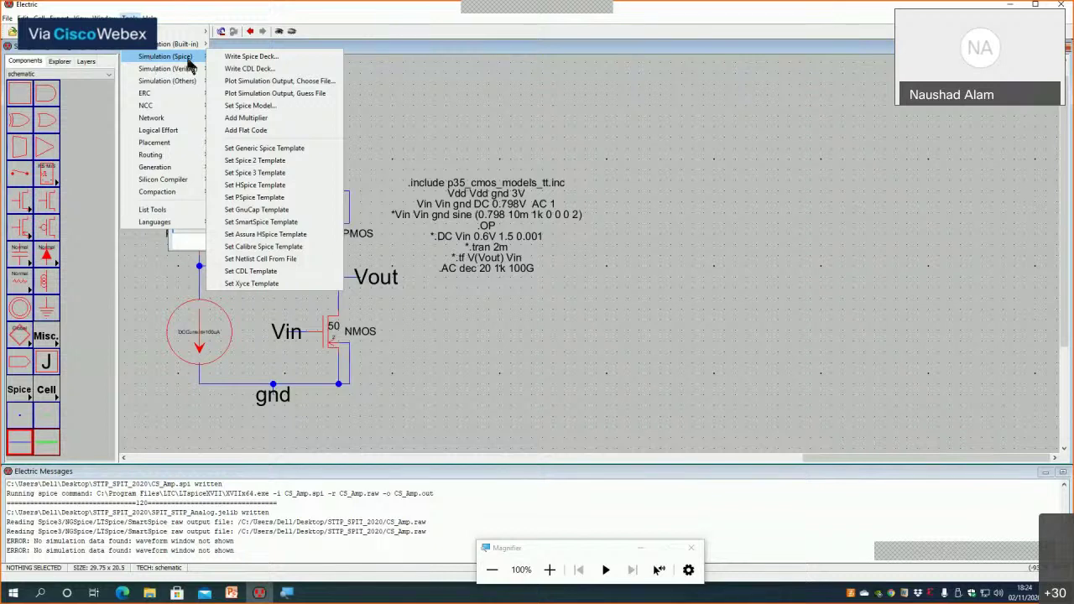
{"action": "left_click", "coordinate": [245, 60]}
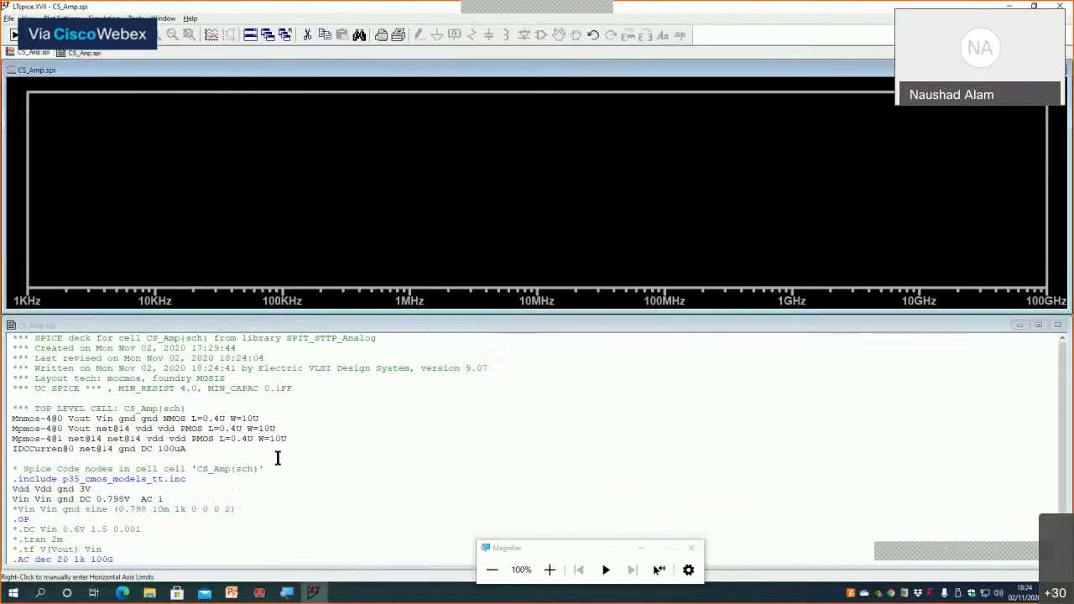
{"action": "scroll", "coordinate": [234, 449], "scroll_direction": "down", "scroll_amount": 1}
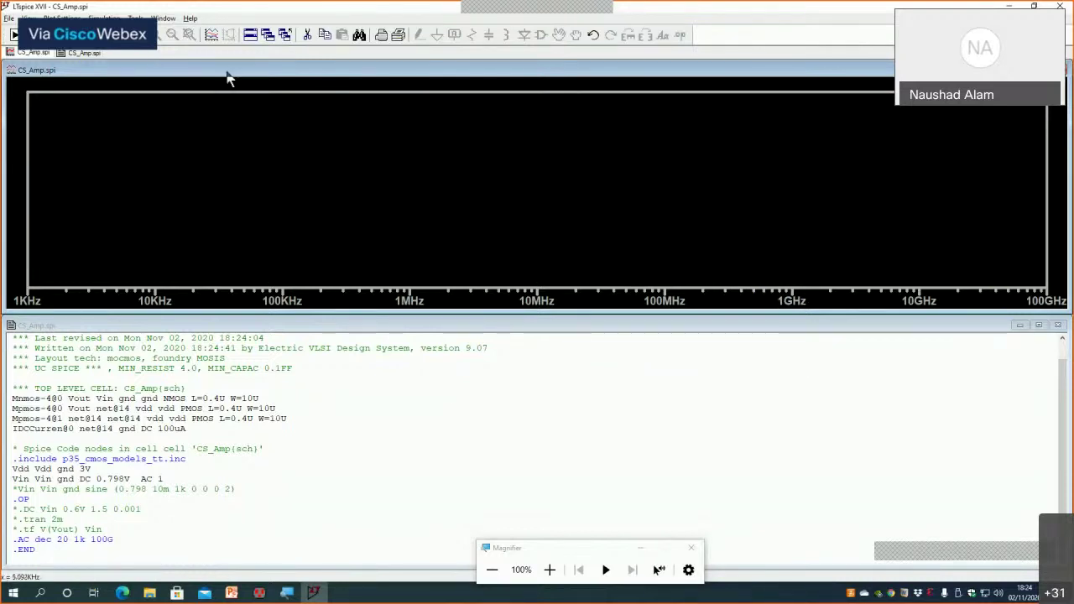
Plot the V(vout) waveform for the AC sweep and maximize the plot window
{"action": "left_click", "coordinate": [212, 35]}
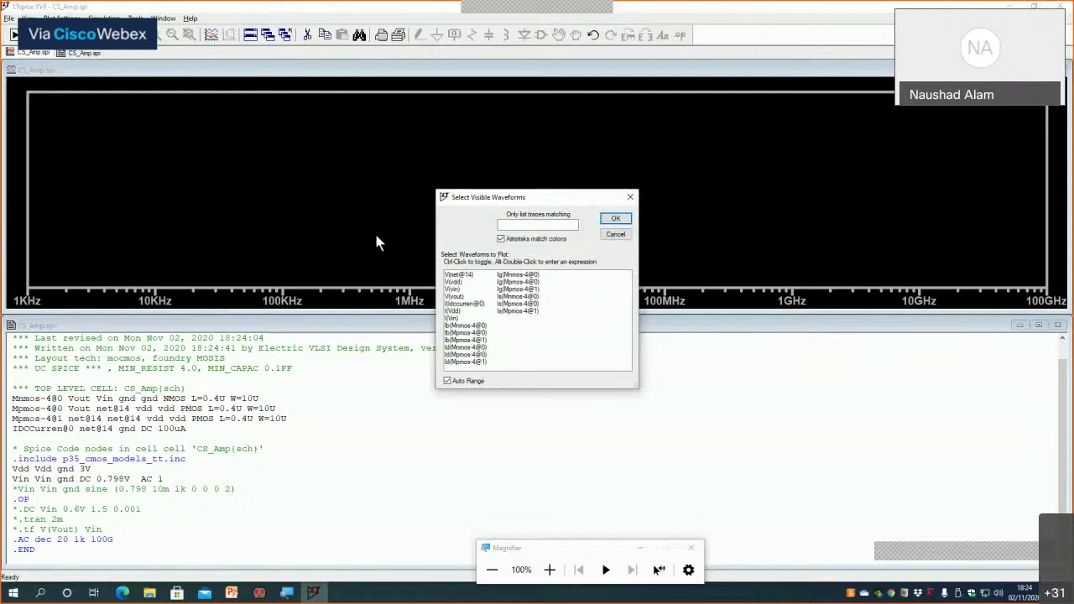
{"action": "double_click", "coordinate": [457, 298]}
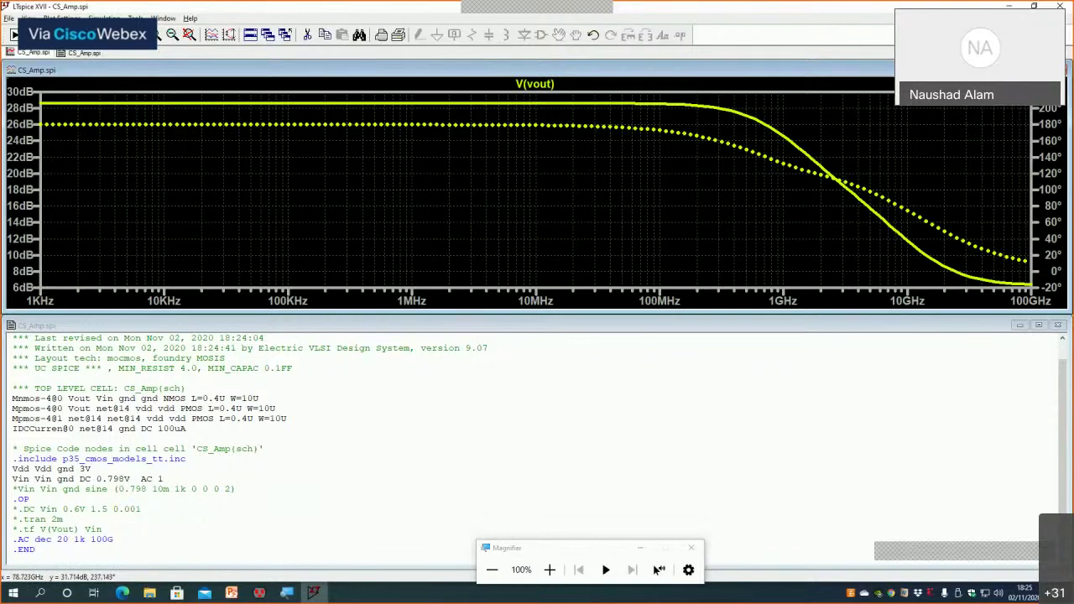
{"action": "left_click", "coordinate": [1050, 69]}
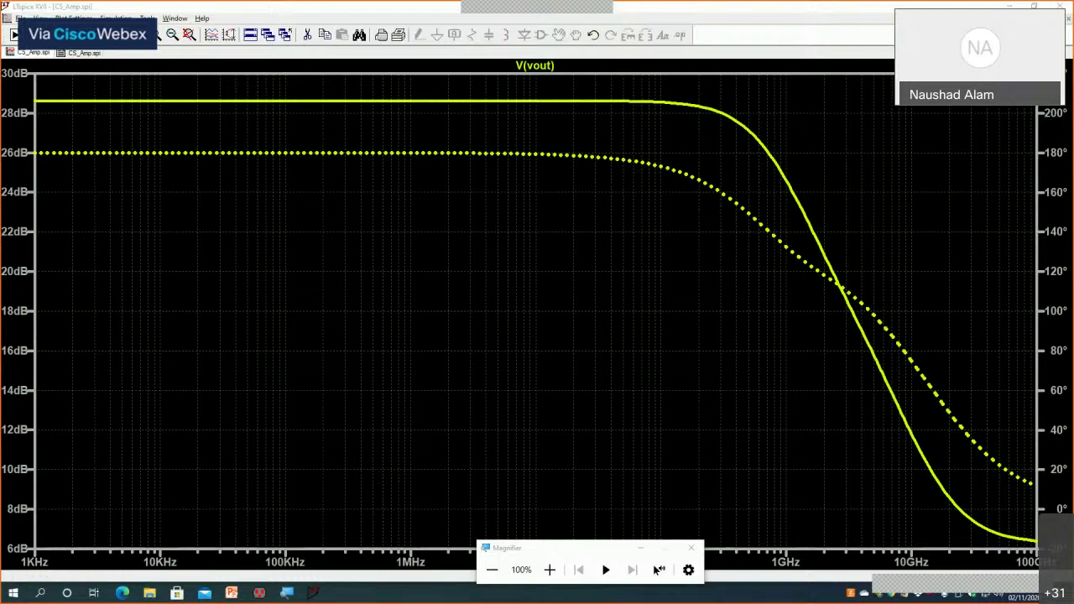
Tile the plot above the netlist, change the AC directive to ".AC dec 20 1k 200G", and rerun the simulation
{"action": "key", "text": "alt+w"}
{"action": "key", "text": "h"}
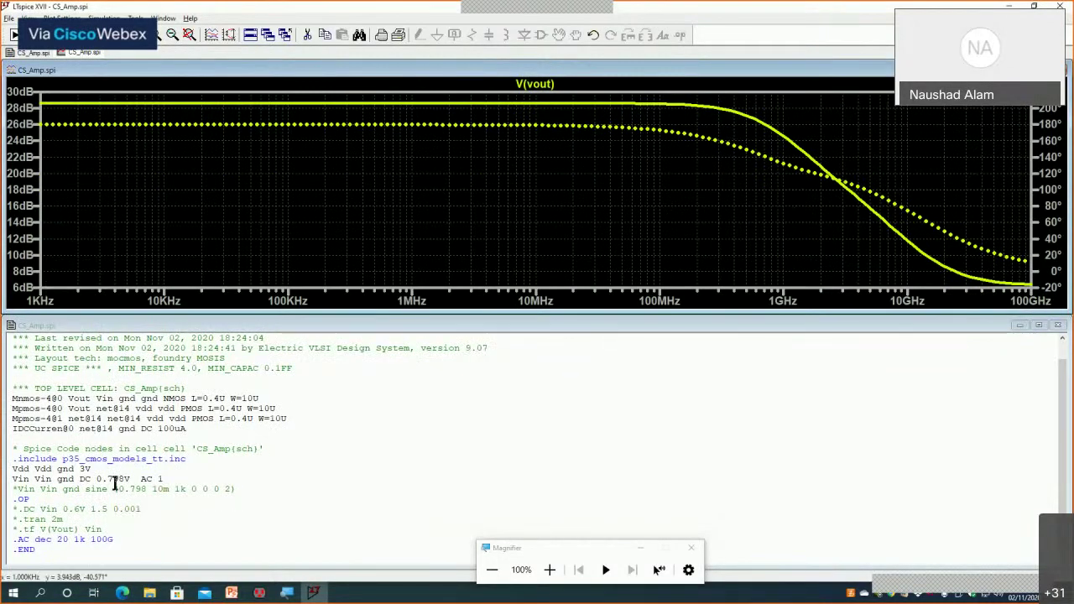
{"action": "left_click", "coordinate": [99, 539]}
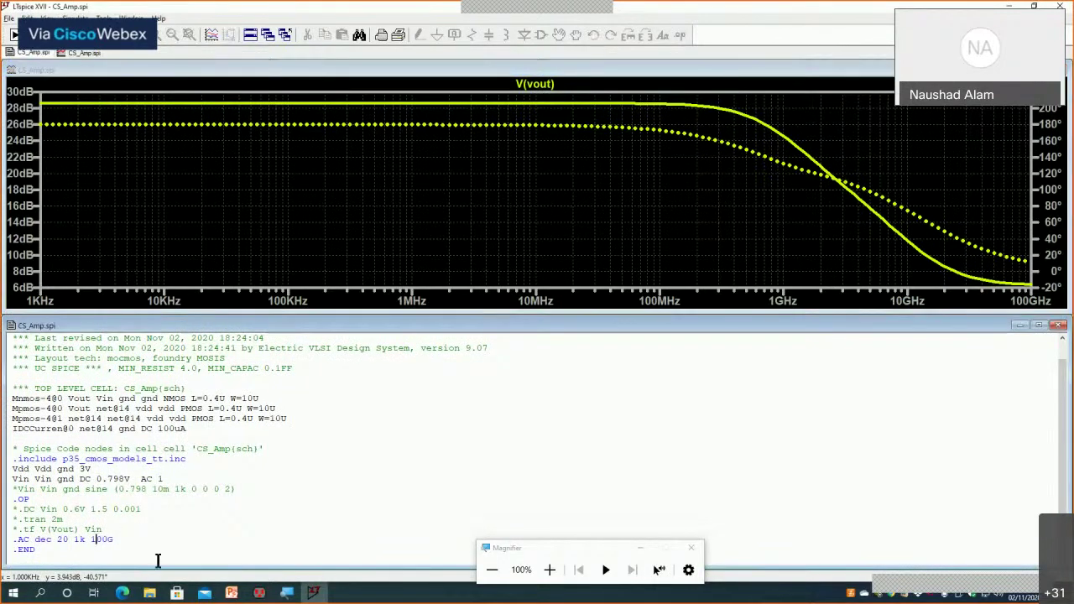
{"action": "key", "text": "BackSpace"}
{"action": "type", "text": "2"}
{"action": "left_click", "coordinate": [288, 237]}
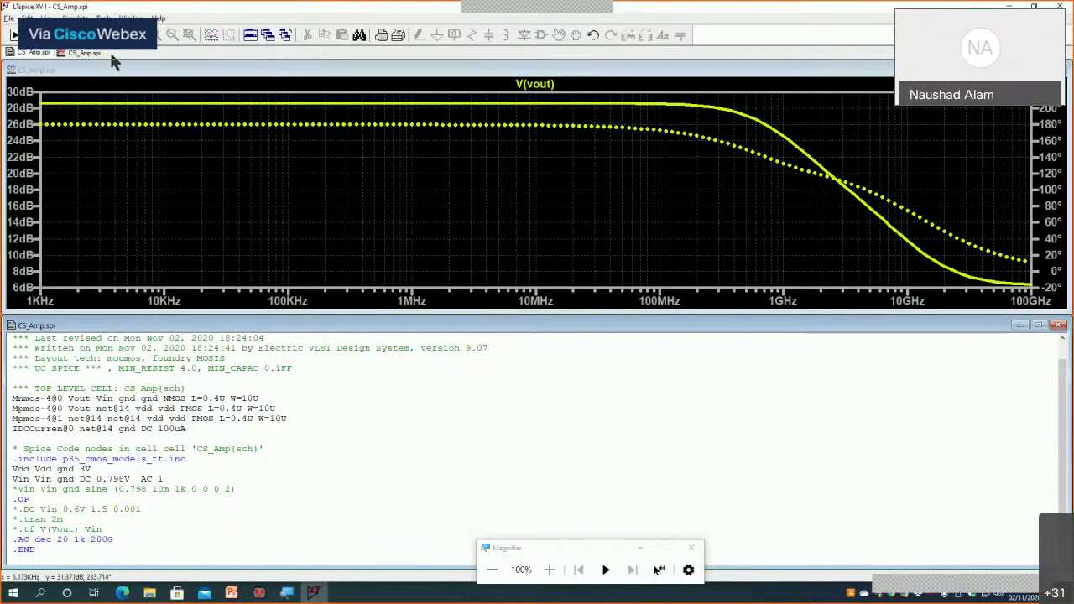
{"action": "left_click", "coordinate": [84, 52]}
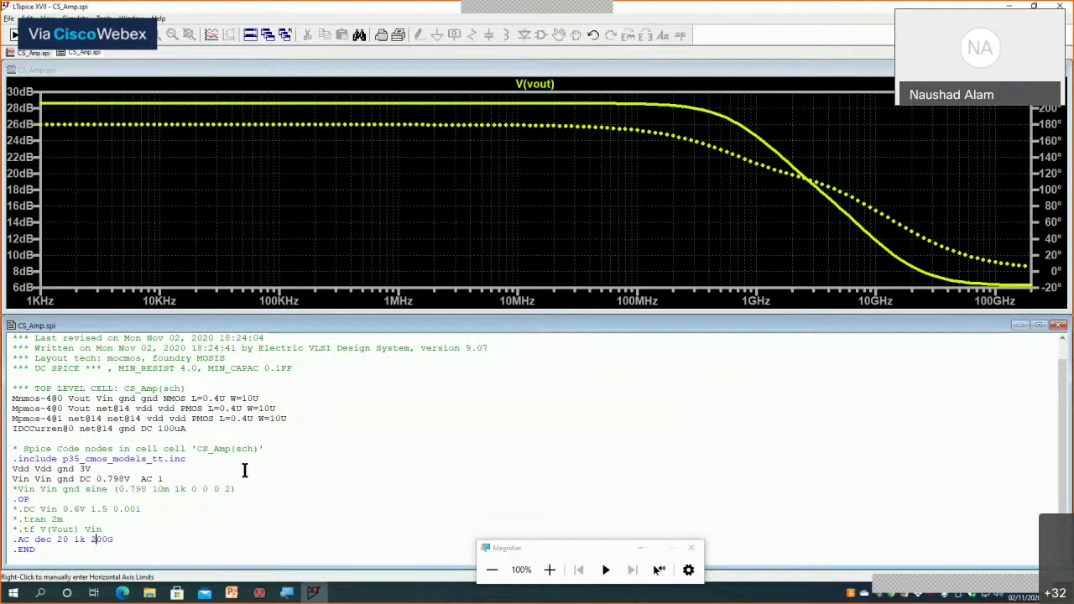
Raise the AC sweep's stop frequency to 500G in the netlist and rerun the simulation
{"action": "key", "text": "BackSpace"}
{"action": "type", "text": "5"}
{"action": "left_click", "coordinate": [46, 51]}
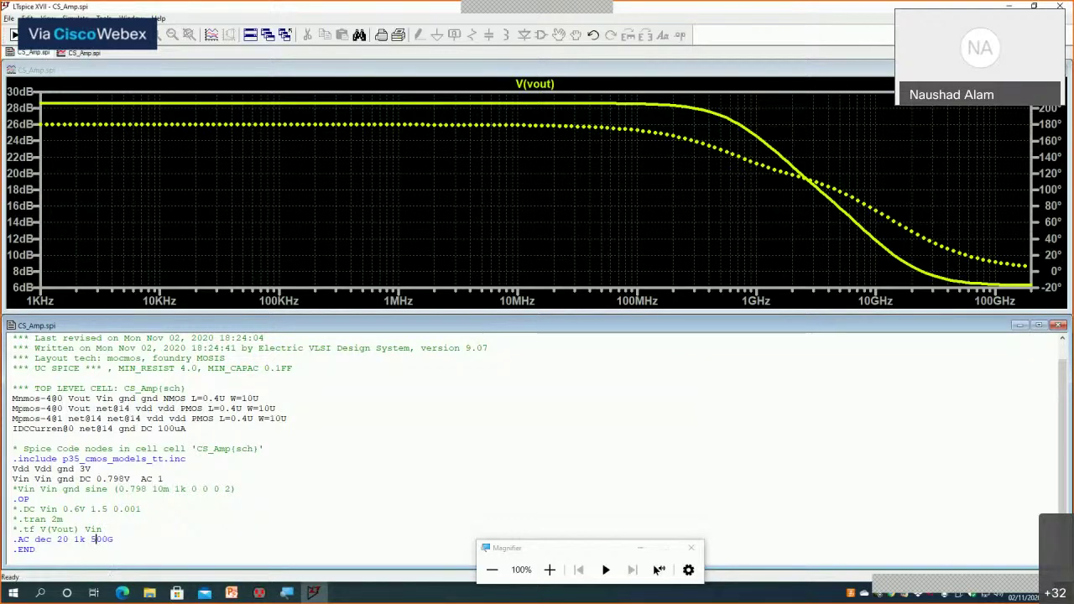
{"action": "left_click", "coordinate": [14, 34]}
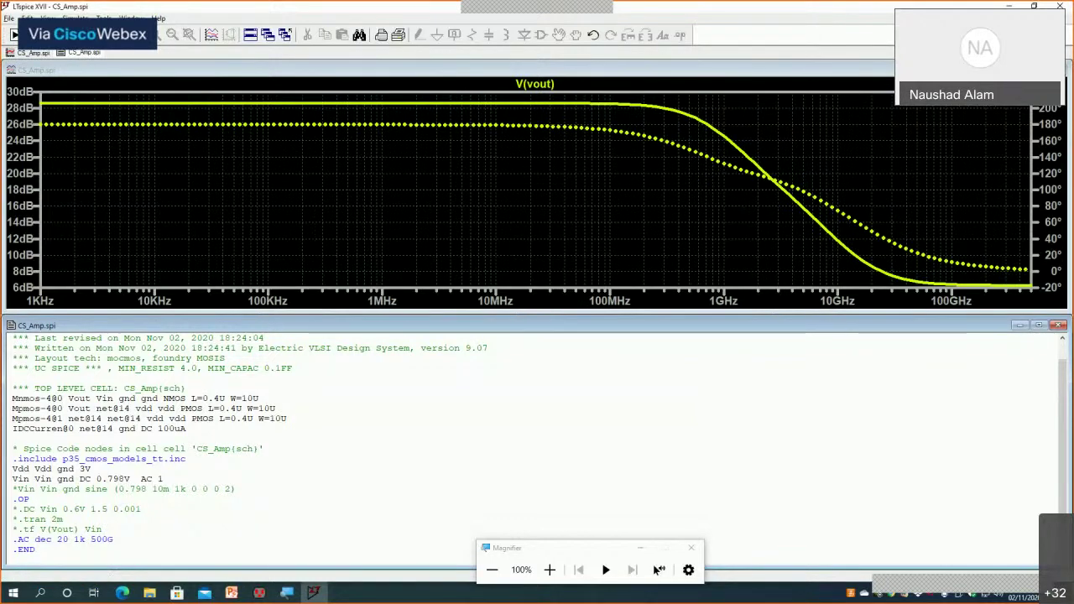
Add the load capacitor line "CL Vout gnd 1.5p" below the current source in the netlist and rerun the AC analysis
{"action": "left_click", "coordinate": [196, 436]}
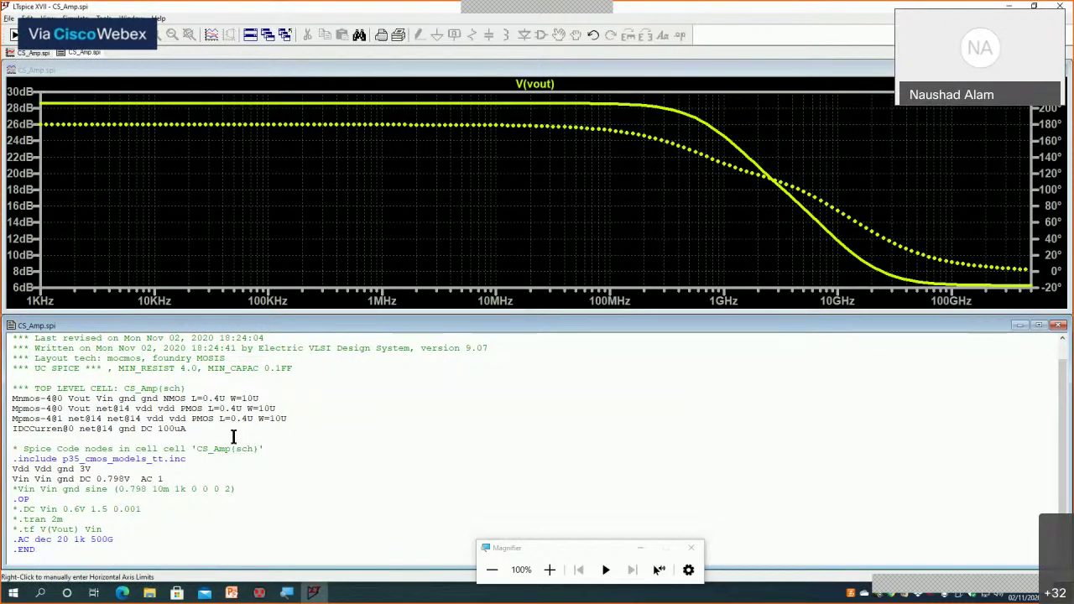
{"action": "type", "text": "C1"}
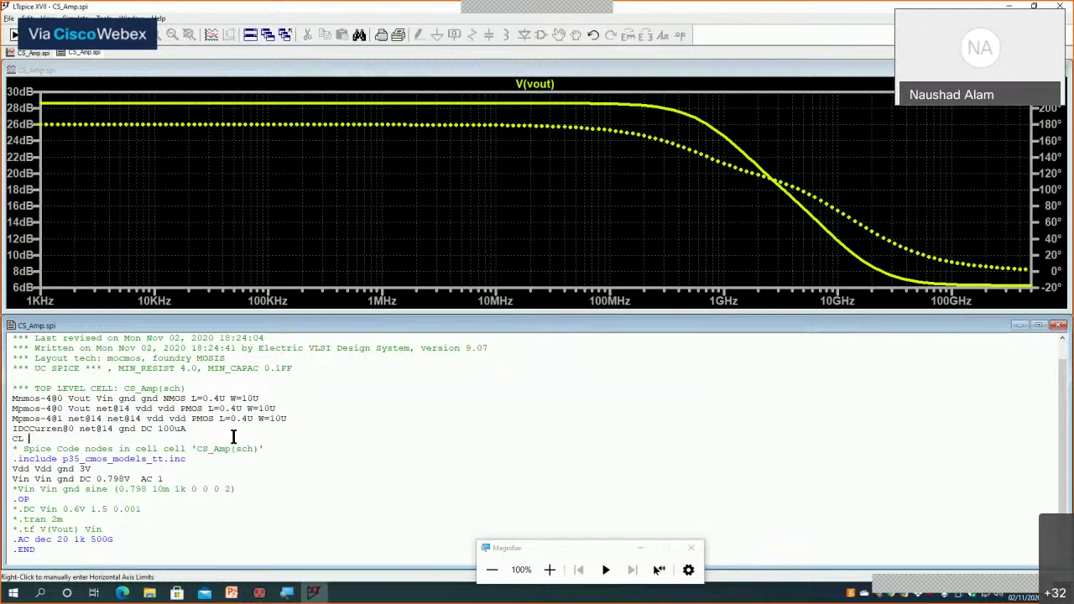
{"action": "type", "text": " n"}
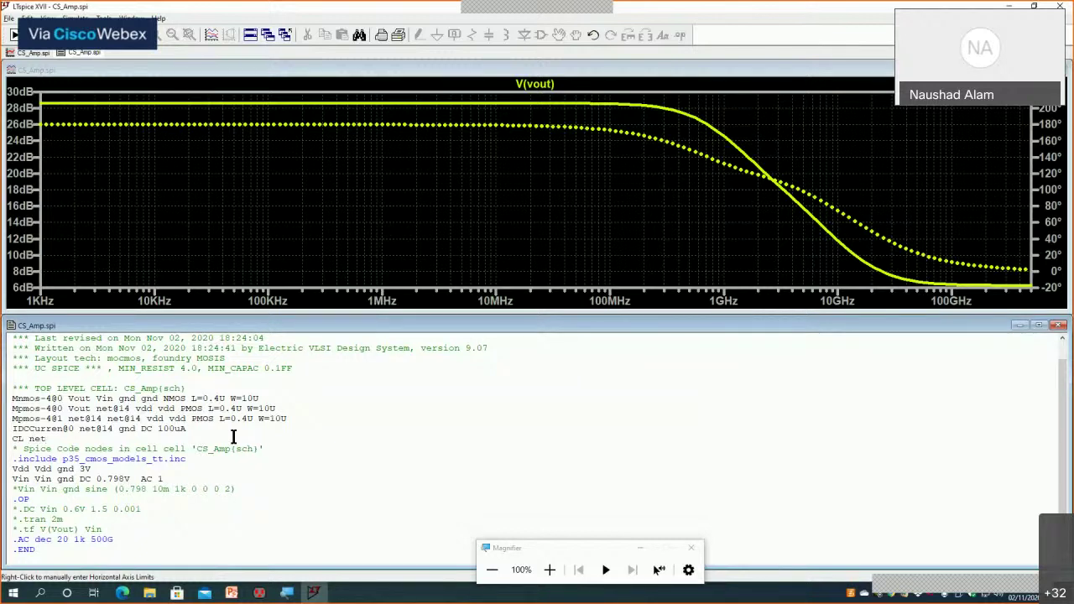
{"action": "key", "text": "BackSpace"}
{"action": "type", "text": "Vout gnd "}
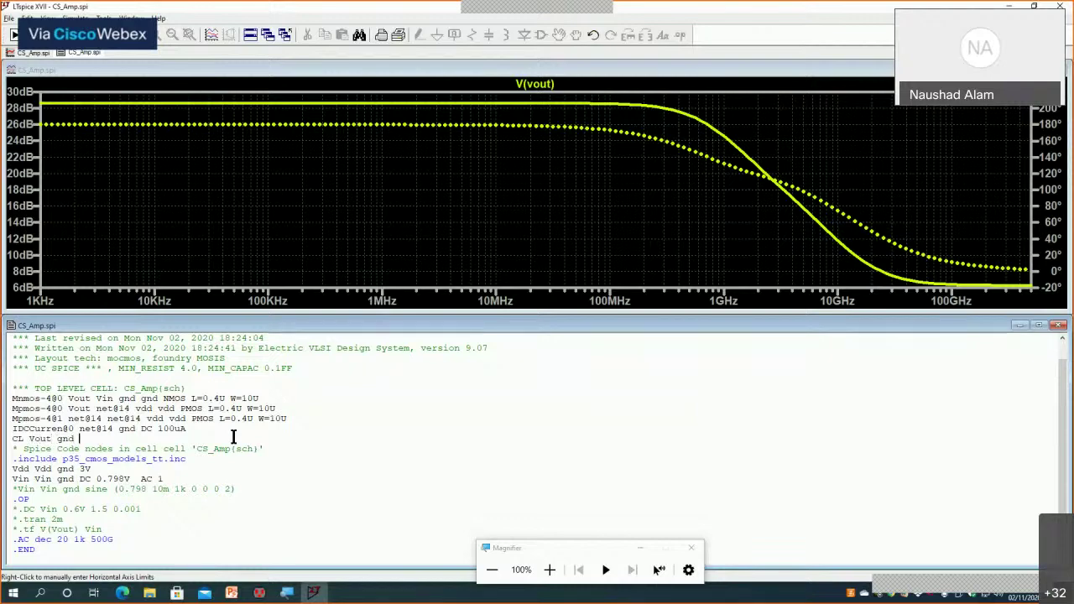
{"action": "type", "text": "1."}
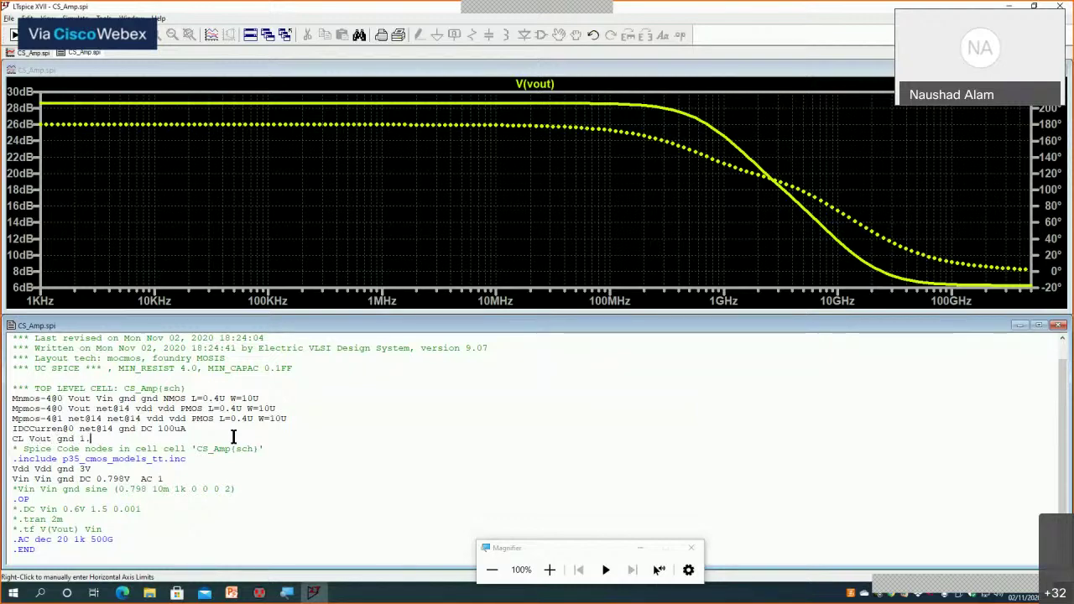
{"action": "type", "text": "5p"}
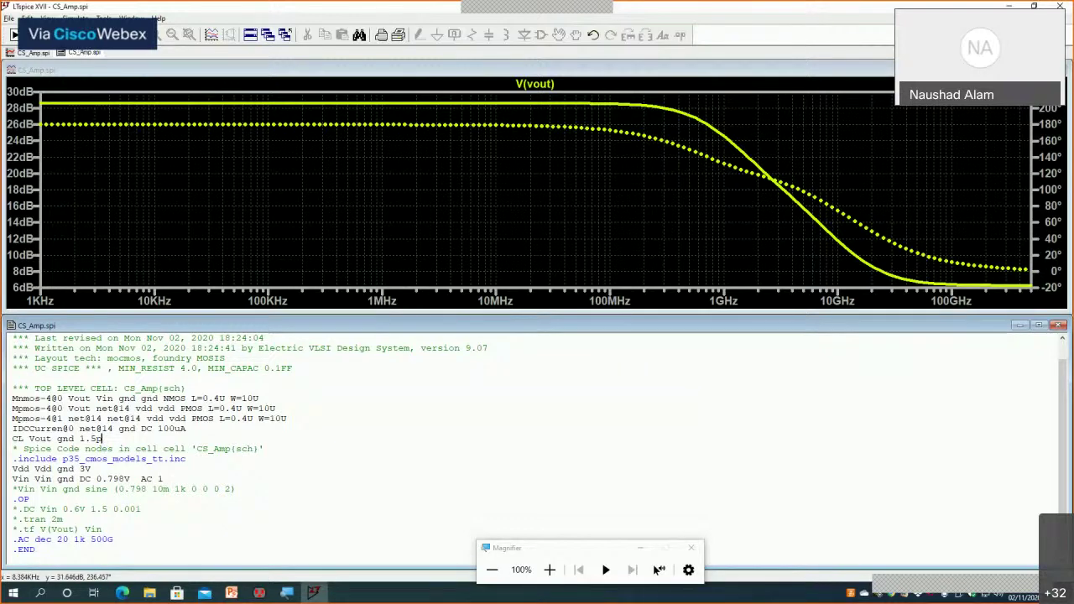
{"action": "left_click", "coordinate": [83, 52]}
{"action": "key", "text": "ctrl+r"}
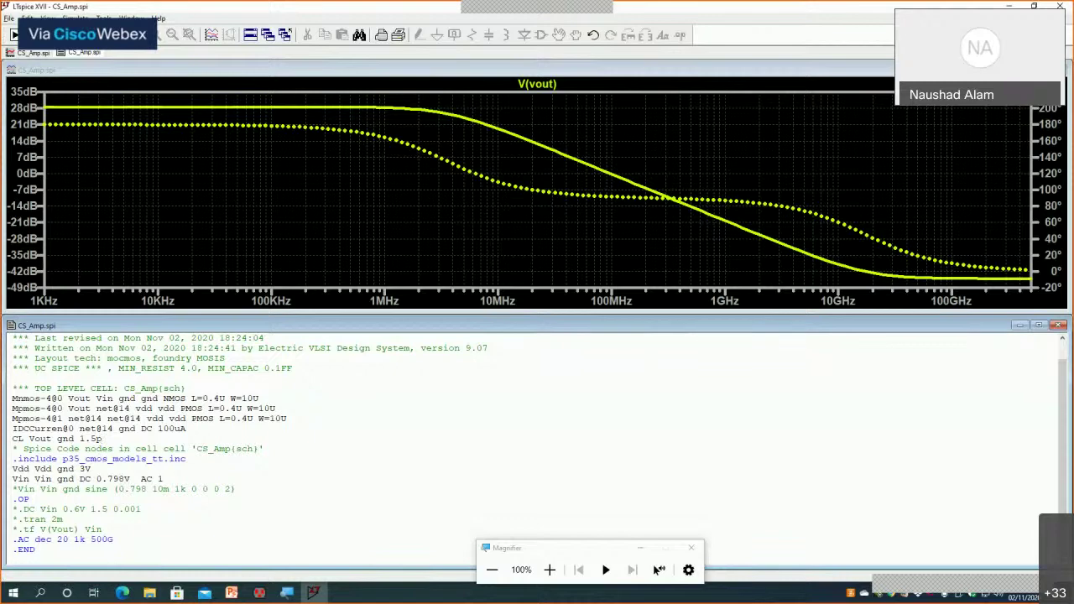
Maximize the plot and measure the V(vout) magnitude with a cursor at about 11 kHz and at about 3.63 MHz
{"action": "double_click", "coordinate": [251, 70]}
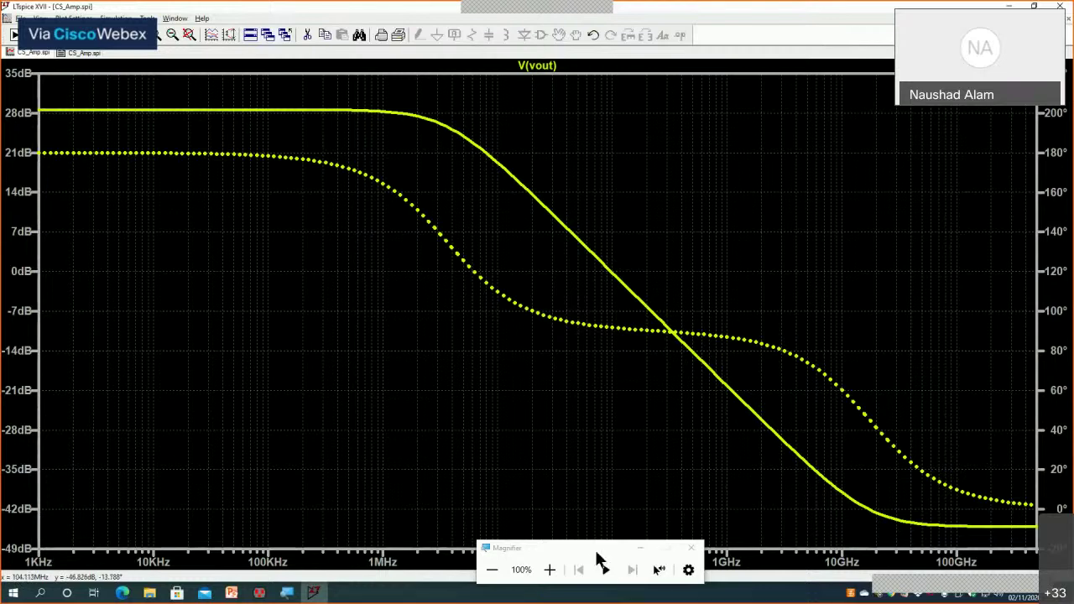
{"action": "left_click", "coordinate": [640, 548]}
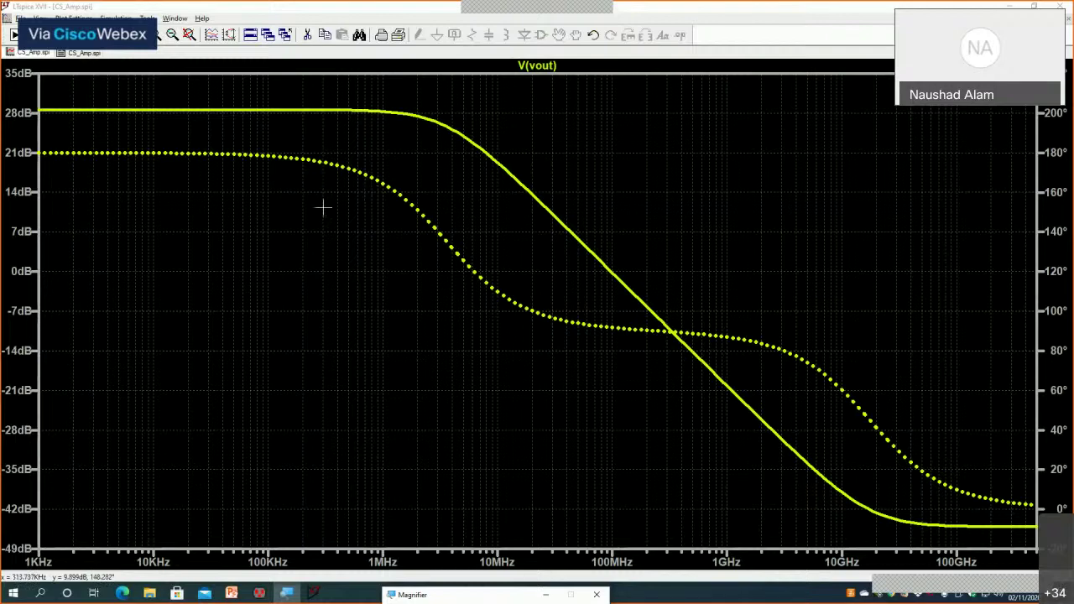
{"action": "left_click", "coordinate": [541, 67]}
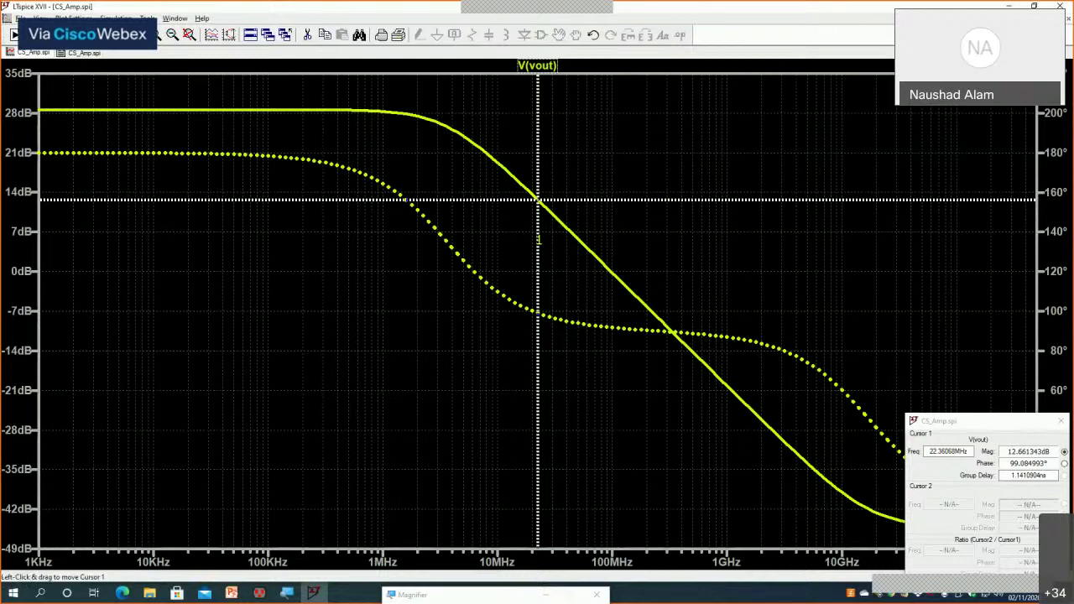
{"action": "left_click_drag", "start_coordinate": [538, 240], "coordinate": [159, 186]}
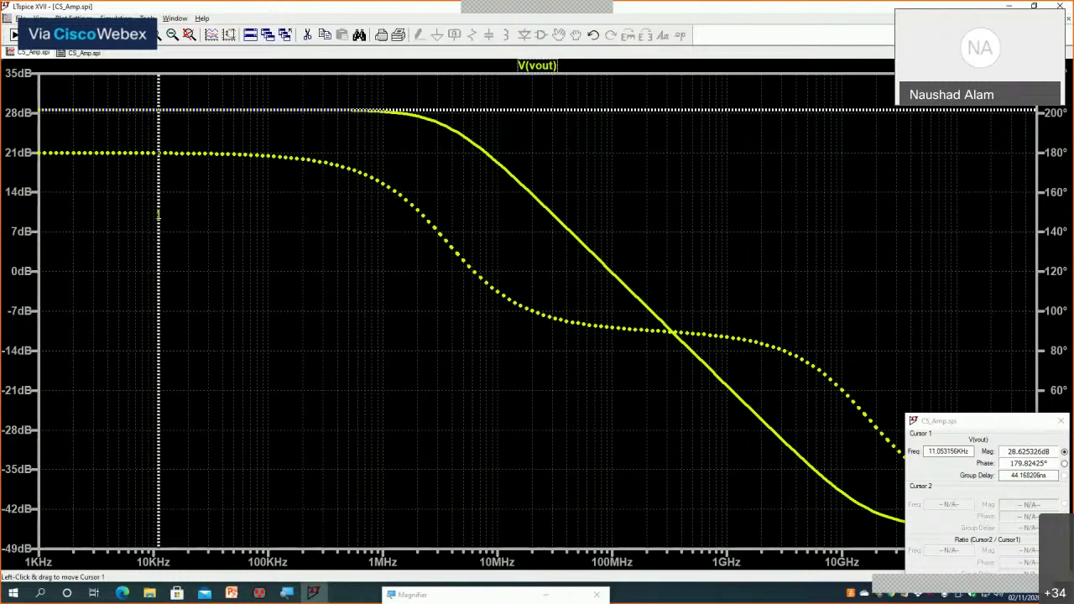
{"action": "left_click_drag", "start_coordinate": [157, 217], "coordinate": [445, 238]}
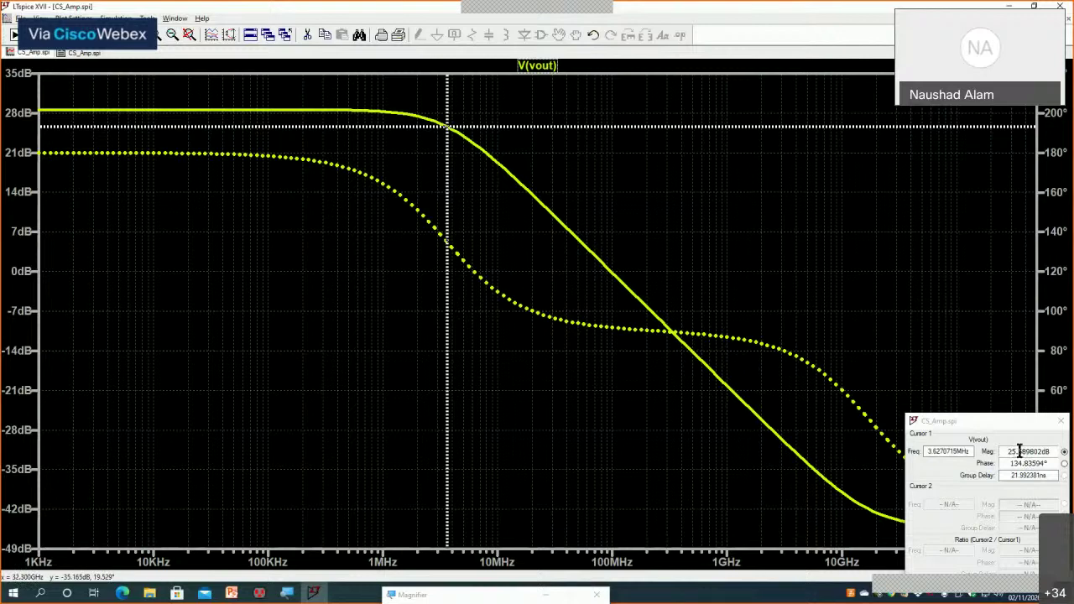
Move the cursor readout window beside the curve and magnify the screen temporarily to read its frequency and magnitude
{"action": "left_click", "coordinate": [993, 418]}
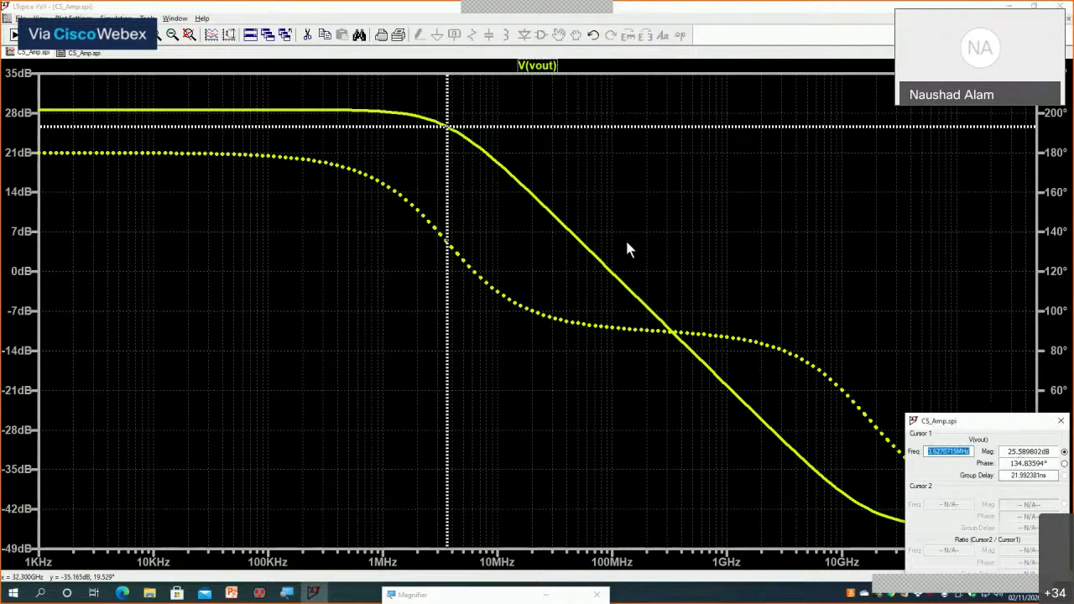
{"action": "left_click_drag", "start_coordinate": [939, 420], "coordinate": [307, 143]}
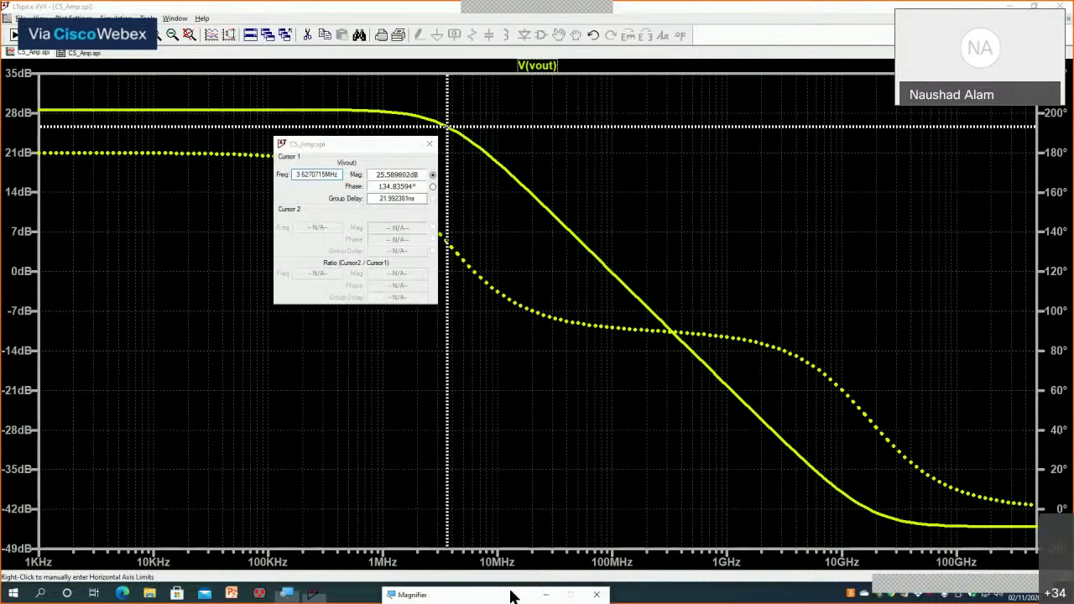
{"action": "left_click", "coordinate": [499, 529]}
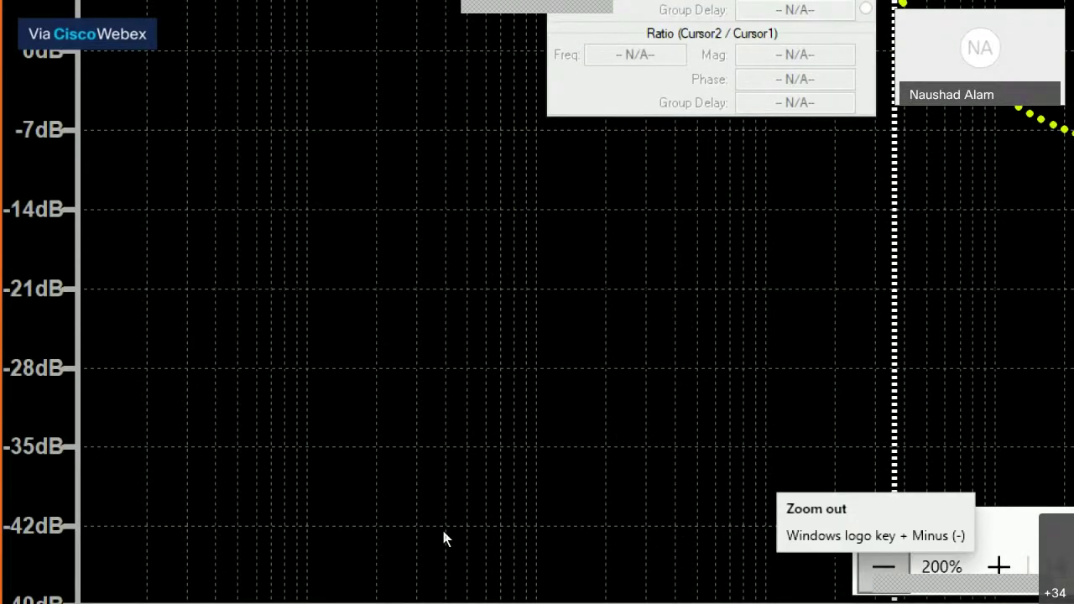
{"action": "left_click", "coordinate": [443, 531]}
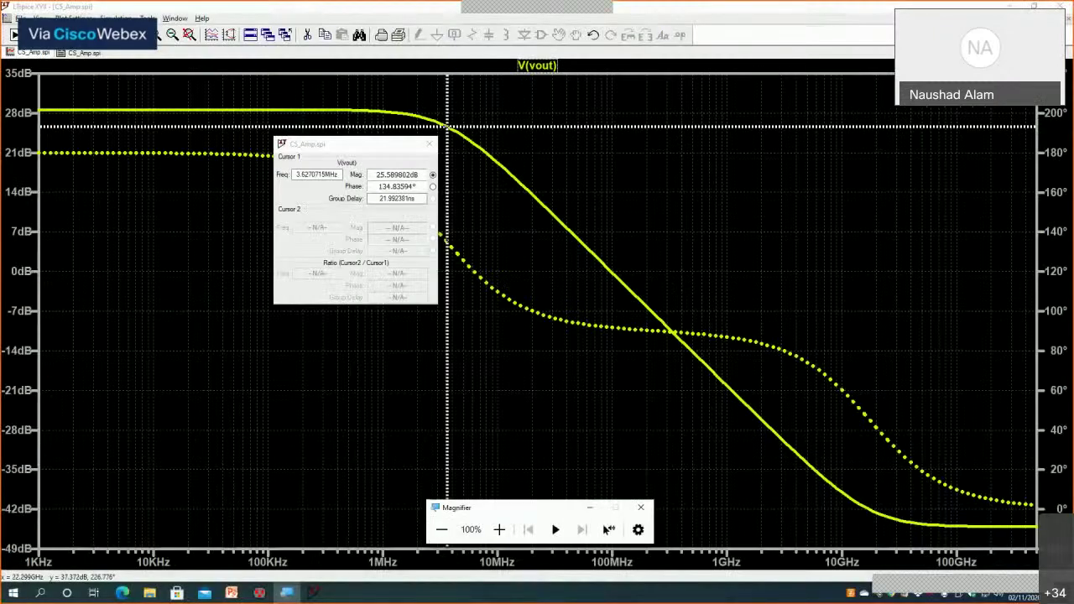
Tile the plot and netlist windows again and place the text cursor at the end of the current source line
{"action": "left_click", "coordinate": [549, 284]}
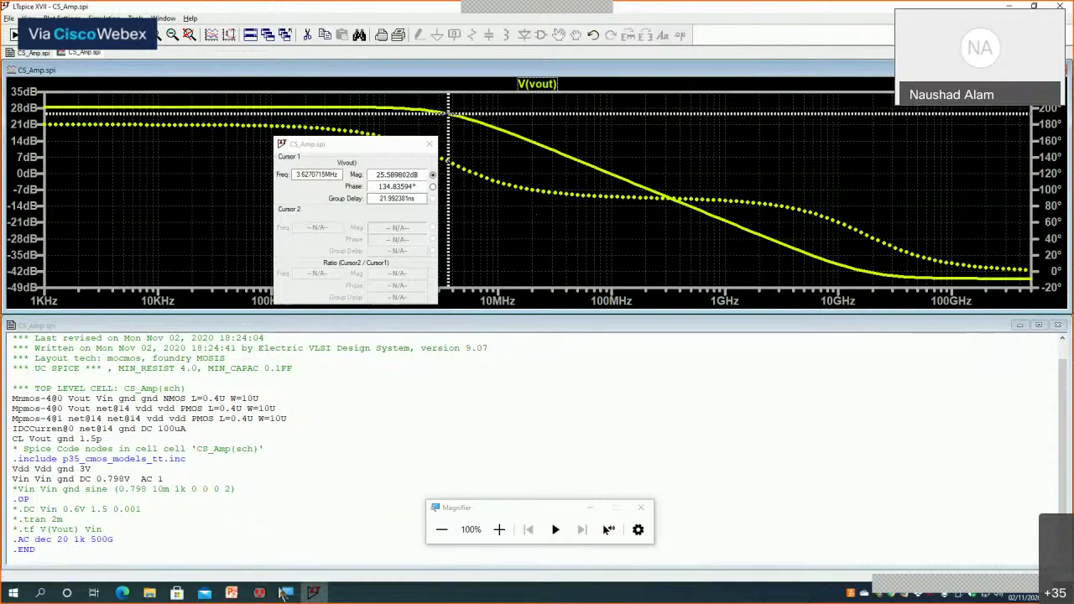
{"action": "left_click", "coordinate": [10, 20]}
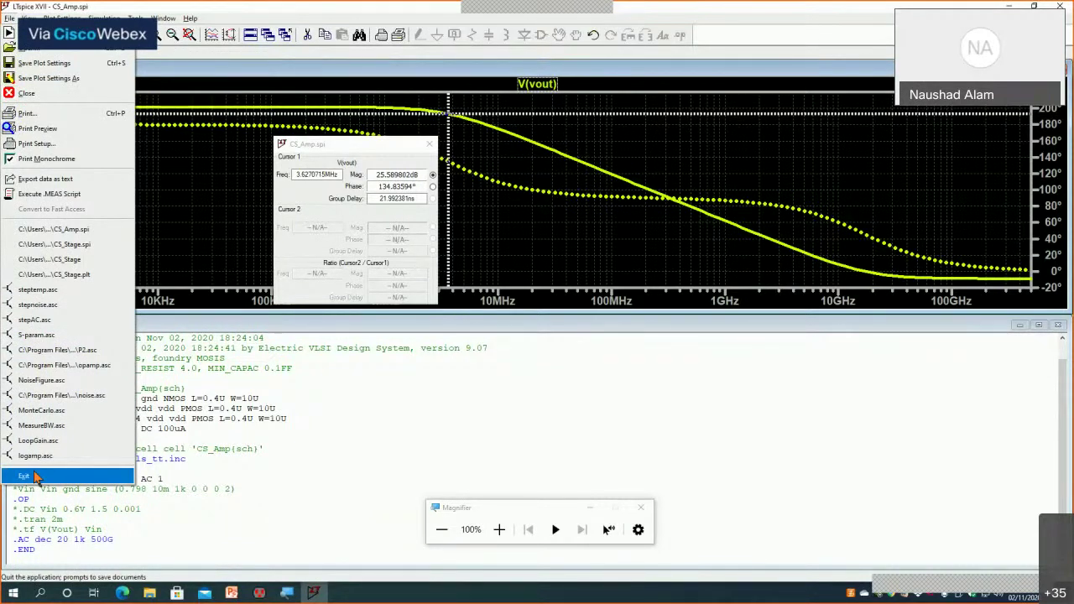
{"action": "left_click", "coordinate": [255, 423]}
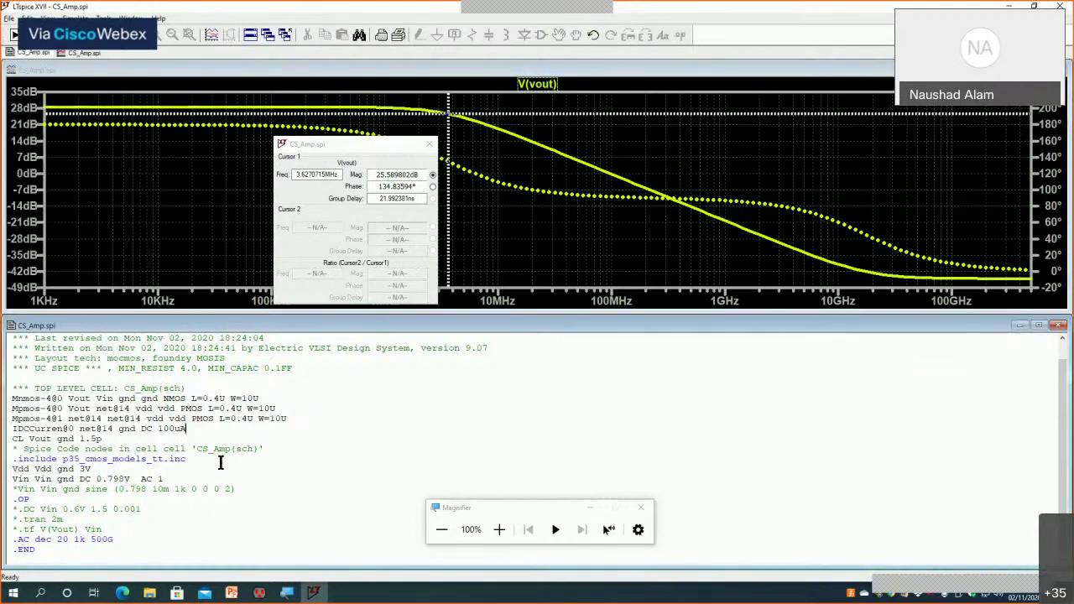
Comment out the ".AC dec 20 1k 500G" line in the netlist
{"action": "left_click", "coordinate": [120, 539]}
{"action": "key", "text": "Left"}
{"action": "key", "text": "Left"}
{"action": "key", "text": "Left"}
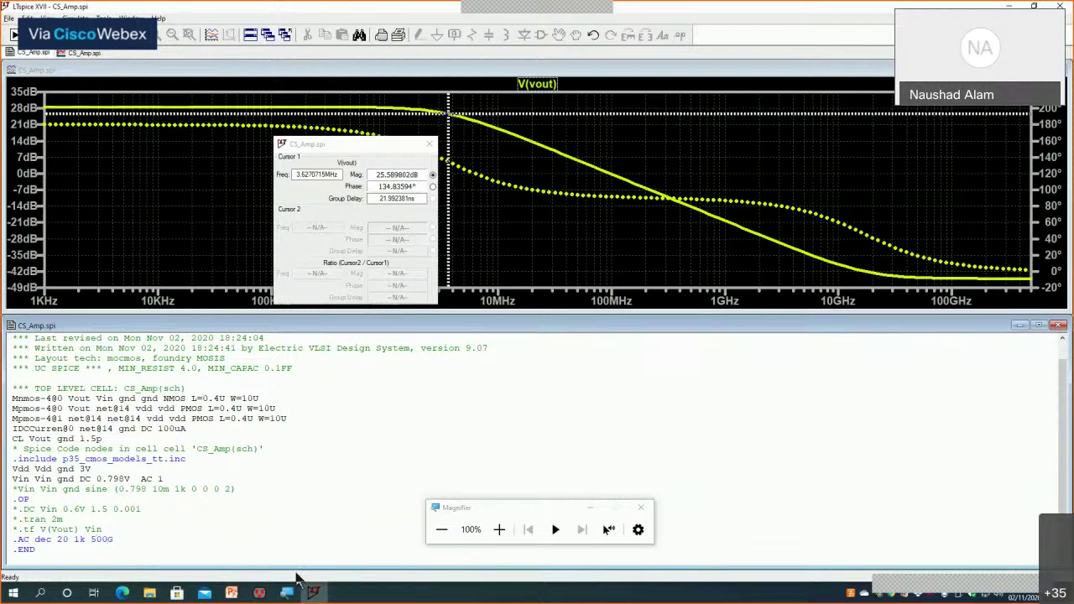
{"action": "type", "text": "*"}
{"action": "key", "text": "End"}
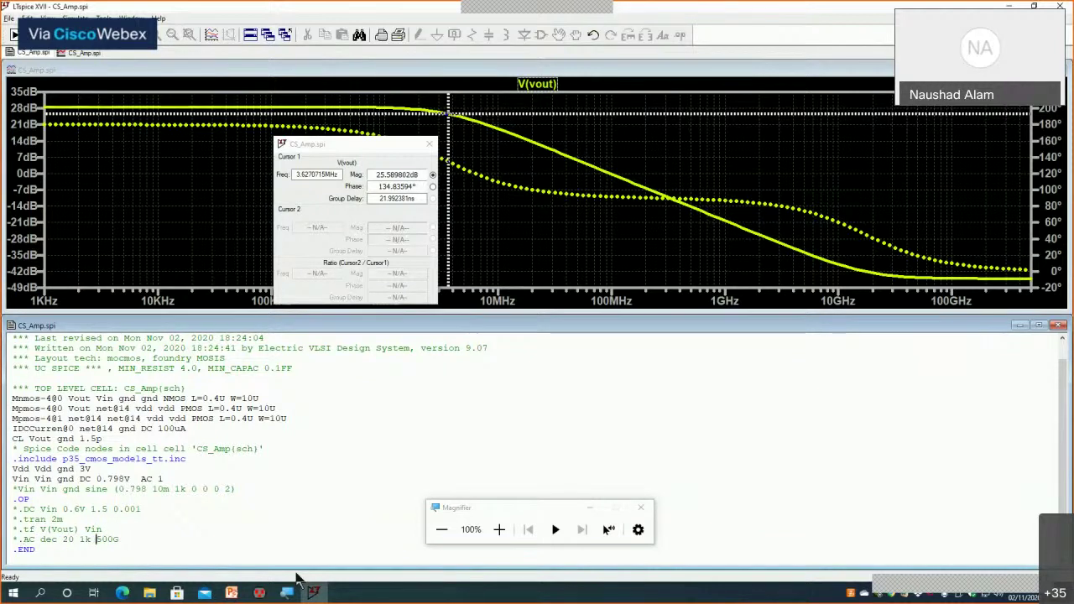
Add the line ".noise V(Vout) Vin oct 20 1k 100G" below the commented AC line
{"action": "key", "text": "Return"}
{"action": "type", "text": ".noise"}
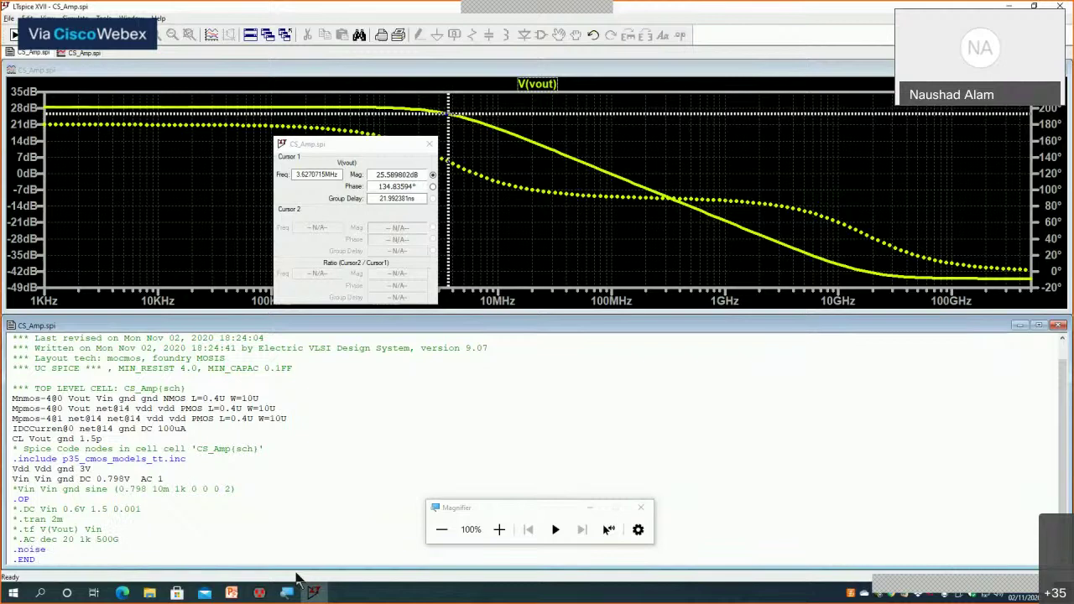
{"action": "left_click", "coordinate": [490, 537]}
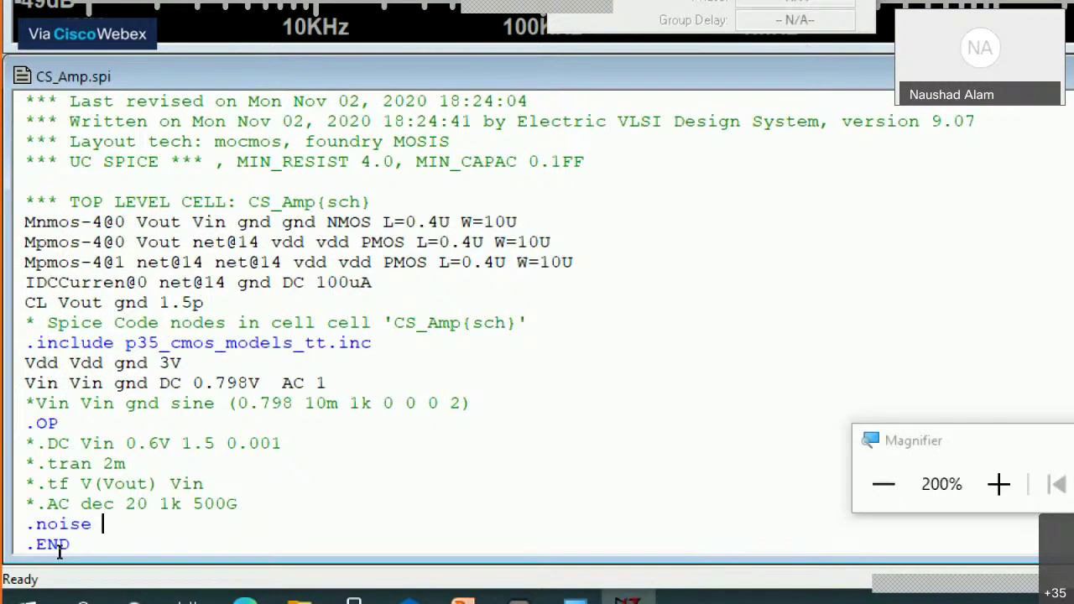
{"action": "type", "text": "V"}
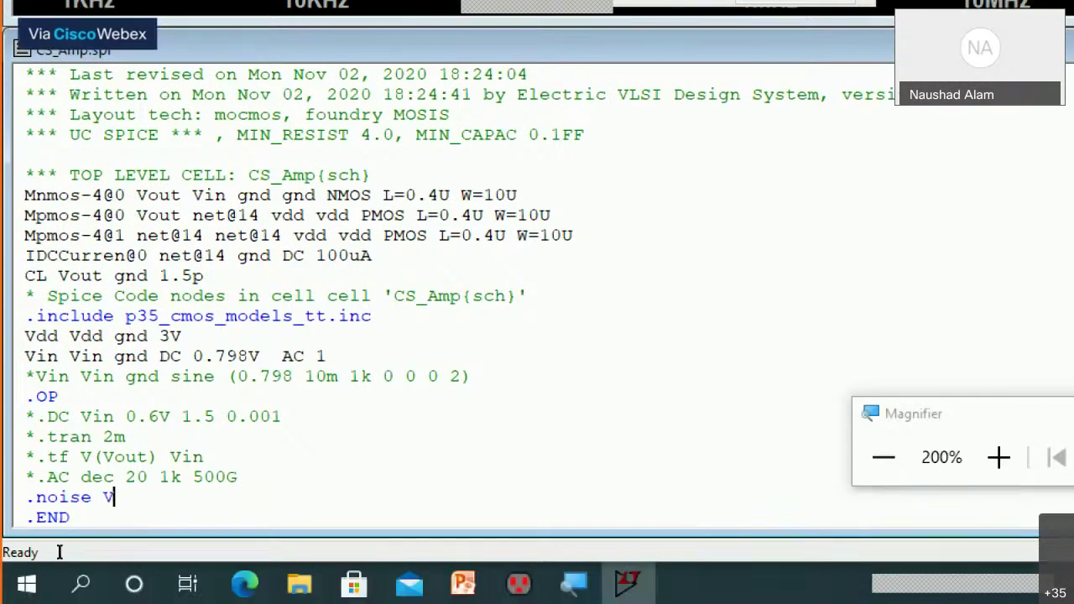
{"action": "type", "text": "(Vout"}
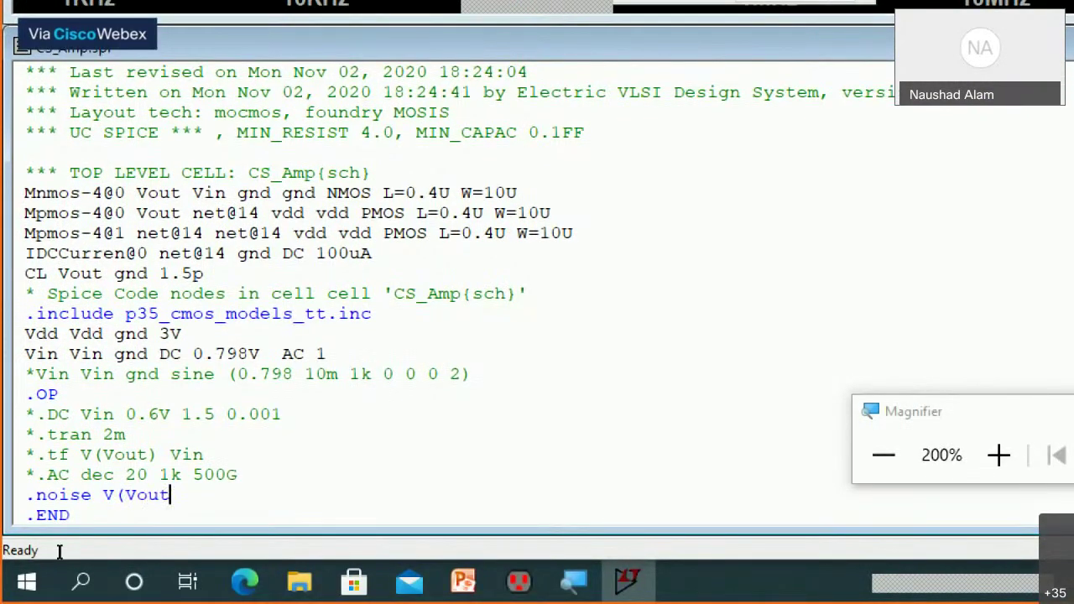
{"action": "type", "text": ") Vin"}
{"action": "type", "text": "oct 20"}
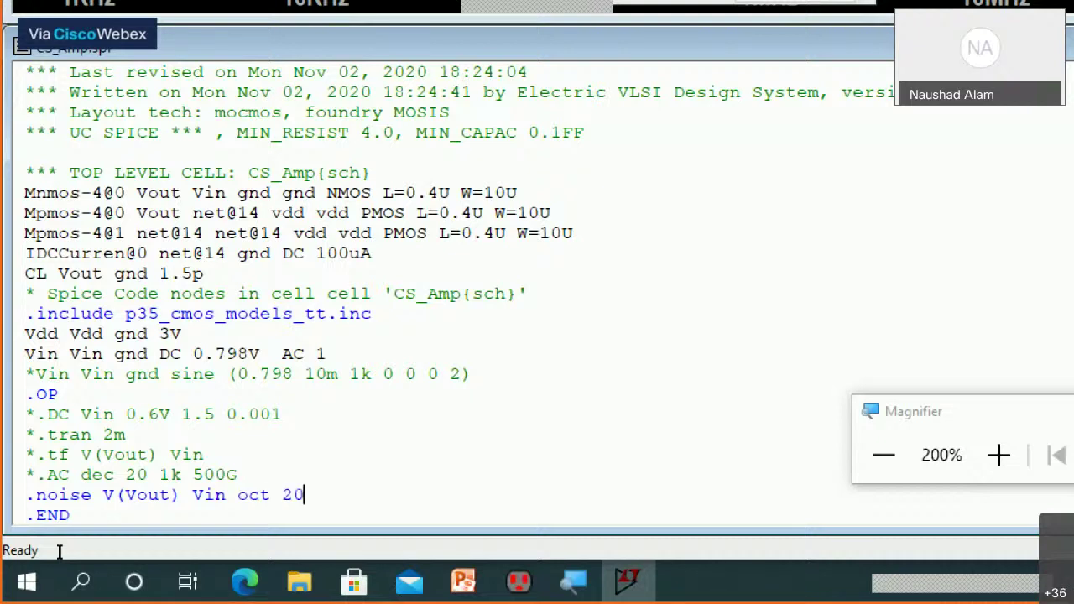
{"action": "type", "text": " 1k 100G"}
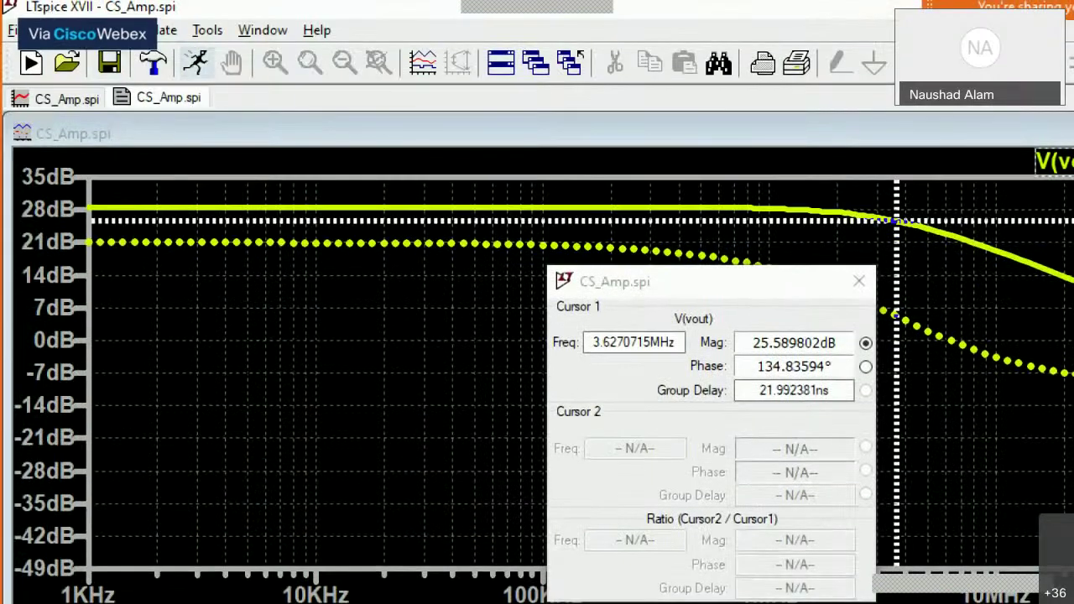
Run the noise simulation and plot V(inoise)
{"action": "left_click", "coordinate": [196, 62]}
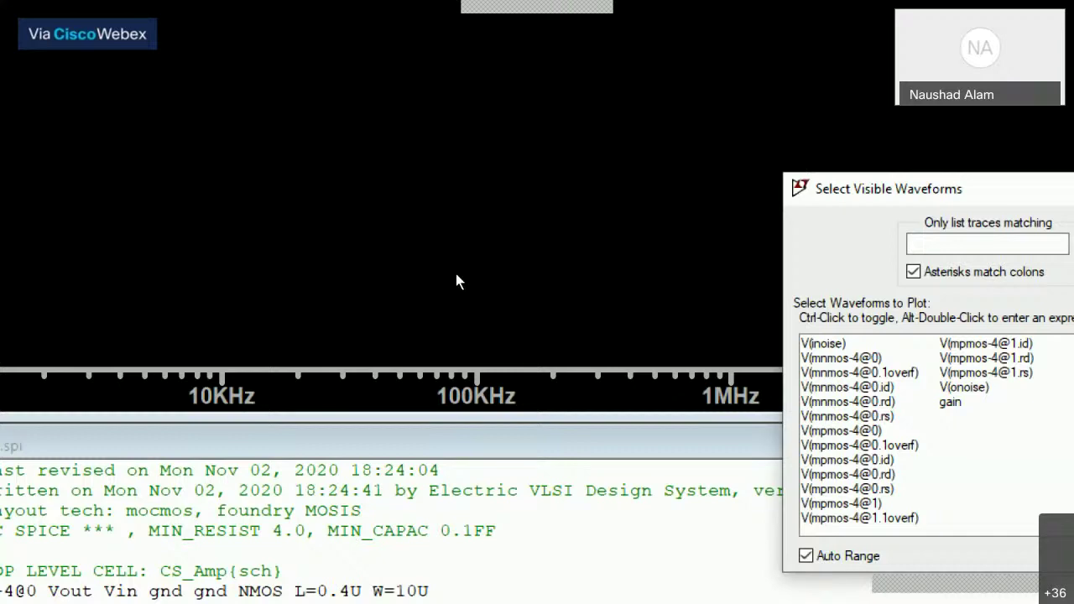
{"action": "key", "text": "Return"}
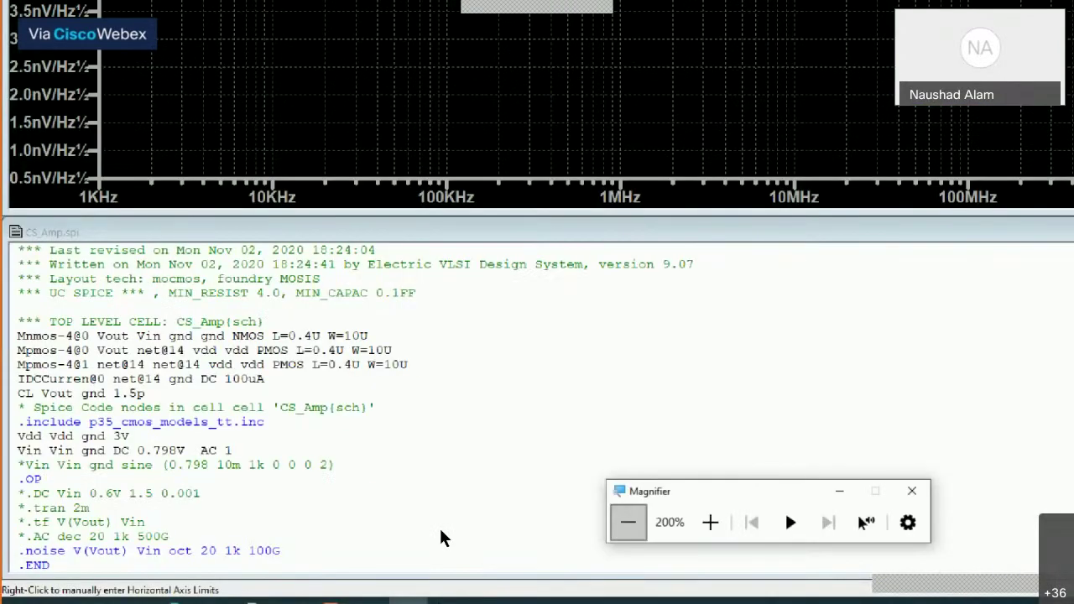
{"action": "key", "text": "super+minus"}
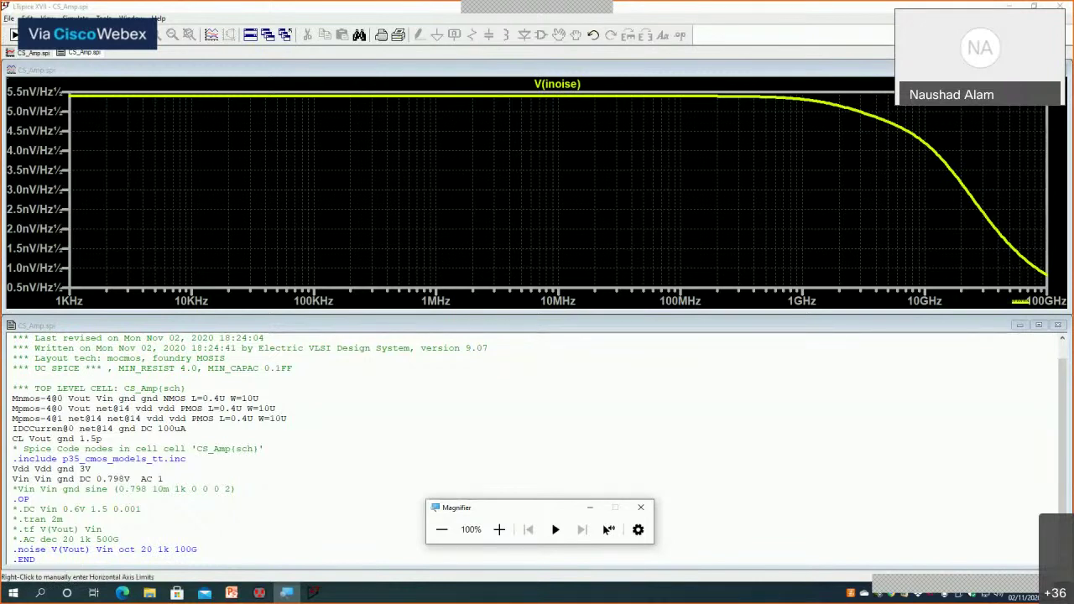
Comment out the .noise line in the netlist and exit LTspice to return to the schematic in Electric
{"action": "left_click", "coordinate": [13, 559]}
{"action": "type", "text": "*"}
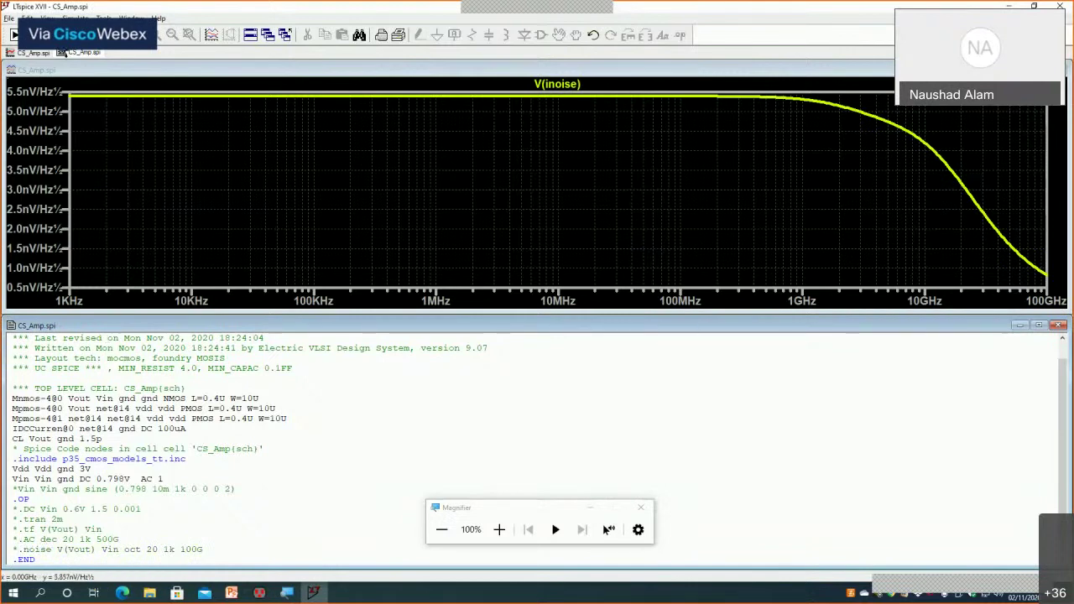
{"action": "left_click", "coordinate": [12, 35]}
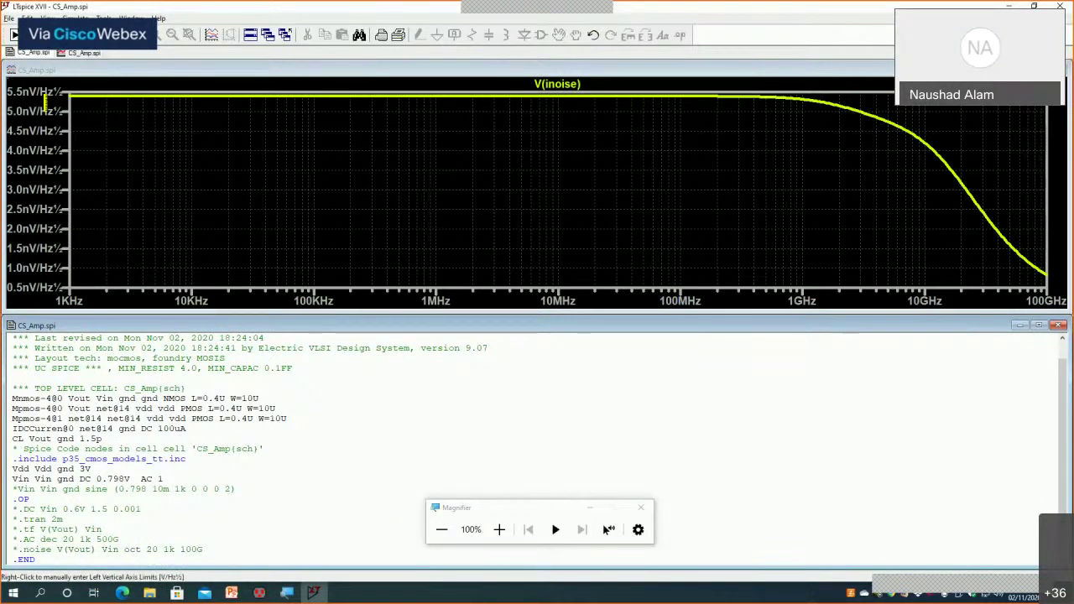
{"action": "left_click", "coordinate": [9, 18]}
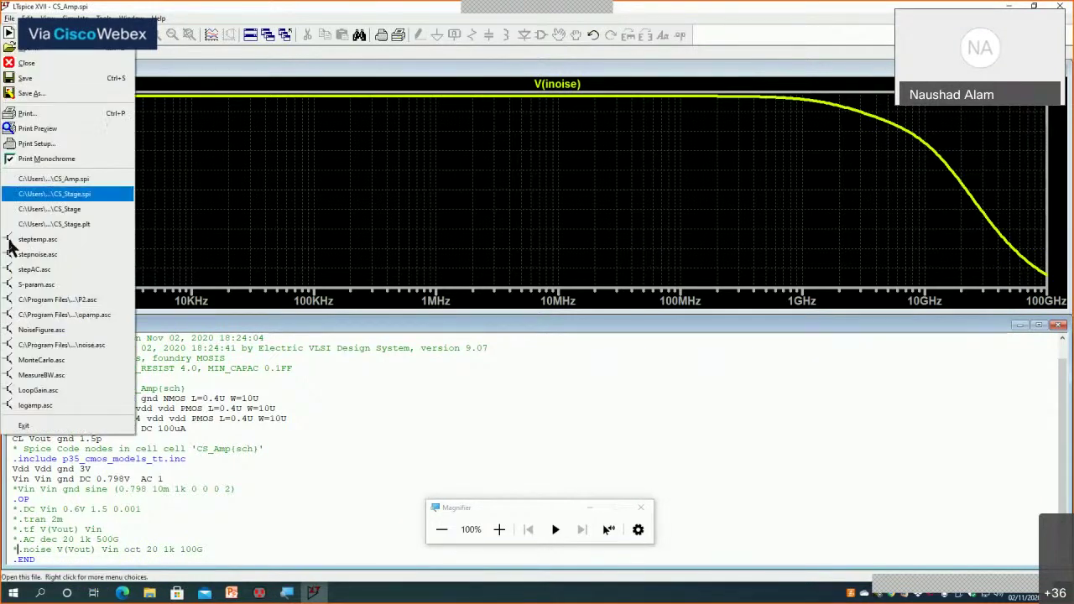
{"action": "left_click", "coordinate": [23, 425]}
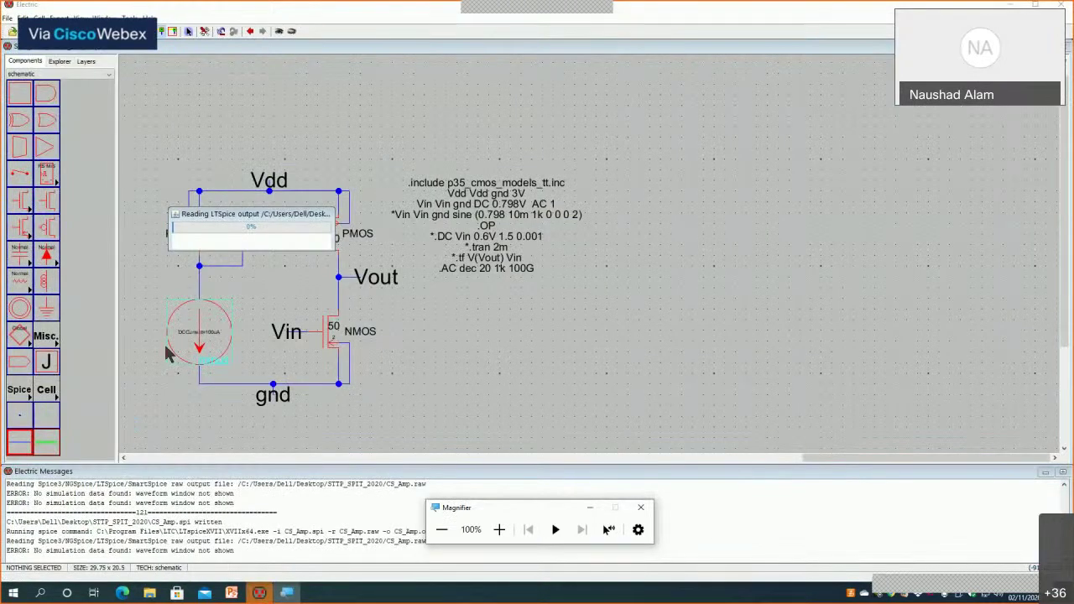
Move the LTspice output progress window off the schematic and magnify the screen temporarily to inspect the circuit
{"action": "left_click_drag", "start_coordinate": [227, 213], "coordinate": [822, 525]}
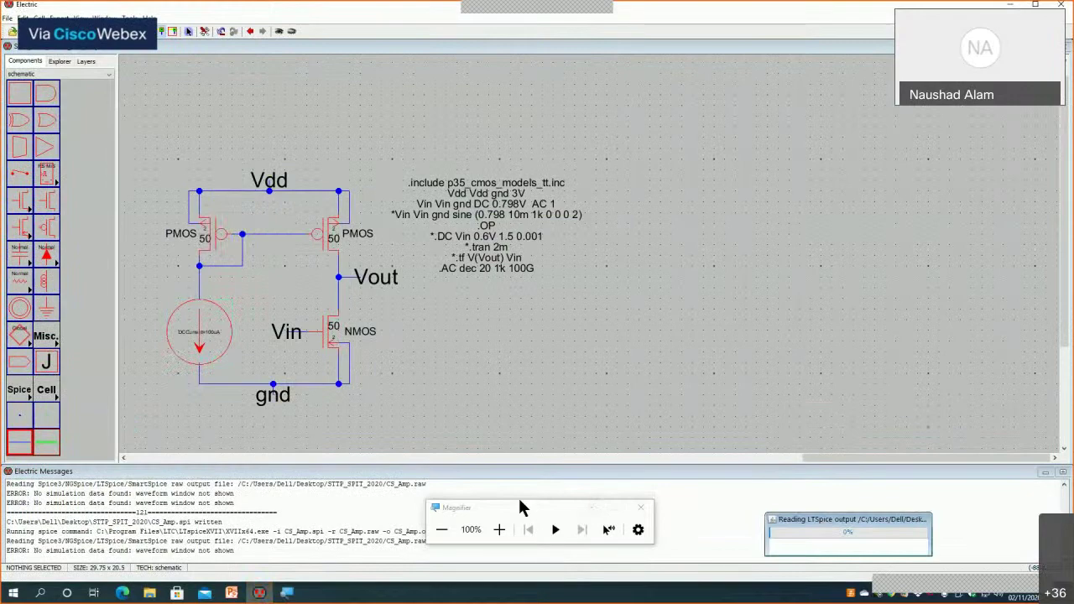
{"action": "left_click", "coordinate": [498, 529]}
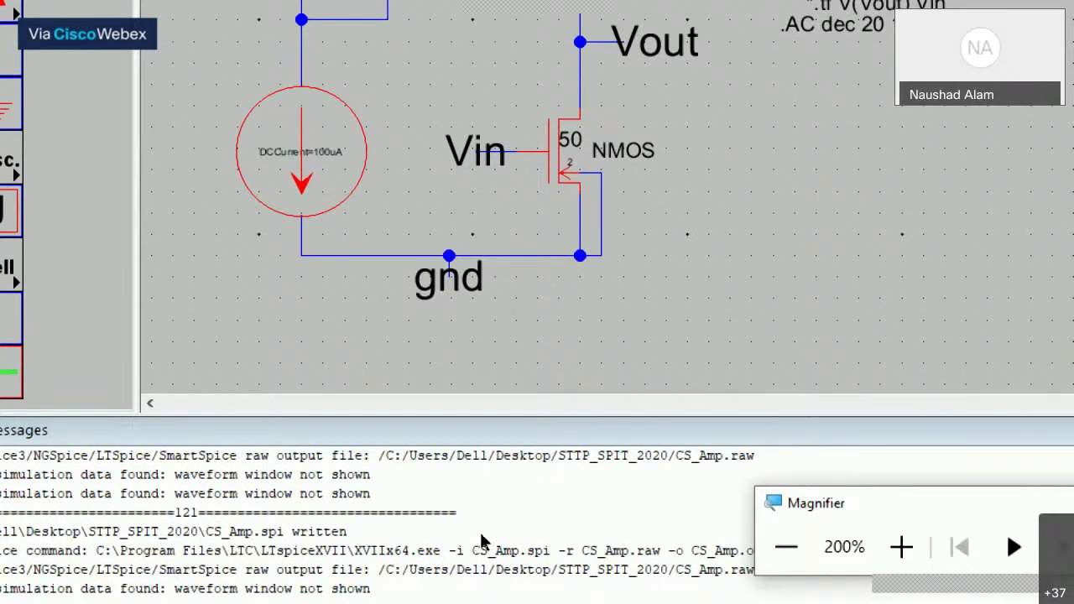
{"action": "key", "text": "super+minus"}
{"action": "key", "text": "super+minus"}
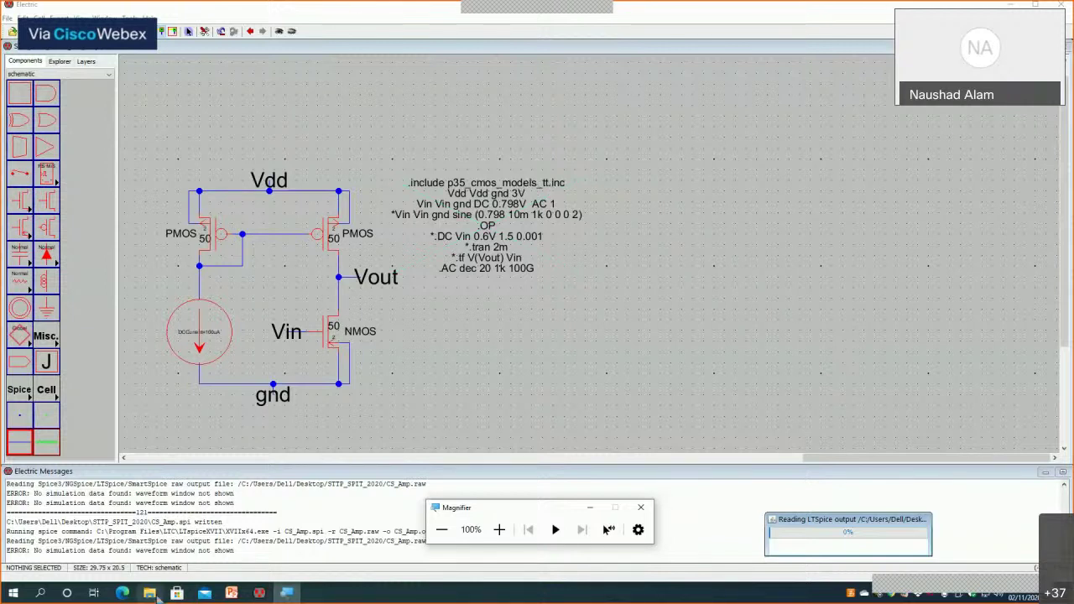
Switch to File Explorer and open p35_cmos_models_tt from the STTP_SPIT_2020 folder in Notepad++, magnifying its parameter lines
{"action": "left_click", "coordinate": [151, 594]}
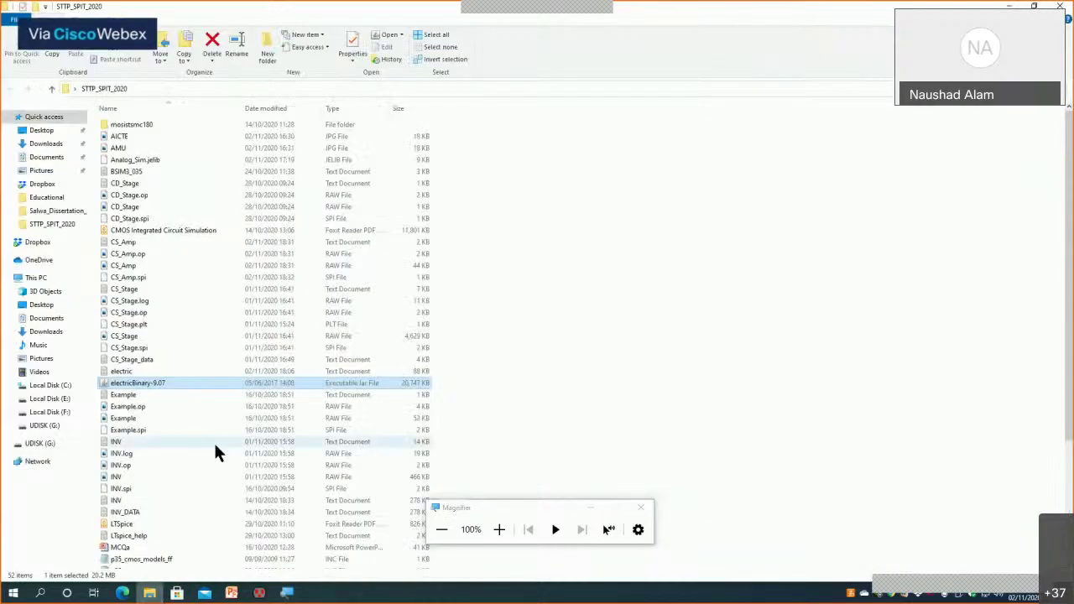
{"action": "scroll", "coordinate": [213, 441], "scroll_direction": "down", "scroll_amount": 5}
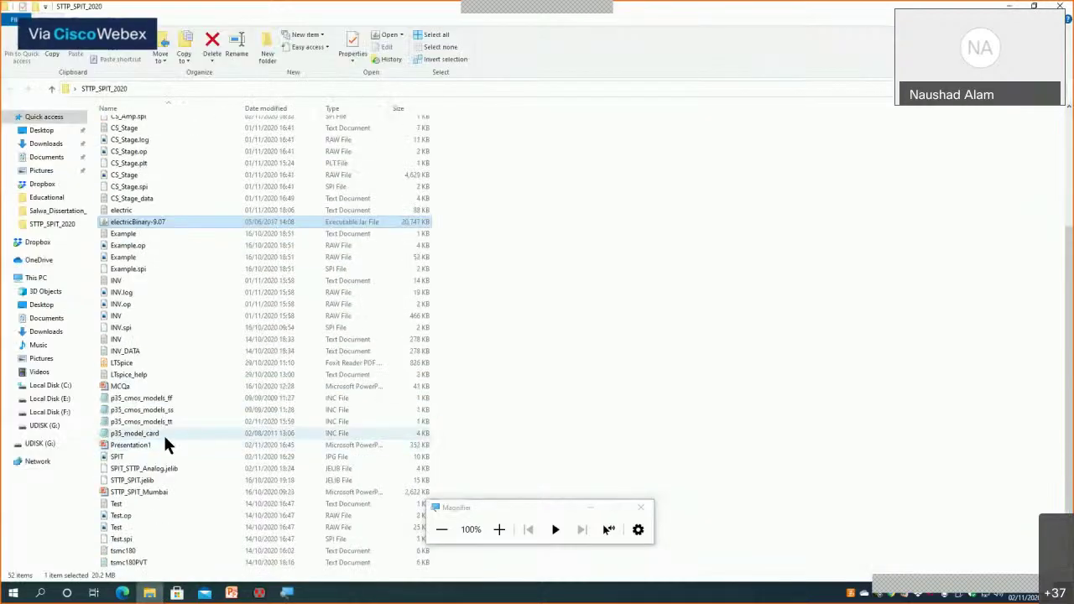
{"action": "right_click", "coordinate": [155, 424]}
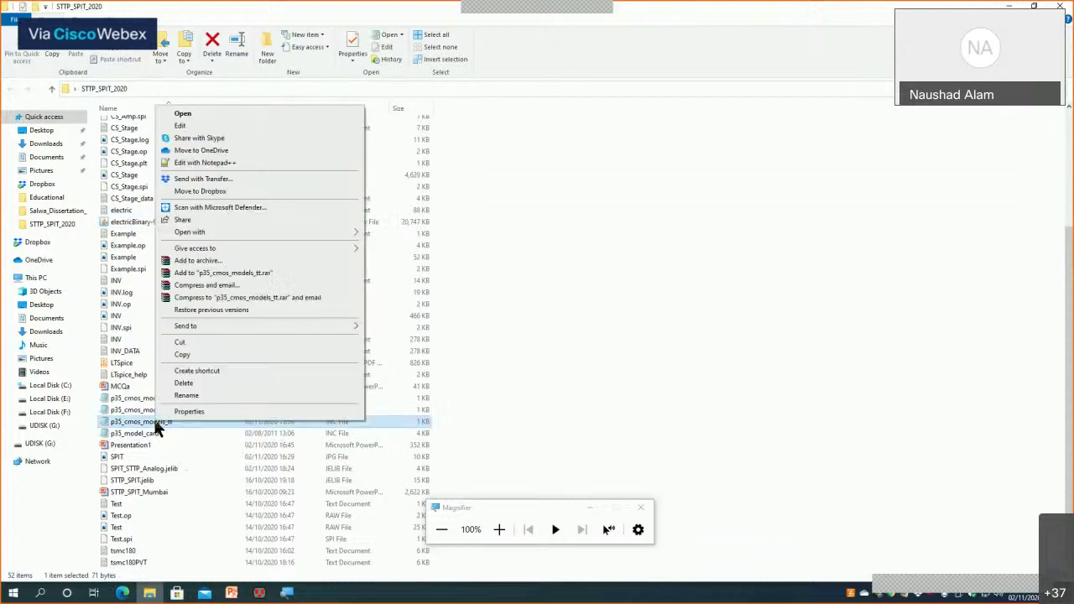
{"action": "left_click", "coordinate": [213, 163]}
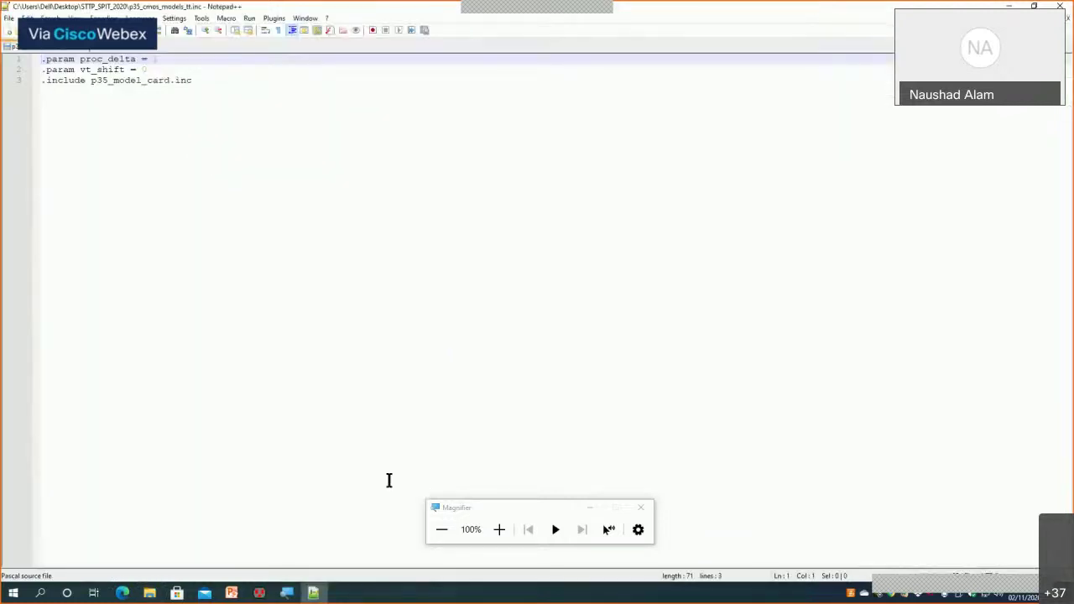
{"action": "left_click", "coordinate": [499, 529]}
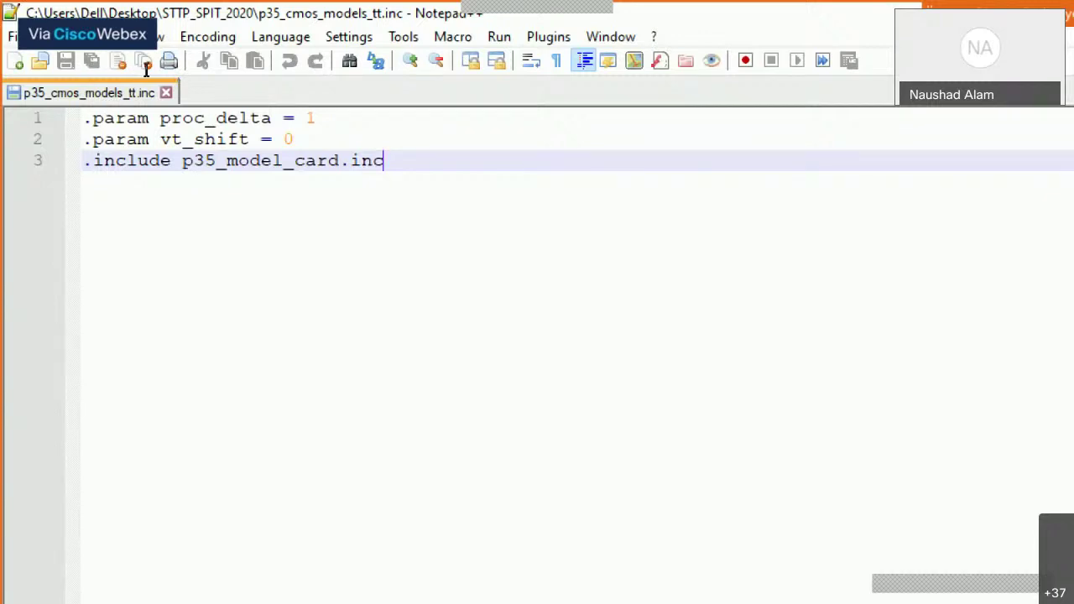
Set the vt_shift parameter to delvto in the model file and save it
{"action": "key", "text": "Up"}
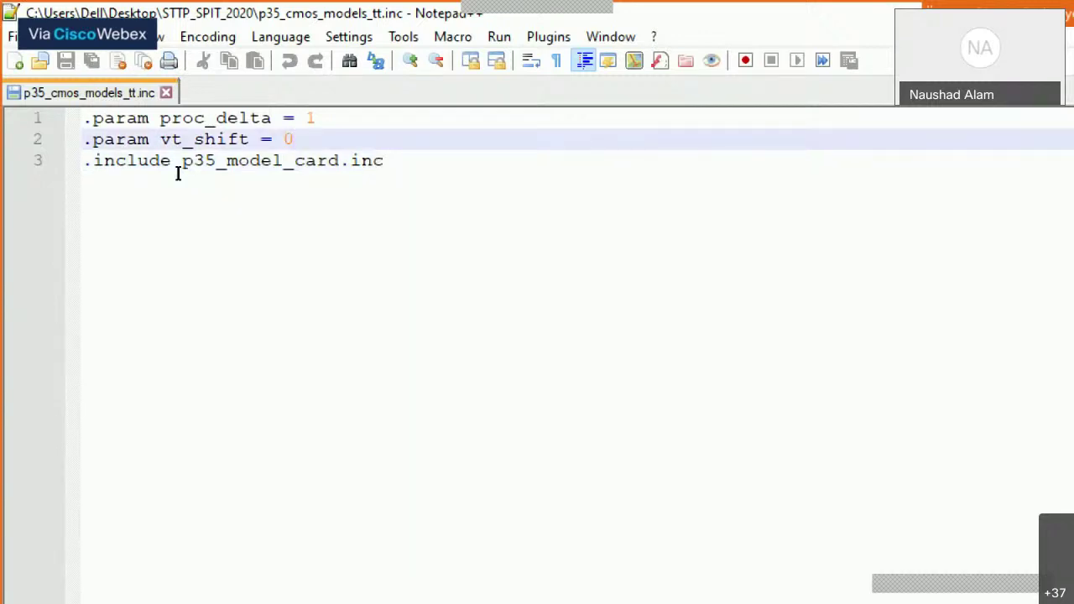
{"action": "key", "text": "BackSpace"}
{"action": "type", "text": "de"}
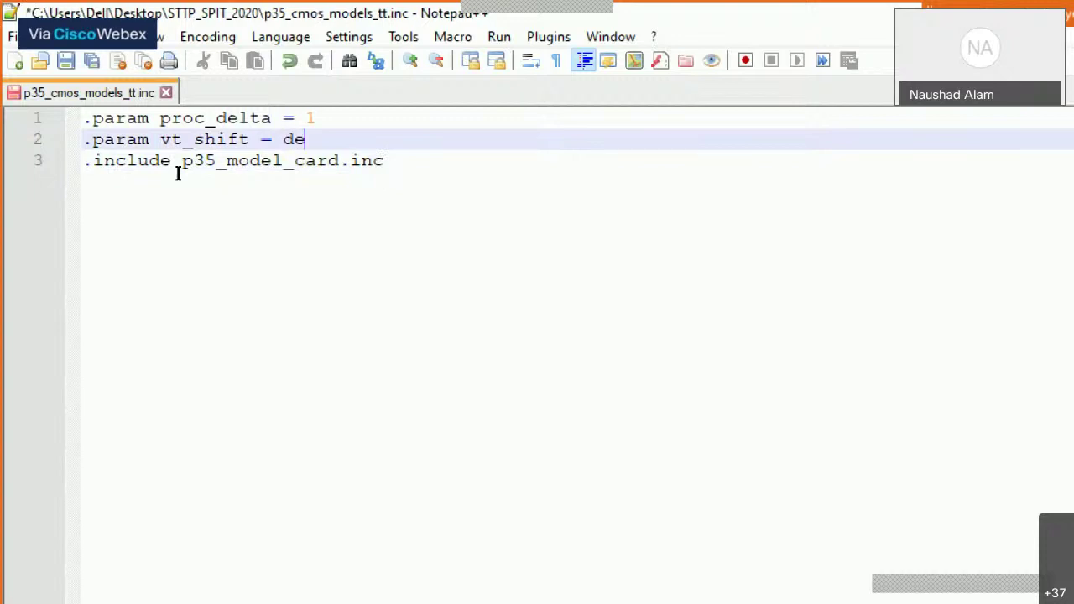
{"action": "type", "text": "lvto"}
{"action": "key", "text": "ctrl+s"}
{"action": "key", "text": "super+plus"}
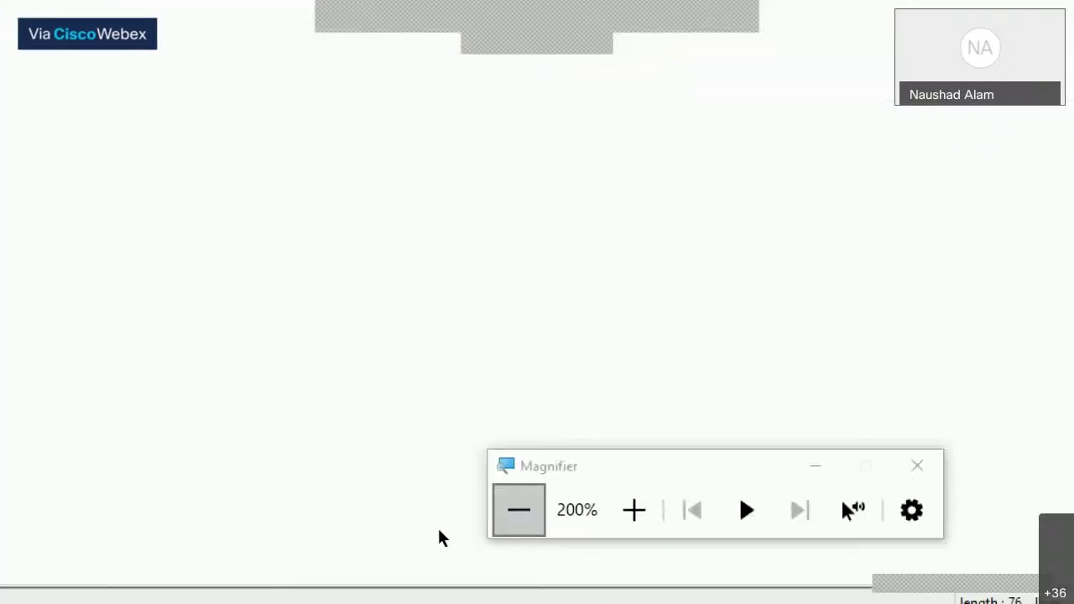
{"action": "left_click", "coordinate": [442, 537]}
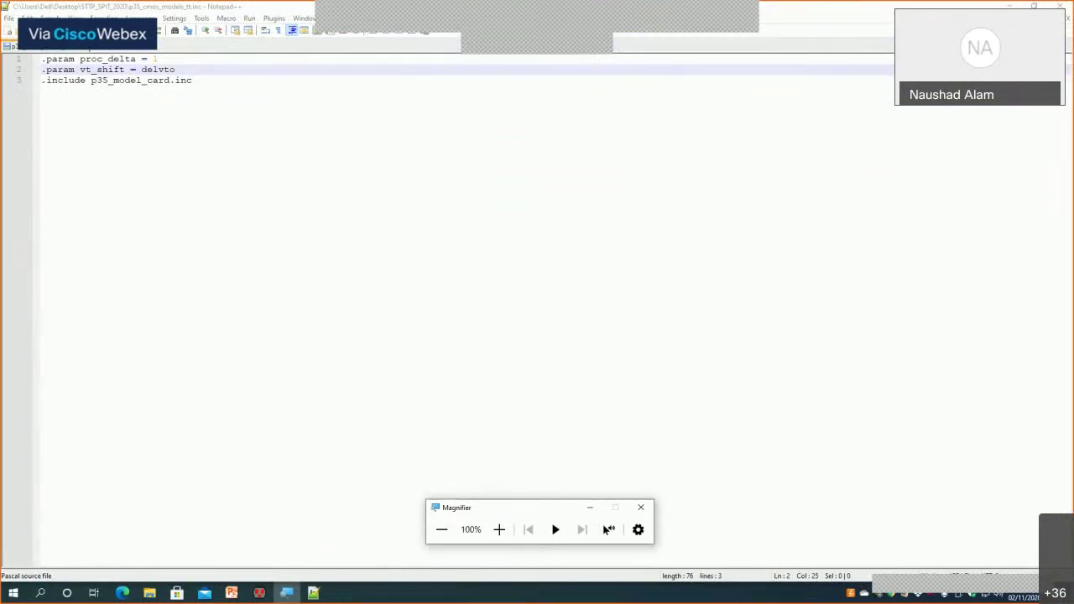
Close Notepad++ and switch back to the amplifier schematic in Electric
{"action": "left_click", "coordinate": [1066, 16]}
{"action": "left_click", "coordinate": [1061, 7]}
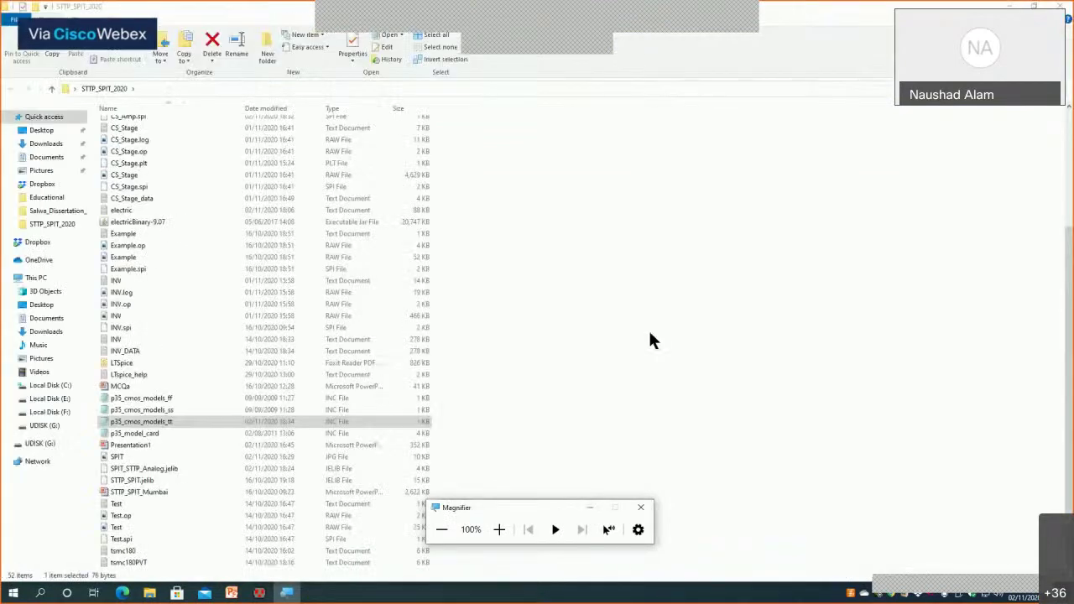
{"action": "left_click", "coordinate": [260, 593]}
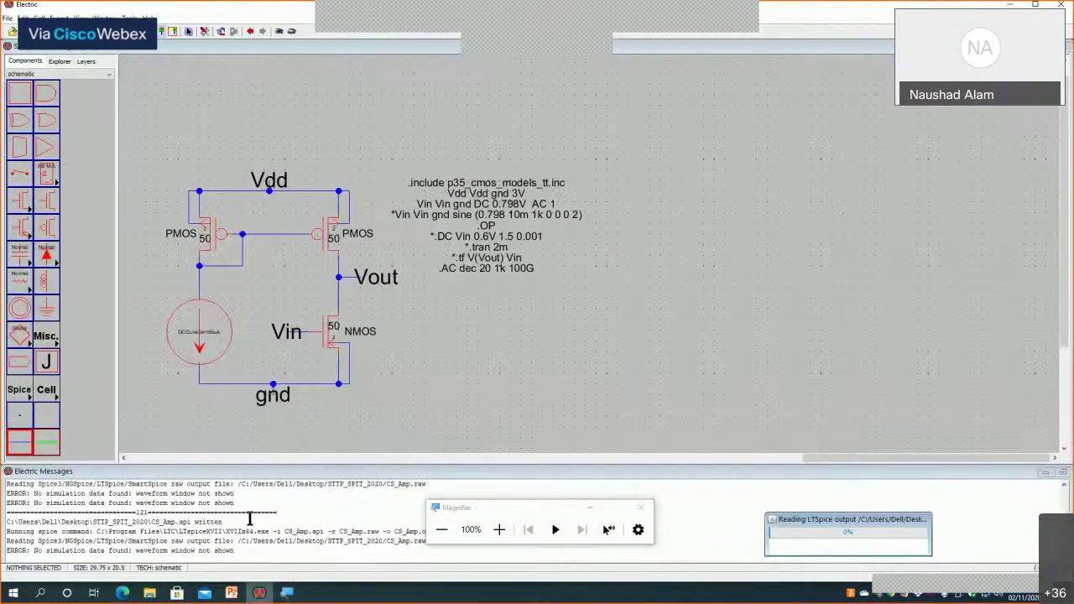
Add the line ".param delvto = gauss(0.05)" below the .include line in the schematic's SPICE code
{"action": "double_click", "coordinate": [490, 233]}
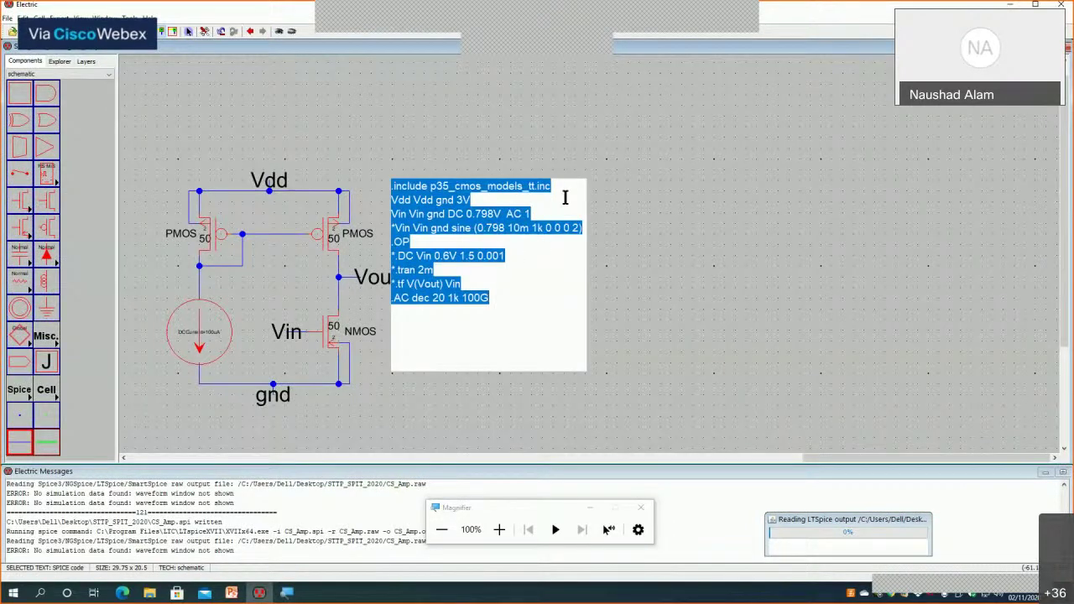
{"action": "left_click", "coordinate": [564, 197]}
{"action": "key", "text": "Return"}
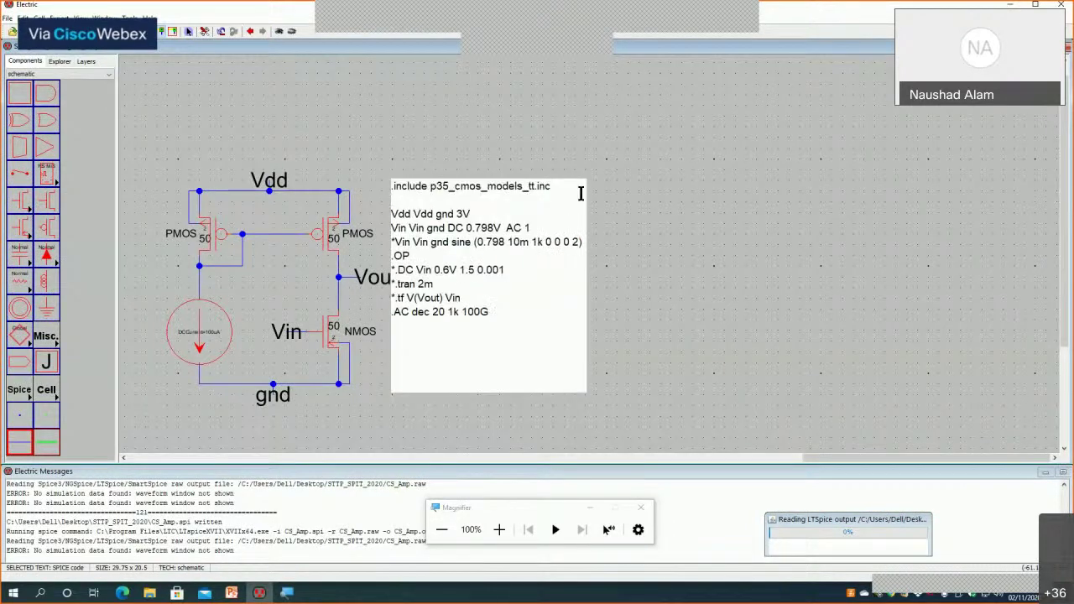
{"action": "type", "text": ".param delvto = gauss(0."}
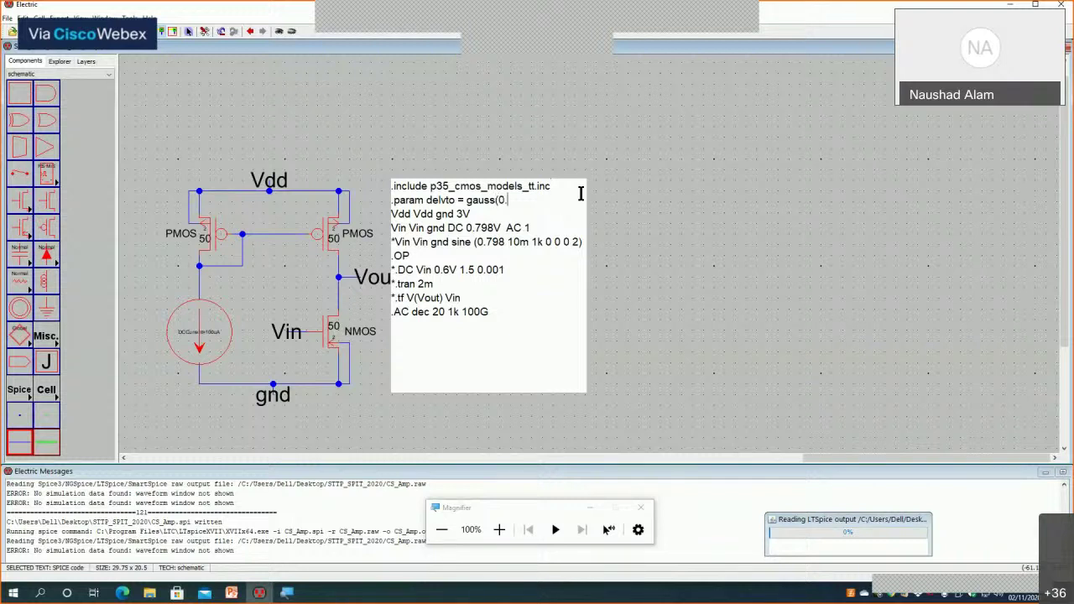
{"action": "type", "text": "05)"}
Comment out the .AC line and reactivate the ".tf V(Vout) Vin" line in the SPICE code
{"action": "left_click", "coordinate": [397, 316]}
{"action": "type", "text": "*"}
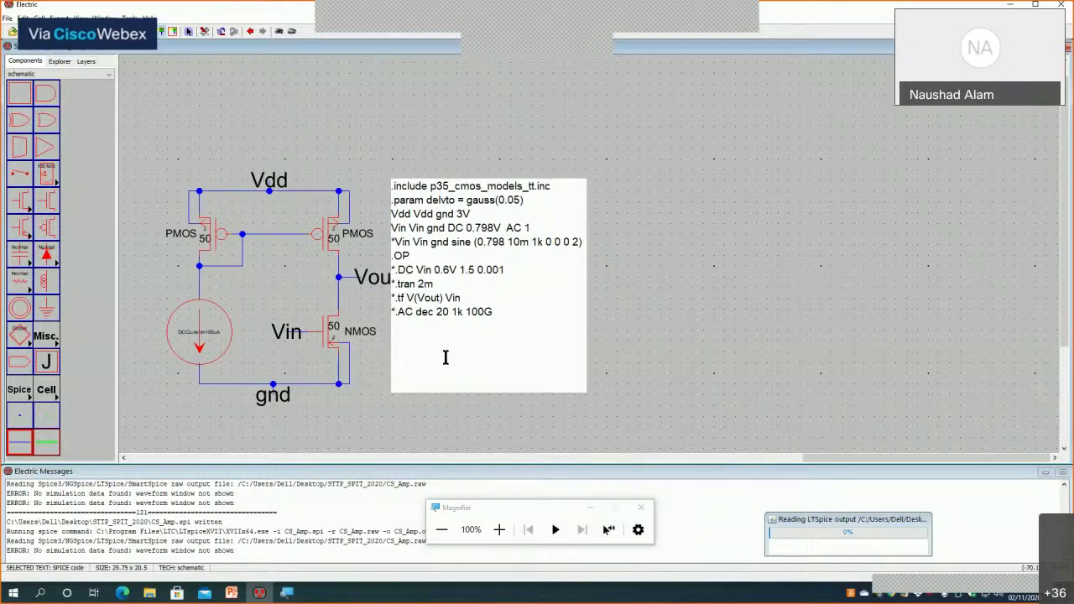
{"action": "key", "text": "Up"}
{"action": "key", "text": "BackSpace"}
Add the line ".step N 1 1000 1" below the .tf line in the schematic's SPICE code
{"action": "key", "text": "Return"}
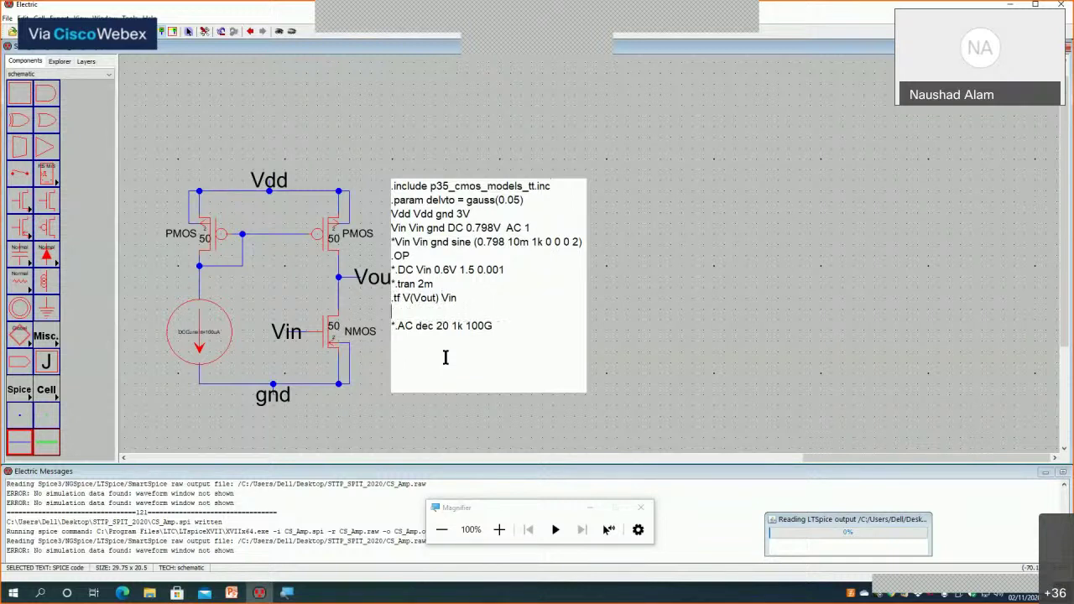
{"action": "type", "text": ".step"}
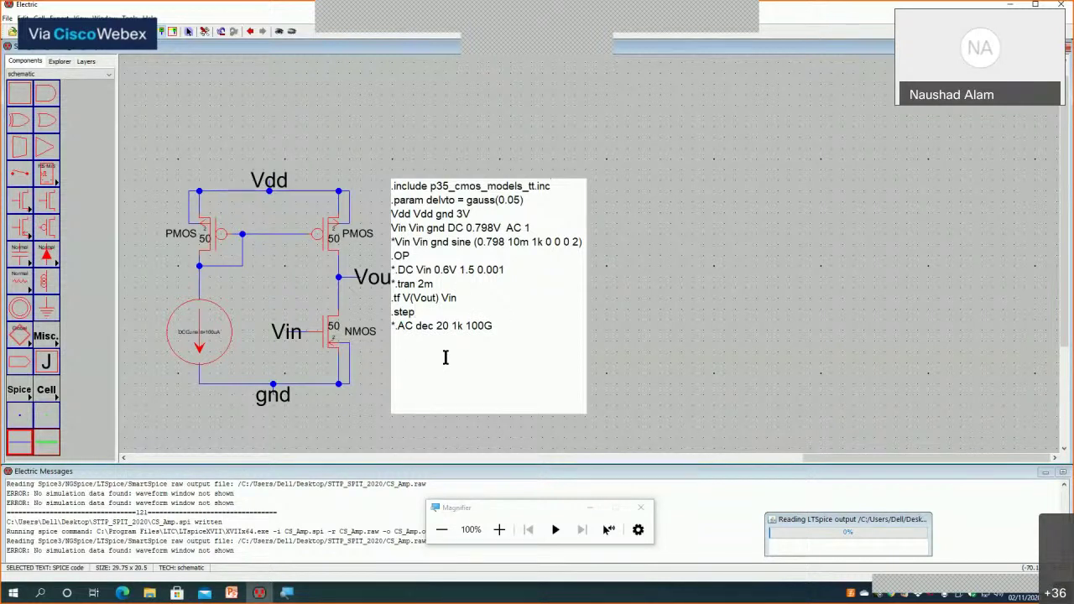
{"action": "type", "text": " N"}
{"action": "type", "text": "1 1000 1"}
{"action": "left_click", "coordinate": [541, 316]}
{"action": "left_click", "coordinate": [631, 296]}
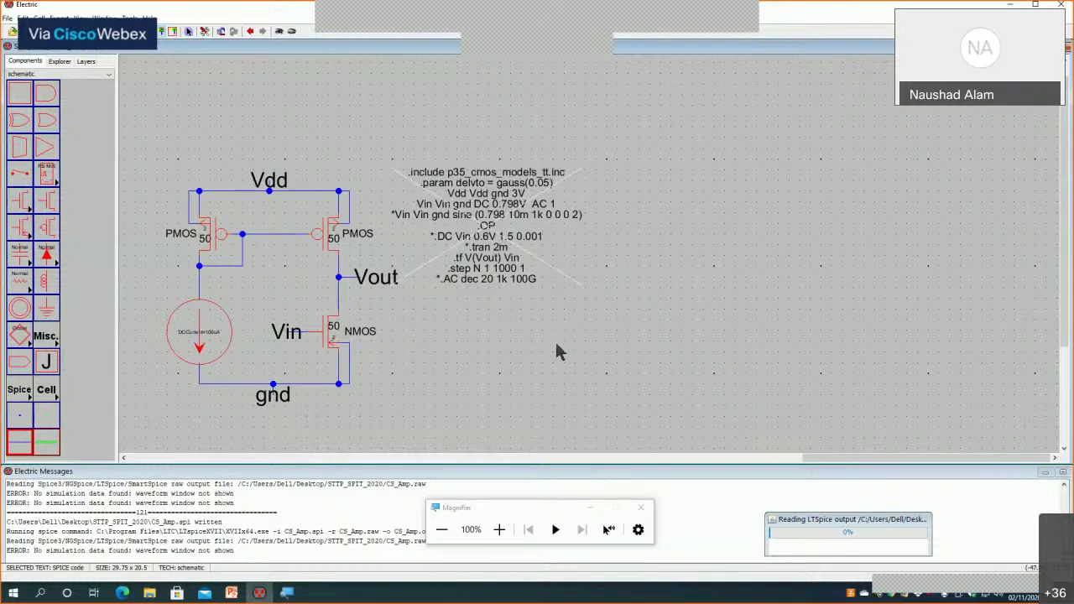
{"action": "left_click", "coordinate": [501, 352]}
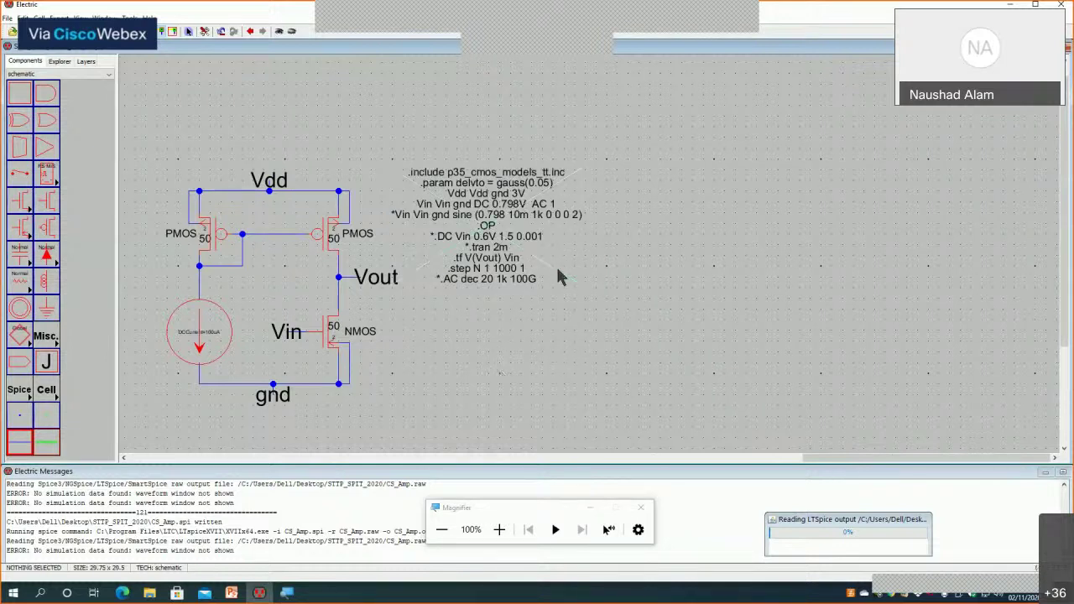
Try to write the Spice deck and simulate it in LTspice, and return to the schematic in Electric
{"action": "left_click", "coordinate": [128, 18]}
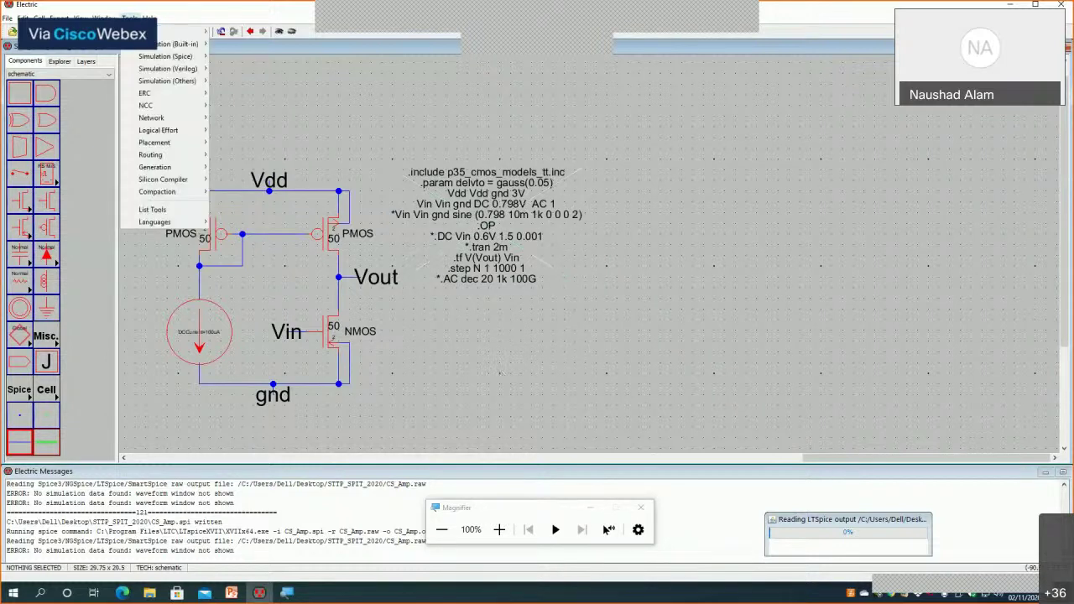
{"action": "mouse_move", "coordinate": [159, 56]}
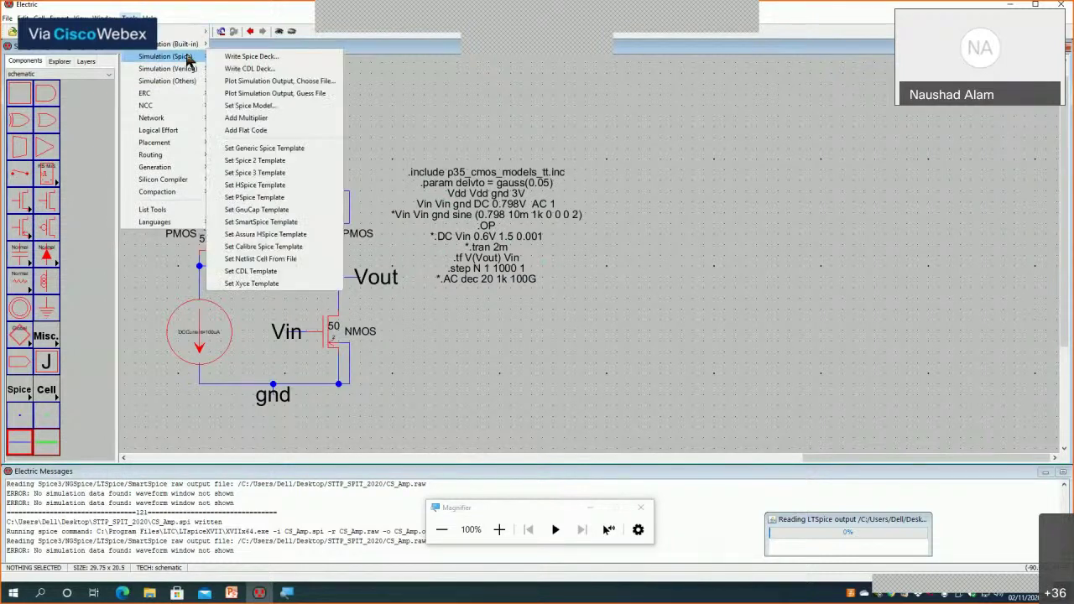
{"action": "left_click", "coordinate": [244, 57]}
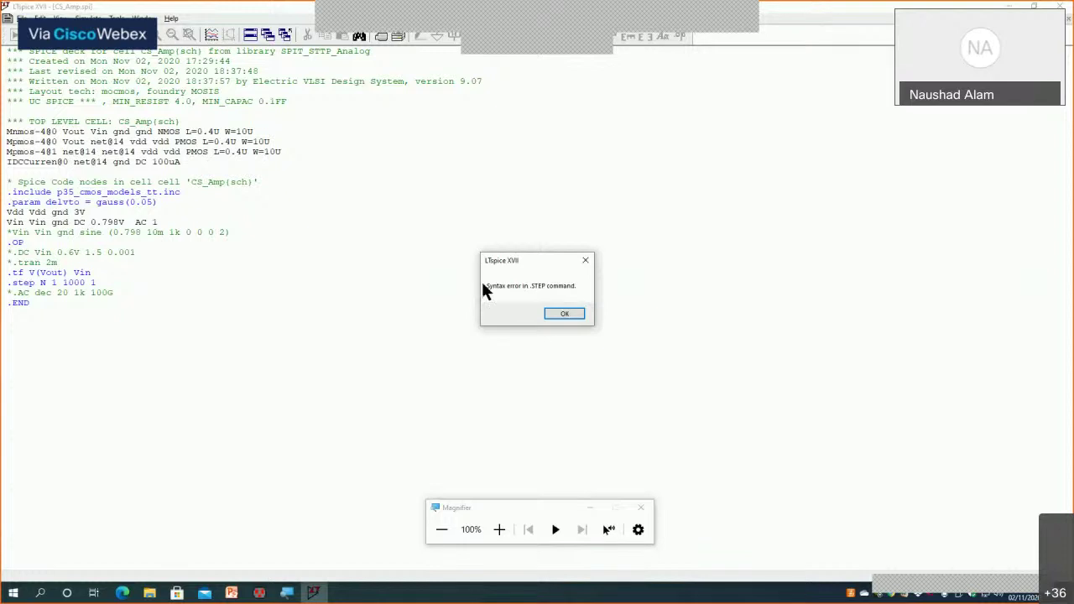
{"action": "left_click", "coordinate": [564, 315]}
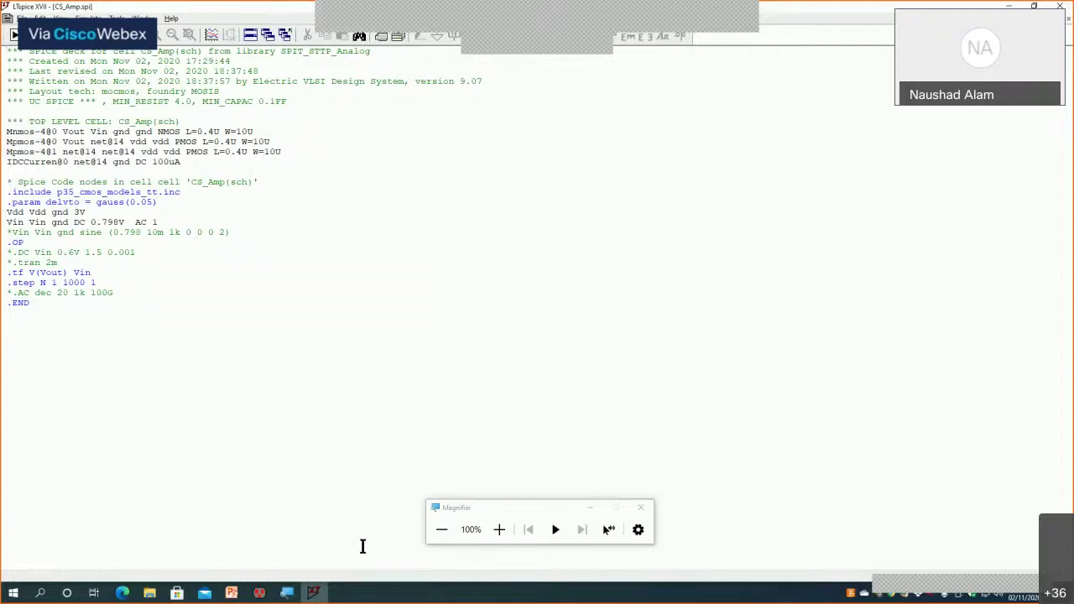
{"action": "left_click", "coordinate": [260, 593]}
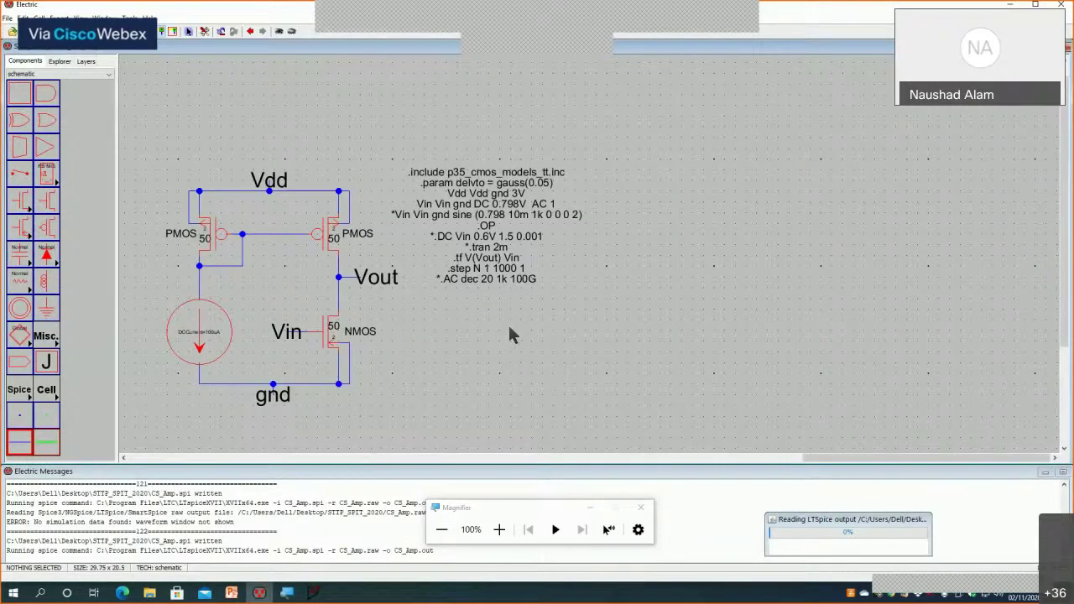
Insert the keyword "param" in the step line of the SPICE code so it reads ".step param N 1 1000 1"
{"action": "double_click", "coordinate": [482, 233]}
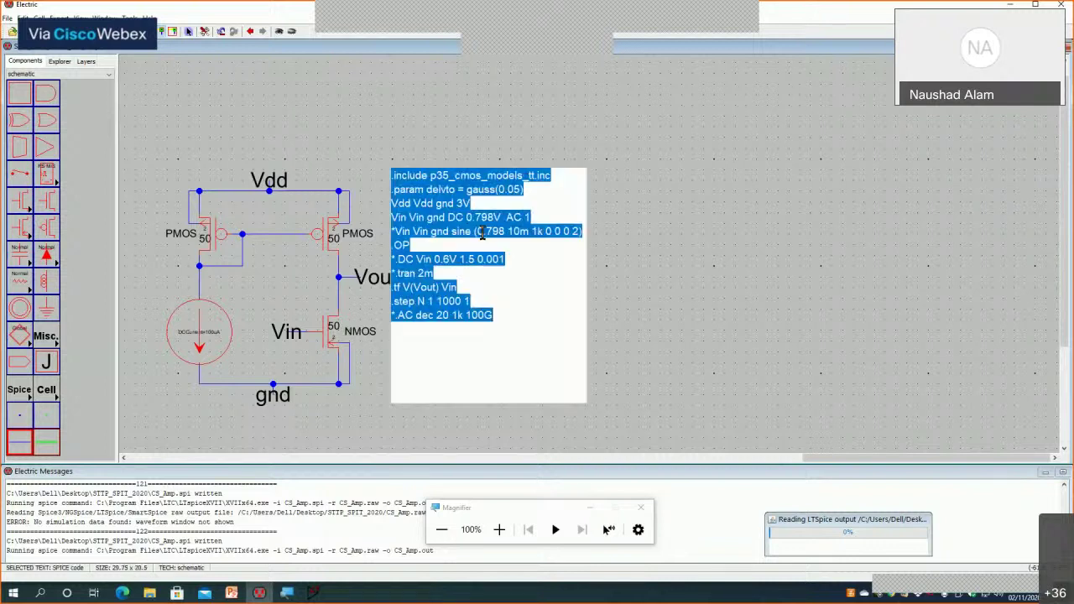
{"action": "left_click", "coordinate": [420, 302]}
{"action": "type", "text": "param"}
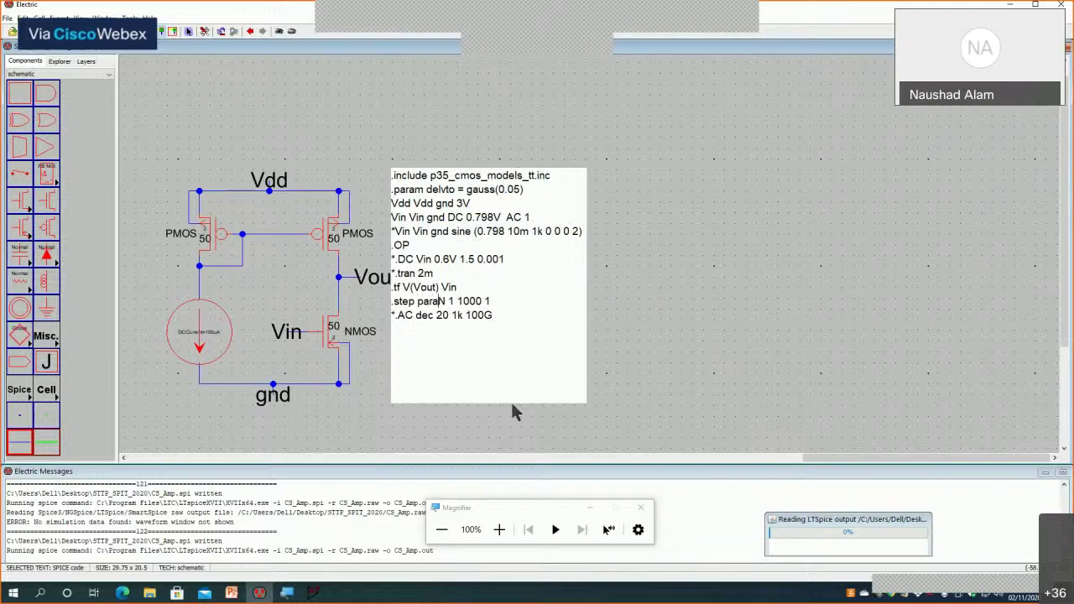
{"action": "left_click", "coordinate": [669, 330]}
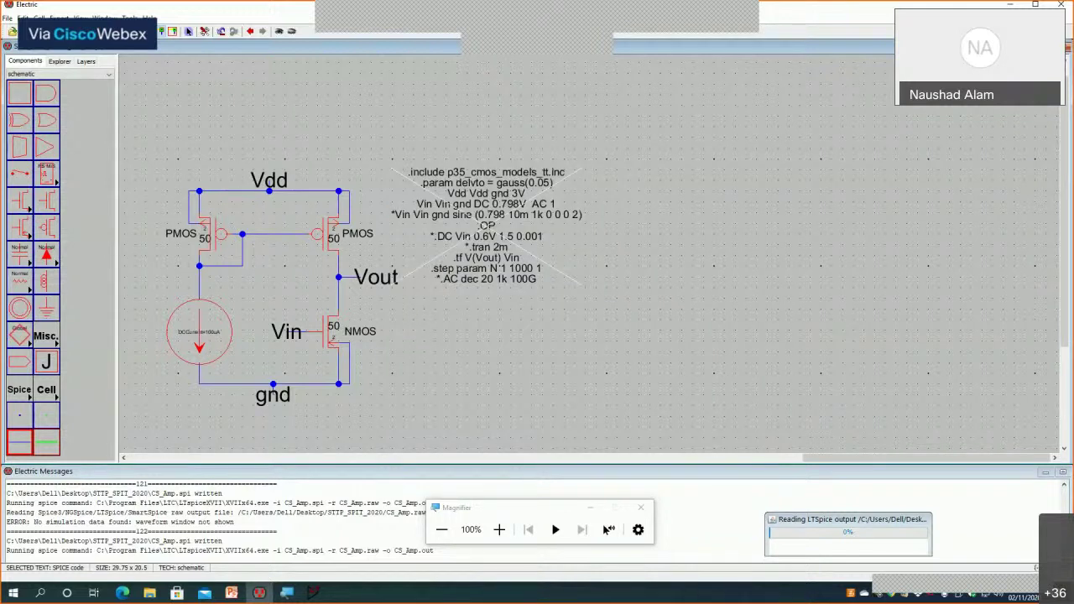
Write the Spice deck, run the 1000-run stepped simulation in LTspice, and inspect the netlist enlarged to 200%
{"action": "left_click", "coordinate": [130, 18]}
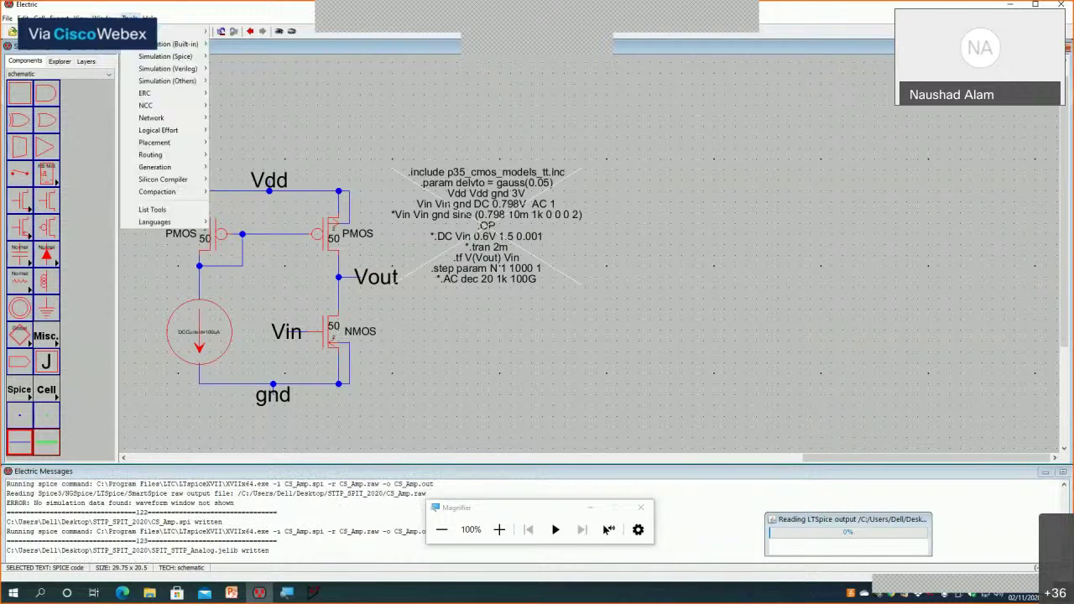
{"action": "mouse_move", "coordinate": [166, 56]}
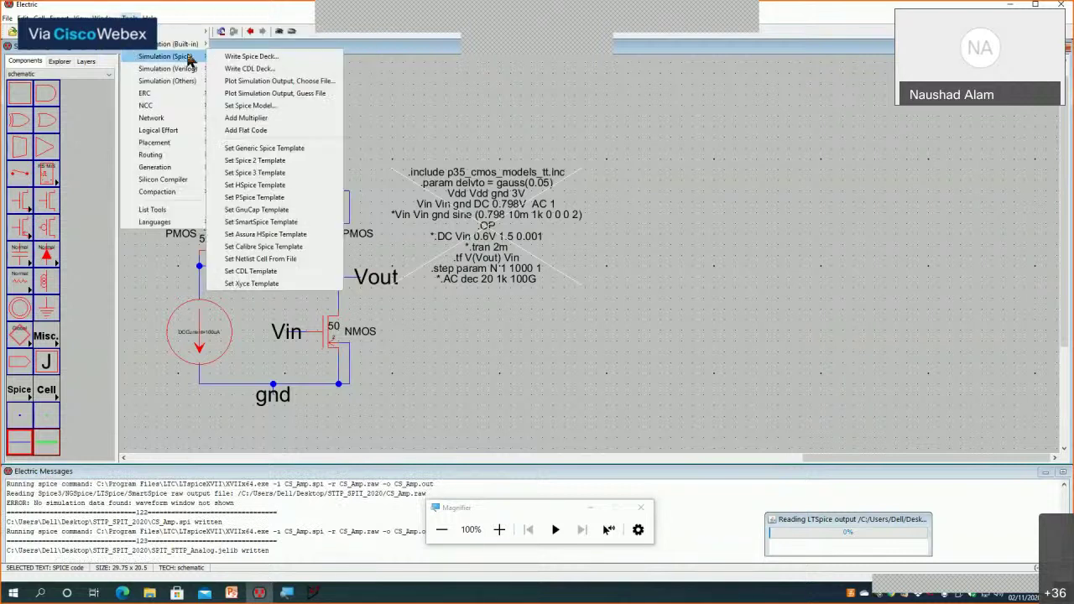
{"action": "left_click", "coordinate": [246, 57]}
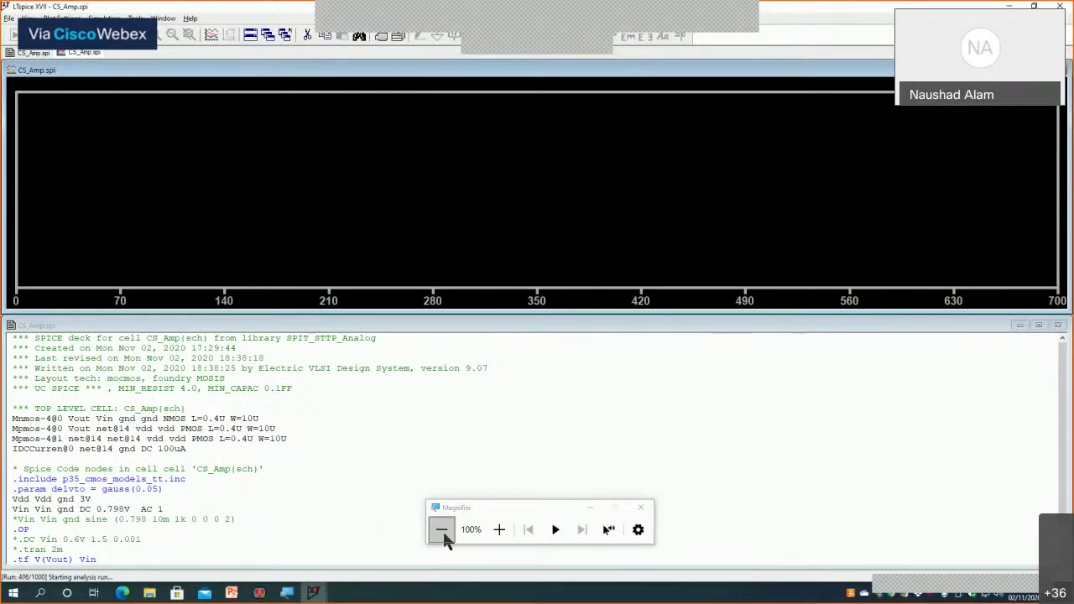
{"action": "left_click", "coordinate": [500, 529]}
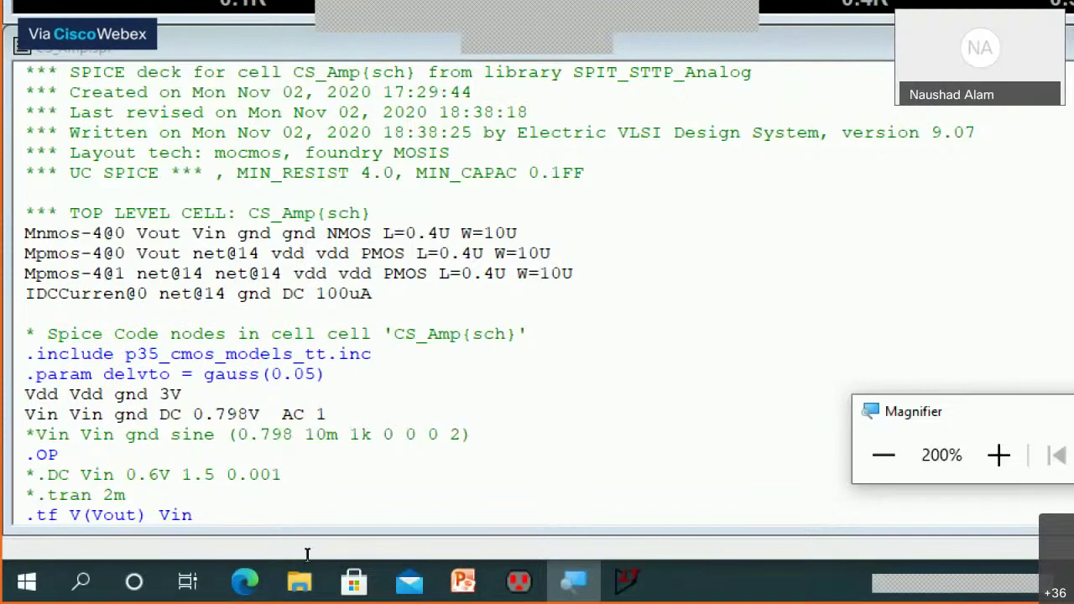
{"action": "scroll", "coordinate": [228, 510], "scroll_direction": "down", "scroll_amount": 1}
{"action": "scroll", "coordinate": [228, 510], "scroll_direction": "down", "scroll_amount": 1}
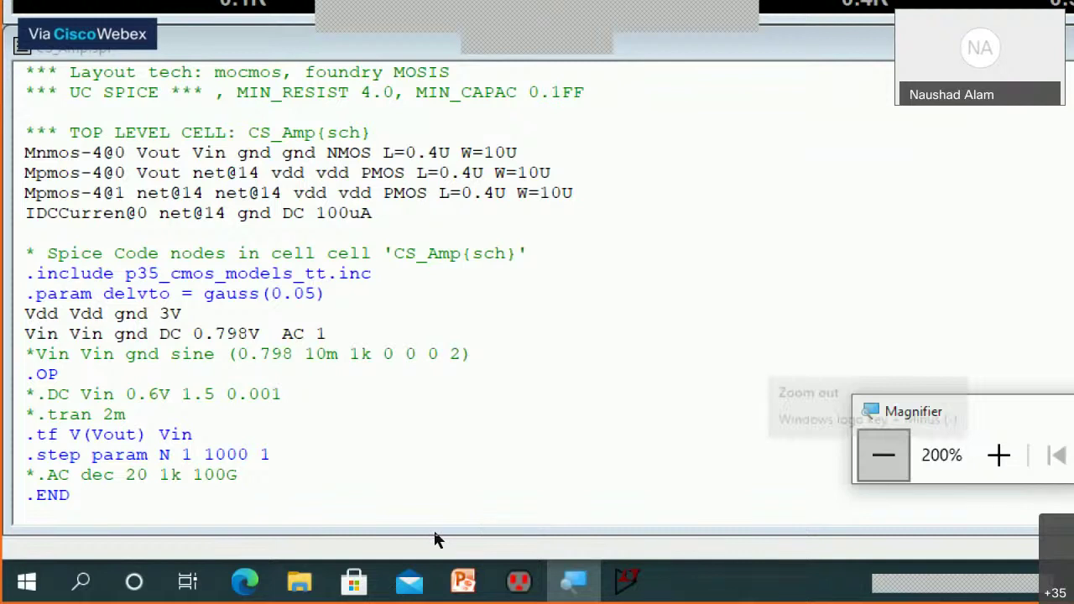
{"action": "key", "text": "super+minus"}
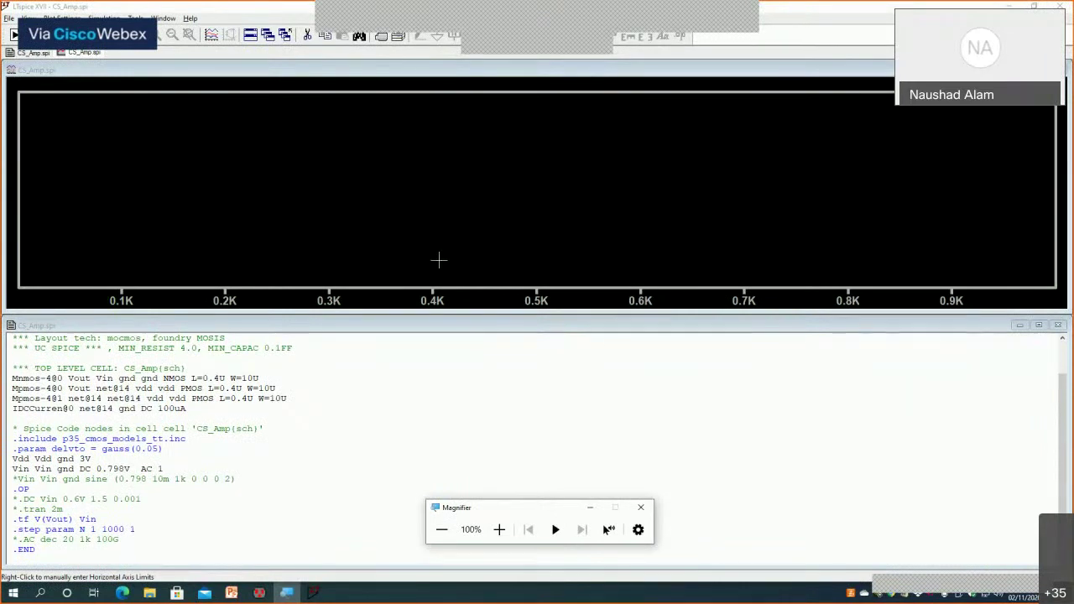
Plot the Transfer_function waveform over the Monte Carlo runs
{"action": "left_click", "coordinate": [211, 36]}
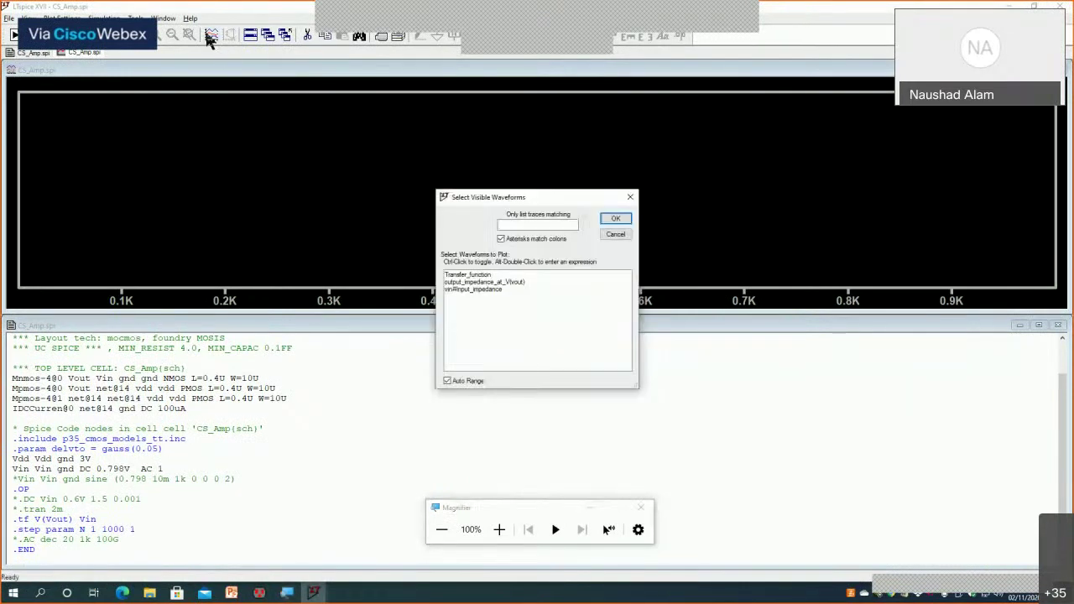
{"action": "left_click", "coordinate": [465, 276]}
{"action": "double_click", "coordinate": [464, 277]}
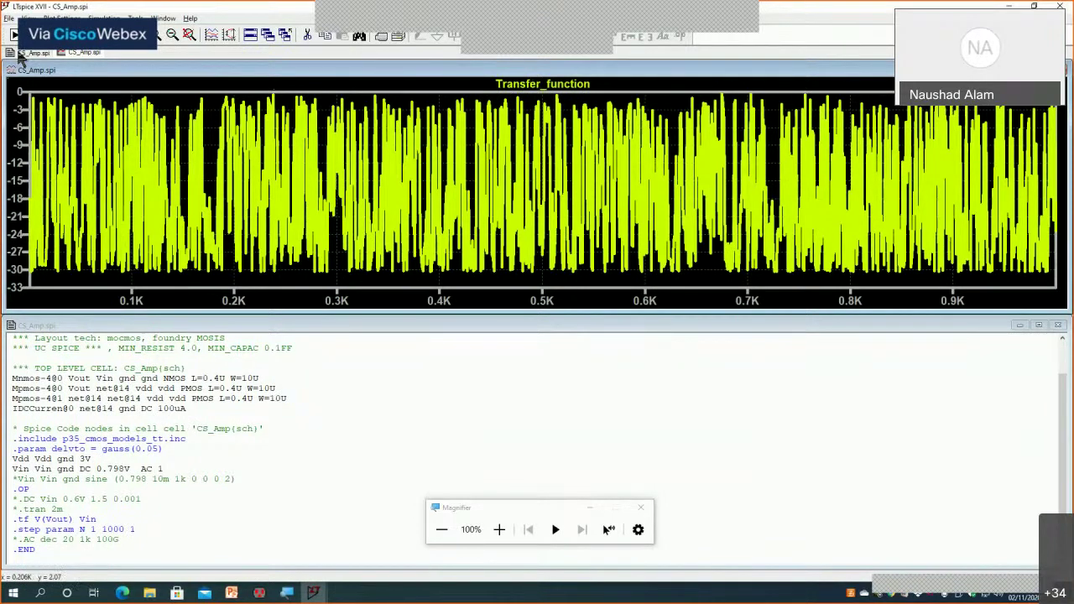
Export the Transfer_function trace as text to CS_Amp.txt in the STTP_SPIT_2020 folder
{"action": "left_click", "coordinate": [8, 18]}
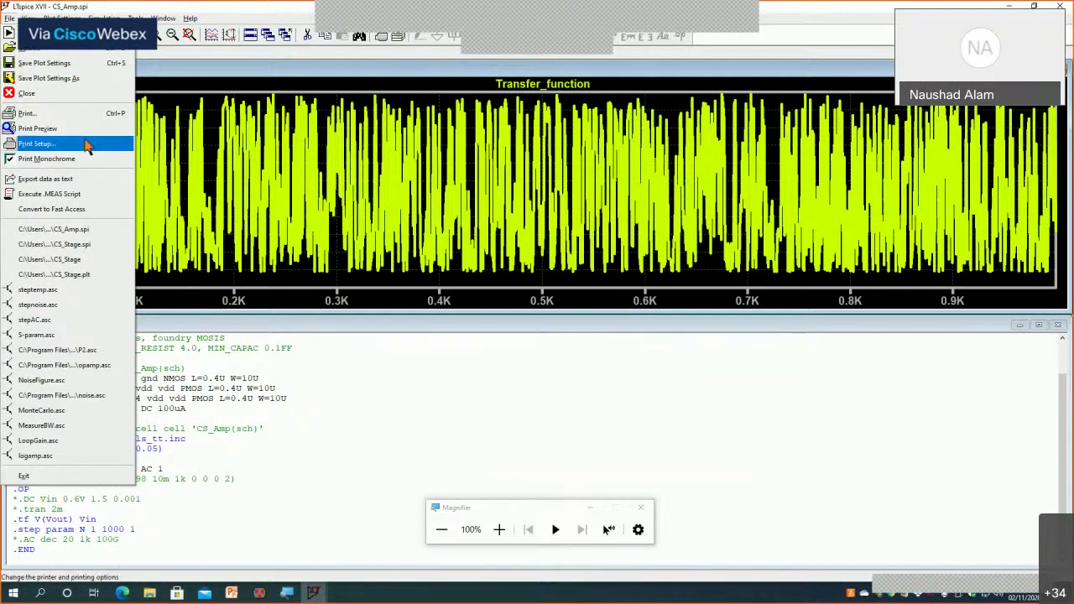
{"action": "left_click", "coordinate": [46, 181]}
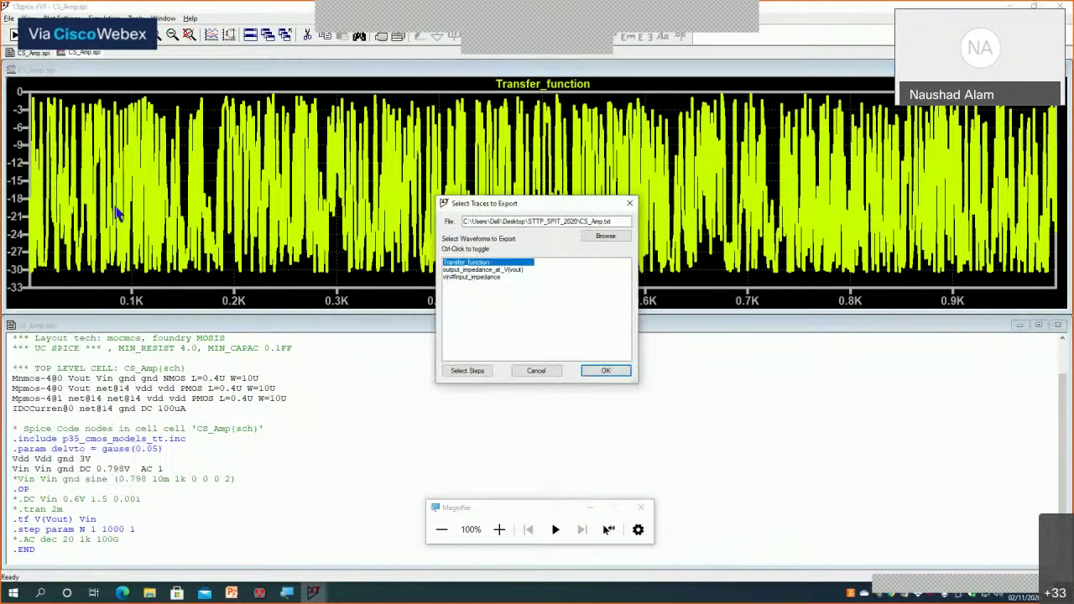
{"action": "left_click", "coordinate": [594, 370]}
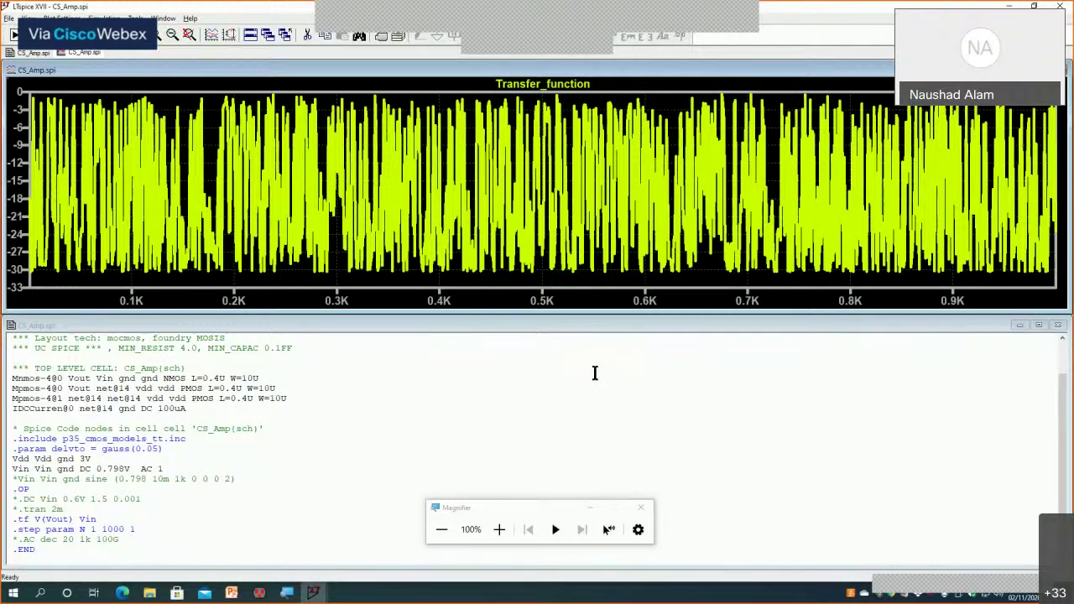
Switch to File Explorer and sort the STTP_SPIT_2020 folder by date modified
{"action": "left_click", "coordinate": [149, 593]}
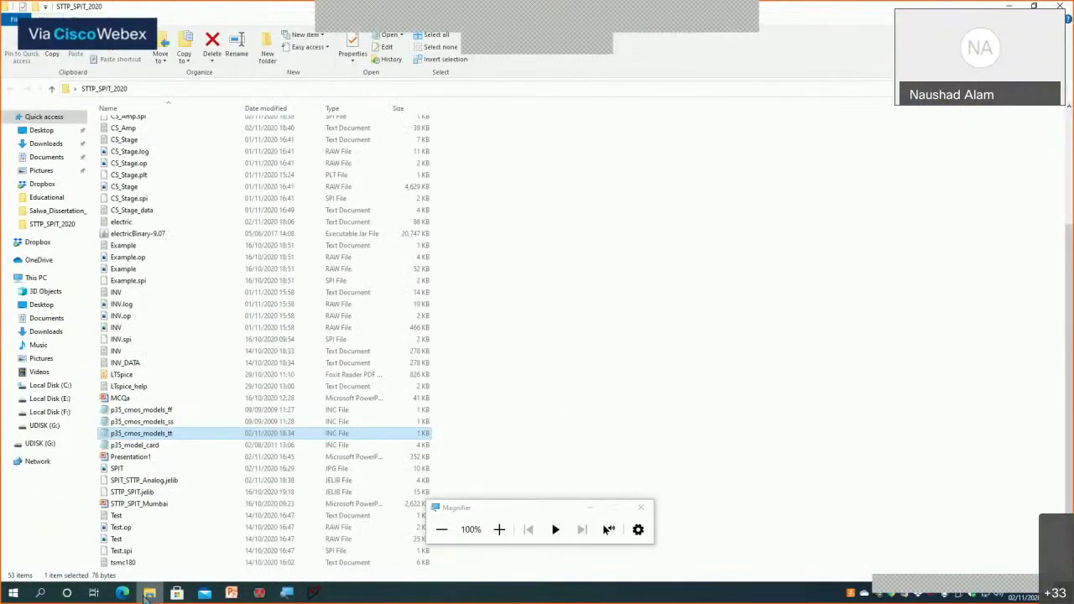
{"action": "right_click", "coordinate": [613, 263]}
{"action": "mouse_move", "coordinate": [765, 281]}
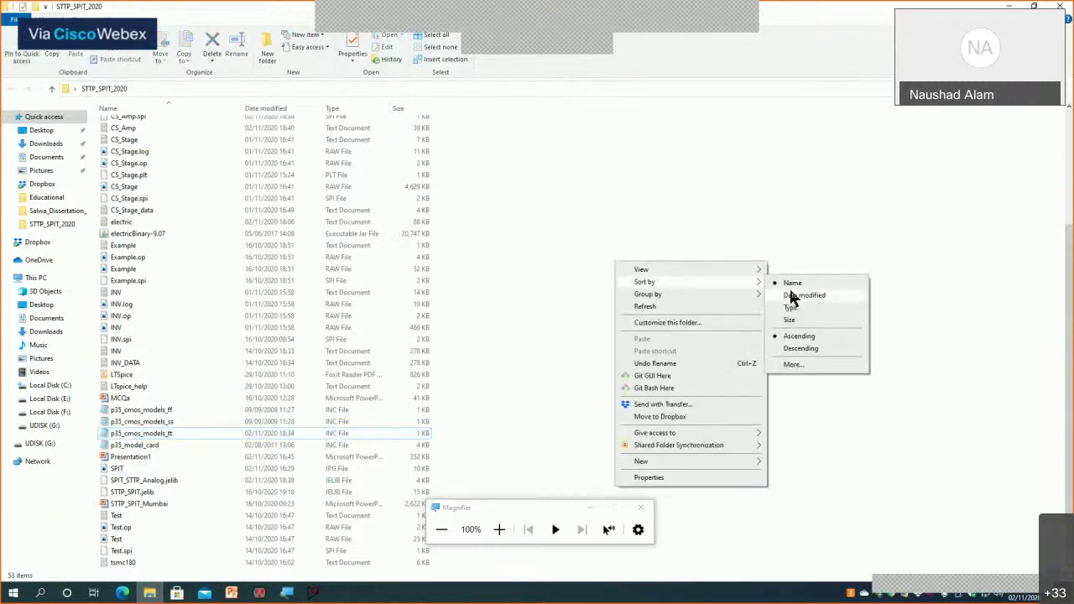
{"action": "left_click", "coordinate": [793, 296]}
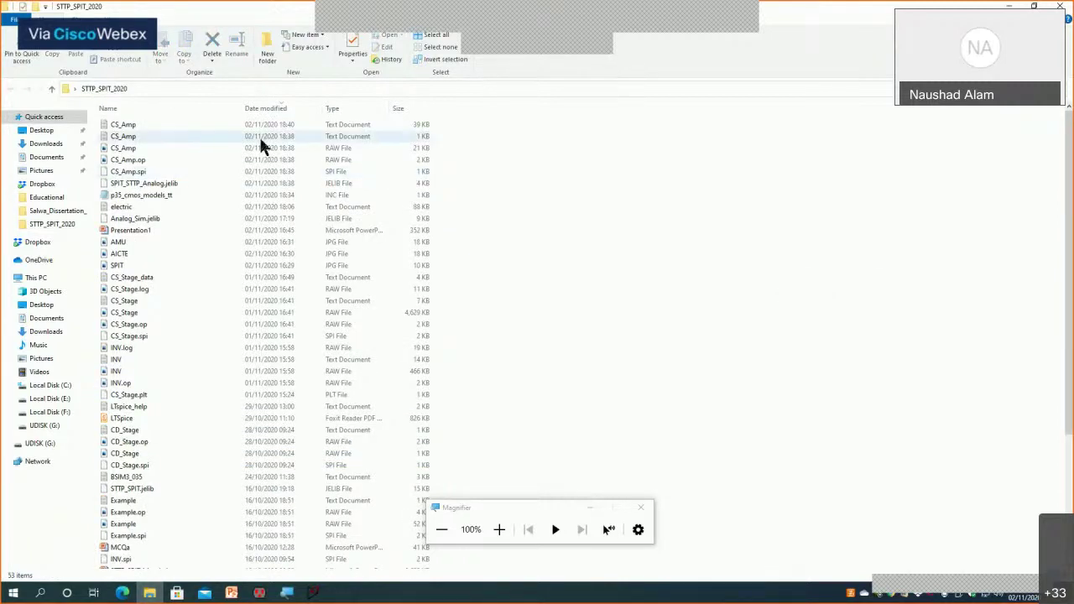
View the exported 39 KB CS_Amp text file in Notepad++, and close its open files and the editor
{"action": "right_click", "coordinate": [128, 125]}
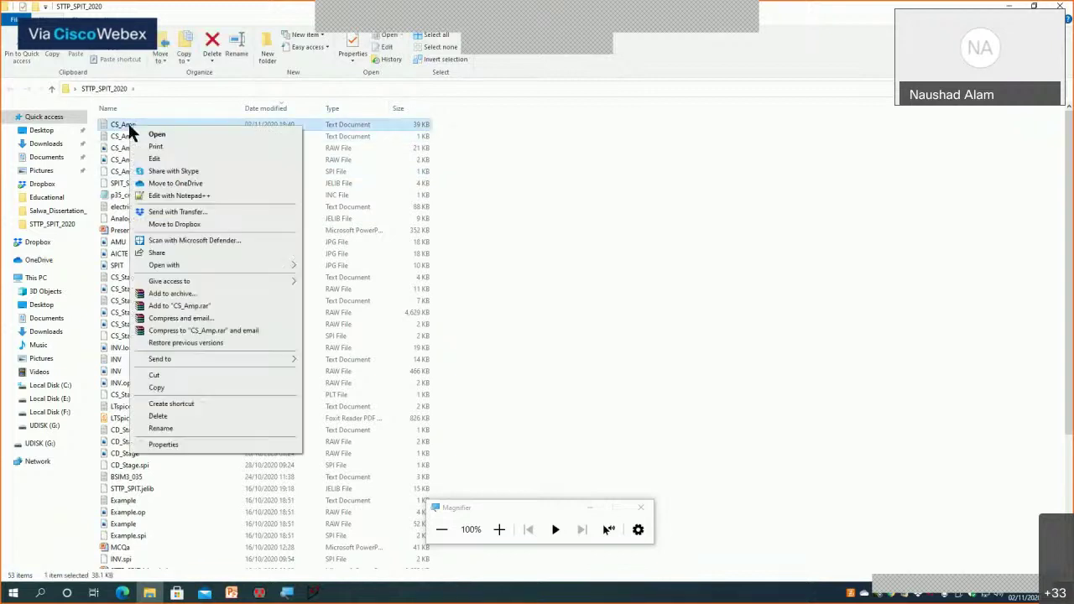
{"action": "left_click", "coordinate": [184, 194]}
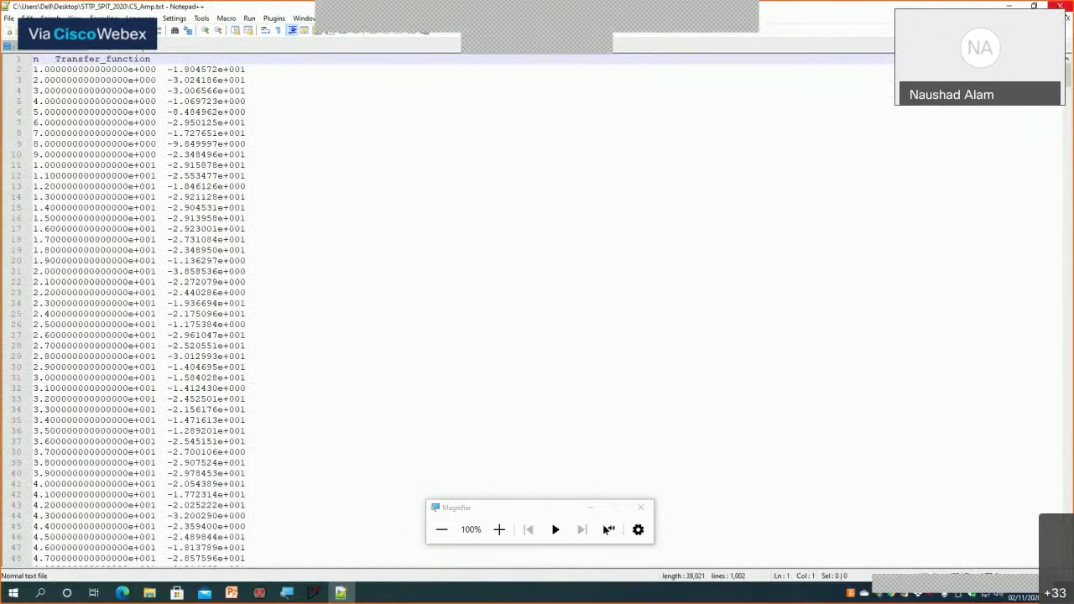
{"action": "left_click", "coordinate": [1068, 20]}
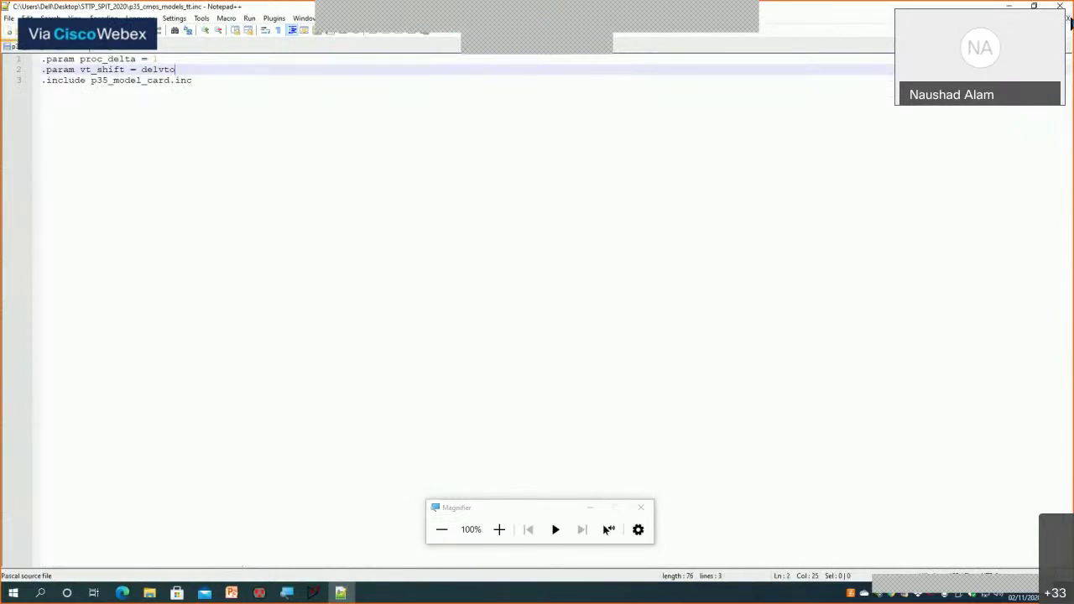
{"action": "left_click", "coordinate": [1069, 20]}
{"action": "left_click", "coordinate": [1059, 6]}
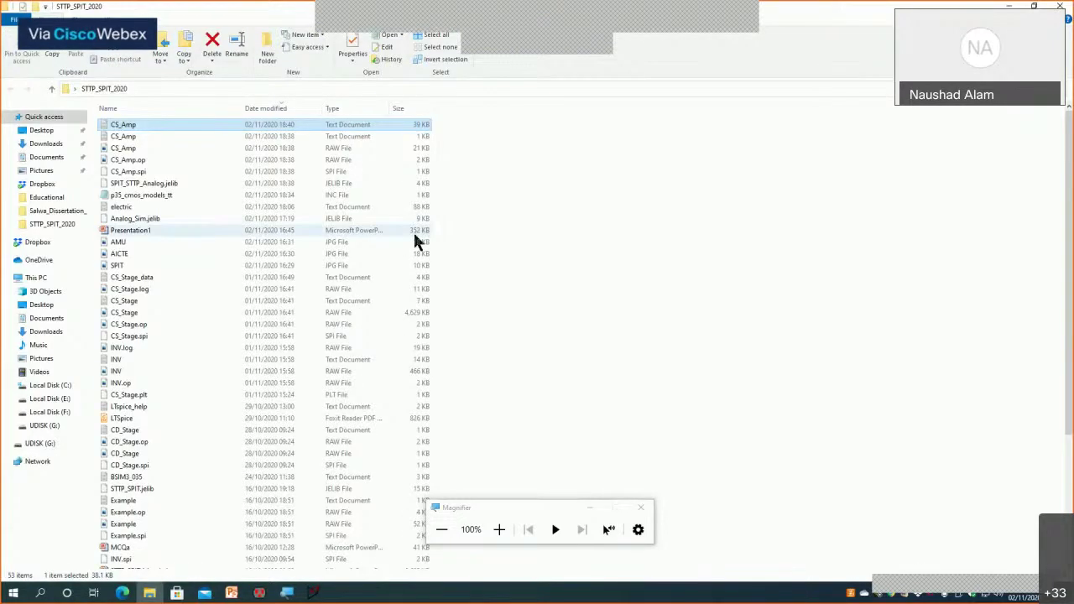
{"action": "right_click", "coordinate": [129, 122]}
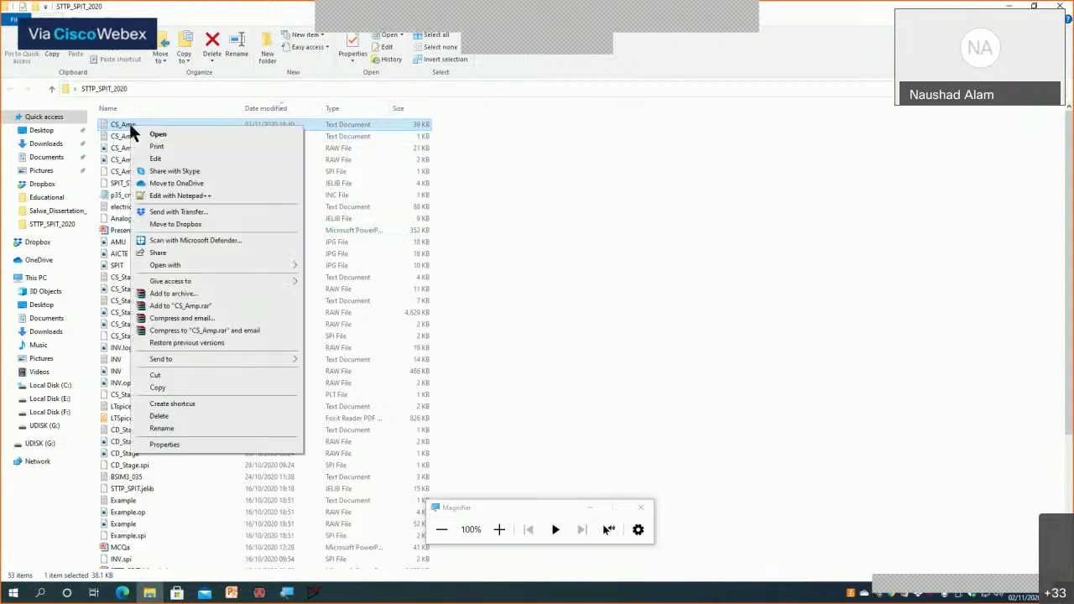
{"action": "mouse_move", "coordinate": [239, 268]}
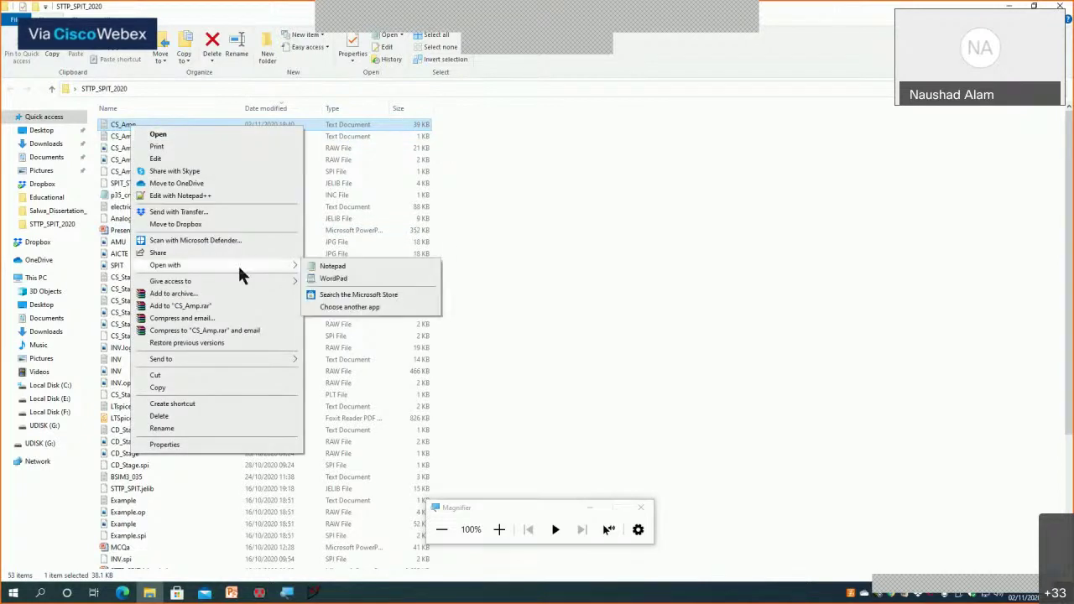
{"action": "left_click", "coordinate": [594, 205]}
{"action": "left_click", "coordinate": [594, 206]}
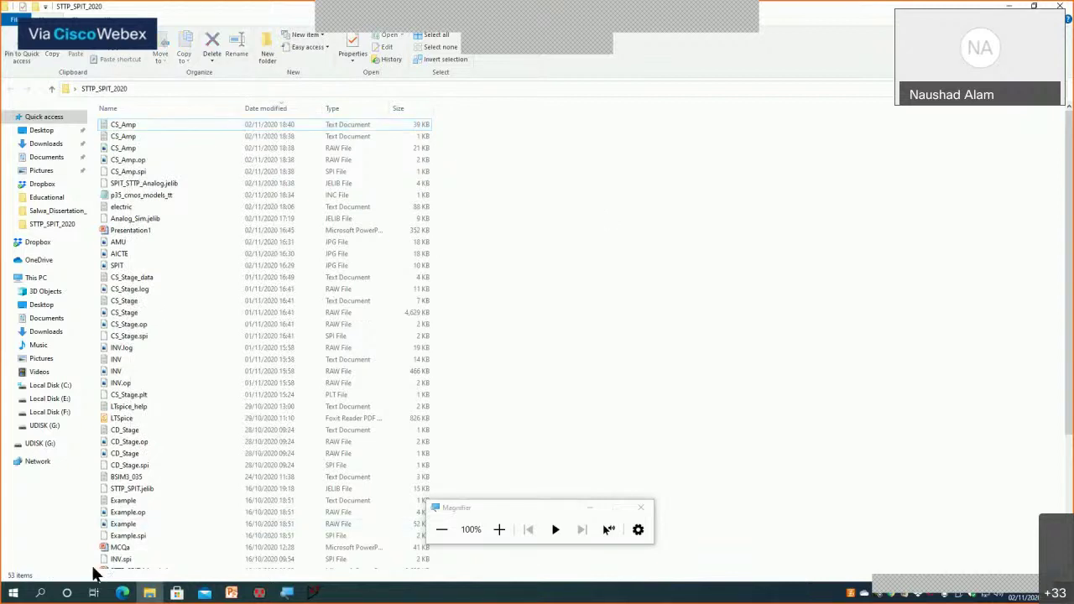
Launch Microsoft Excel with a blank workbook
{"action": "left_click", "coordinate": [39, 593]}
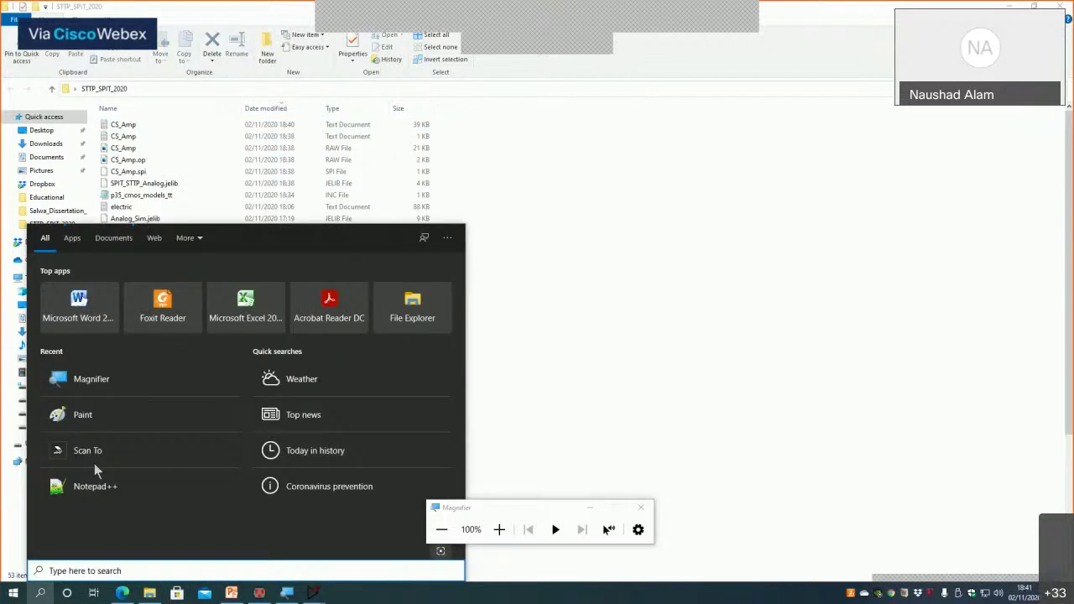
{"action": "left_click", "coordinate": [245, 310]}
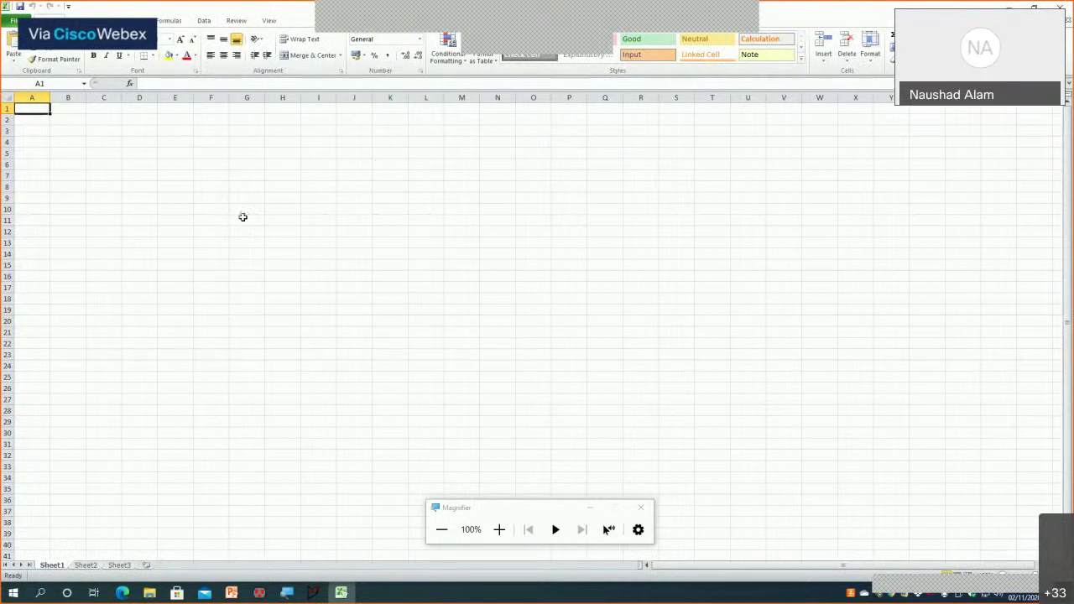
Start opening a file and browse to the STTP_SPIT_2020 folder on the Desktop
{"action": "left_click", "coordinate": [12, 20]}
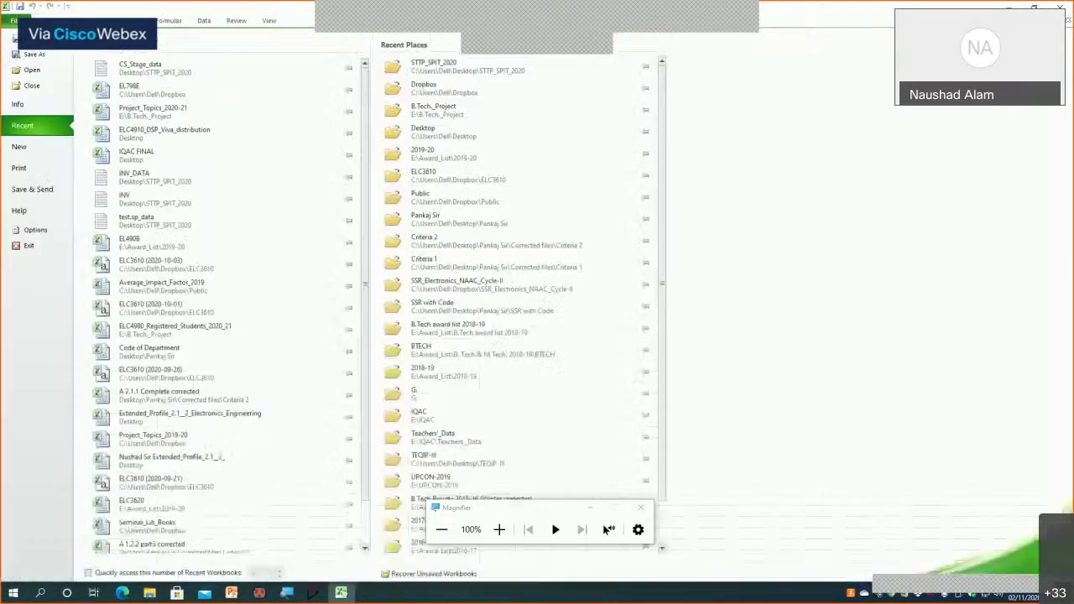
{"action": "left_click", "coordinate": [32, 61]}
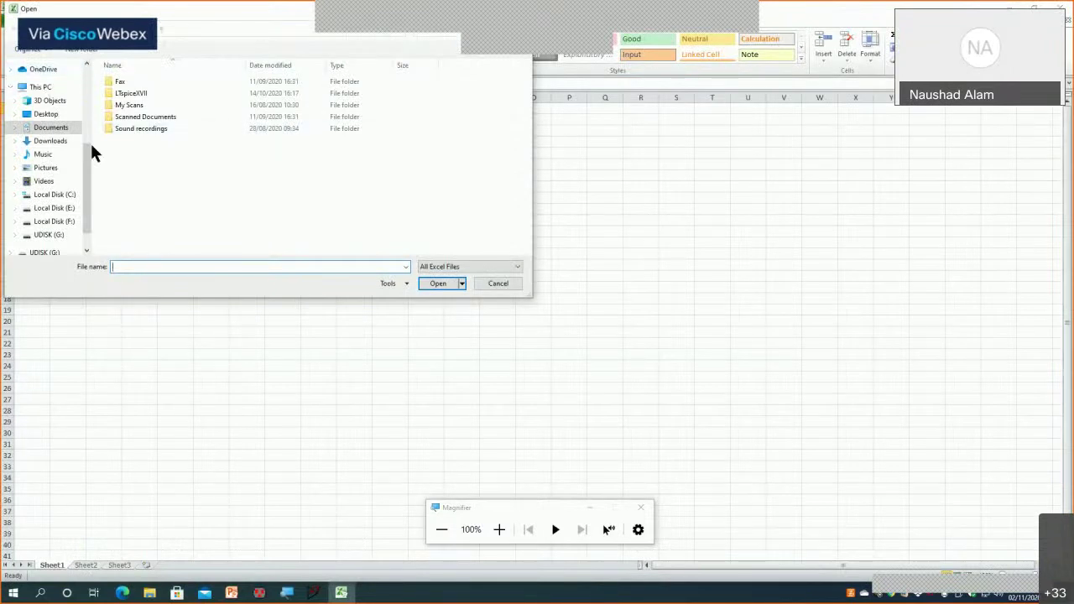
{"action": "left_click", "coordinate": [48, 114]}
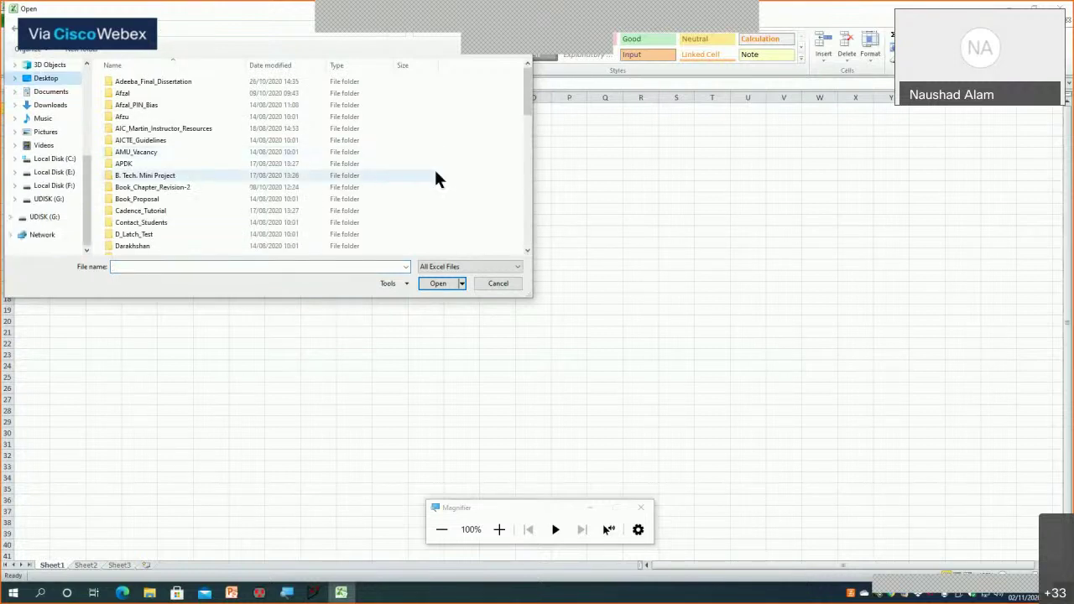
{"action": "scroll", "coordinate": [311, 211], "scroll_direction": "down", "scroll_amount": 4}
{"action": "scroll", "coordinate": [309, 200], "scroll_direction": "down", "scroll_amount": 4}
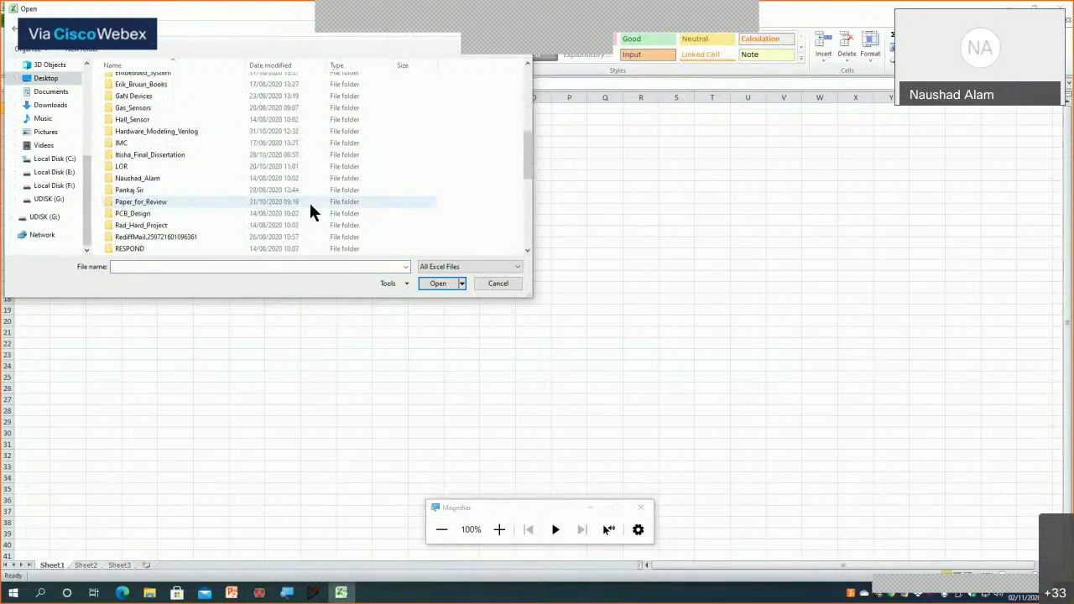
{"action": "scroll", "coordinate": [309, 201], "scroll_direction": "down", "scroll_amount": 4}
{"action": "scroll", "coordinate": [309, 201], "scroll_direction": "down", "scroll_amount": 3}
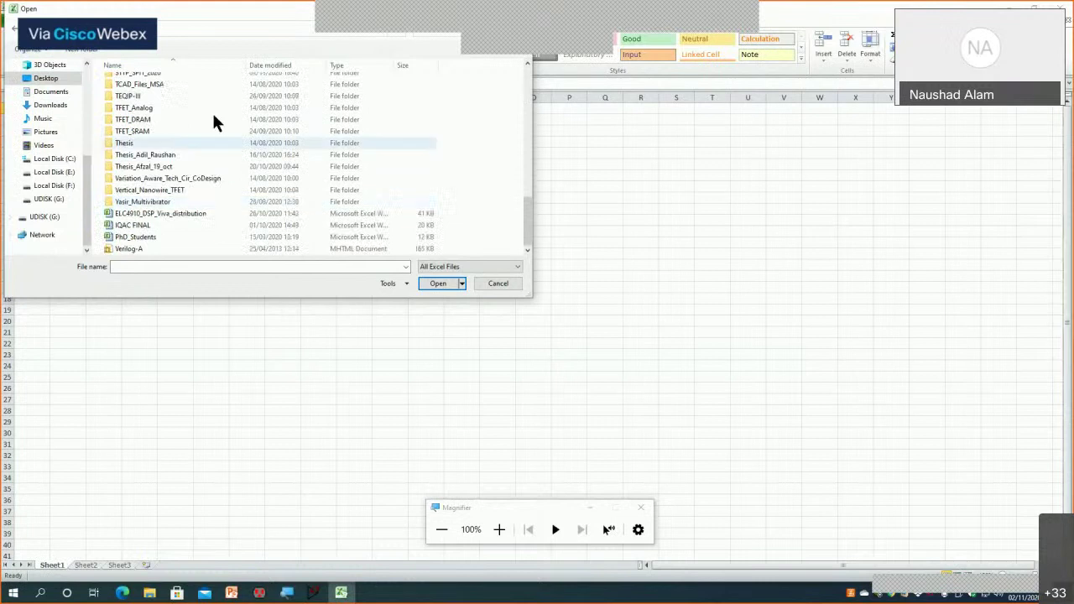
{"action": "scroll", "coordinate": [209, 116], "scroll_direction": "up", "scroll_amount": 1}
{"action": "double_click", "coordinate": [179, 101]}
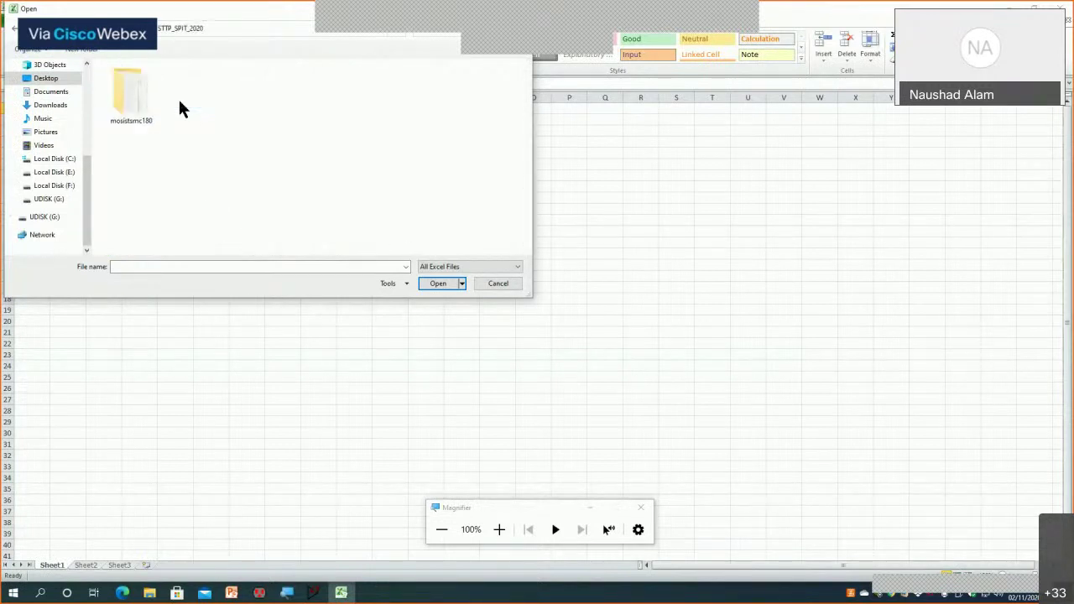
List all file types in the STTP_SPIT_2020 folder and open the CS_Amp.txt text file
{"action": "left_click", "coordinate": [429, 267]}
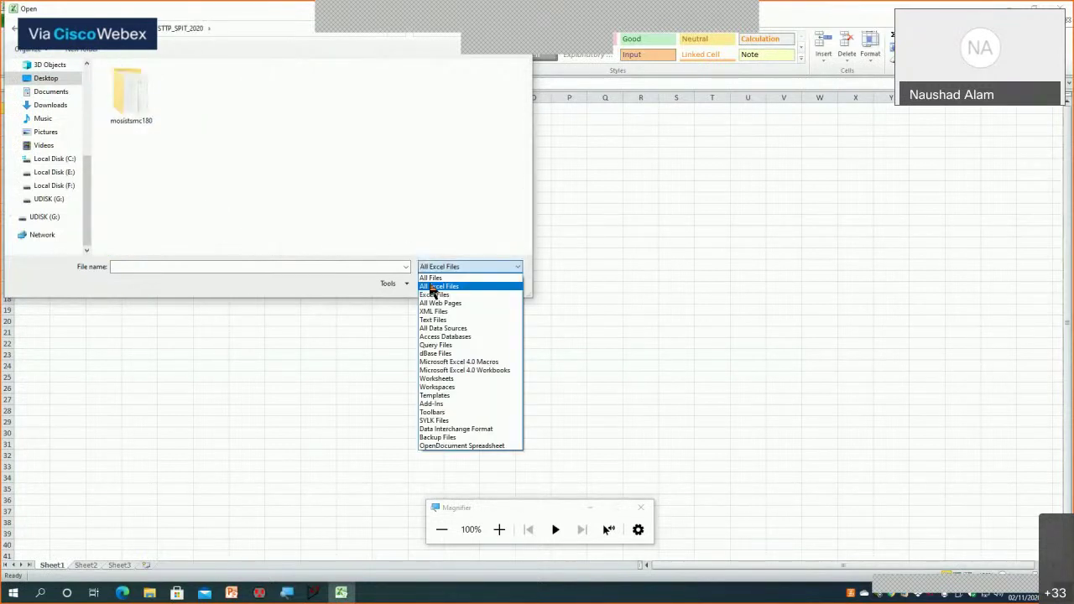
{"action": "left_click", "coordinate": [440, 278]}
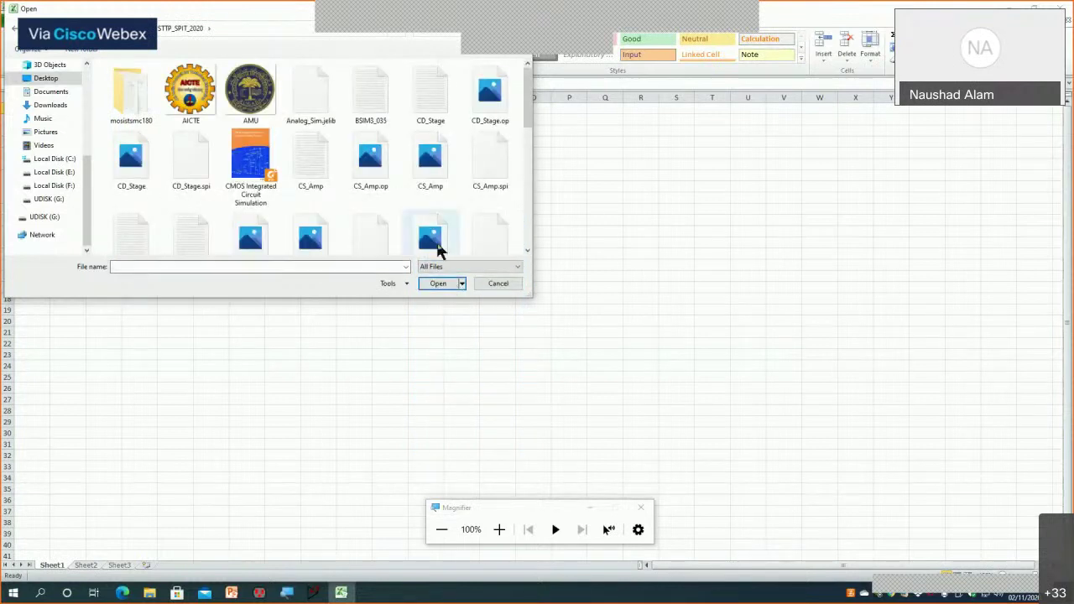
{"action": "left_click", "coordinate": [317, 167]}
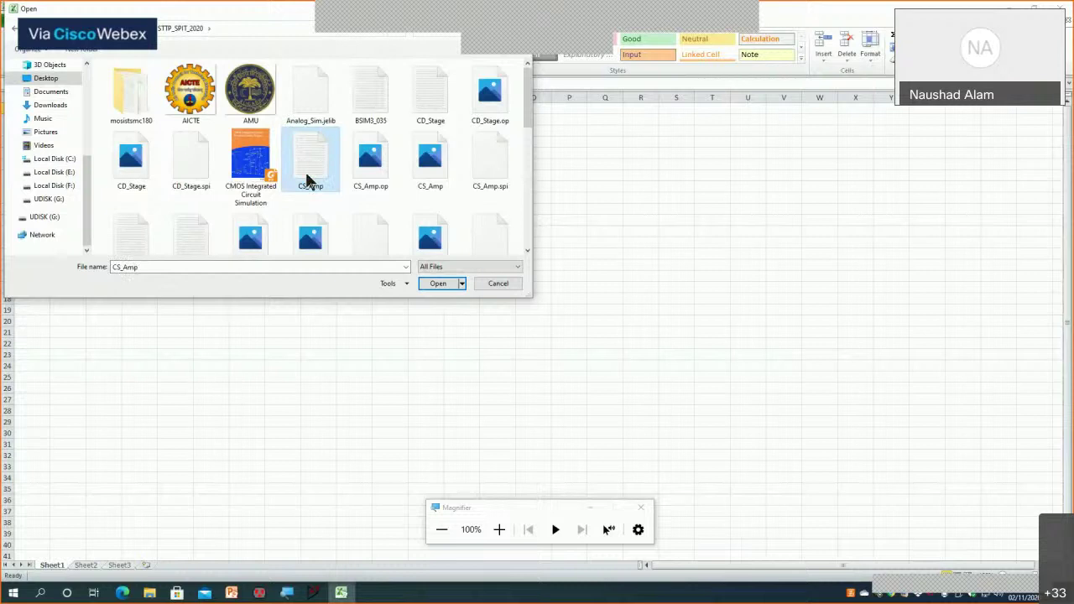
{"action": "scroll", "coordinate": [297, 213], "scroll_direction": "down", "scroll_amount": 1}
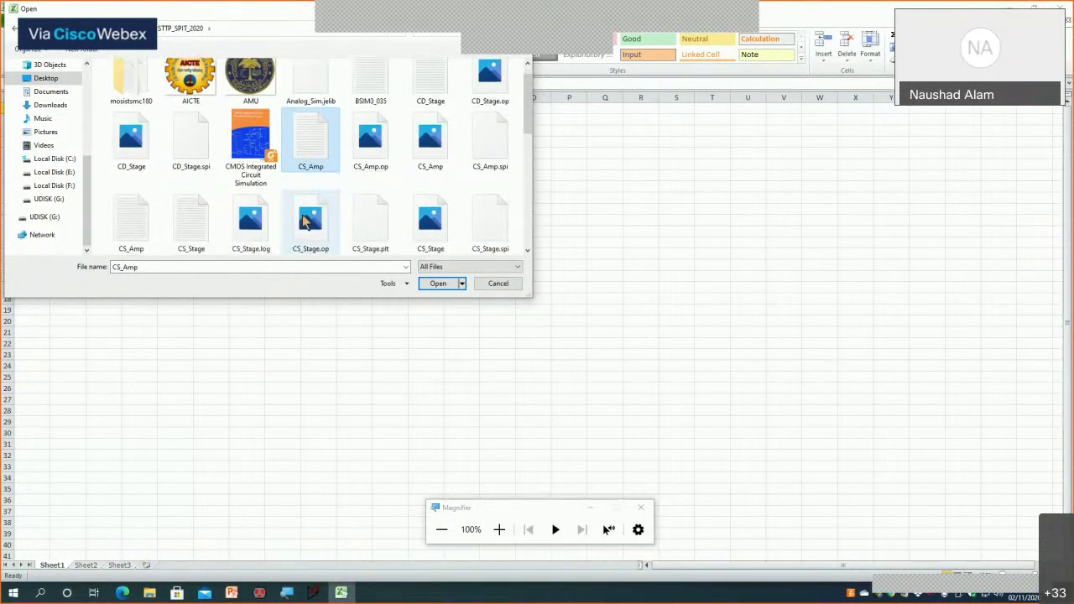
{"action": "left_click", "coordinate": [135, 227]}
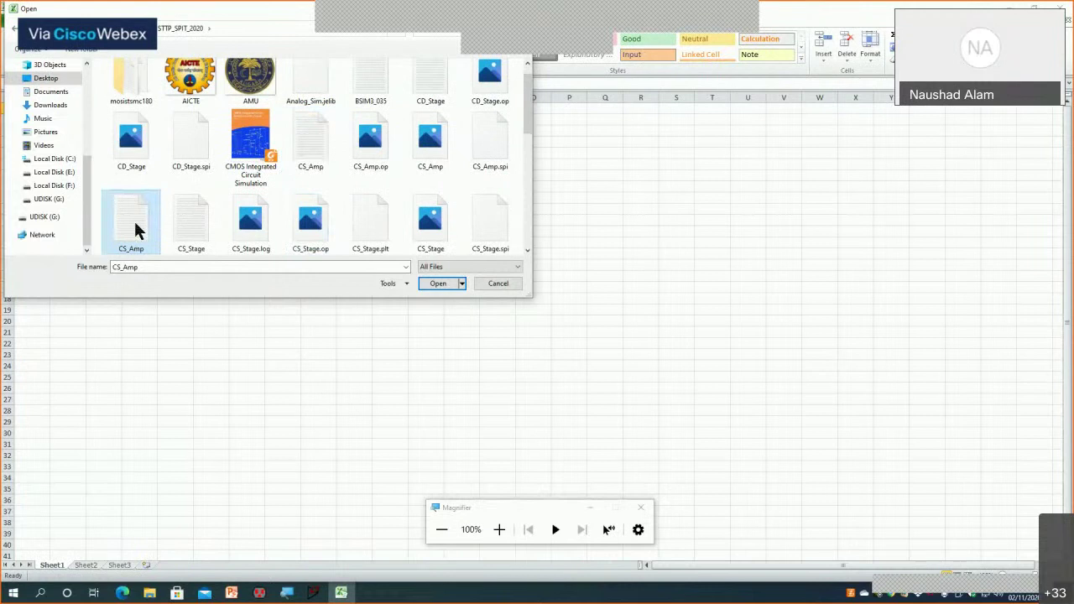
{"action": "left_click", "coordinate": [437, 284]}
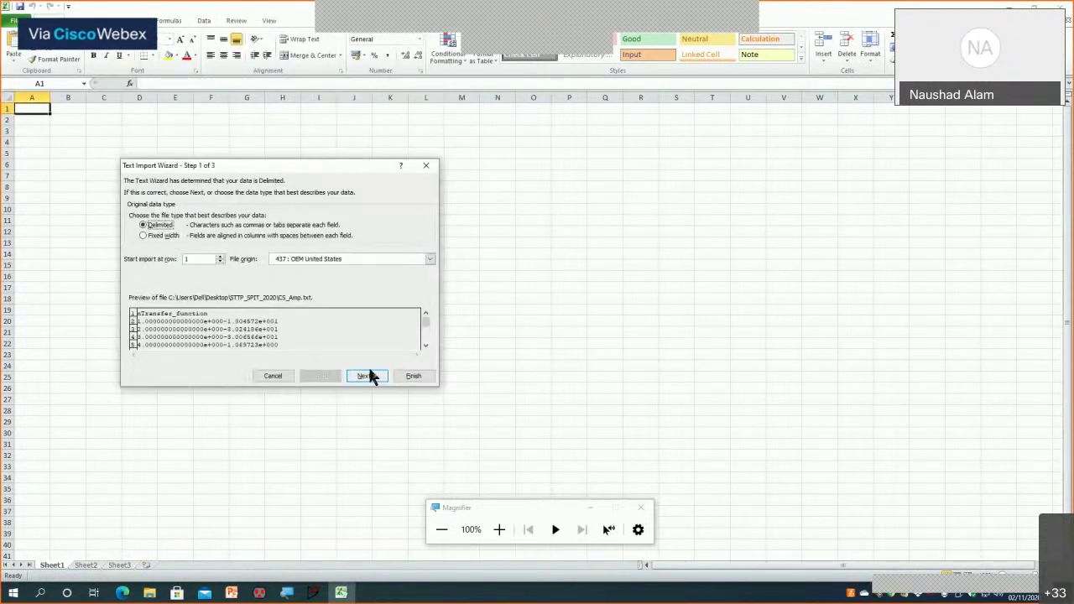
Import the text as delimited data with the General column format, keeping the wizard's default settings
{"action": "left_click", "coordinate": [368, 376]}
{"action": "left_click", "coordinate": [369, 376]}
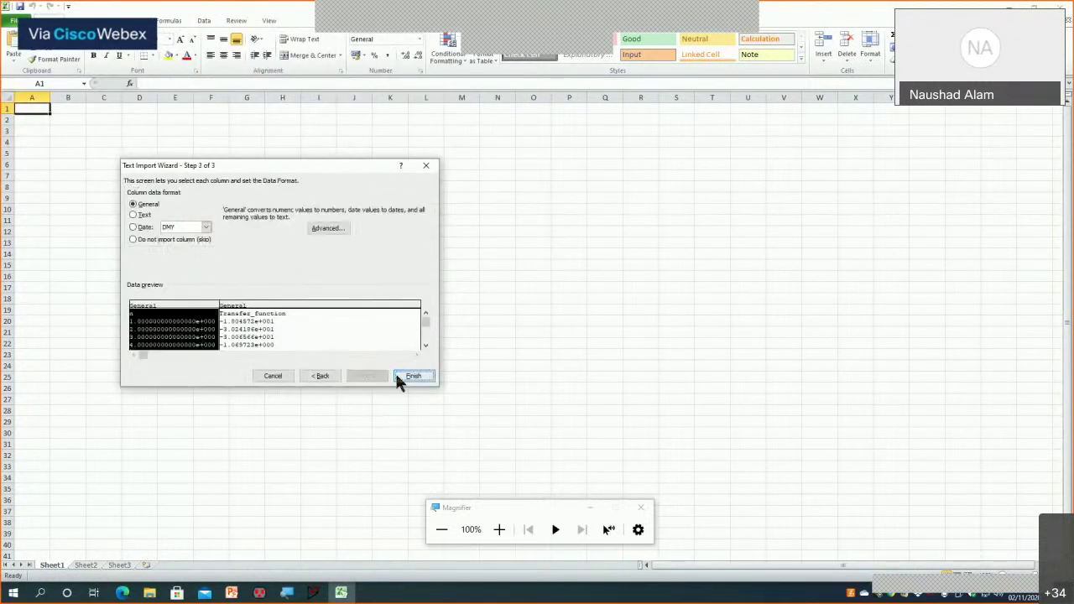
{"action": "left_click", "coordinate": [401, 376]}
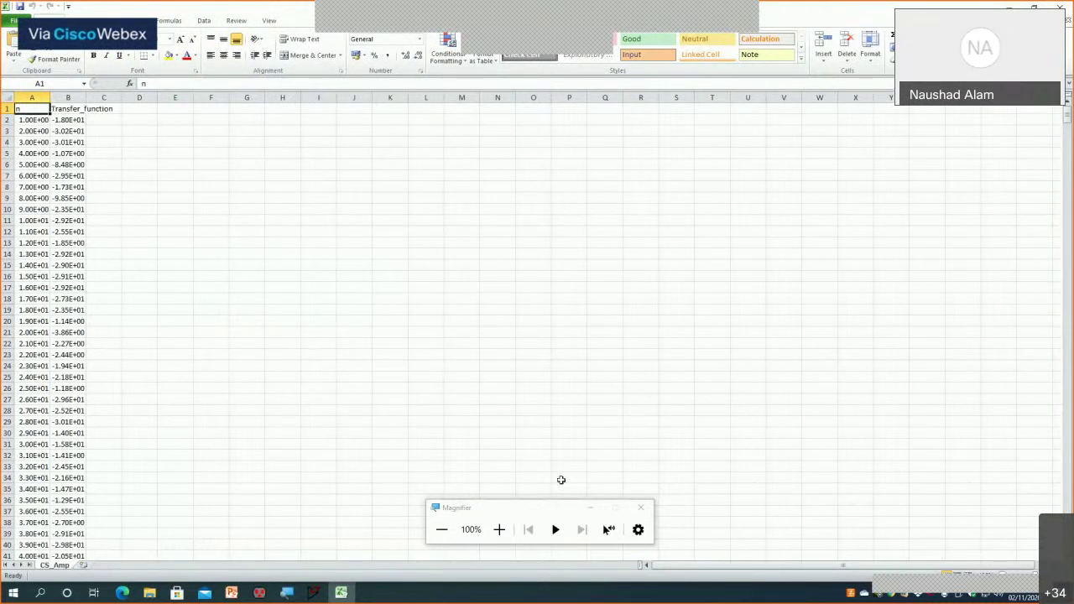
Move the Magnifier window clear of the worksheet and display Excel's data tools
{"action": "left_click", "coordinate": [530, 508]}
{"action": "left_click_drag", "start_coordinate": [560, 590], "coordinate": [566, 600]}
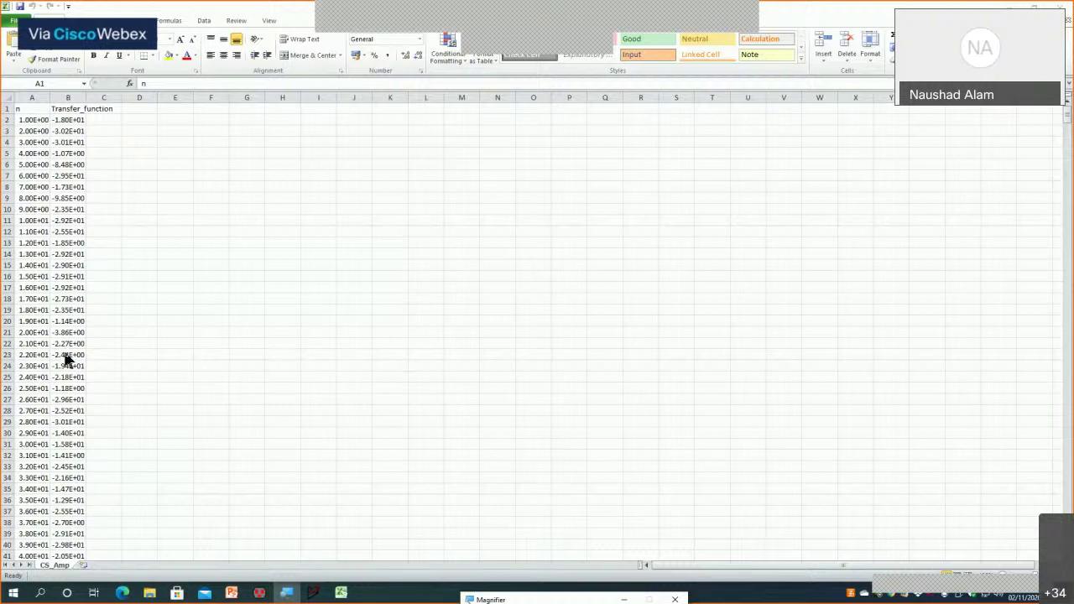
{"action": "left_click", "coordinate": [210, 25]}
{"action": "left_click", "coordinate": [205, 21]}
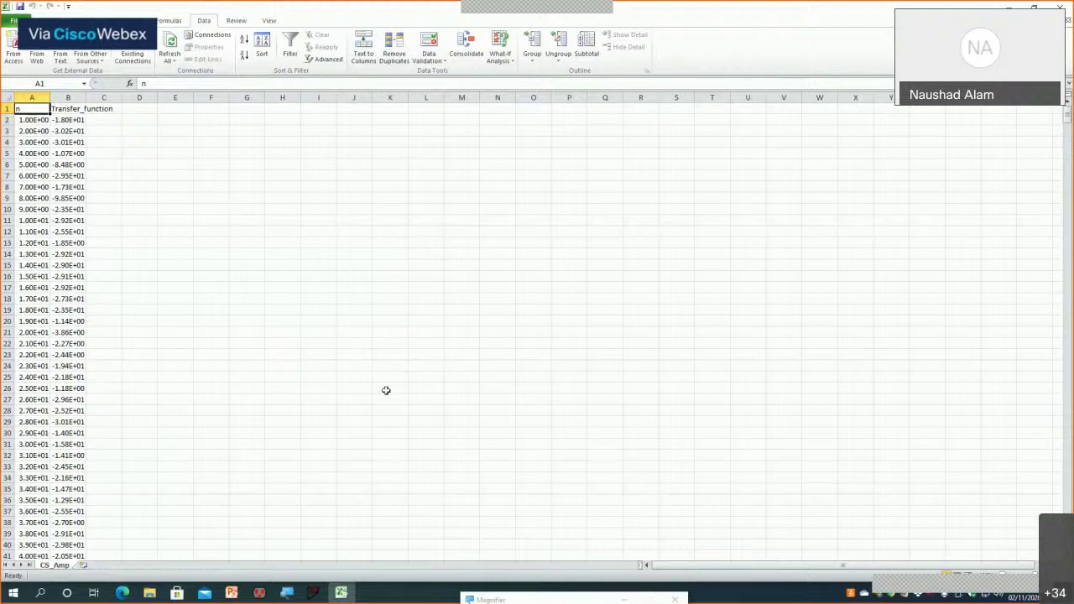
Switch to the Edge browser and search the web for "data analysis extension excel" in a new tab
{"action": "left_click", "coordinate": [124, 593]}
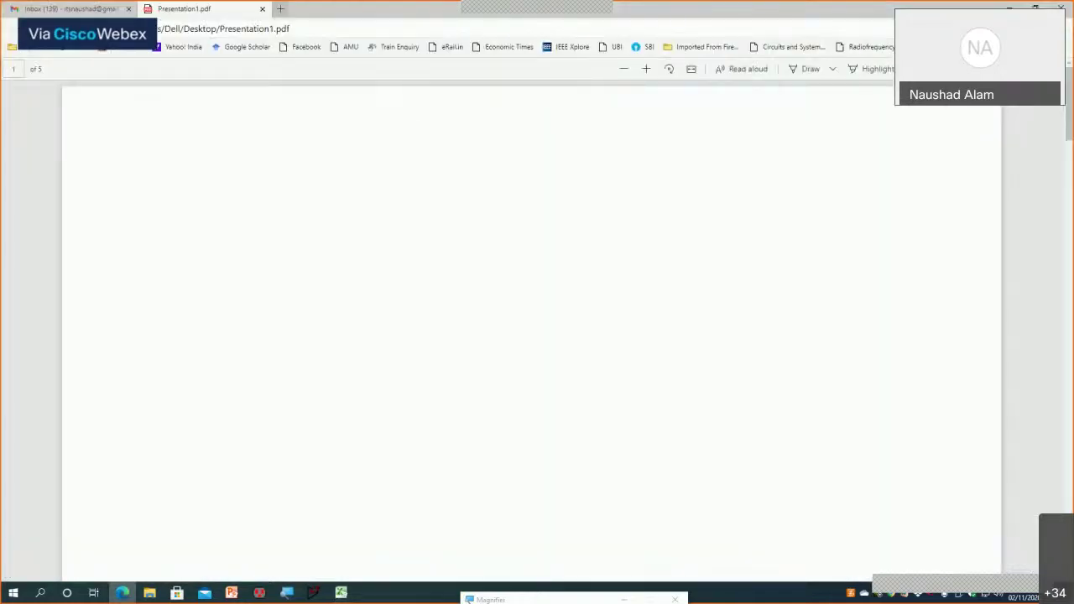
{"action": "left_click", "coordinate": [282, 10]}
{"action": "type", "text": "data analysis"}
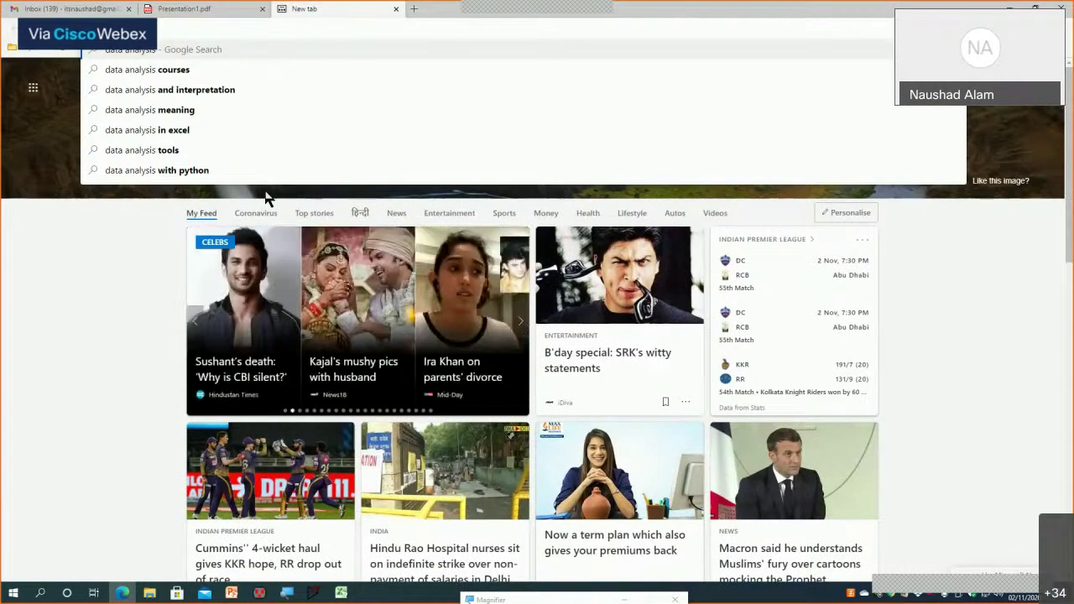
{"action": "type", "text": "ext"}
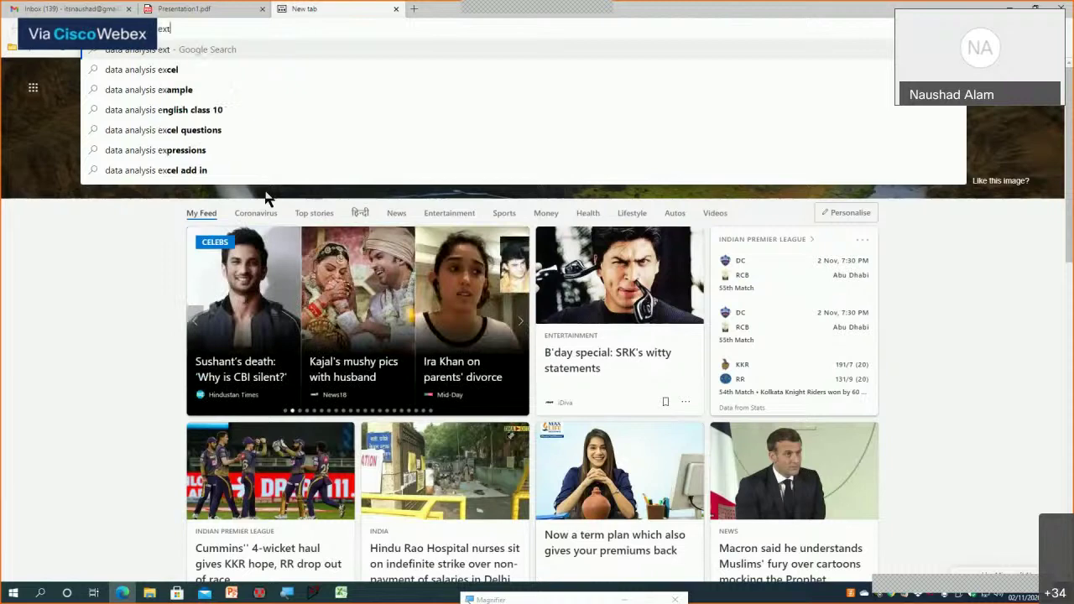
{"action": "key", "text": "Down"}
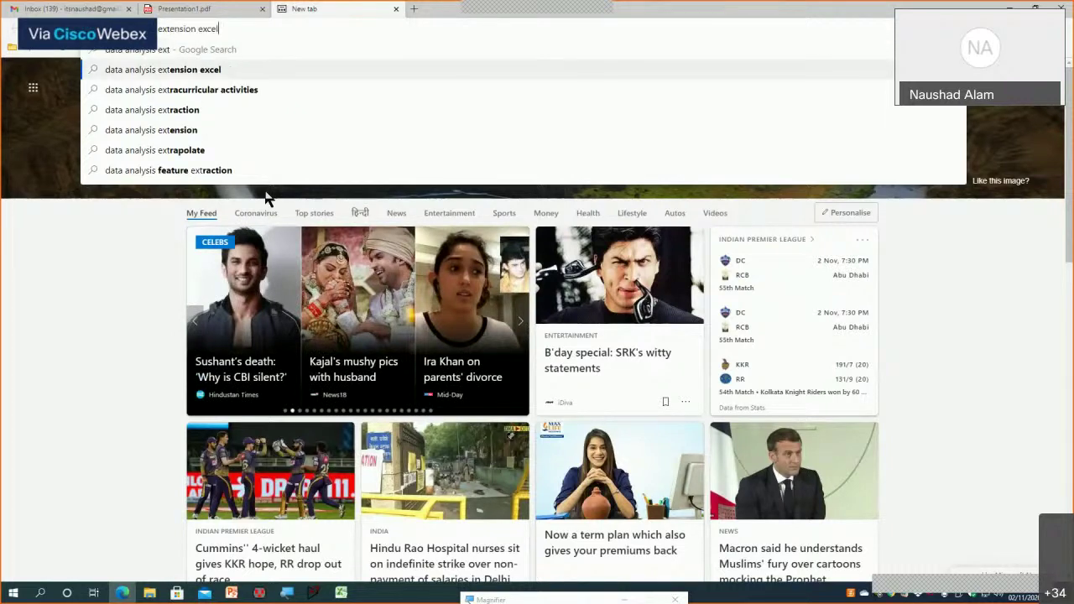
{"action": "key", "text": "Return"}
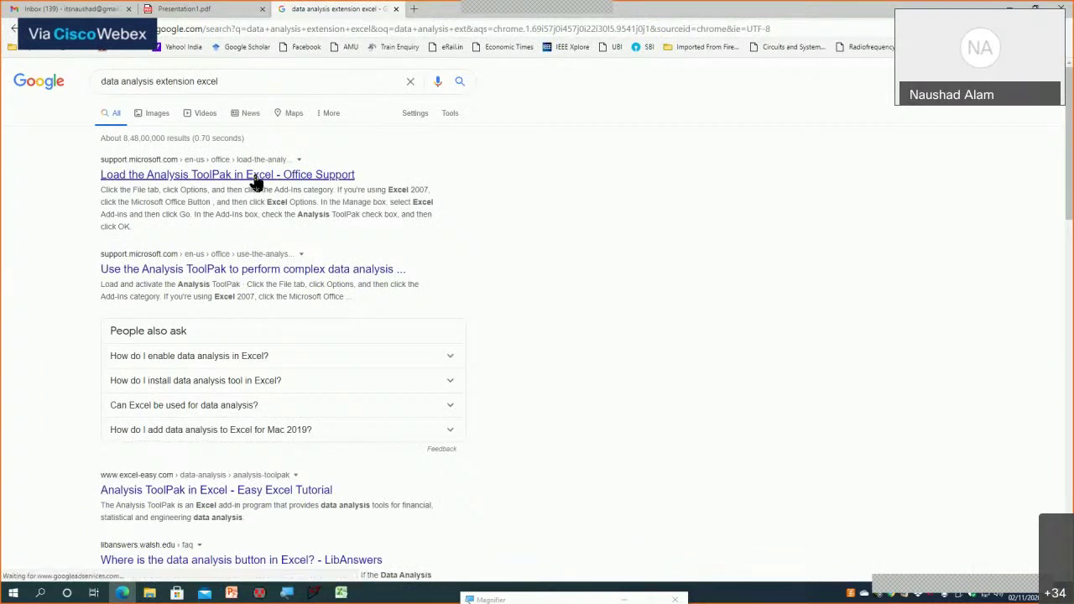
Read Microsoft's support article on loading the Analysis ToolPak in Excel and return to the search results
{"action": "left_click", "coordinate": [255, 183]}
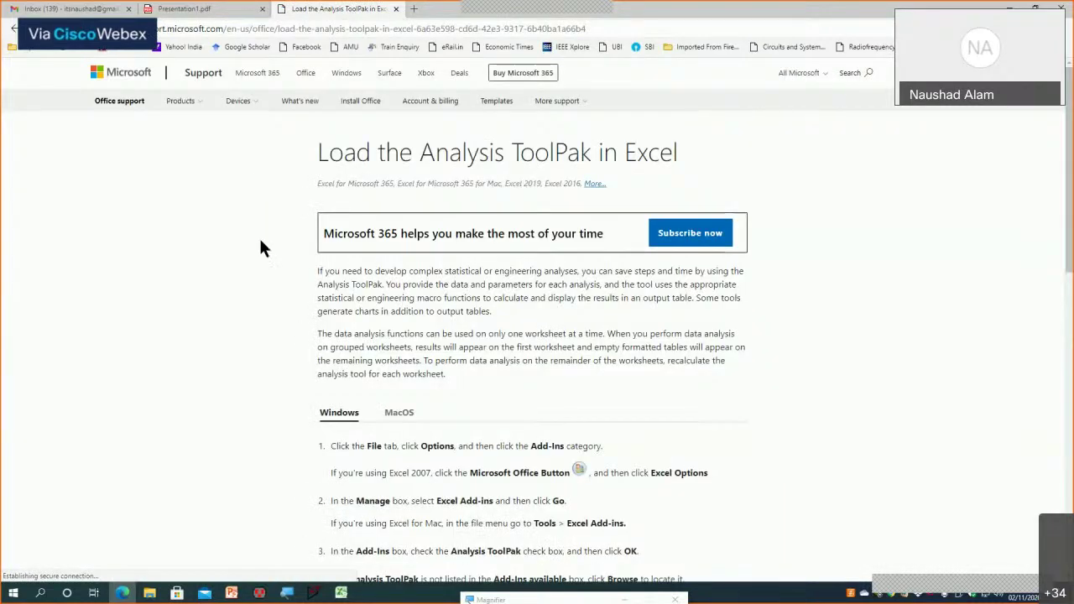
{"action": "scroll", "coordinate": [260, 241], "scroll_direction": "down", "scroll_amount": 2}
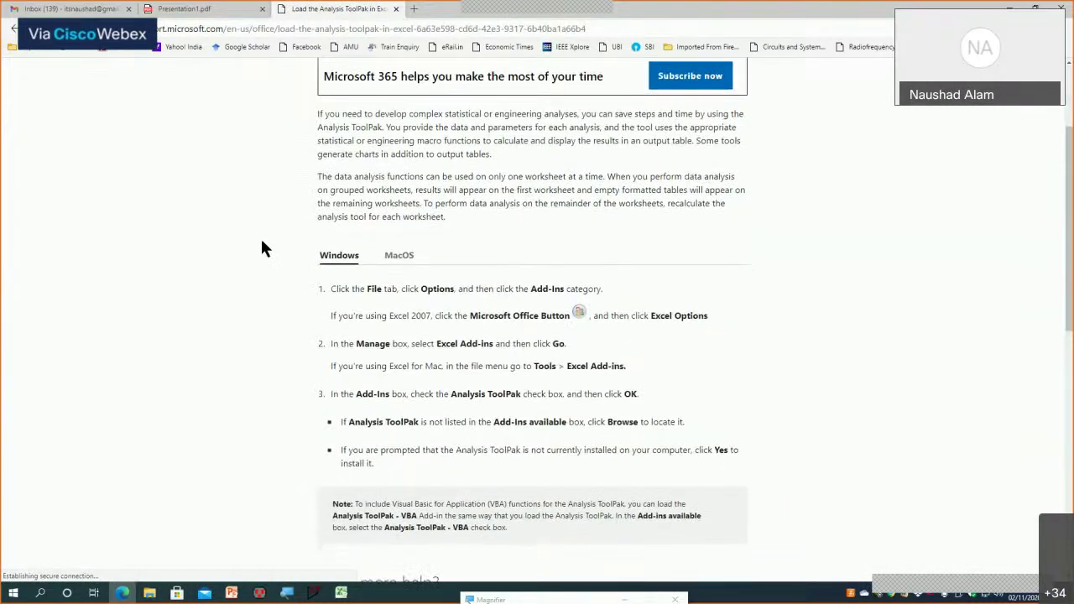
{"action": "scroll", "coordinate": [261, 249], "scroll_direction": "down", "scroll_amount": 3}
{"action": "scroll", "coordinate": [262, 248], "scroll_direction": "down", "scroll_amount": 2}
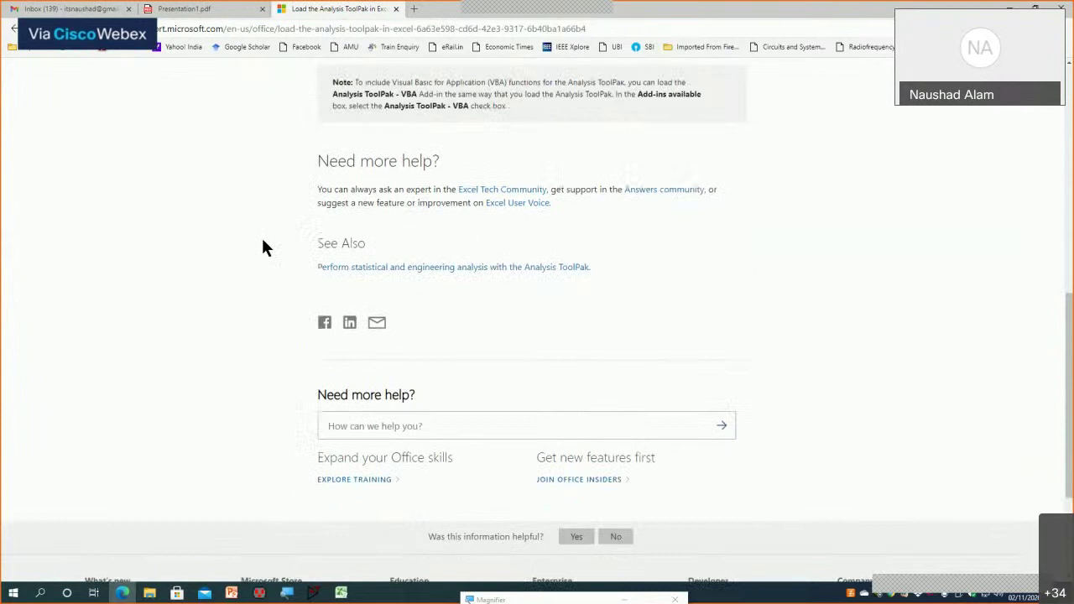
{"action": "scroll", "coordinate": [263, 248], "scroll_direction": "up", "scroll_amount": 2}
{"action": "key", "text": "alt+Left"}
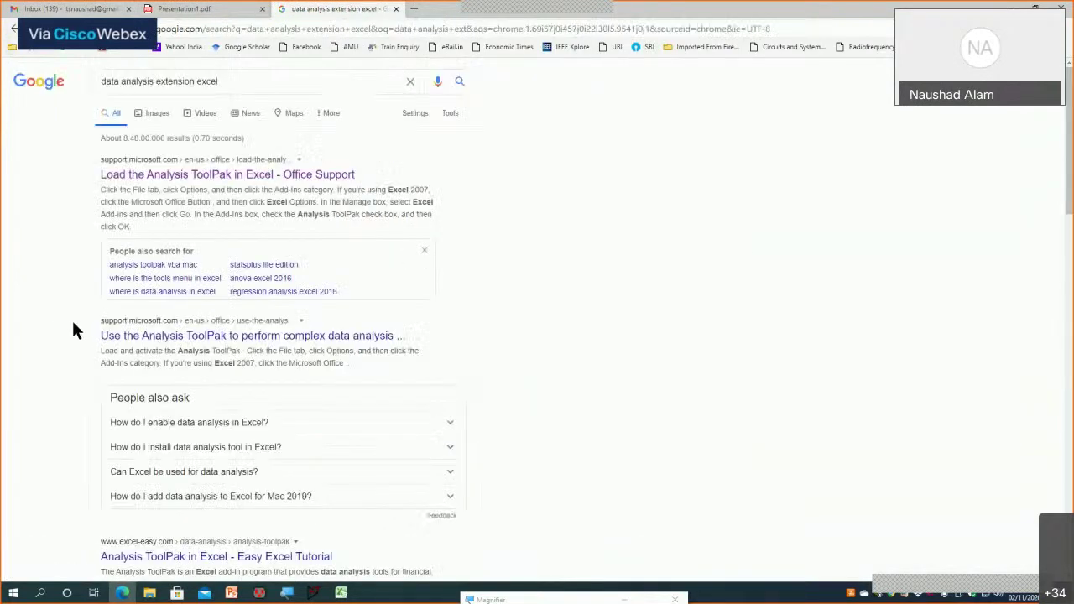
Open the YouTube video on installing the Data Analysis ToolPak in Microsoft Excel and go back to the search results
{"action": "scroll", "coordinate": [73, 329], "scroll_direction": "down", "scroll_amount": 1}
{"action": "scroll", "coordinate": [162, 327], "scroll_direction": "down", "scroll_amount": 2}
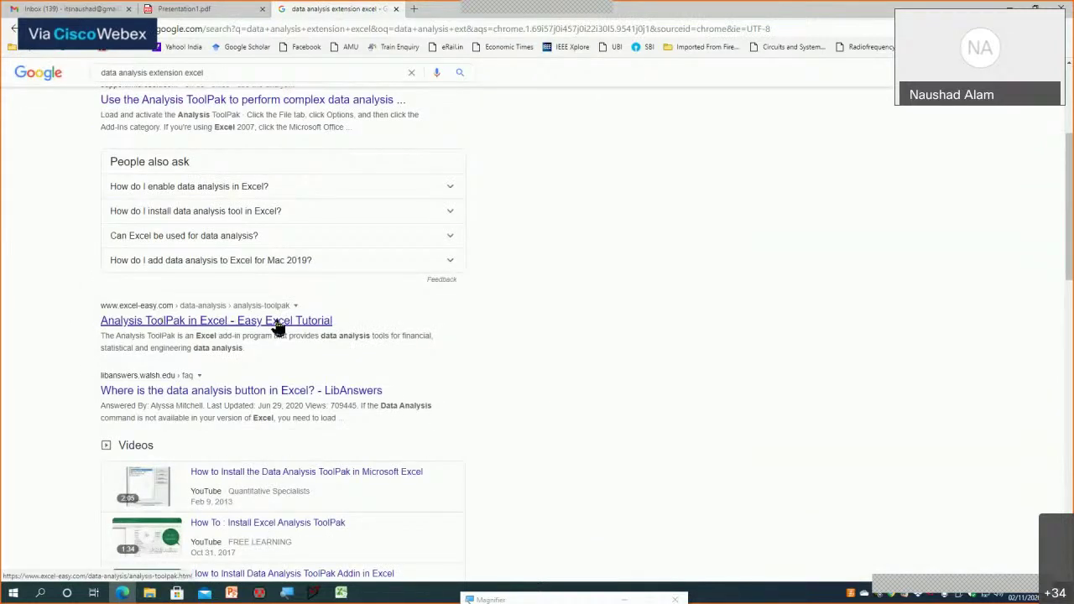
{"action": "left_click", "coordinate": [321, 476]}
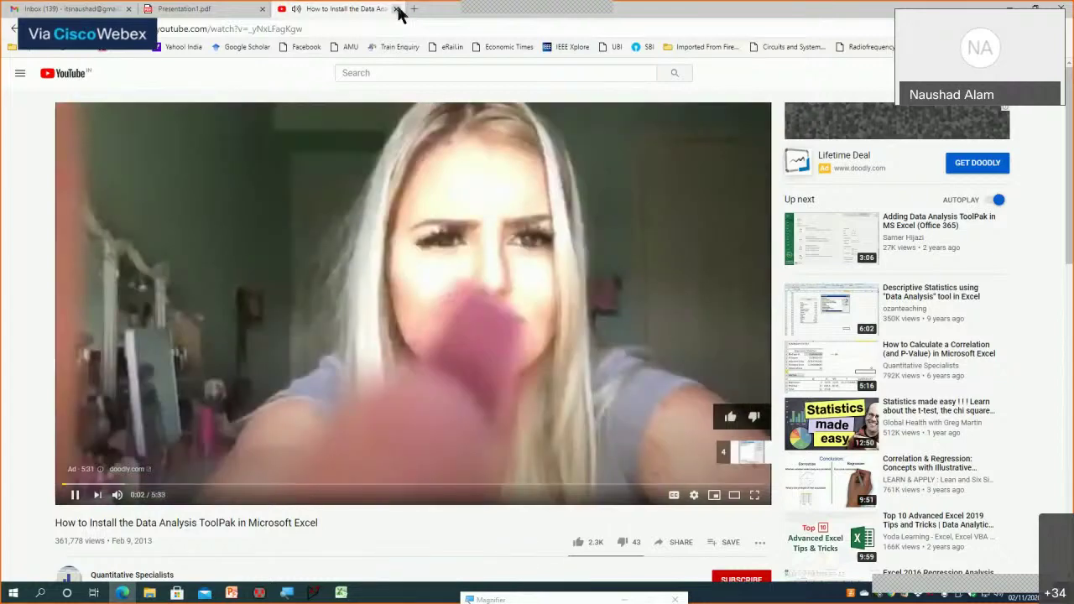
{"action": "key", "text": "alt+Left"}
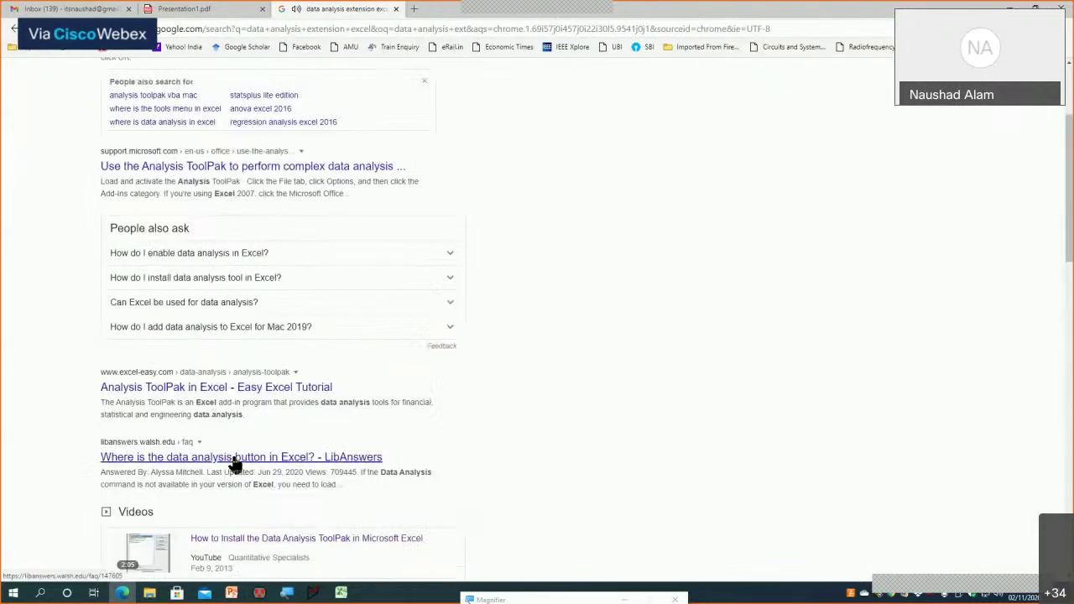
Review the Excel Easy tutorial's steps for loading the Analysis ToolPak add-in and return to the CS_Amp workbook in Excel
{"action": "left_click", "coordinate": [255, 391]}
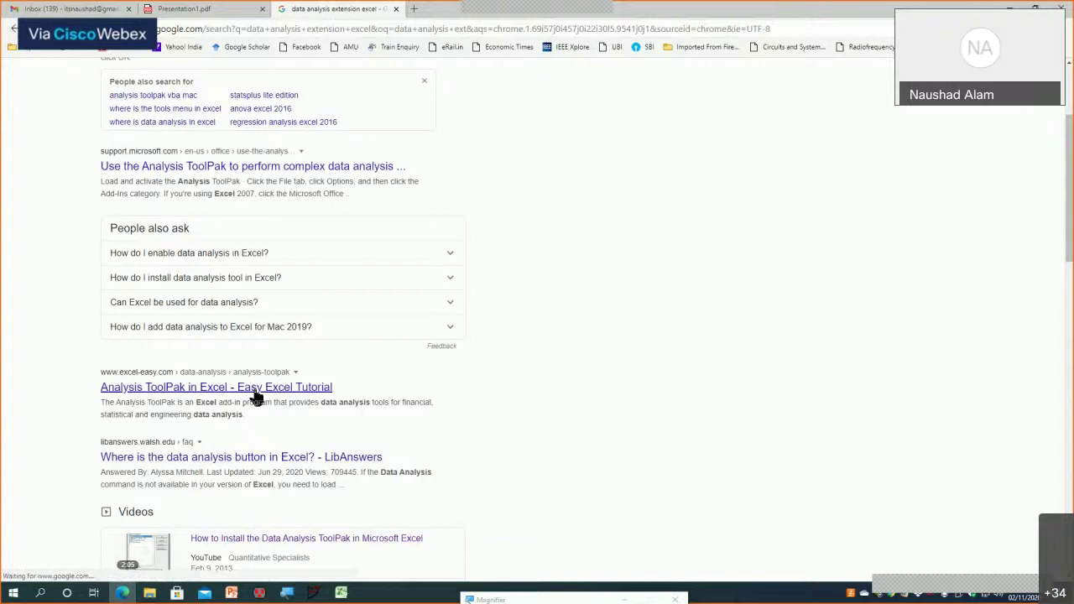
{"action": "scroll", "coordinate": [216, 359], "scroll_direction": "down", "scroll_amount": 3}
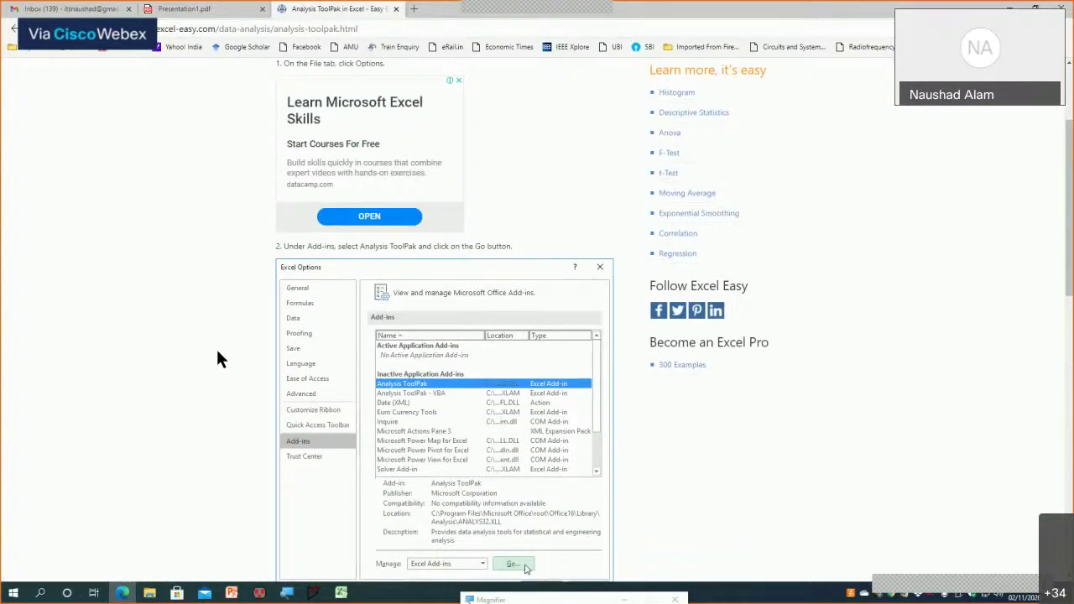
{"action": "scroll", "coordinate": [217, 359], "scroll_direction": "down", "scroll_amount": 1}
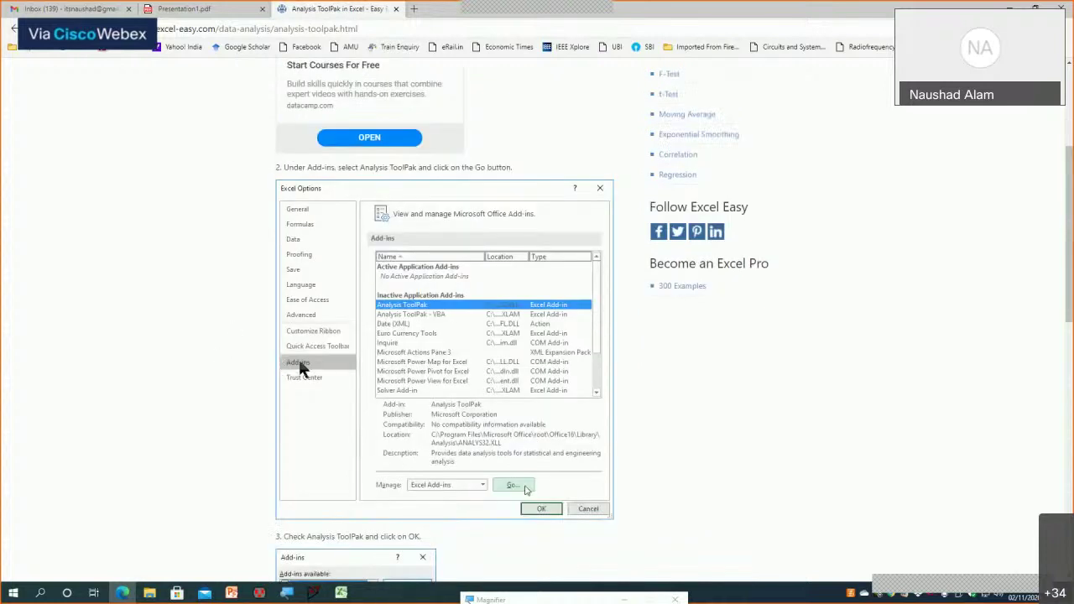
{"action": "left_click", "coordinate": [341, 592]}
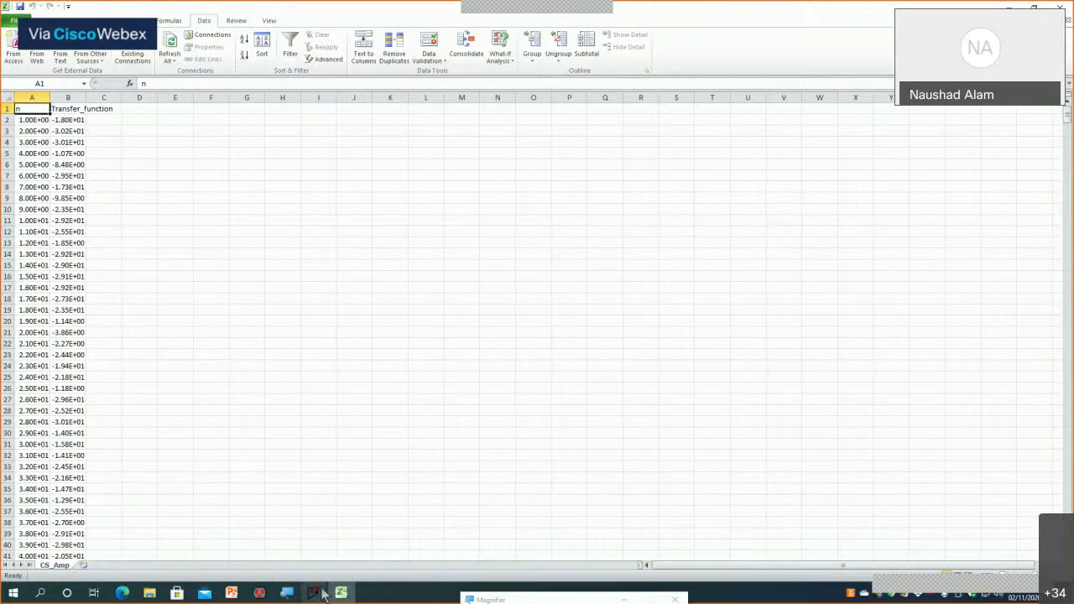
{"action": "left_click", "coordinate": [121, 593]}
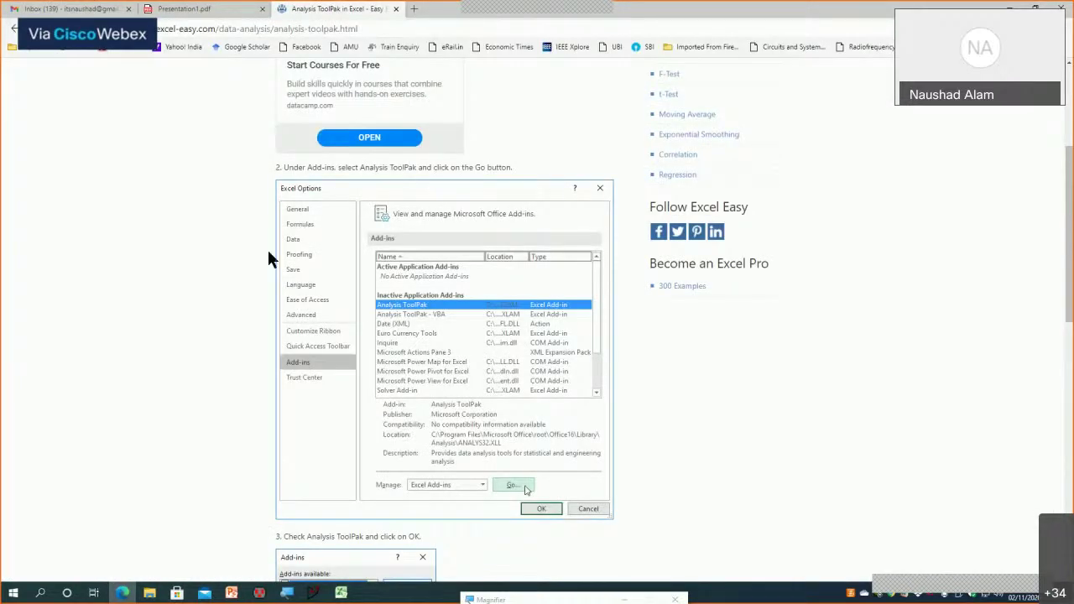
{"action": "scroll", "coordinate": [267, 248], "scroll_direction": "up", "scroll_amount": 1}
{"action": "scroll", "coordinate": [266, 247], "scroll_direction": "up", "scroll_amount": 1}
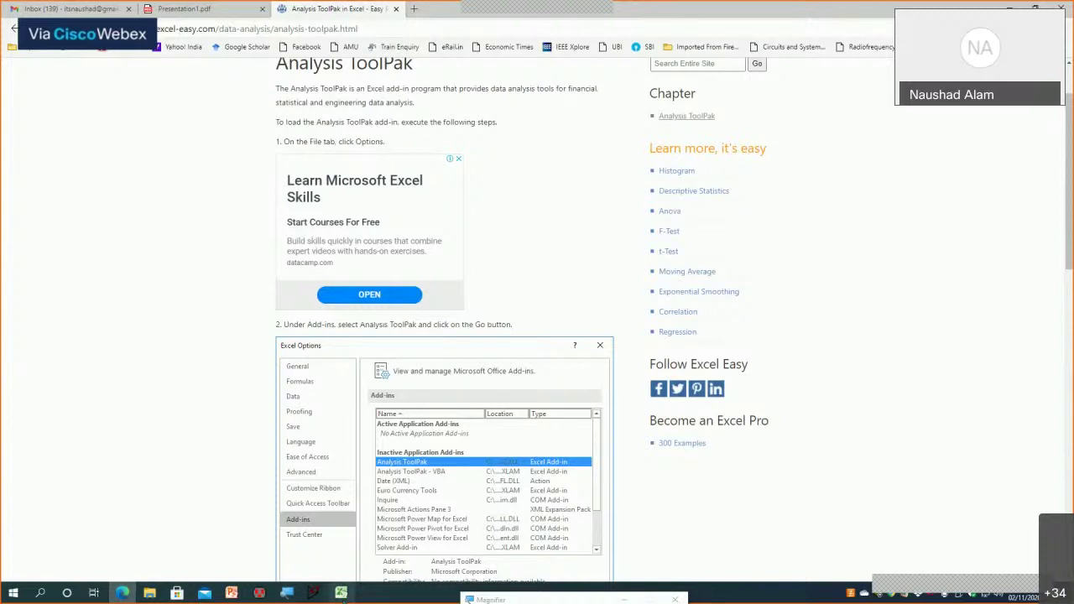
{"action": "left_click", "coordinate": [340, 592]}
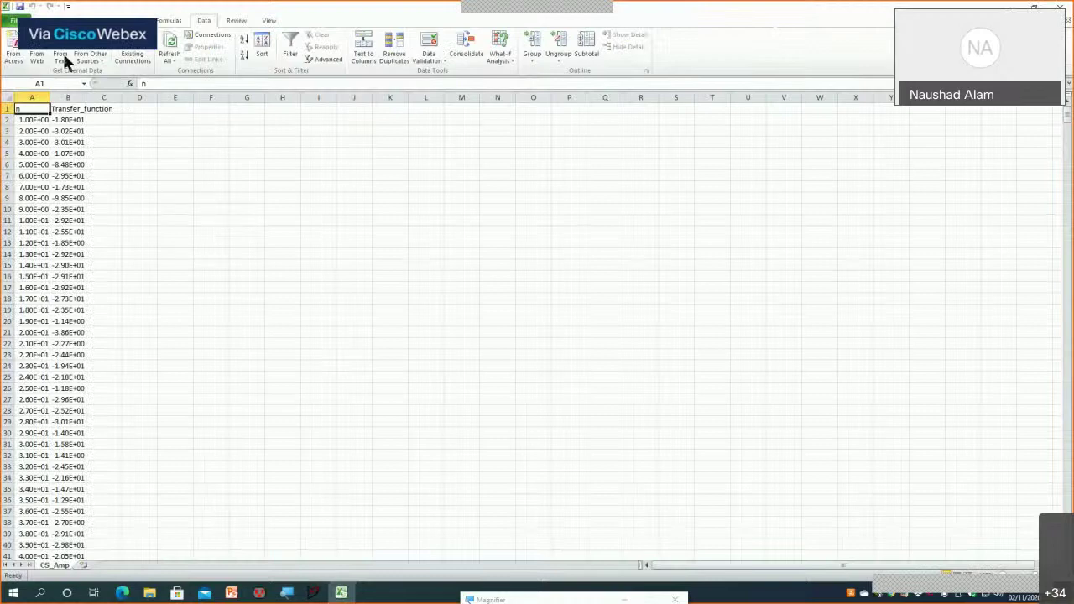
Open Excel's add-in options and select the inactive Analysis ToolPak, following the Excel Easy tutorial in Edge
{"action": "left_click", "coordinate": [12, 21]}
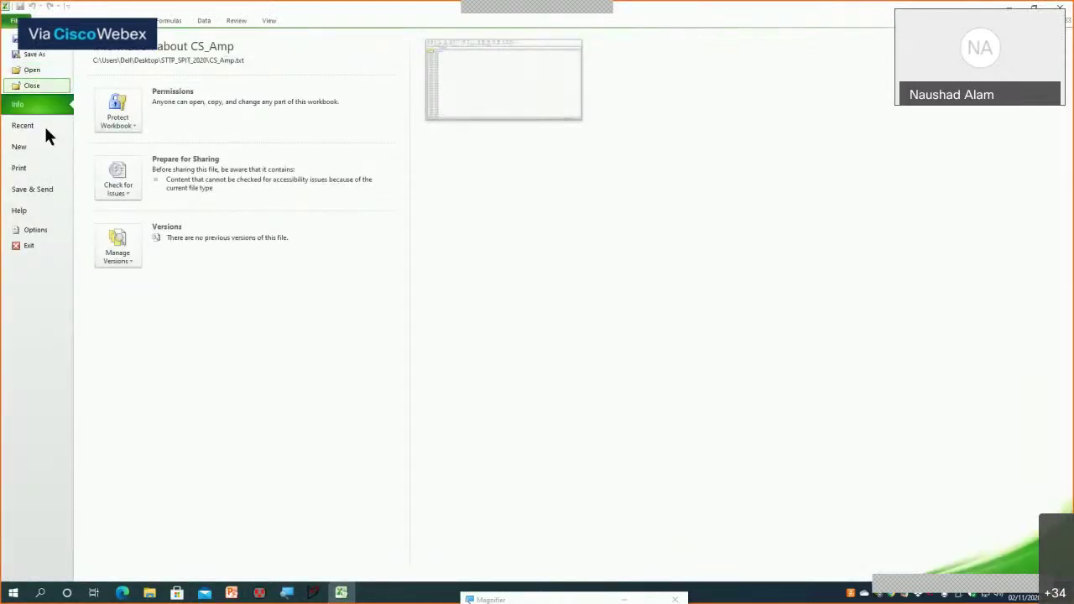
{"action": "left_click", "coordinate": [34, 230]}
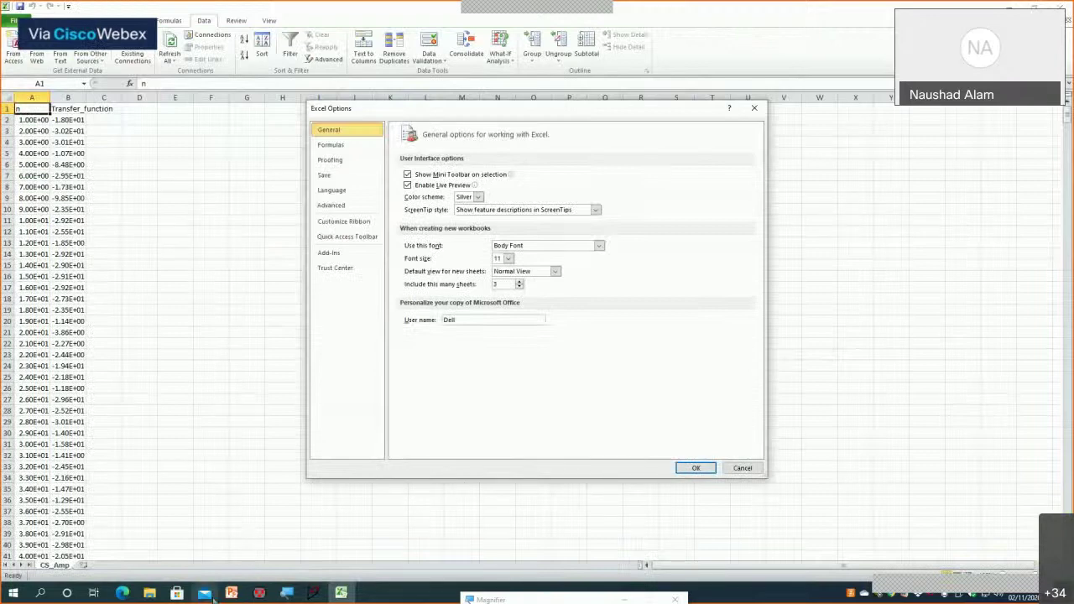
{"action": "left_click", "coordinate": [130, 593]}
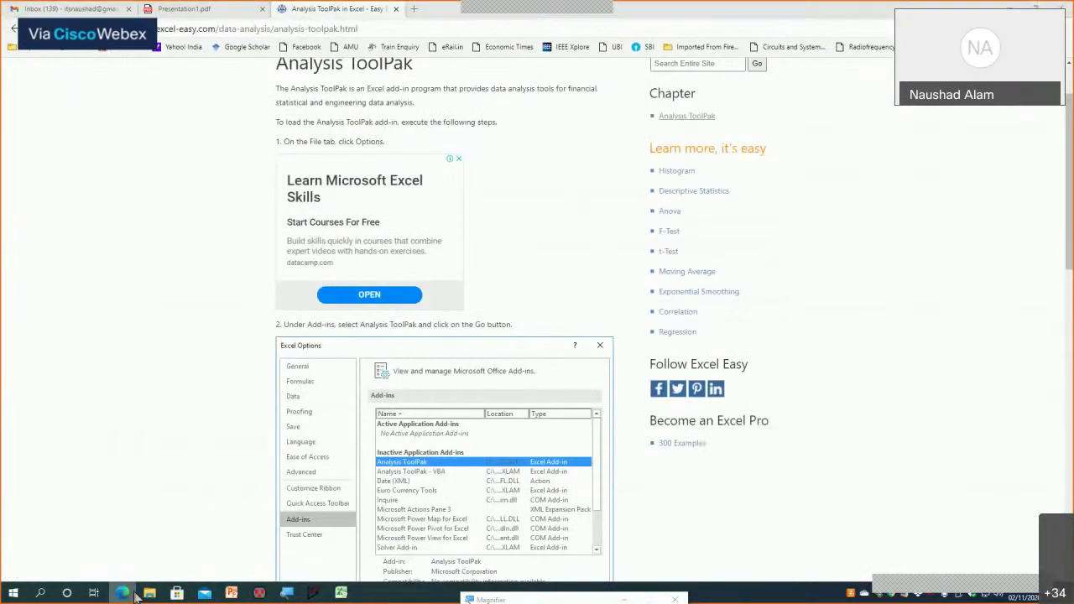
{"action": "left_click", "coordinate": [341, 593]}
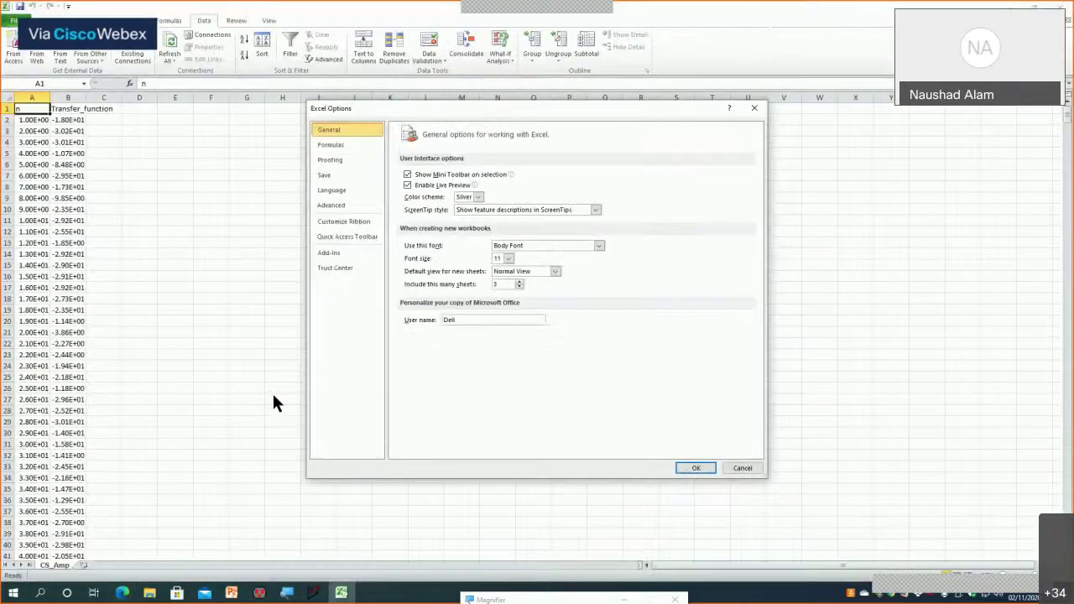
{"action": "left_click", "coordinate": [328, 254]}
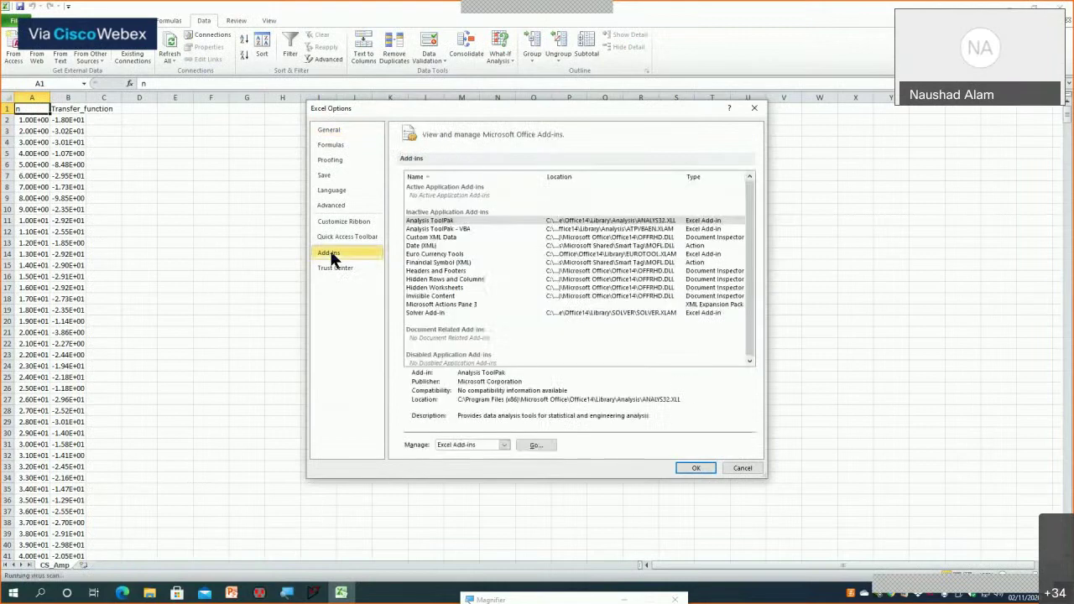
{"action": "left_click", "coordinate": [130, 593]}
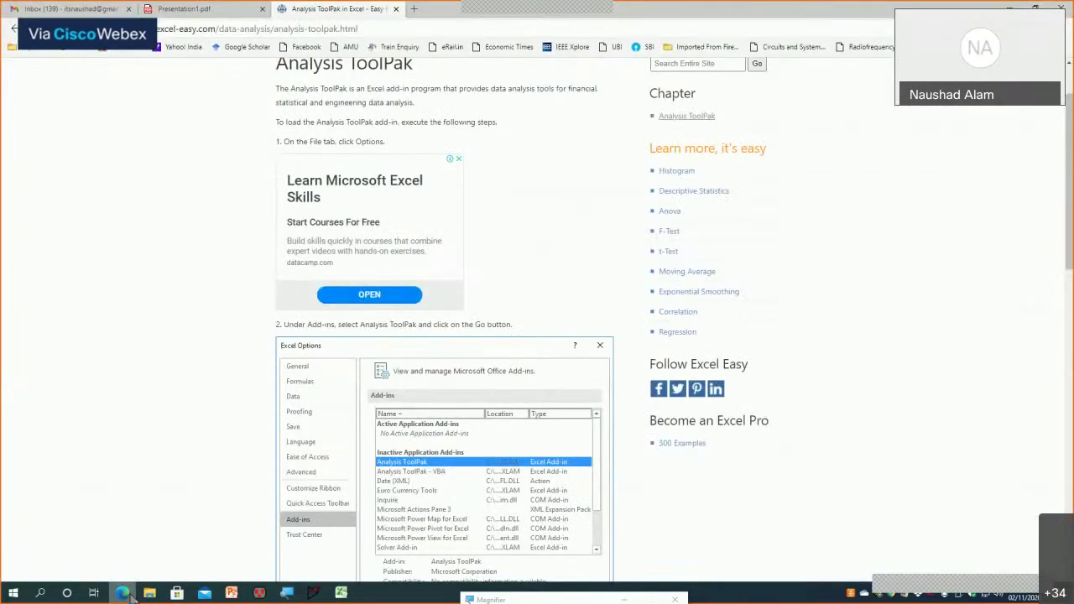
{"action": "left_click", "coordinate": [128, 593]}
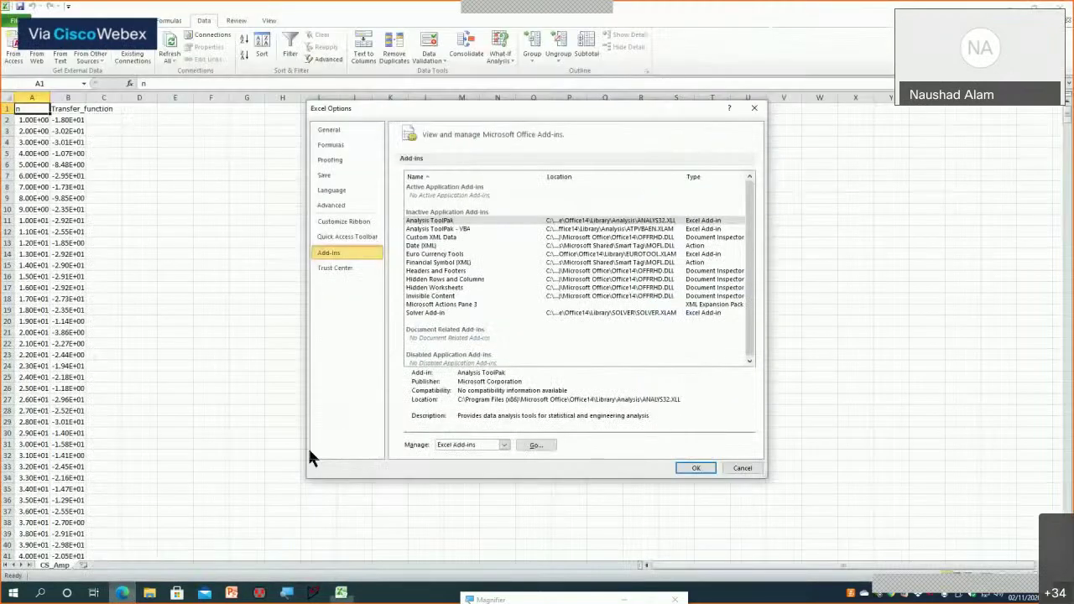
{"action": "left_click", "coordinate": [453, 221]}
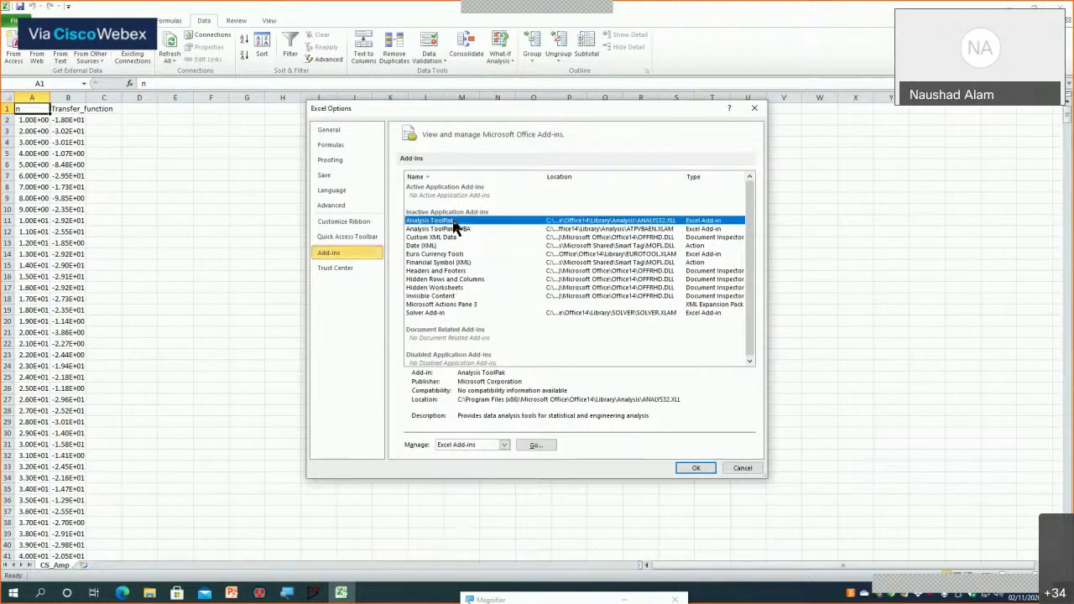
Consult the tutorial's remaining loading steps and enable the Analysis ToolPak among Excel's available add-ins
{"action": "left_click", "coordinate": [121, 593]}
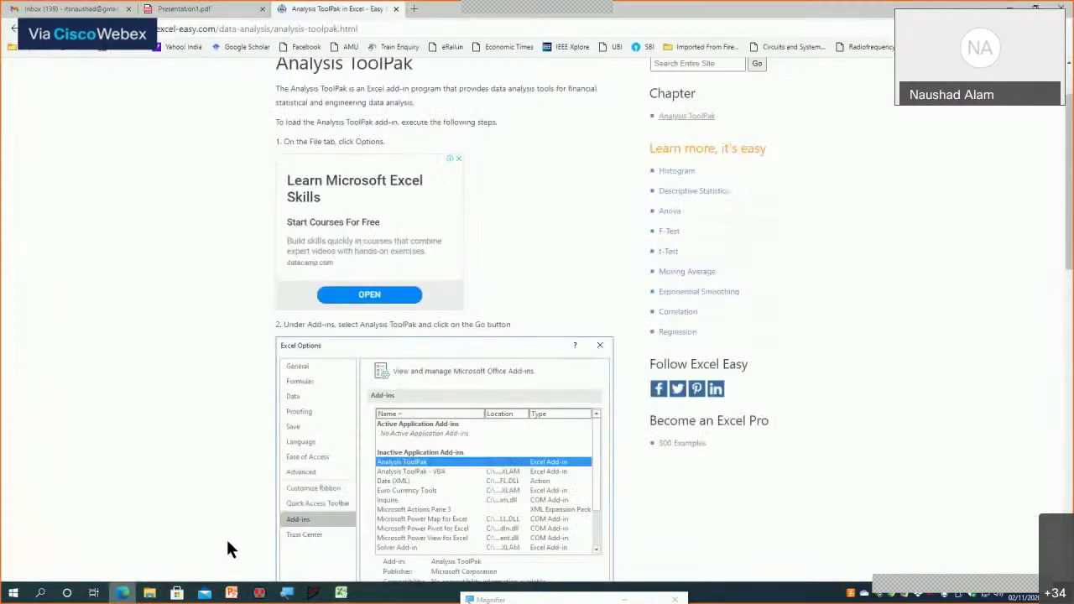
{"action": "scroll", "coordinate": [413, 425], "scroll_direction": "down", "scroll_amount": 4}
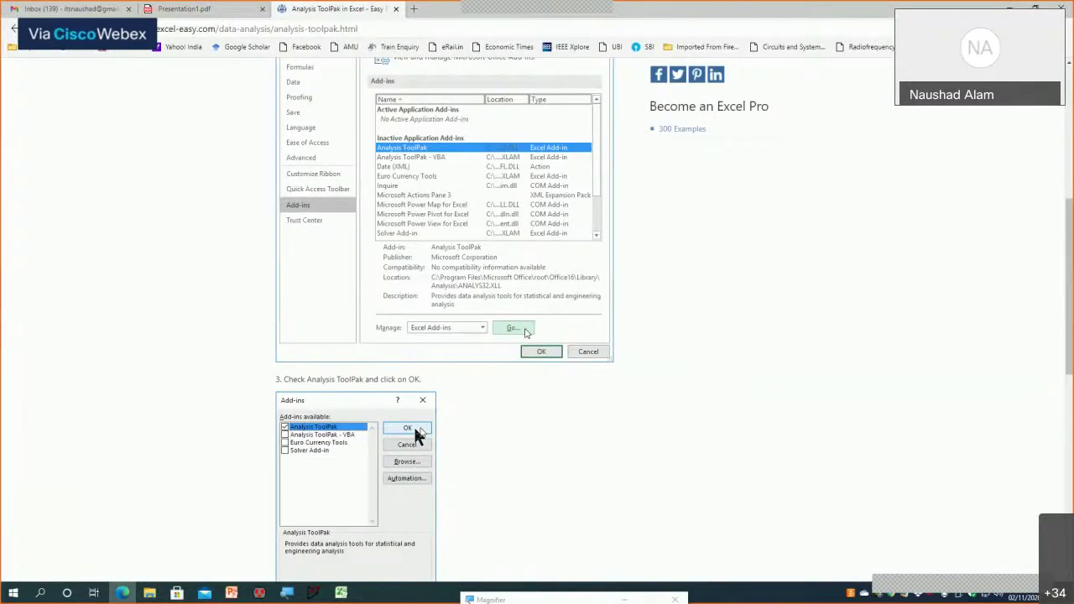
{"action": "scroll", "coordinate": [414, 430], "scroll_direction": "down", "scroll_amount": 1}
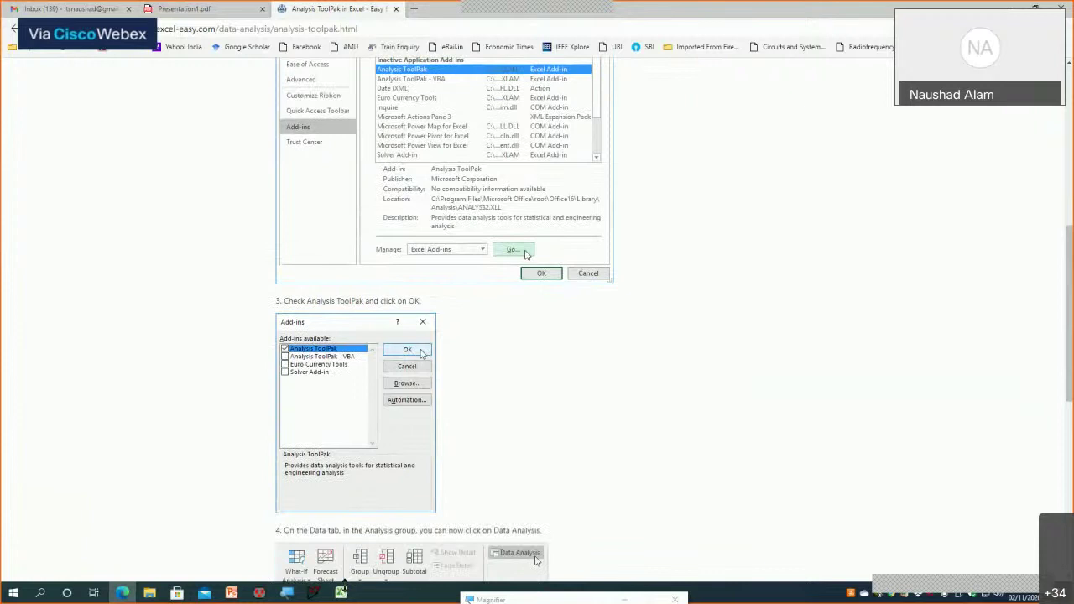
{"action": "left_click", "coordinate": [341, 593]}
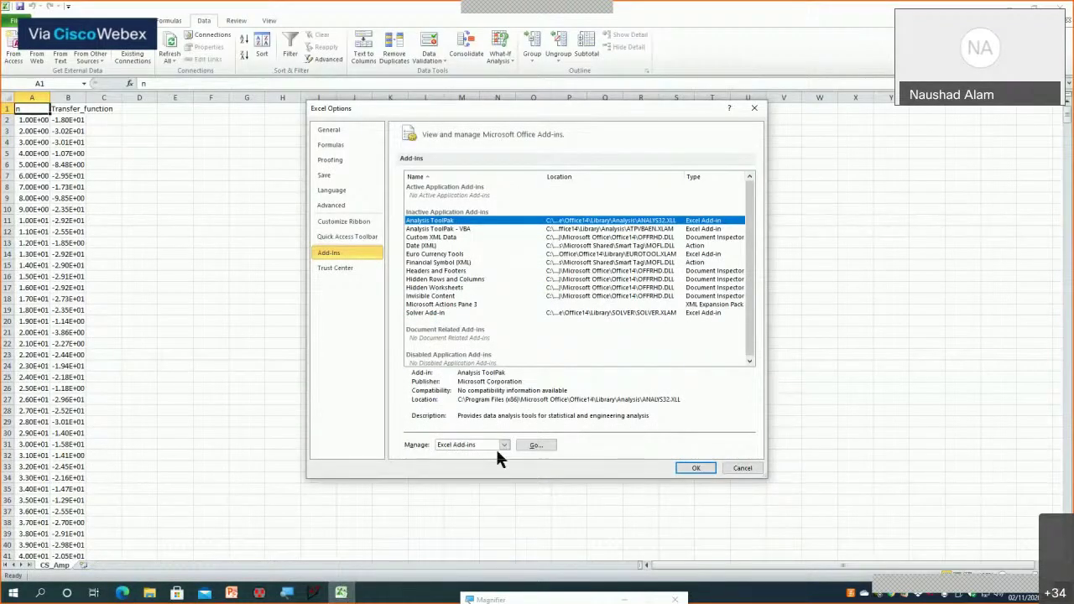
{"action": "left_click", "coordinate": [531, 445]}
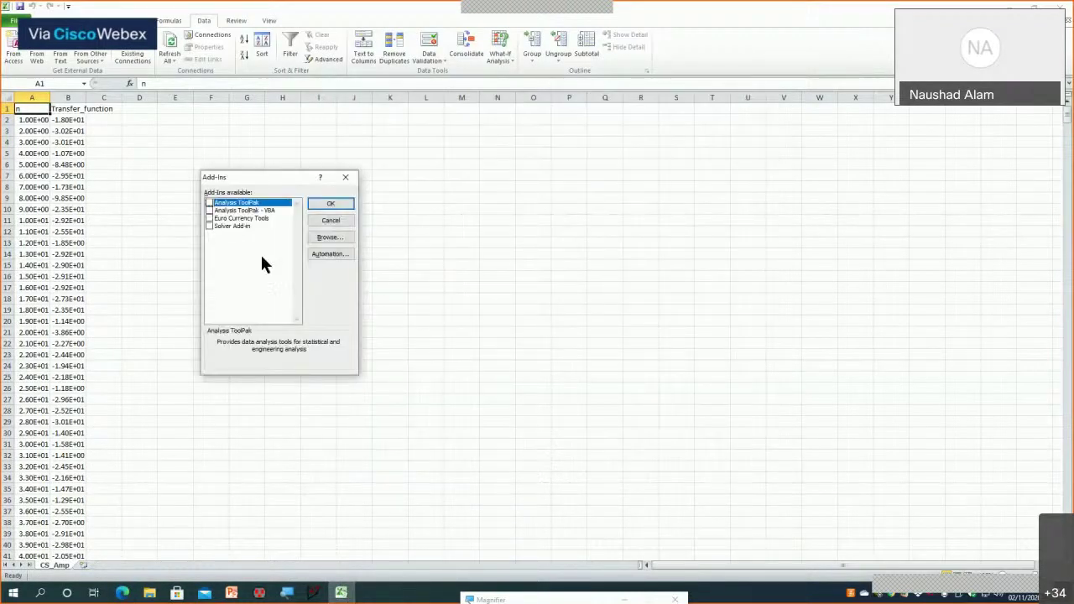
{"action": "left_click", "coordinate": [210, 203]}
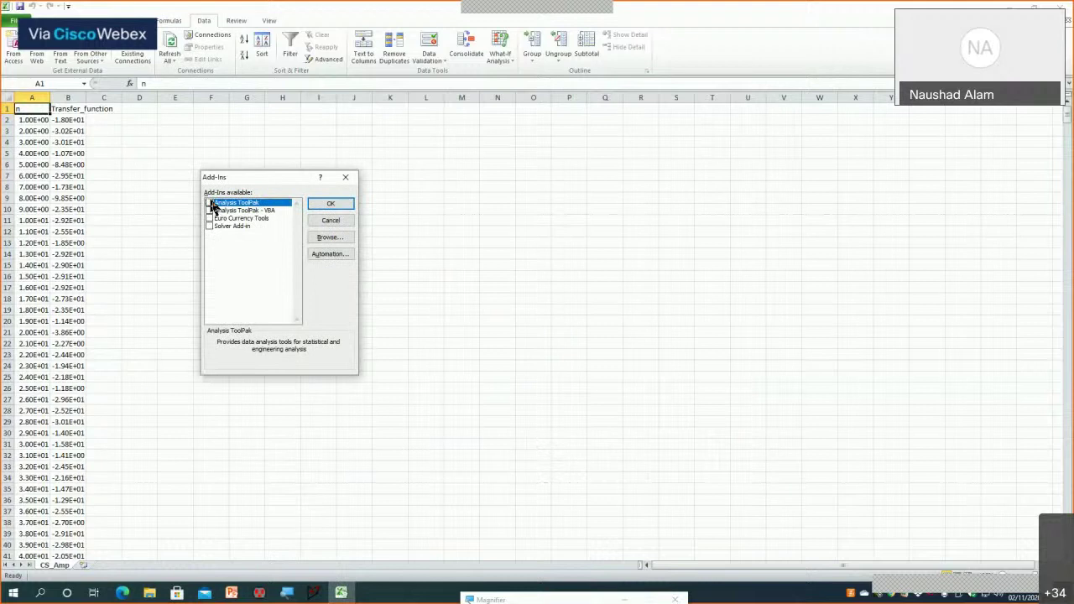
{"action": "left_click", "coordinate": [327, 203]}
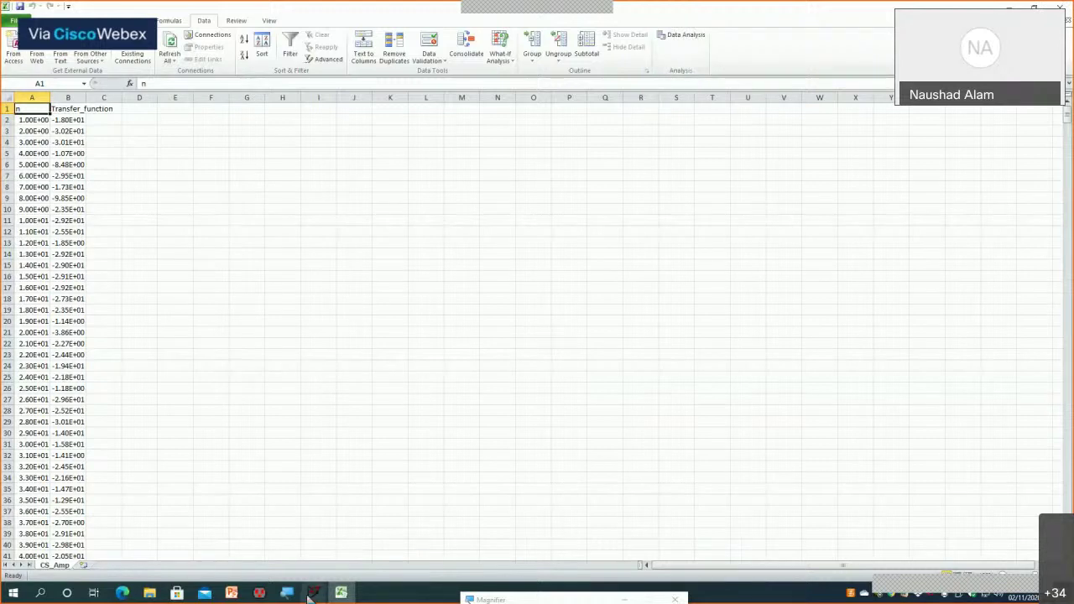
Read the tutorial's Data Analysis and Histogram steps, and look at the Data Analysis tool list in Excel
{"action": "left_click", "coordinate": [124, 593]}
{"action": "scroll", "coordinate": [366, 451], "scroll_direction": "down", "scroll_amount": 3}
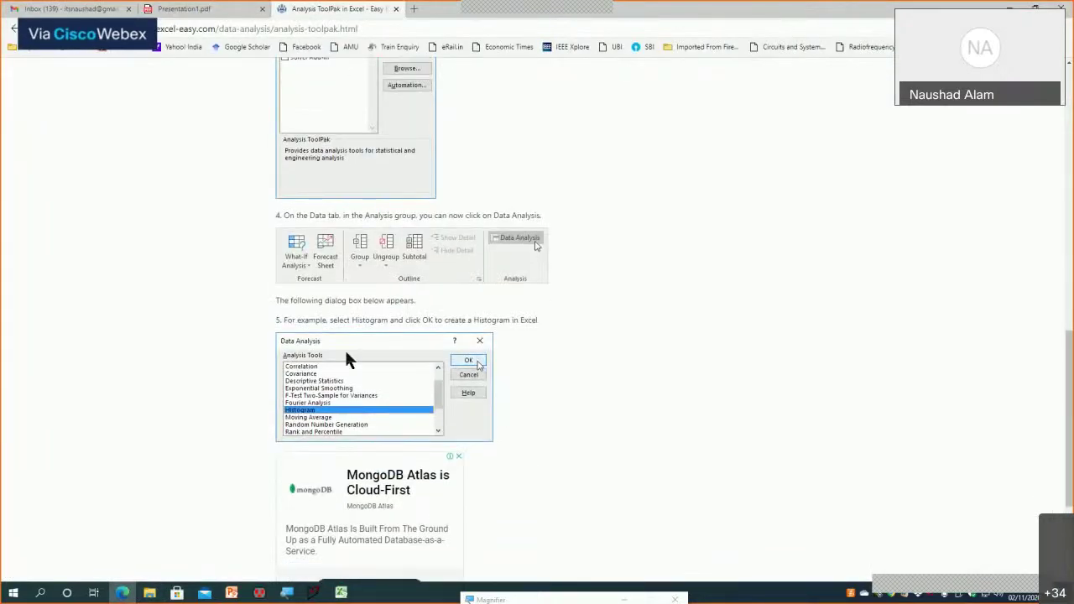
{"action": "left_click", "coordinate": [340, 593]}
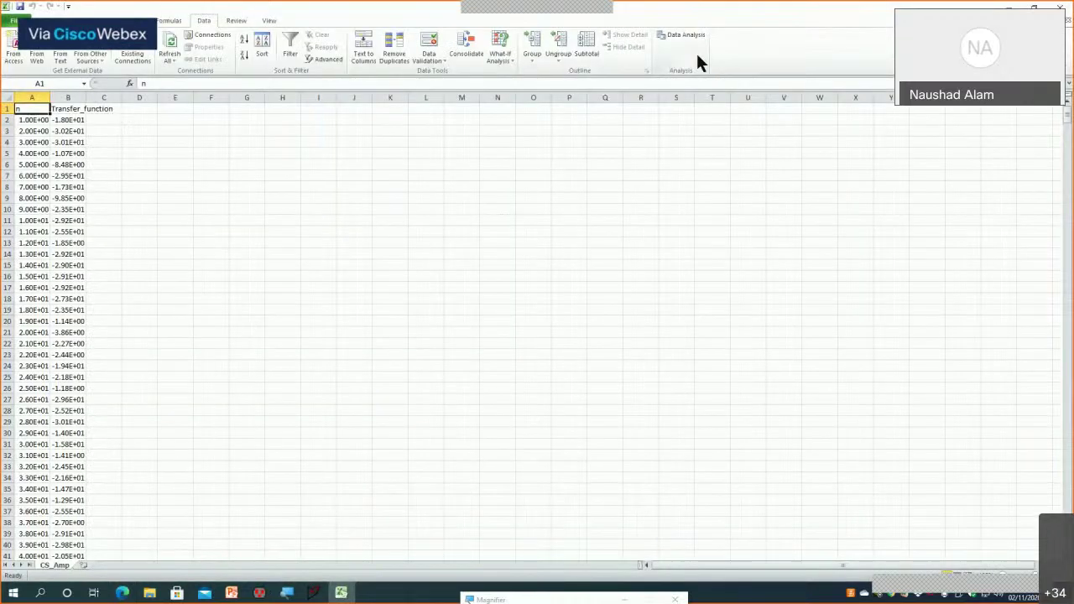
{"action": "left_click", "coordinate": [686, 35]}
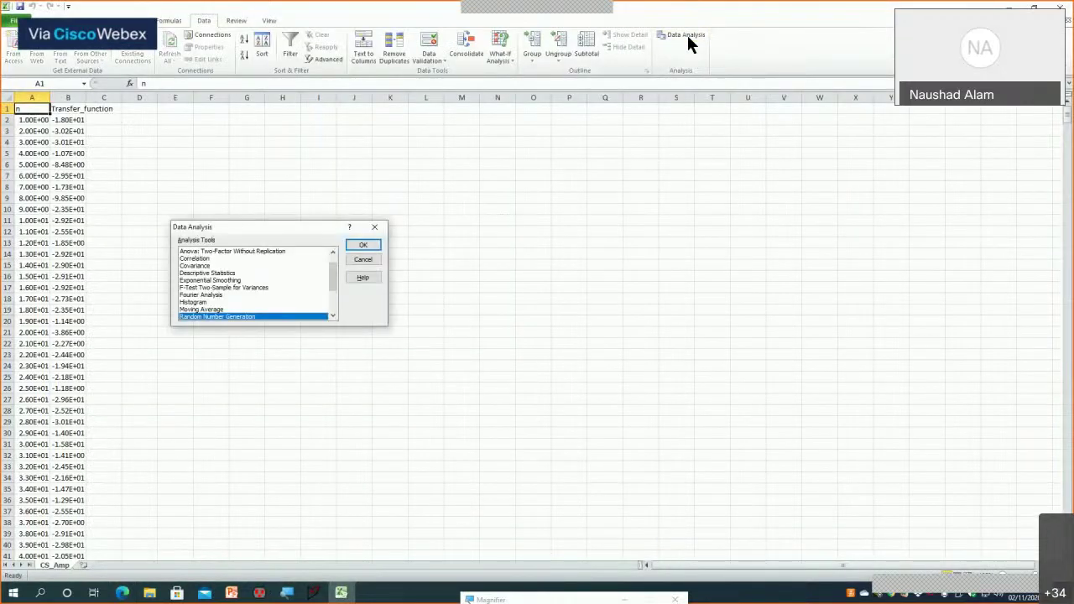
{"action": "left_click", "coordinate": [374, 261]}
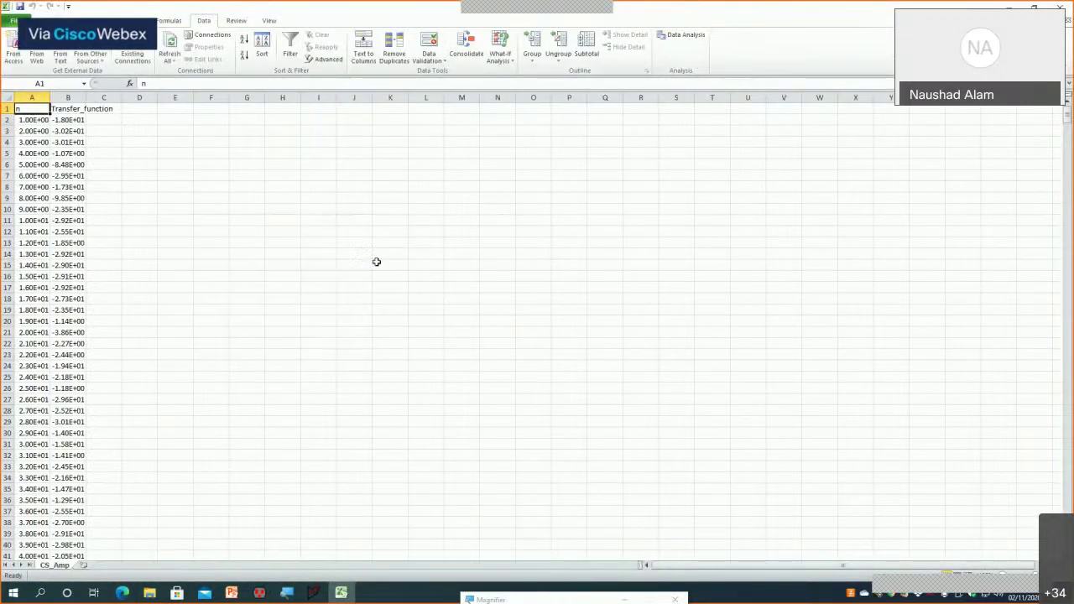
{"action": "left_click", "coordinate": [589, 601]}
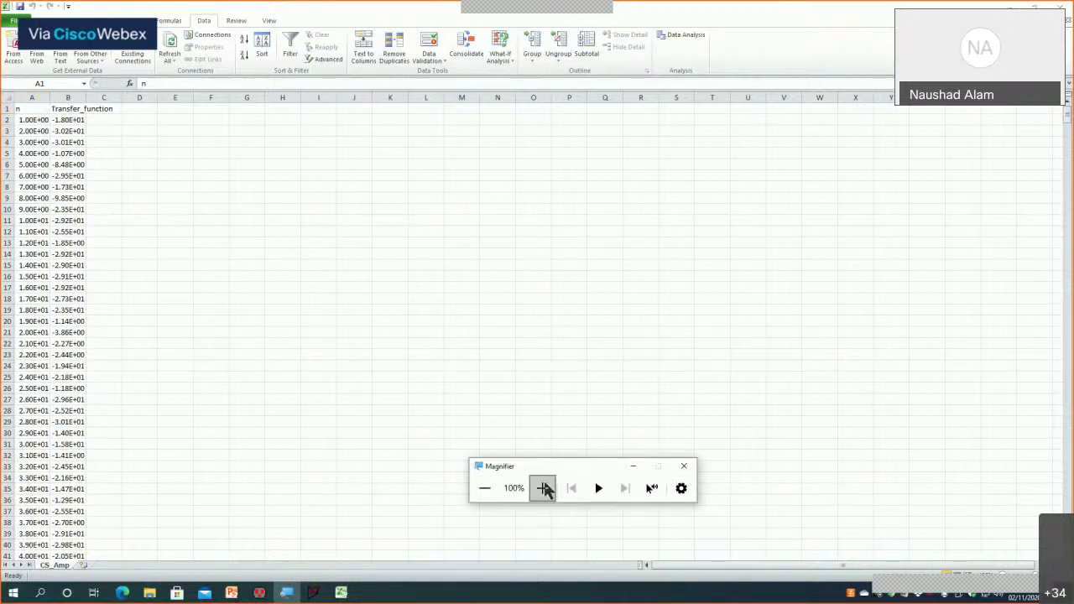
{"action": "left_click_drag", "start_coordinate": [575, 470], "coordinate": [568, 592]}
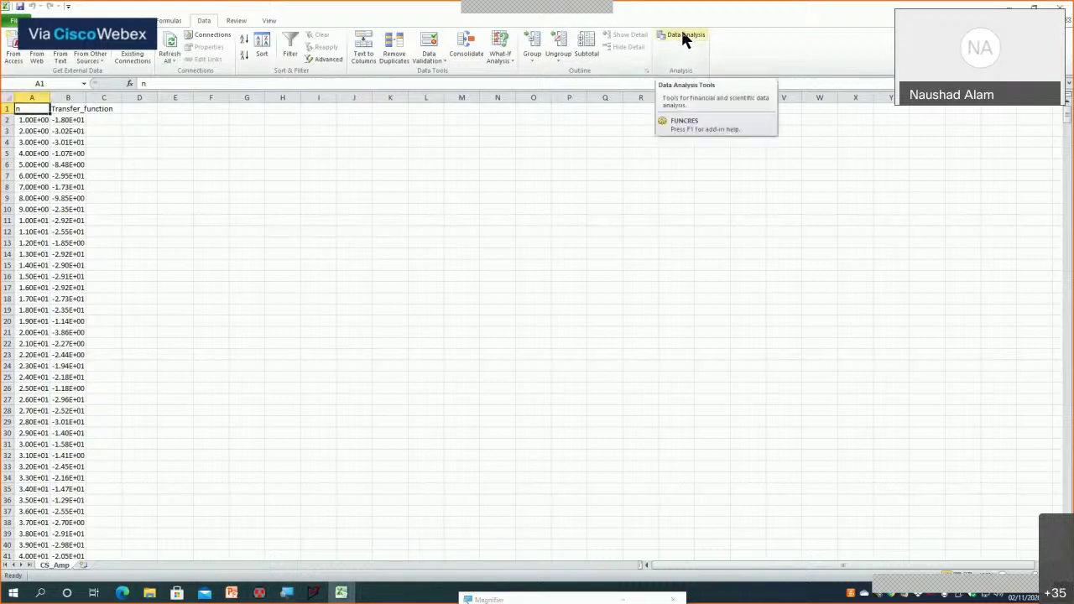
{"action": "left_click", "coordinate": [682, 34]}
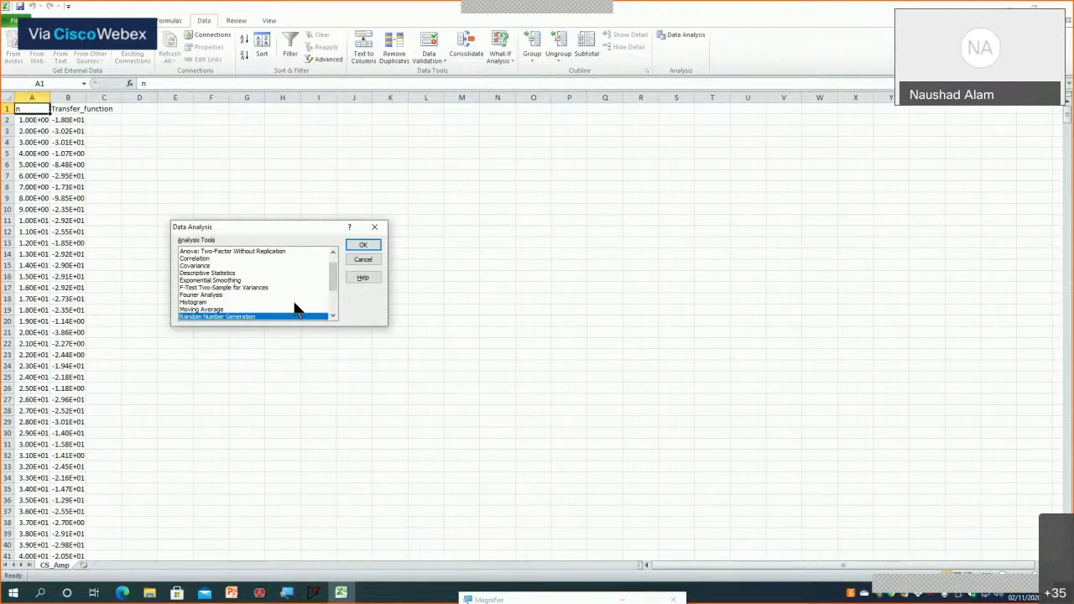
{"action": "left_click", "coordinate": [514, 598]}
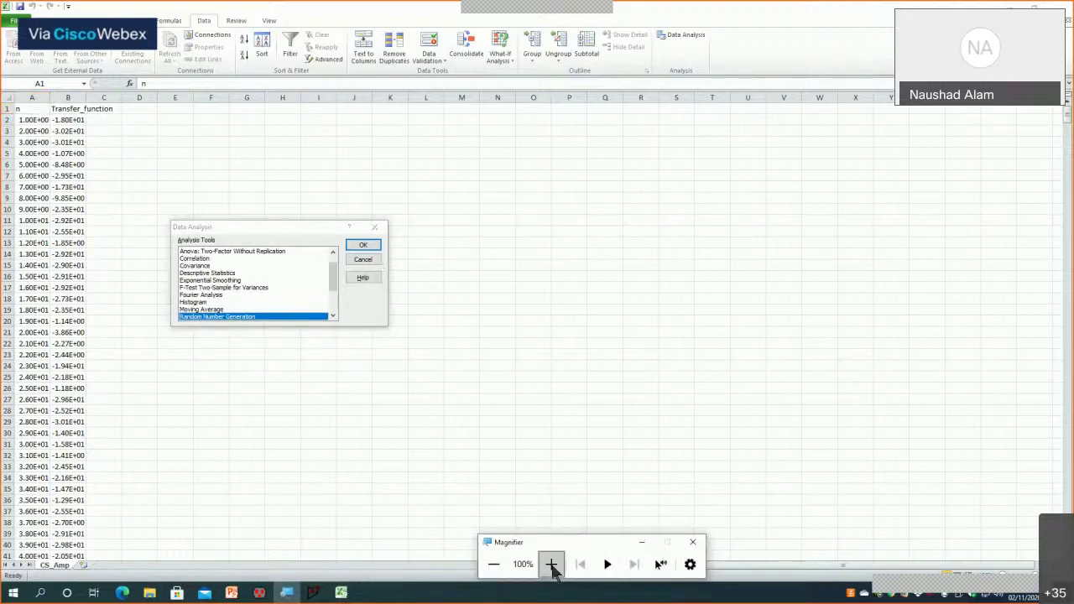
{"action": "left_click", "coordinate": [552, 564]}
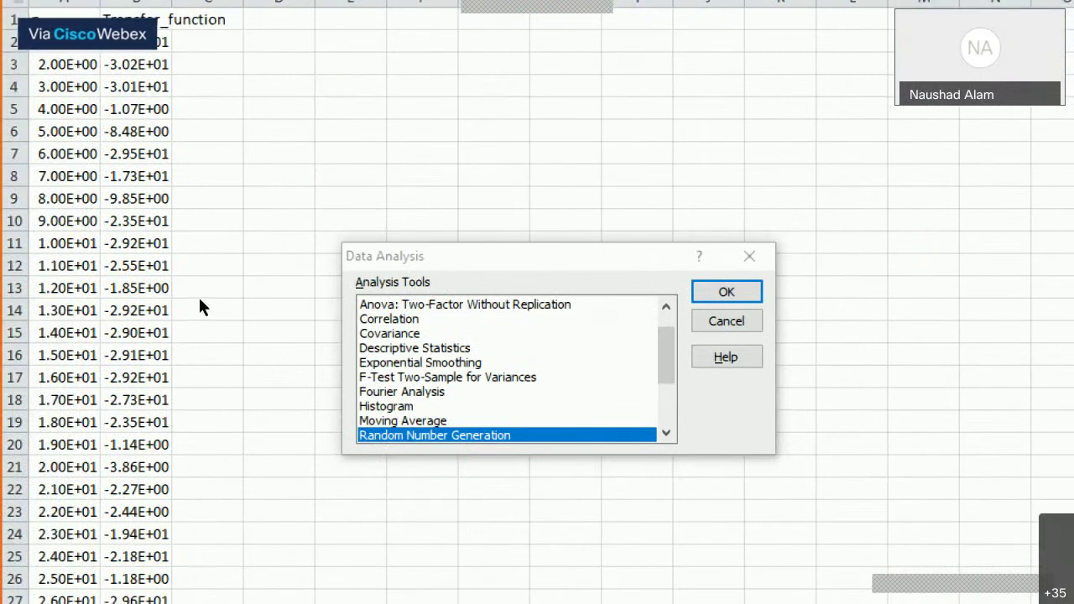
{"action": "key", "text": "Up"}
{"action": "key", "text": "Up"}
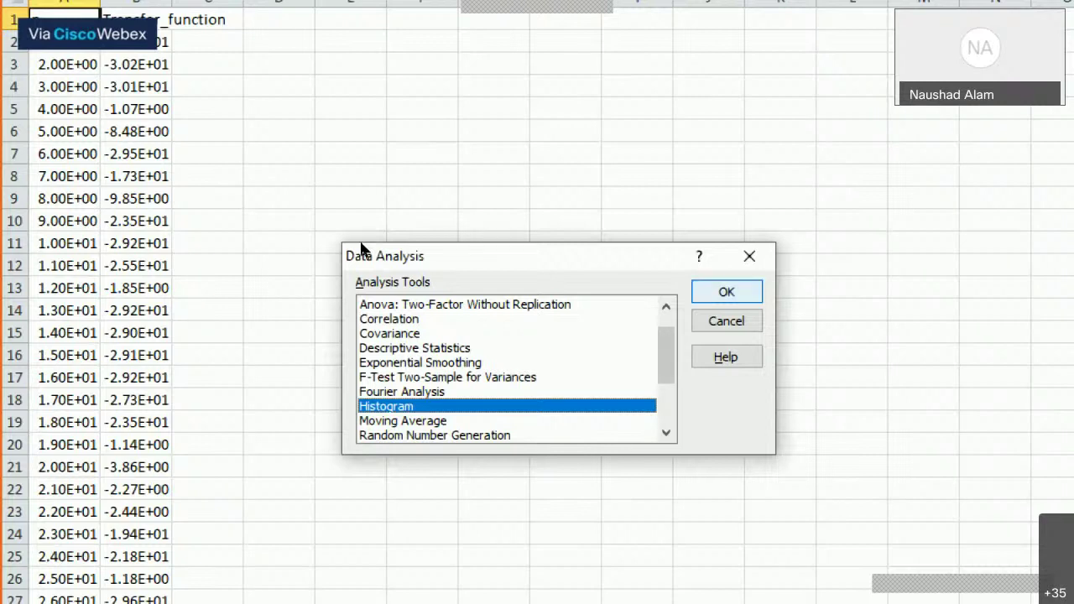
{"action": "key", "text": "Tab"}
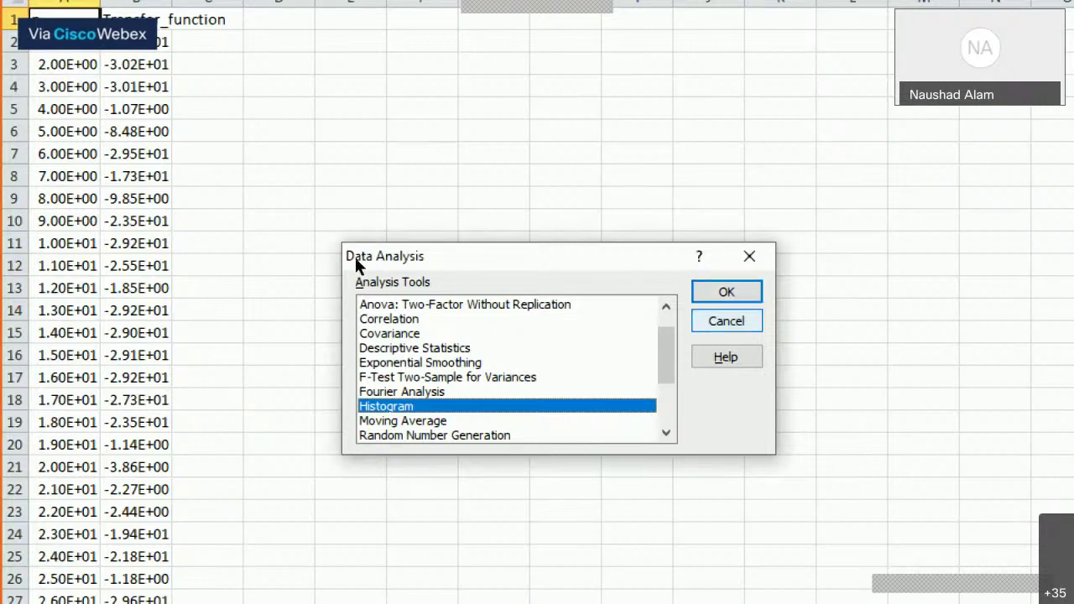
{"action": "key", "text": "Return"}
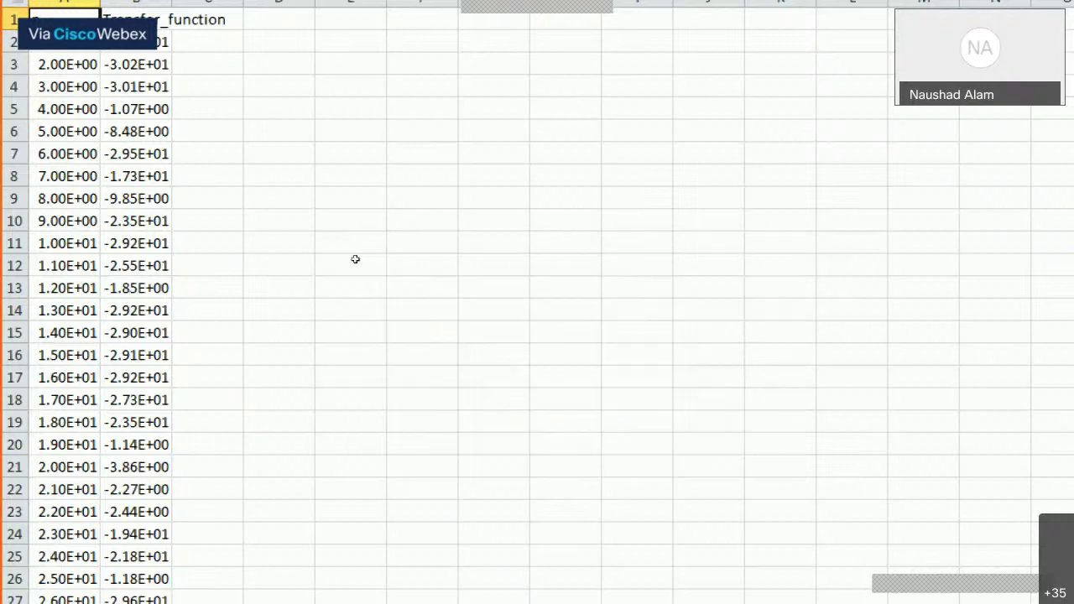
Enter the header "bin" in cell E7 and reset the screen magnification to 100%
{"action": "key", "text": "Down"}
{"action": "key", "text": "Down"}
{"action": "key", "text": "Down"}
{"action": "key", "text": "Down"}
{"action": "key", "text": "Down"}
{"action": "key", "text": "Down"}
{"action": "key", "text": "Right"}
{"action": "key", "text": "Right"}
{"action": "key", "text": "Right"}
{"action": "key", "text": "Right"}
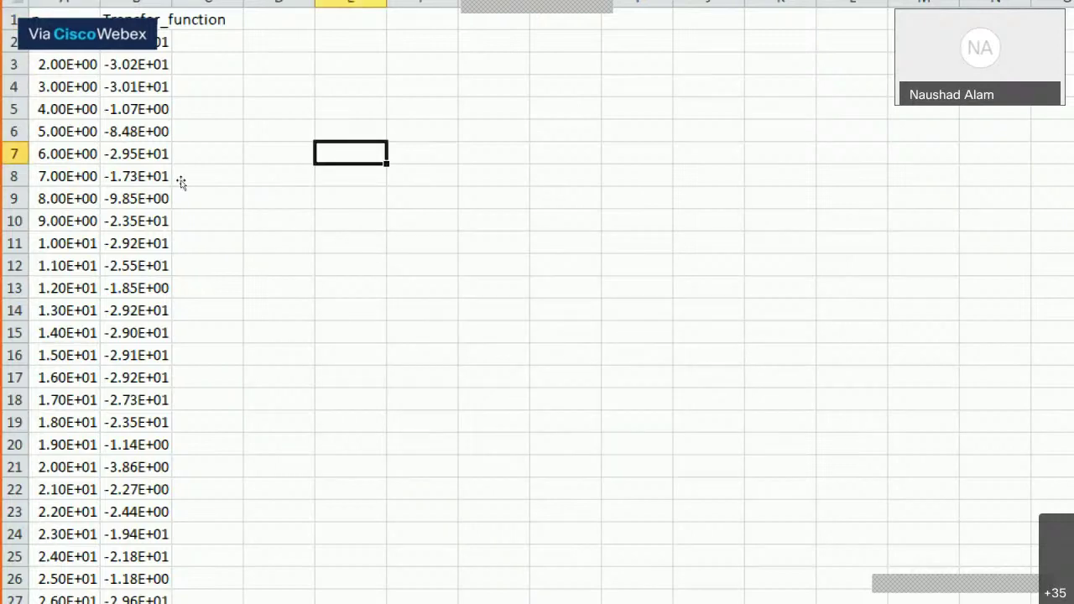
{"action": "type", "text": "bin"}
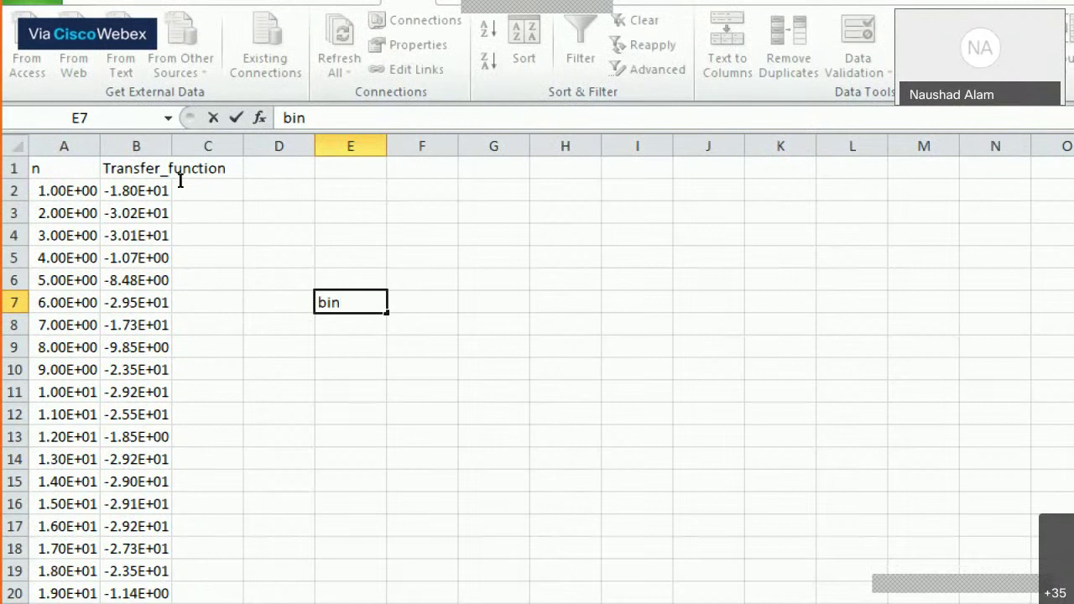
{"action": "key", "text": "Return"}
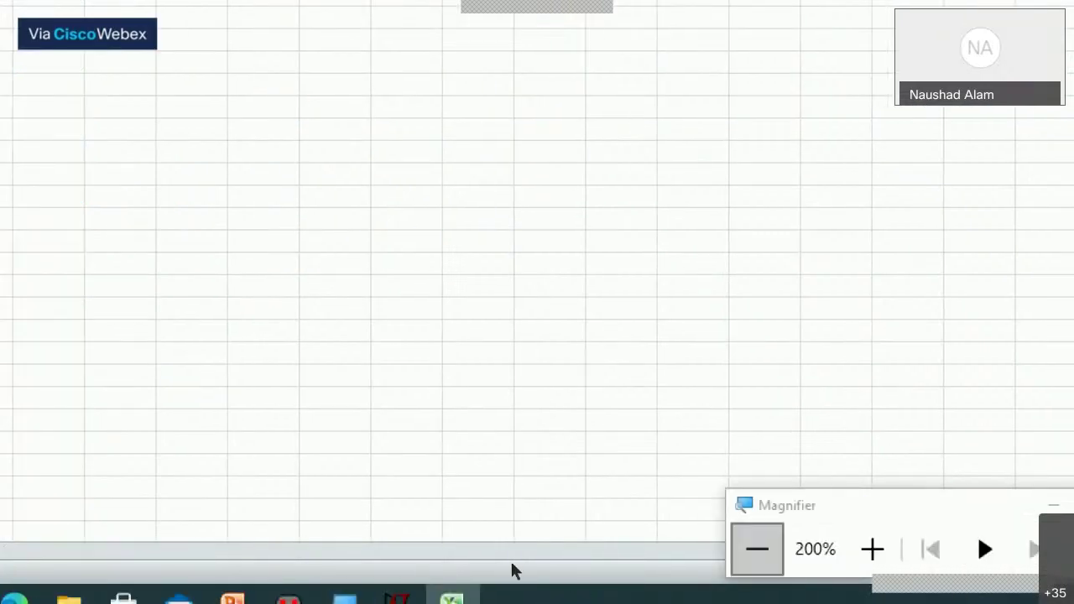
{"action": "key", "text": "super+minus"}
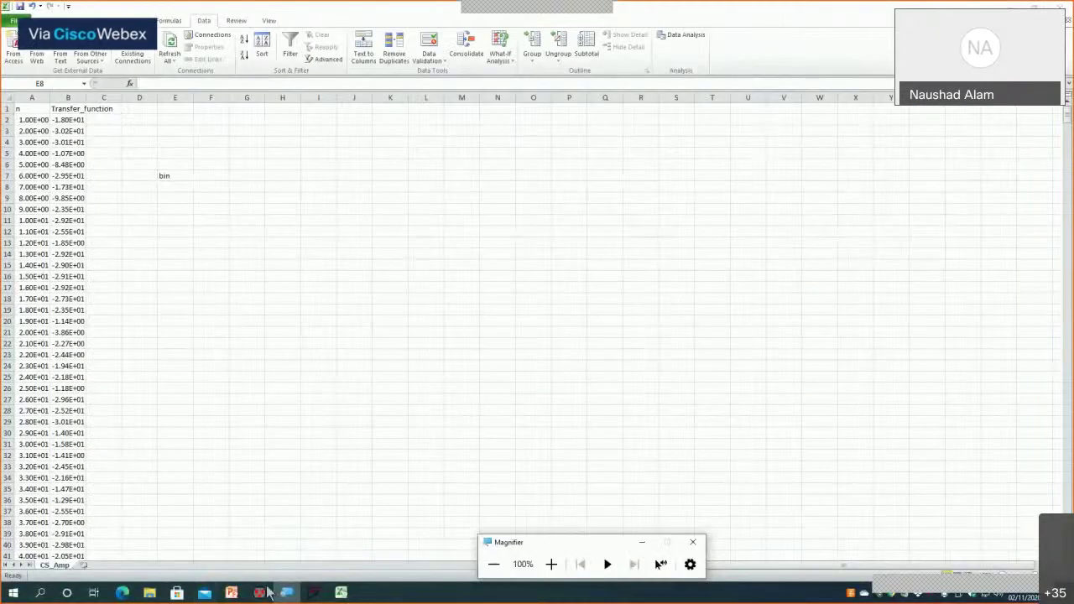
Check the range of the Transfer_function plot in LTspice, return to Excel and enter bin values 0, 5, 10 and 15 in E8:E11
{"action": "mouse_move", "coordinate": [312, 594]}
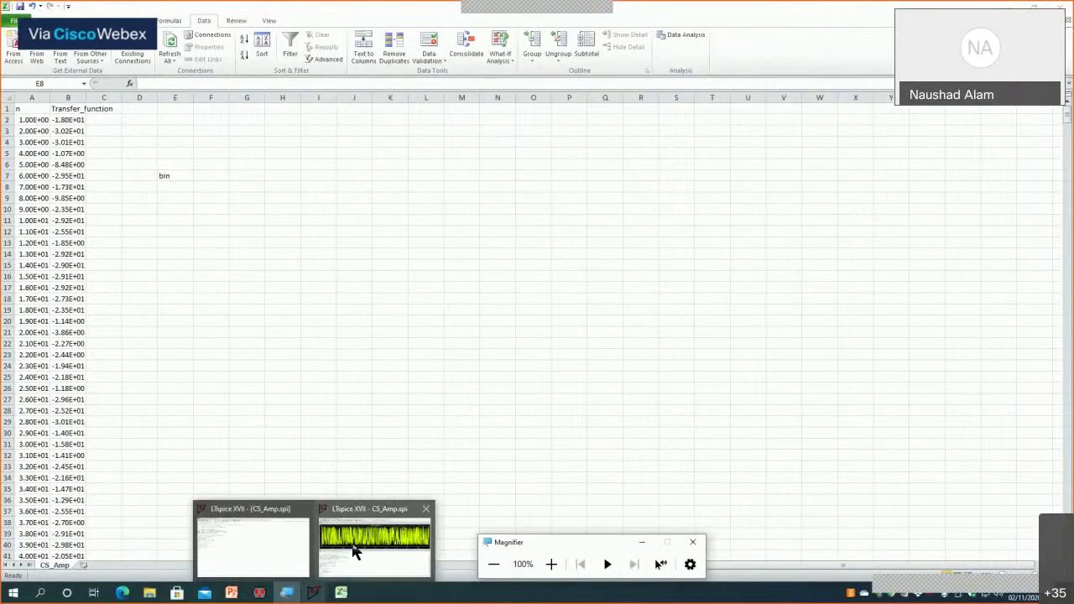
{"action": "left_click", "coordinate": [378, 520]}
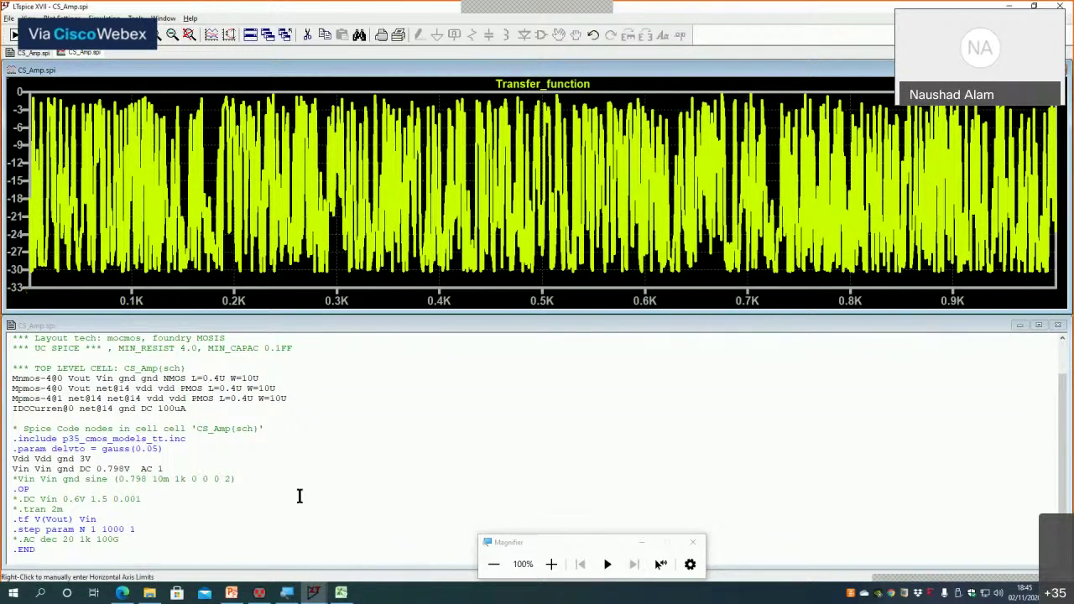
{"action": "left_click", "coordinate": [341, 593]}
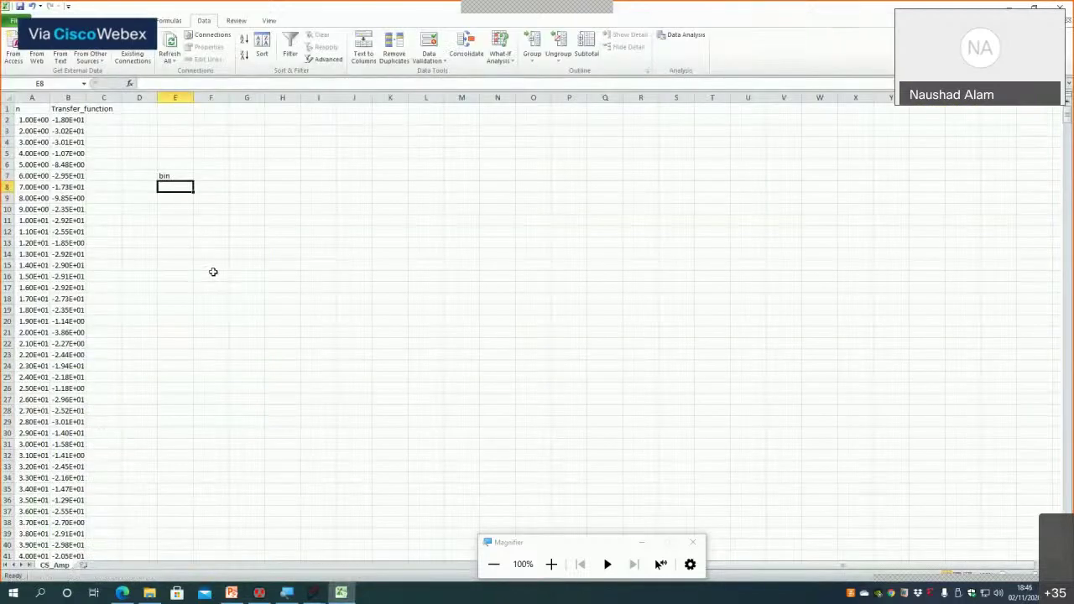
{"action": "type", "text": "0"}
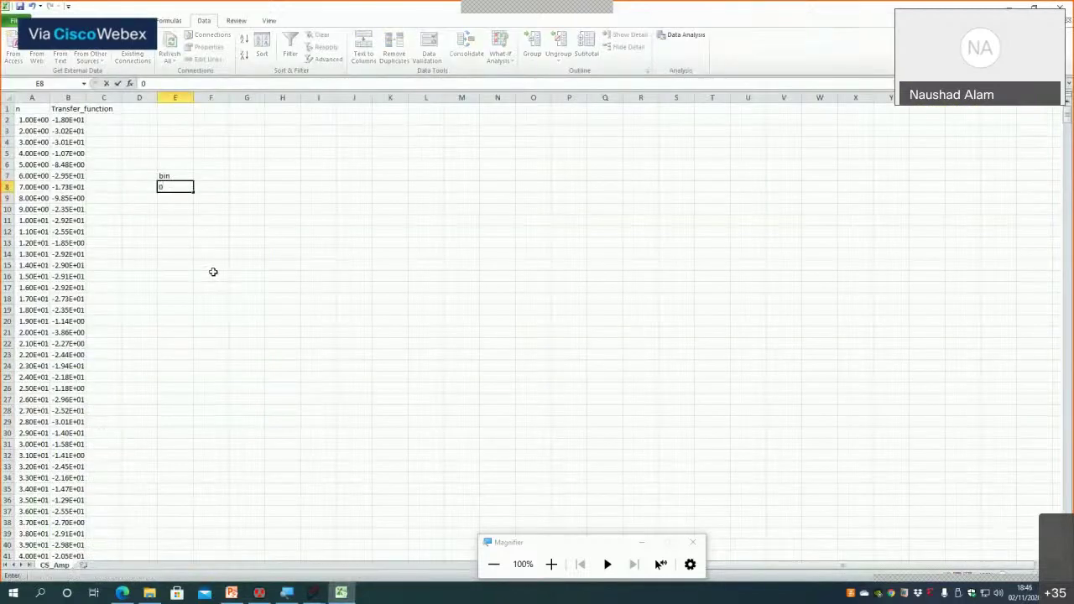
{"action": "key", "text": "Return"}
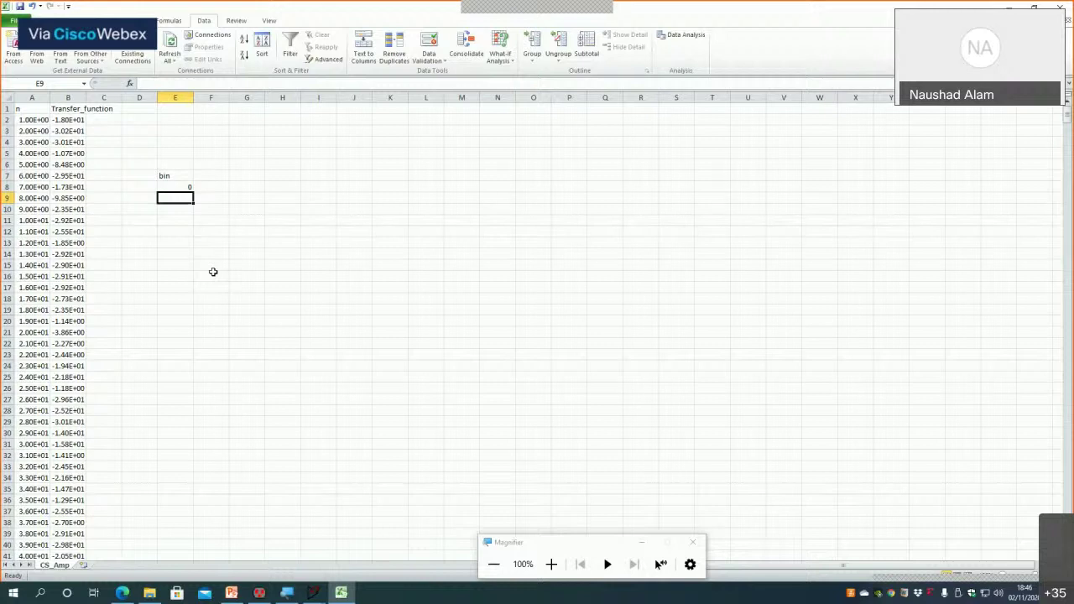
{"action": "type", "text": "5"}
{"action": "key", "text": "Return"}
{"action": "type", "text": "10"}
{"action": "key", "text": "Return"}
{"action": "type", "text": "1"}
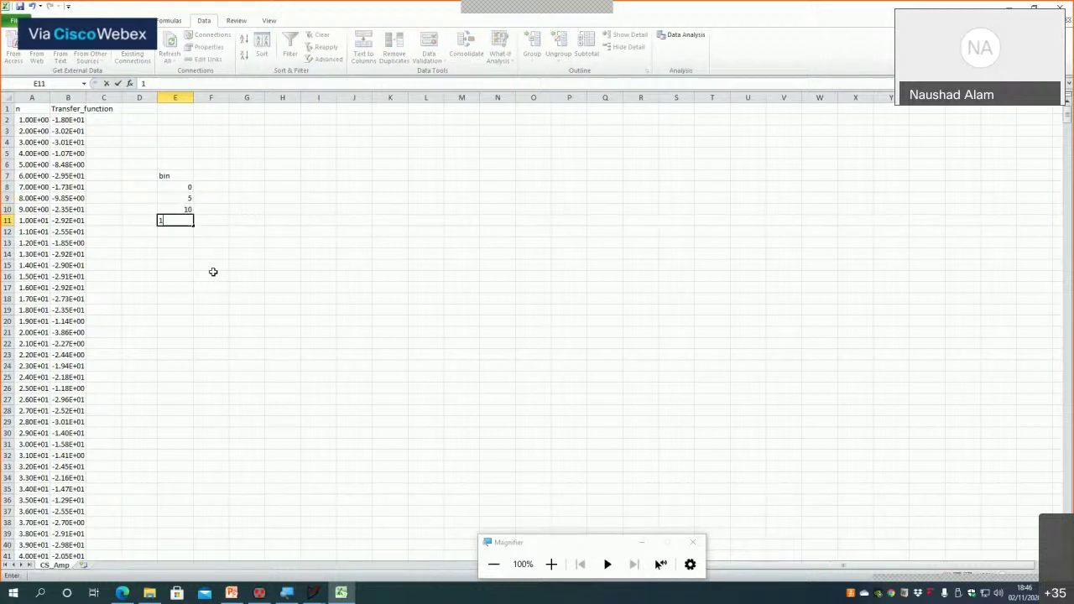
{"action": "type", "text": "5"}
Try to extend the bin values by filling E11 down to E17
{"action": "left_click", "coordinate": [176, 198]}
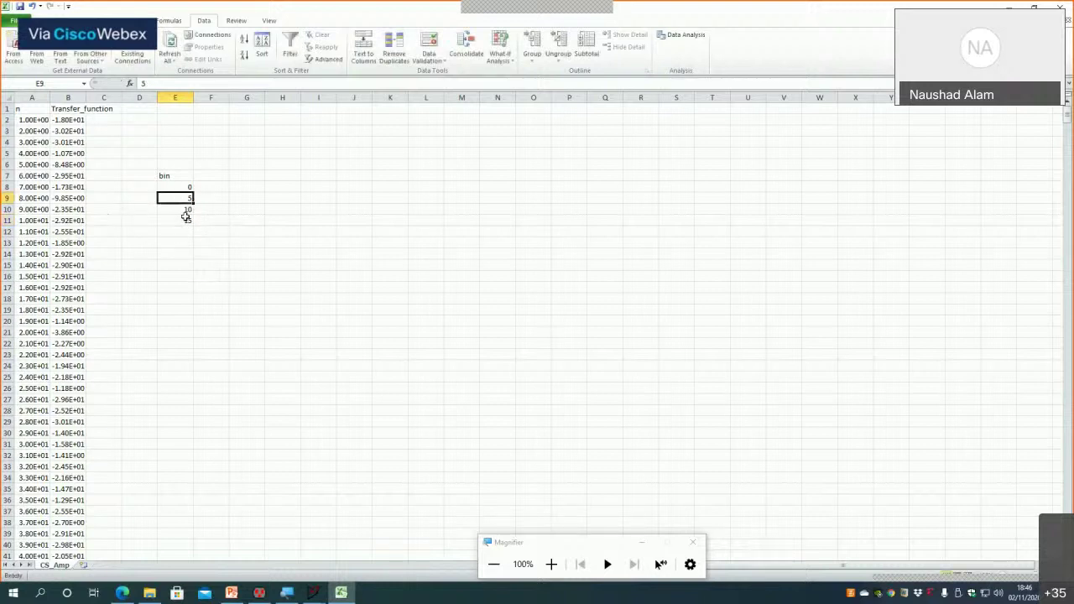
{"action": "left_click", "coordinate": [186, 220]}
{"action": "left_click_drag", "start_coordinate": [192, 226], "coordinate": [181, 297]}
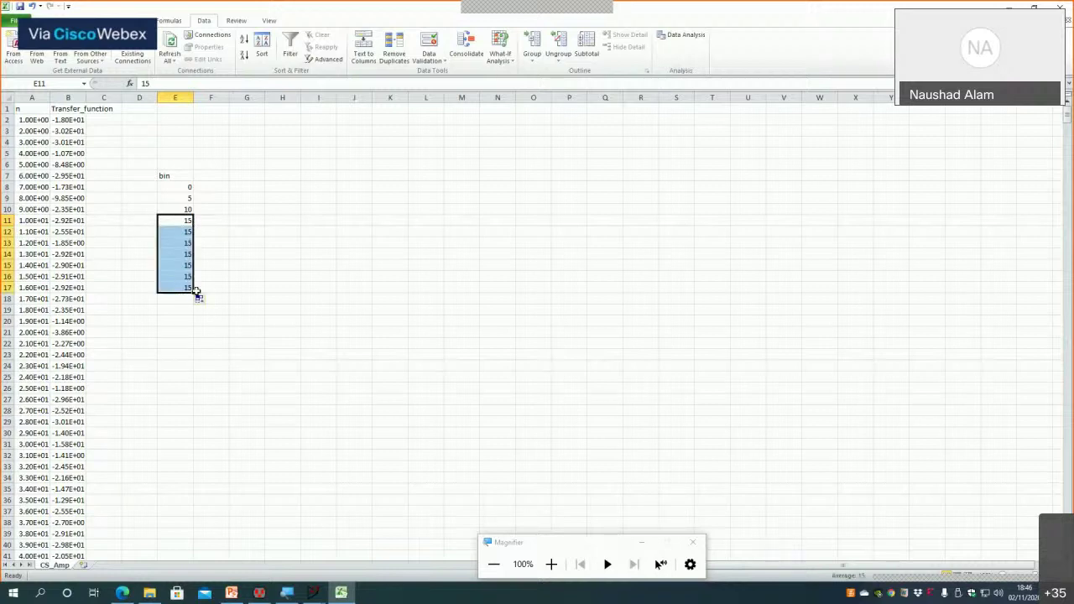
{"action": "left_click_drag", "start_coordinate": [196, 291], "coordinate": [185, 228]}
Enter the remaining bin values 20, 25, 30 and 35 in cells E12 to E15
{"action": "left_click", "coordinate": [185, 232]}
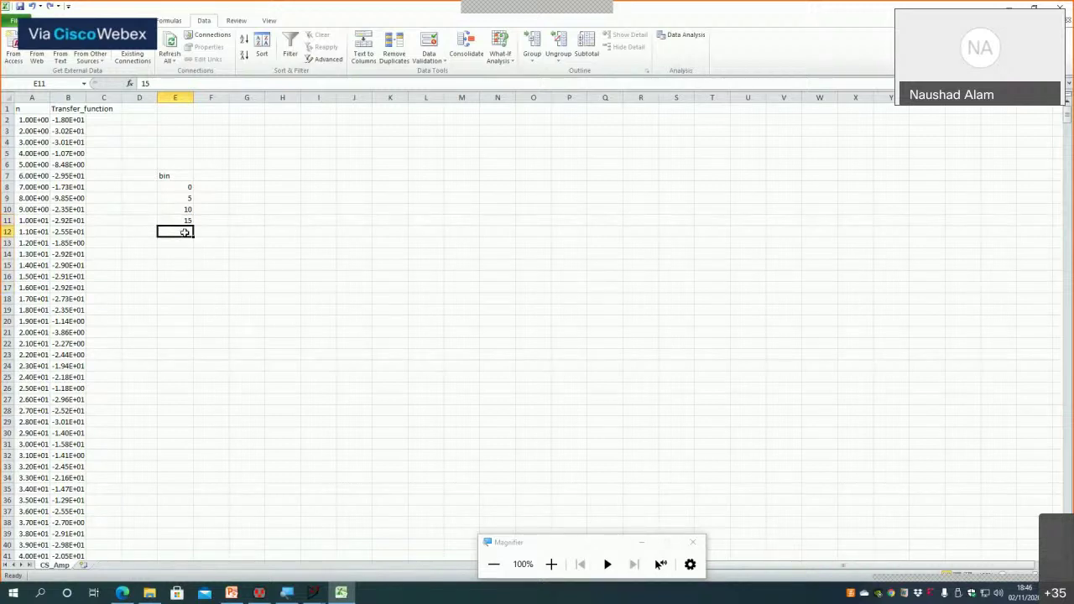
{"action": "type", "text": "20"}
{"action": "key", "text": "Return"}
{"action": "type", "text": "2"}
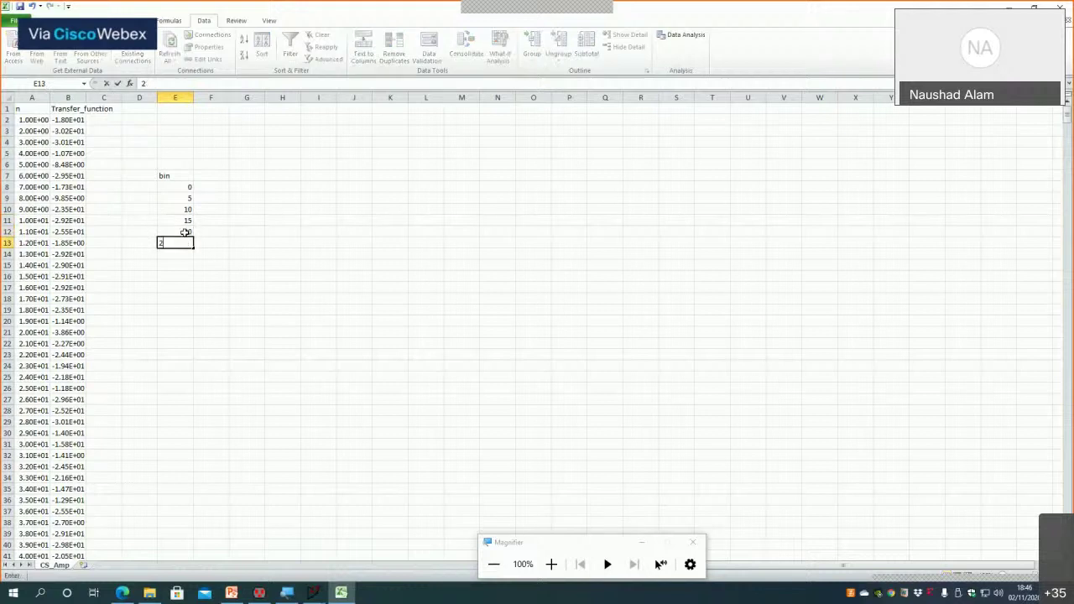
{"action": "type", "text": "5"}
{"action": "key", "text": "Return"}
{"action": "type", "text": "30"}
{"action": "key", "text": "Return"}
{"action": "type", "text": "35"}
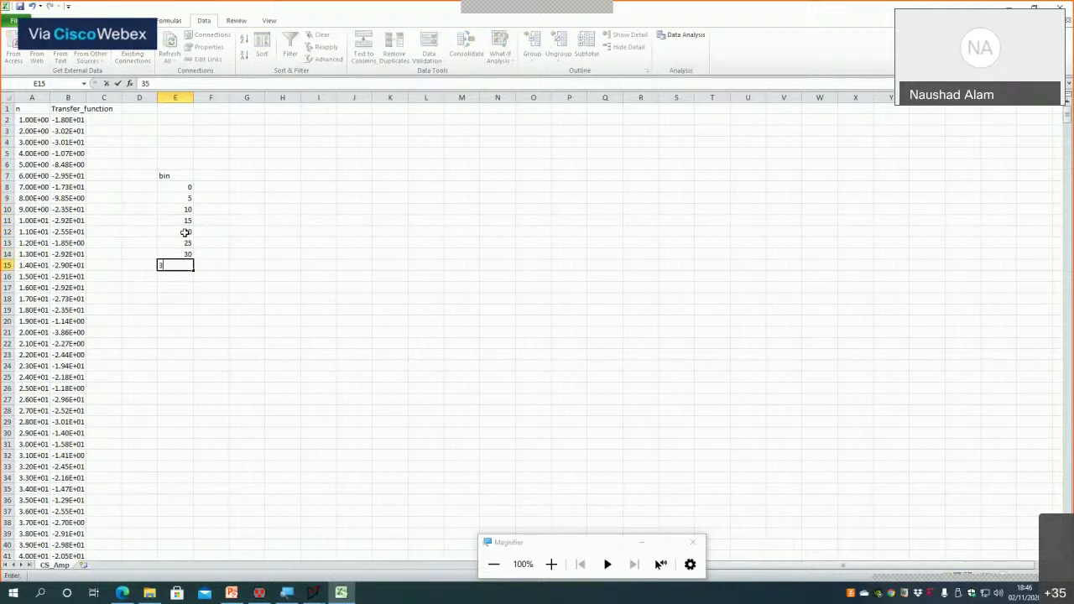
{"action": "left_click", "coordinate": [232, 286]}
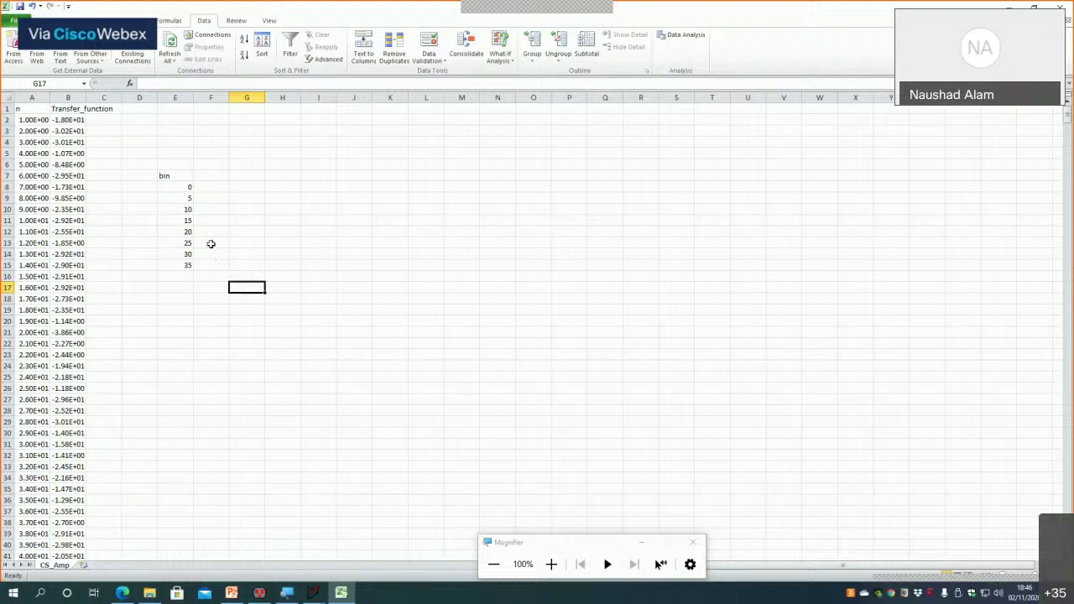
Try to make the bin values negative, changing cell E9 to -5
{"action": "left_click", "coordinate": [172, 198]}
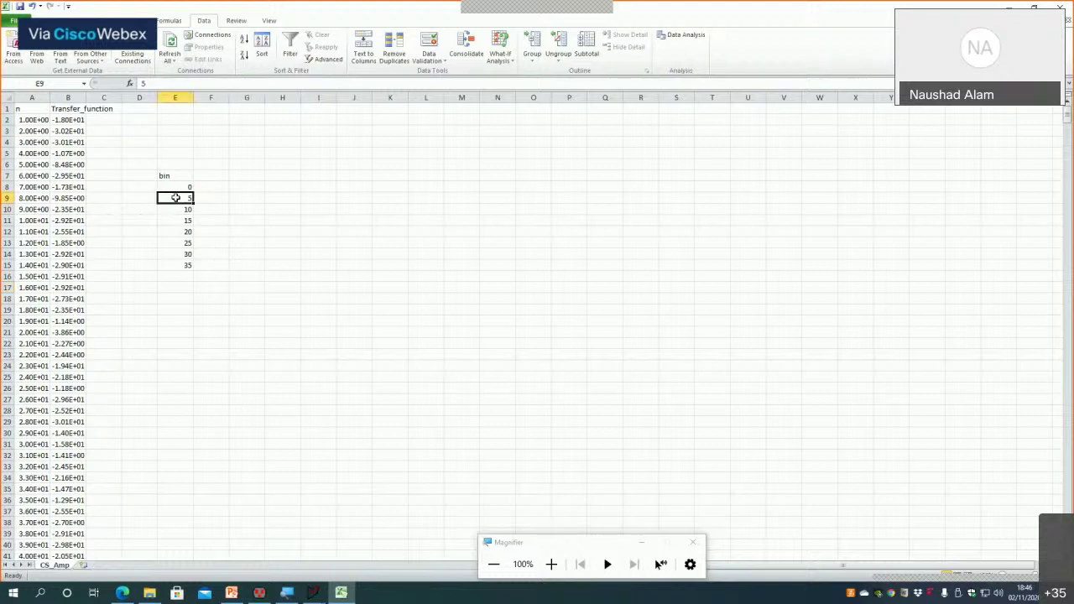
{"action": "left_click", "coordinate": [152, 83]}
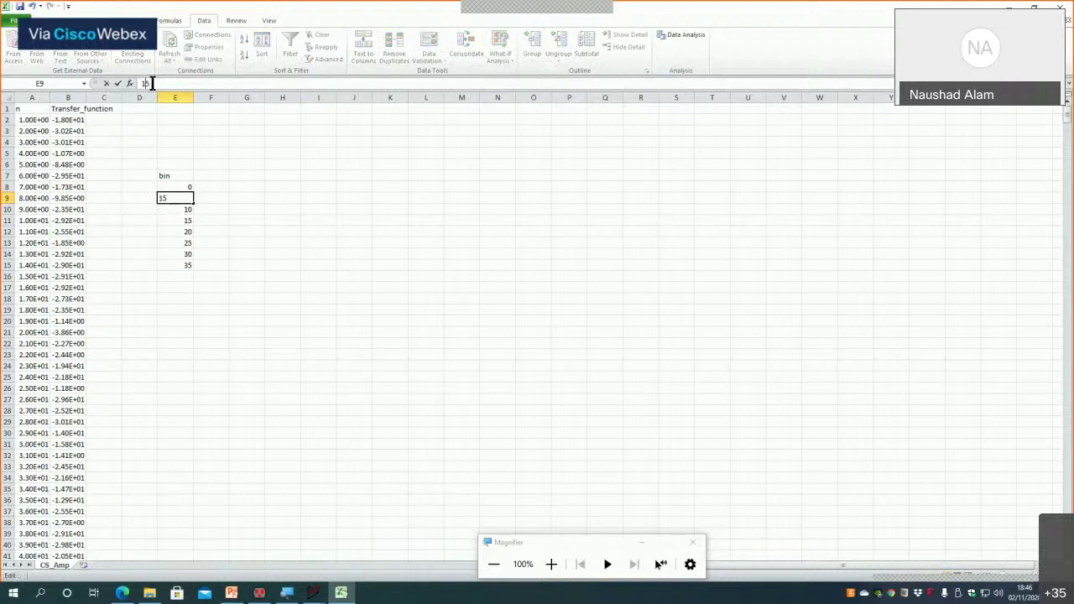
{"action": "type", "text": "-"}
{"action": "key", "text": "Return"}
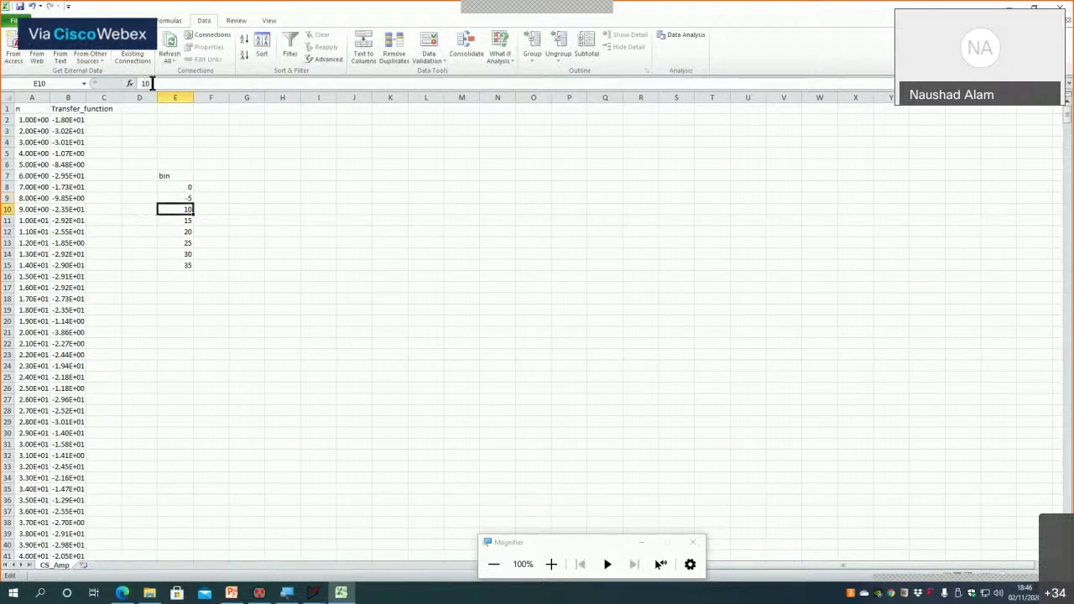
{"action": "left_click", "coordinate": [152, 83]}
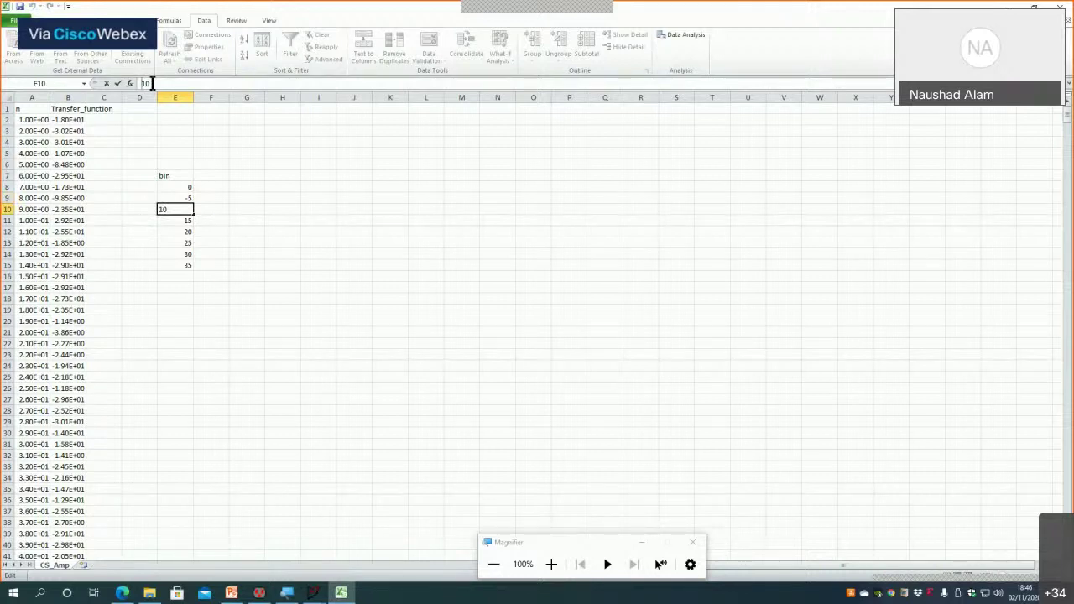
{"action": "key", "text": "Return"}
{"action": "key", "text": "Up"}
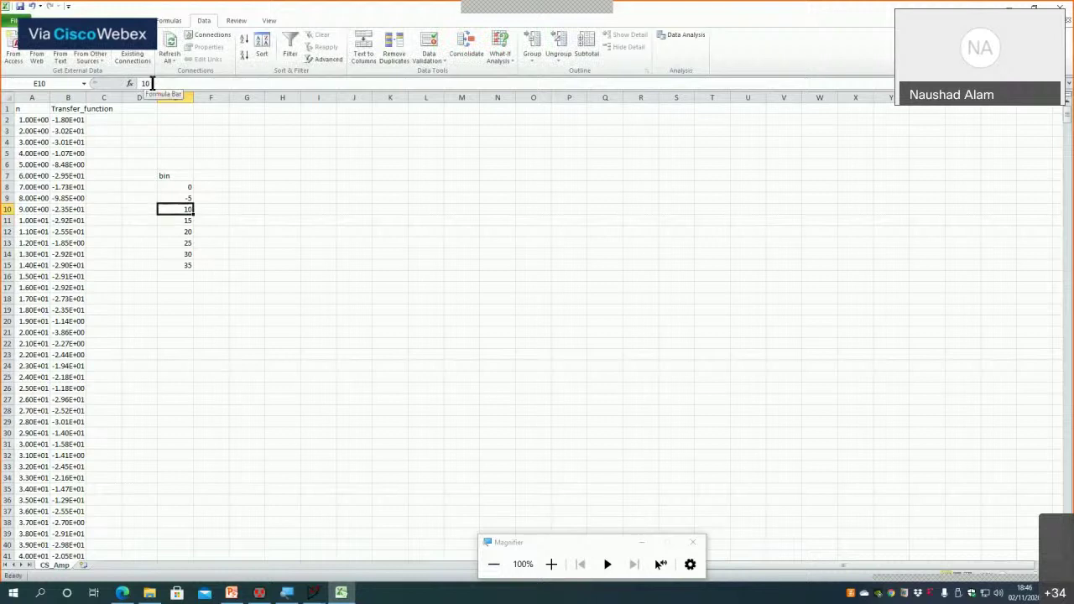
Restore the bin value in cell E9 to 5
{"action": "key", "text": "Up"}
{"action": "left_click", "coordinate": [161, 83]}
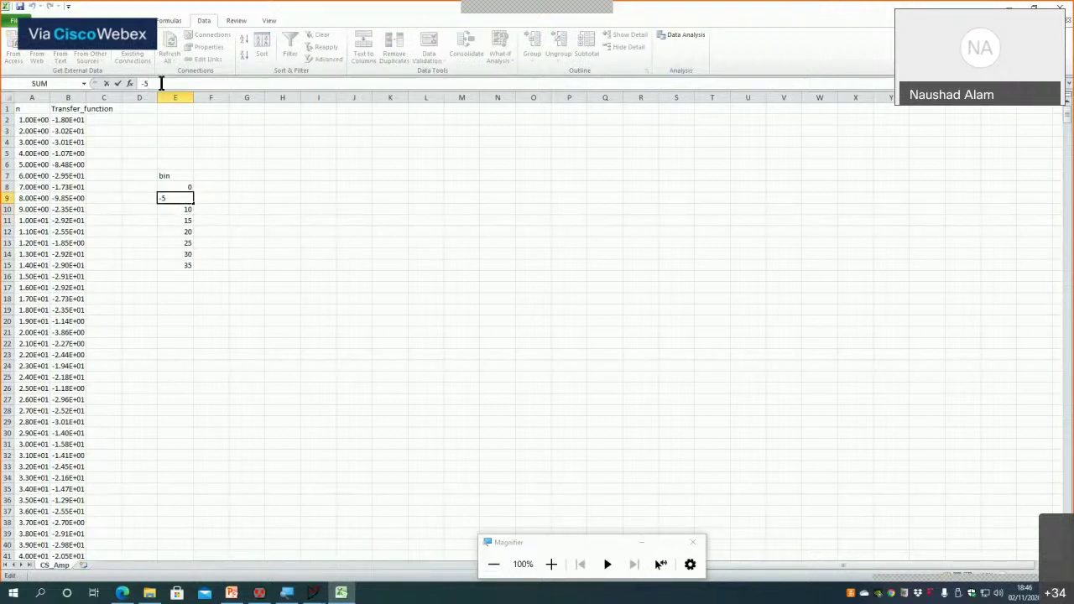
{"action": "key", "text": "BackSpace"}
Add the header "Gain" in C1 and enter the formula =-1*B2 in C2 to invert the transfer function's sign
{"action": "left_click", "coordinate": [102, 107]}
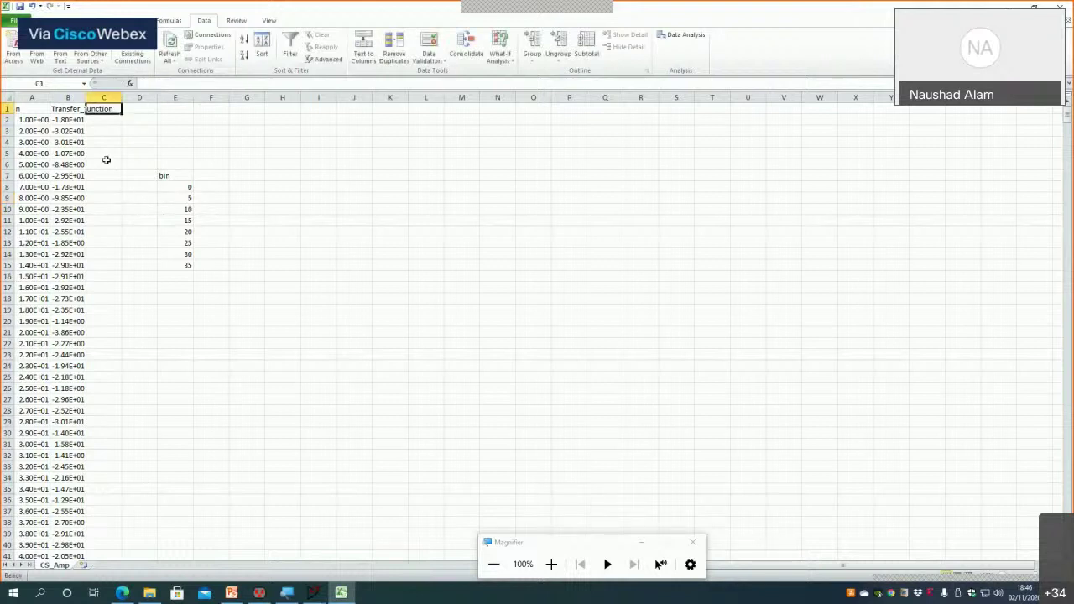
{"action": "type", "text": "Gai"}
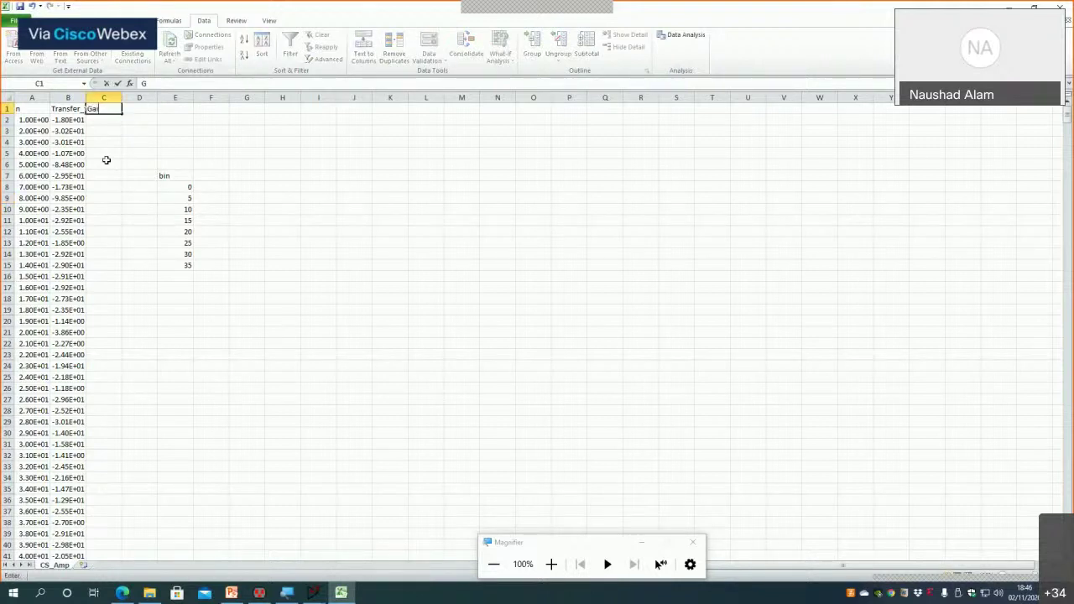
{"action": "type", "text": "n"}
{"action": "key", "text": "Return"}
{"action": "type", "text": "=-"}
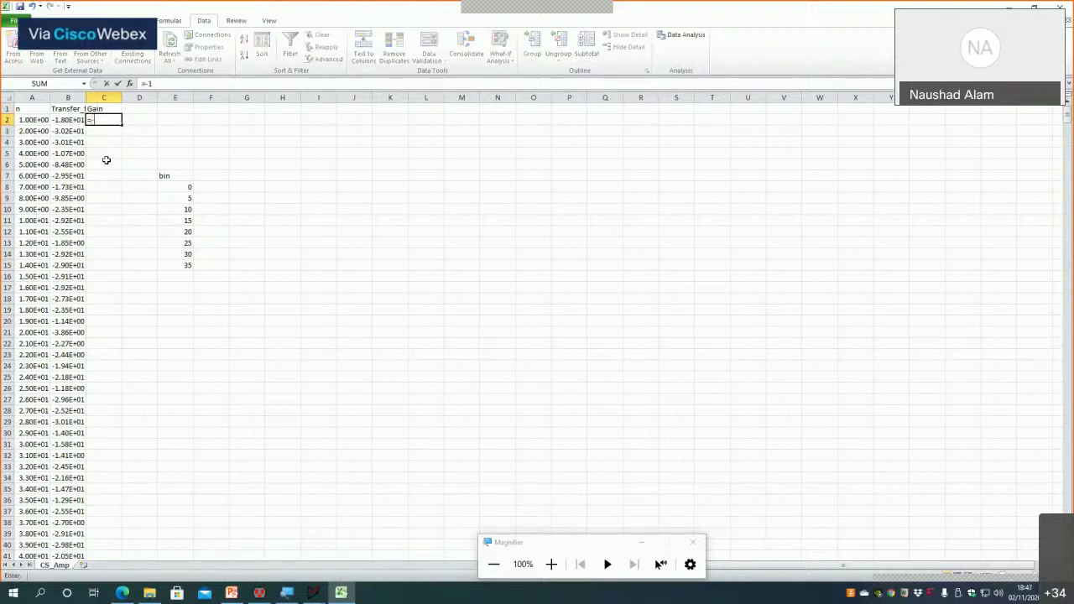
{"action": "type", "text": "1*"}
{"action": "left_click", "coordinate": [75, 123]}
{"action": "key", "text": "ctrl+Return"}
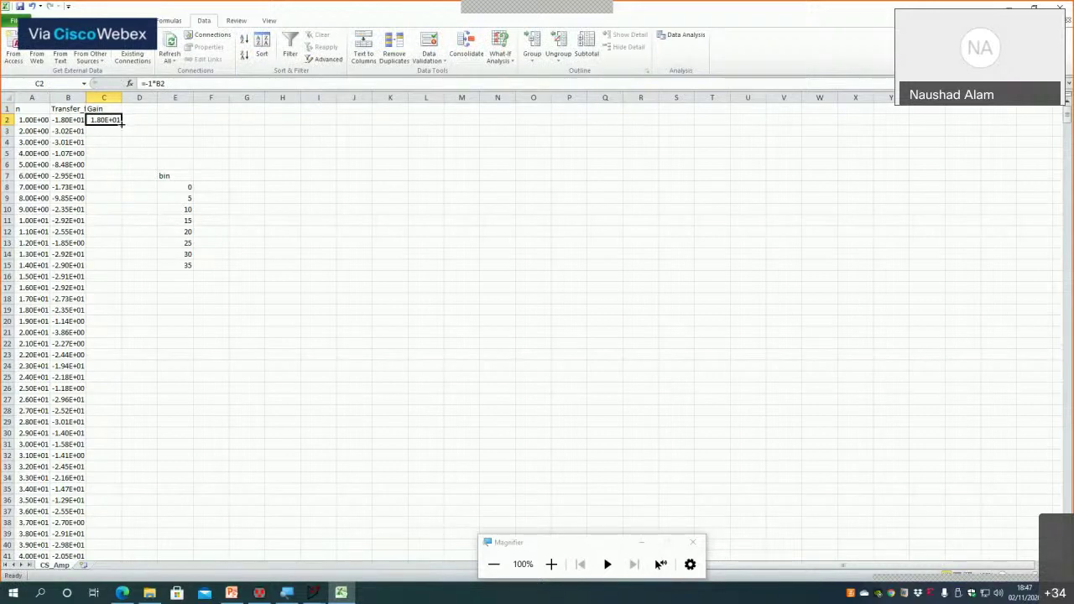
Fill the Gain formula from C2 down the column for all data rows and check the results
{"action": "double_click", "coordinate": [122, 125]}
{"action": "scroll", "coordinate": [173, 415], "scroll_direction": "down", "scroll_amount": 12}
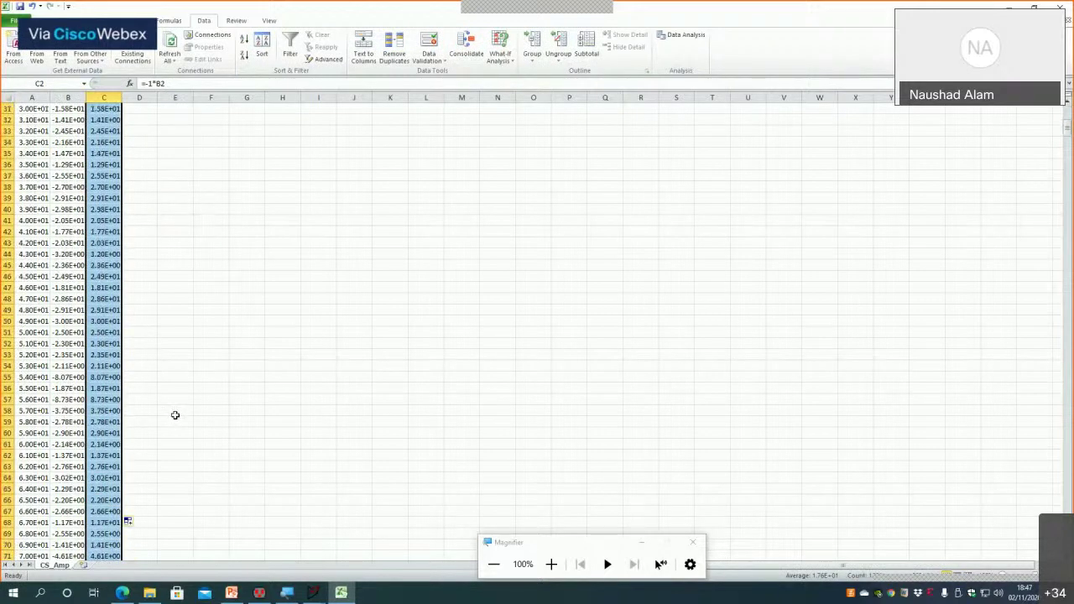
{"action": "scroll", "coordinate": [173, 415], "scroll_direction": "down", "scroll_amount": 1}
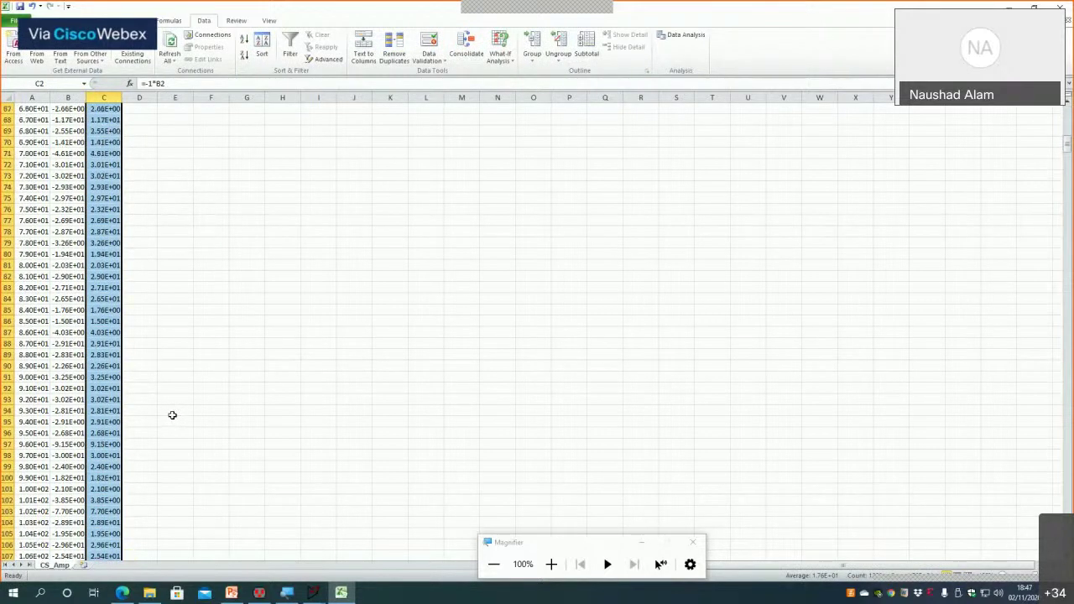
{"action": "scroll", "coordinate": [172, 414], "scroll_direction": "up", "scroll_amount": 13}
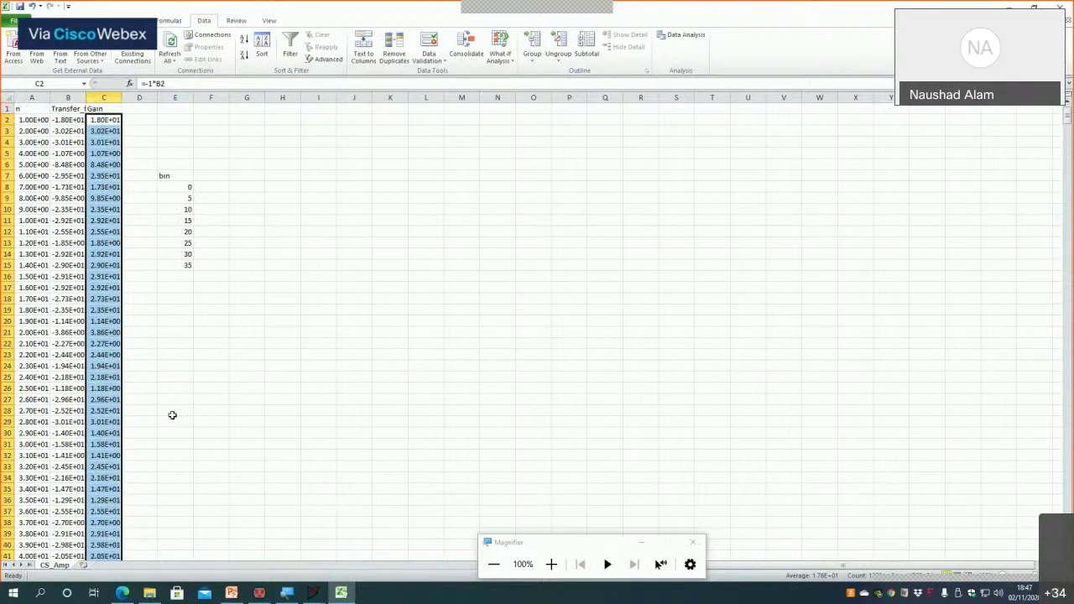
{"action": "left_click", "coordinate": [240, 443]}
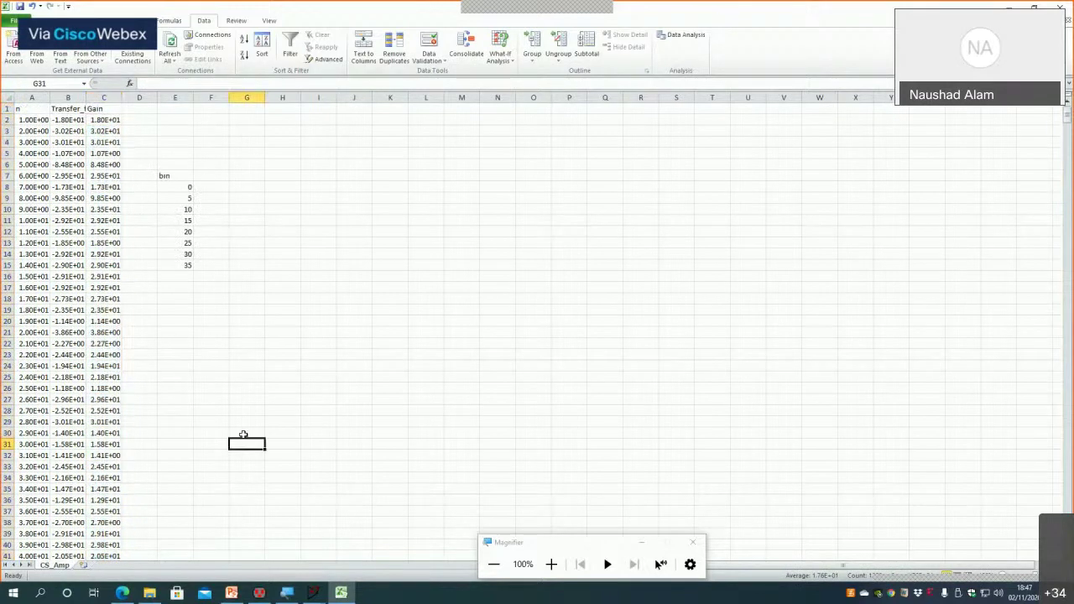
Start the Histogram tool from Data Analysis and set its input range to the Gain values $C$2:$C$1001
{"action": "left_click", "coordinate": [684, 36]}
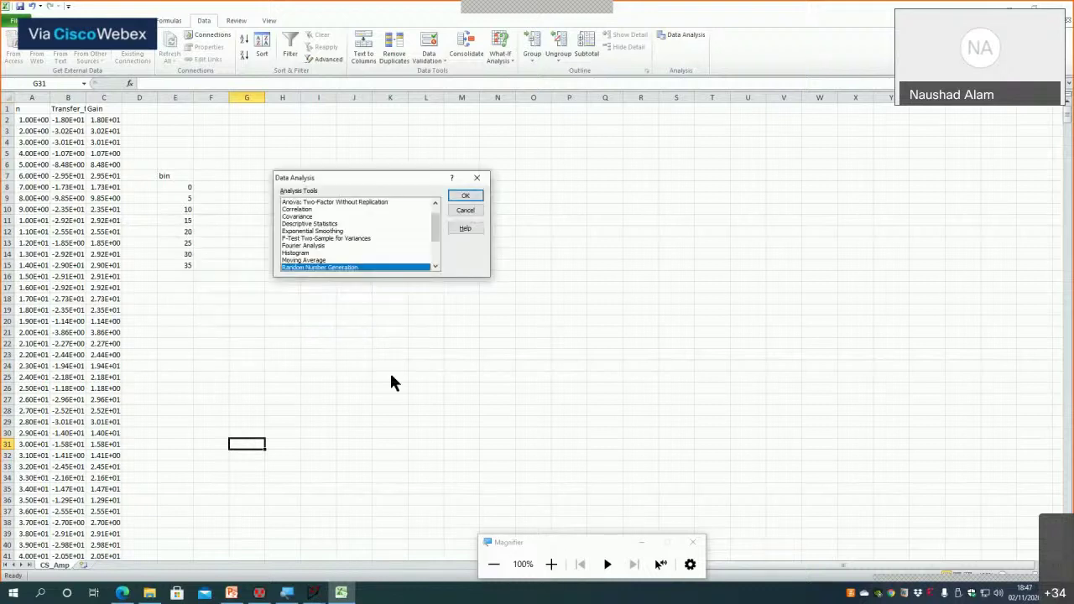
{"action": "left_click", "coordinate": [299, 254]}
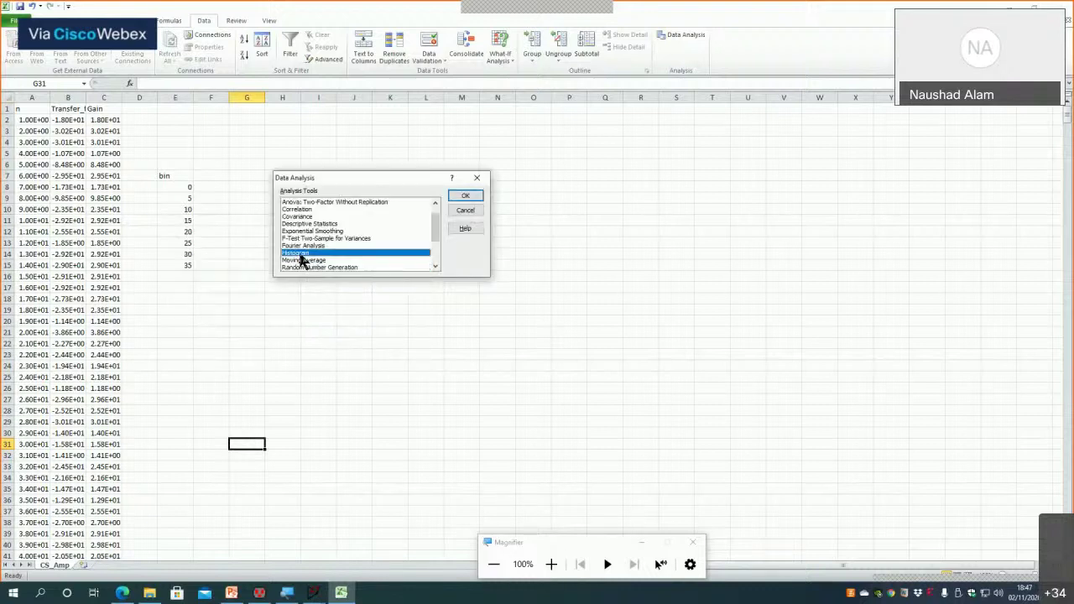
{"action": "double_click", "coordinate": [302, 254]}
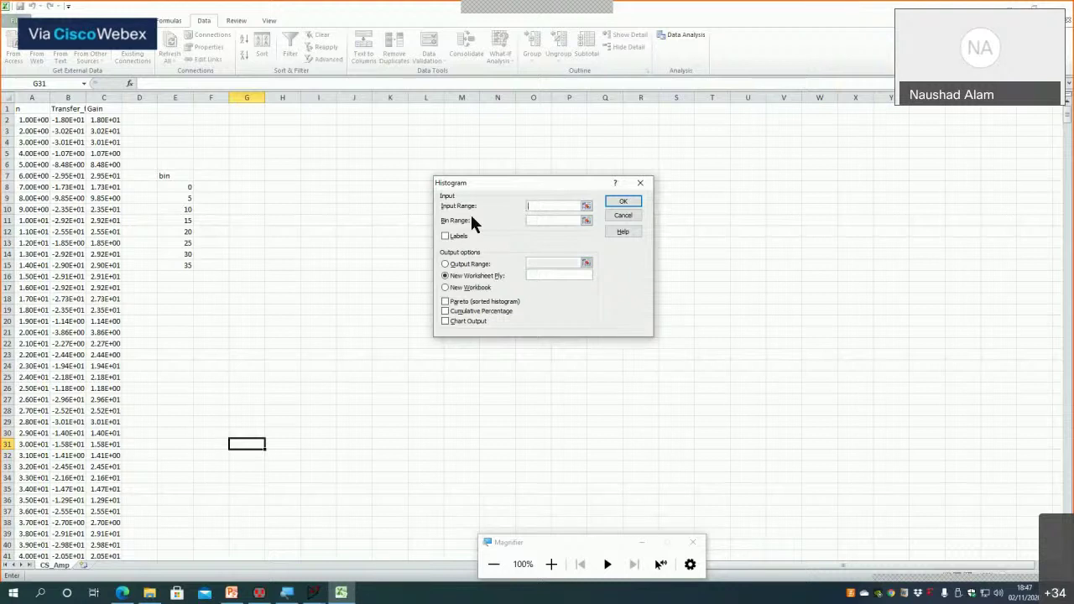
{"action": "left_click", "coordinate": [586, 206]}
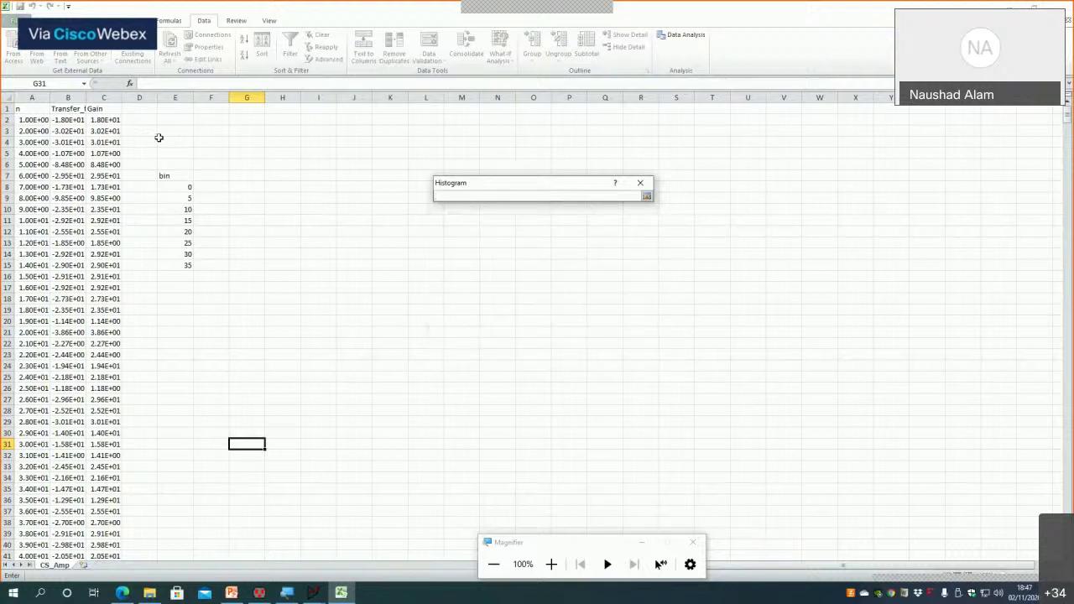
{"action": "left_click", "coordinate": [113, 123]}
{"action": "key", "text": "ctrl+shift+Down"}
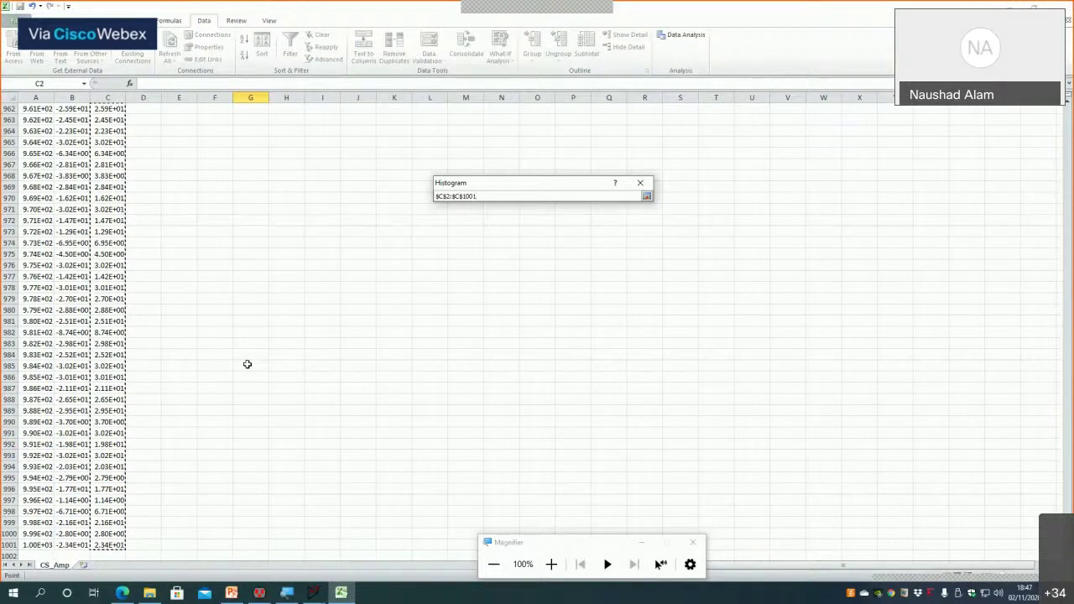
{"action": "key", "text": "Return"}
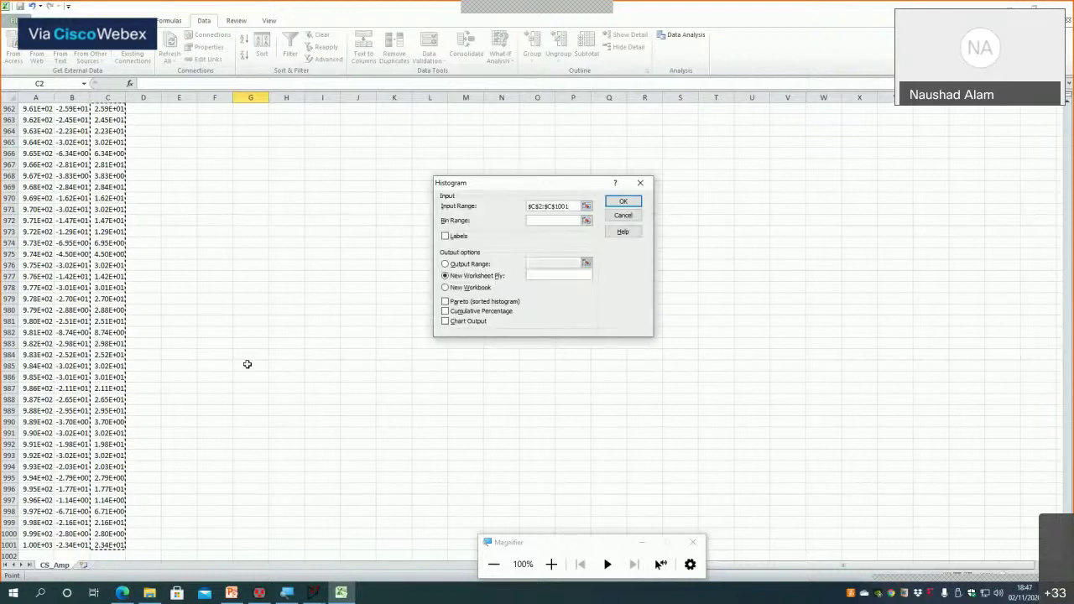
Set the histogram's bin range to the bin values in $E$8:$E$15
{"action": "scroll", "coordinate": [272, 288], "scroll_direction": "up", "scroll_amount": 3}
{"action": "scroll", "coordinate": [272, 289], "scroll_direction": "up", "scroll_amount": 7}
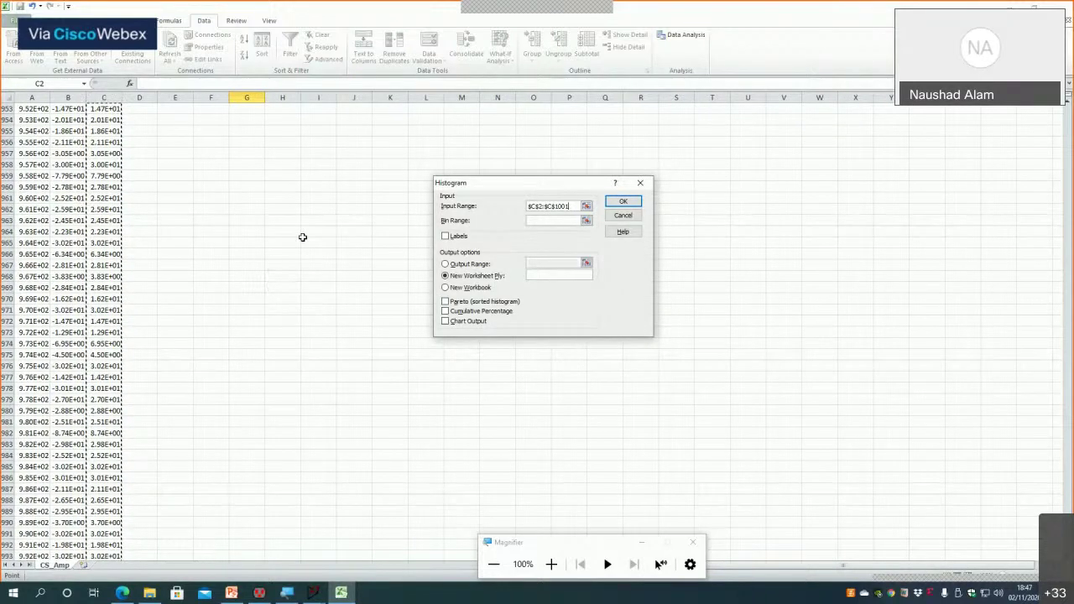
{"action": "scroll", "coordinate": [305, 236], "scroll_direction": "up", "scroll_amount": 8}
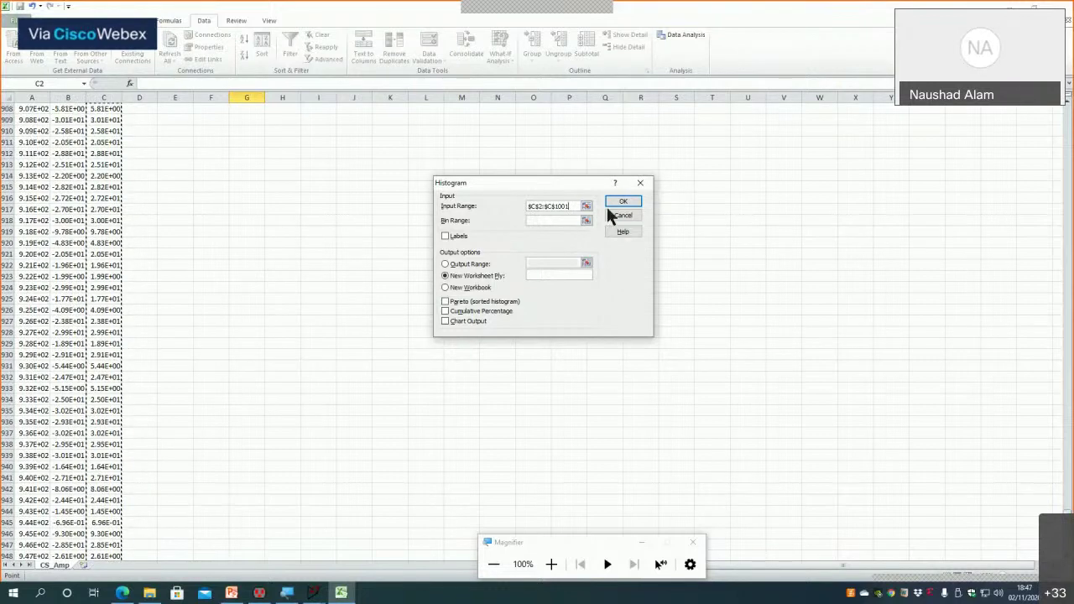
{"action": "left_click_drag", "start_coordinate": [458, 84], "coordinate": [457, 84]}
{"action": "scroll", "coordinate": [207, 235], "scroll_direction": "up", "scroll_amount": 17}
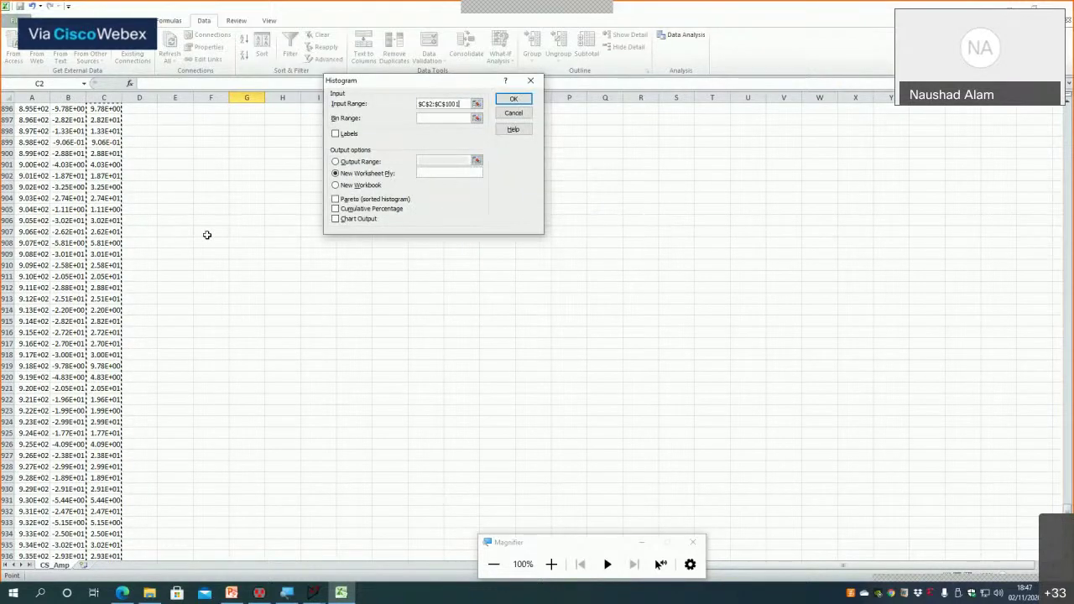
{"action": "left_click_drag", "start_coordinate": [1067, 495], "coordinate": [1068, 229]}
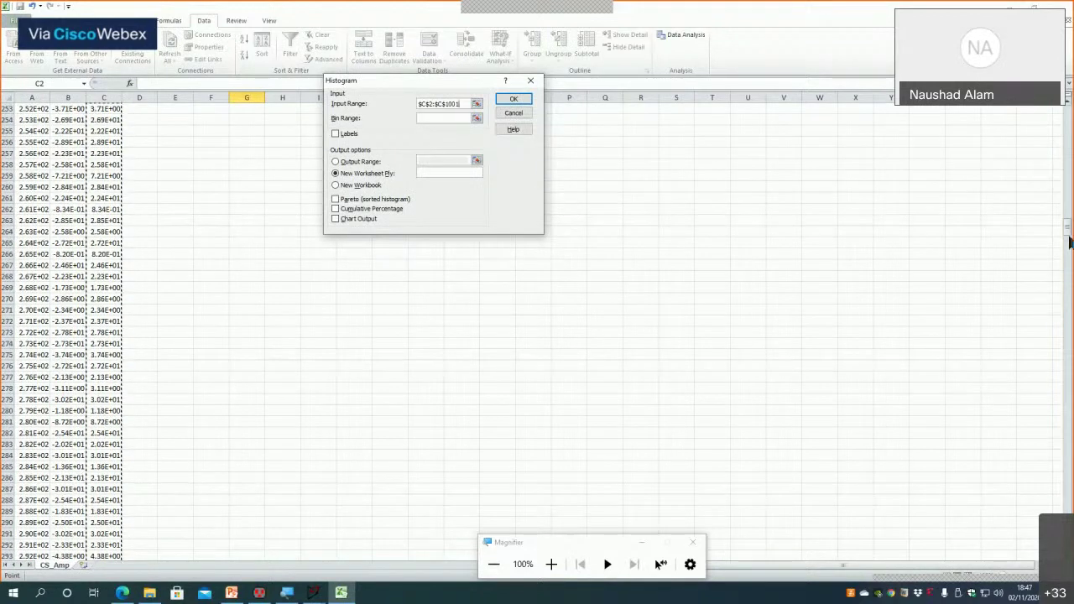
{"action": "left_click_drag", "start_coordinate": [1067, 228], "coordinate": [1067, 116]}
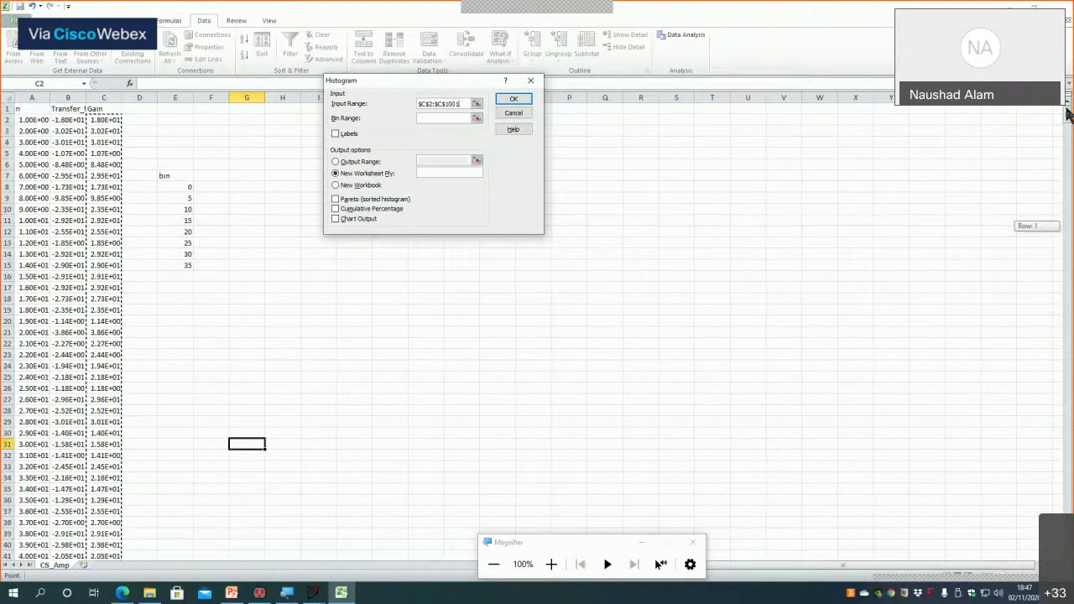
{"action": "left_click", "coordinate": [476, 117]}
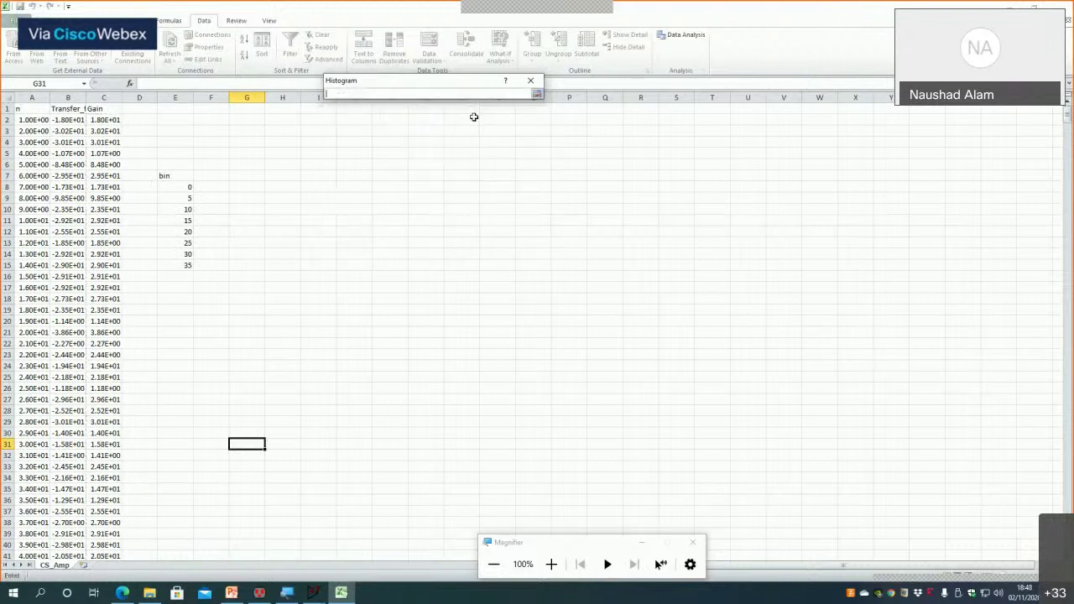
{"action": "left_click_drag", "start_coordinate": [171, 184], "coordinate": [166, 265]}
{"action": "key", "text": "Return"}
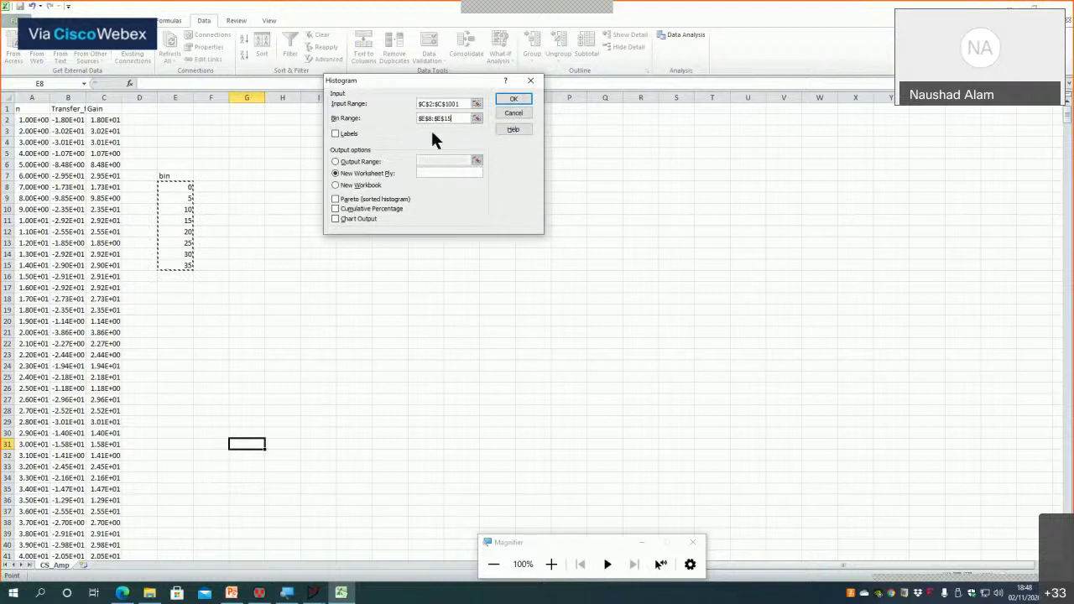
Generate the histogram's frequency table on a new worksheet and inspect its bins
{"action": "left_click_drag", "start_coordinate": [392, 78], "coordinate": [367, 177]}
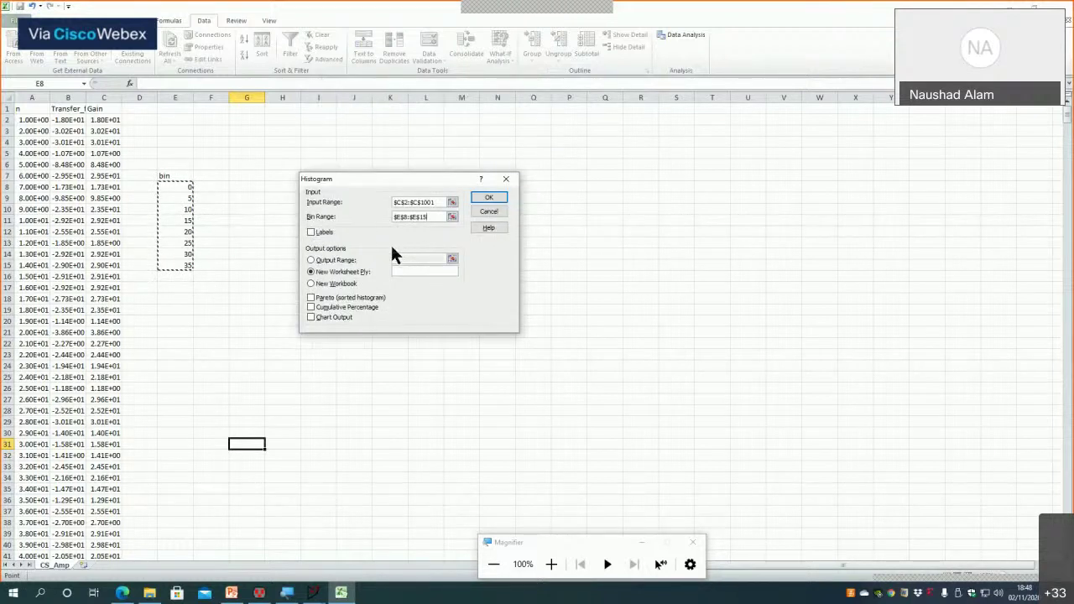
{"action": "left_click", "coordinate": [485, 199]}
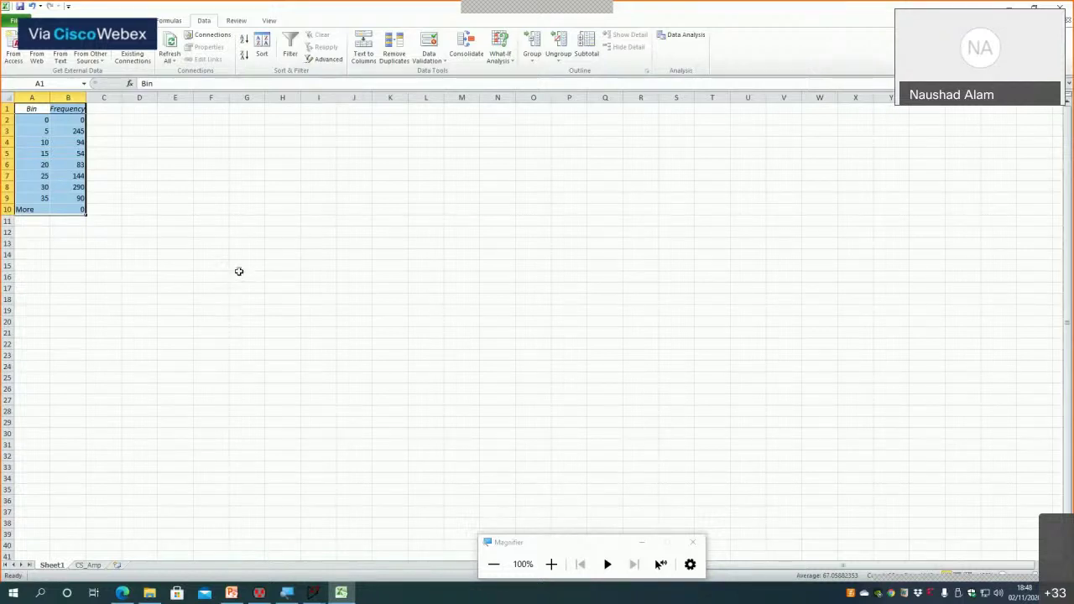
{"action": "left_click", "coordinate": [29, 124]}
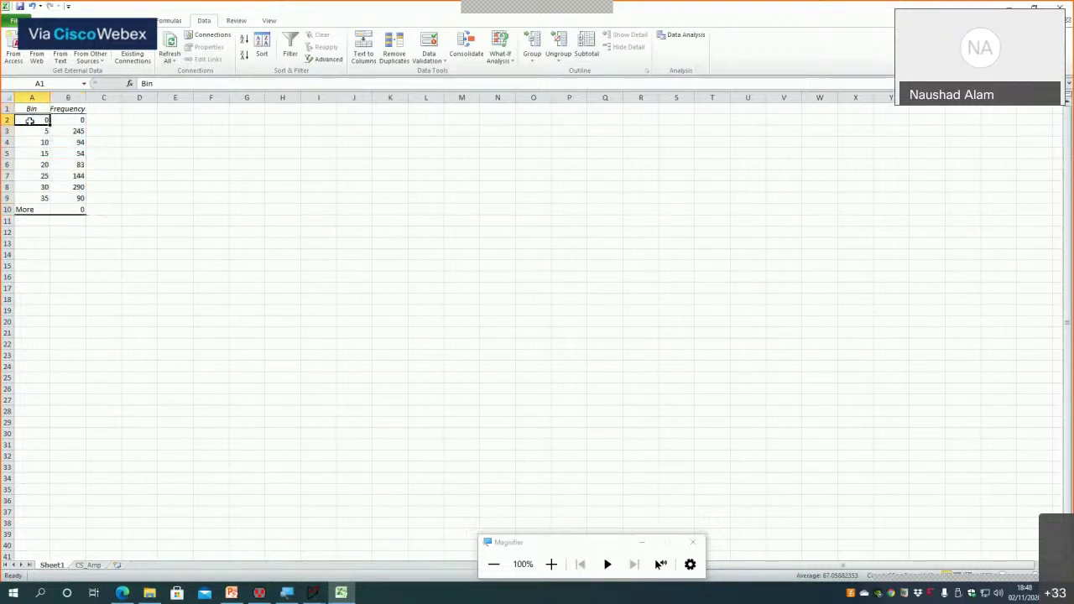
{"action": "left_click", "coordinate": [30, 131]}
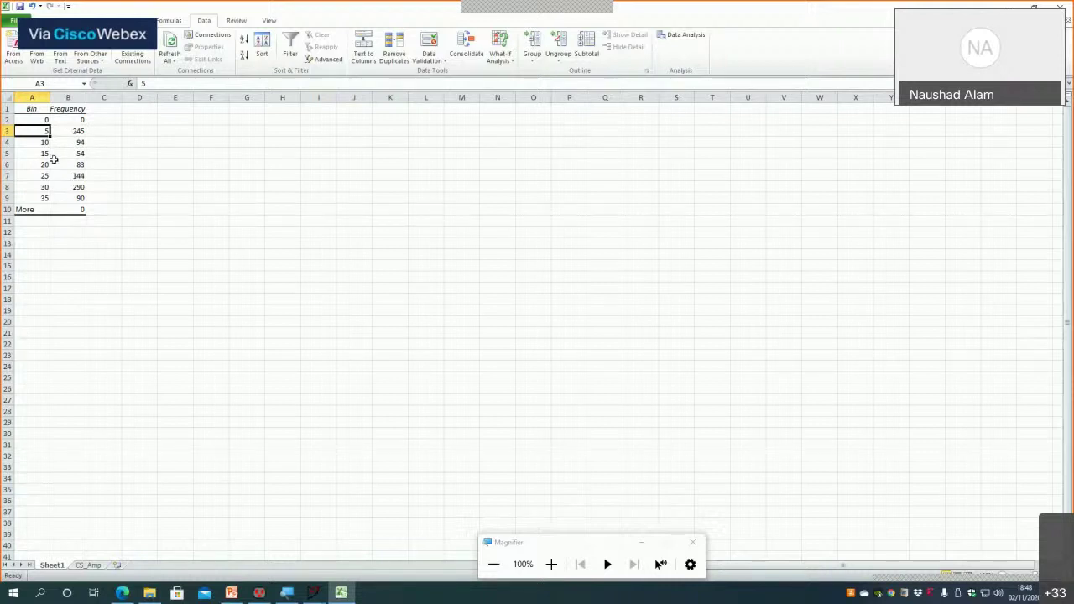
{"action": "left_click", "coordinate": [125, 163]}
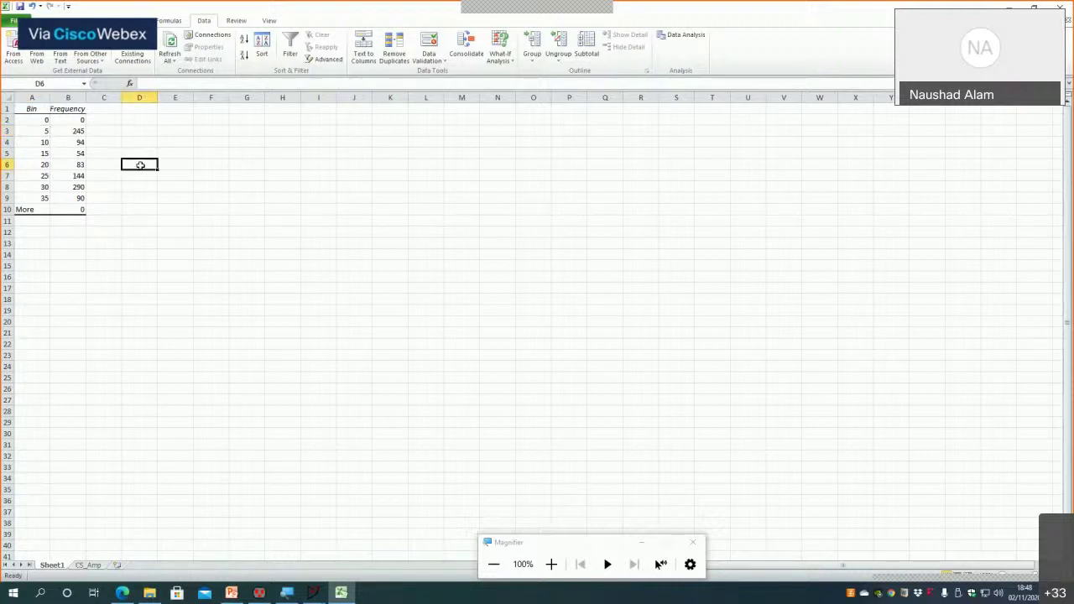
Insert a scatter chart with smooth lines from the bin and frequency values in A2:B9
{"action": "left_click_drag", "start_coordinate": [33, 120], "coordinate": [78, 196]}
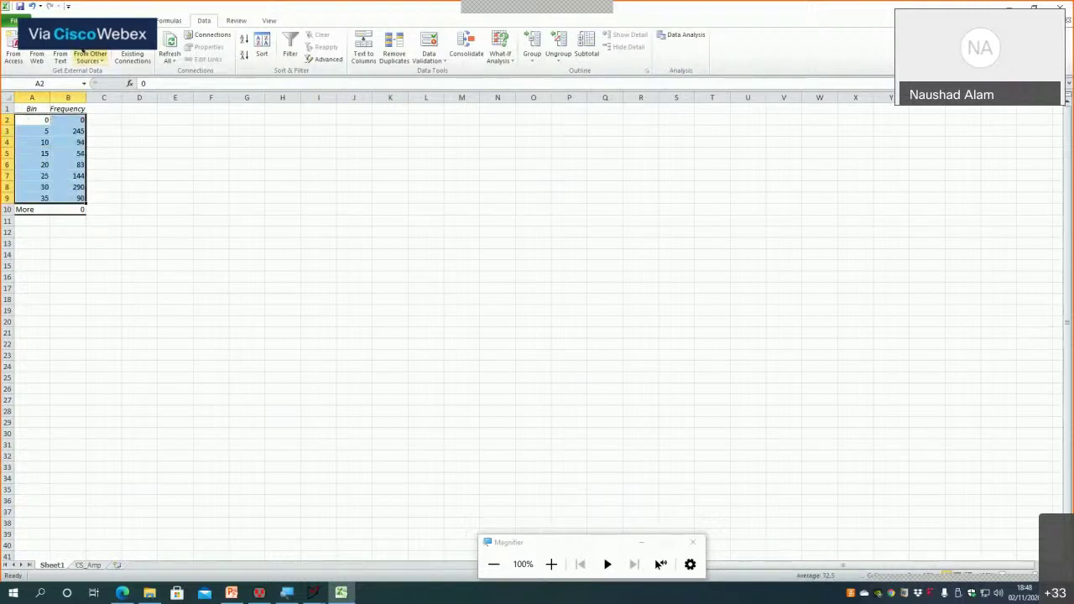
{"action": "left_click", "coordinate": [80, 20]}
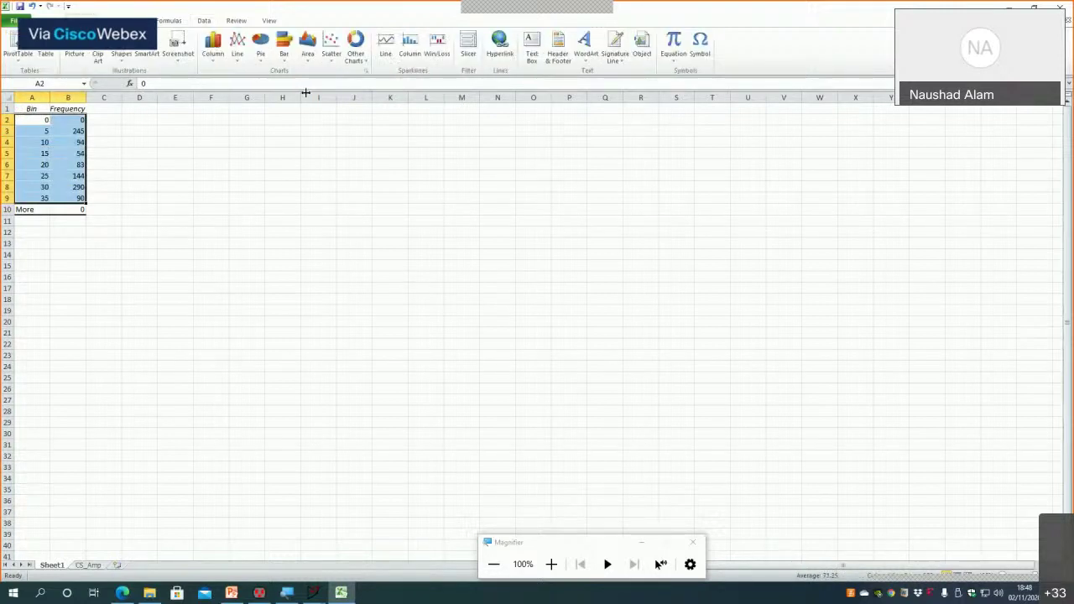
{"action": "left_click", "coordinate": [332, 64]}
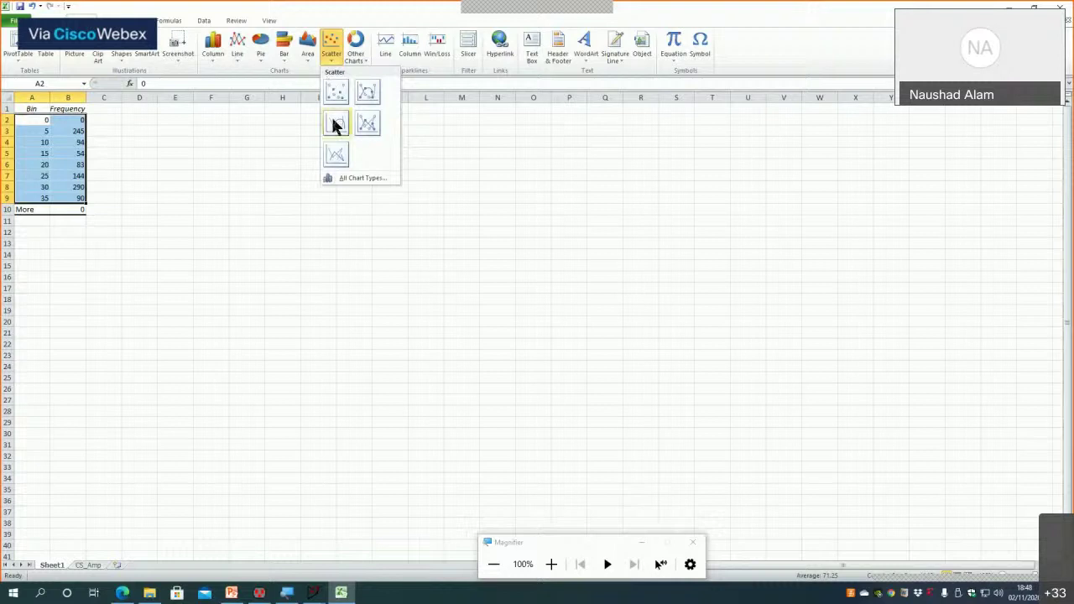
{"action": "left_click", "coordinate": [336, 124]}
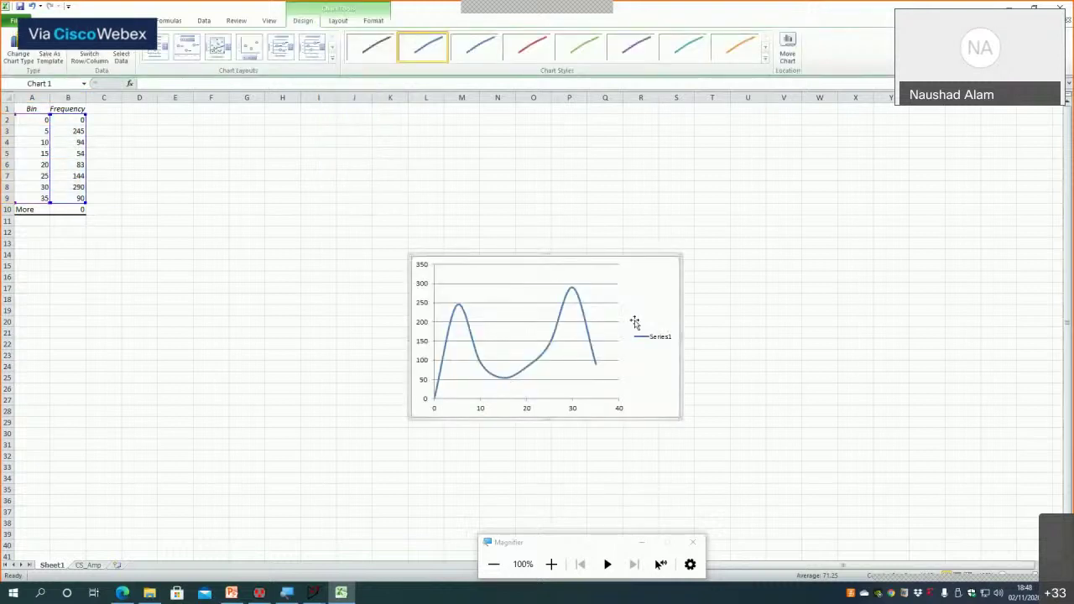
Move the chart next to the frequency table, starting around column D, and examine its curve up close
{"action": "left_click_drag", "start_coordinate": [648, 281], "coordinate": [482, 179]}
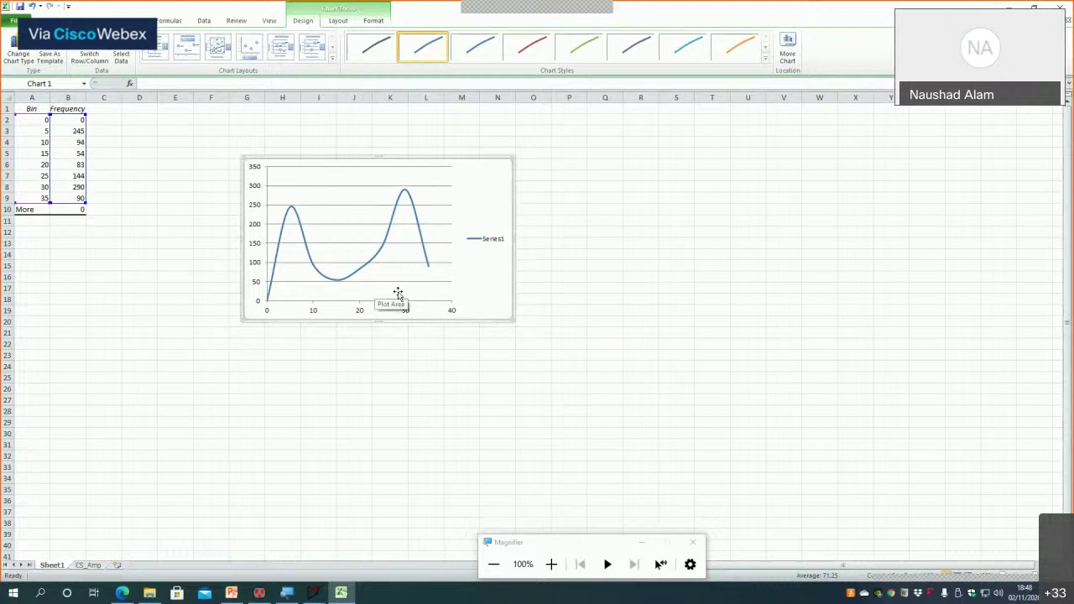
{"action": "left_click", "coordinate": [394, 353]}
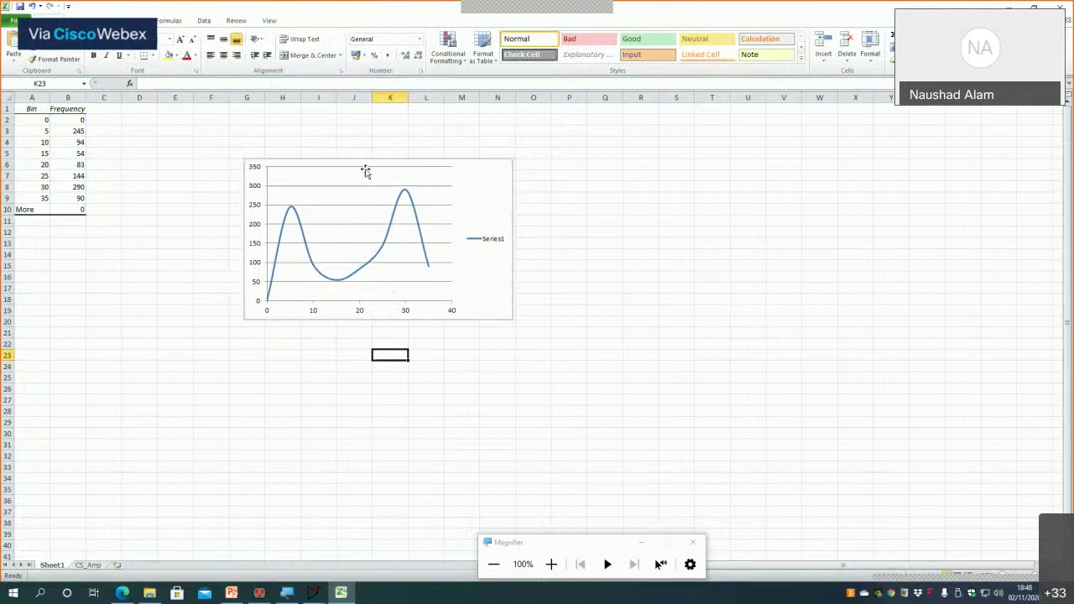
{"action": "left_click_drag", "start_coordinate": [475, 175], "coordinate": [350, 149]}
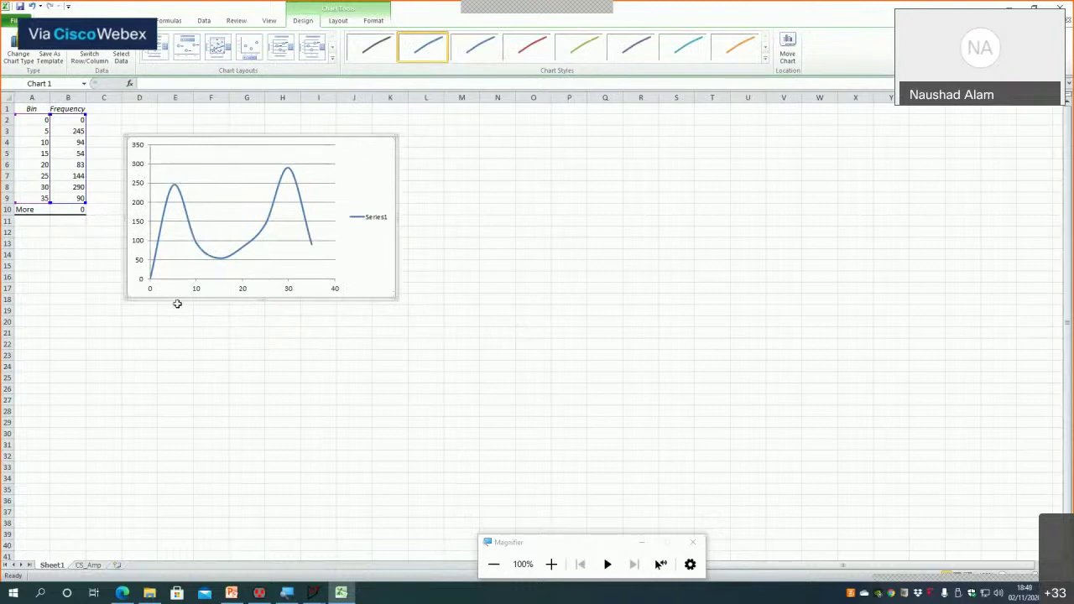
{"action": "left_click", "coordinate": [549, 565]}
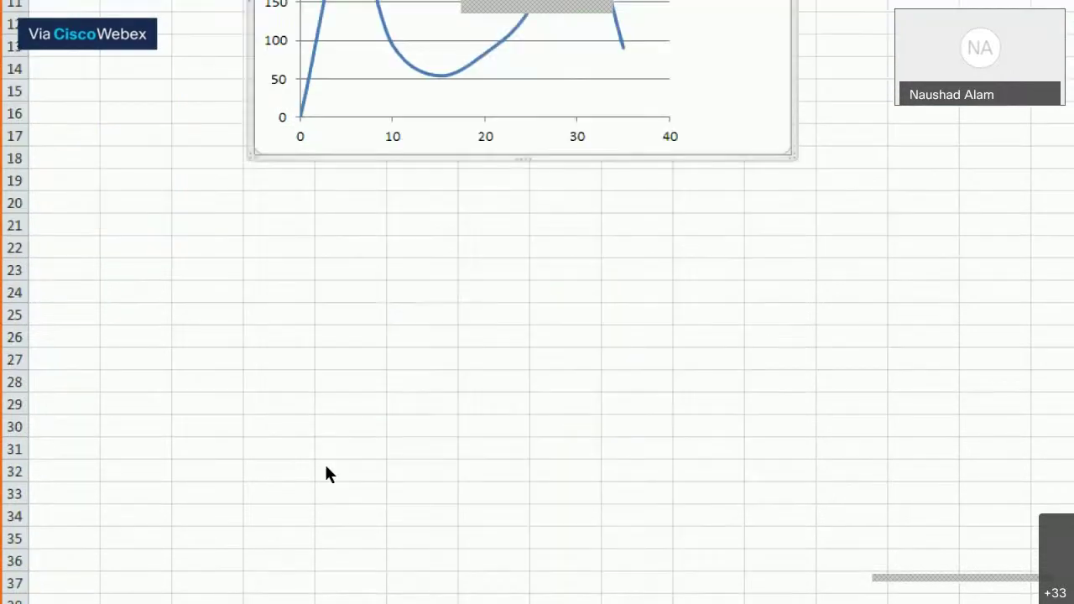
{"action": "key", "text": "super+minus"}
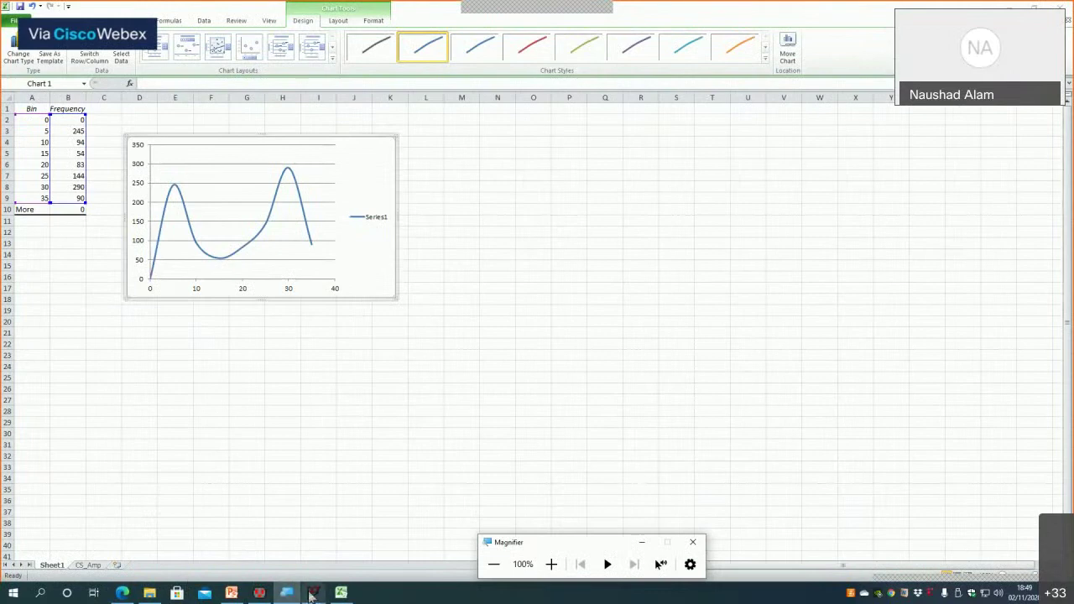
Switch to LTspice and review the CS_Amp.spi netlist below the Transfer_function plot
{"action": "mouse_move", "coordinate": [313, 592]}
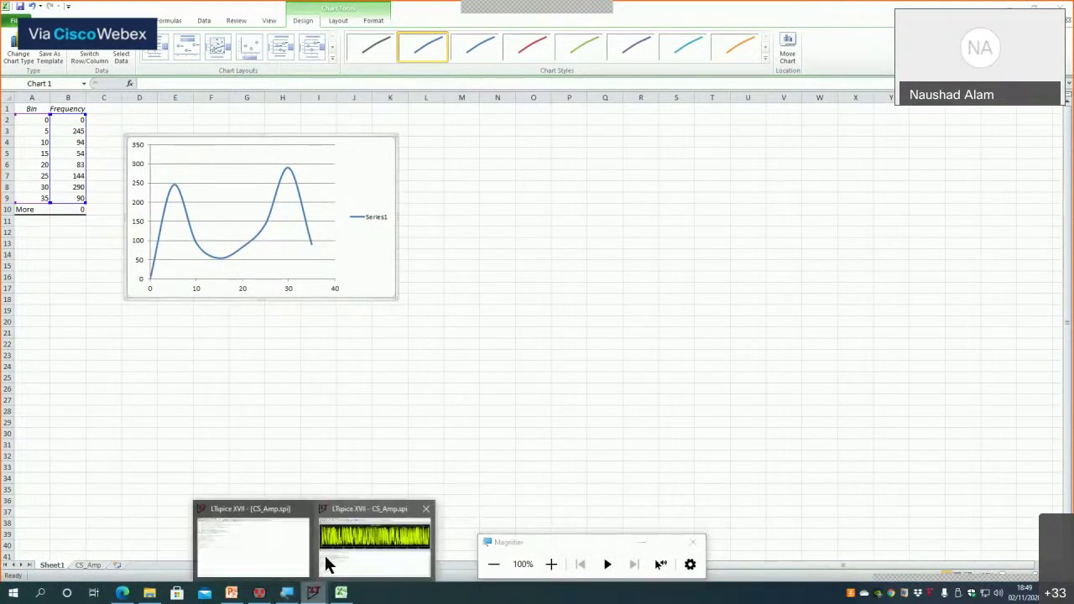
{"action": "left_click", "coordinate": [366, 522]}
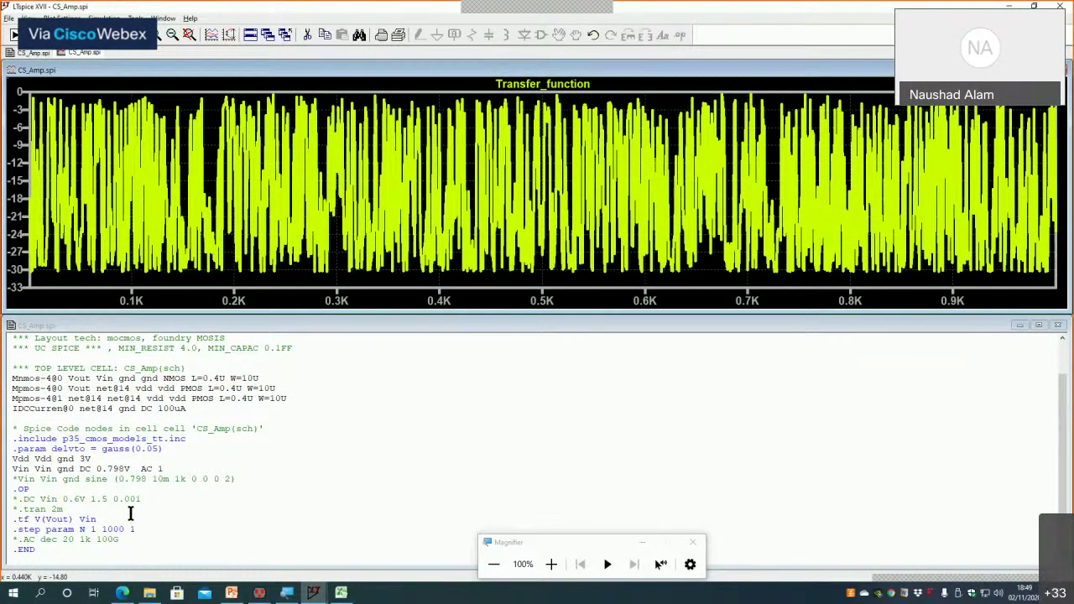
{"action": "scroll", "coordinate": [130, 513], "scroll_direction": "up", "scroll_amount": 1}
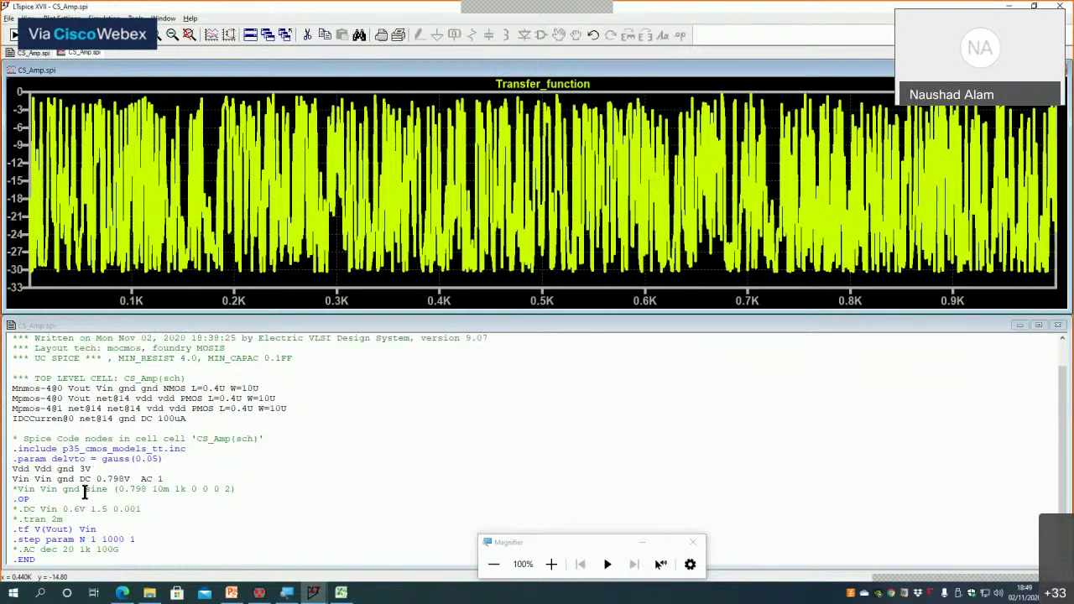